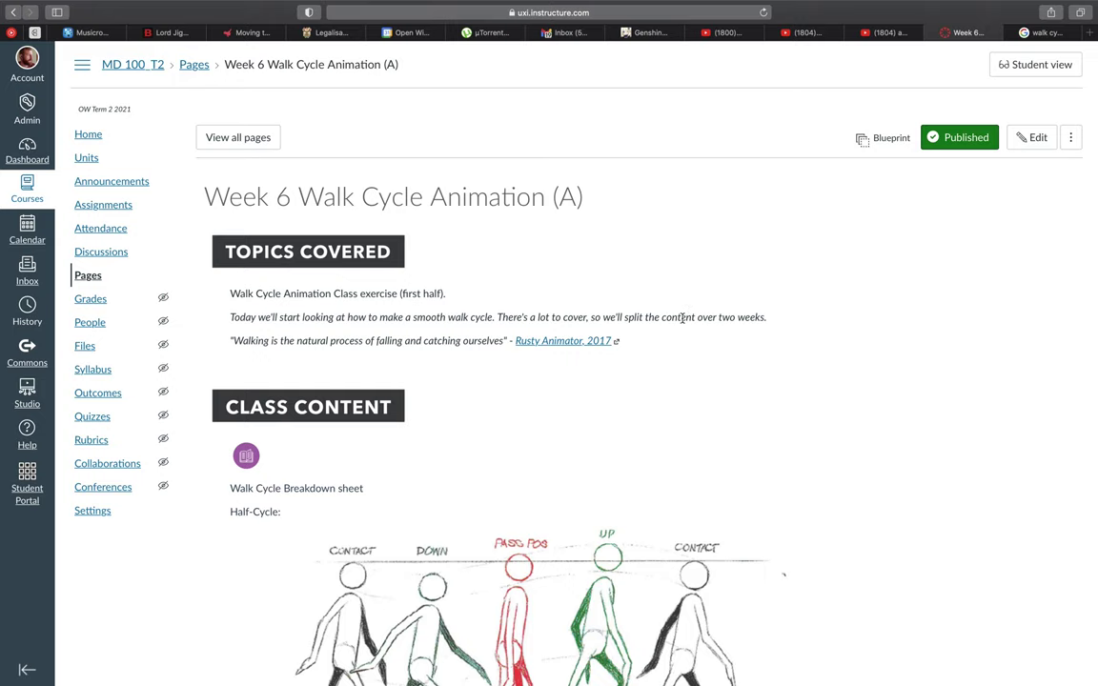
- Open the linked Rusty Animator, 2017 walk cycle video from the Week 6 page and pause it at the start
{"action": "scroll", "coordinate": [703, 348], "scroll_direction": "down", "scroll_amount": 2}
{"action": "scroll", "coordinate": [703, 347], "scroll_direction": "down", "scroll_amount": 1}
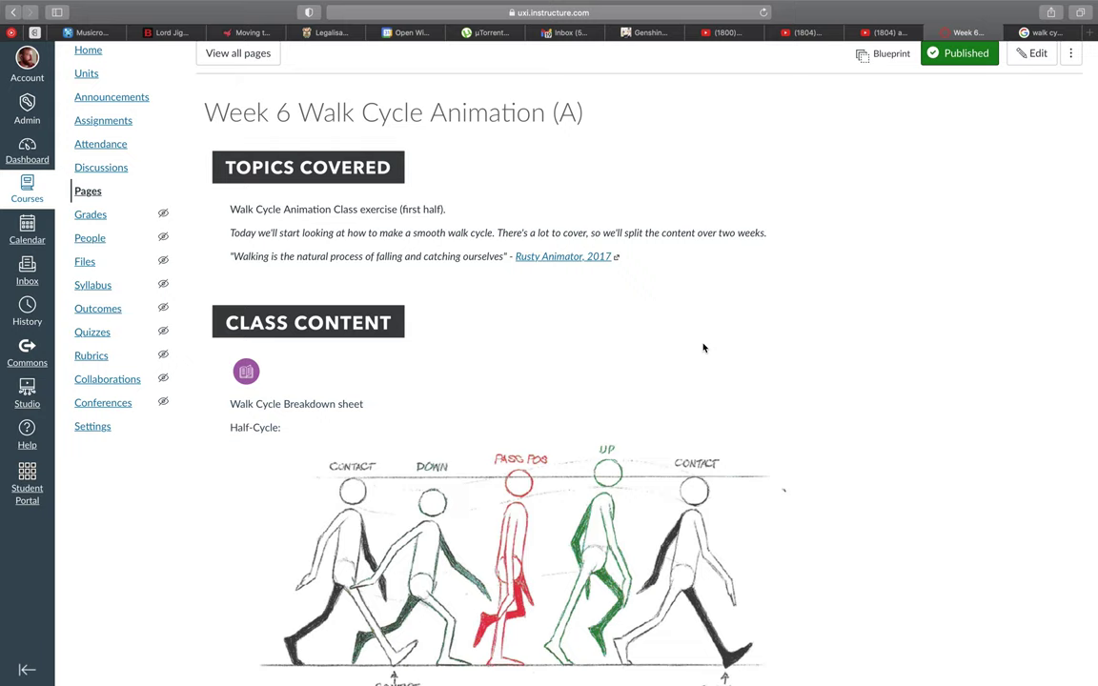
{"action": "scroll", "coordinate": [703, 347], "scroll_direction": "down", "scroll_amount": 1}
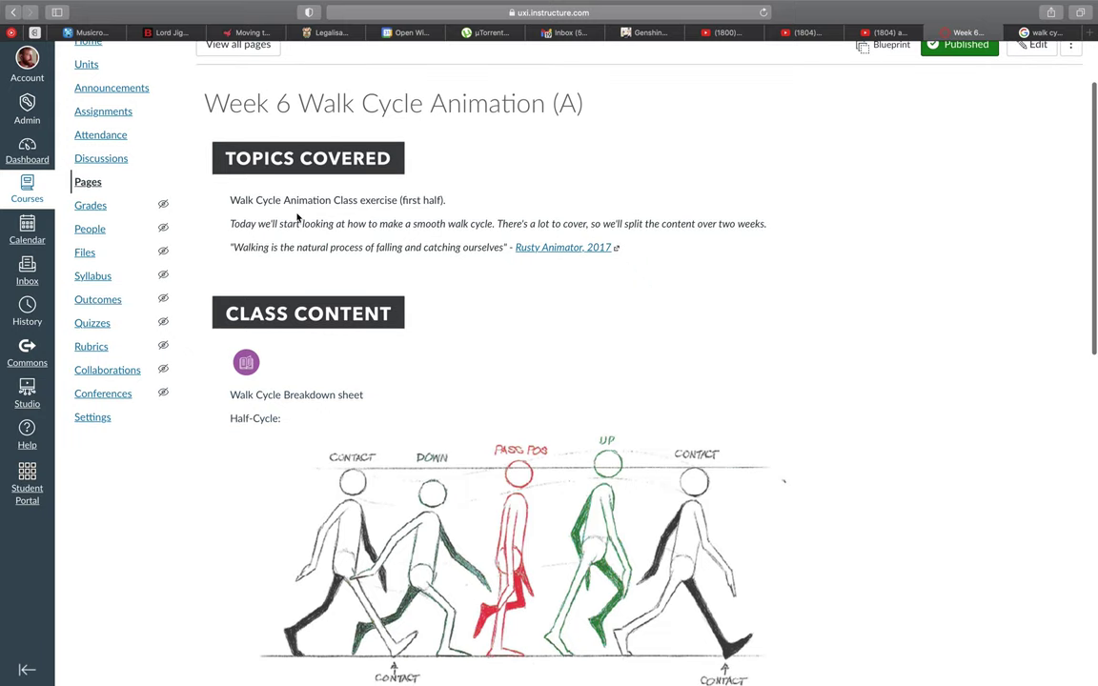
{"action": "left_click", "coordinate": [531, 250]}
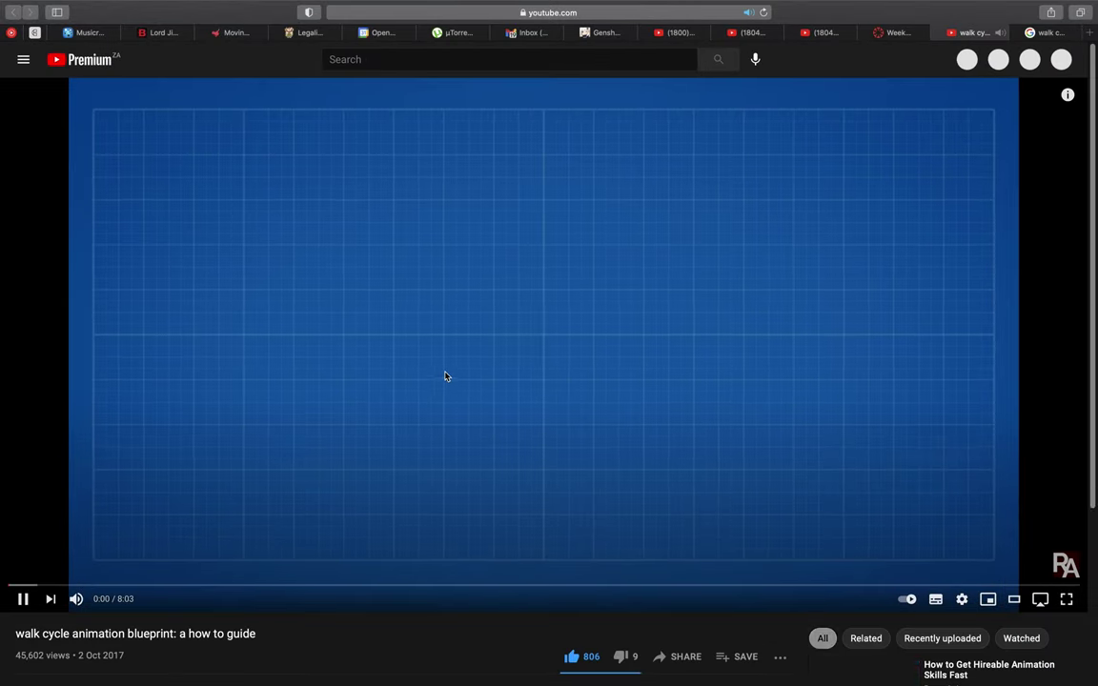
{"action": "left_click", "coordinate": [444, 377]}
{"action": "left_click", "coordinate": [443, 378]}
{"action": "left_click", "coordinate": [443, 378]}
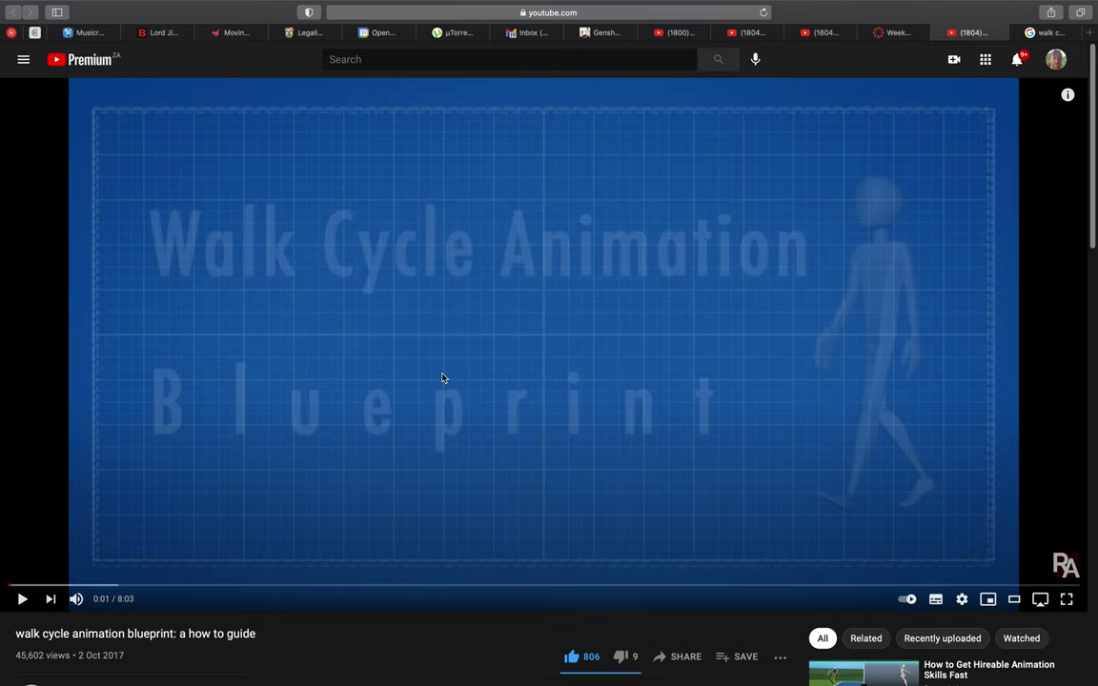
- Return to the Week 6 Walk Cycle Animation page and review the half-cycle and full-cycle breakdown sheets, the downloads and the tasks
{"action": "left_click", "coordinate": [881, 32]}
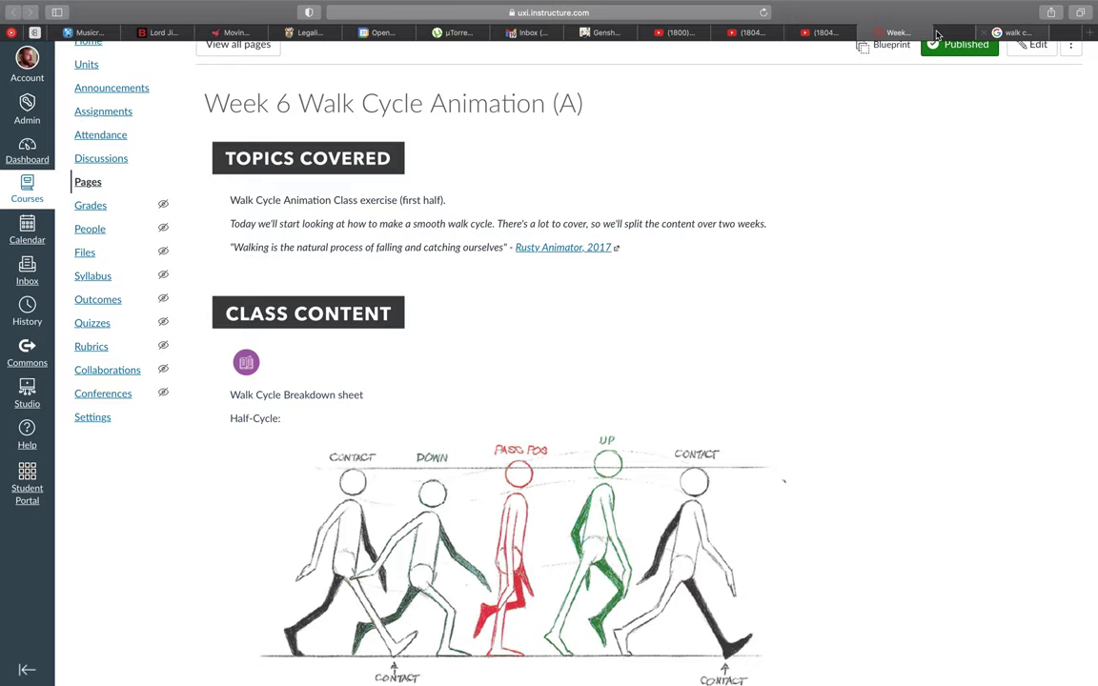
{"action": "scroll", "coordinate": [386, 248], "scroll_direction": "down", "scroll_amount": 5}
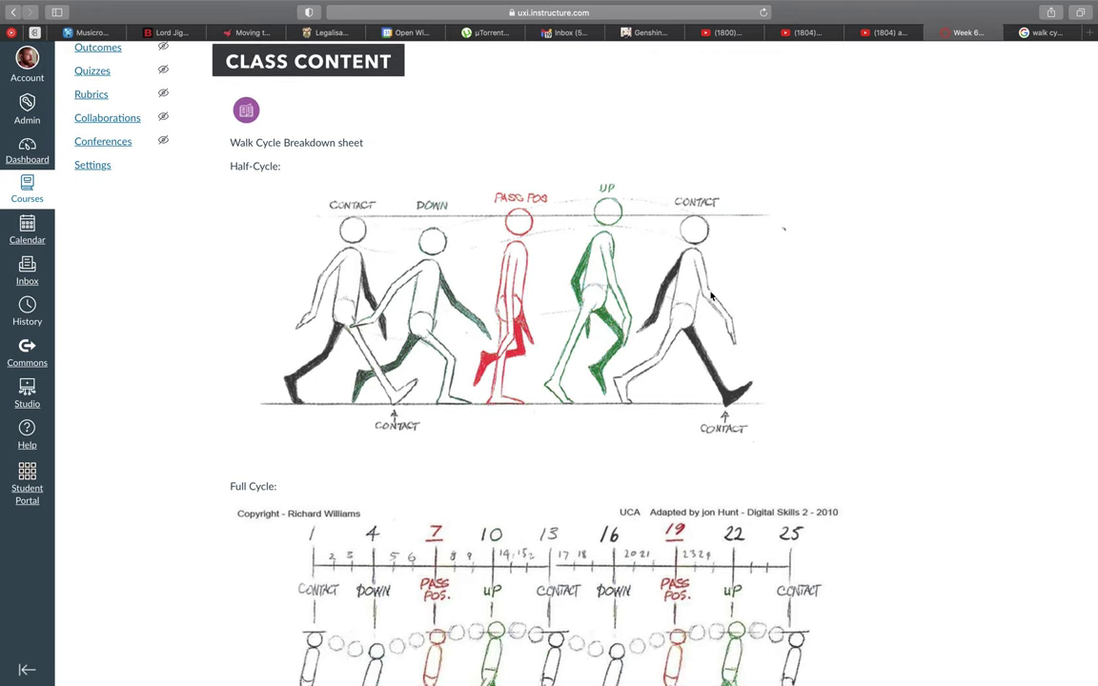
{"action": "scroll", "coordinate": [412, 303], "scroll_direction": "down", "scroll_amount": 3}
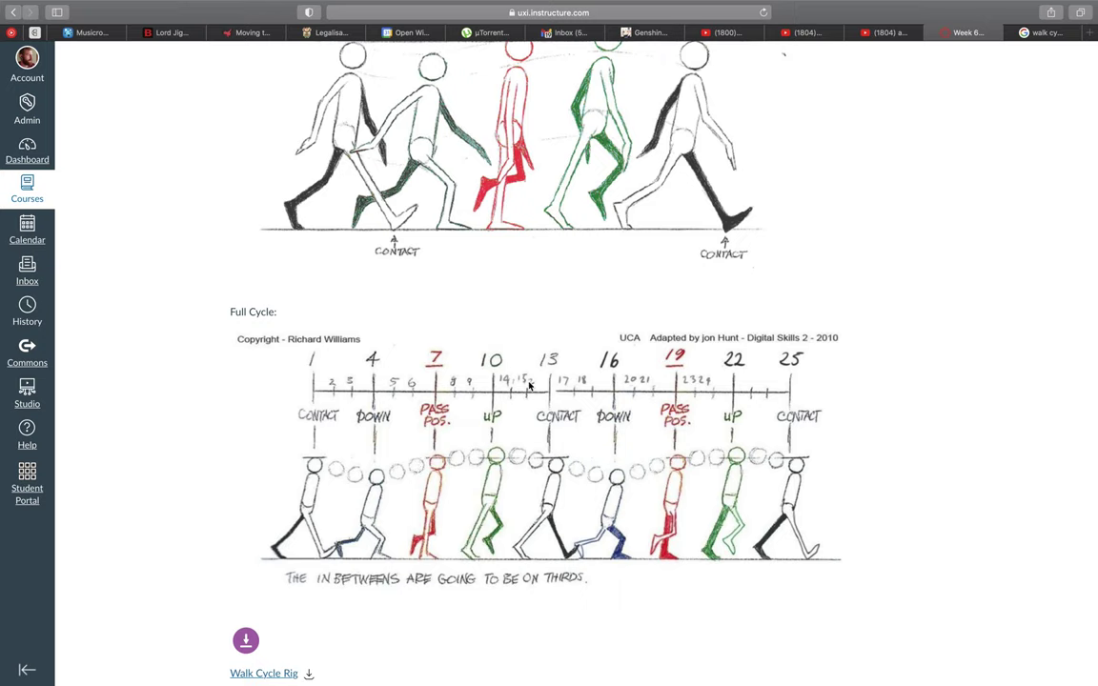
{"action": "right_click", "coordinate": [532, 174]}
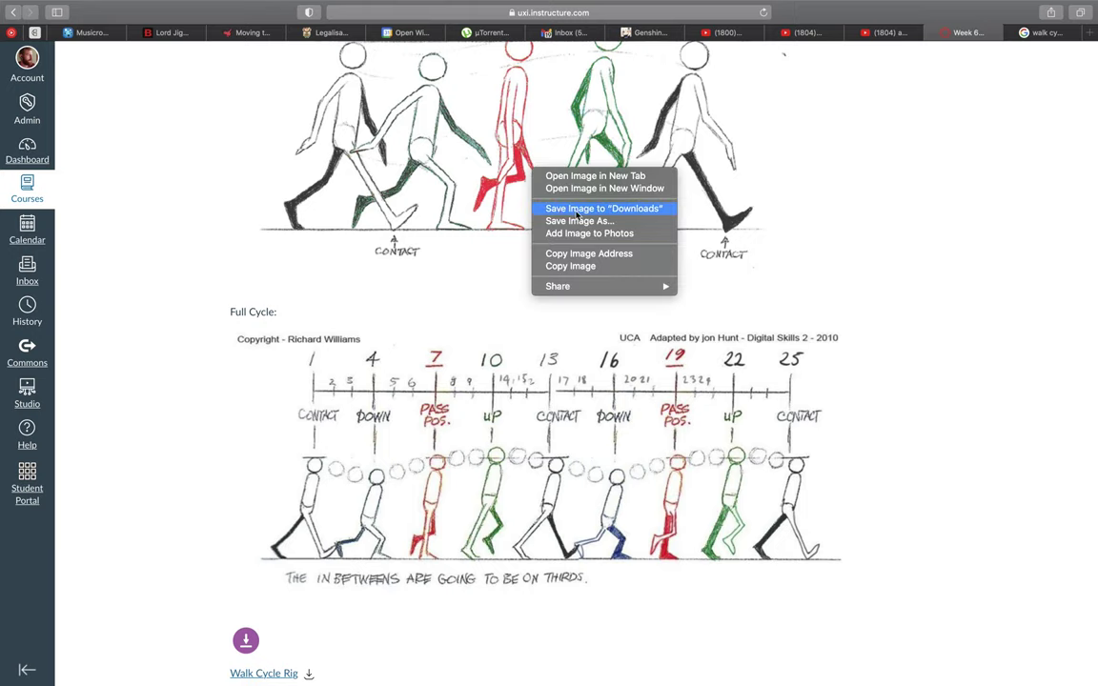
{"action": "left_click", "coordinate": [843, 150]}
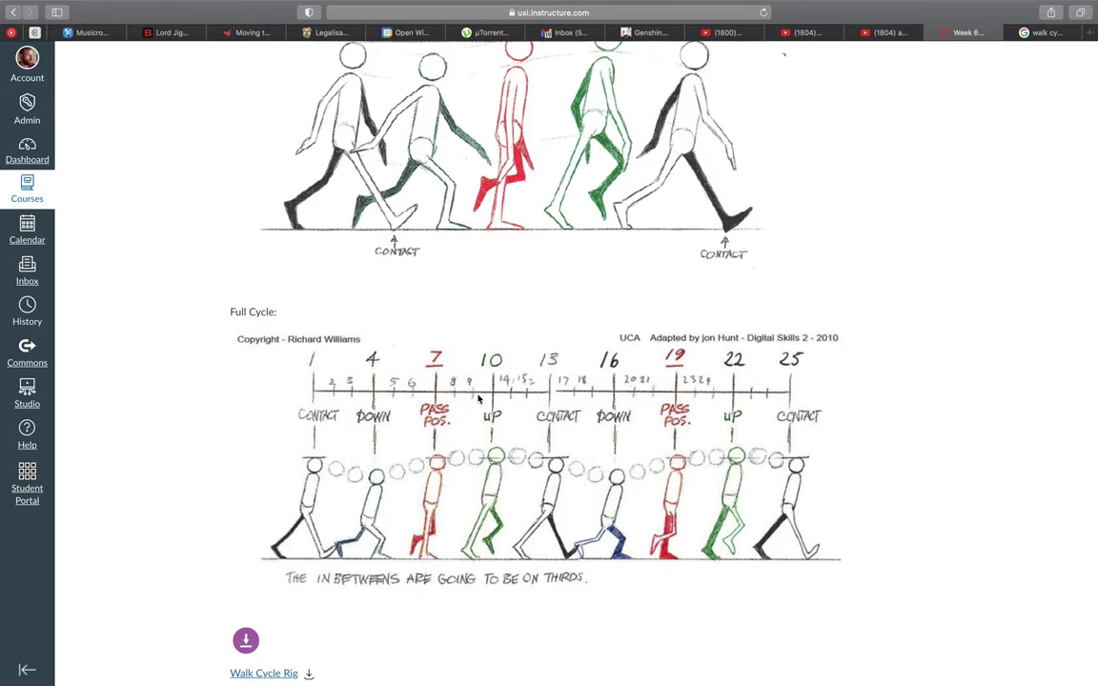
{"action": "scroll", "coordinate": [480, 399], "scroll_direction": "down", "scroll_amount": 8}
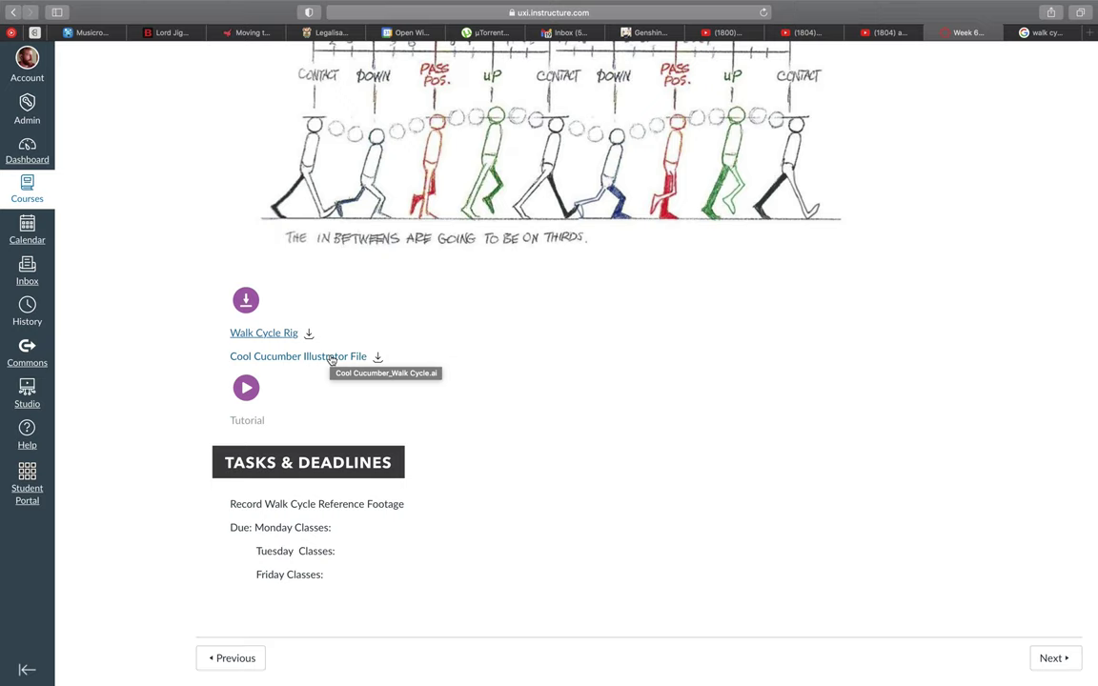
{"action": "left_click_drag", "start_coordinate": [277, 419], "coordinate": [226, 418]}
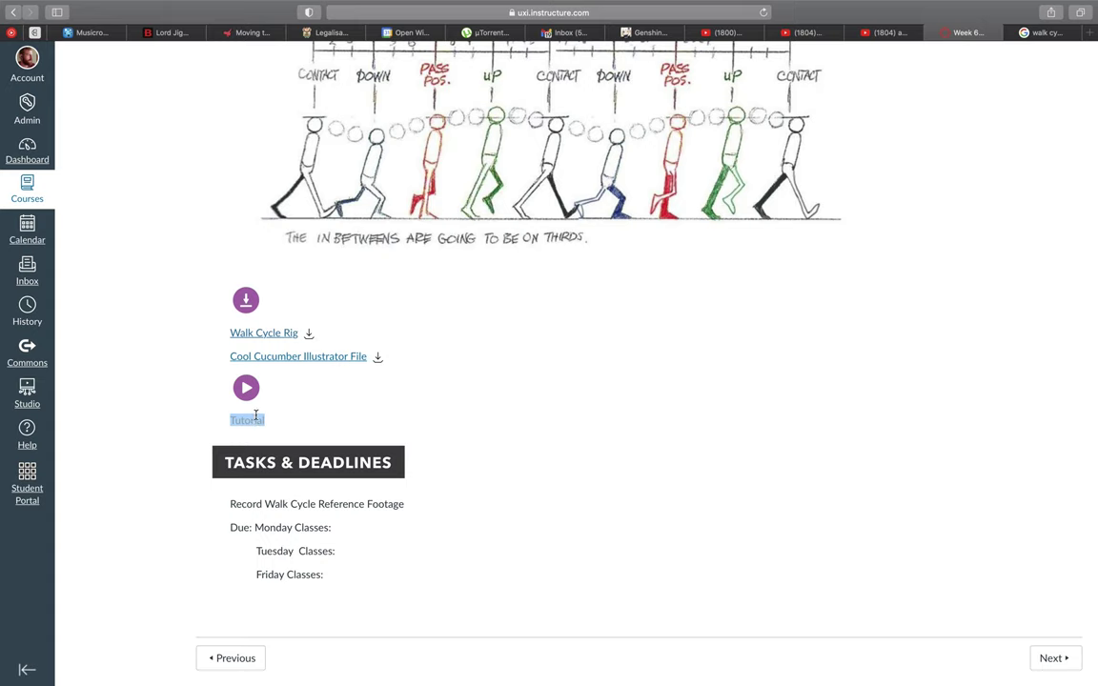
{"action": "left_click", "coordinate": [259, 557]}
{"action": "scroll", "coordinate": [366, 435], "scroll_direction": "down", "scroll_amount": 1}
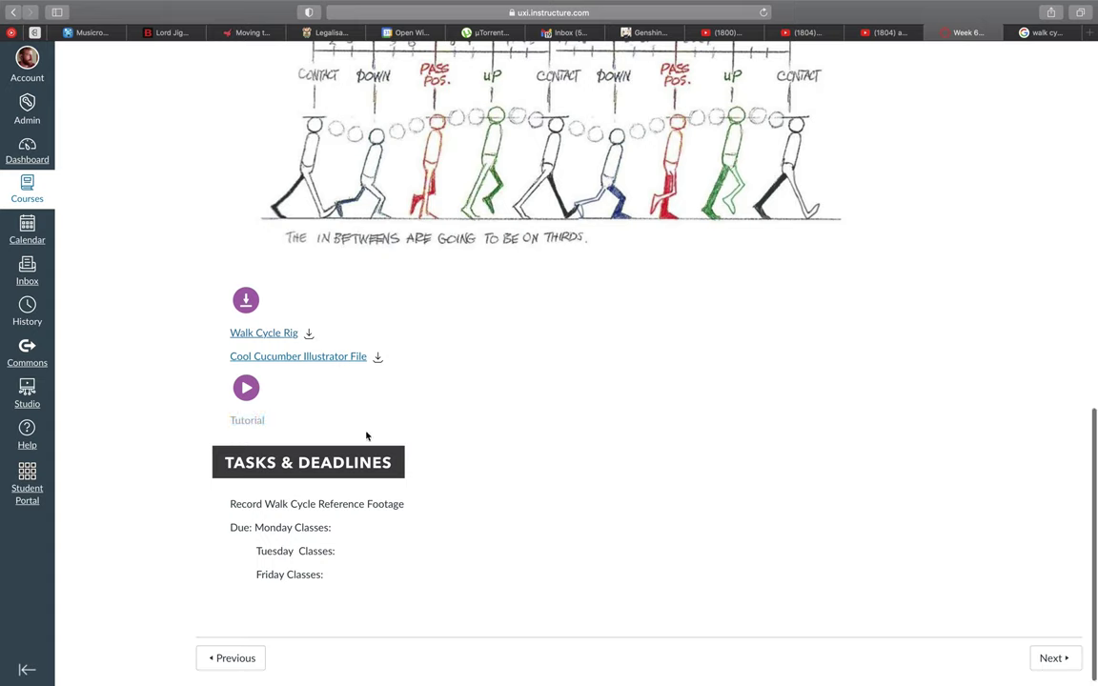
{"action": "scroll", "coordinate": [366, 435], "scroll_direction": "up", "scroll_amount": 15}
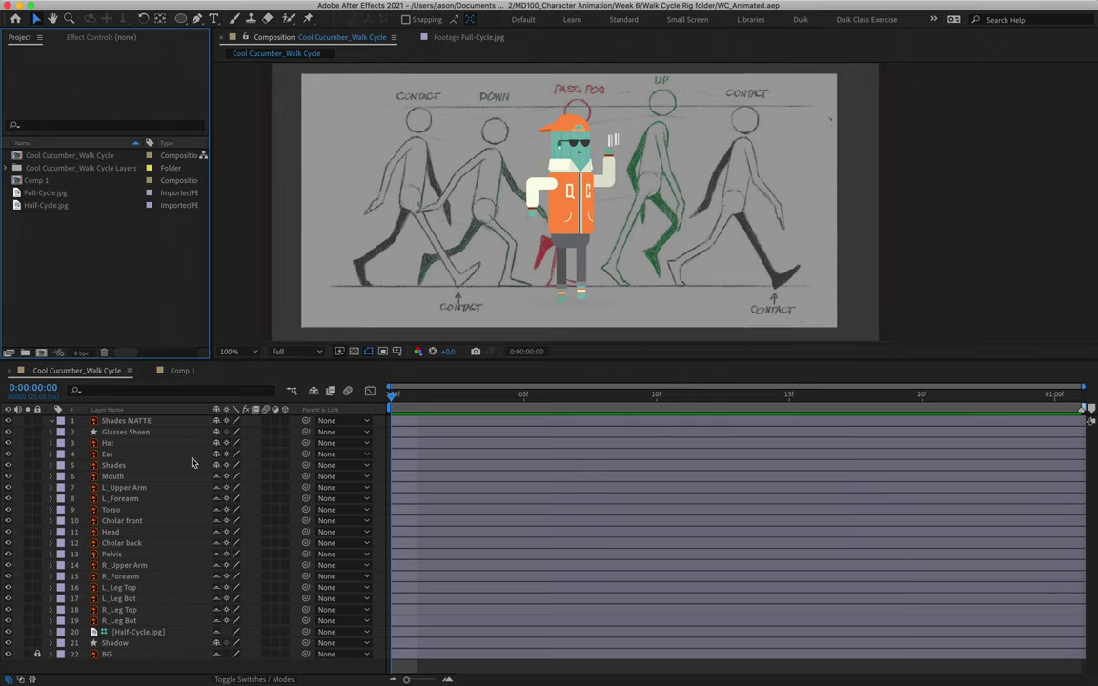
- In After Effects, turn off the shy switch for the layers from Mouth down through Shadow
{"action": "left_click_drag", "start_coordinate": [216, 510], "coordinate": [217, 620]}
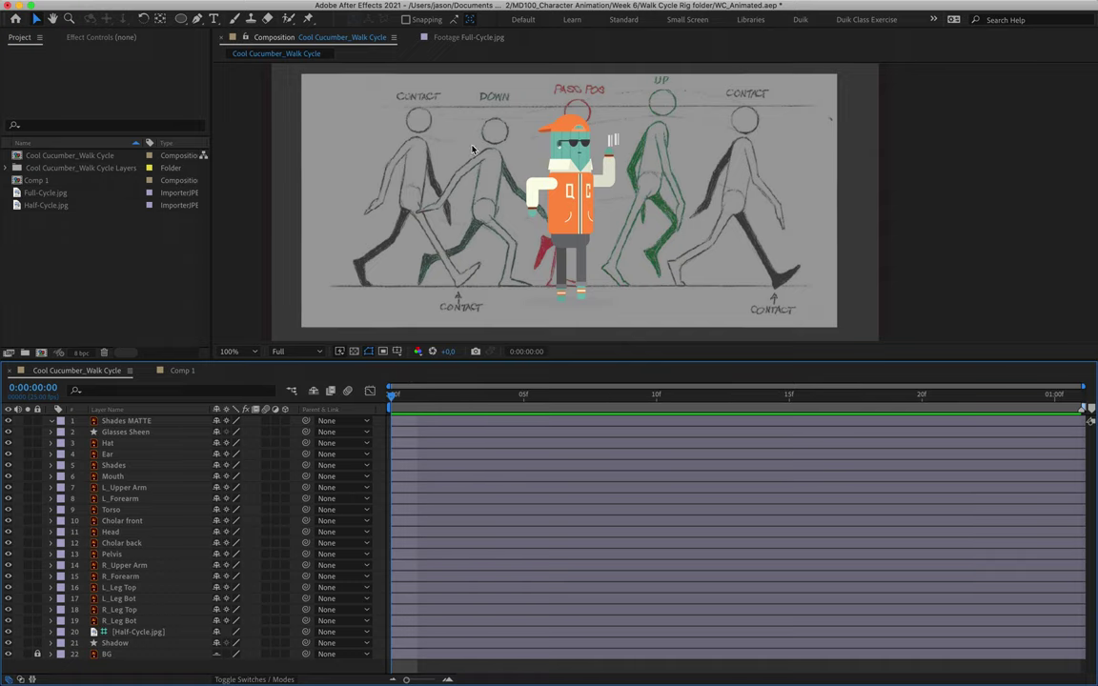
- Check the Shades MATTE and Shades layers on the head, and nudge the Glasses Sheen bars slightly left above the raised hand
{"action": "key", "text": "period"}
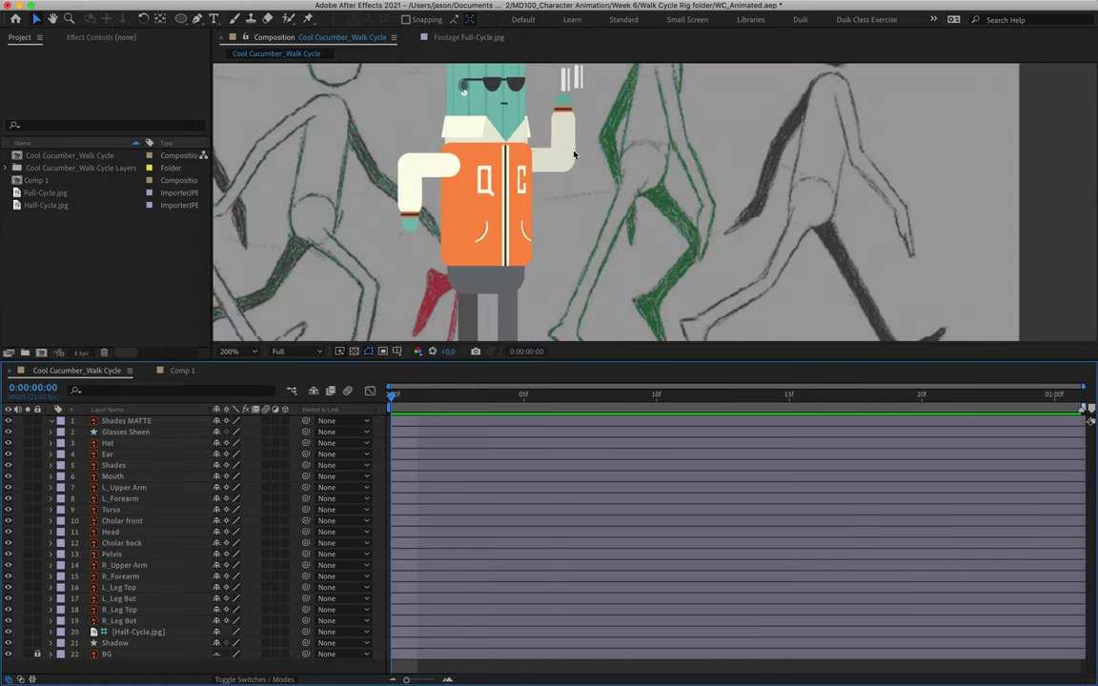
{"action": "left_click_drag", "start_coordinate": [573, 153], "coordinate": [588, 320]}
{"action": "key", "text": "period"}
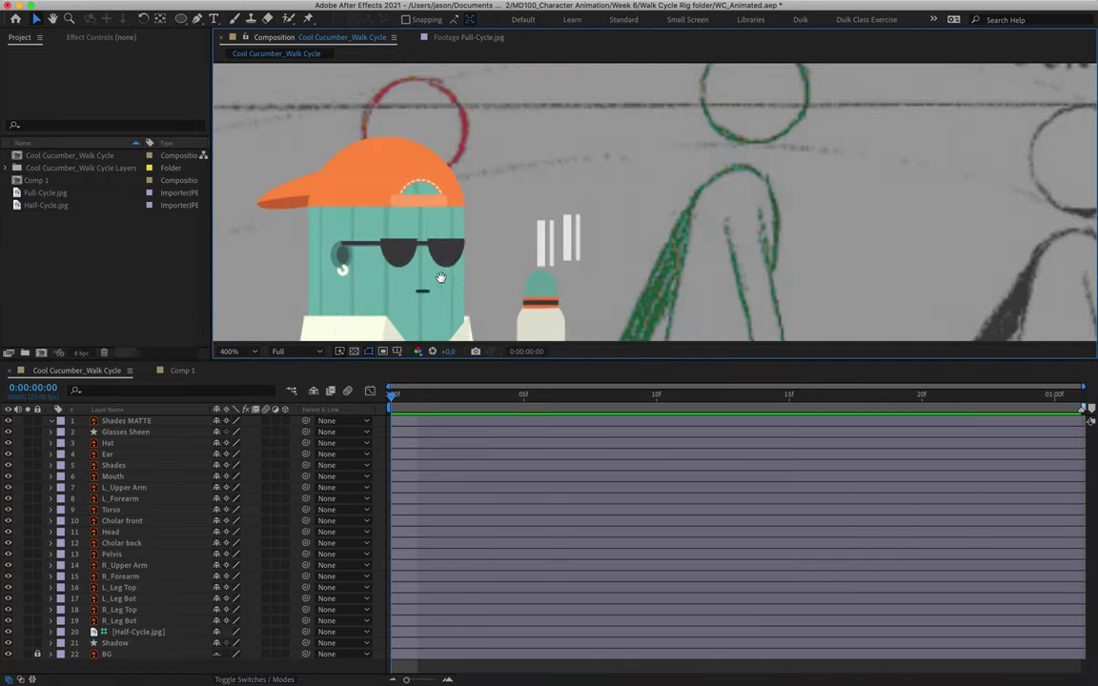
{"action": "left_click_drag", "start_coordinate": [440, 278], "coordinate": [566, 233]}
{"action": "left_click", "coordinate": [135, 421]}
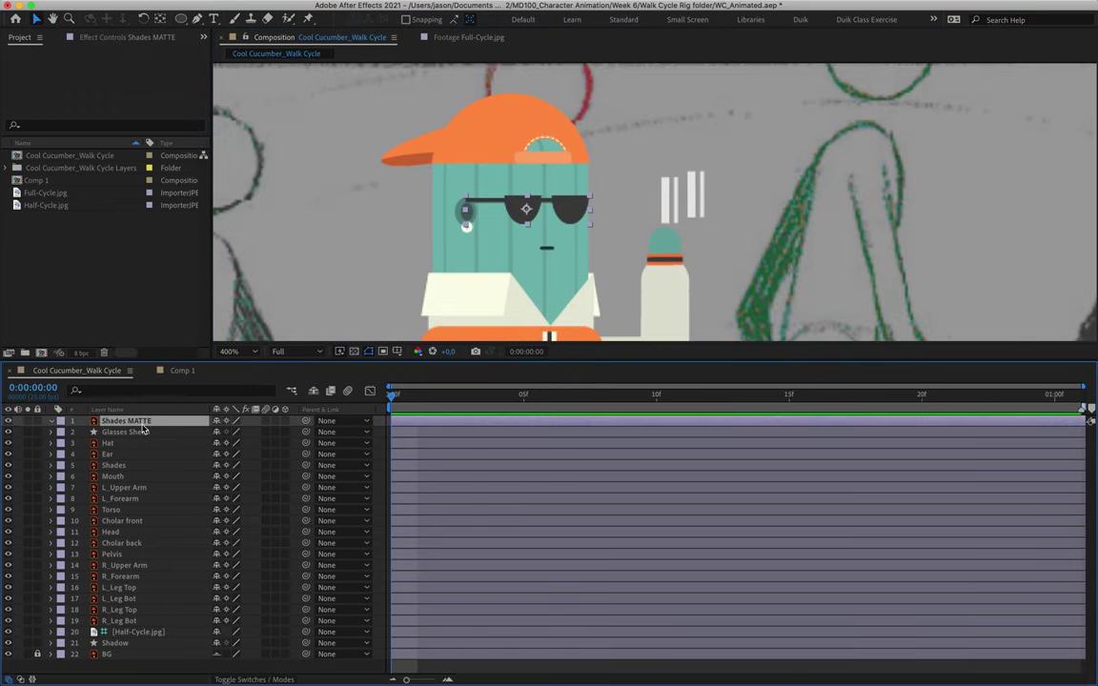
{"action": "left_click", "coordinate": [130, 466]}
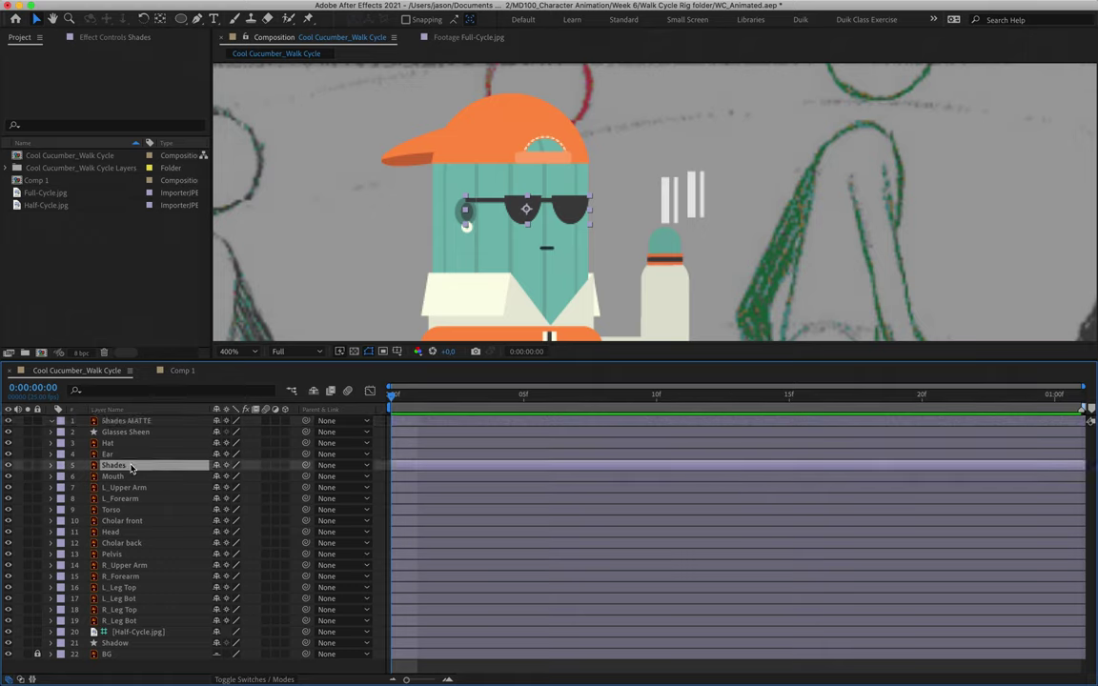
{"action": "left_click", "coordinate": [128, 432]}
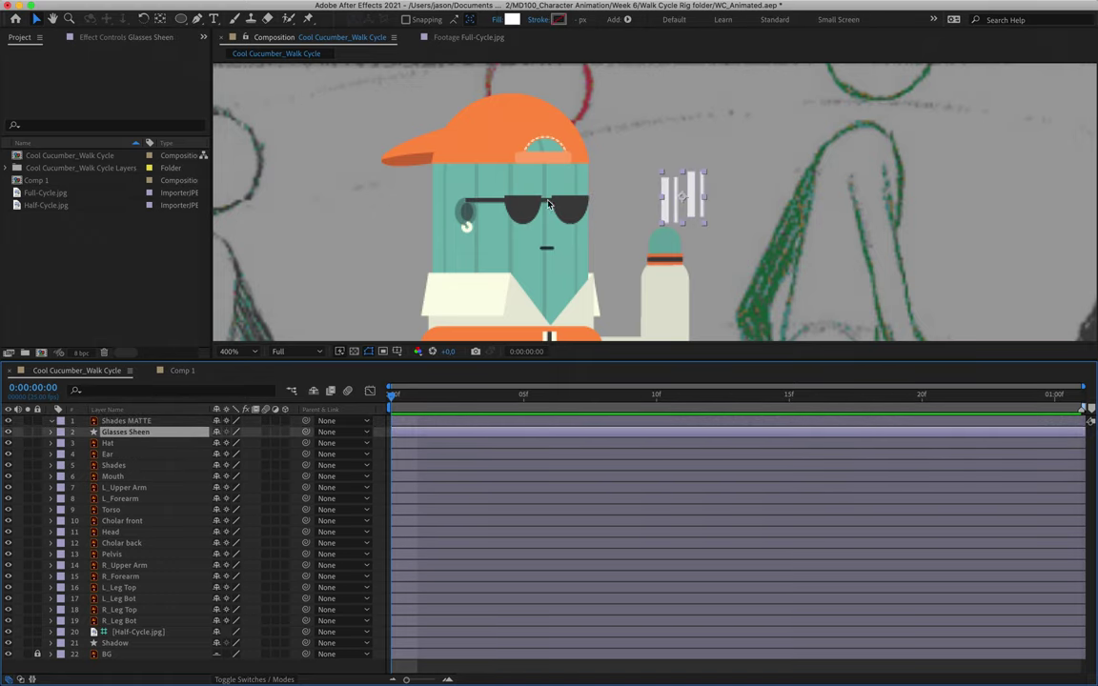
{"action": "mouse_move", "coordinate": [673, 202]}
{"action": "left_mouse_down"}
{"action": "mouse_move", "coordinate": [608, 213]}
{"action": "mouse_move", "coordinate": [458, 205]}
{"action": "mouse_move", "coordinate": [657, 208]}
{"action": "left_mouse_up"}
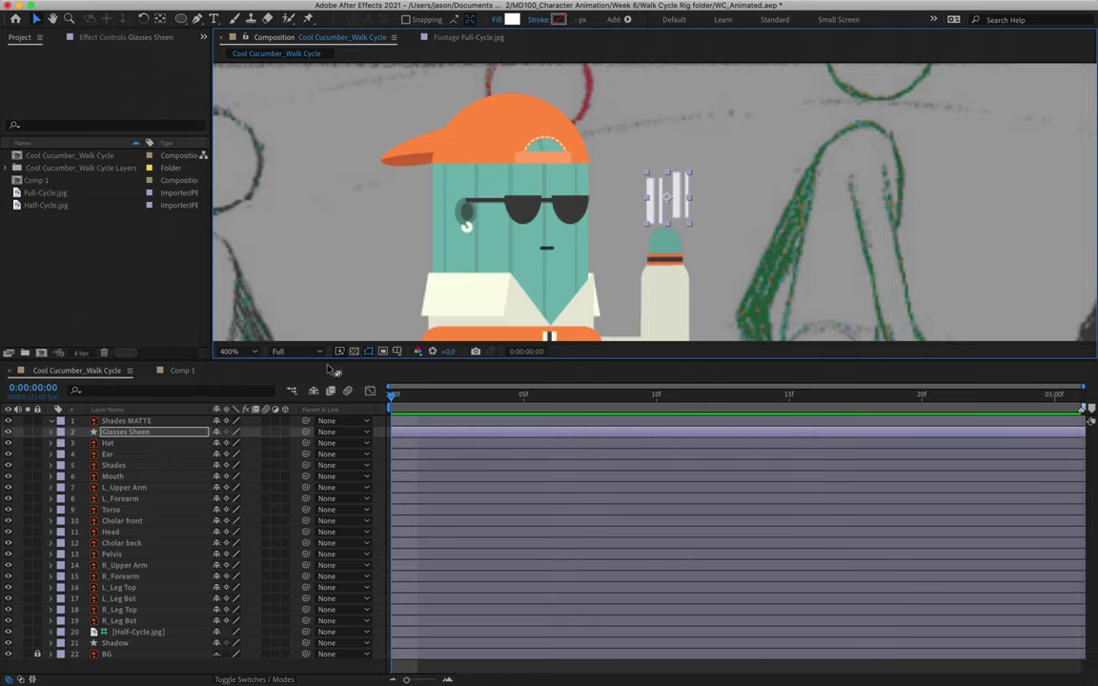
- Inspect the separate arm pieces of the character, selecting the left and right arm layers in the composition
{"action": "key", "text": "h"}
{"action": "scroll", "coordinate": [455, 270], "scroll_direction": "up", "scroll_amount": 3}
{"action": "scroll", "coordinate": [503, 234], "scroll_direction": "down", "scroll_amount": 5}
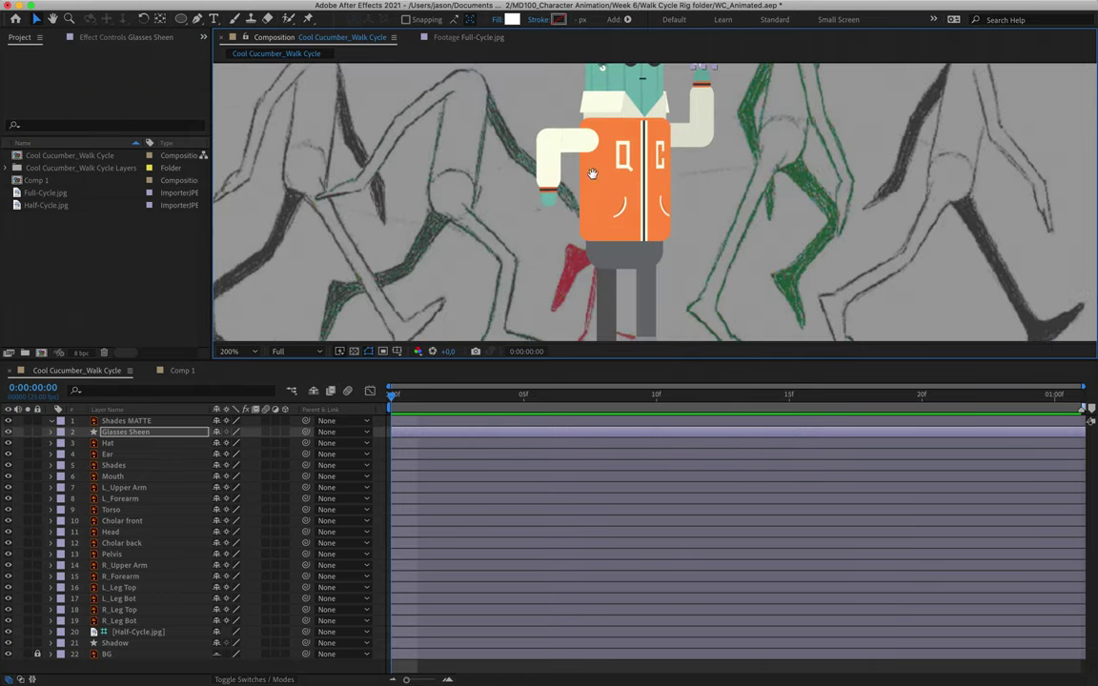
{"action": "key", "text": "v"}
{"action": "left_click", "coordinate": [501, 227]}
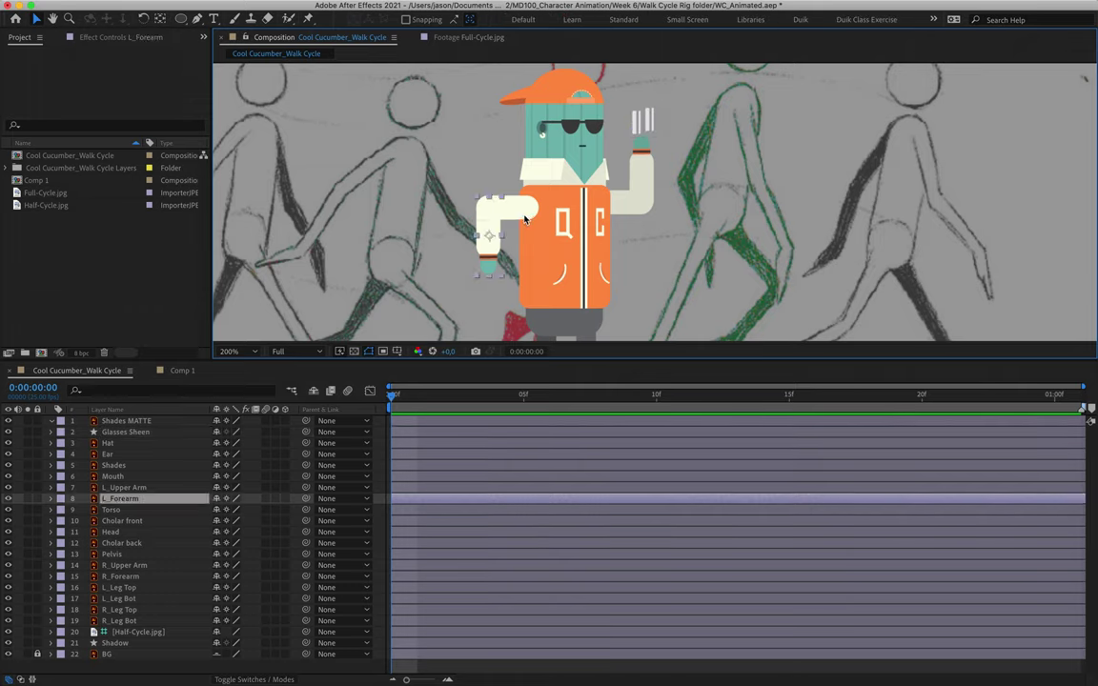
{"action": "left_click", "coordinate": [621, 202]}
{"action": "left_click", "coordinate": [641, 176]}
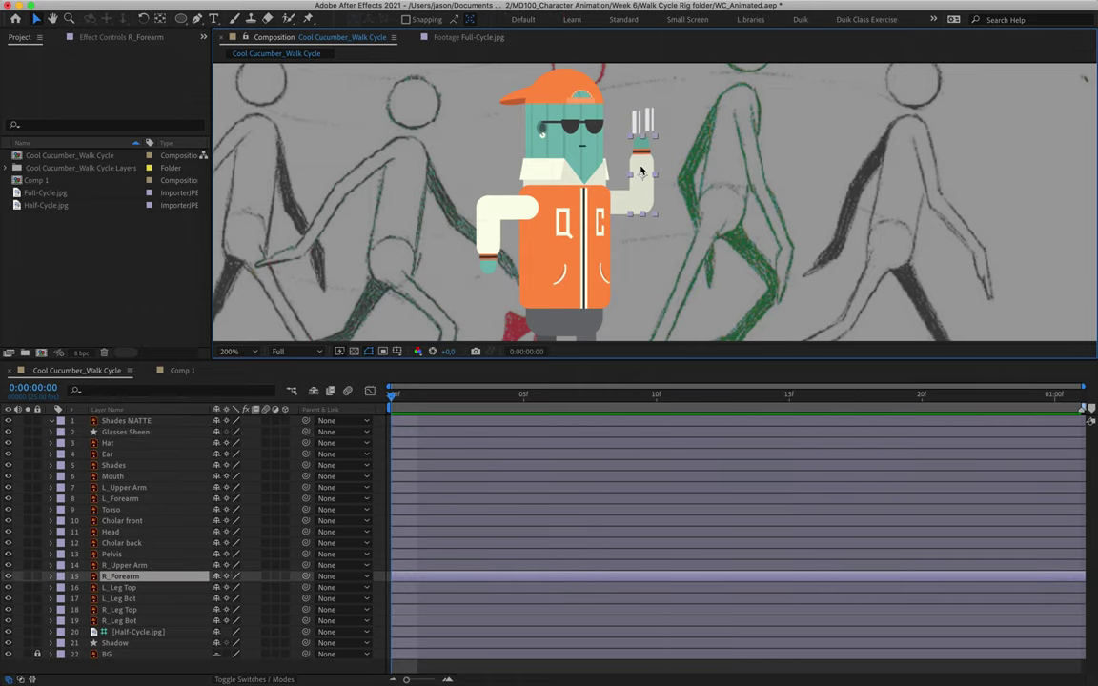
- Inspect the character's upper and lower leg pieces, selecting the left and right leg layers in the composition
{"action": "key", "text": "h"}
{"action": "left_click_drag", "start_coordinate": [642, 248], "coordinate": [640, 117]}
{"action": "key", "text": "v"}
{"action": "left_click", "coordinate": [531, 201]}
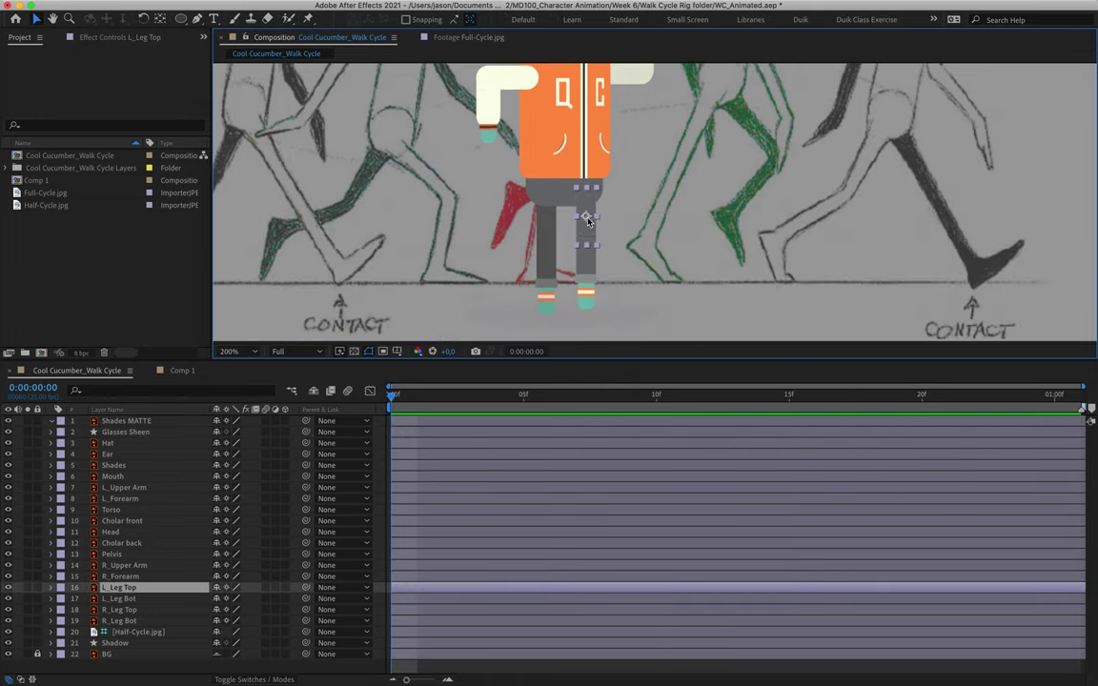
{"action": "left_click", "coordinate": [531, 238]}
{"action": "left_click", "coordinate": [549, 233]}
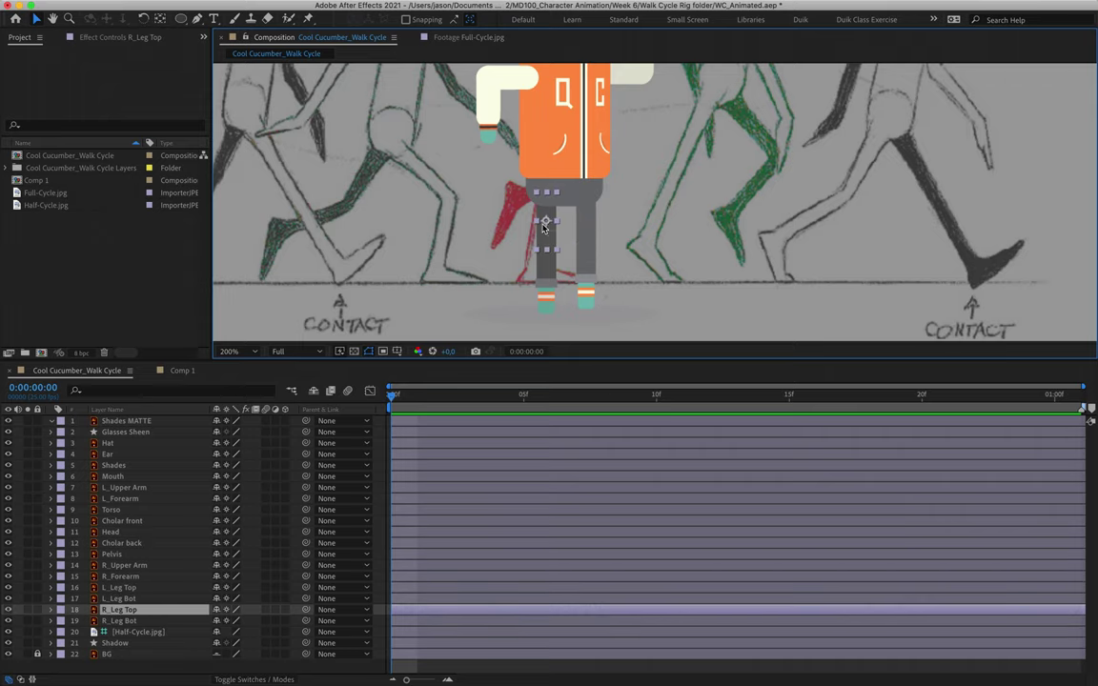
{"action": "left_click", "coordinate": [550, 283]}
{"action": "left_click", "coordinate": [589, 290]}
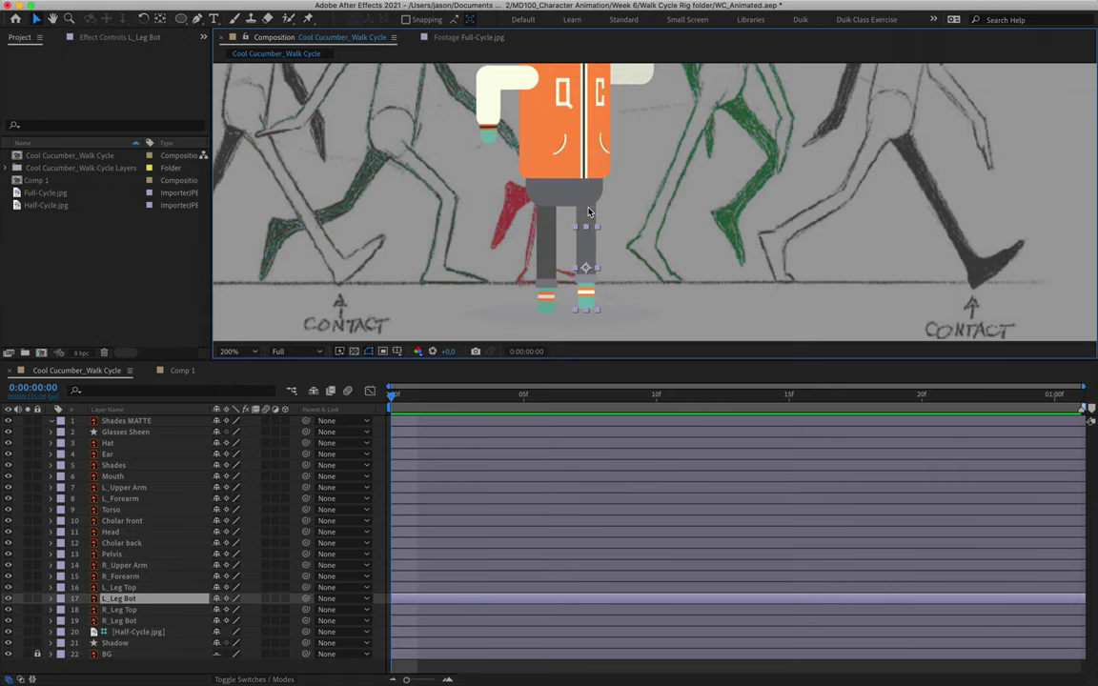
{"action": "left_click", "coordinate": [103, 242]}
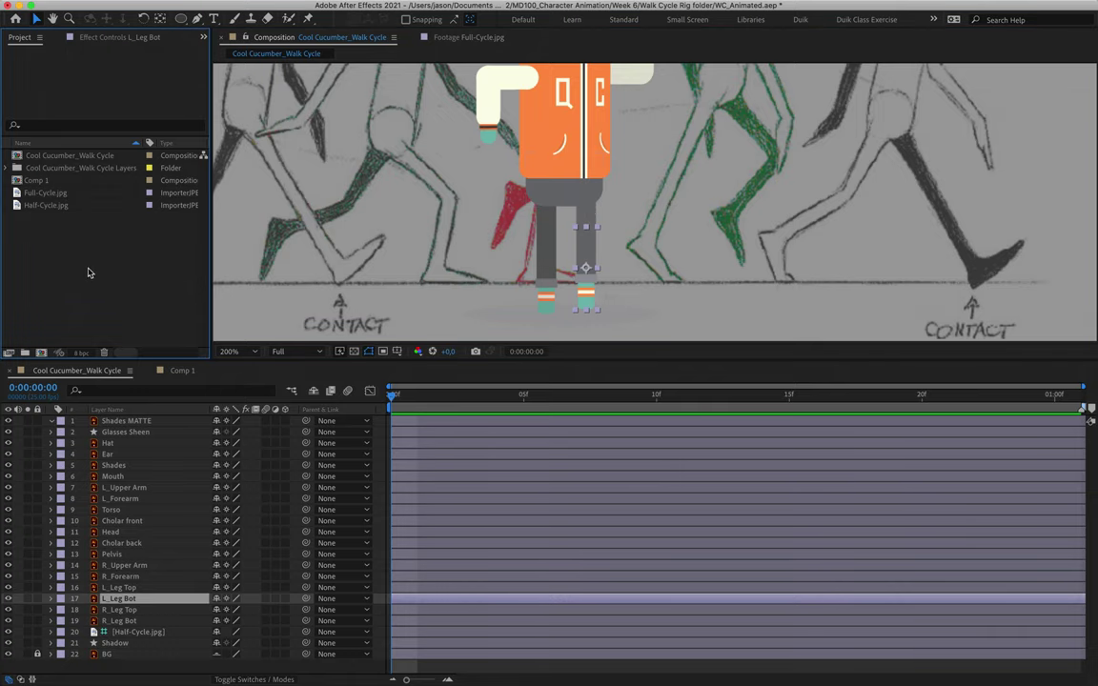
- Give the Shades MATTE and Glasses Sheen layers a Red label and mark both layers as shy
{"action": "left_click", "coordinate": [129, 420]}
{"action": "left_click_drag", "start_coordinate": [641, 168], "coordinate": [631, 335]}
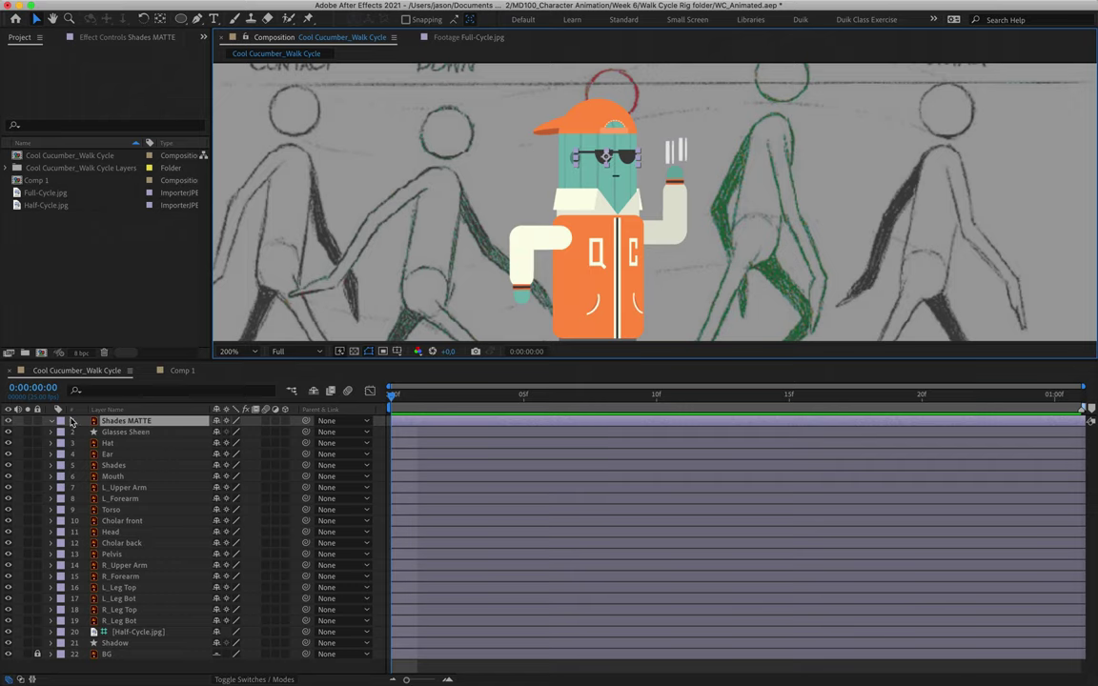
{"action": "left_click", "coordinate": [114, 432], "text": "shift"}
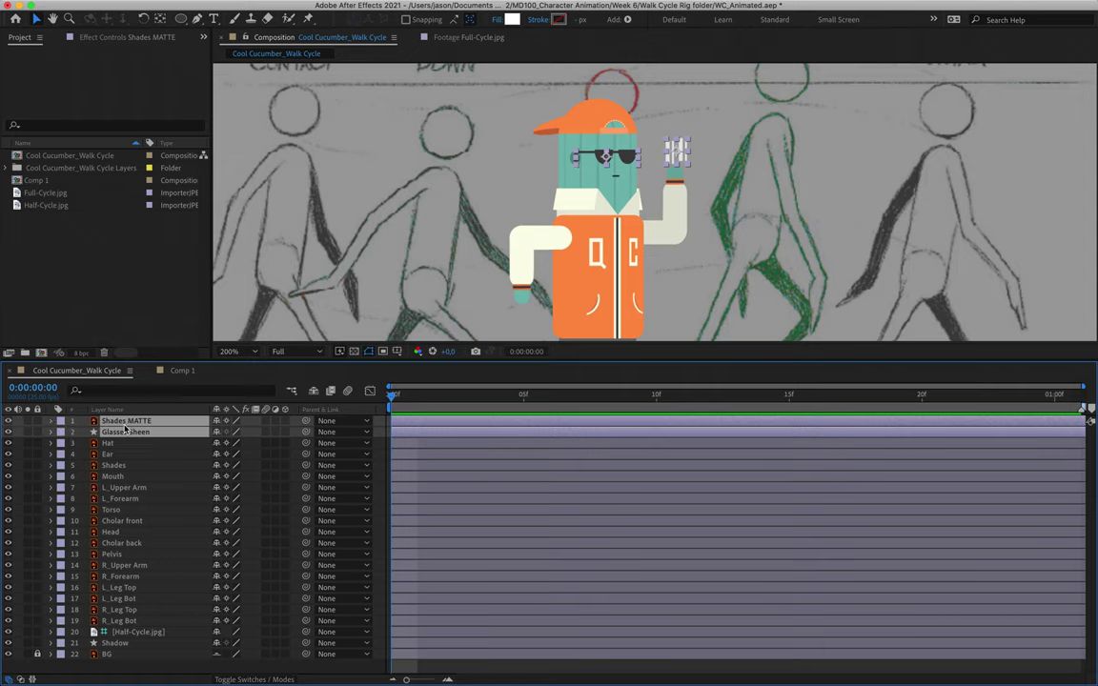
{"action": "left_click", "coordinate": [60, 431]}
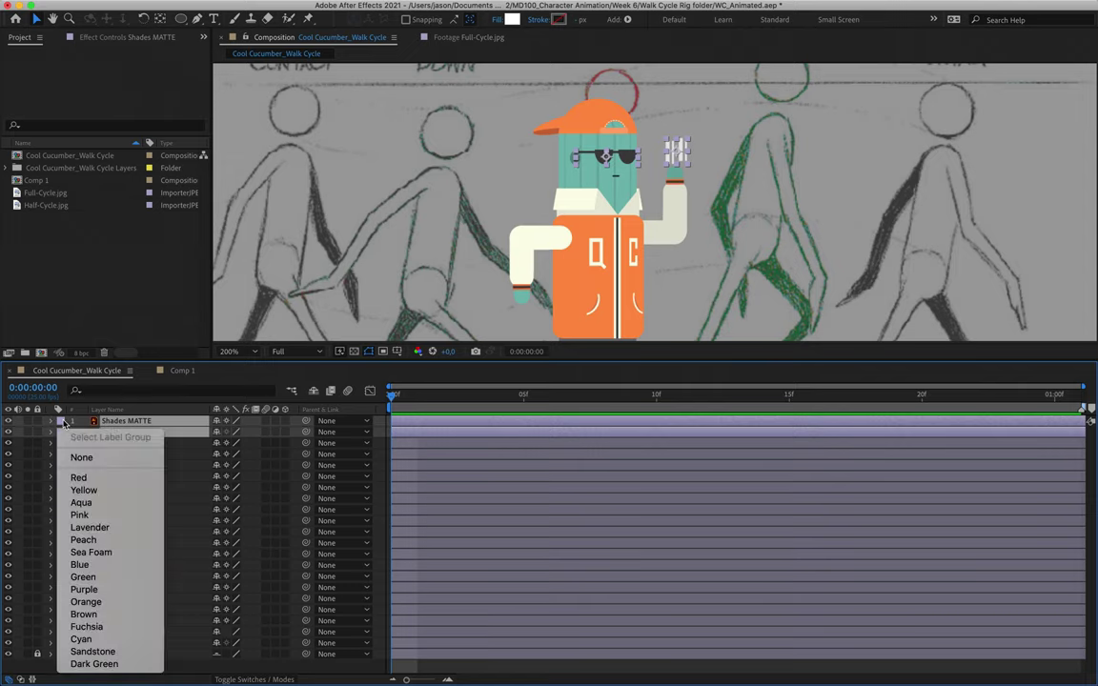
{"action": "left_click", "coordinate": [93, 478]}
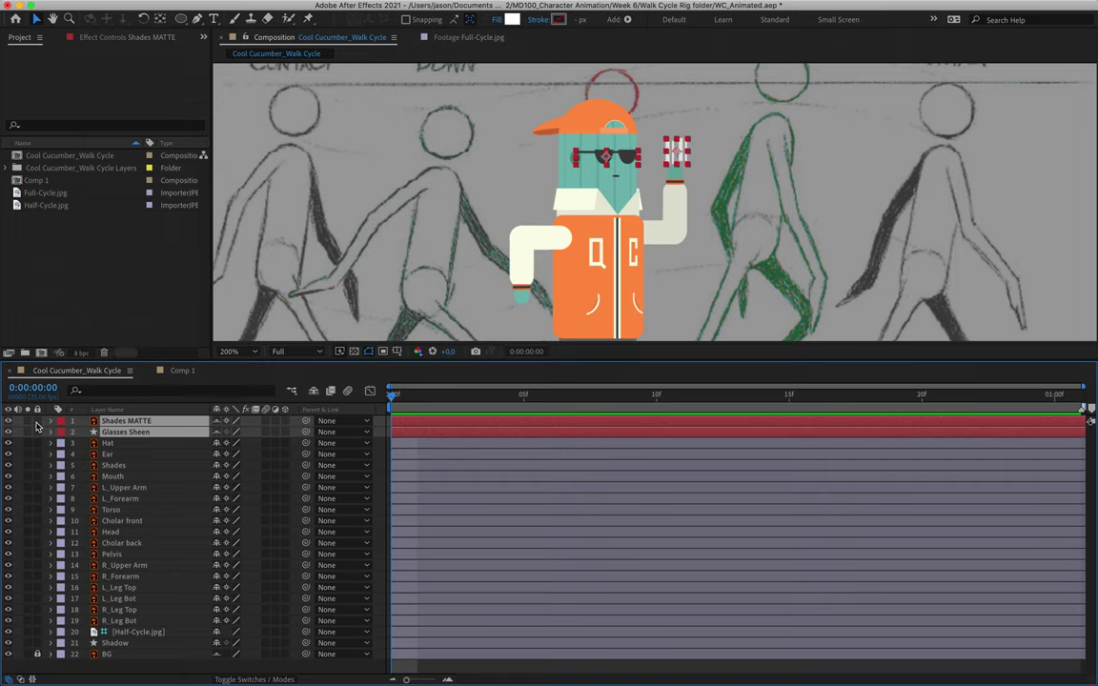
- Move the Hat layer's anchor point to the cap's strap opening and give the layer a Green label
{"action": "left_click", "coordinate": [121, 445]}
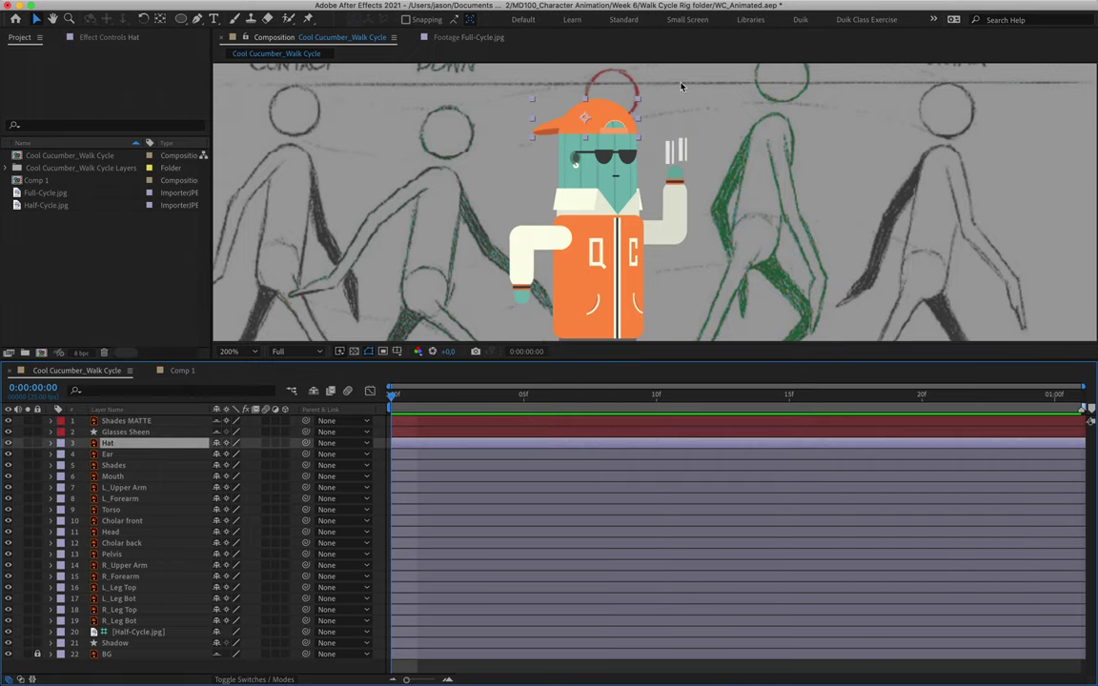
{"action": "key", "text": "y"}
{"action": "left_click_drag", "start_coordinate": [585, 117], "coordinate": [614, 127]}
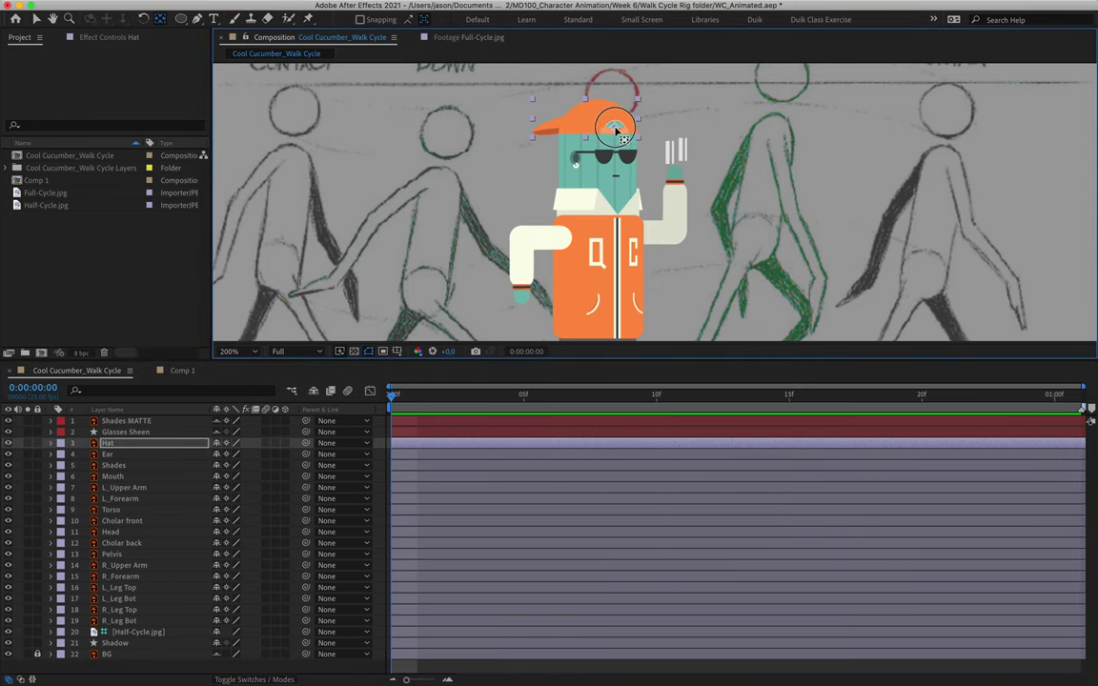
{"action": "left_click", "coordinate": [62, 443]}
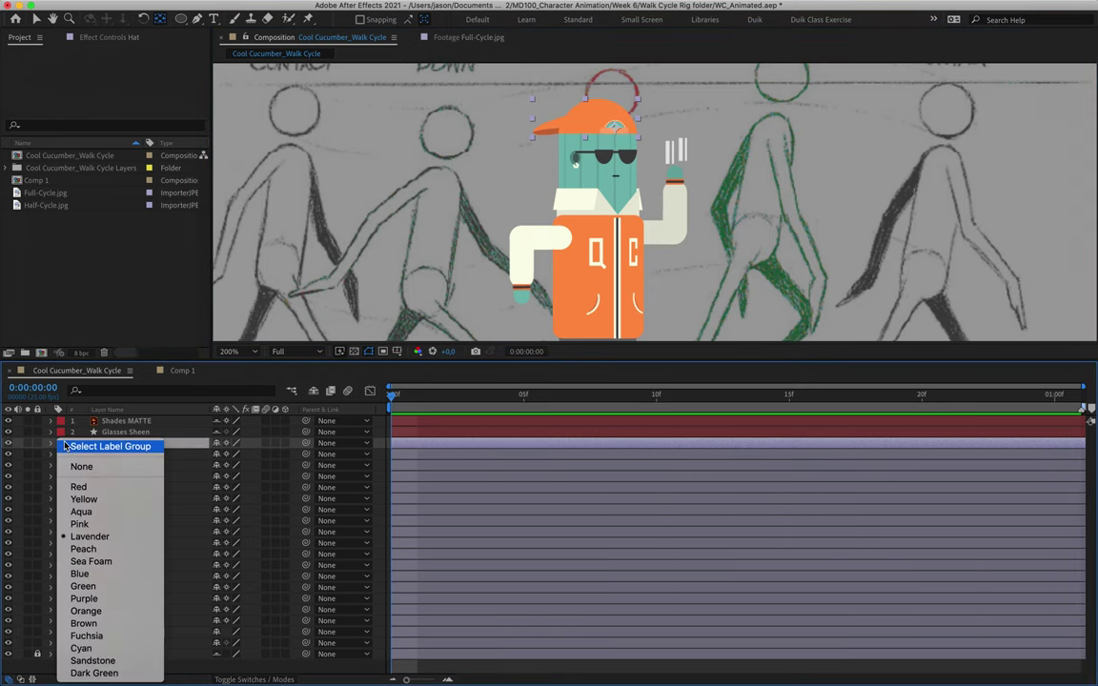
{"action": "left_click", "coordinate": [89, 586]}
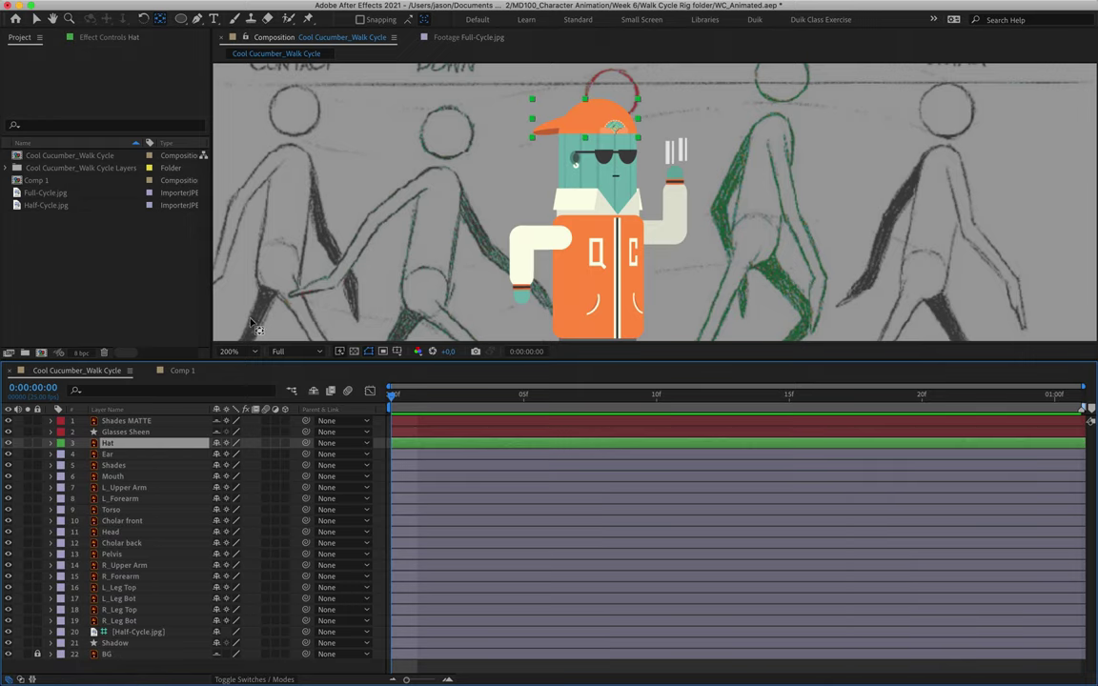
- Give the Ear layer a Green label
{"action": "left_click", "coordinate": [121, 459]}
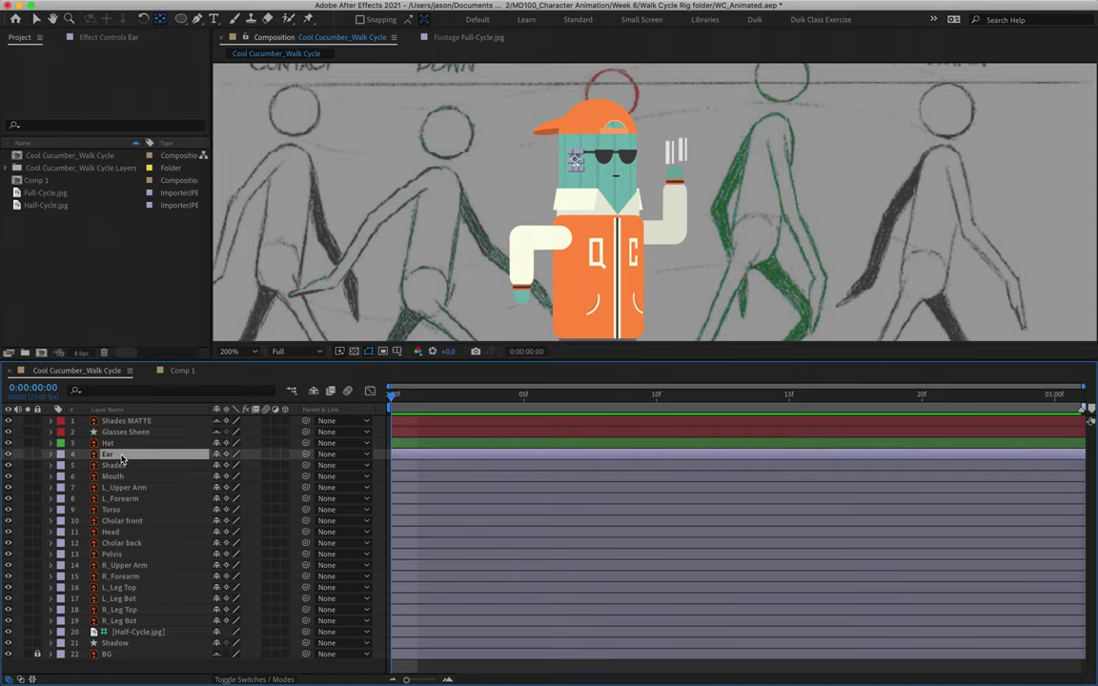
{"action": "left_click", "coordinate": [61, 453]}
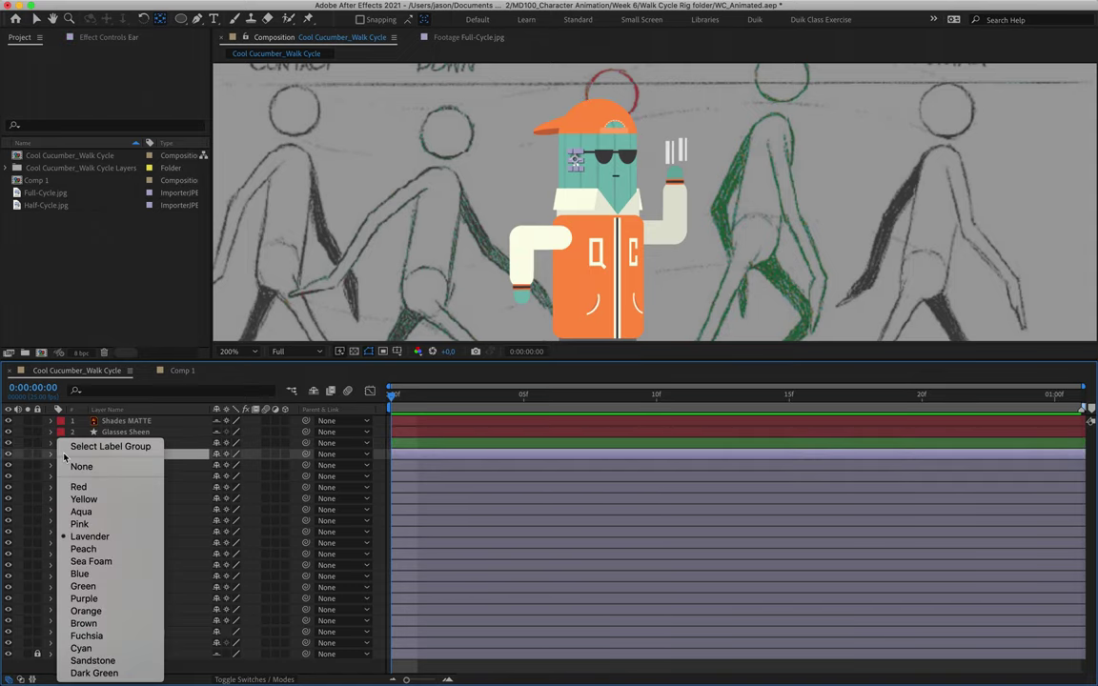
{"action": "left_click", "coordinate": [82, 586]}
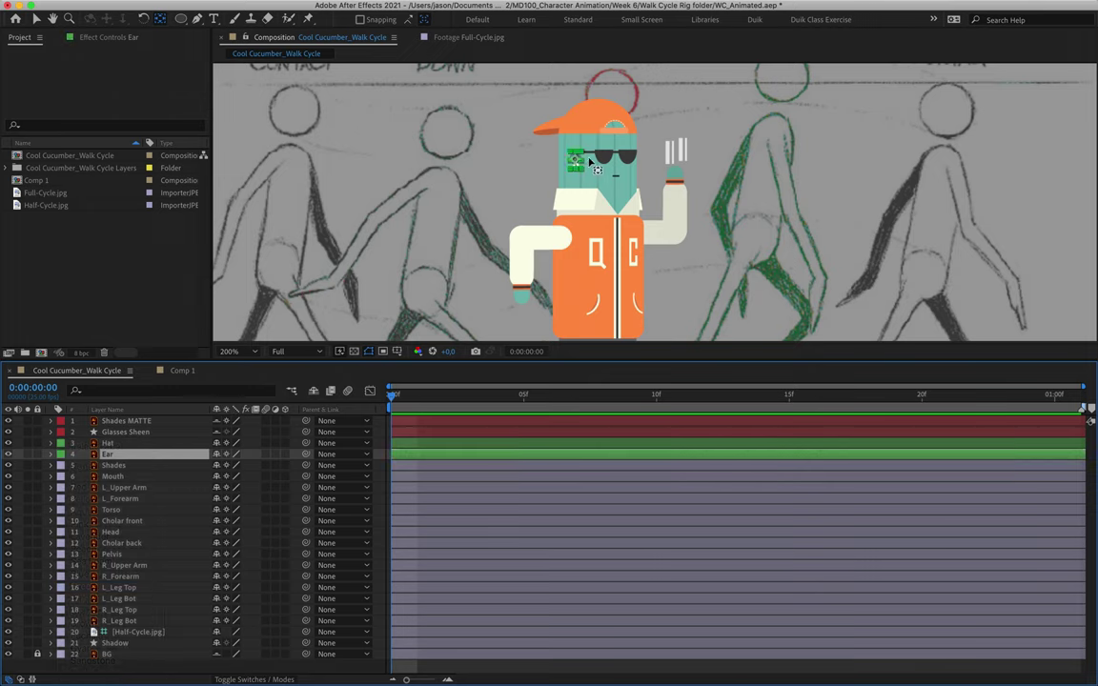
- Give the Shades and Mouth layers a Green label
{"action": "scroll", "coordinate": [589, 165], "scroll_direction": "up", "scroll_amount": 3}
{"action": "scroll", "coordinate": [534, 153], "scroll_direction": "up", "scroll_amount": 5}
{"action": "scroll", "coordinate": [533, 152], "scroll_direction": "left", "scroll_amount": 3}
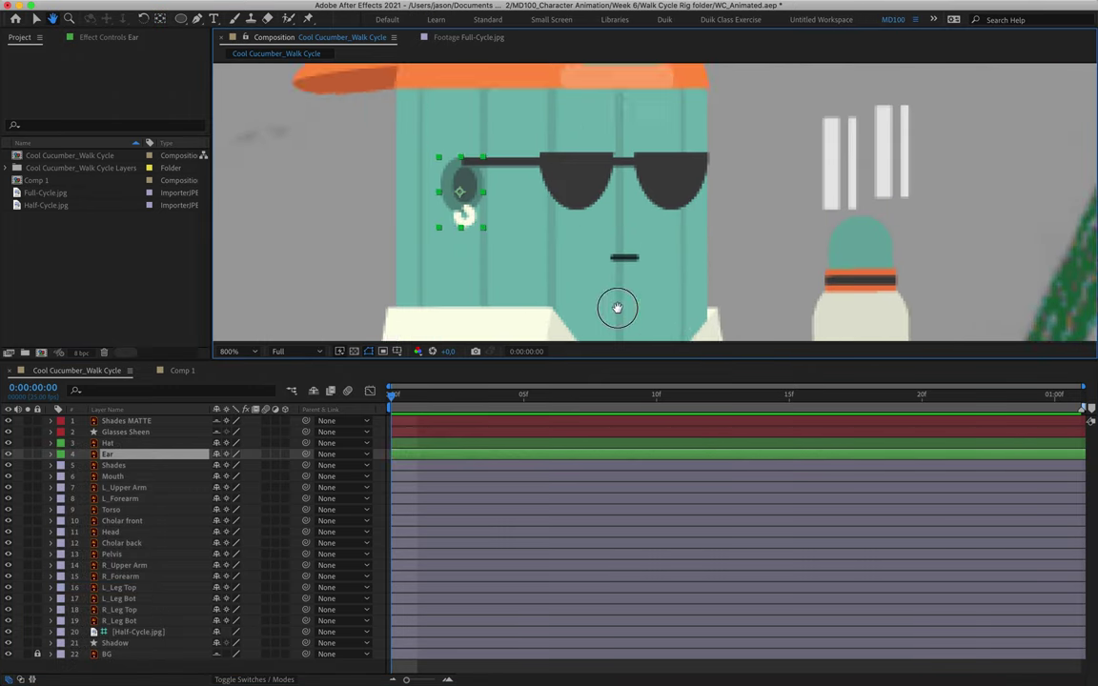
{"action": "left_click", "coordinate": [138, 466]}
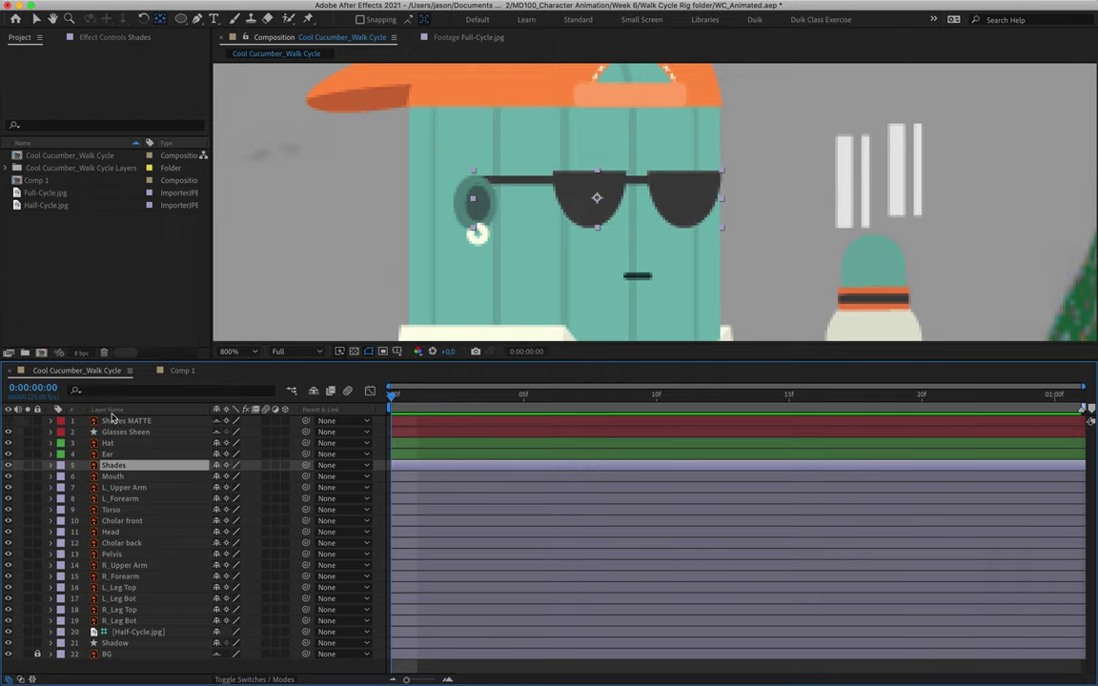
{"action": "left_click", "coordinate": [114, 420]}
{"action": "left_click", "coordinate": [146, 466]}
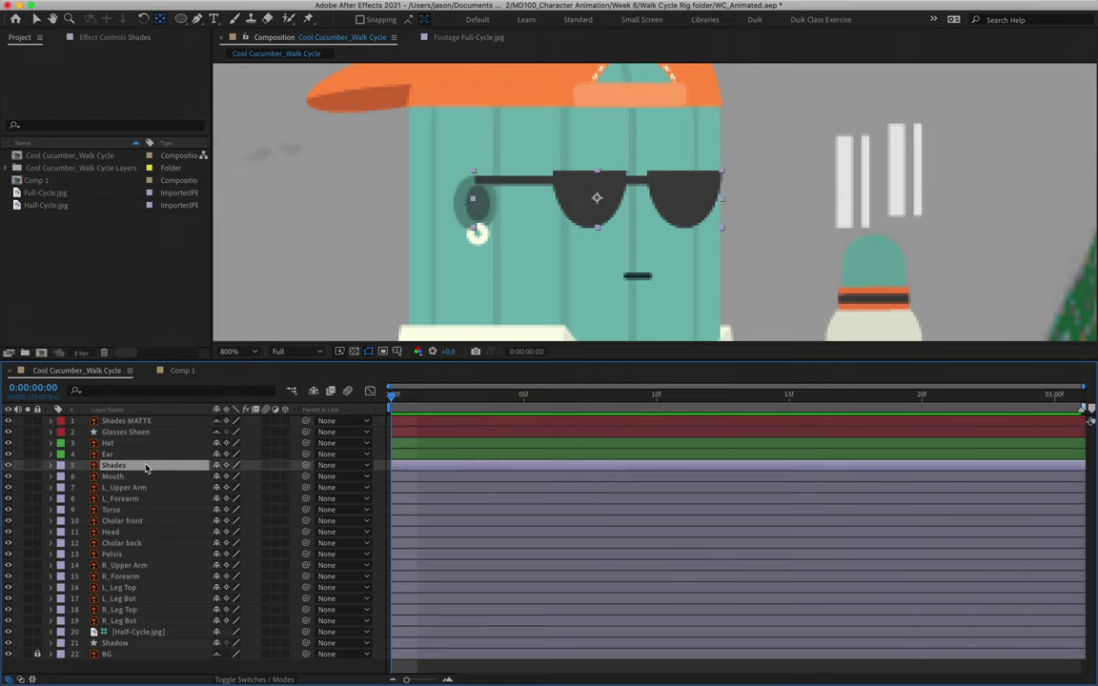
{"action": "left_click", "coordinate": [126, 477]}
{"action": "left_click", "coordinate": [134, 466], "text": "shift"}
{"action": "left_click", "coordinate": [60, 476]}
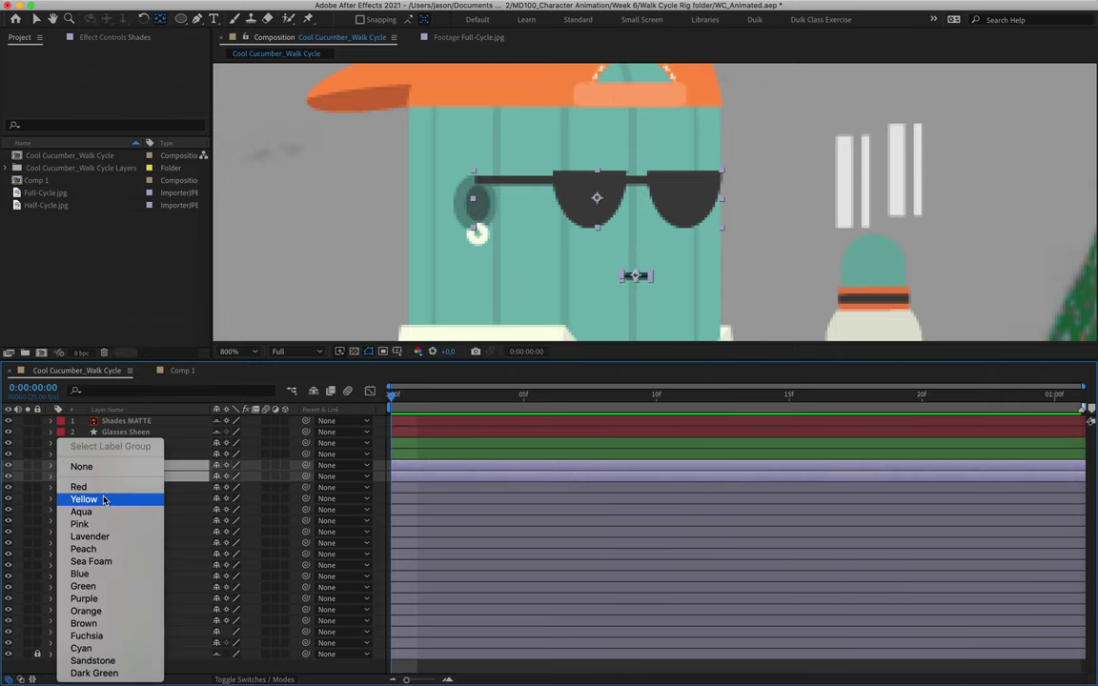
{"action": "left_click", "coordinate": [86, 586]}
- Move the Shades layer's anchor point to the temple arm of the glasses beside the ear and test its rotation
{"action": "left_click", "coordinate": [138, 465]}
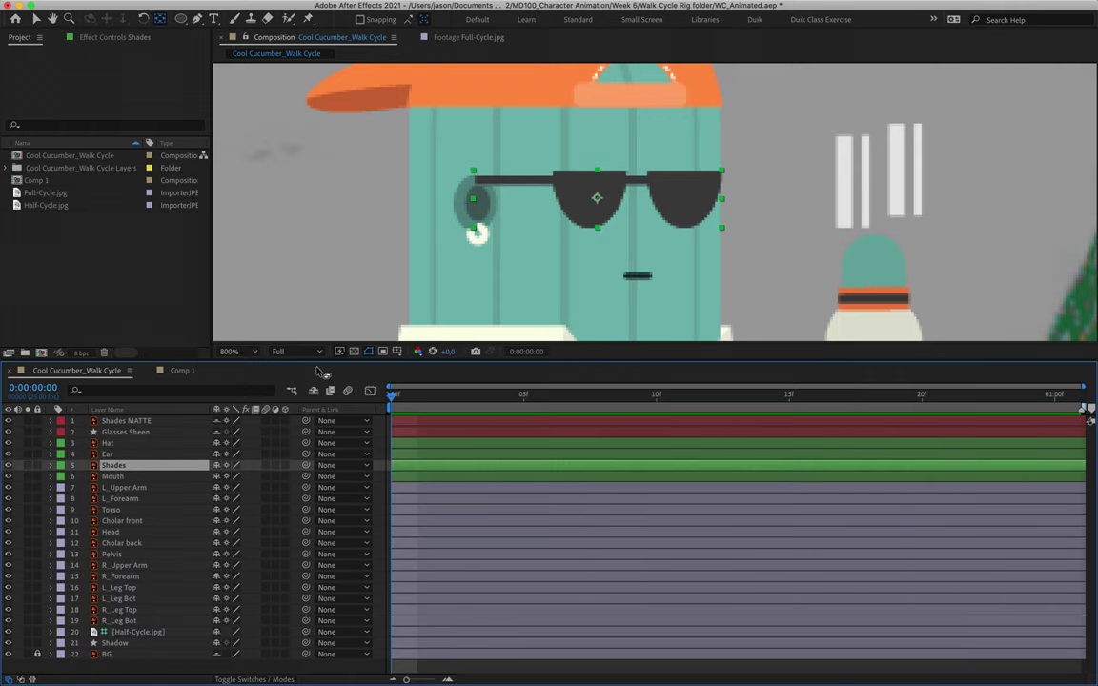
{"action": "left_click_drag", "start_coordinate": [597, 197], "coordinate": [490, 184]}
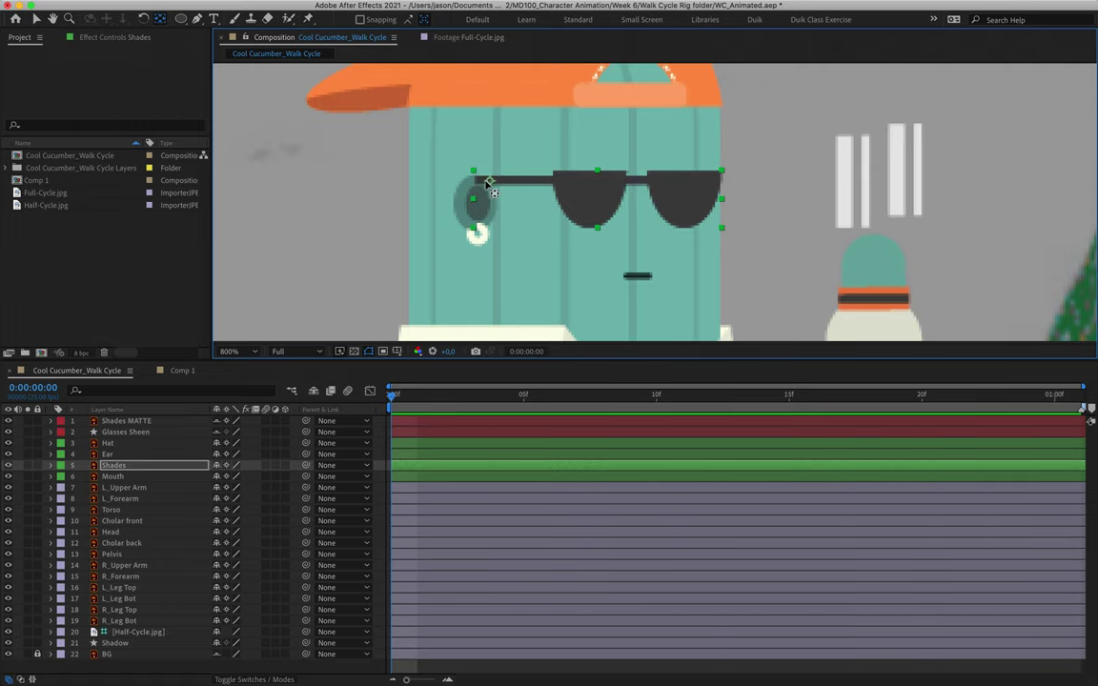
{"action": "key", "text": "w"}
{"action": "mouse_move", "coordinate": [488, 183]}
{"action": "left_mouse_down"}
{"action": "mouse_move", "coordinate": [506, 191]}
{"action": "mouse_move", "coordinate": [484, 190]}
{"action": "left_mouse_up"}
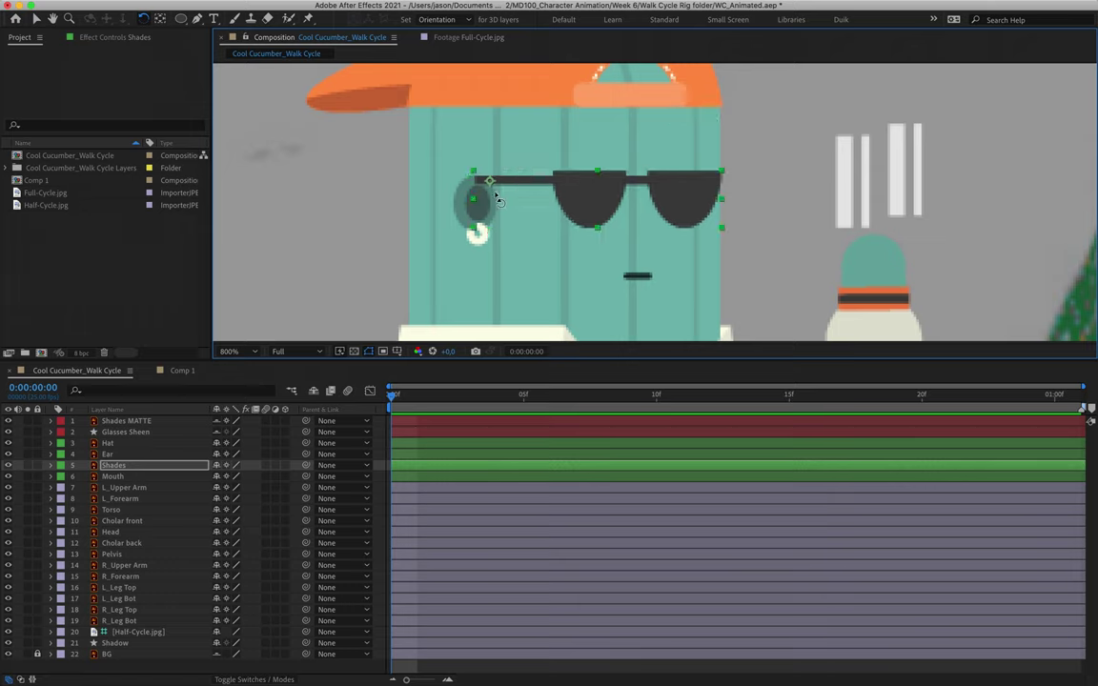
- Parent the Shades MATTE layer to the Shades layer
{"action": "left_click", "coordinate": [133, 422]}
{"action": "left_click", "coordinate": [133, 467]}
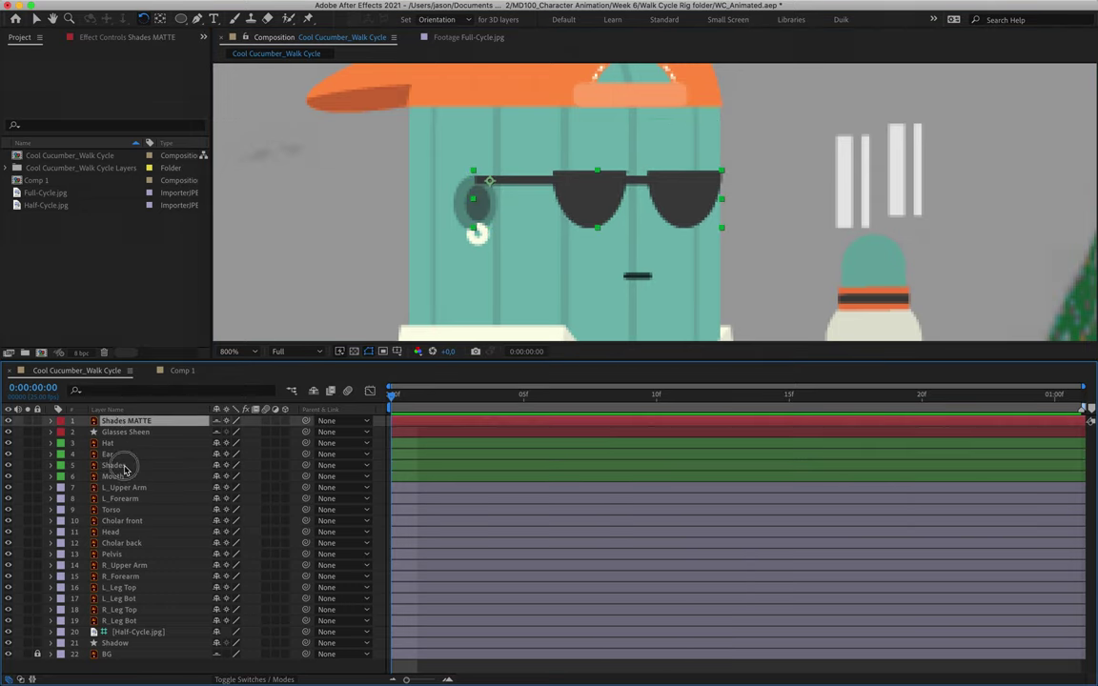
{"action": "left_click", "coordinate": [155, 422]}
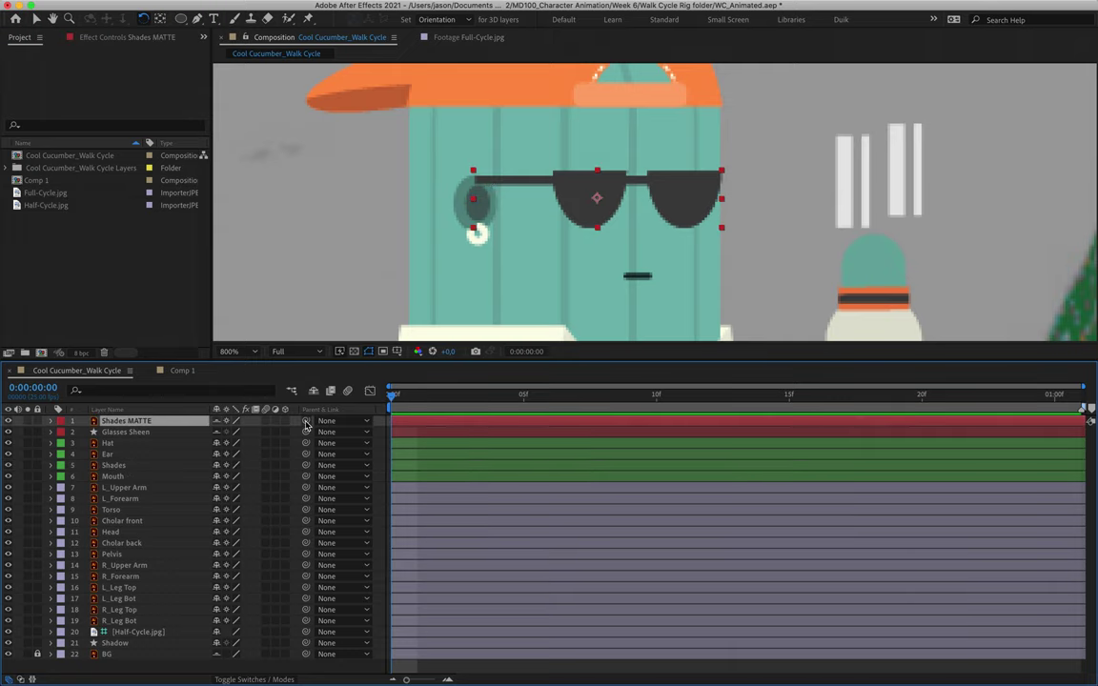
{"action": "left_click_drag", "start_coordinate": [306, 422], "coordinate": [144, 468]}
- Select the L_Upper Arm and L_Forearm layers and solo both of them
{"action": "left_click", "coordinate": [139, 488]}
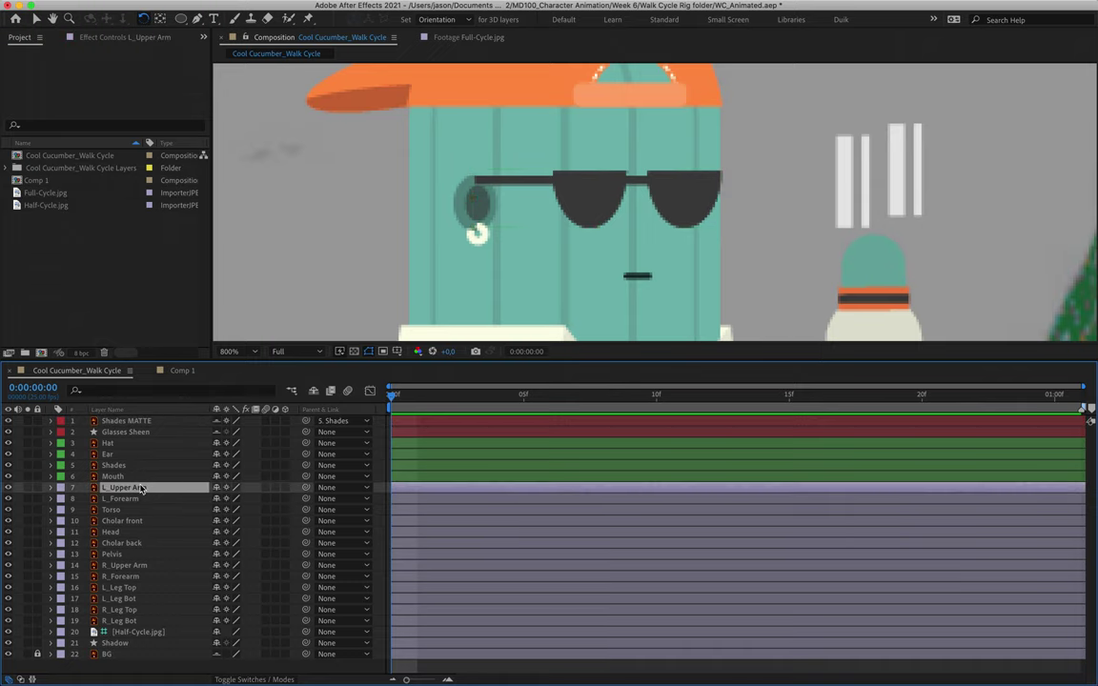
{"action": "scroll", "coordinate": [728, 245], "scroll_direction": "down", "scroll_amount": 2}
{"action": "scroll", "coordinate": [729, 118], "scroll_direction": "up", "scroll_amount": 1}
{"action": "scroll", "coordinate": [730, 143], "scroll_direction": "down", "scroll_amount": 3}
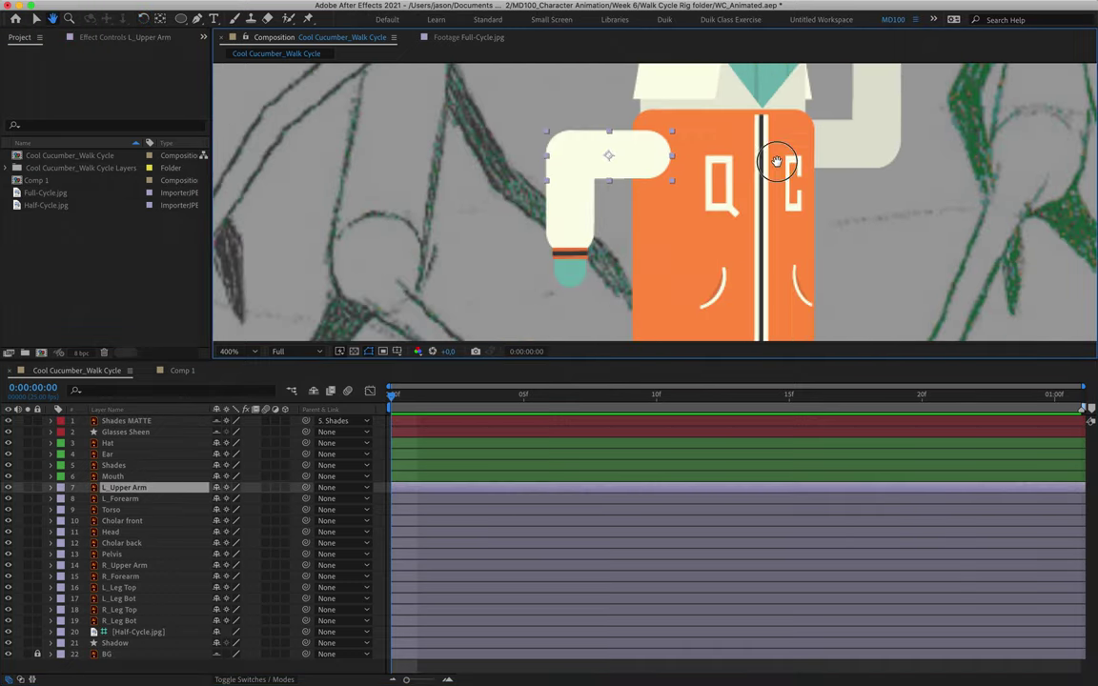
{"action": "left_click", "coordinate": [122, 498], "text": "shift"}
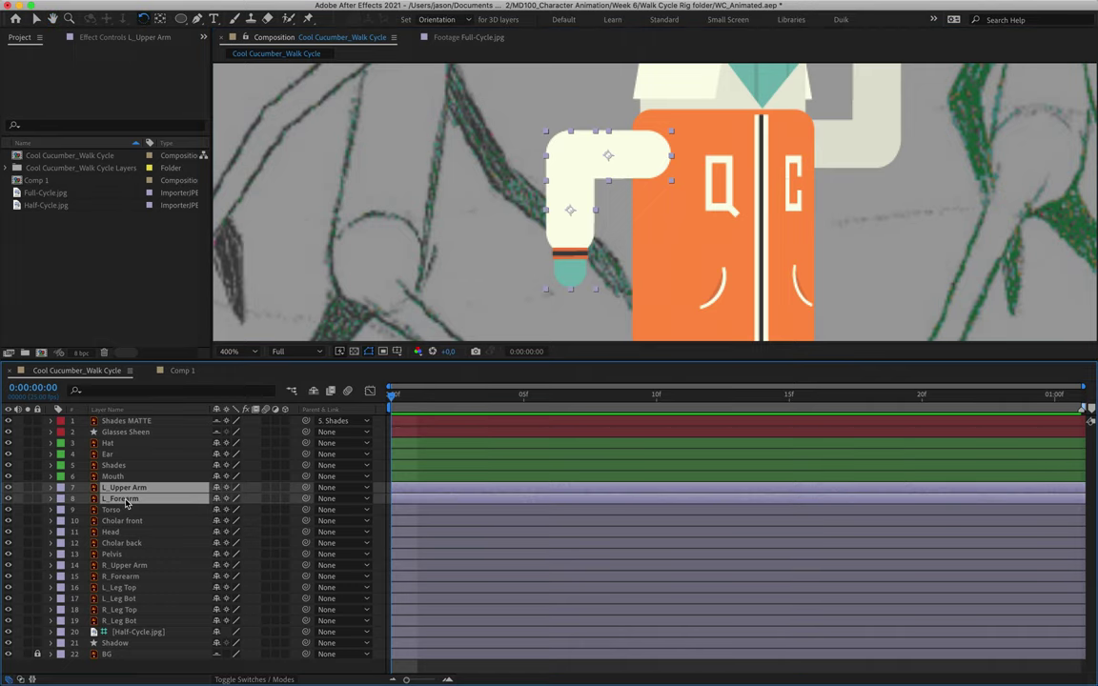
{"action": "left_click_drag", "start_coordinate": [28, 488], "coordinate": [28, 499]}
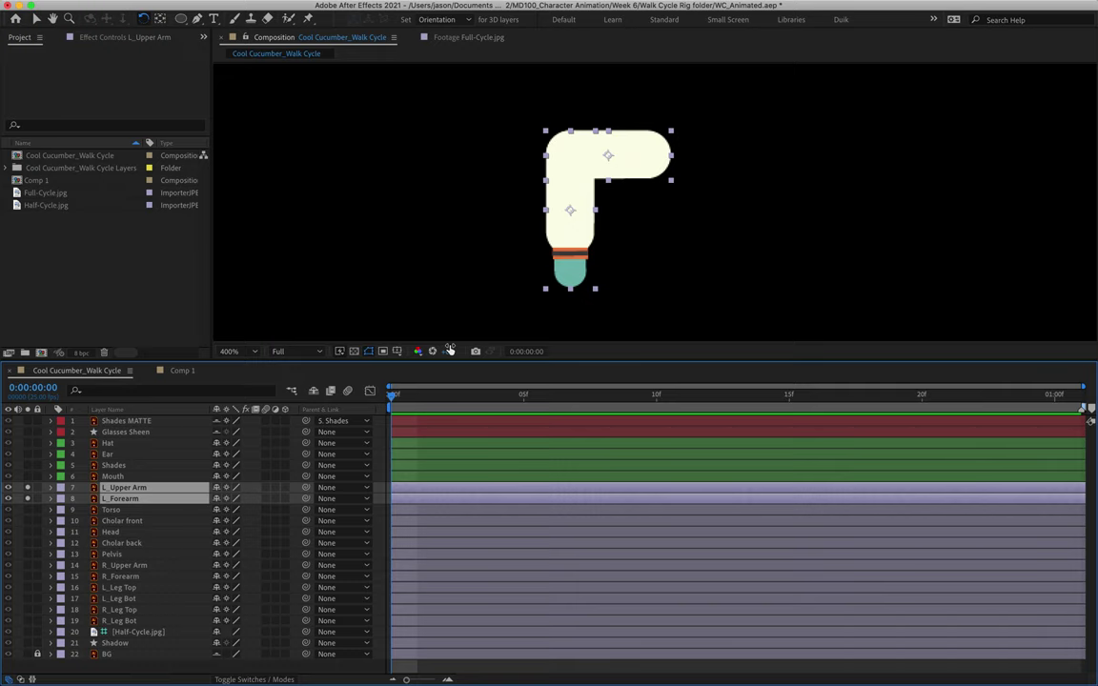
- Set the opacity of the L_Upper Arm and L_Forearm layers to 50%
{"action": "key", "text": "t"}
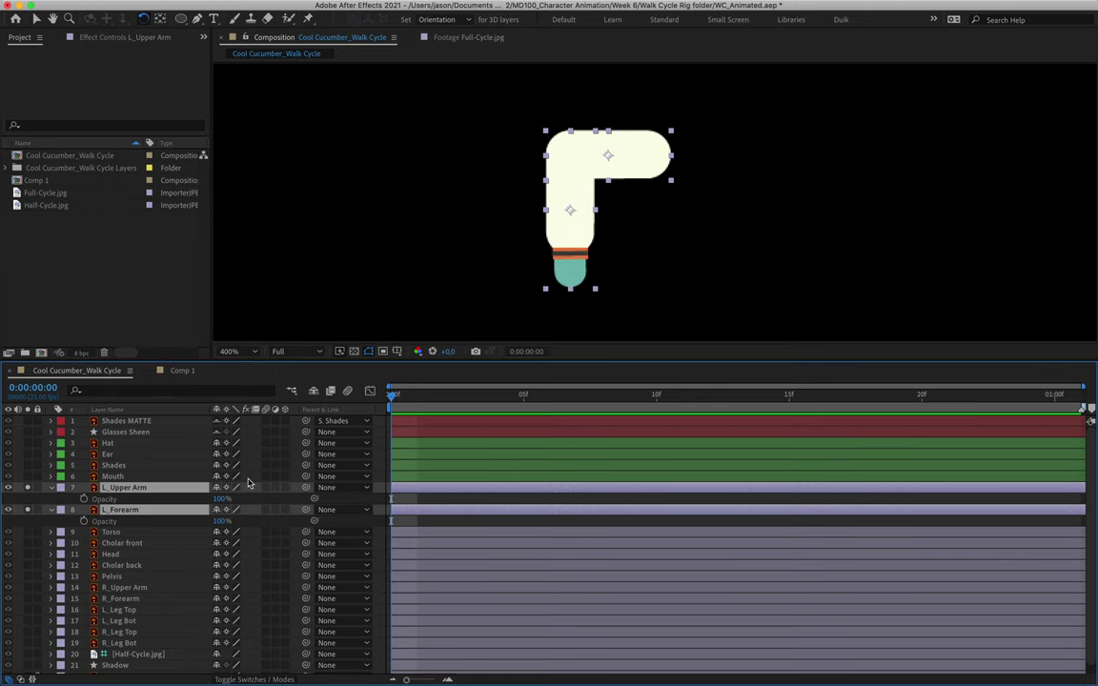
{"action": "left_click", "coordinate": [219, 500]}
{"action": "type", "text": "50"}
{"action": "key", "text": "Return"}
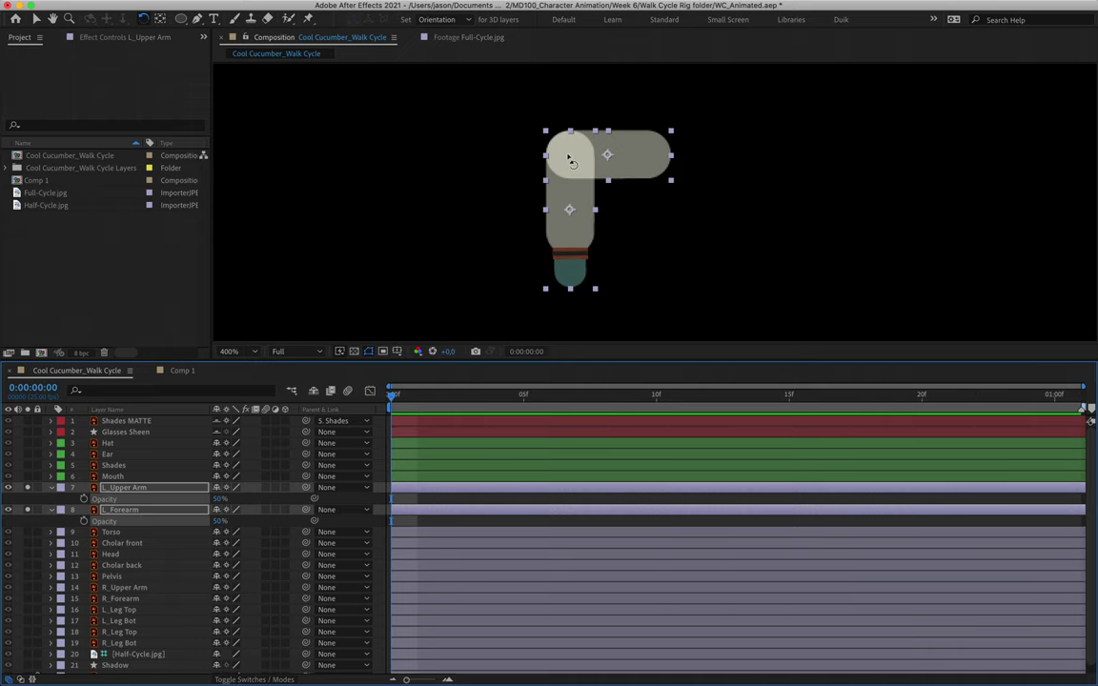
- Move the L_Upper Arm layer's anchor point to the centre of its rounded shoulder end
{"action": "left_click", "coordinate": [642, 228]}
{"action": "left_click", "coordinate": [634, 164]}
{"action": "key", "text": "y"}
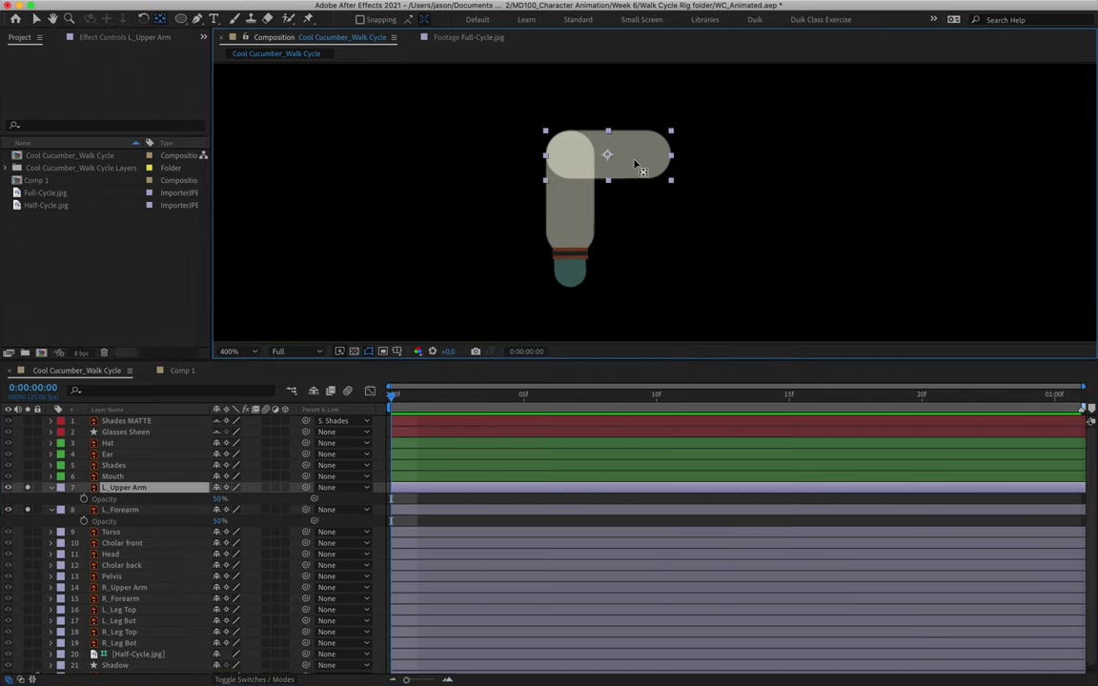
{"action": "left_click_drag", "start_coordinate": [607, 155], "coordinate": [652, 155]}
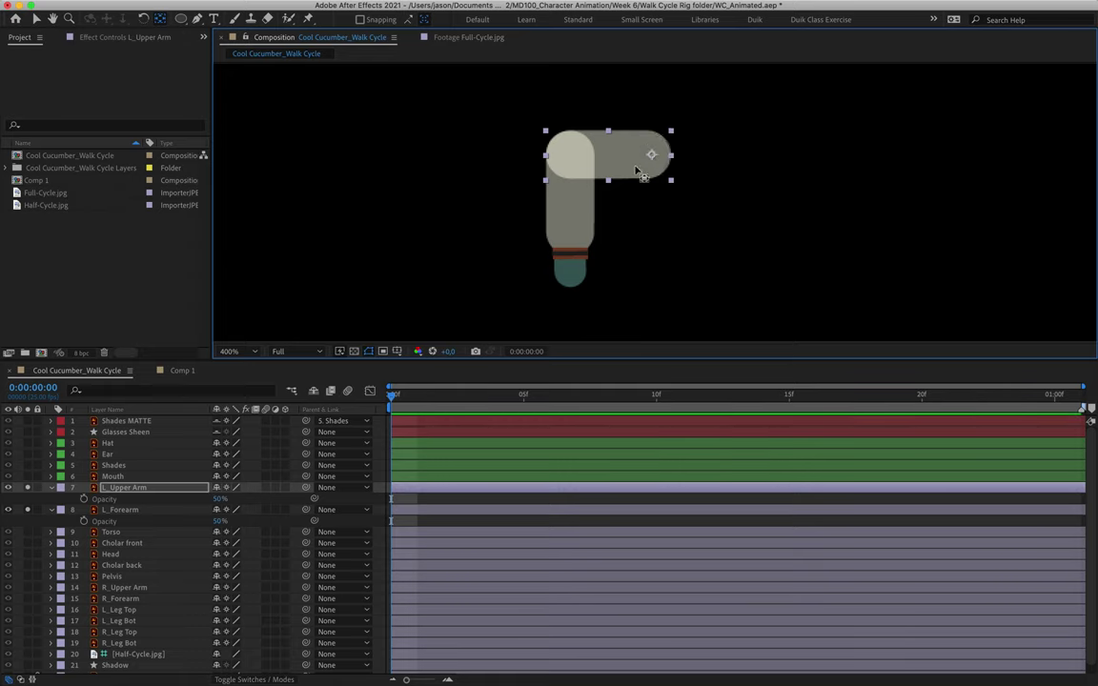
- Move the L_Forearm layer's anchor point to the elbow and refine it to the centre of the overlap after a trial rotation
{"action": "left_click", "coordinate": [566, 226]}
{"action": "key", "text": "period"}
{"action": "key", "text": "space"}
{"action": "left_click_drag", "start_coordinate": [512, 200], "coordinate": [534, 167]}
{"action": "key", "text": "w"}
{"action": "left_click_drag", "start_coordinate": [512, 254], "coordinate": [386, 176]}
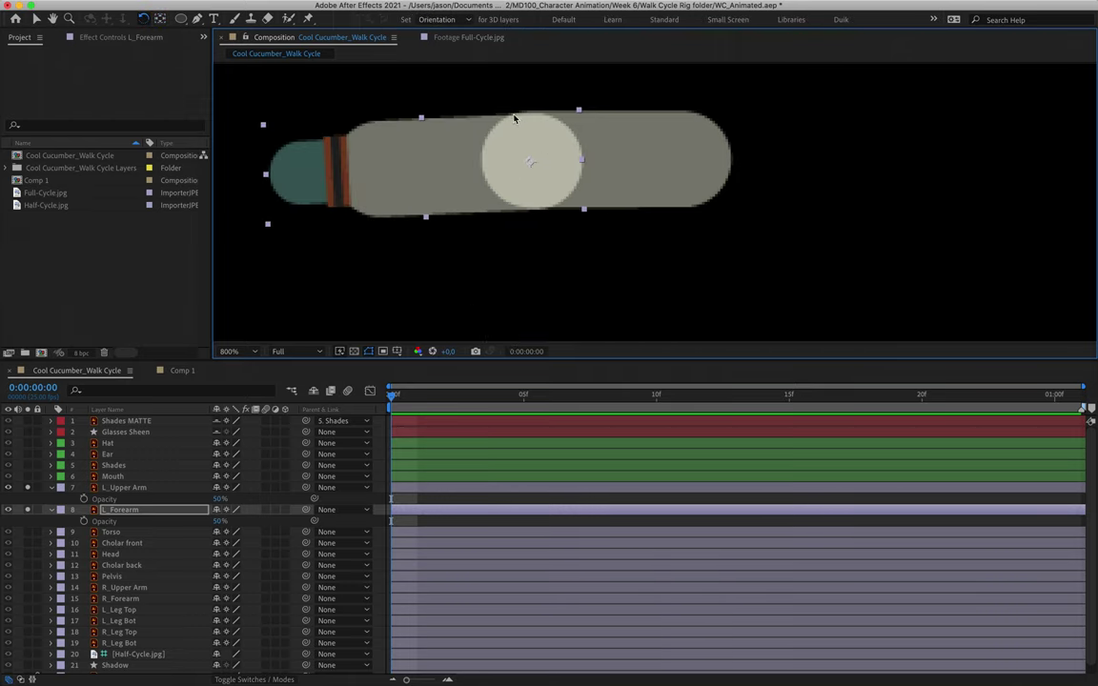
{"action": "key", "text": "super+z"}
{"action": "key", "text": "y"}
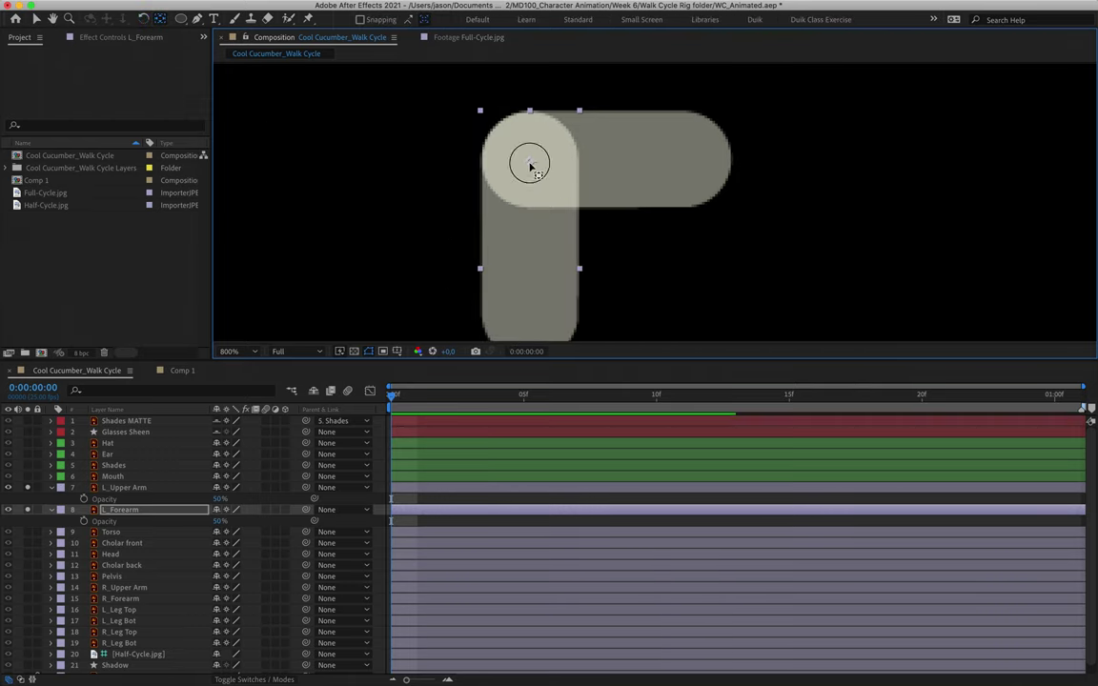
- Try rotating the left forearm into line with the upper arm, and undo the rotation
{"action": "key", "text": "w"}
{"action": "left_click_drag", "start_coordinate": [539, 245], "coordinate": [480, 202]}
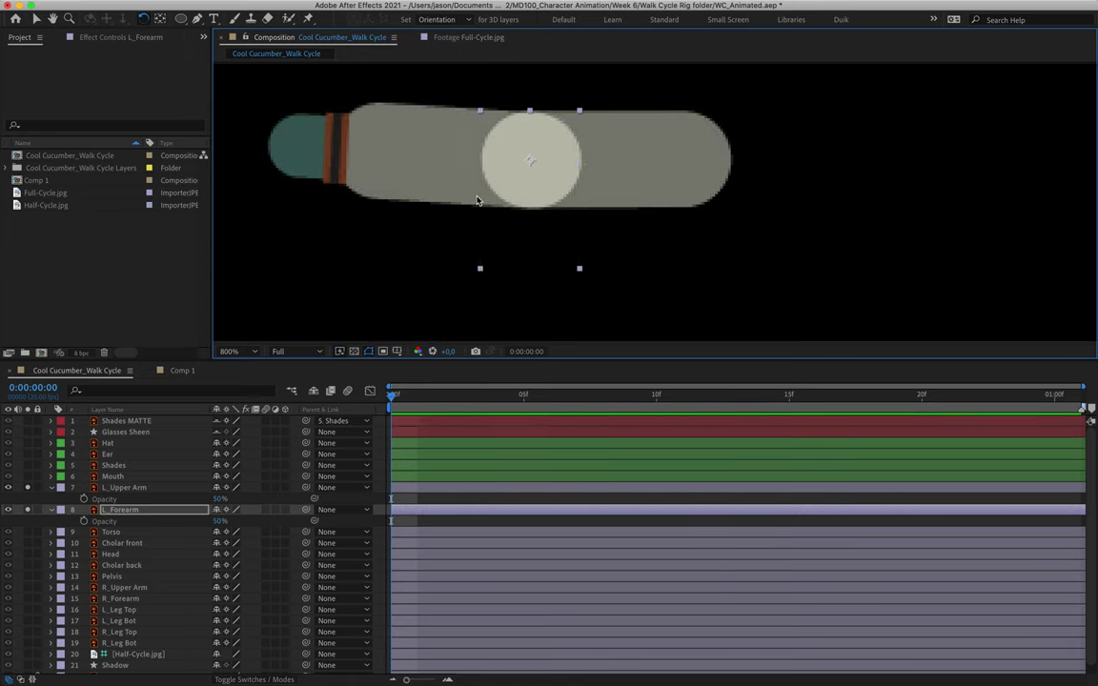
{"action": "key", "text": "cmd+z"}
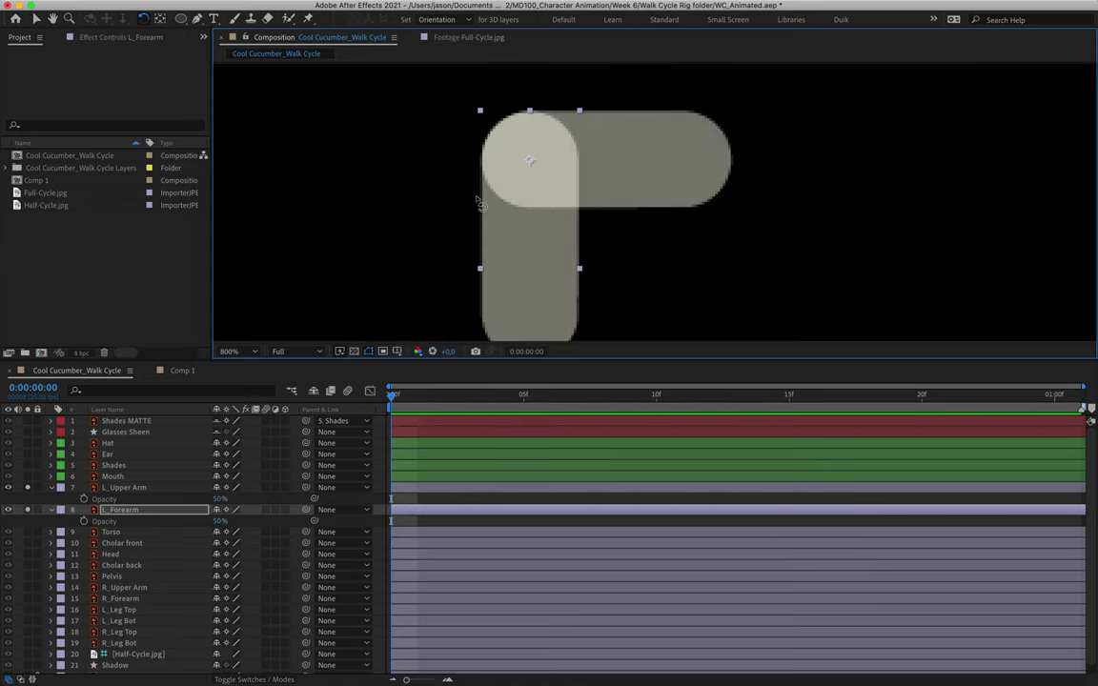
- Collapse the opacity properties of the L_Upper Arm and L_Forearm layers and give both layers a Blue label
{"action": "left_click", "coordinate": [51, 487]}
{"action": "left_click", "coordinate": [50, 498]}
{"action": "left_click", "coordinate": [124, 487], "text": "shift"}
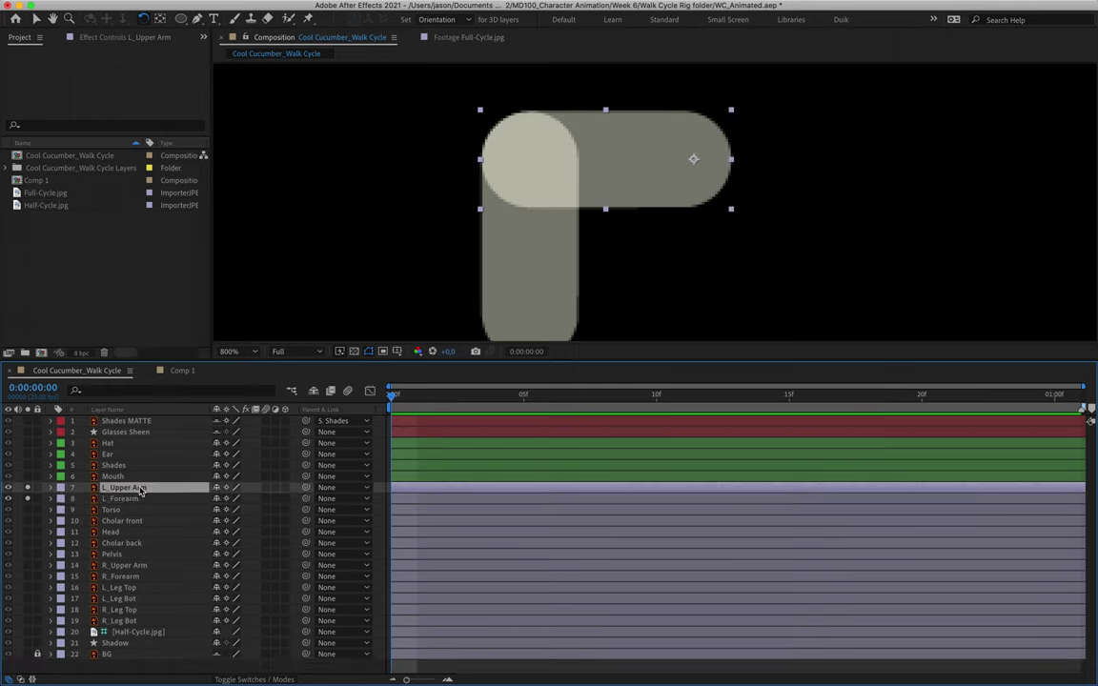
{"action": "left_click", "coordinate": [57, 487]}
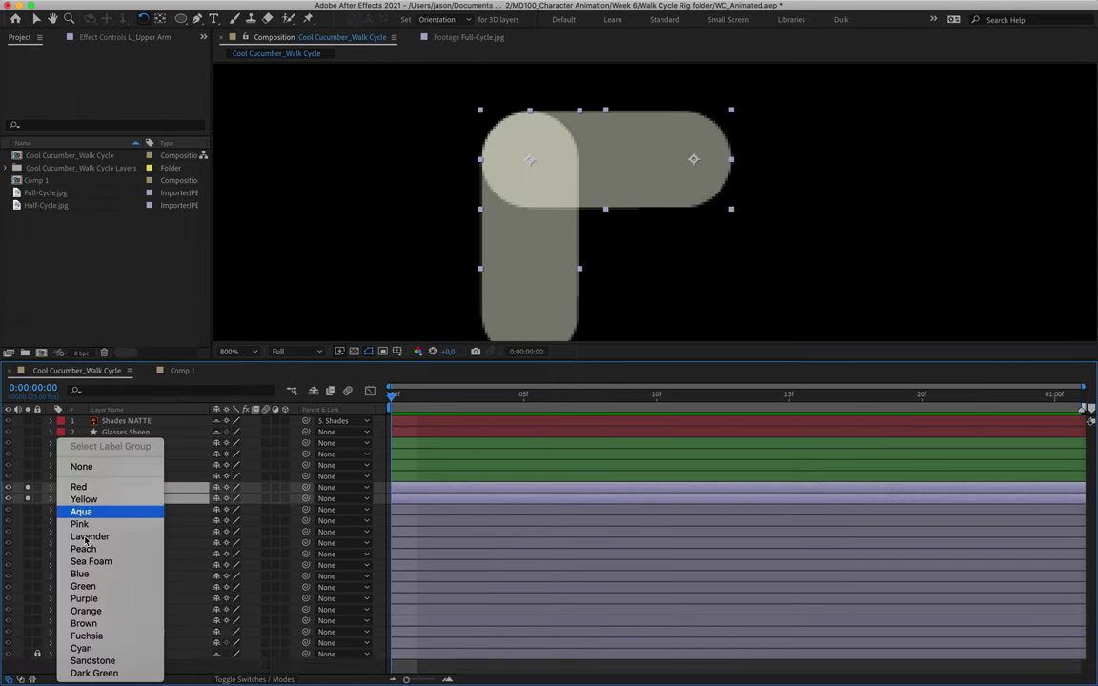
{"action": "left_click", "coordinate": [102, 577]}
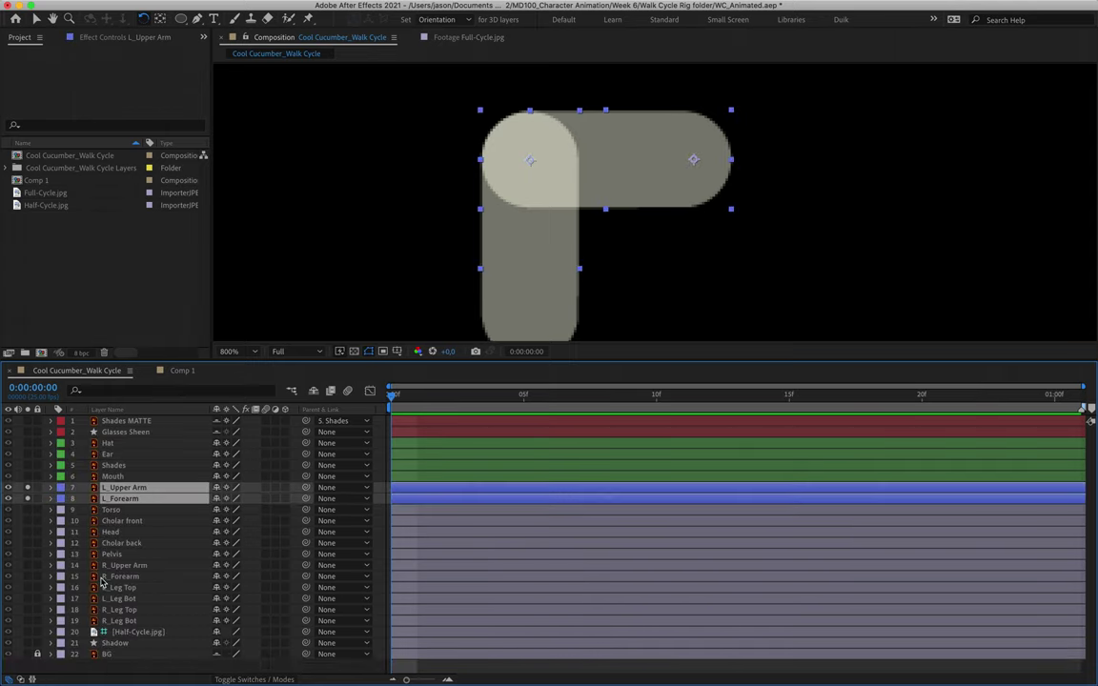
- Unsolo the L_Upper Arm and L_Forearm layers and set their opacity to 100%
{"action": "left_click", "coordinate": [27, 488]}
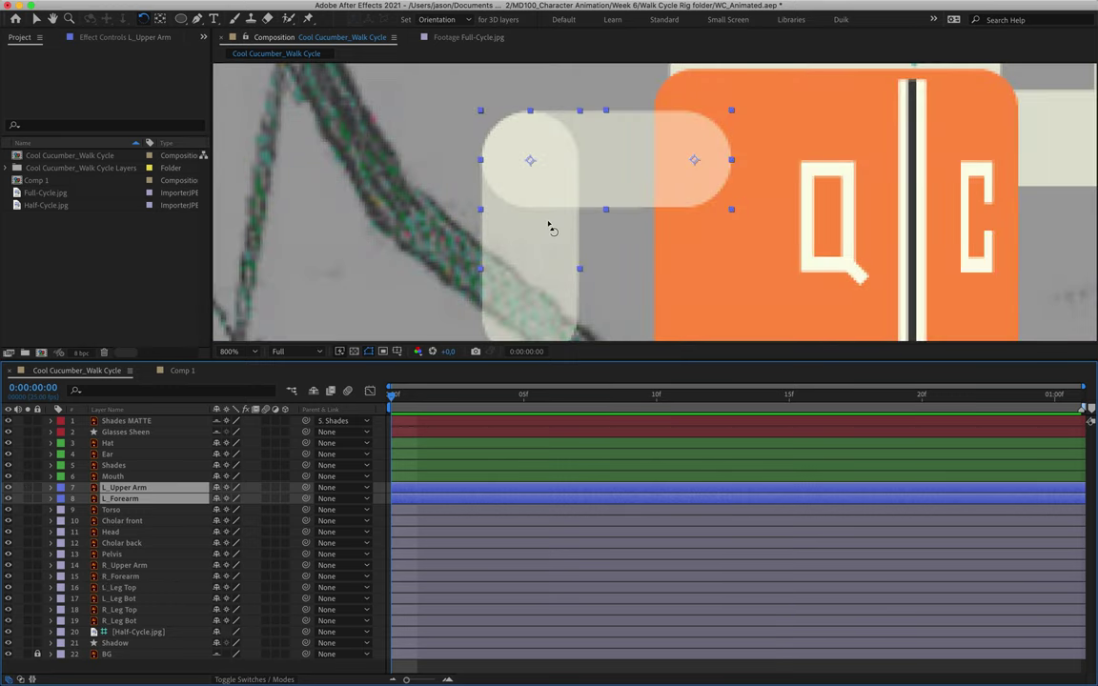
{"action": "key", "text": "comma"}
{"action": "key", "text": "t"}
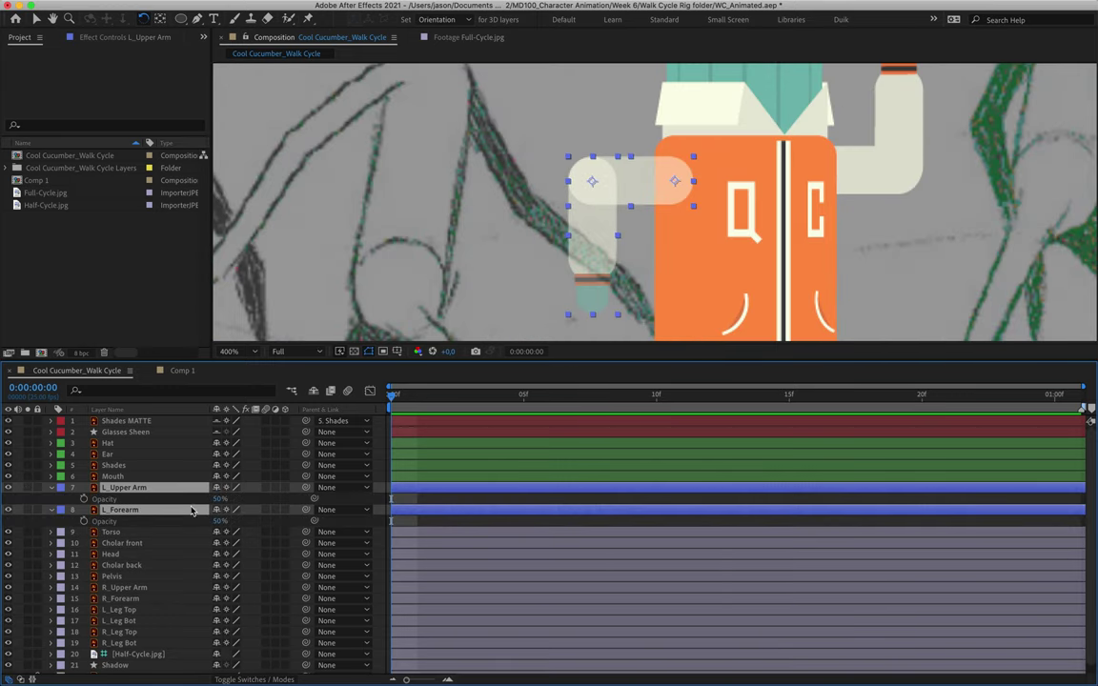
{"action": "left_click_drag", "start_coordinate": [218, 498], "coordinate": [305, 490]}
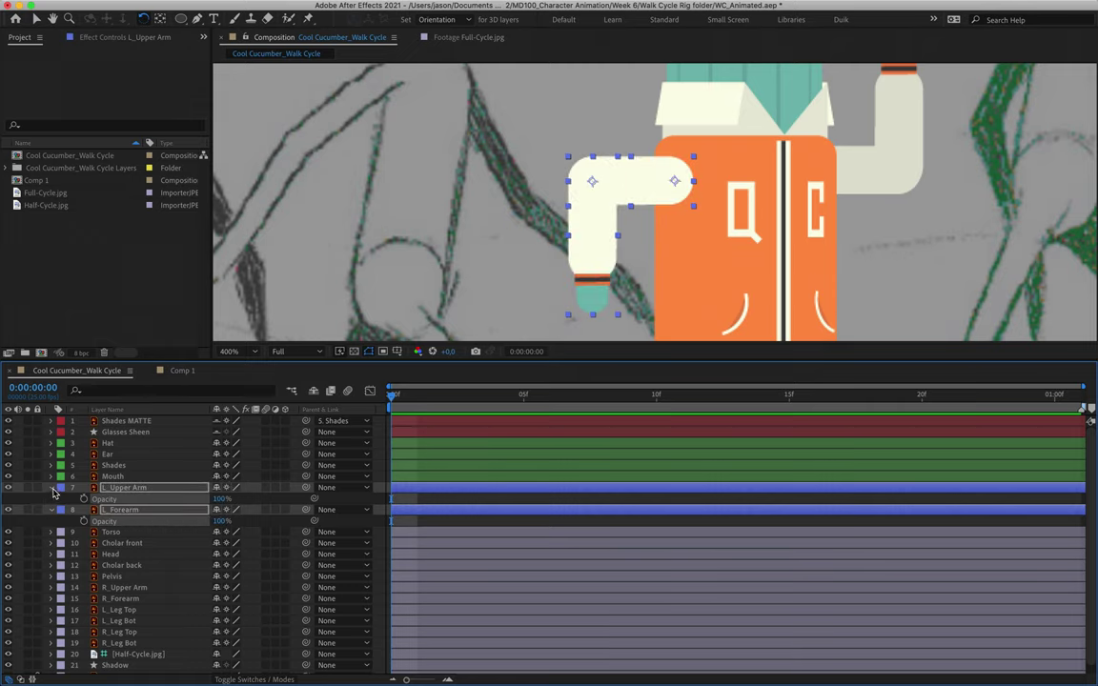
{"action": "key", "text": "t"}
- Move the Torso layer's anchor point onto the jacket zipper, level with the pockets
{"action": "left_click", "coordinate": [129, 511]}
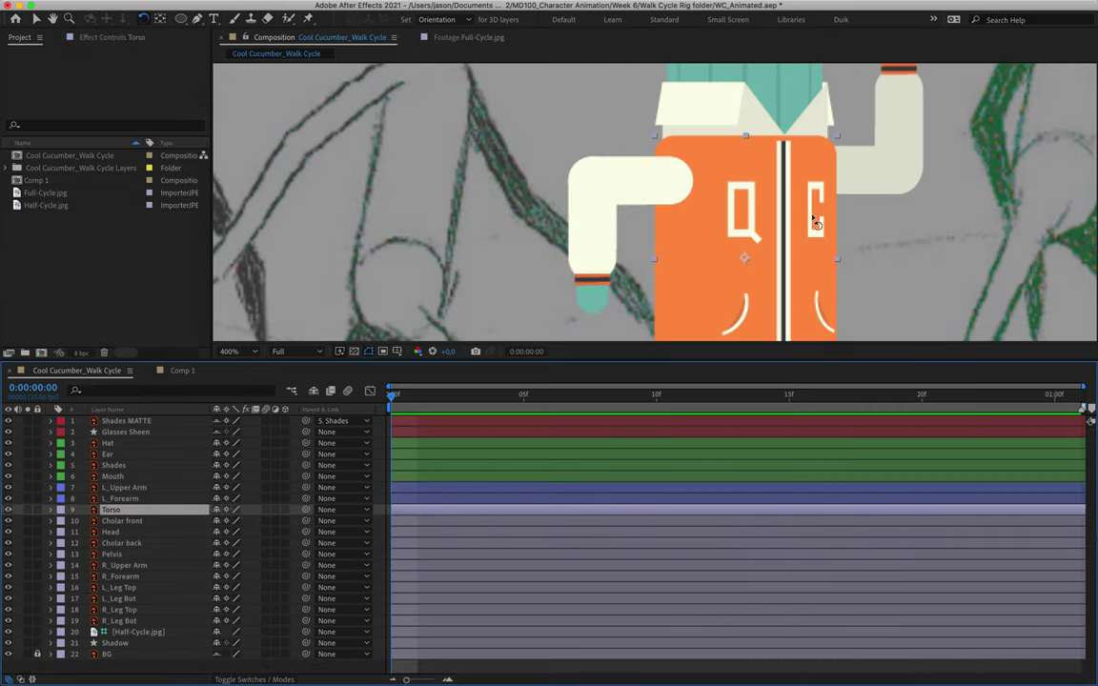
{"action": "left_click_drag", "start_coordinate": [818, 223], "coordinate": [682, 166]}
{"action": "key", "text": "y"}
{"action": "left_click_drag", "start_coordinate": [608, 201], "coordinate": [645, 255]}
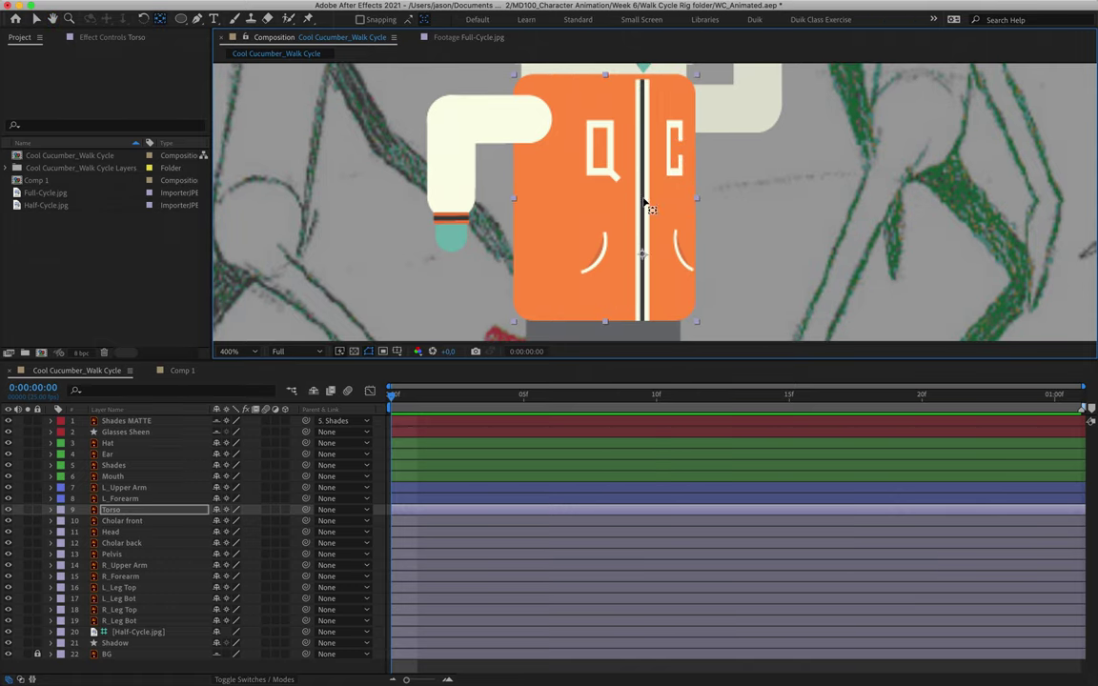
- Try rotating the torso about its anchor point, and undo the rotation
{"action": "key", "text": "w"}
{"action": "mouse_move", "coordinate": [610, 172]}
{"action": "left_mouse_down"}
{"action": "mouse_move", "coordinate": [625, 164]}
{"action": "mouse_move", "coordinate": [591, 163]}
{"action": "mouse_move", "coordinate": [635, 172]}
{"action": "mouse_move", "coordinate": [608, 168]}
{"action": "mouse_move", "coordinate": [624, 177]}
{"action": "left_mouse_up"}
{"action": "key", "text": "super+z"}
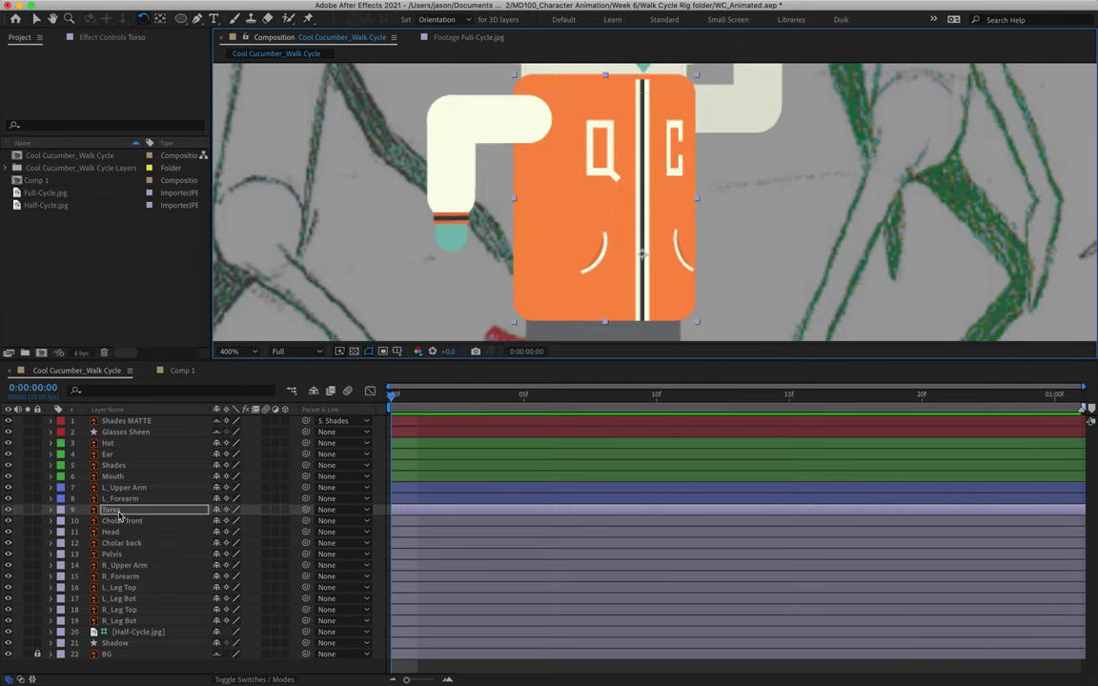
- Give the Torso layer a Purple label
{"action": "key", "text": "Return"}
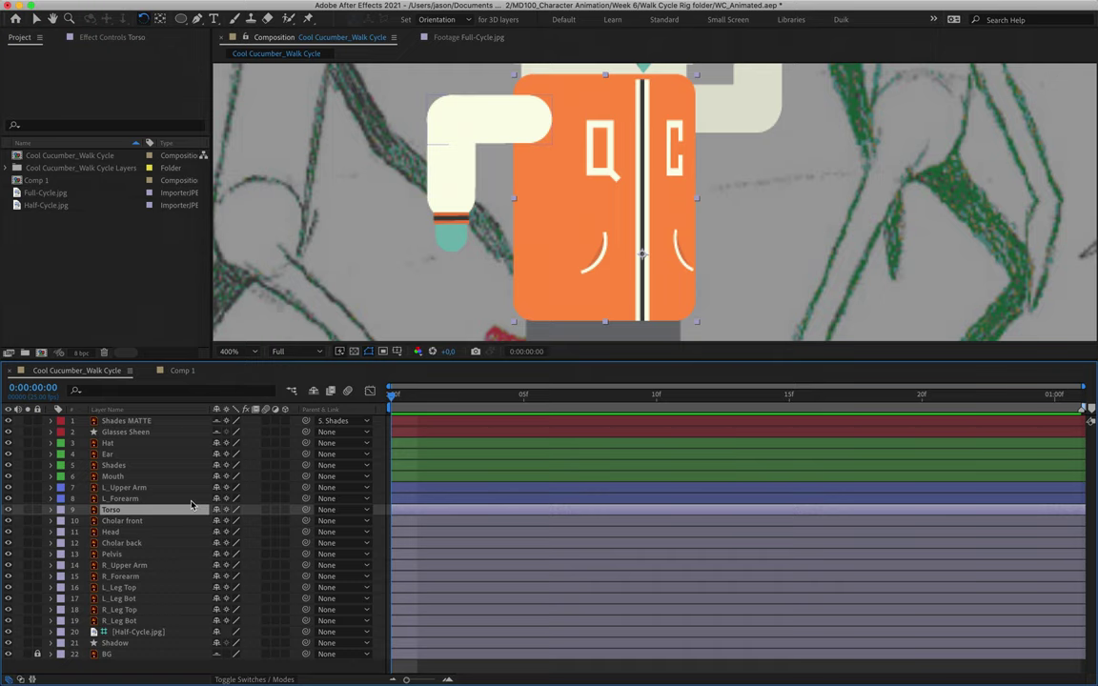
{"action": "left_click", "coordinate": [61, 510]}
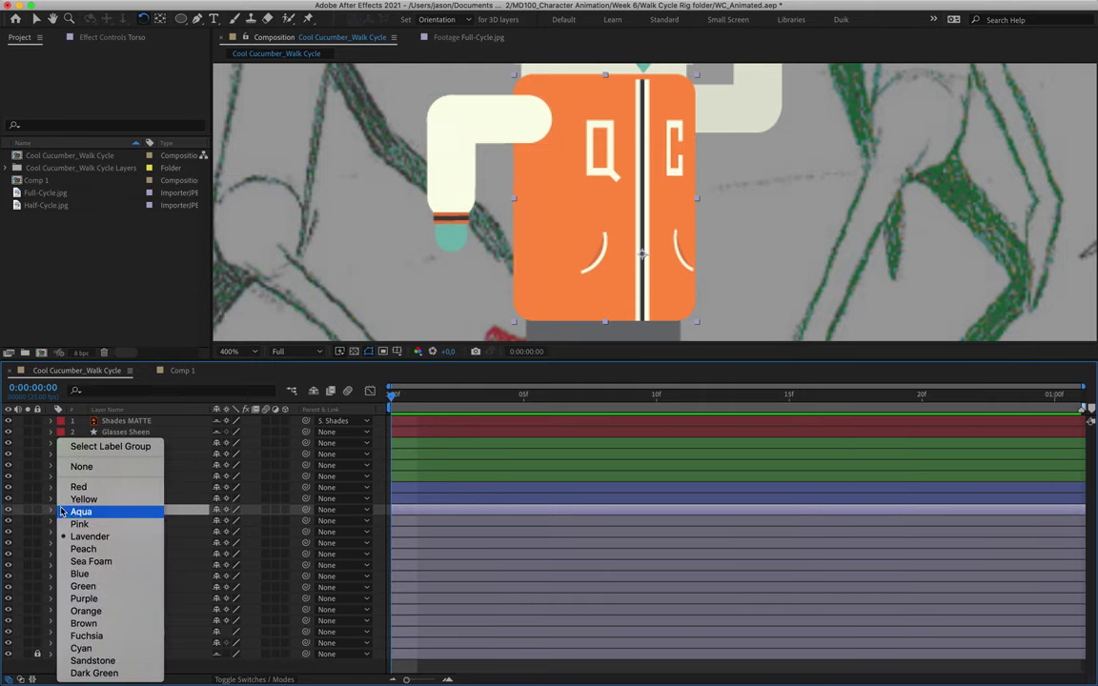
{"action": "left_click", "coordinate": [84, 598]}
- Move the anchor points of the Cholar front and Head layers to the top of the jacket zipper, just below the chin tip
{"action": "left_click", "coordinate": [142, 523]}
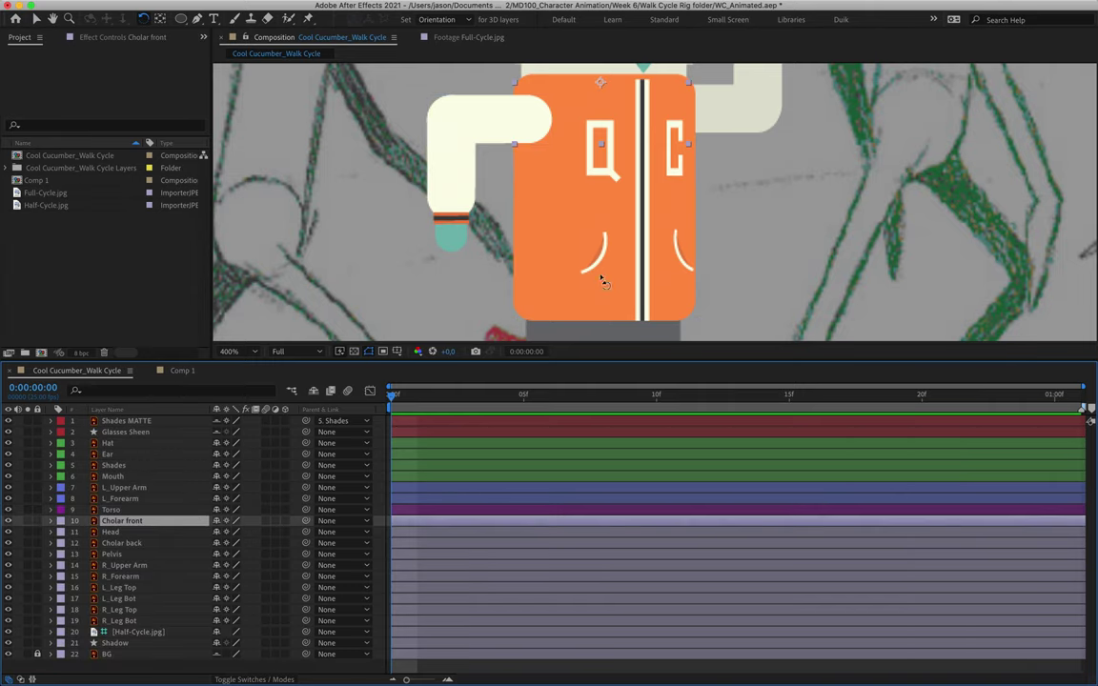
{"action": "key", "text": "space"}
{"action": "left_click_drag", "start_coordinate": [619, 248], "coordinate": [608, 355]}
{"action": "left_click_drag", "start_coordinate": [591, 140], "coordinate": [587, 259]}
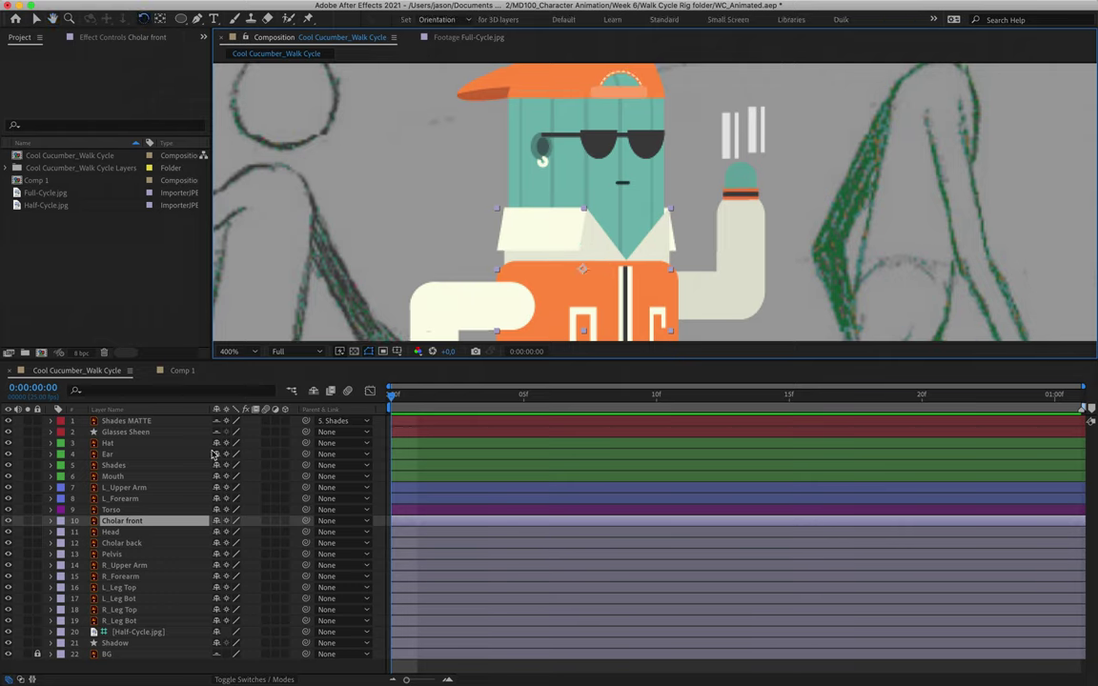
{"action": "left_click", "coordinate": [133, 532]}
{"action": "left_click", "coordinate": [135, 521]}
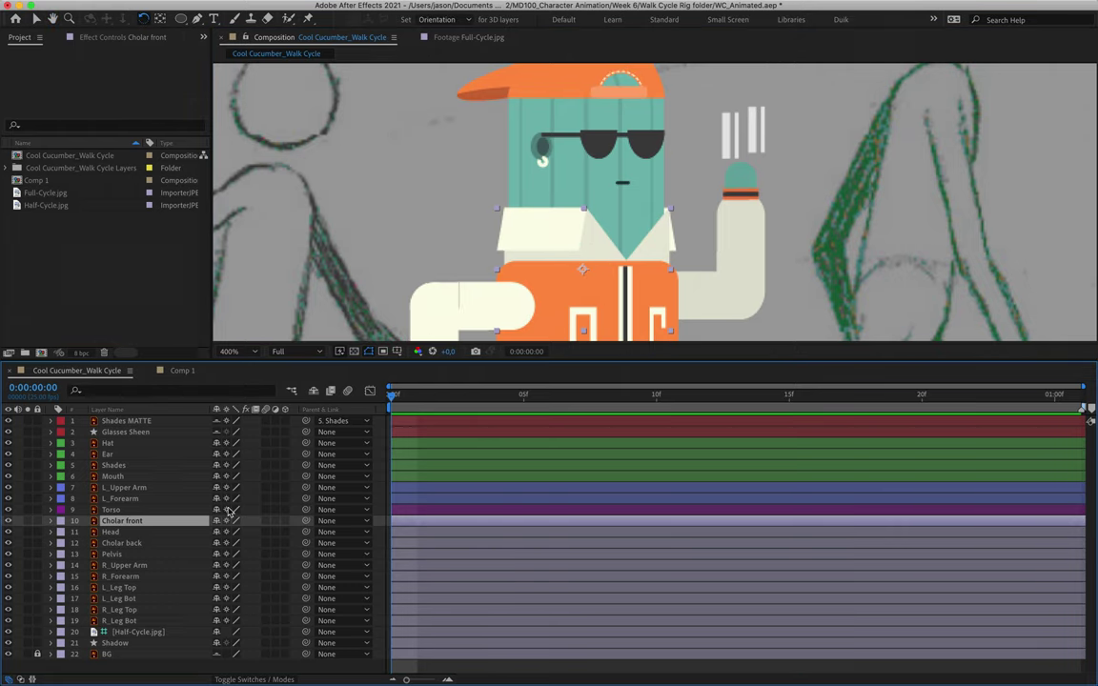
{"action": "key", "text": "y"}
{"action": "left_click_drag", "start_coordinate": [584, 269], "coordinate": [625, 265]}
{"action": "left_click", "coordinate": [602, 179]}
{"action": "left_click_drag", "start_coordinate": [621, 167], "coordinate": [626, 257]}
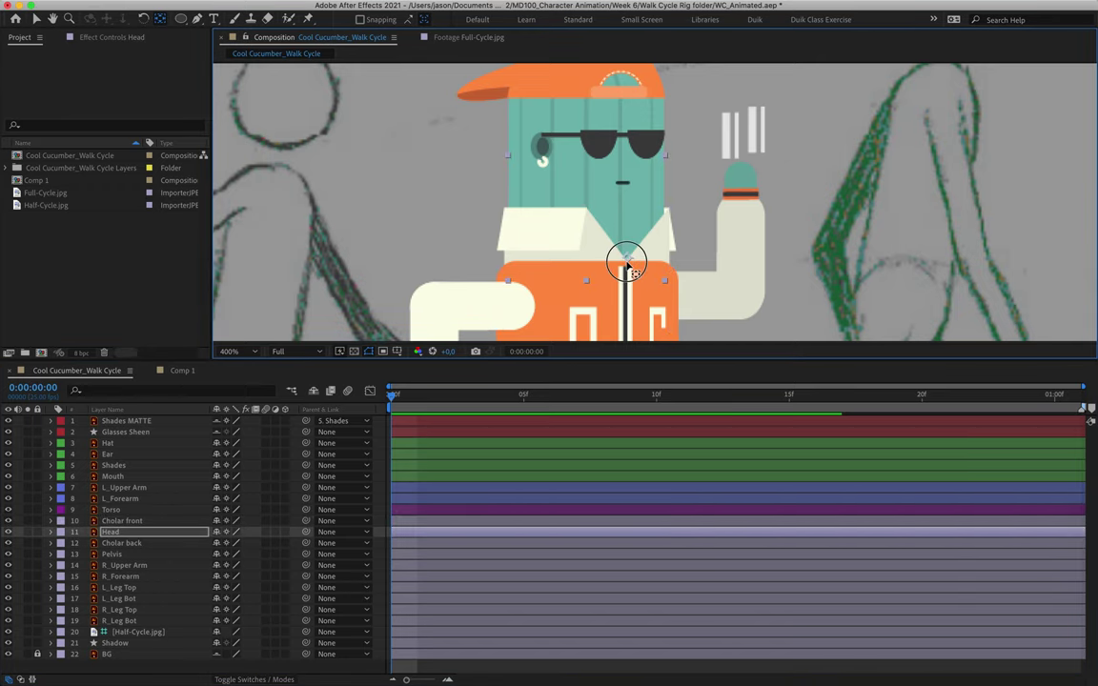
- Give the Cholar front, Head and Cholar back layers a Green label
{"action": "left_click", "coordinate": [119, 543]}
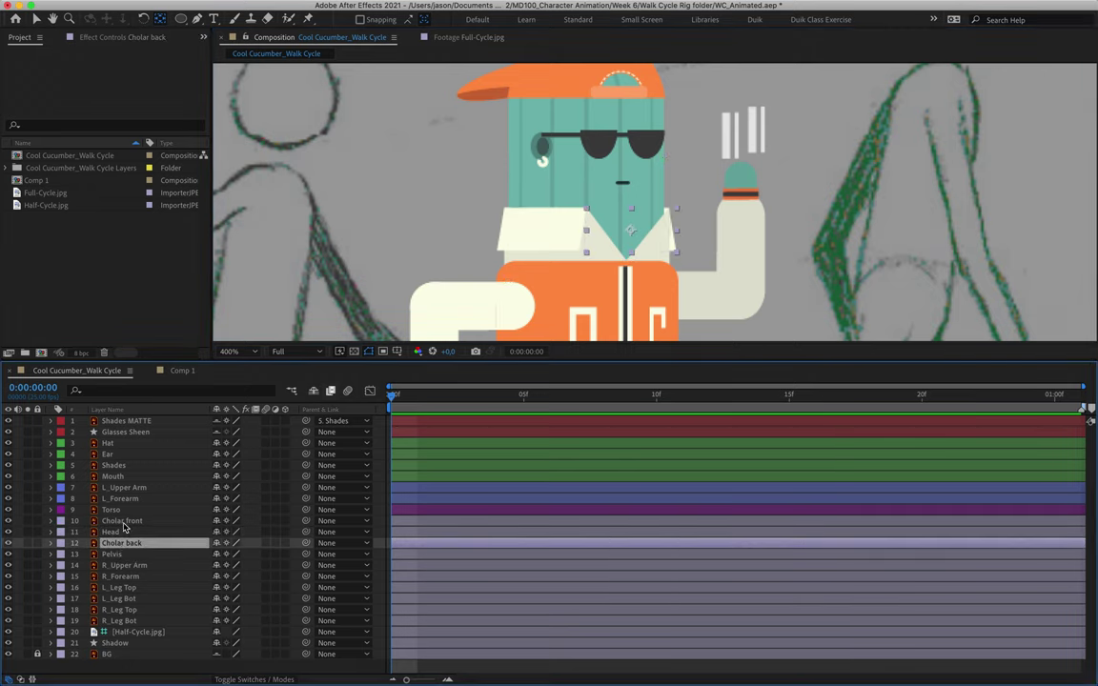
{"action": "left_click", "coordinate": [123, 523], "text": "shift"}
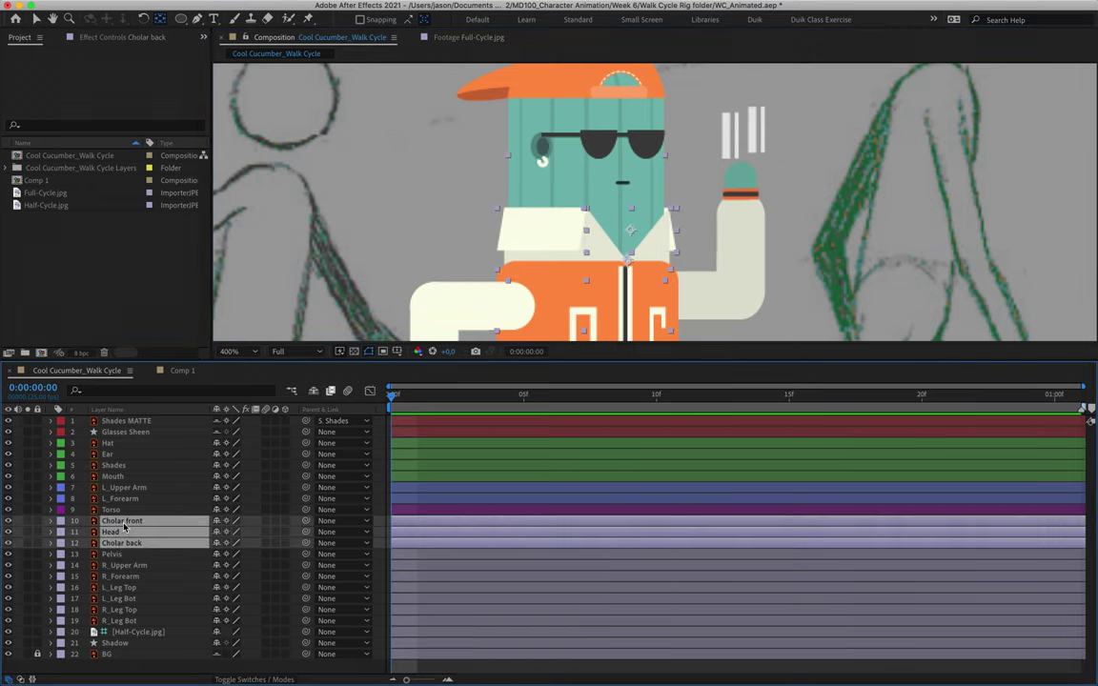
{"action": "left_click", "coordinate": [60, 525]}
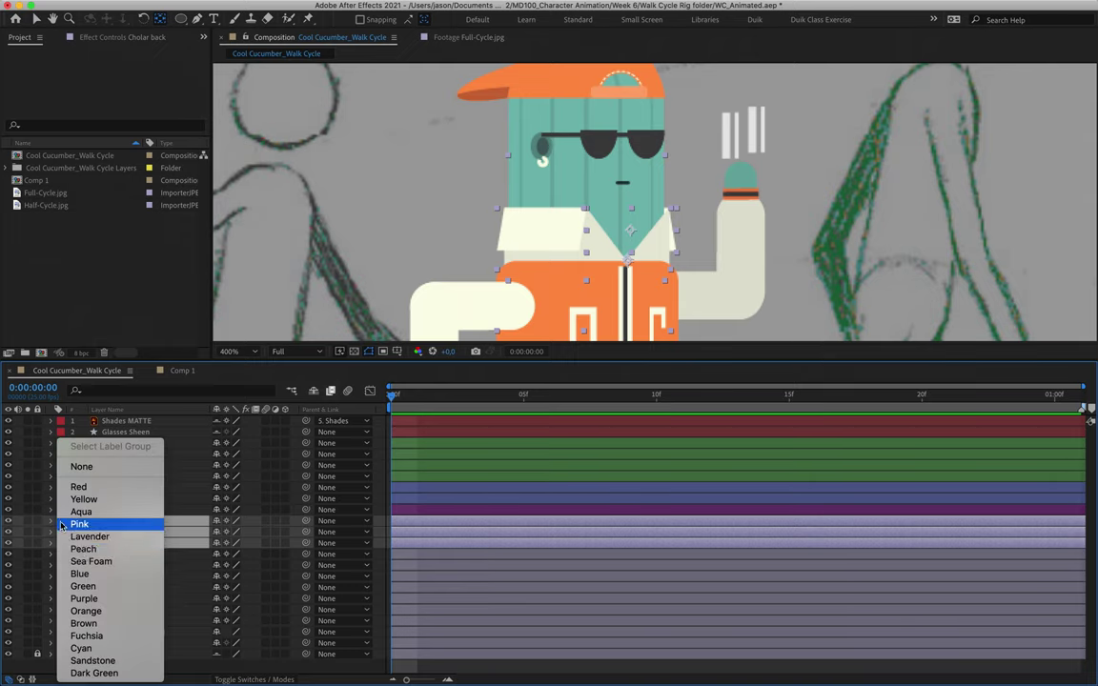
{"action": "left_click", "coordinate": [92, 587]}
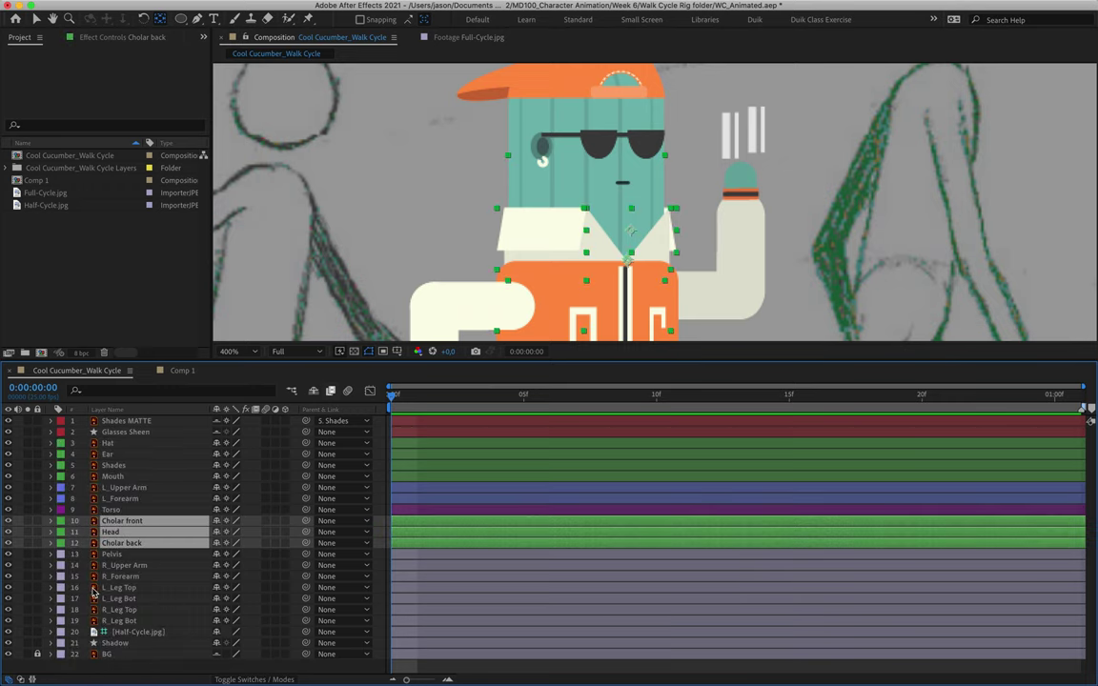
- Move the Pelvis layer's anchor point to the bottom end of the jacket zipper and give the layer a Purple label
{"action": "left_click", "coordinate": [111, 554]}
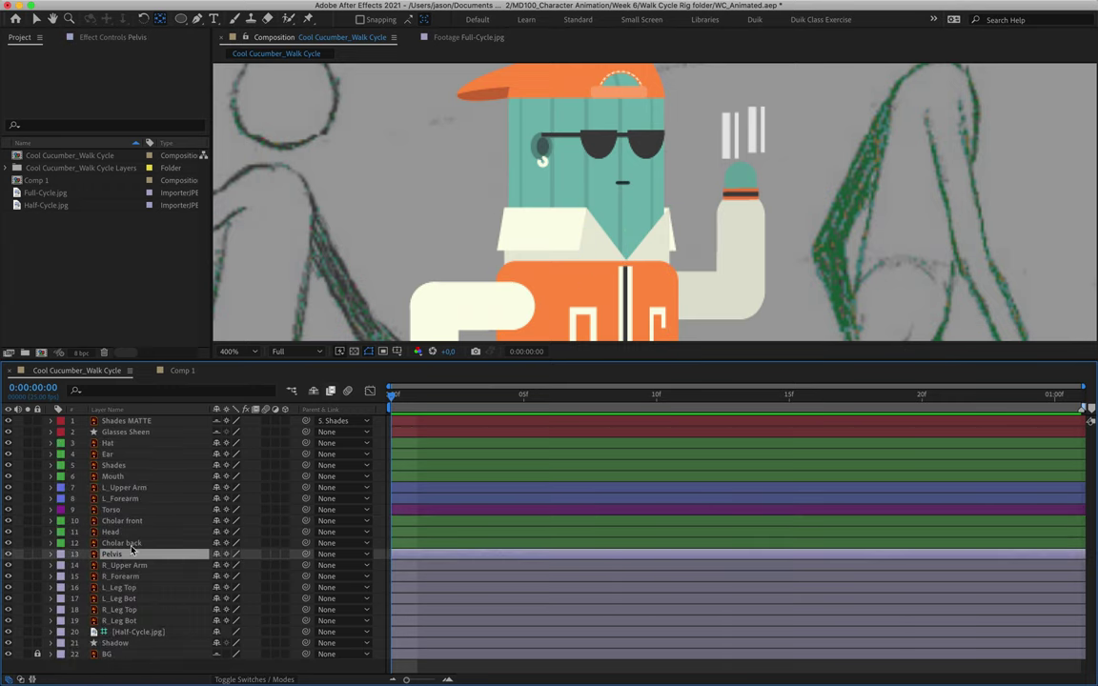
{"action": "left_click_drag", "start_coordinate": [600, 278], "coordinate": [604, 184]}
{"action": "scroll", "coordinate": [601, 88], "scroll_direction": "down", "scroll_amount": 3}
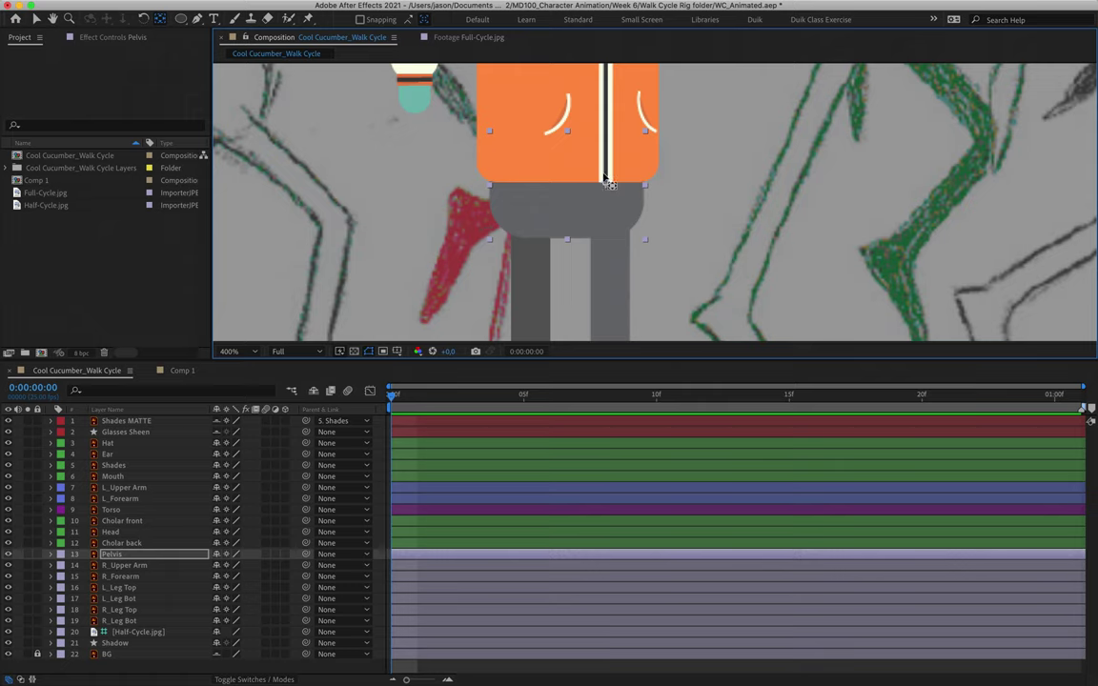
{"action": "left_click", "coordinate": [61, 556]}
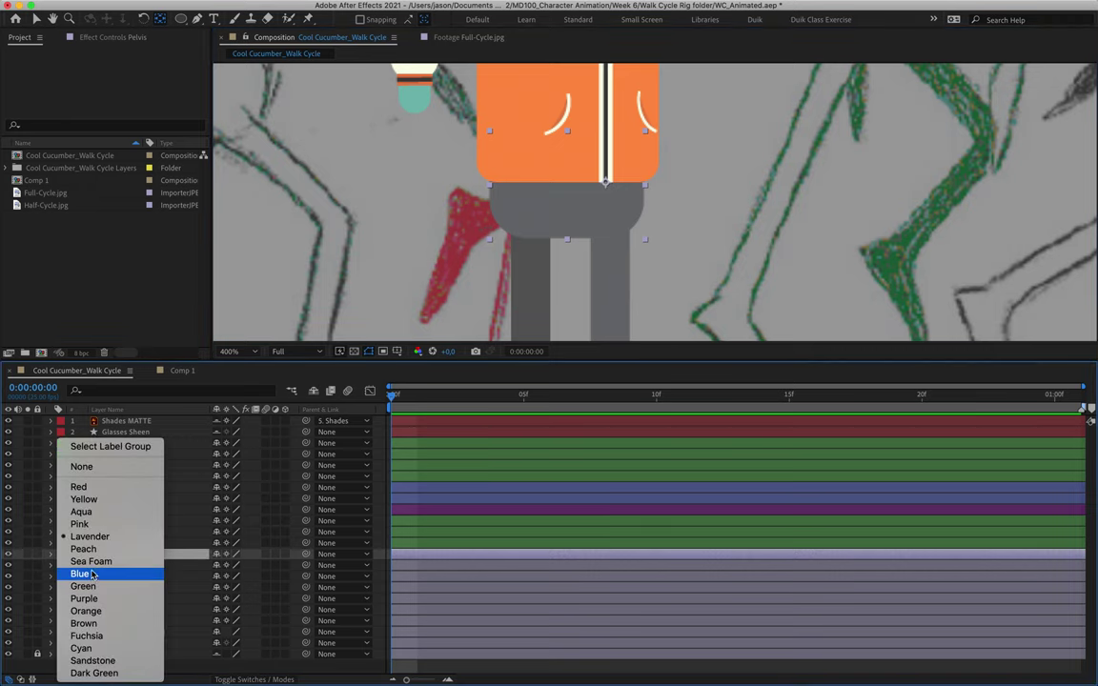
{"action": "left_click", "coordinate": [84, 598]}
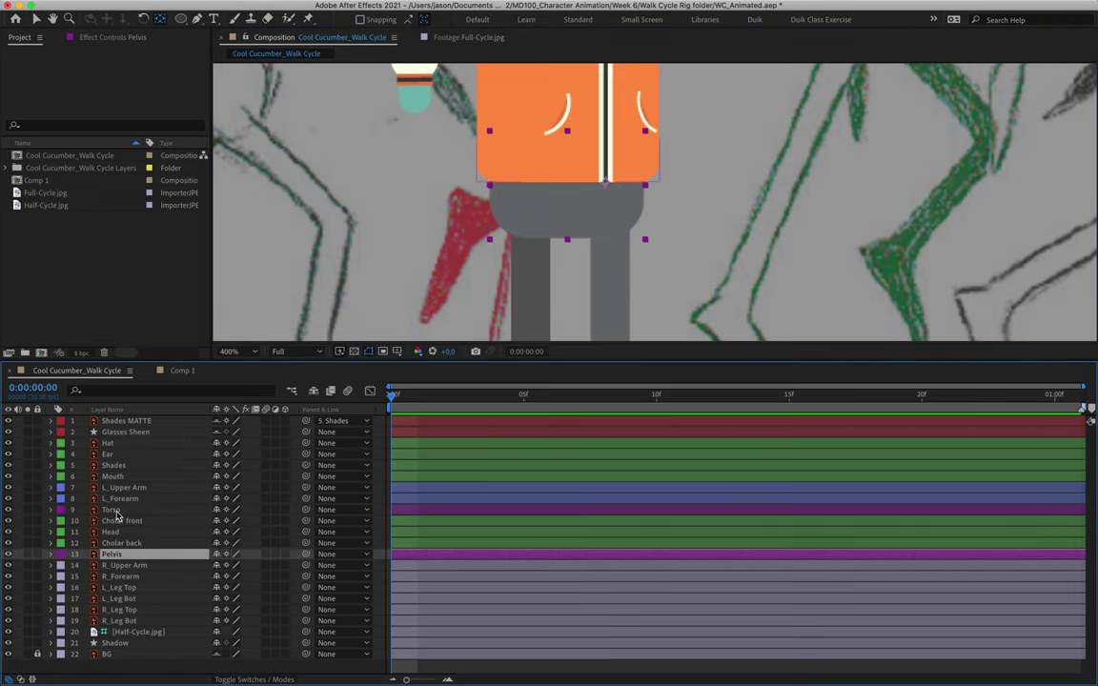
{"action": "left_click", "coordinate": [111, 511]}
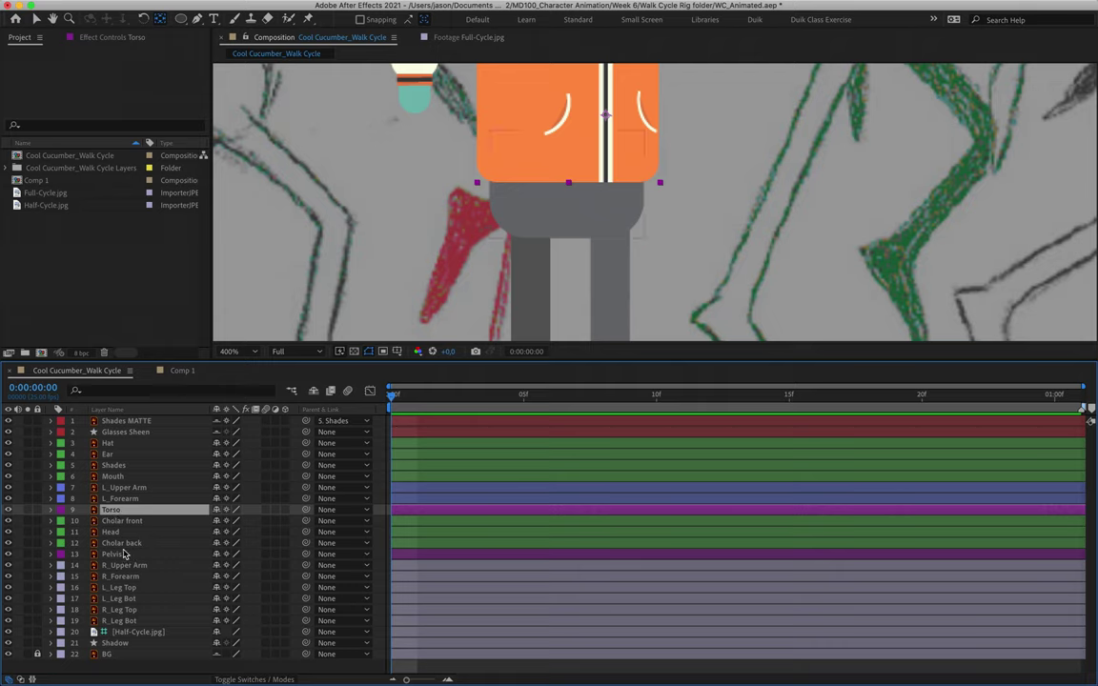
{"action": "left_click", "coordinate": [123, 555]}
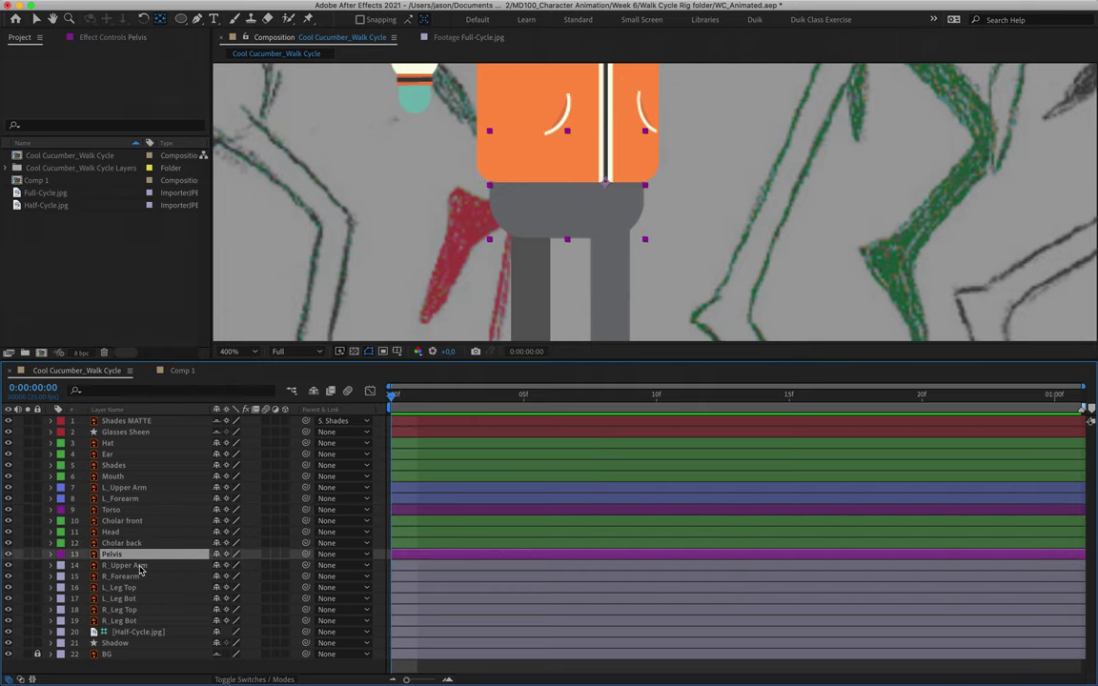
- Solo the R_Upper Arm and R_Forearm layers and set their opacity to 50%
{"action": "left_click", "coordinate": [140, 567]}
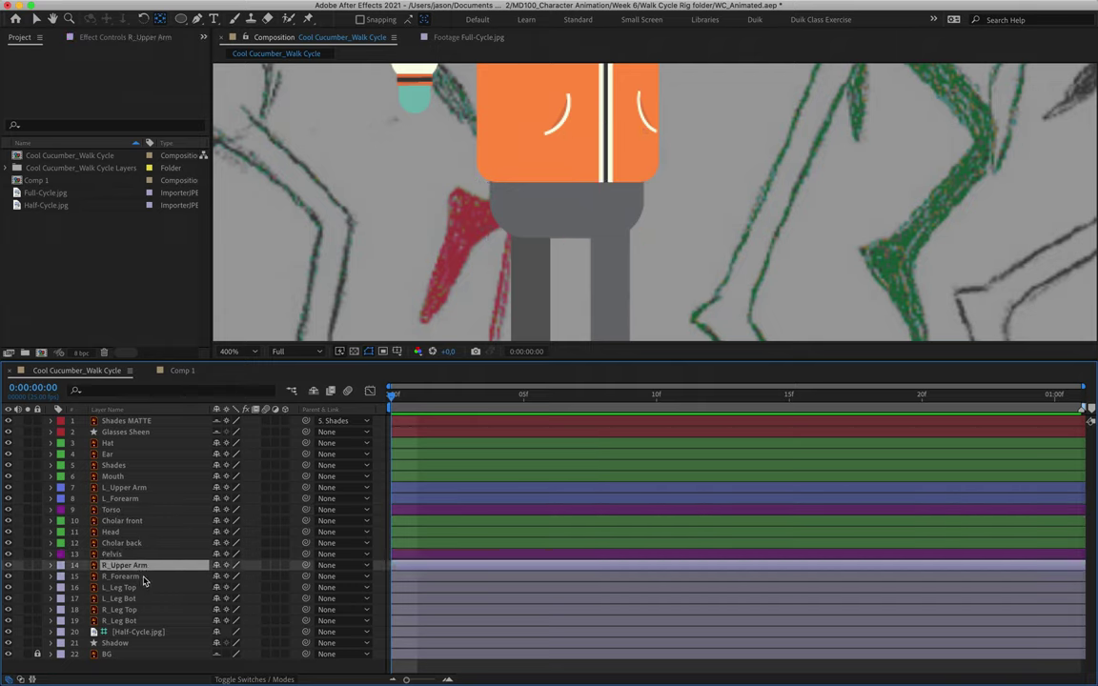
{"action": "left_click", "coordinate": [143, 578], "text": "shift"}
{"action": "left_click_drag", "start_coordinate": [26, 565], "coordinate": [27, 577]}
{"action": "scroll", "coordinate": [557, 275], "scroll_direction": "up", "scroll_amount": 5}
{"action": "scroll", "coordinate": [533, 267], "scroll_direction": "right", "scroll_amount": 3}
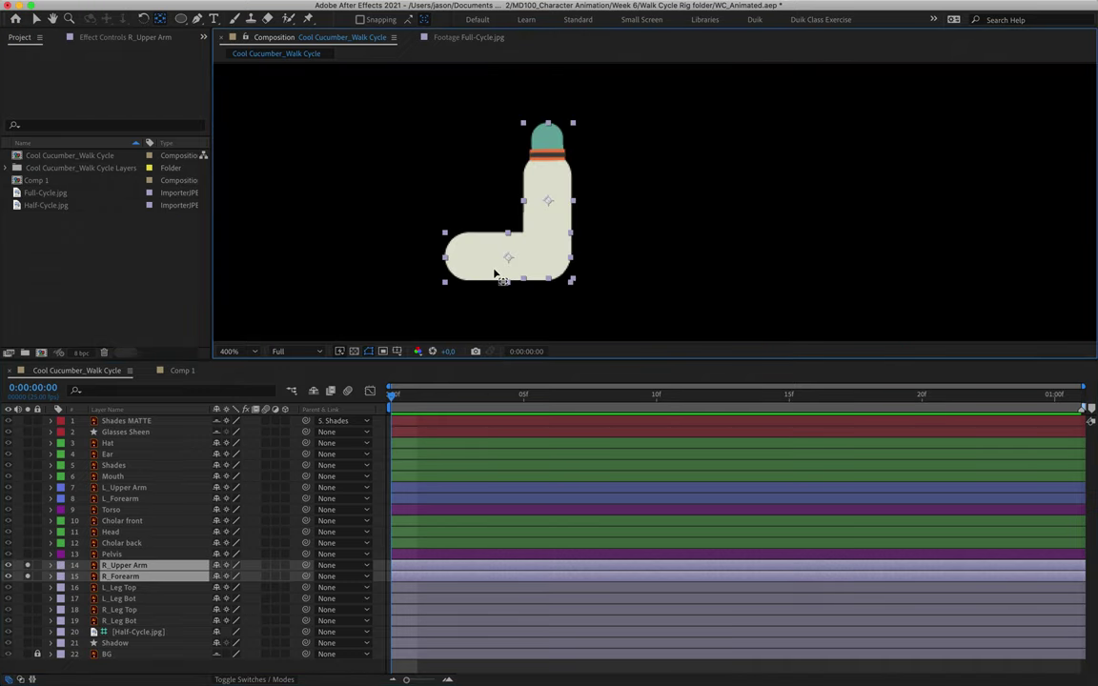
{"action": "key", "text": "t"}
{"action": "left_click", "coordinate": [221, 577]}
{"action": "type", "text": "50"}
{"action": "key", "text": "Return"}
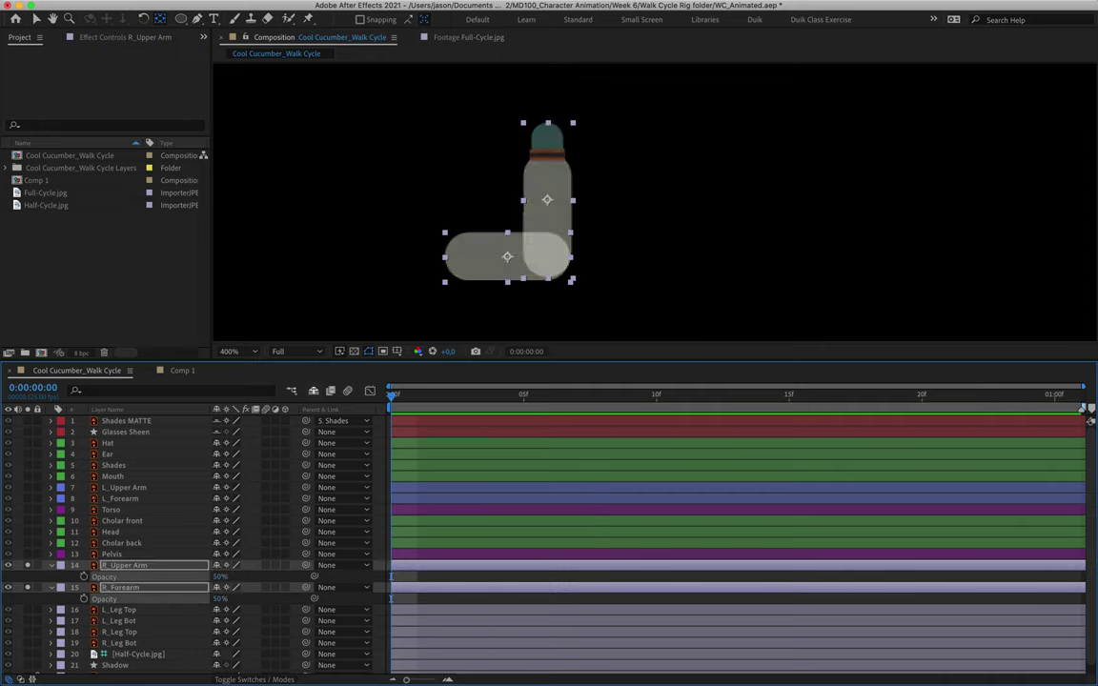
- Move the R_Upper Arm anchor point to the shoulder end and the R_Forearm anchor point to the elbow overlap, testing the forearm's rotation
{"action": "left_click", "coordinate": [656, 255]}
{"action": "left_click_drag", "start_coordinate": [508, 254], "coordinate": [463, 258]}
{"action": "left_click", "coordinate": [550, 197]}
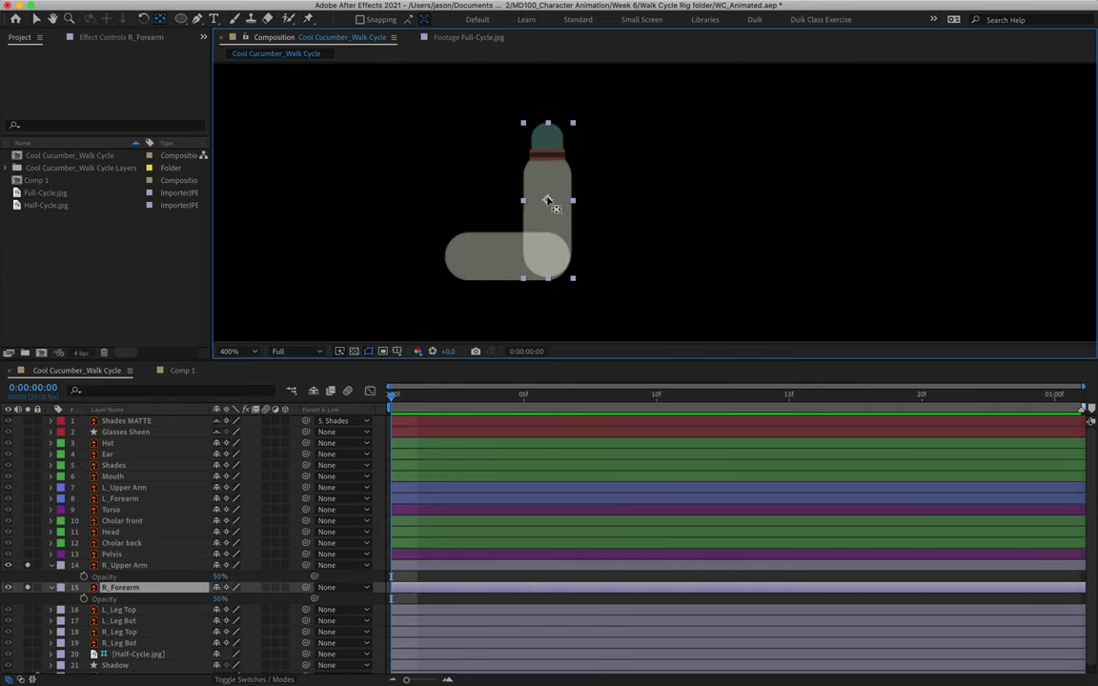
{"action": "left_click_drag", "start_coordinate": [551, 250], "coordinate": [631, 279]}
{"action": "key", "text": "w"}
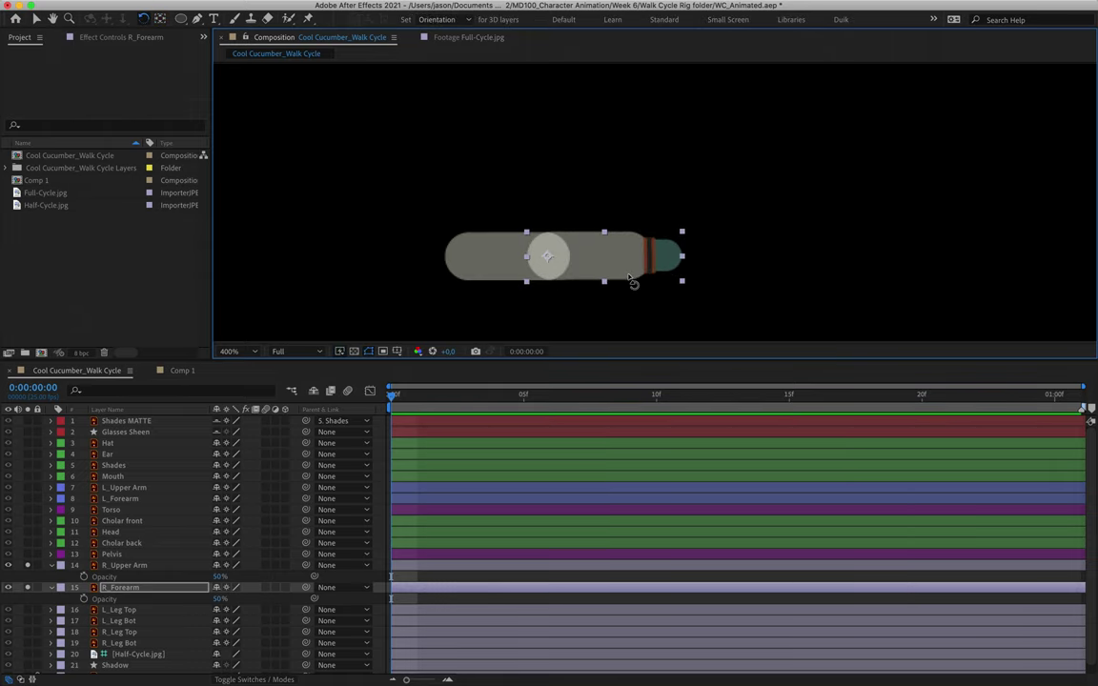
- Collapse the opacity properties of the R_Upper Arm and R_Forearm layers and give both layers a Cyan label
{"action": "left_click", "coordinate": [120, 566]}
{"action": "left_click", "coordinate": [115, 588], "text": "shift"}
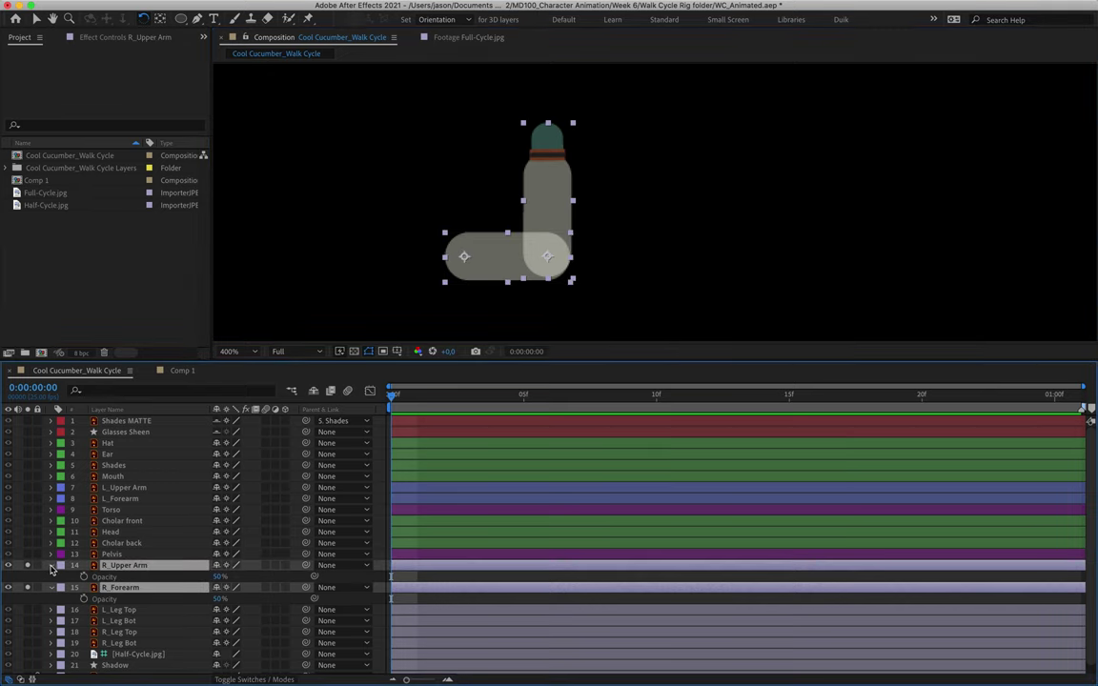
{"action": "left_click", "coordinate": [51, 566]}
{"action": "left_click", "coordinate": [61, 566]}
{"action": "left_click", "coordinate": [92, 651]}
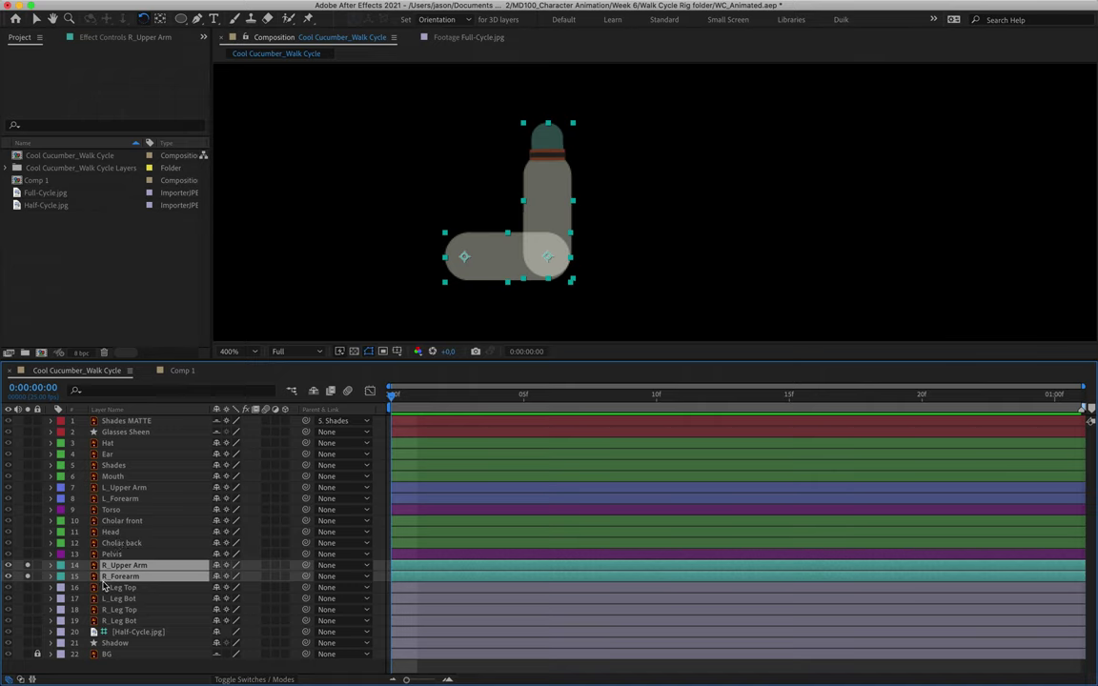
- Restore the R_Upper Arm and R_Forearm layers to full opacity and unsolo them
{"action": "key", "text": "t"}
{"action": "left_click_drag", "start_coordinate": [222, 577], "coordinate": [249, 576]}
{"action": "key", "text": "t"}
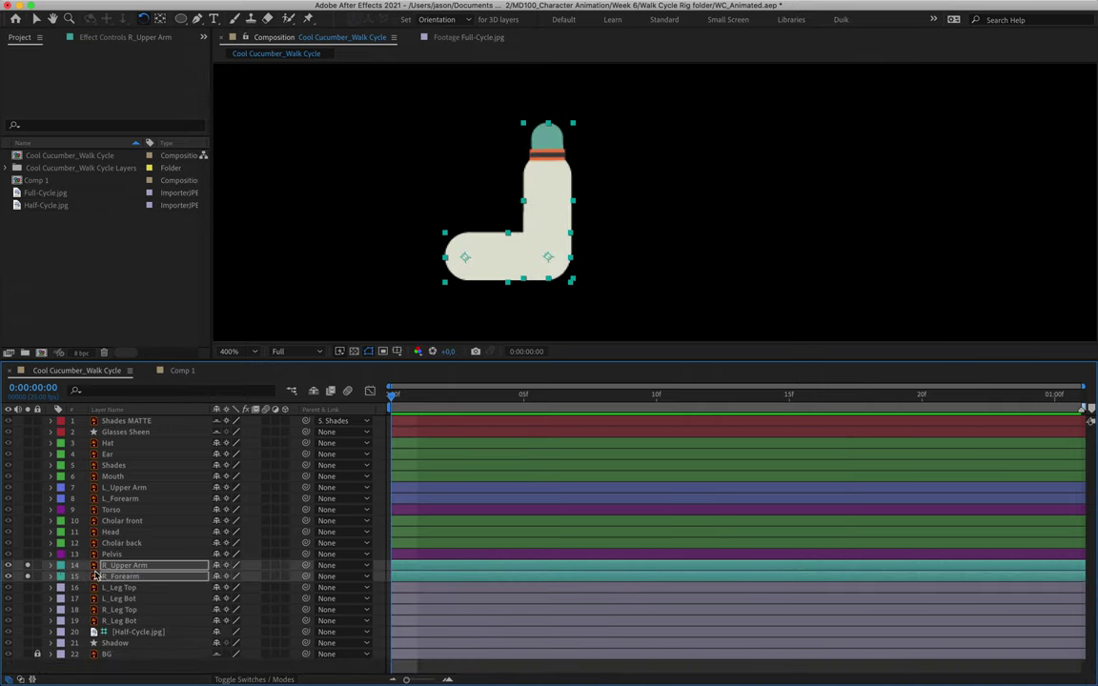
{"action": "left_click", "coordinate": [26, 565]}
- Solo the L_Leg Top and L_Leg Bot layers and set their opacity to 50%
{"action": "left_click", "coordinate": [119, 587]}
{"action": "key", "text": "h"}
{"action": "left_click_drag", "start_coordinate": [625, 225], "coordinate": [617, 164]}
{"action": "key", "text": "w"}
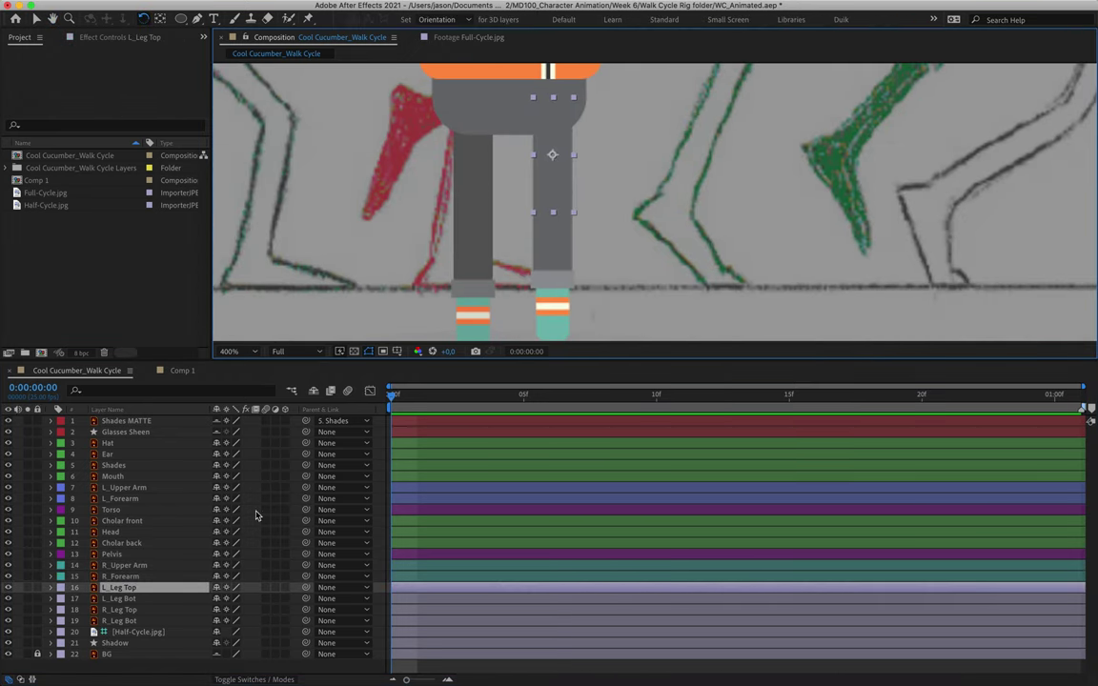
{"action": "left_click", "coordinate": [124, 599], "text": "shift"}
{"action": "left_click_drag", "start_coordinate": [28, 587], "coordinate": [28, 599]}
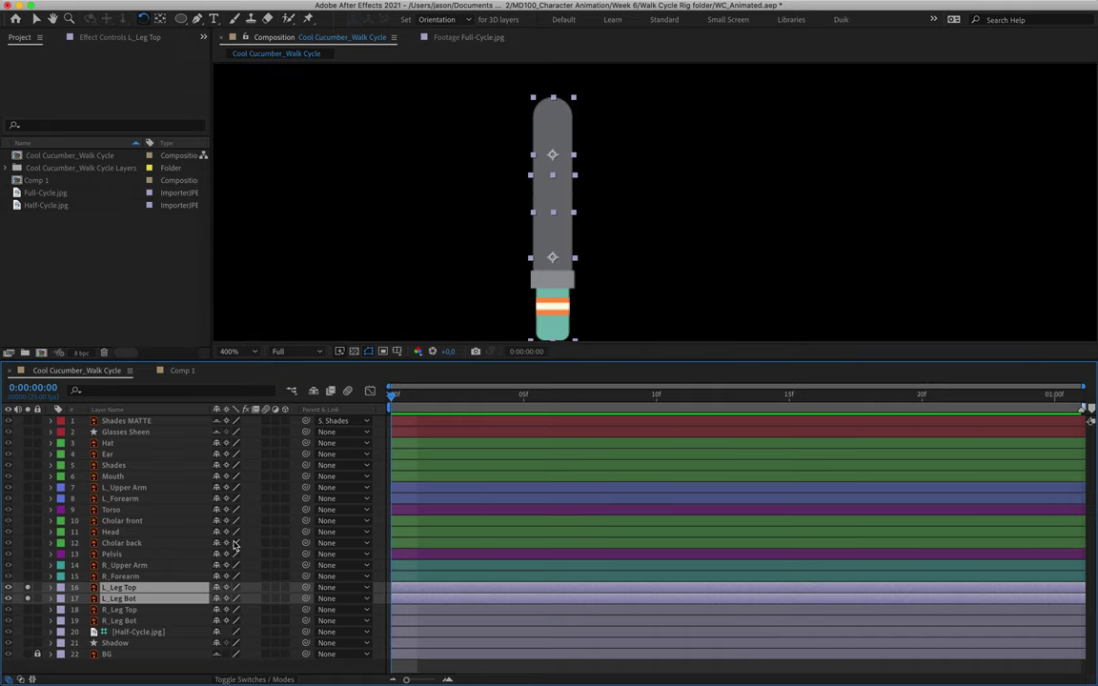
{"action": "key", "text": "t"}
{"action": "left_click", "coordinate": [221, 598]}
{"action": "type", "text": "50"}
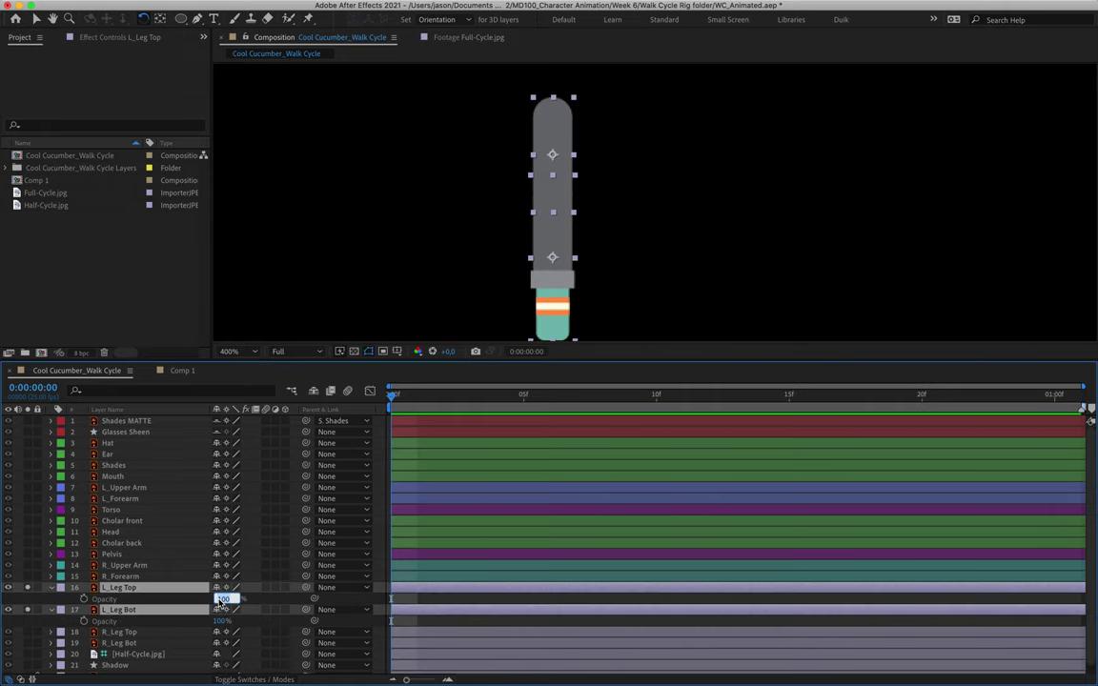
{"action": "key", "text": "Return"}
- Move the L_Leg Top anchor point to the centre of its rounded hip end and the L_Leg Bot anchor point to the knee overlap
{"action": "left_click", "coordinate": [605, 245]}
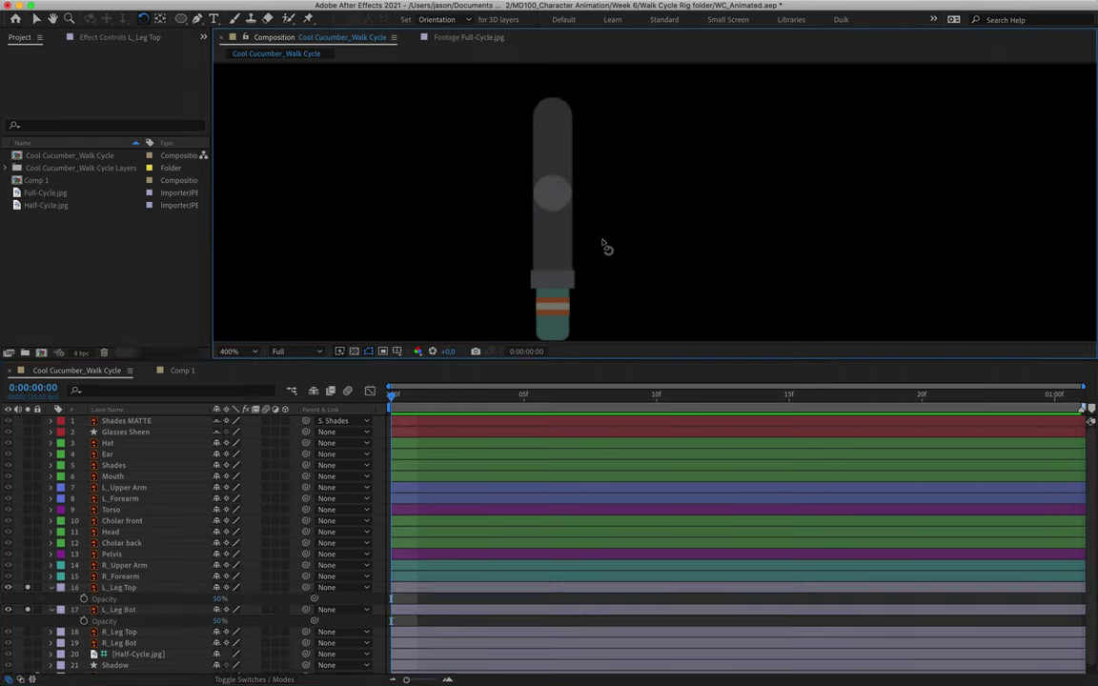
{"action": "left_click", "coordinate": [568, 134]}
{"action": "key", "text": "y"}
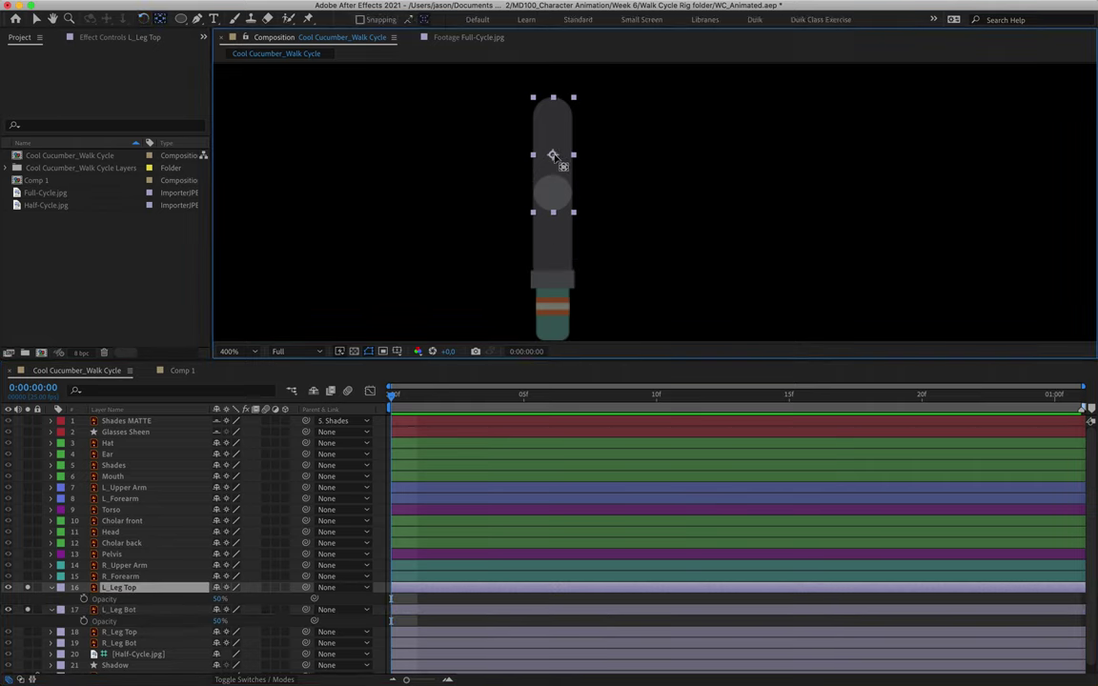
{"action": "left_click_drag", "start_coordinate": [553, 155], "coordinate": [555, 117]}
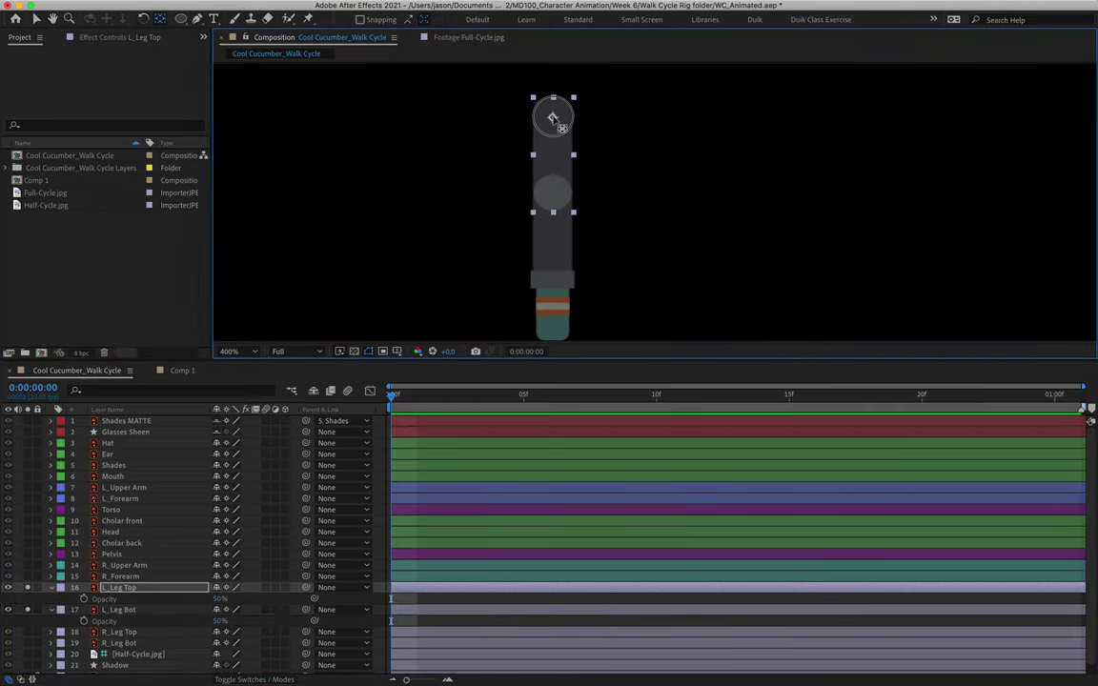
{"action": "left_click", "coordinate": [556, 253]}
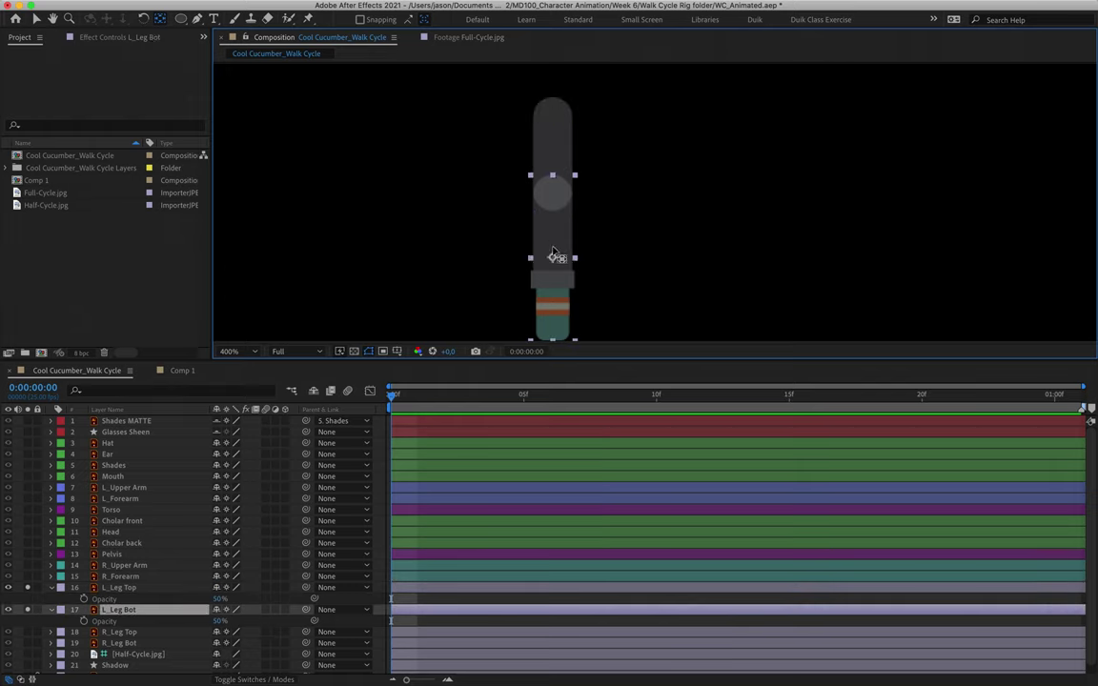
{"action": "left_click_drag", "start_coordinate": [552, 257], "coordinate": [553, 196]}
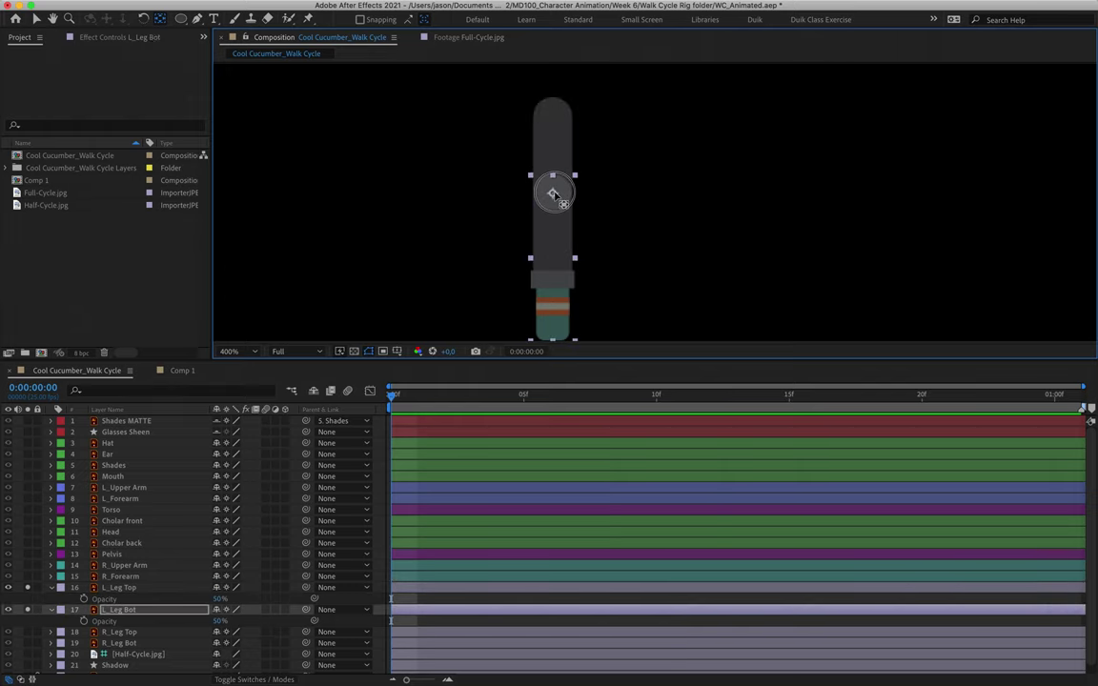
- Give the L_Leg Top and L_Leg Bot layers a Fuchsia label and collapse their opacity properties
{"action": "left_click", "coordinate": [118, 590], "text": "shift"}
{"action": "left_click", "coordinate": [61, 587]}
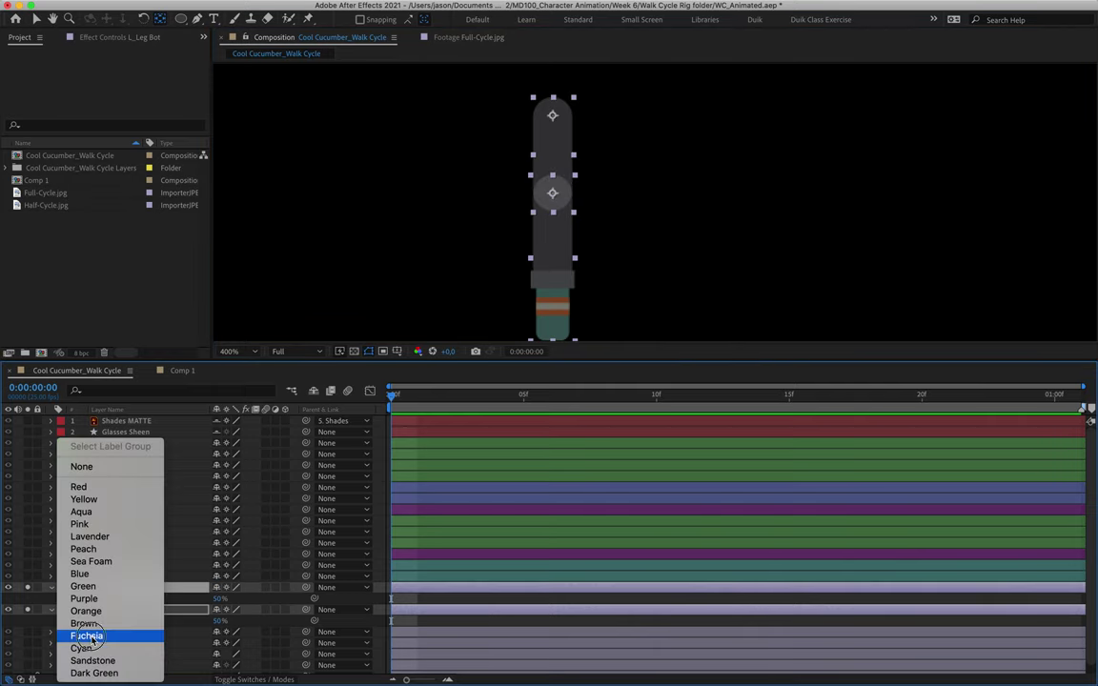
{"action": "left_click", "coordinate": [87, 635]}
{"action": "left_click", "coordinate": [54, 591]}
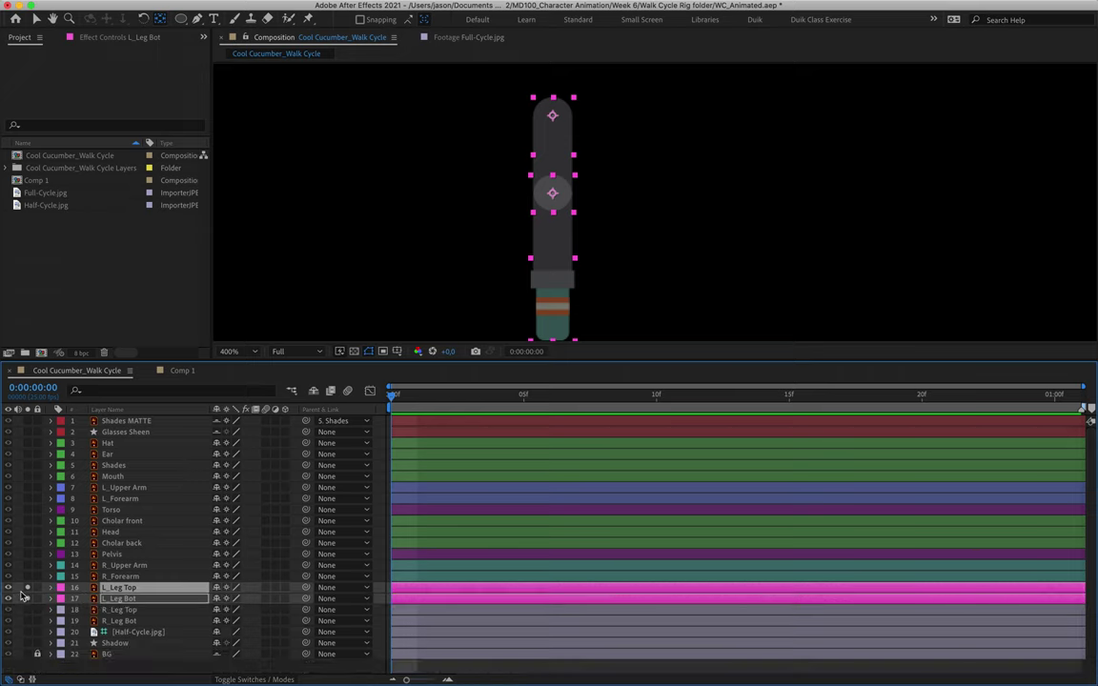
- Unsolo the left leg layers, and solo and select the R_Leg Top and R_Leg Bot layers instead
{"action": "left_click_drag", "start_coordinate": [26, 588], "coordinate": [27, 621]}
{"action": "left_click", "coordinate": [116, 609]}
{"action": "left_click", "coordinate": [120, 620], "text": "shift"}
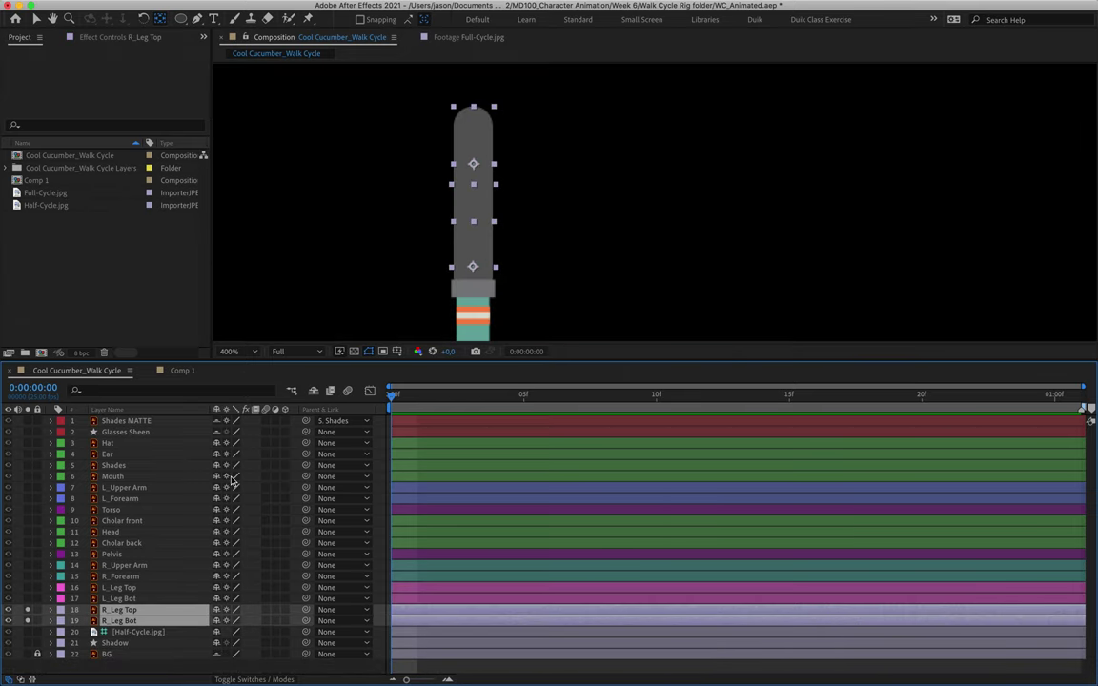
- Set the opacity of the R_Leg Top and R_Leg Bot layers to 50%
{"action": "key", "text": "t"}
{"action": "left_click", "coordinate": [220, 621]}
{"action": "type", "text": "50"}
{"action": "key", "text": "Return"}
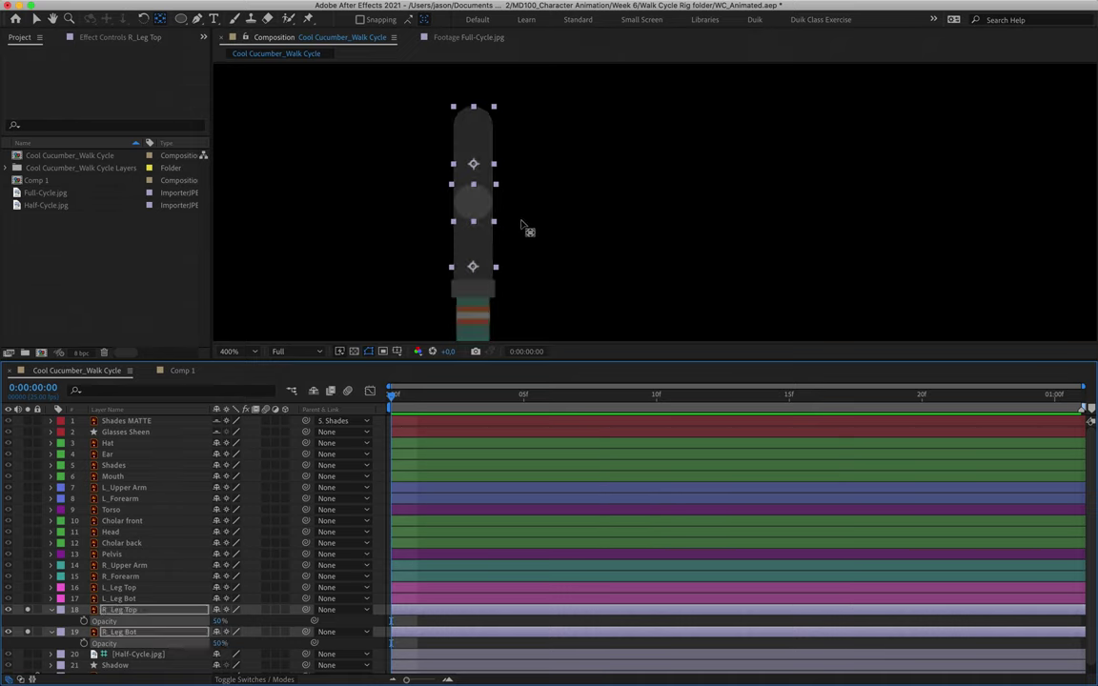
- Move the R_Leg Top anchor point to its rounded hip end and the R_Leg Bot anchor point to the centre of the knee overlap
{"action": "left_click", "coordinate": [502, 167]}
{"action": "left_click", "coordinate": [481, 189]}
{"action": "left_click_drag", "start_coordinate": [474, 166], "coordinate": [473, 124]}
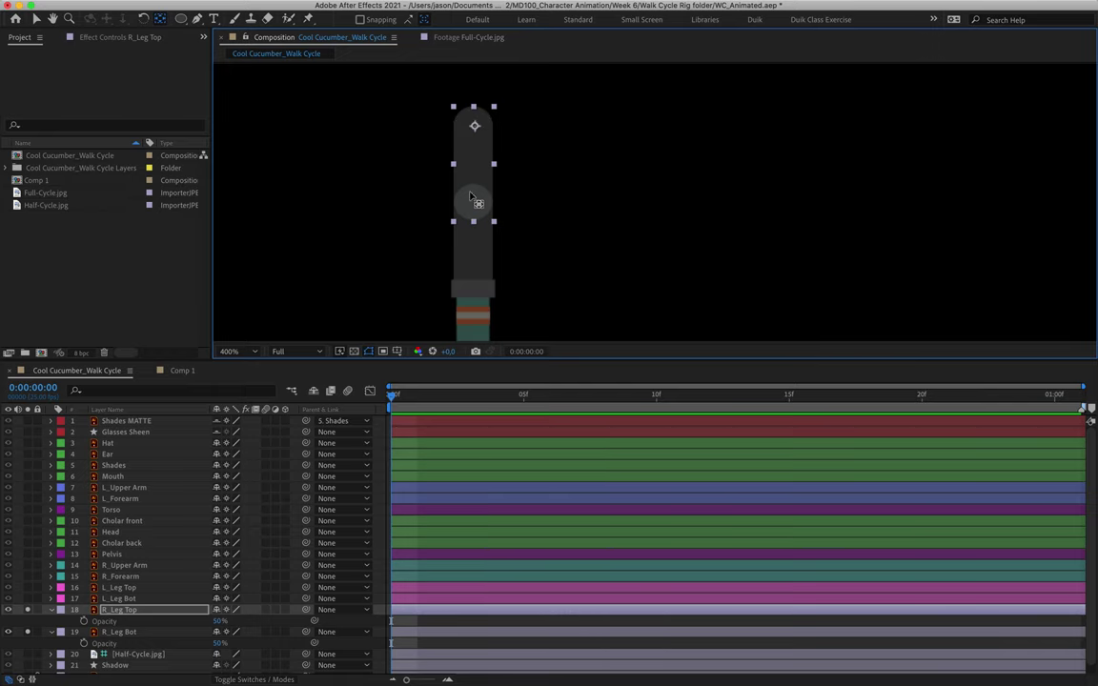
{"action": "left_click", "coordinate": [474, 215]}
{"action": "left_click_drag", "start_coordinate": [475, 215], "coordinate": [473, 202]}
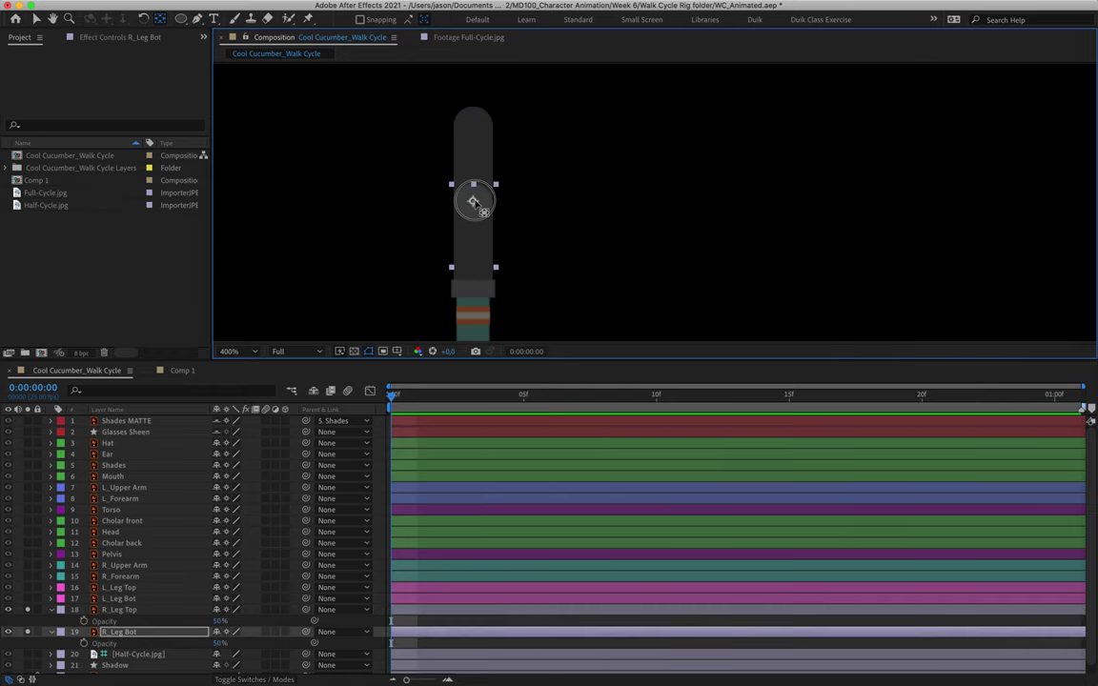
- Test the knee pivot by rotating the R_Leg Bot layer, and undo the rotation
{"action": "key", "text": "w"}
{"action": "left_click_drag", "start_coordinate": [471, 260], "coordinate": [400, 248]}
{"action": "key", "text": "super+z"}
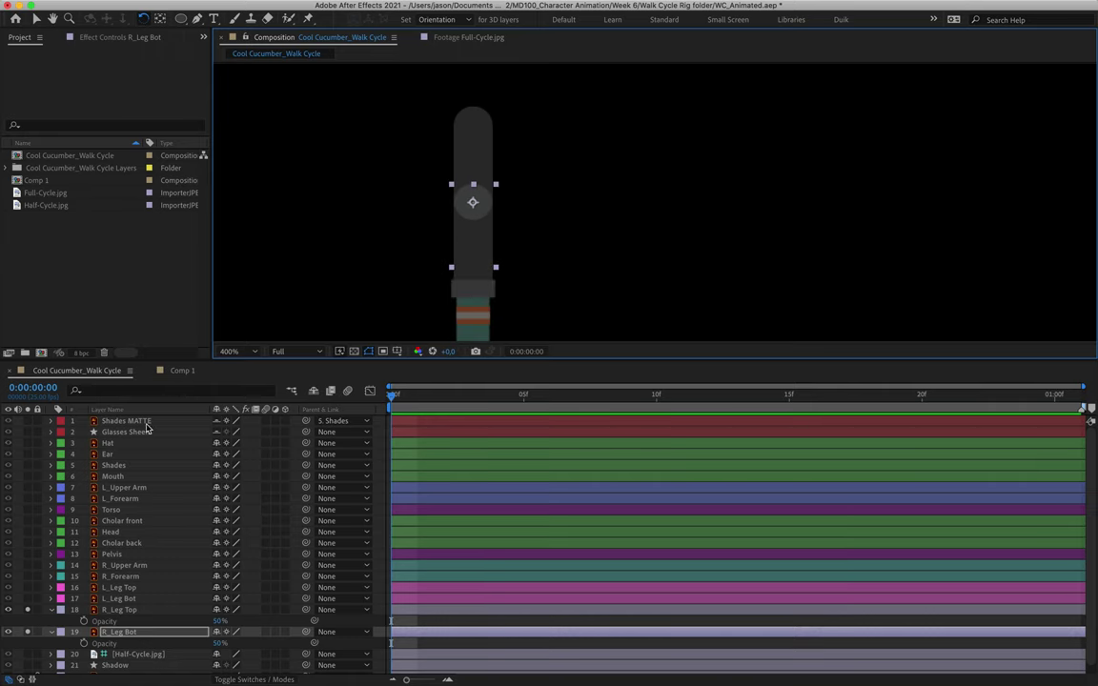
- Collapse the opacity properties of R_Leg Top and R_Leg Bot and give both layers an Orange label
{"action": "left_click", "coordinate": [50, 610]}
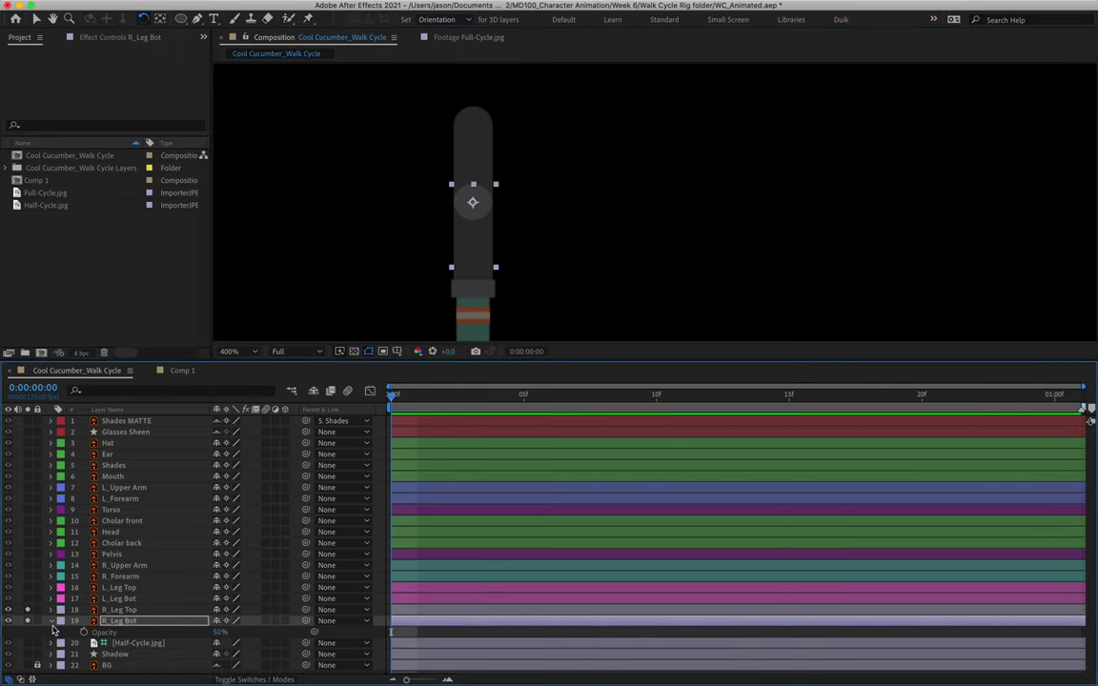
{"action": "left_click", "coordinate": [50, 620]}
{"action": "scroll", "coordinate": [482, 272], "scroll_direction": "down", "scroll_amount": 3}
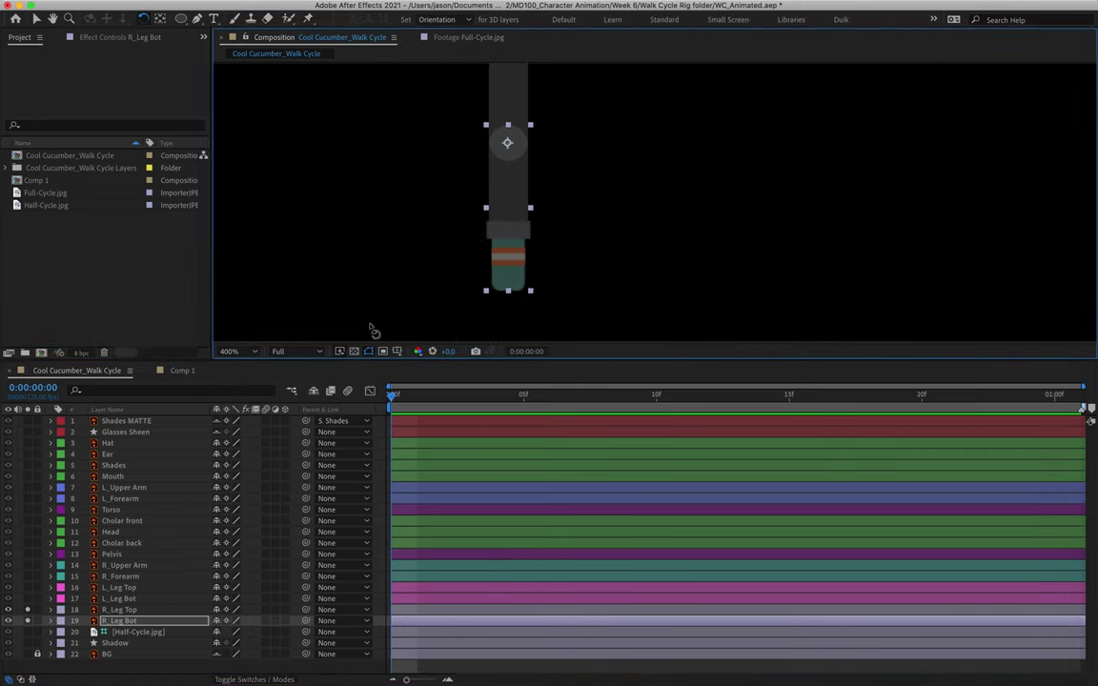
{"action": "left_click", "coordinate": [121, 610], "text": "shift"}
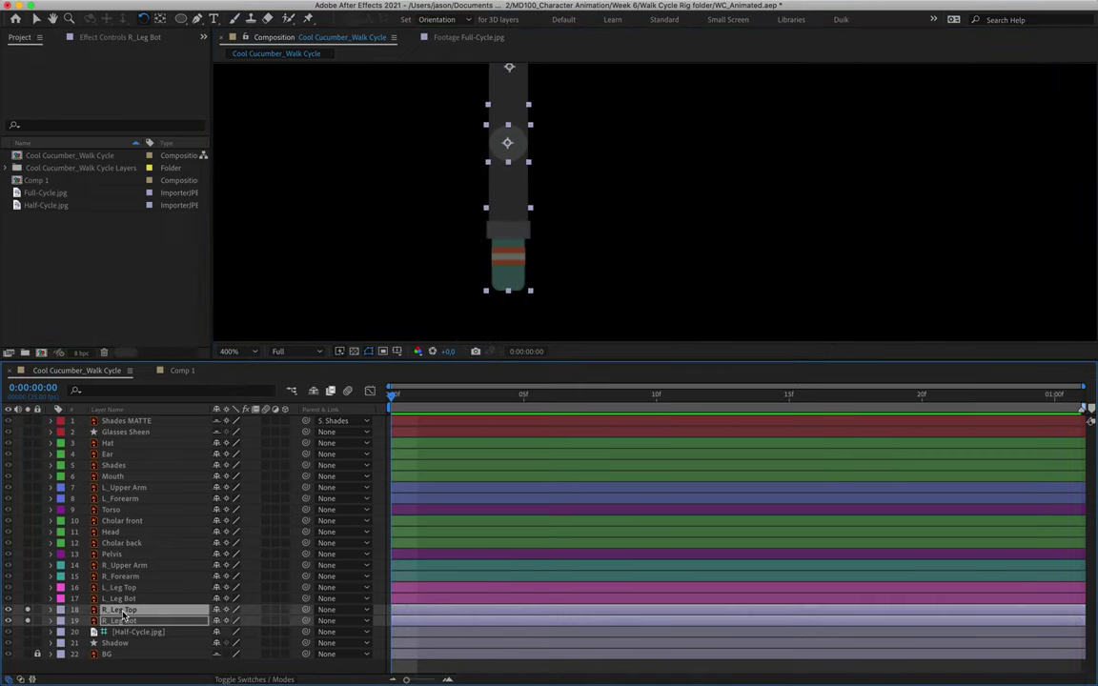
{"action": "left_click", "coordinate": [61, 612]}
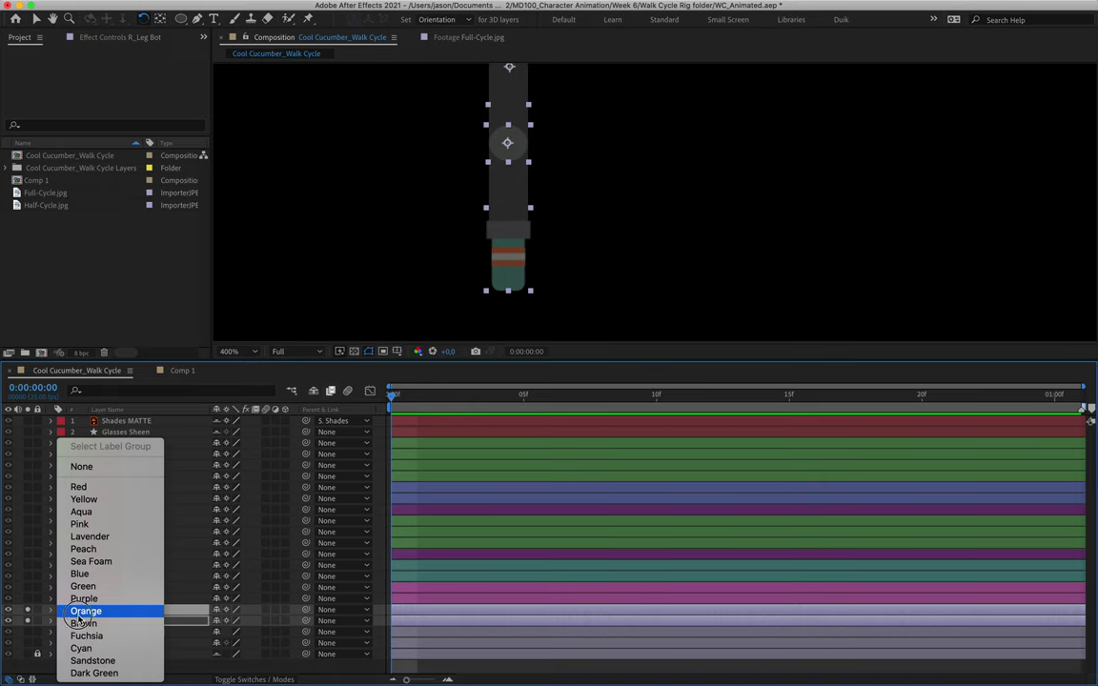
{"action": "left_click", "coordinate": [80, 613]}
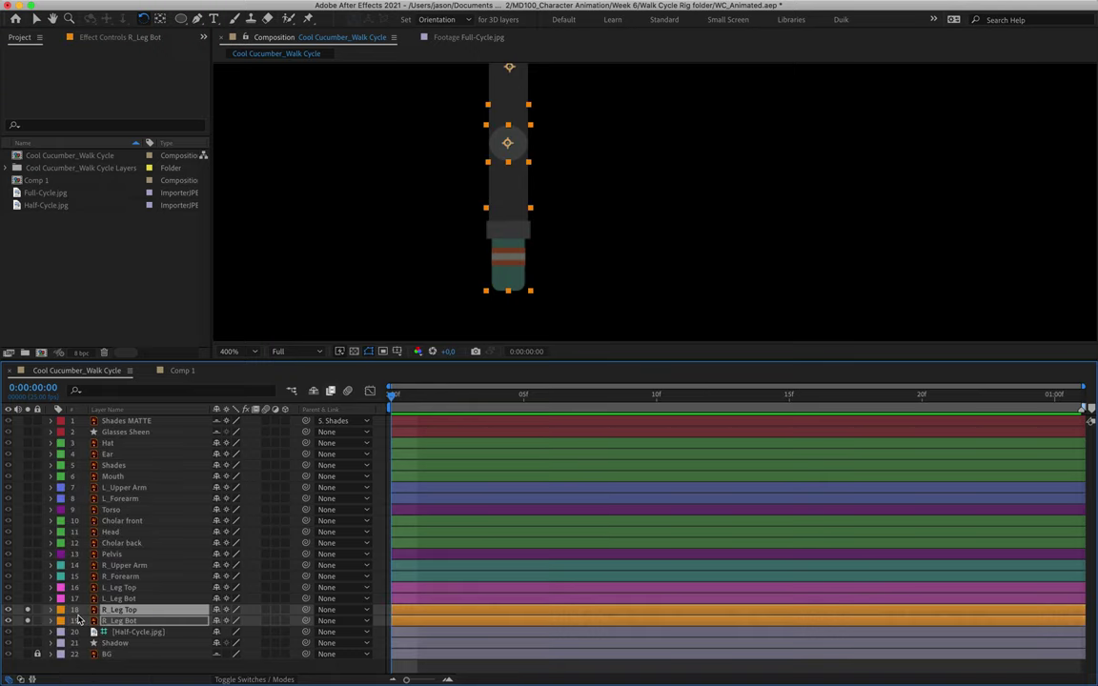
- Unsolo the right leg layers, restore their opacity to 100% and collapse the property
{"action": "left_click", "coordinate": [28, 610]}
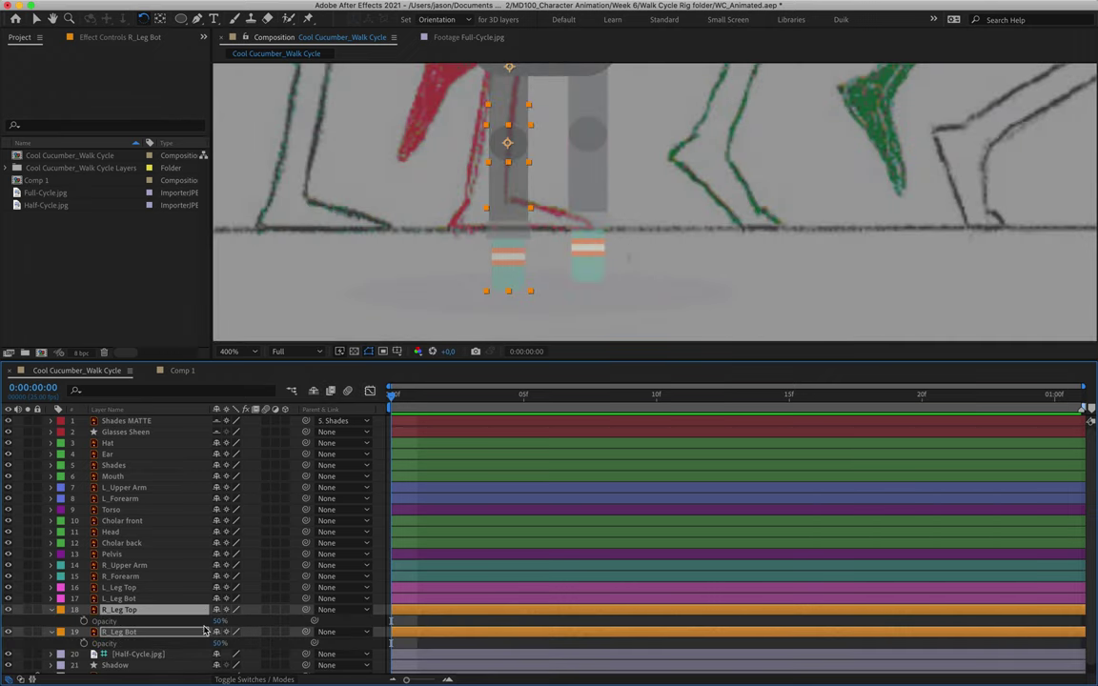
{"action": "key", "text": "t"}
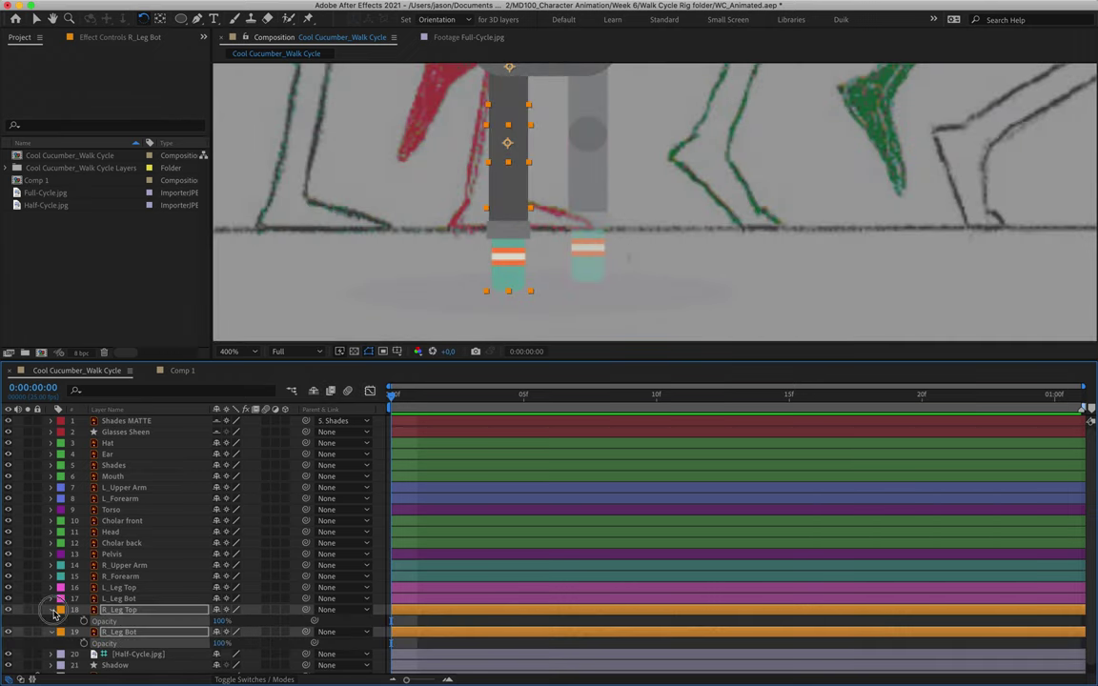
{"action": "key", "text": "t"}
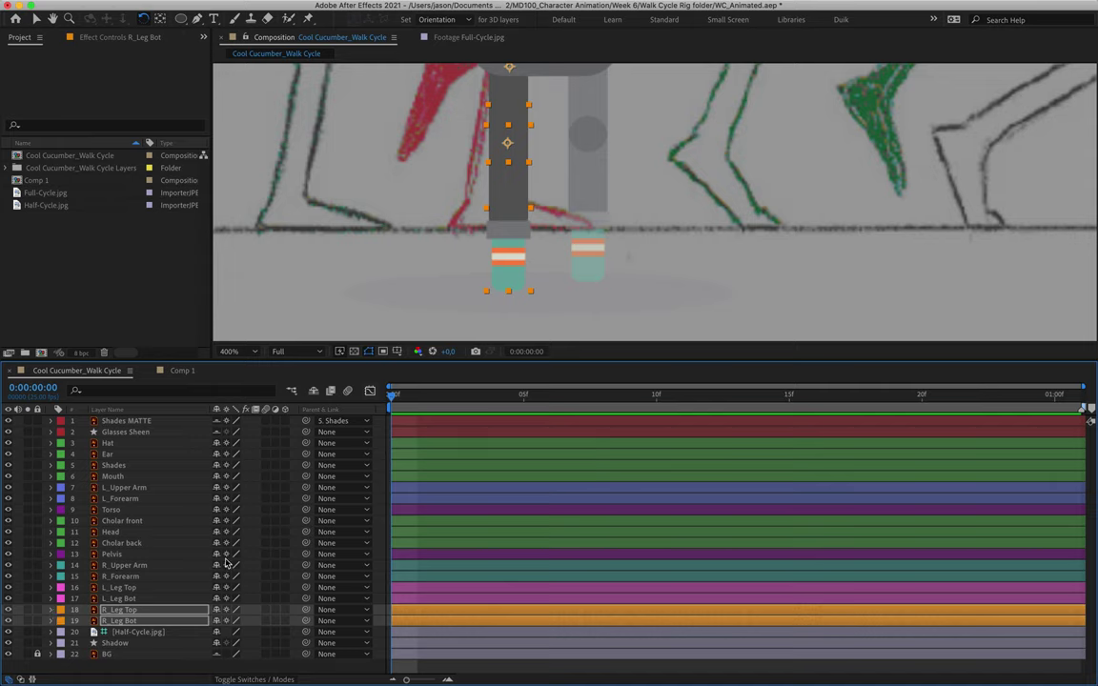
- Restore the opacity of the L_Leg Top and L_Leg Bot layers to 100% and collapse the property
{"action": "left_click_drag", "start_coordinate": [122, 587], "coordinate": [126, 605]}
{"action": "left_click", "coordinate": [126, 598], "text": "shift"}
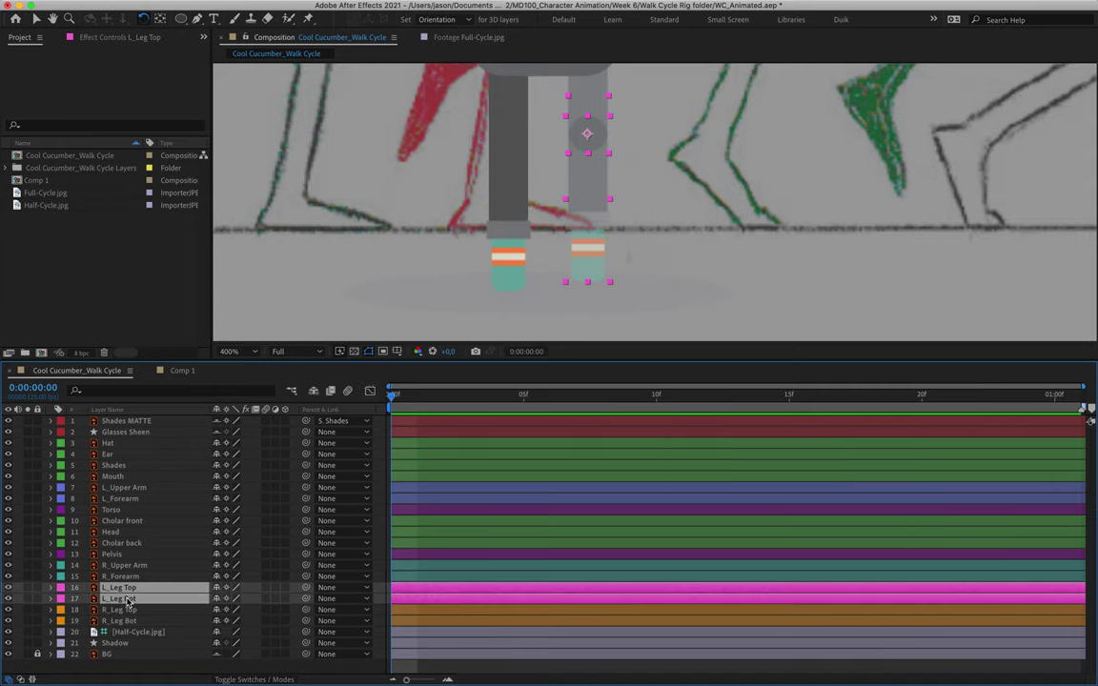
{"action": "key", "text": "t"}
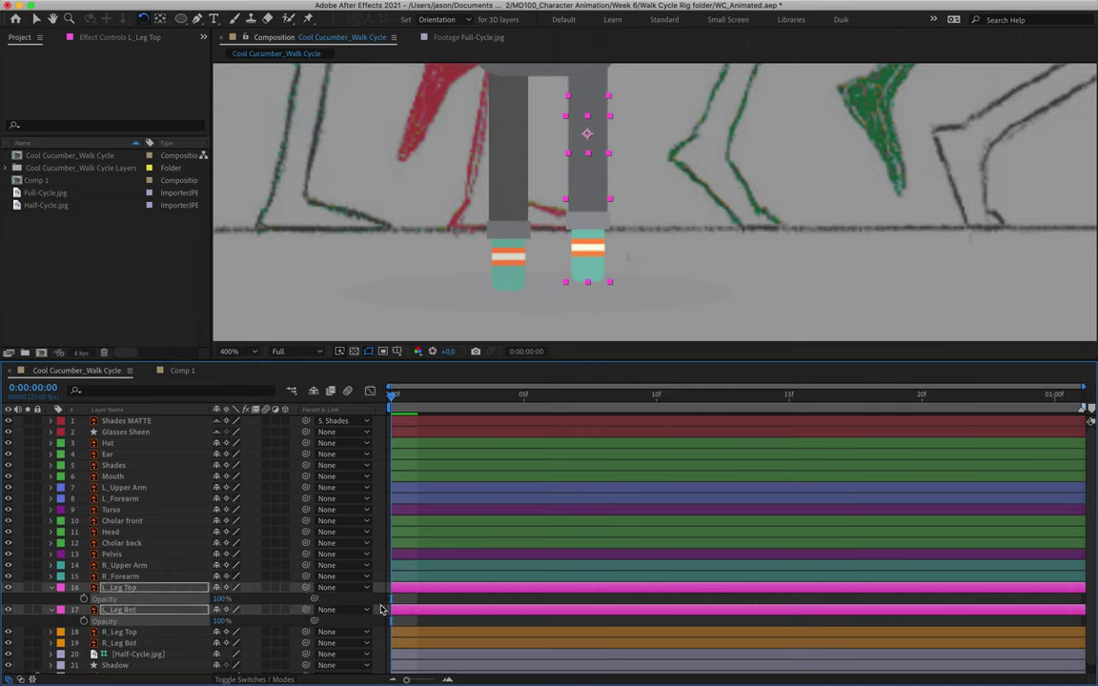
{"action": "left_click", "coordinate": [52, 589]}
- Shift both left leg layers slightly down level with the right leg, and nudge both right leg layers slightly up
{"action": "mouse_move", "coordinate": [670, 167]}
{"action": "left_mouse_down"}
{"action": "mouse_move", "coordinate": [673, 232]}
{"action": "mouse_move", "coordinate": [661, 186]}
{"action": "left_mouse_up"}
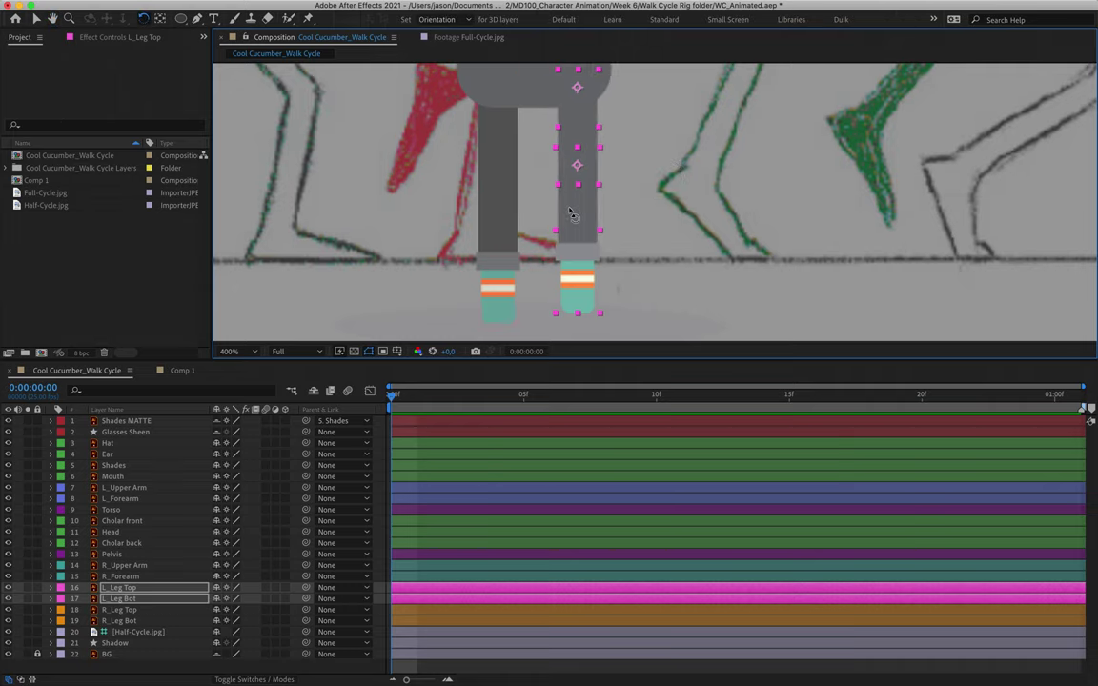
{"action": "key", "text": "v"}
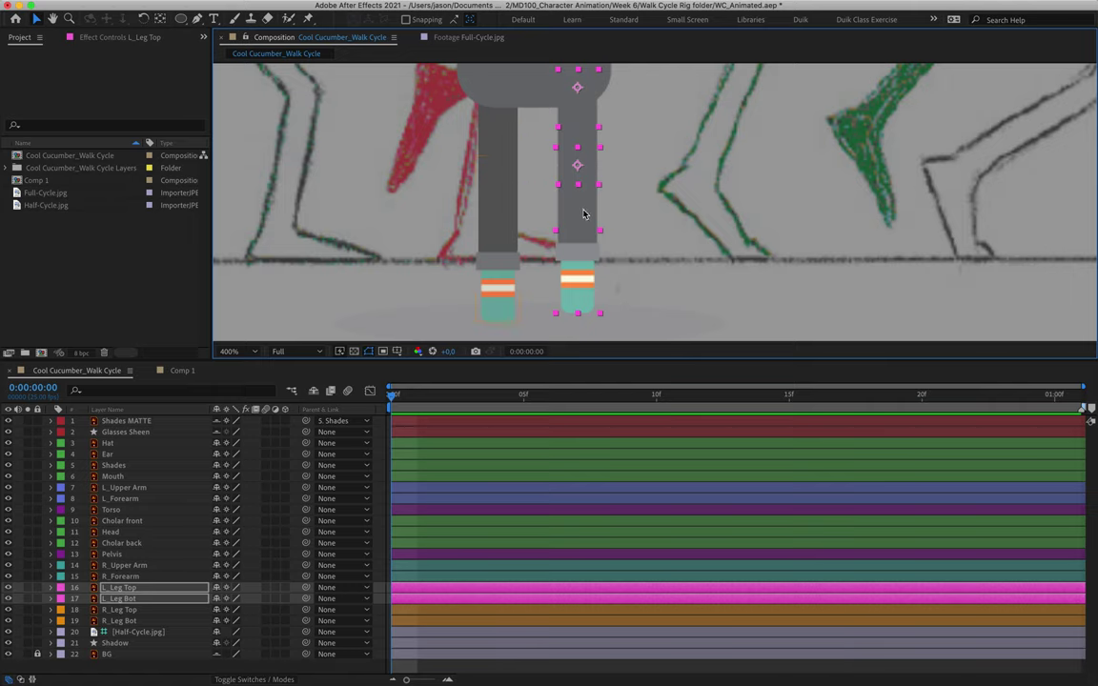
{"action": "left_click_drag", "start_coordinate": [583, 222], "coordinate": [583, 230]}
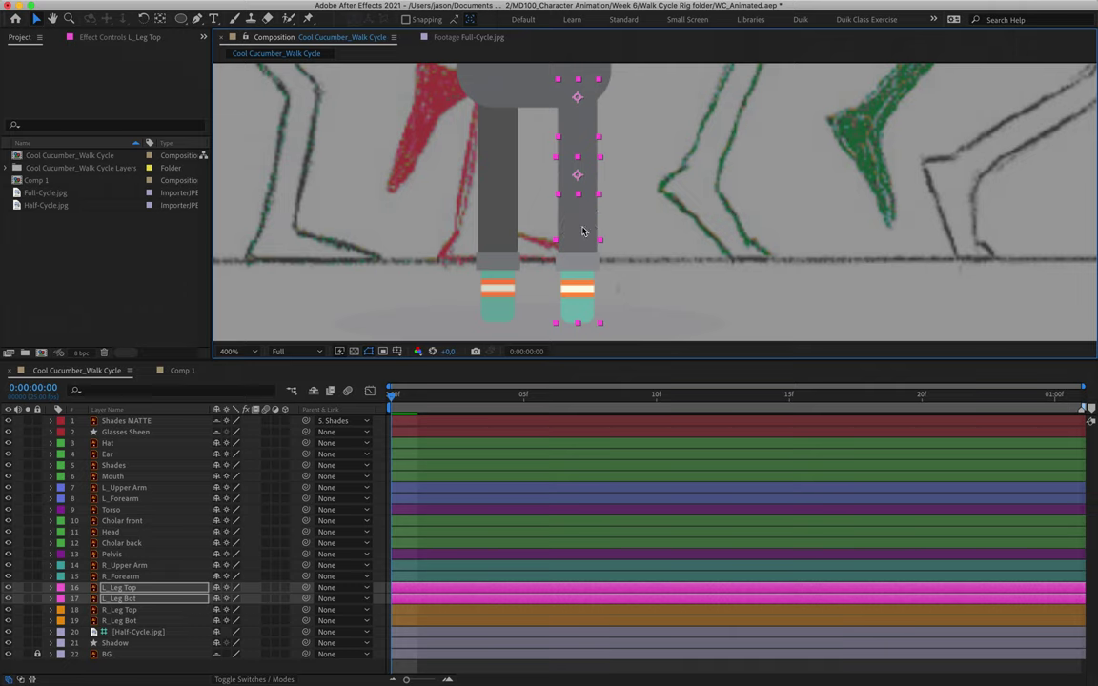
{"action": "left_click", "coordinate": [484, 202]}
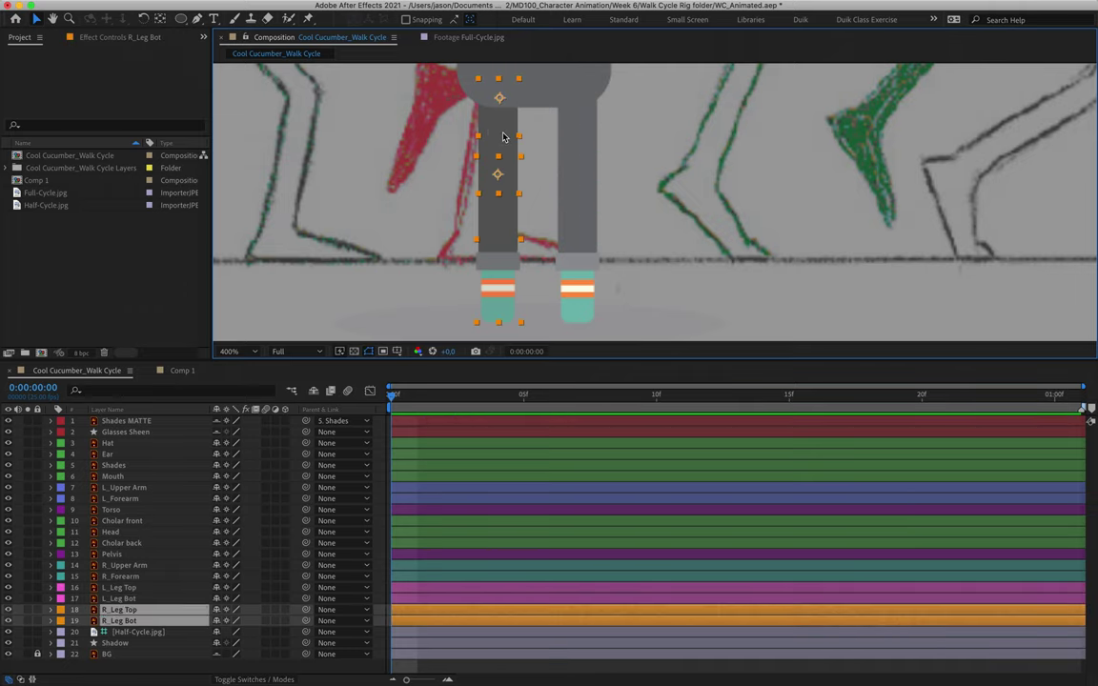
{"action": "key", "text": "Up"}
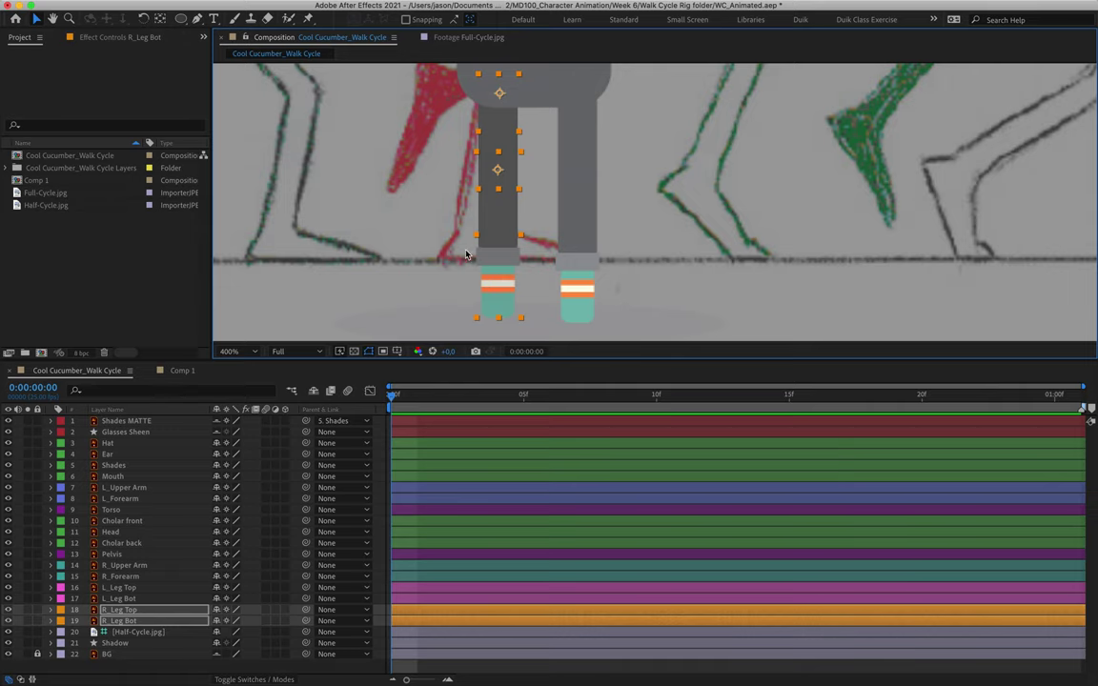
- Give the Half-Cycle.jpg reference layer a Brown label
{"action": "scroll", "coordinate": [466, 254], "scroll_direction": "down", "scroll_amount": 4}
{"action": "key", "text": "v"}
{"action": "left_click", "coordinate": [613, 284]}
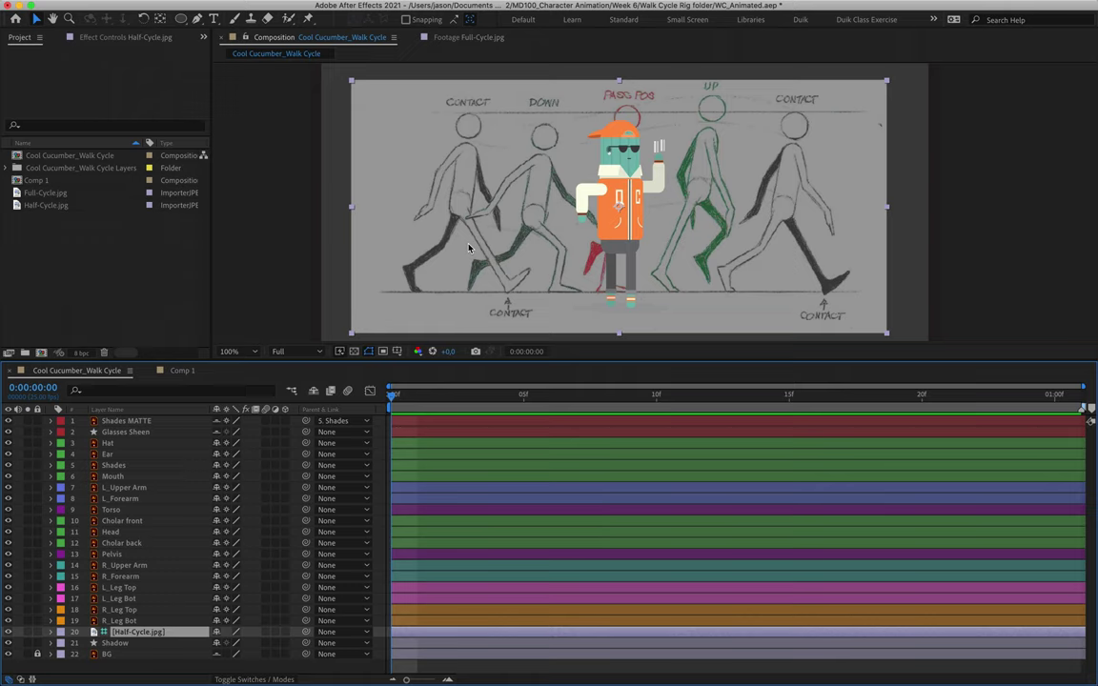
{"action": "left_click", "coordinate": [61, 632]}
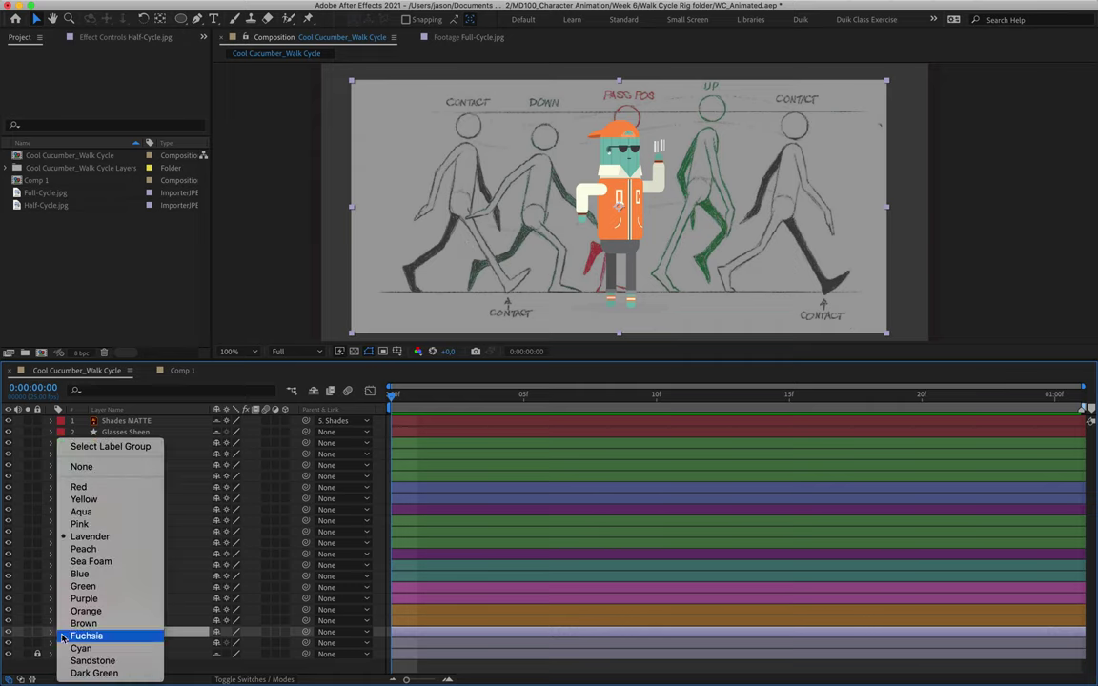
{"action": "left_click", "coordinate": [116, 623]}
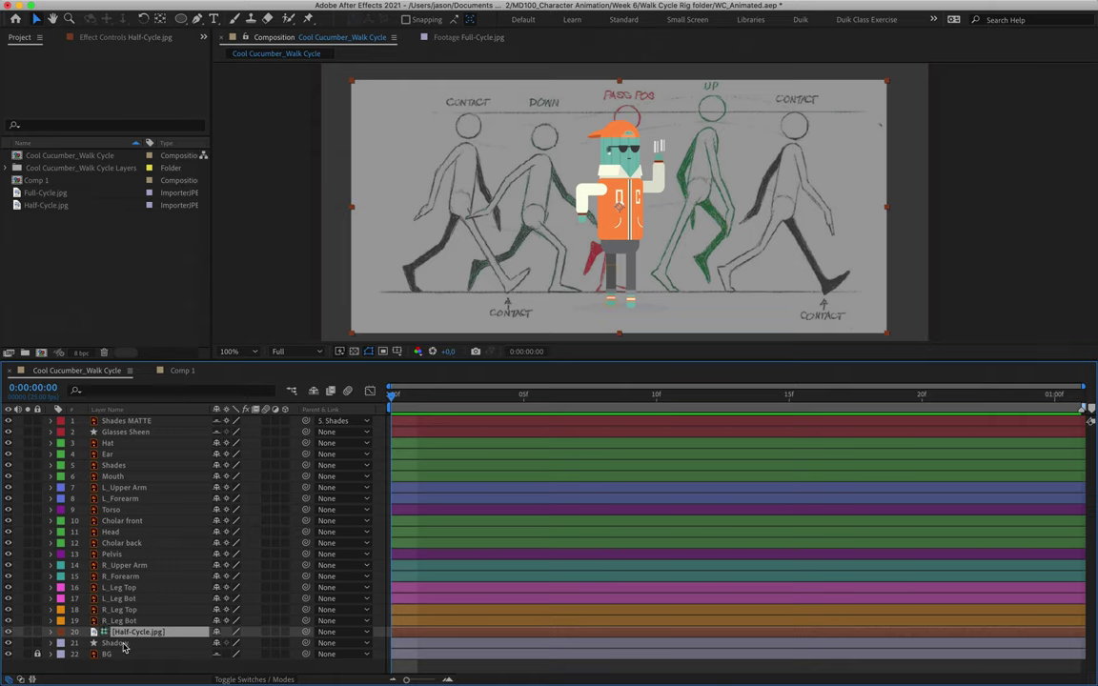
- Give the Shadow layer a Red label
{"action": "left_click", "coordinate": [123, 644]}
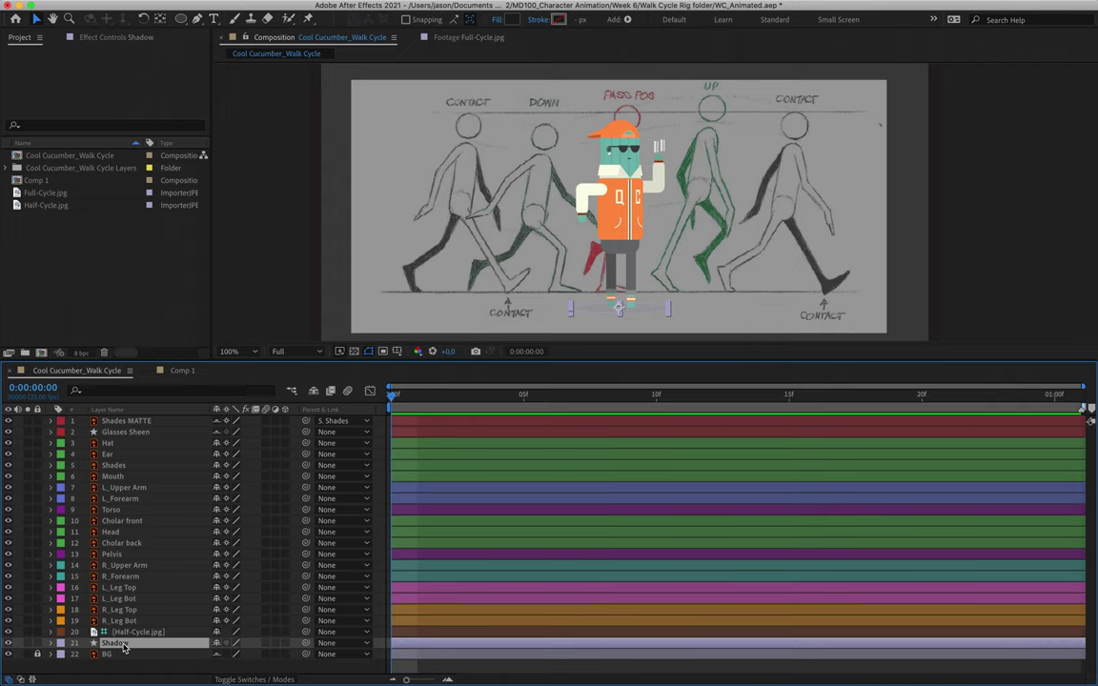
{"action": "left_click", "coordinate": [63, 644]}
{"action": "left_click", "coordinate": [81, 486]}
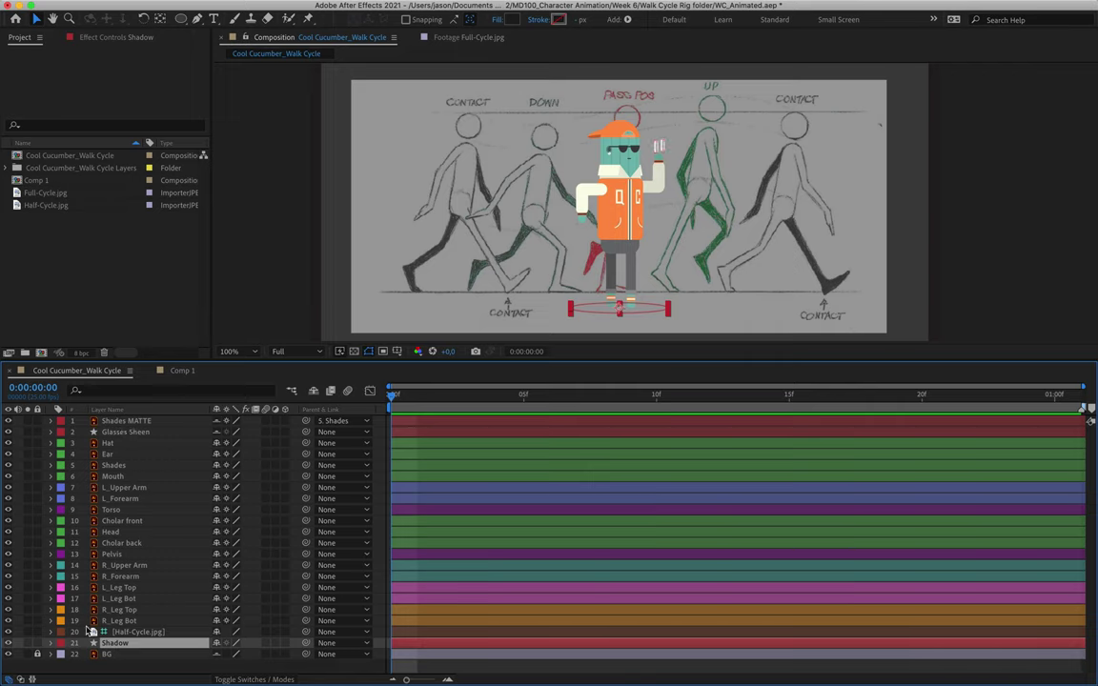
- Toggle the visibility of the BG layer off and on to check the background
{"action": "left_click", "coordinate": [12, 658]}
{"action": "left_click", "coordinate": [12, 657]}
{"action": "left_click", "coordinate": [12, 657]}
{"action": "left_click", "coordinate": [11, 658]}
{"action": "left_click", "coordinate": [11, 657]}
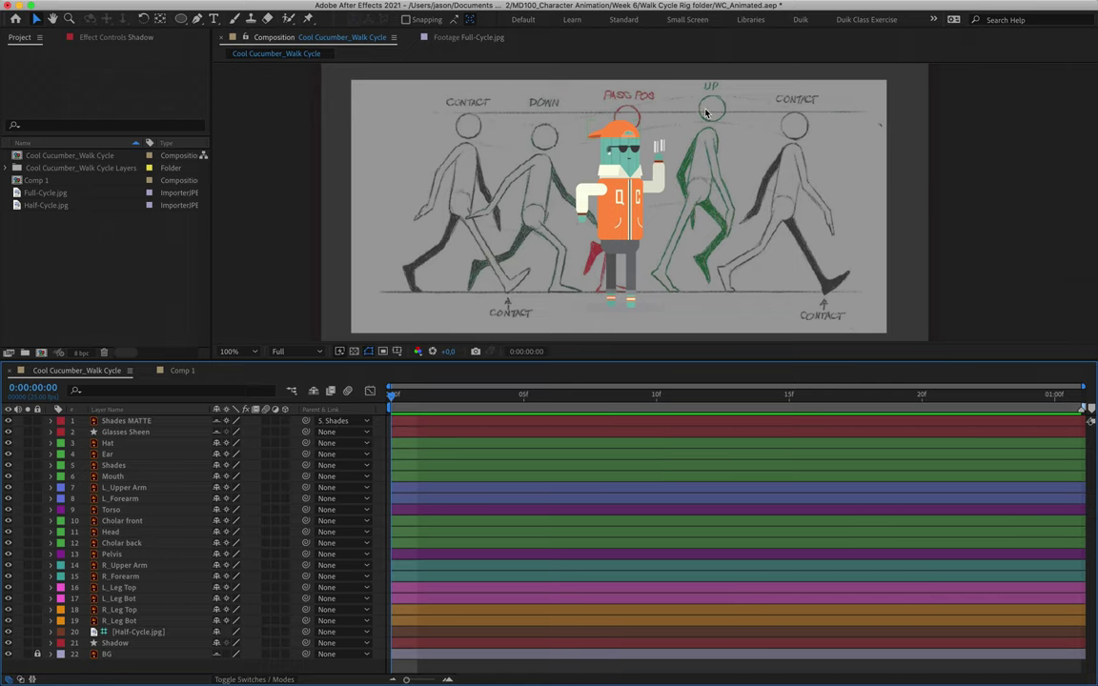
- Parent the Glasses Sheen layer to Shades MATTE and hide both layers
{"action": "scroll", "coordinate": [705, 112], "scroll_direction": "up", "scroll_amount": 1}
{"action": "left_click_drag", "start_coordinate": [573, 184], "coordinate": [603, 219]}
{"action": "key", "text": "period"}
{"action": "left_click", "coordinate": [138, 409]}
{"action": "left_click", "coordinate": [148, 410]}
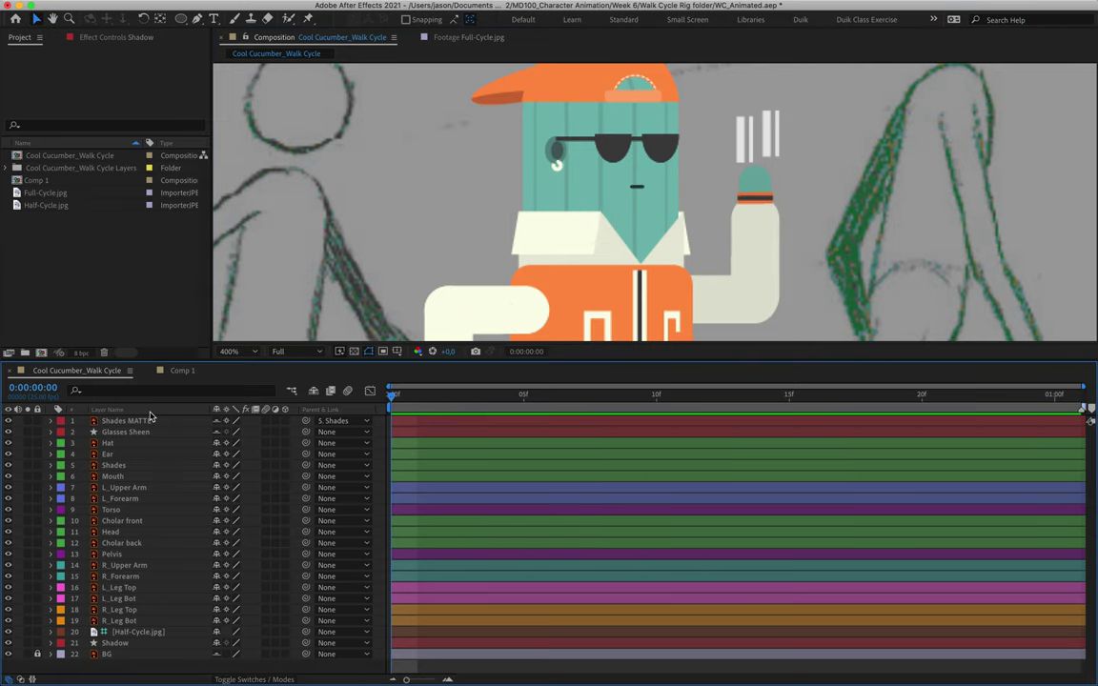
{"action": "left_click", "coordinate": [143, 420]}
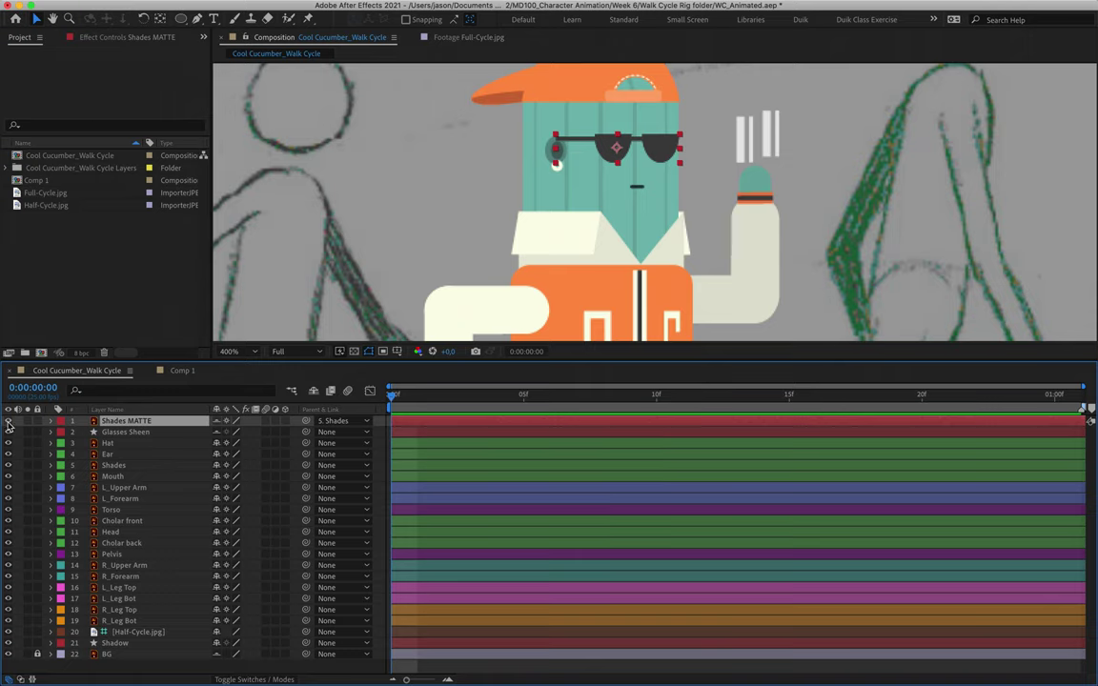
{"action": "left_click", "coordinate": [115, 431]}
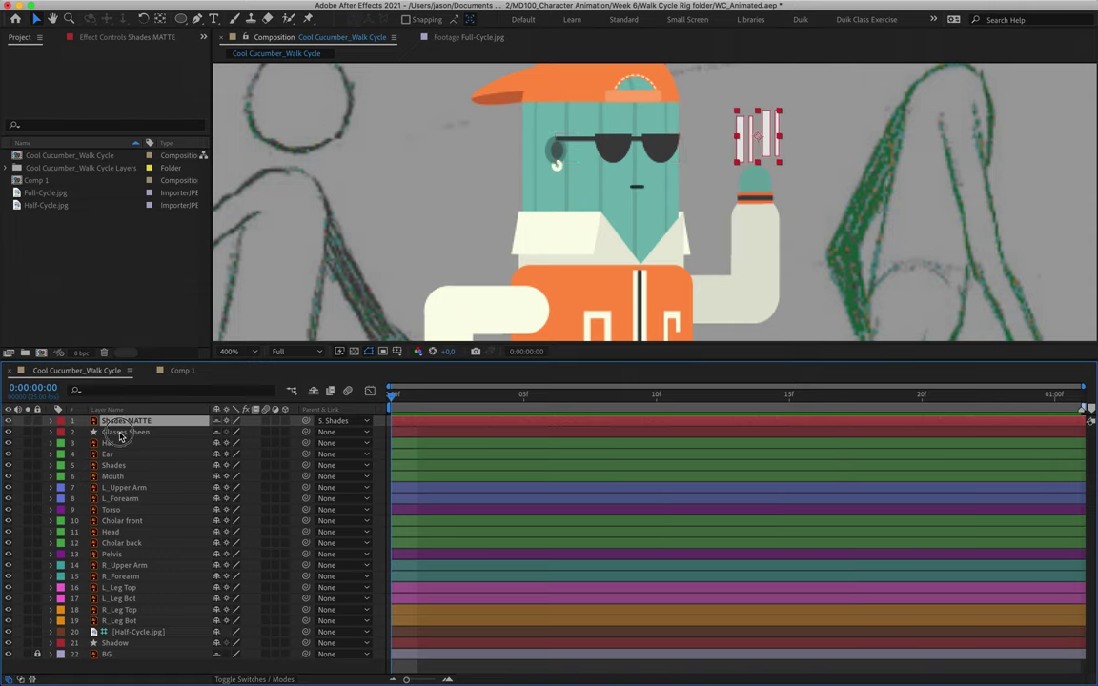
{"action": "left_click_drag", "start_coordinate": [306, 432], "coordinate": [155, 424]}
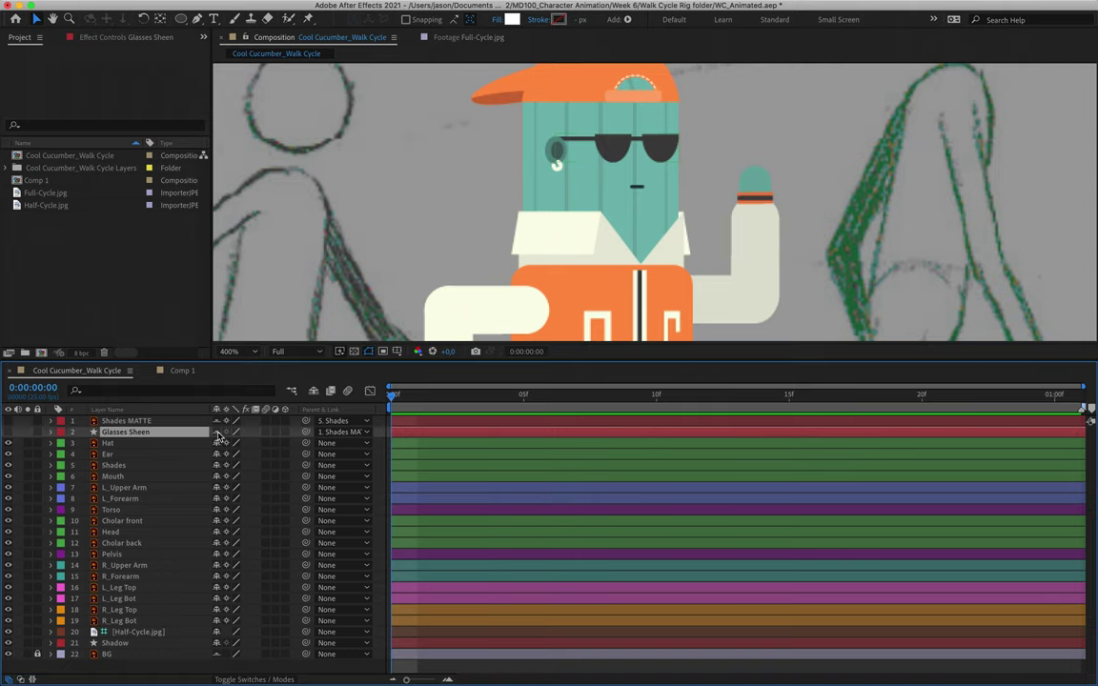
- Parent the Hat, Ear, Shades and Mouth layers to the Head layer
{"action": "left_click", "coordinate": [157, 446]}
{"action": "left_click", "coordinate": [124, 454], "text": "shift"}
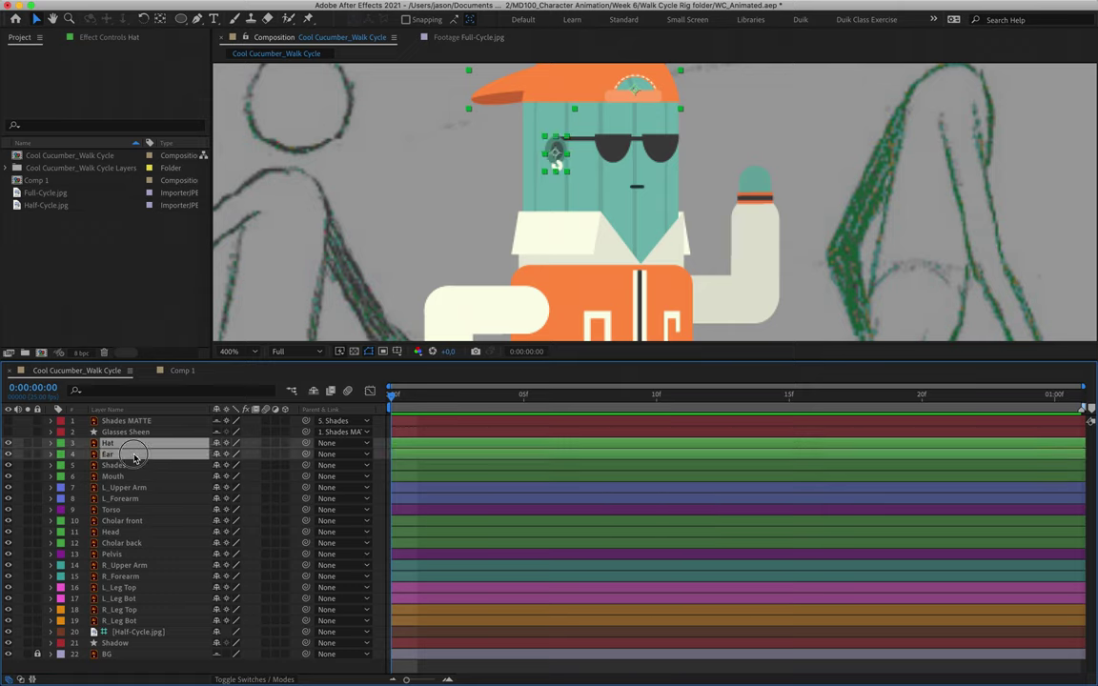
{"action": "left_click", "coordinate": [135, 465], "text": "shift"}
{"action": "left_click", "coordinate": [134, 476], "text": "shift"}
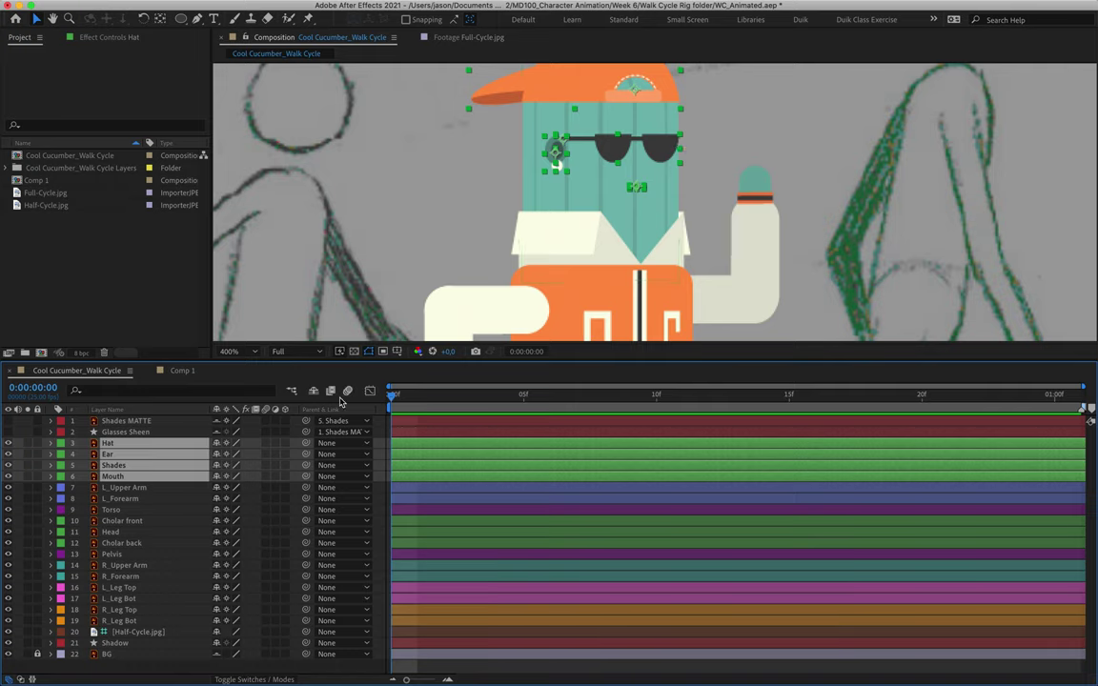
{"action": "left_click_drag", "start_coordinate": [305, 476], "coordinate": [150, 536]}
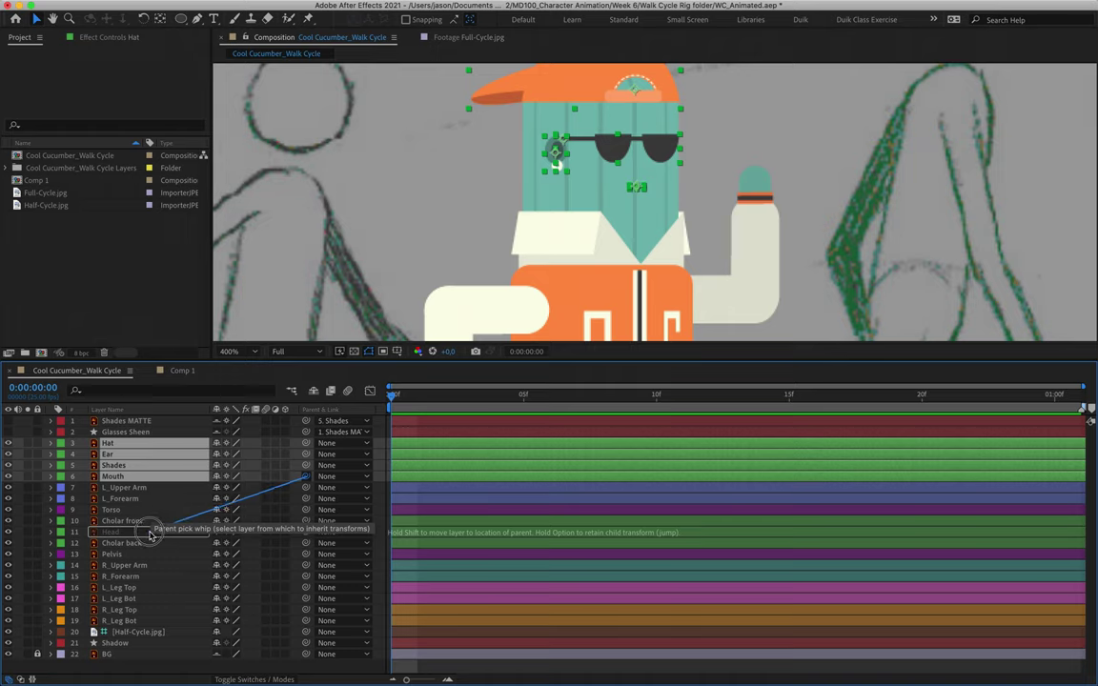
{"action": "left_click_drag", "start_coordinate": [150, 537], "coordinate": [149, 536]}
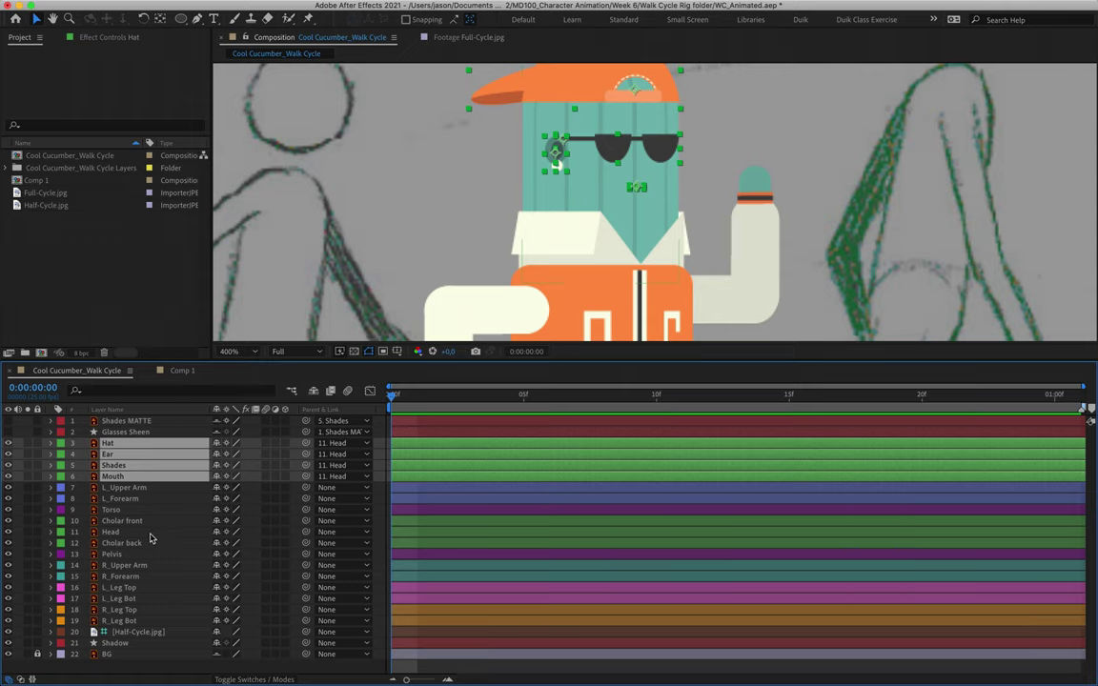
- Parent the L_Upper Arm layer to the Torso layer and select the L_Forearm layer
{"action": "left_click", "coordinate": [143, 488]}
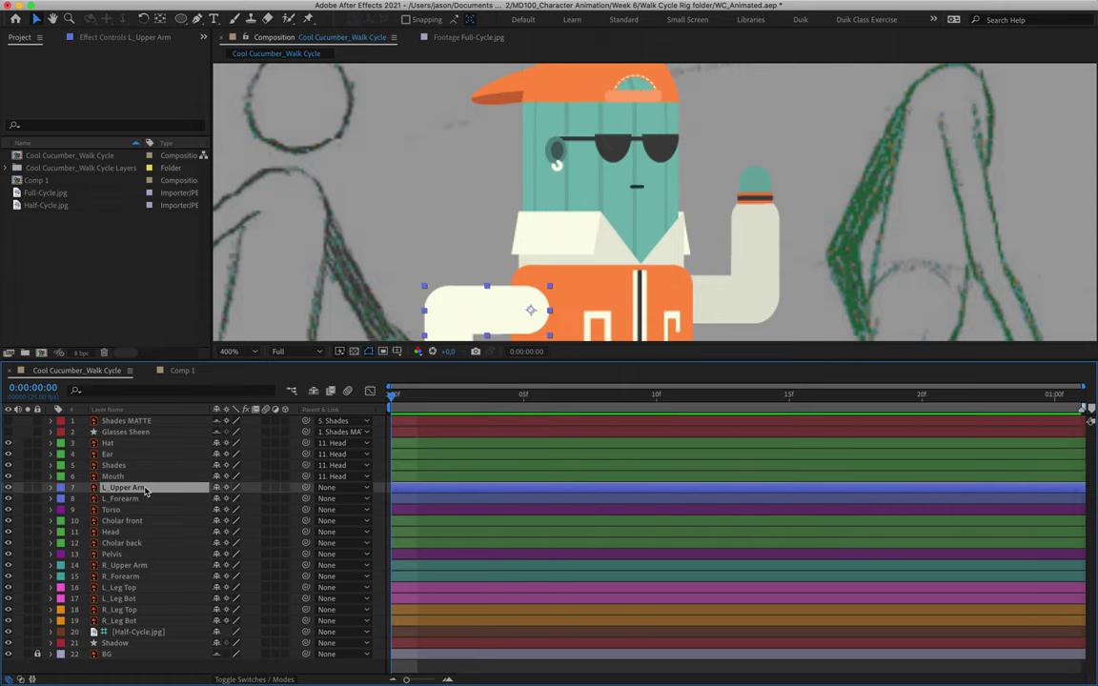
{"action": "left_click_drag", "start_coordinate": [304, 487], "coordinate": [157, 516]}
{"action": "left_click", "coordinate": [154, 499]}
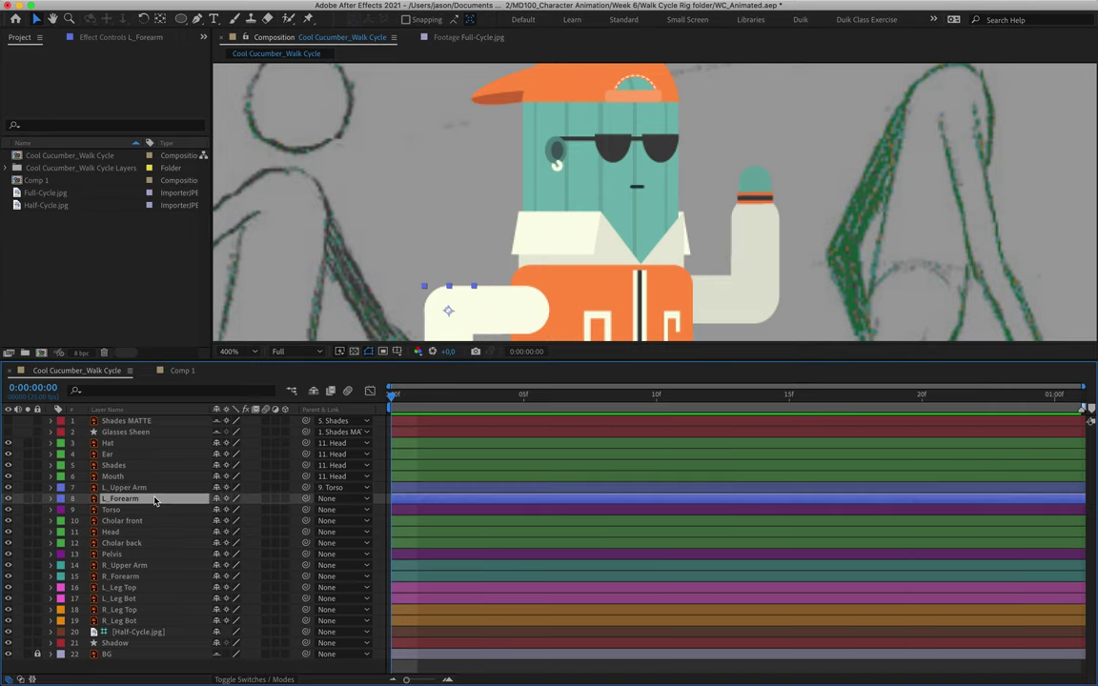
- Parent the L_Forearm layer to L_Upper Arm and the Torso layer to Pelvis
{"action": "left_click_drag", "start_coordinate": [305, 499], "coordinate": [134, 491]}
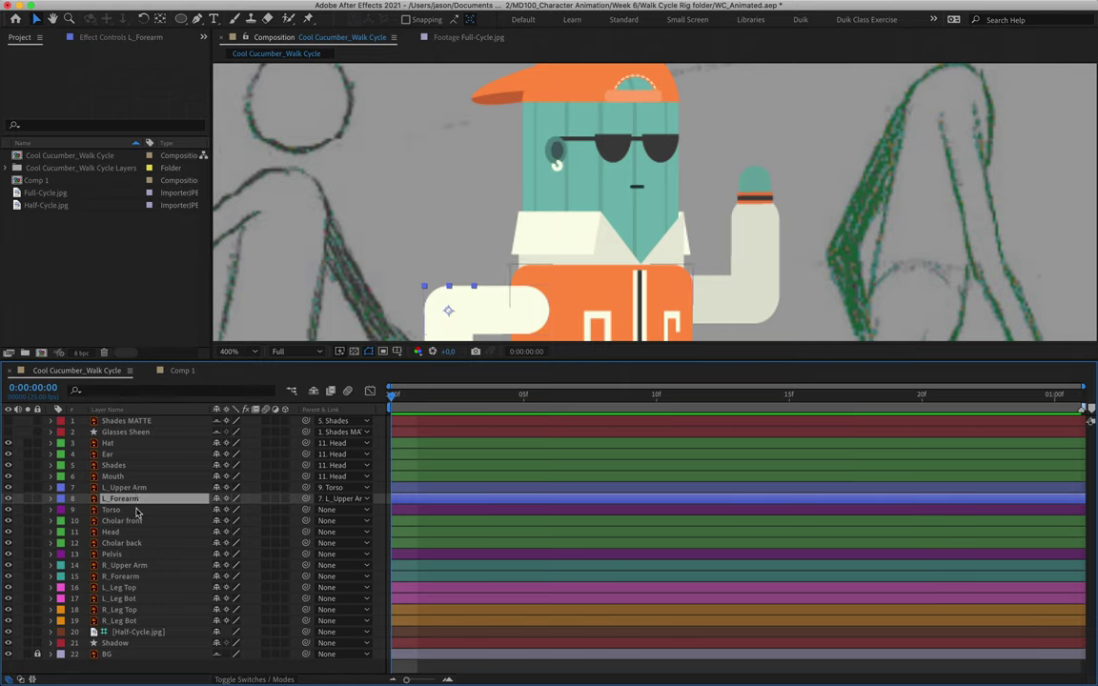
{"action": "left_click", "coordinate": [138, 512]}
{"action": "key", "text": "h"}
{"action": "scroll", "coordinate": [564, 248], "scroll_direction": "down", "scroll_amount": 5}
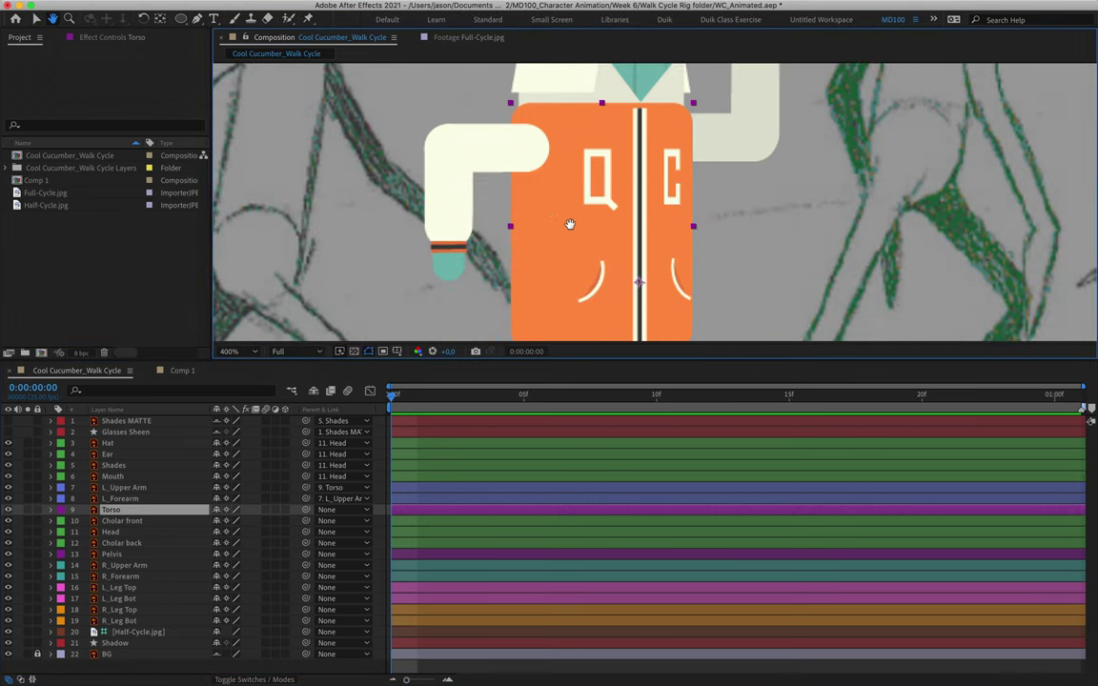
{"action": "key", "text": "v"}
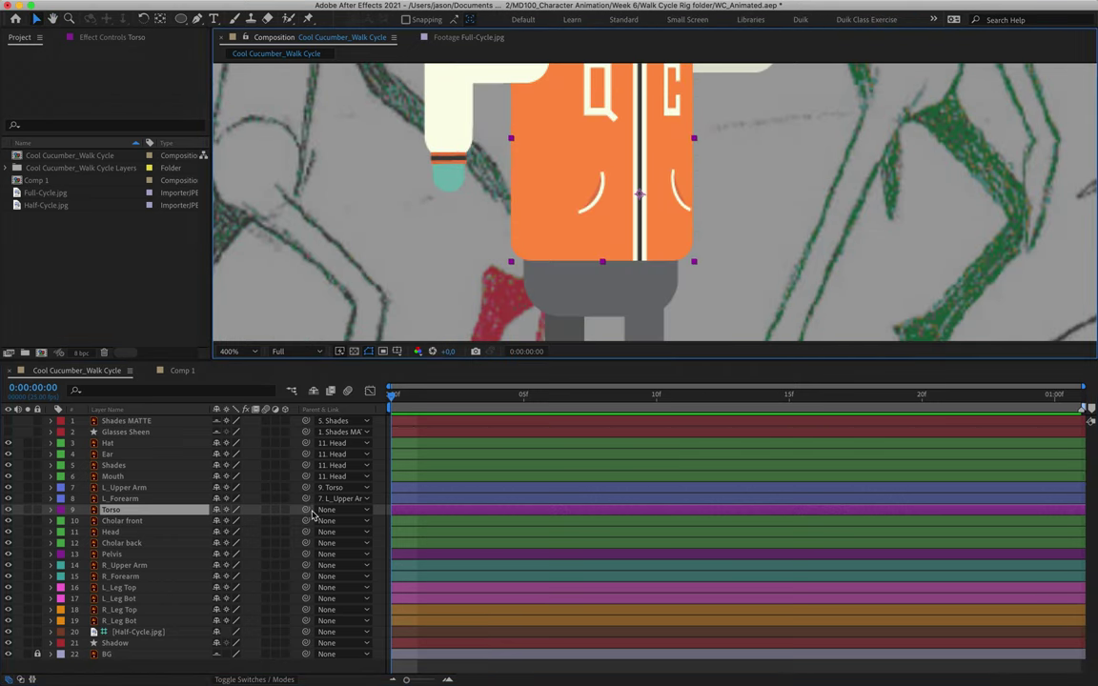
{"action": "left_click_drag", "start_coordinate": [306, 510], "coordinate": [141, 557]}
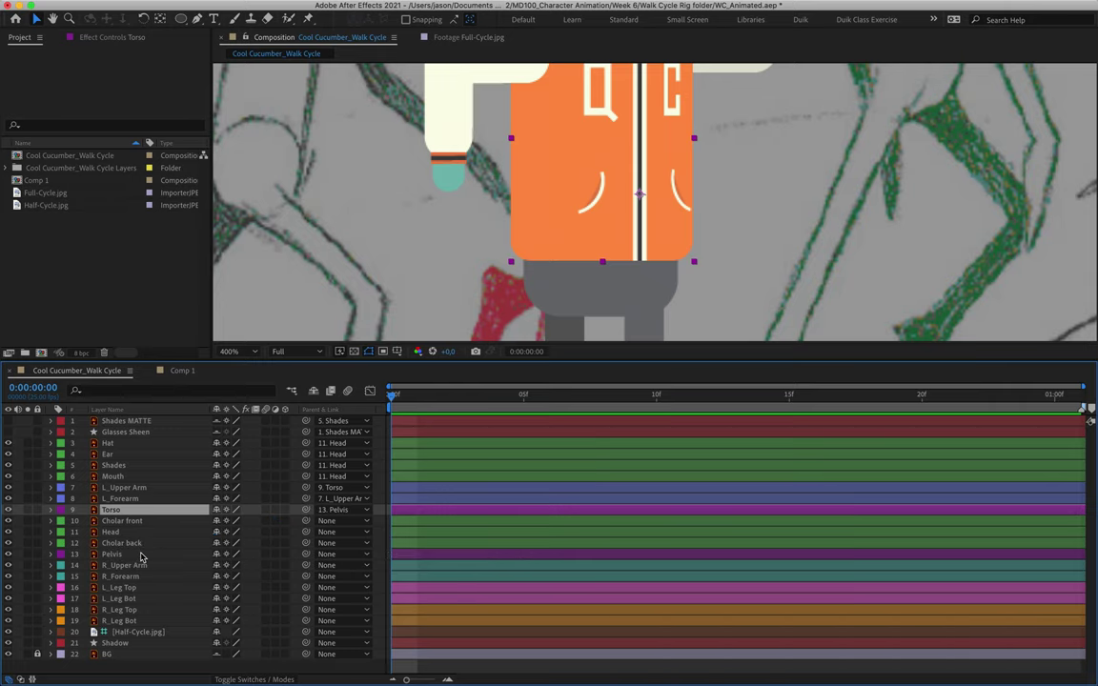
- Parent the Cholar front and Cholar back layers to Head, and the Head layer to Torso
{"action": "left_click", "coordinate": [124, 520]}
{"action": "left_click_drag", "start_coordinate": [468, 299], "coordinate": [235, 520]}
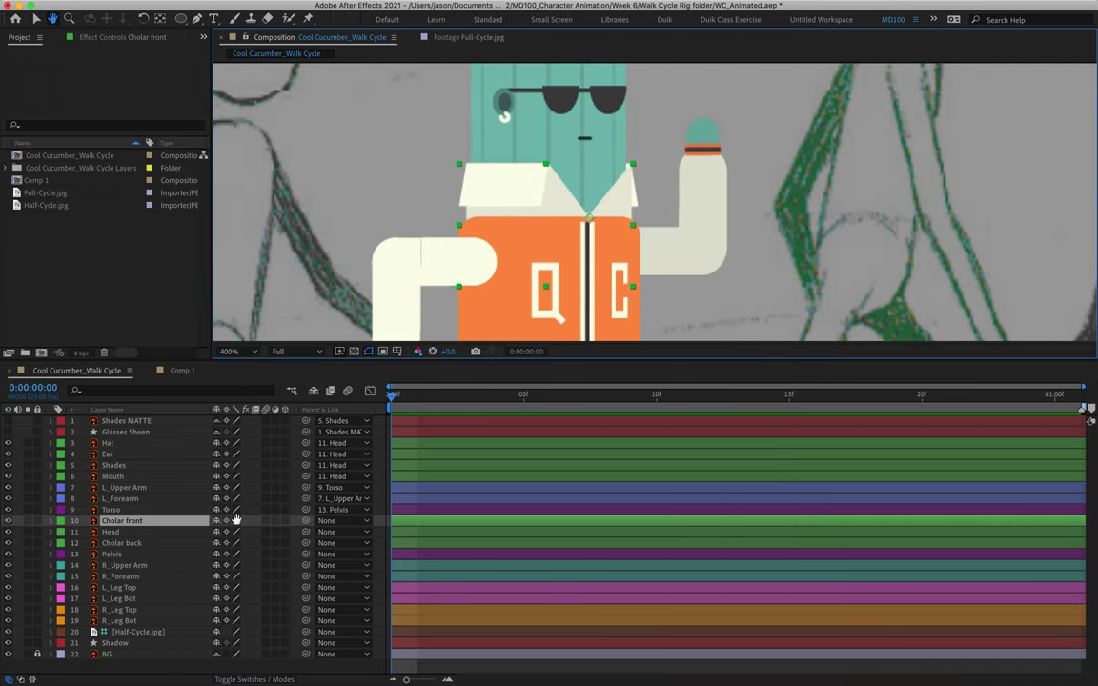
{"action": "left_click_drag", "start_coordinate": [306, 520], "coordinate": [136, 538]}
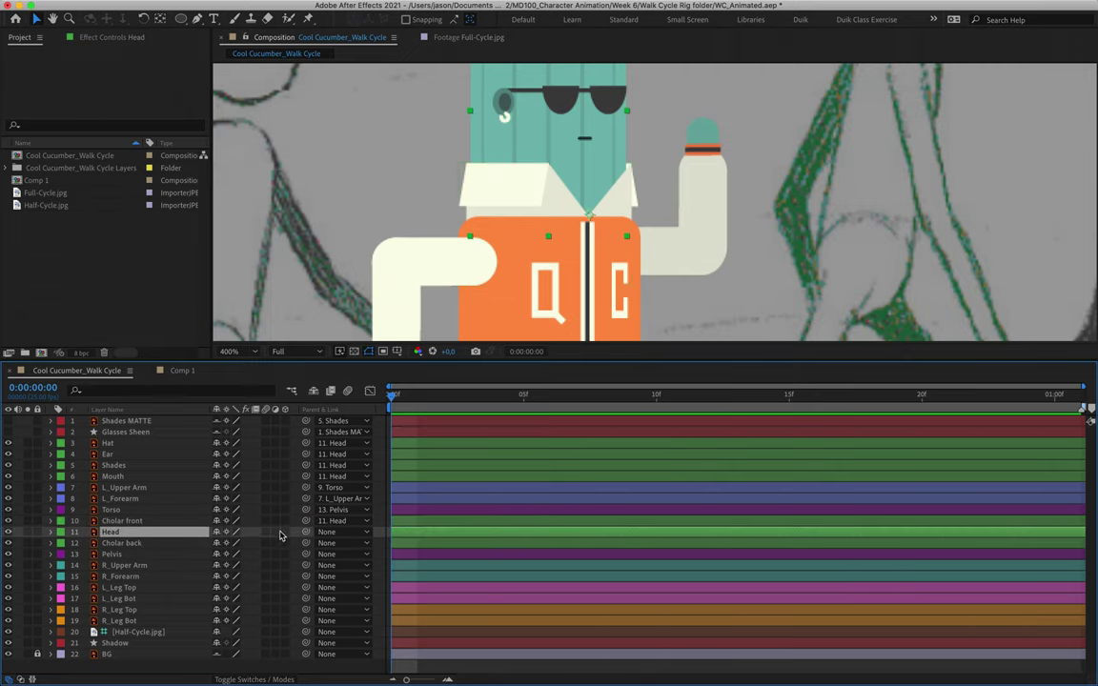
{"action": "left_click_drag", "start_coordinate": [306, 531], "coordinate": [122, 513]}
{"action": "left_click", "coordinate": [122, 542]}
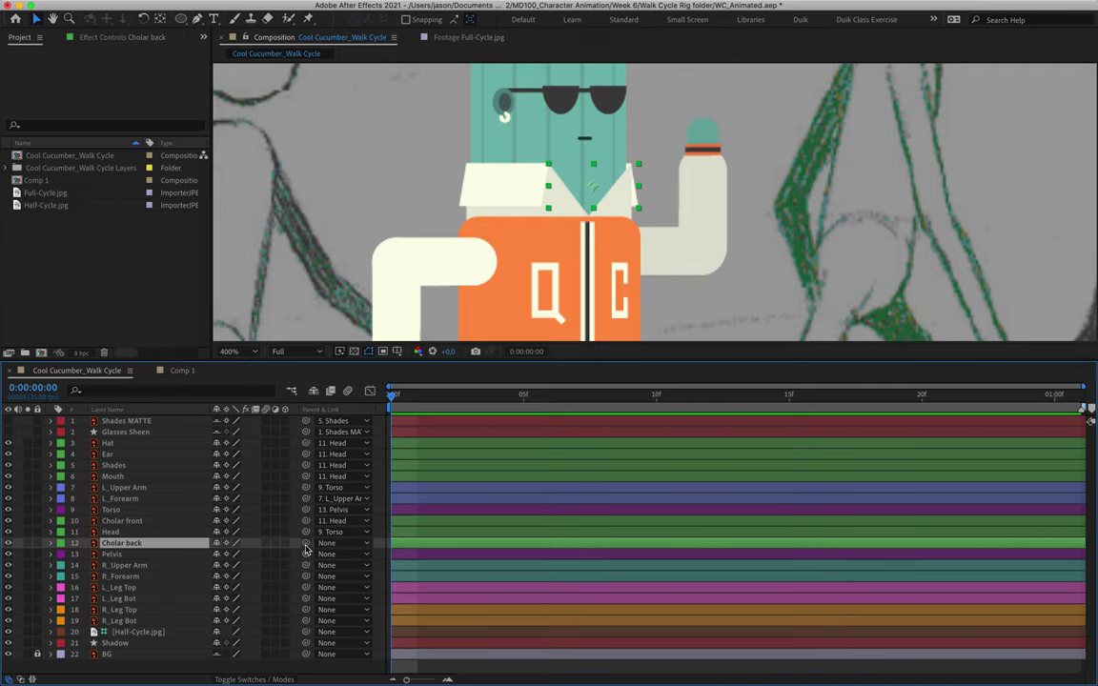
{"action": "left_click_drag", "start_coordinate": [306, 542], "coordinate": [158, 534]}
{"action": "left_click", "coordinate": [154, 555]}
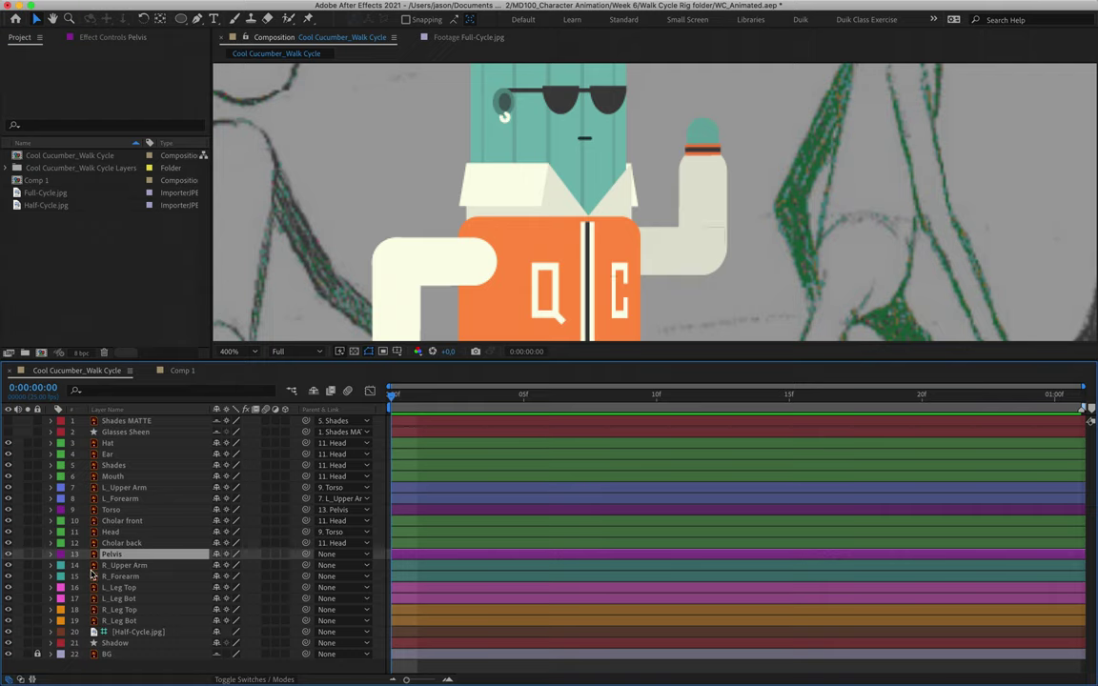
- Parent the R_Upper Arm layer to Torso and the R_Forearm layer to R_Upper Arm
{"action": "left_click", "coordinate": [128, 567]}
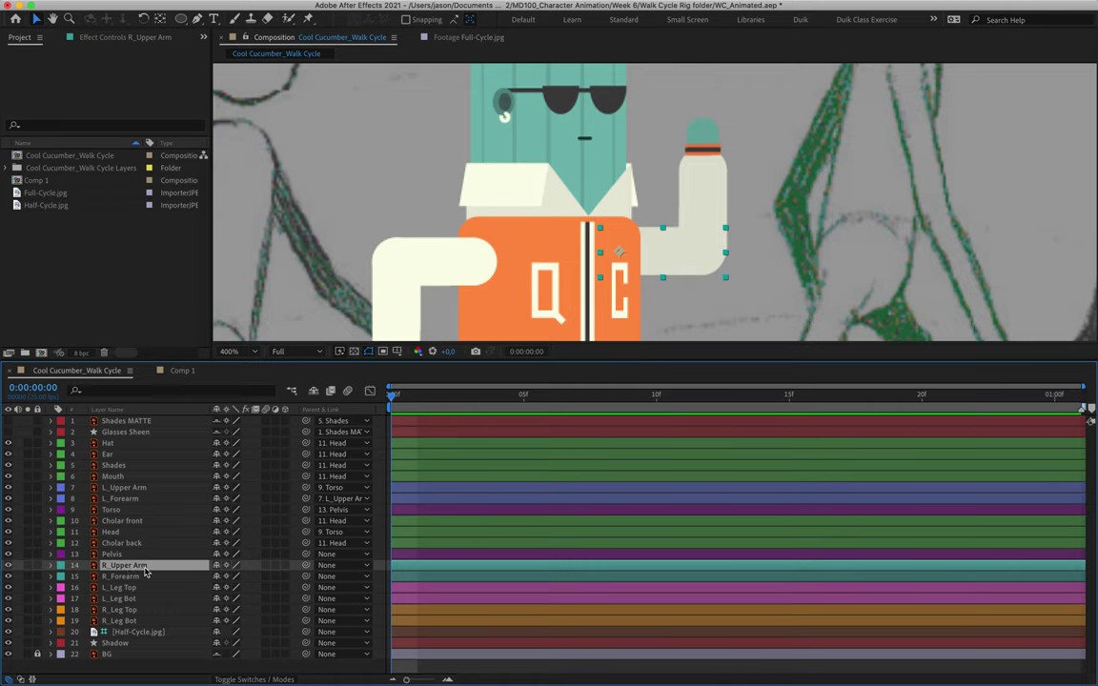
{"action": "left_click_drag", "start_coordinate": [303, 565], "coordinate": [162, 515]}
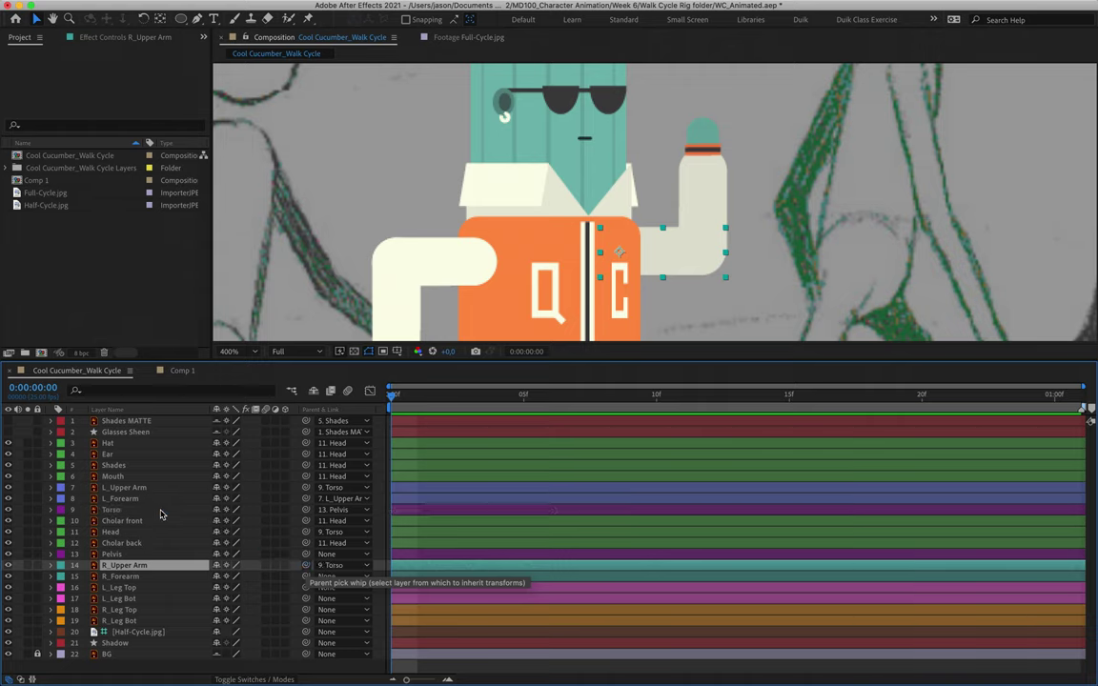
{"action": "left_click", "coordinate": [156, 578]}
{"action": "left_click_drag", "start_coordinate": [305, 576], "coordinate": [160, 569]}
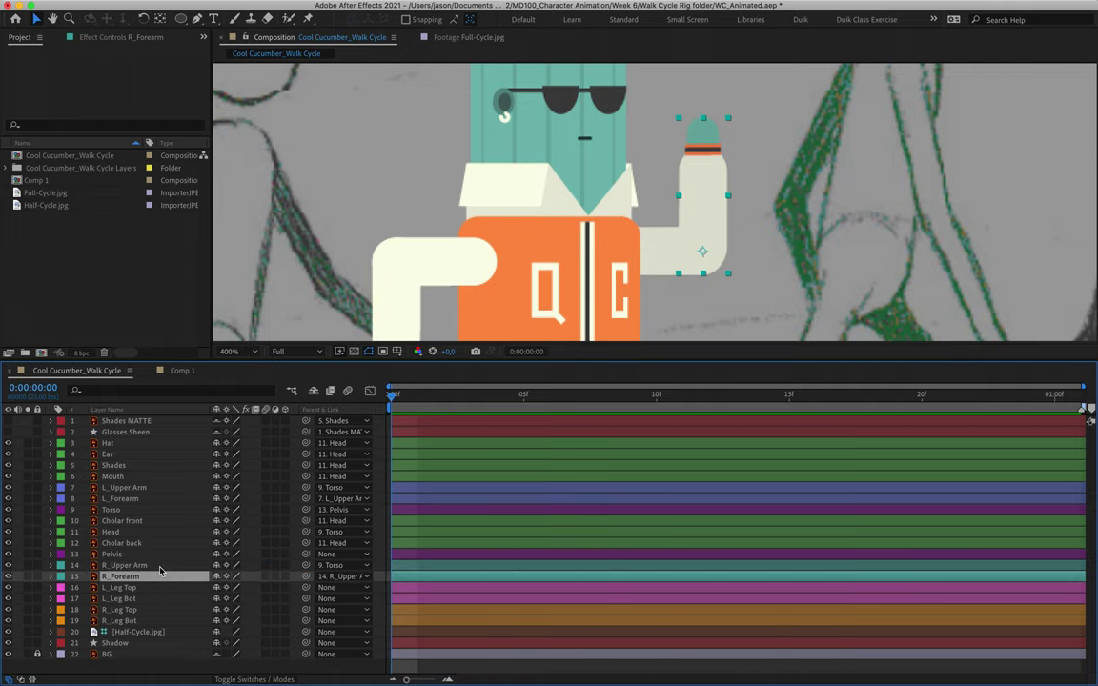
- Parent the L_Leg Top layer to Pelvis and the L_Leg Bot layer to L_Leg Top
{"action": "left_click", "coordinate": [152, 587]}
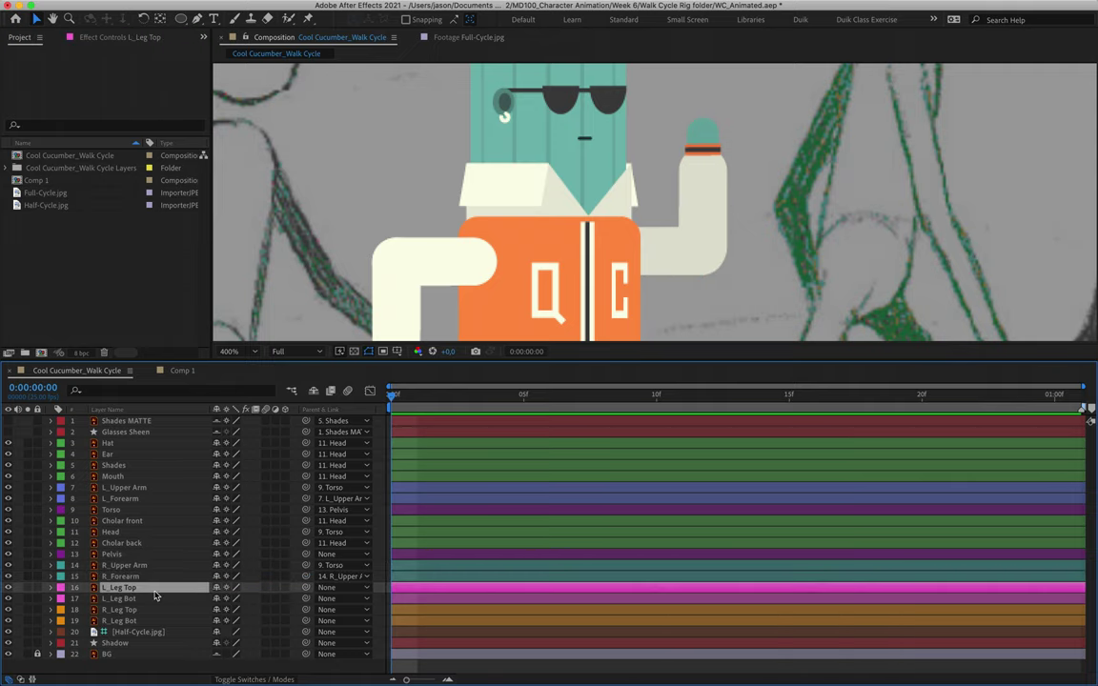
{"action": "scroll", "coordinate": [615, 324], "scroll_direction": "down", "scroll_amount": 10}
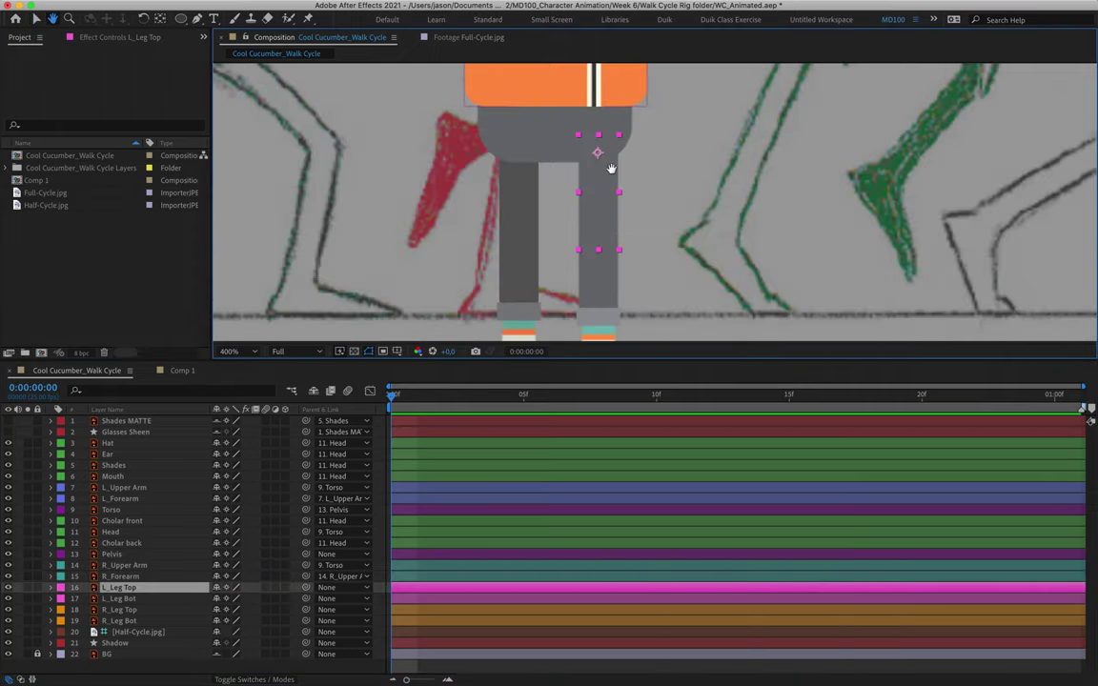
{"action": "left_click_drag", "start_coordinate": [306, 587], "coordinate": [173, 560]}
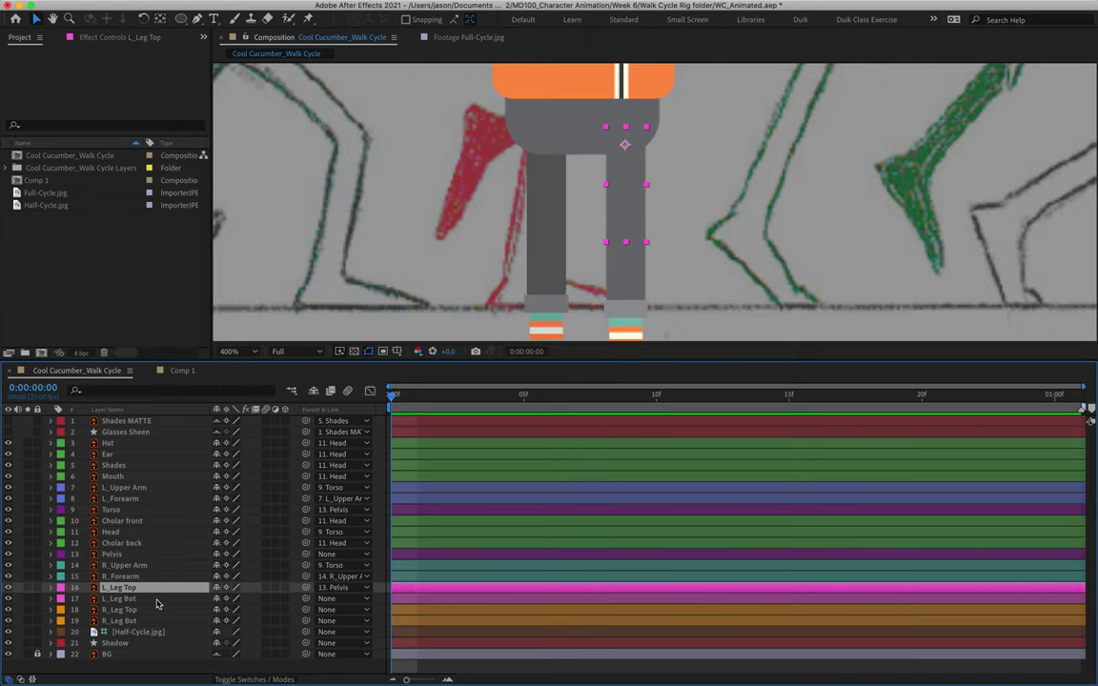
{"action": "left_click", "coordinate": [157, 600]}
{"action": "left_click_drag", "start_coordinate": [306, 598], "coordinate": [161, 589]}
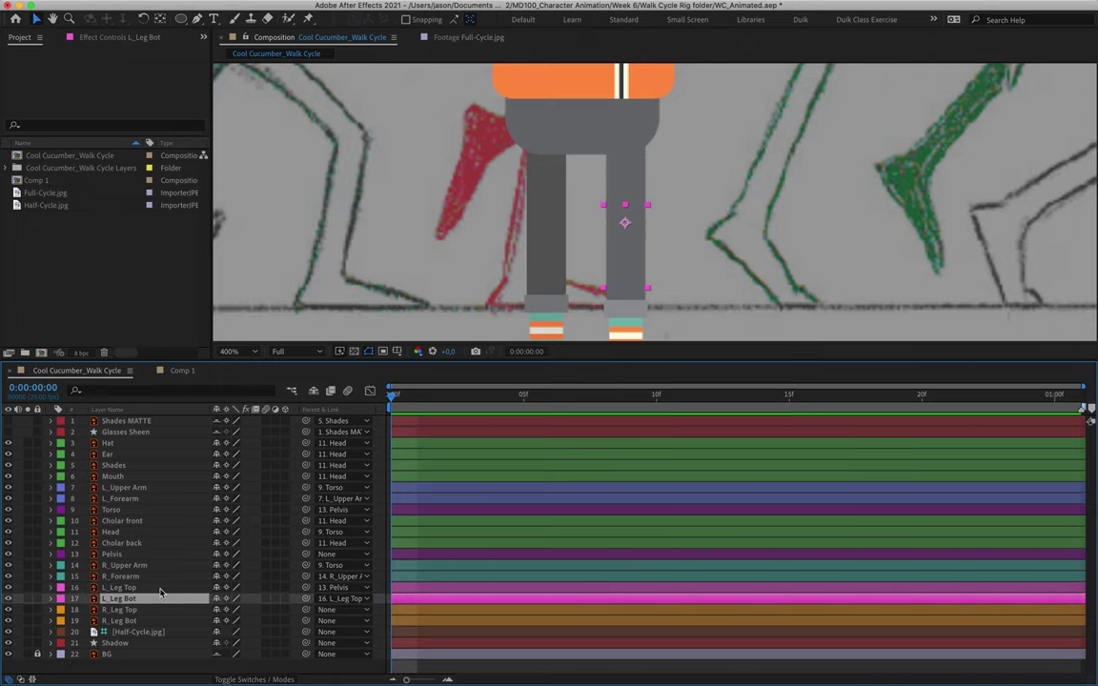
{"action": "left_click", "coordinate": [157, 588]}
- Parent the R_Leg Top layer to Pelvis and the R_Leg Bot layer to R_Leg Top
{"action": "left_click", "coordinate": [160, 609]}
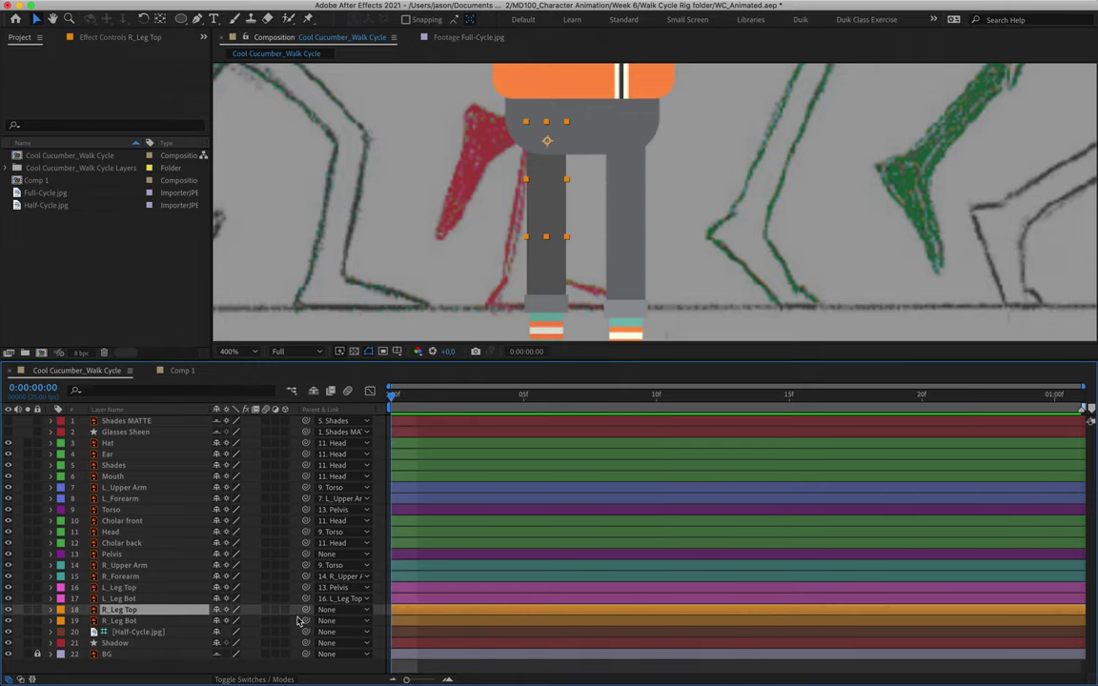
{"action": "left_click_drag", "start_coordinate": [306, 610], "coordinate": [126, 560]}
{"action": "left_click", "coordinate": [138, 621]}
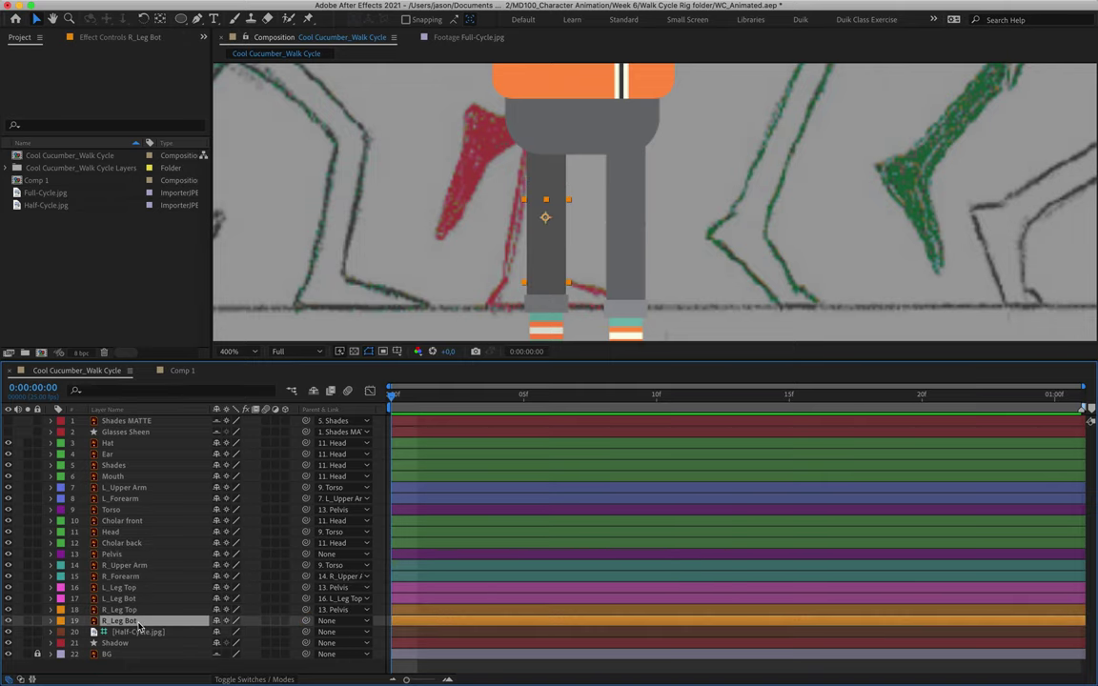
{"action": "left_click_drag", "start_coordinate": [306, 621], "coordinate": [158, 611]}
{"action": "scroll", "coordinate": [699, 211], "scroll_direction": "down", "scroll_amount": 4}
{"action": "left_click_drag", "start_coordinate": [680, 204], "coordinate": [679, 194]}
{"action": "key", "text": "v"}
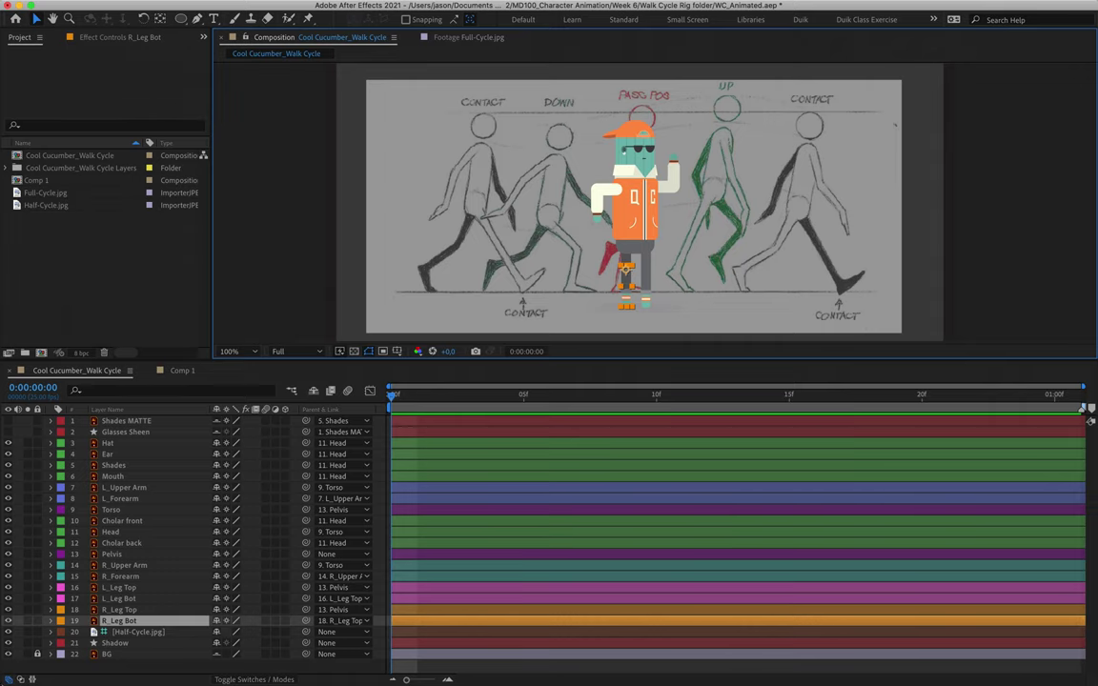
- Hide the Shadow layer and select the Half-Cycle.jpg reference layer
{"action": "left_click", "coordinate": [113, 642]}
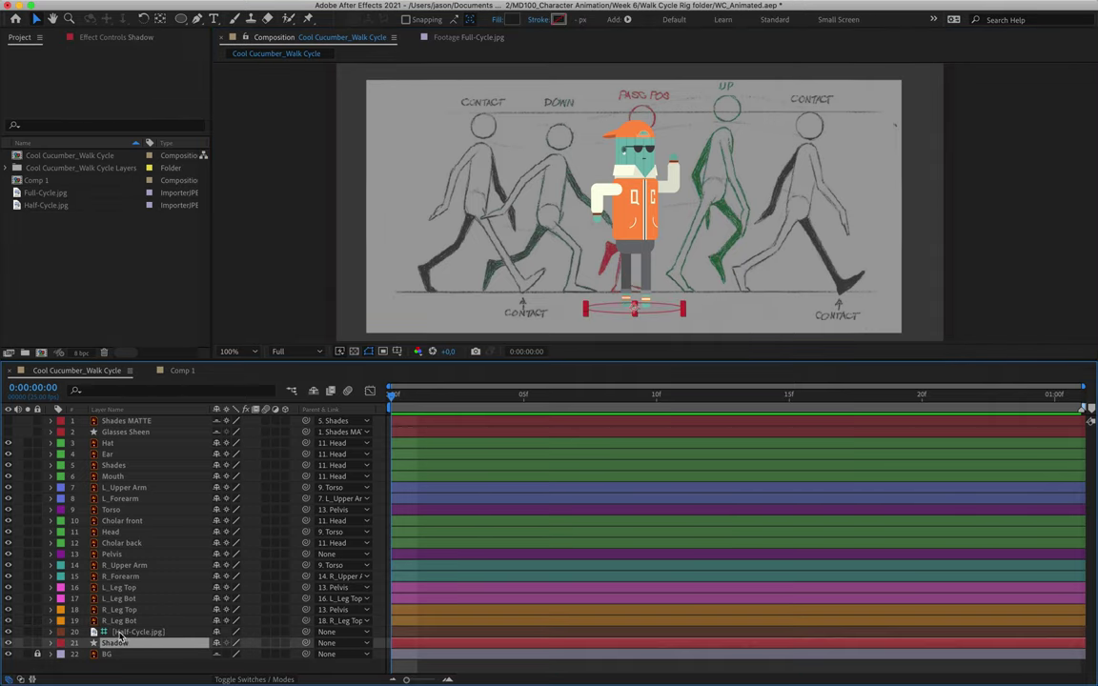
{"action": "left_click", "coordinate": [8, 644]}
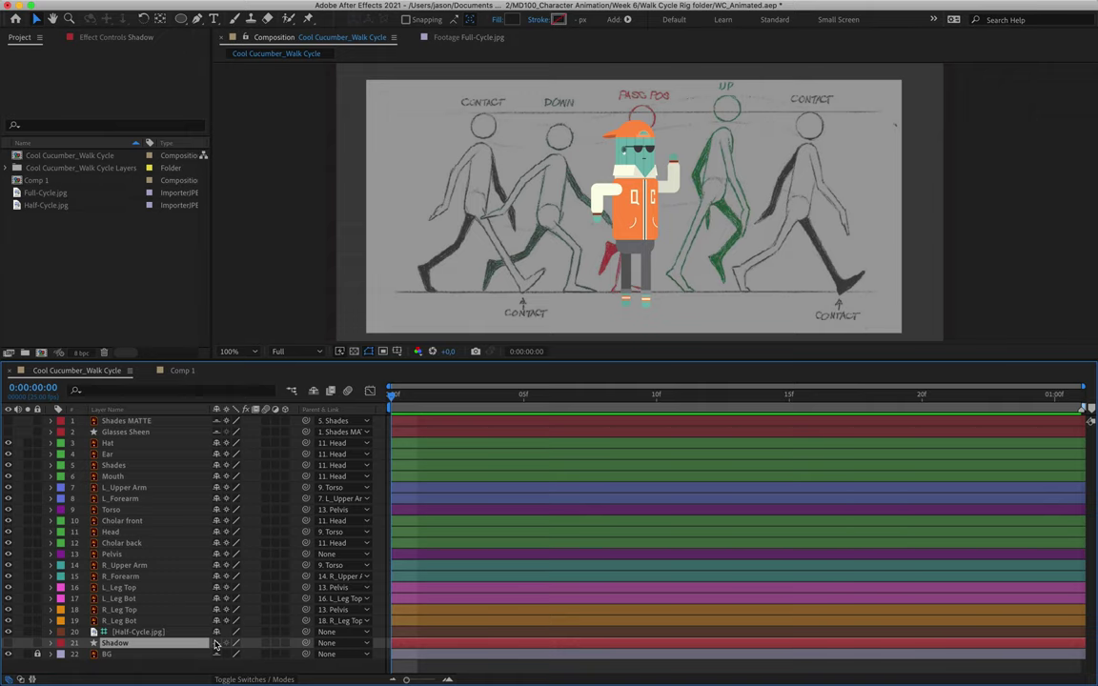
{"action": "left_click", "coordinate": [141, 632]}
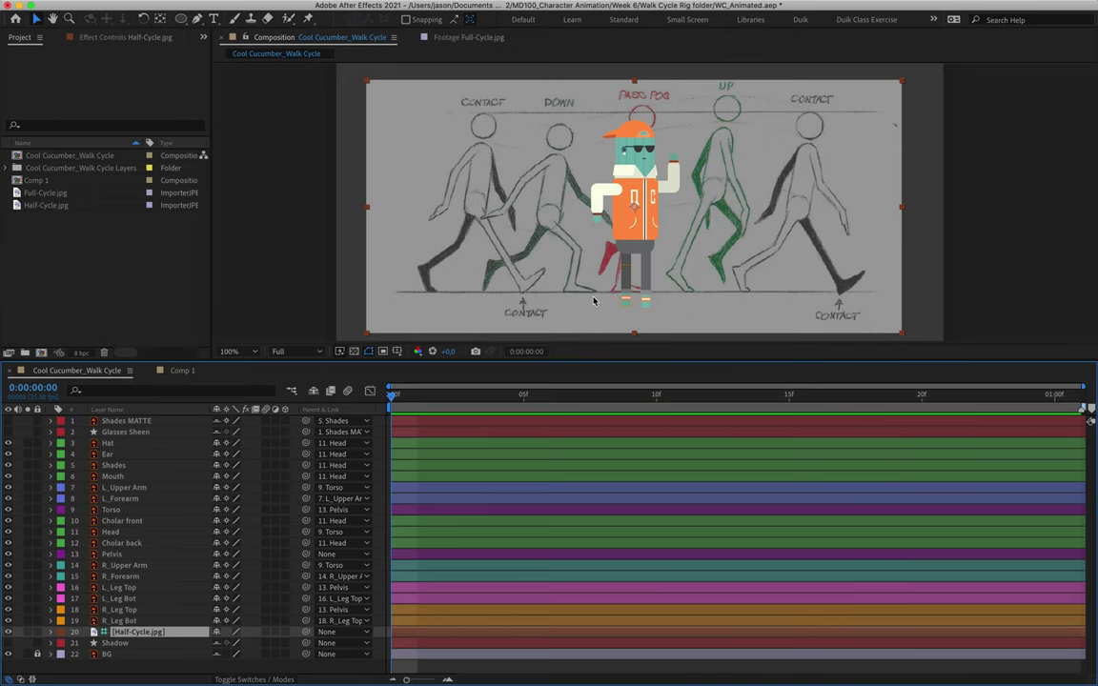
- Examine the pose timing in the Full-Cycle.jpg footage, then return to the walk cycle composition and move the playhead to frame 1
{"action": "left_click", "coordinate": [440, 39]}
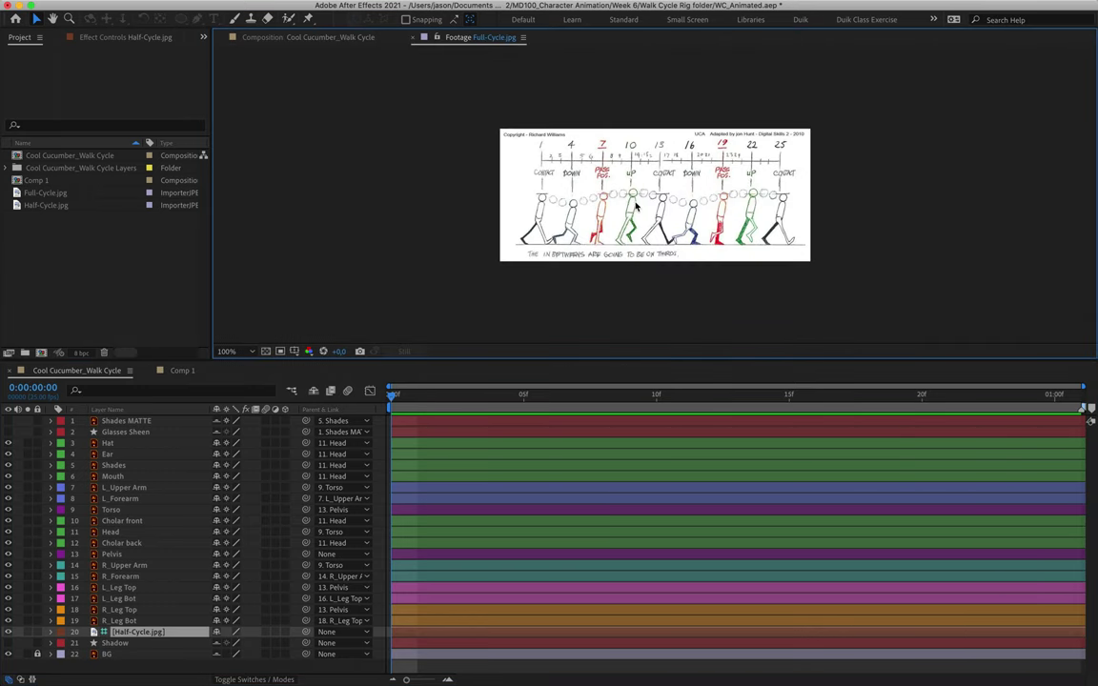
{"action": "key", "text": "period"}
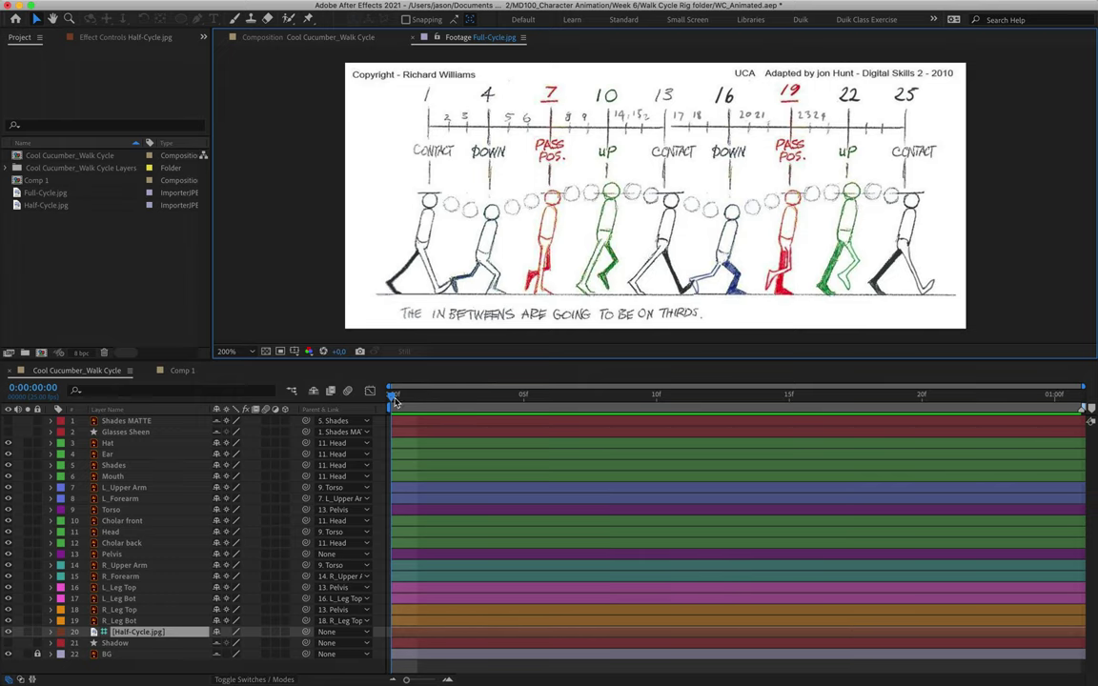
{"action": "left_click", "coordinate": [362, 367]}
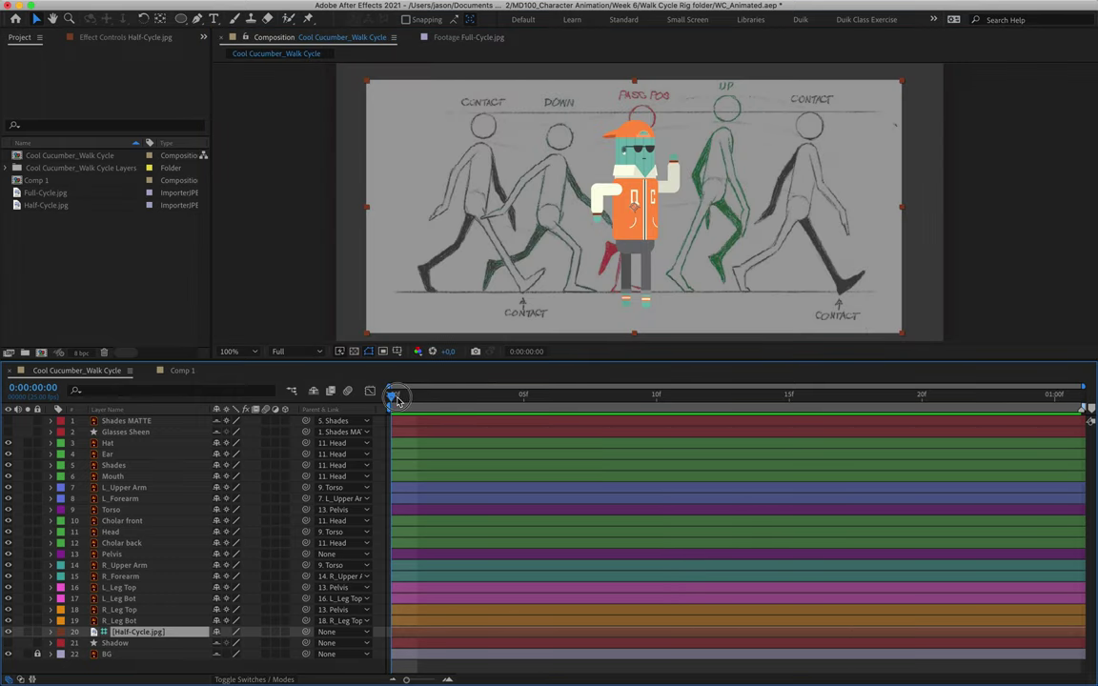
{"action": "left_click_drag", "start_coordinate": [398, 400], "coordinate": [421, 399]}
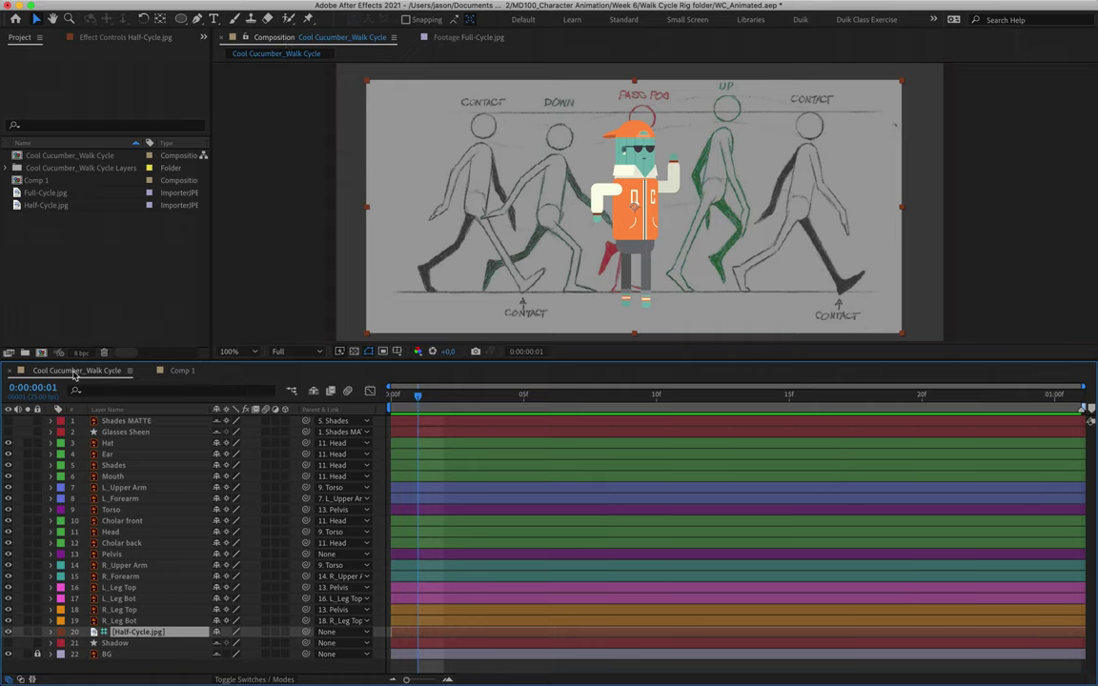
- Open a second viewer for the Cool Cucumber_Walk Cycle composition and set its magnification to 100%
{"action": "left_click", "coordinate": [320, 38]}
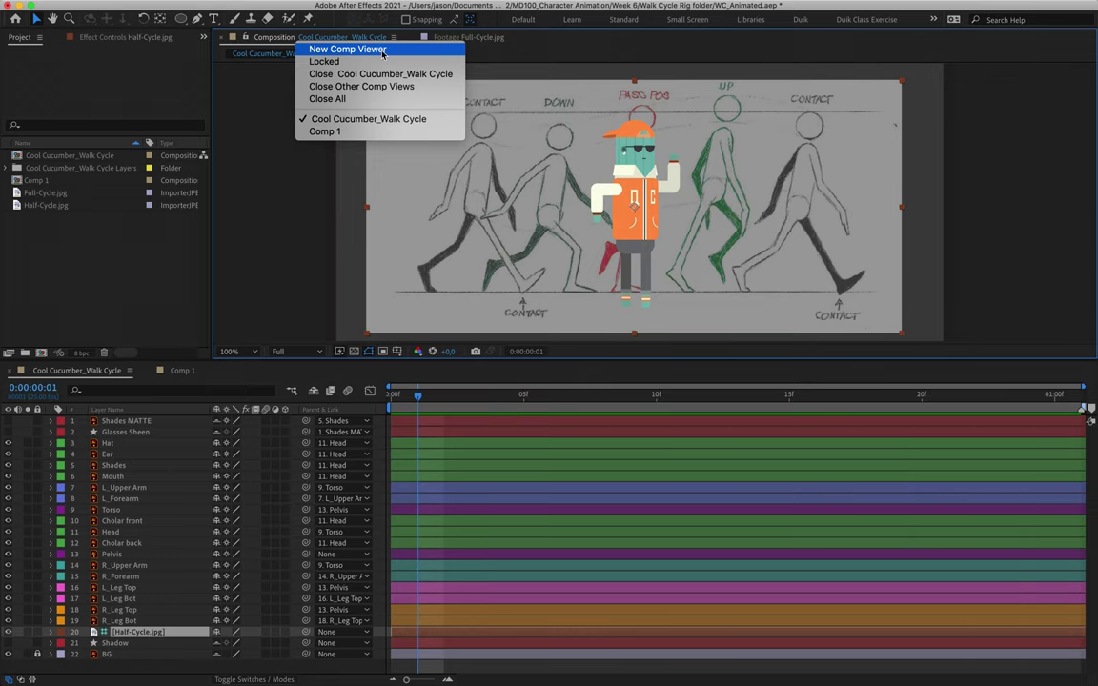
{"action": "left_click", "coordinate": [382, 51]}
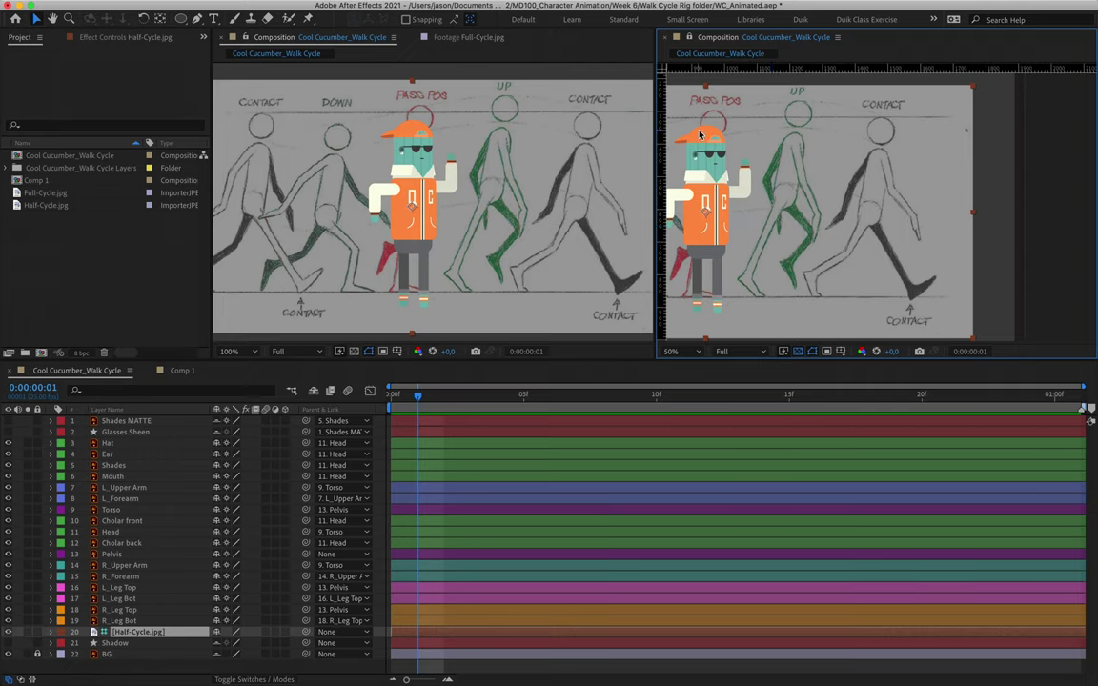
{"action": "key", "text": "slash"}
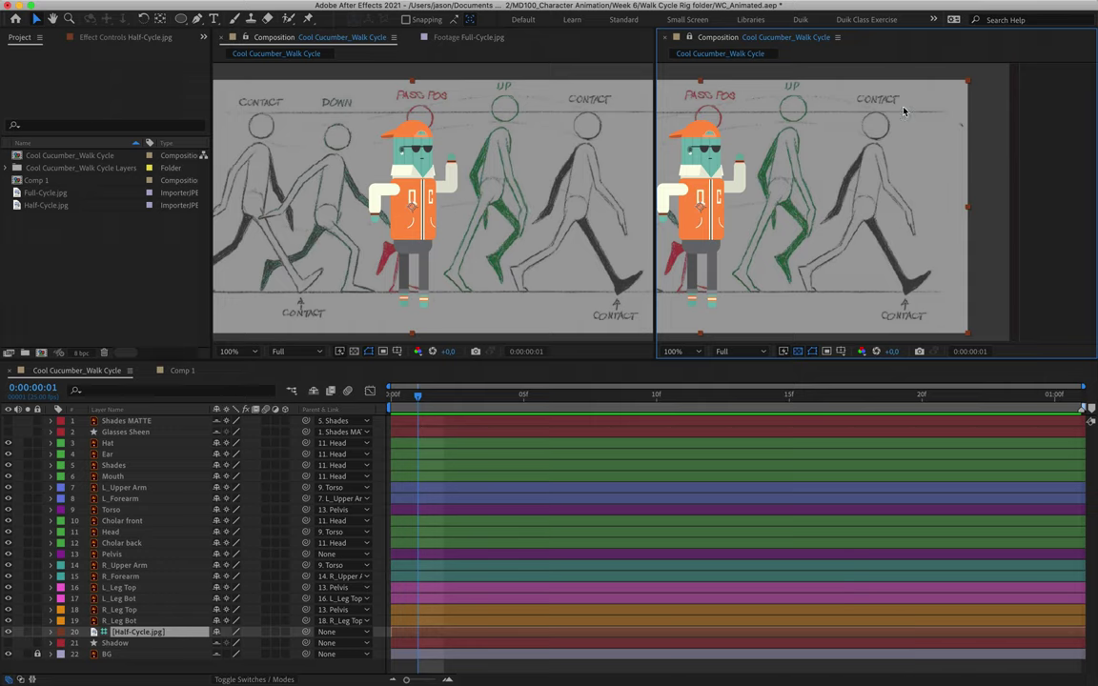
- Lock the second viewer to Comp 1 and return the first viewer to Cool Cucumber_Walk Cycle
{"action": "left_click", "coordinate": [690, 38]}
{"action": "left_click", "coordinate": [181, 371]}
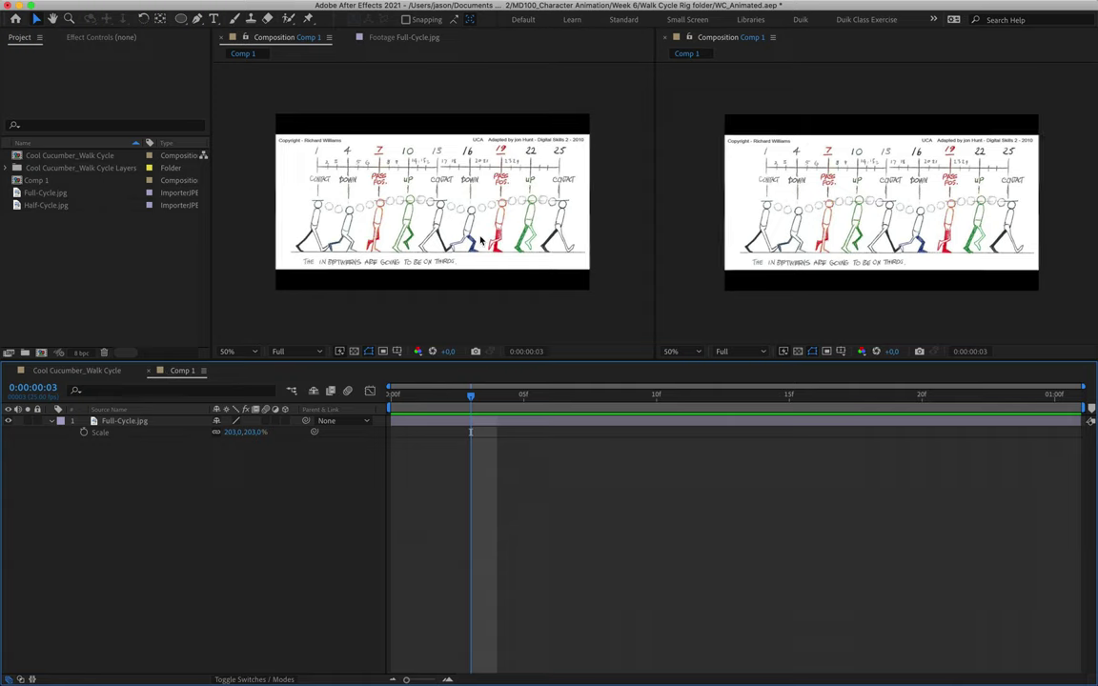
{"action": "left_click", "coordinate": [683, 95]}
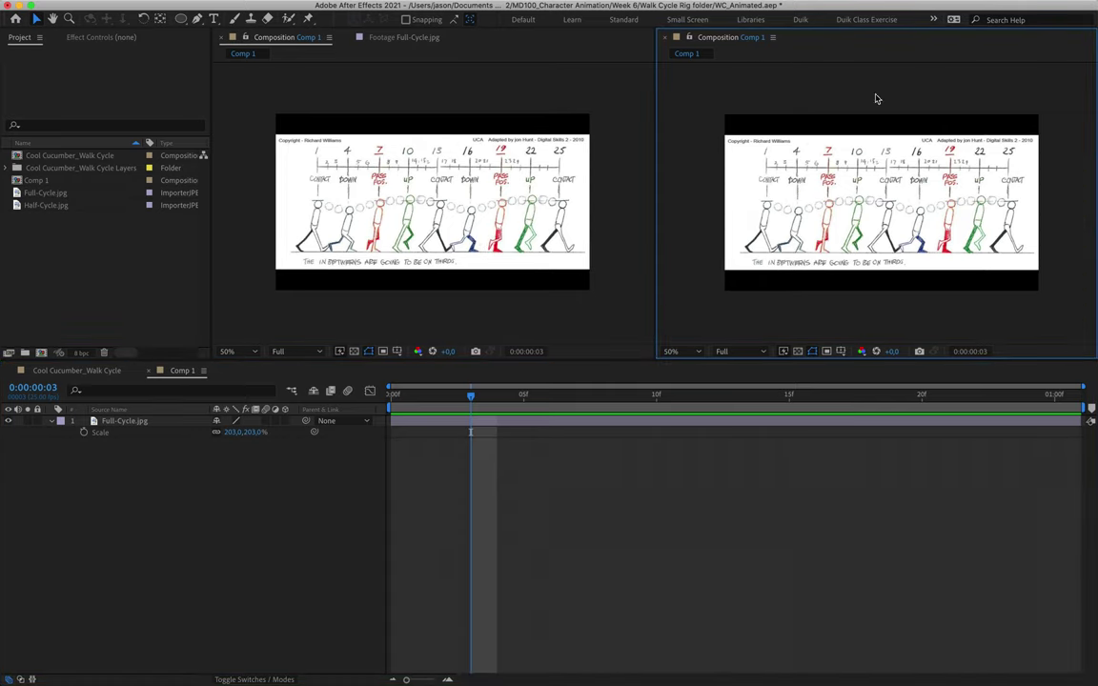
{"action": "left_click", "coordinate": [688, 38]}
{"action": "left_click", "coordinate": [76, 371]}
{"action": "left_click", "coordinate": [832, 85]}
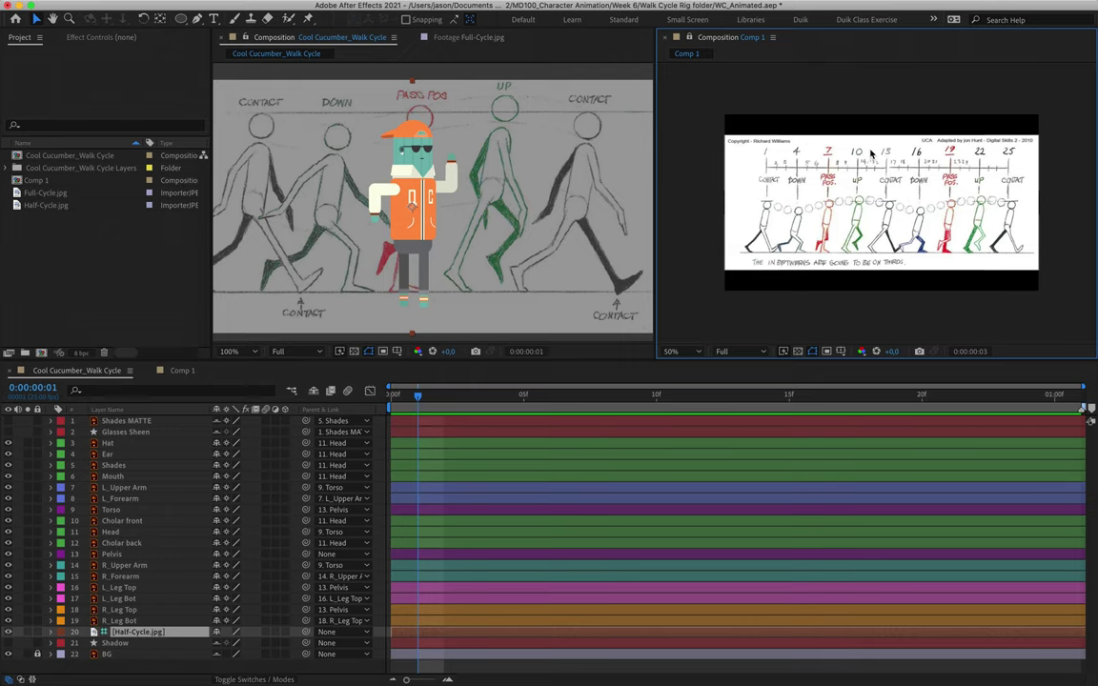
- Add a composition marker at 0:00:00:00 with the comment "Contact"
{"action": "left_click", "coordinate": [125, 431]}
{"action": "left_click", "coordinate": [576, 394]}
{"action": "key", "text": "Home"}
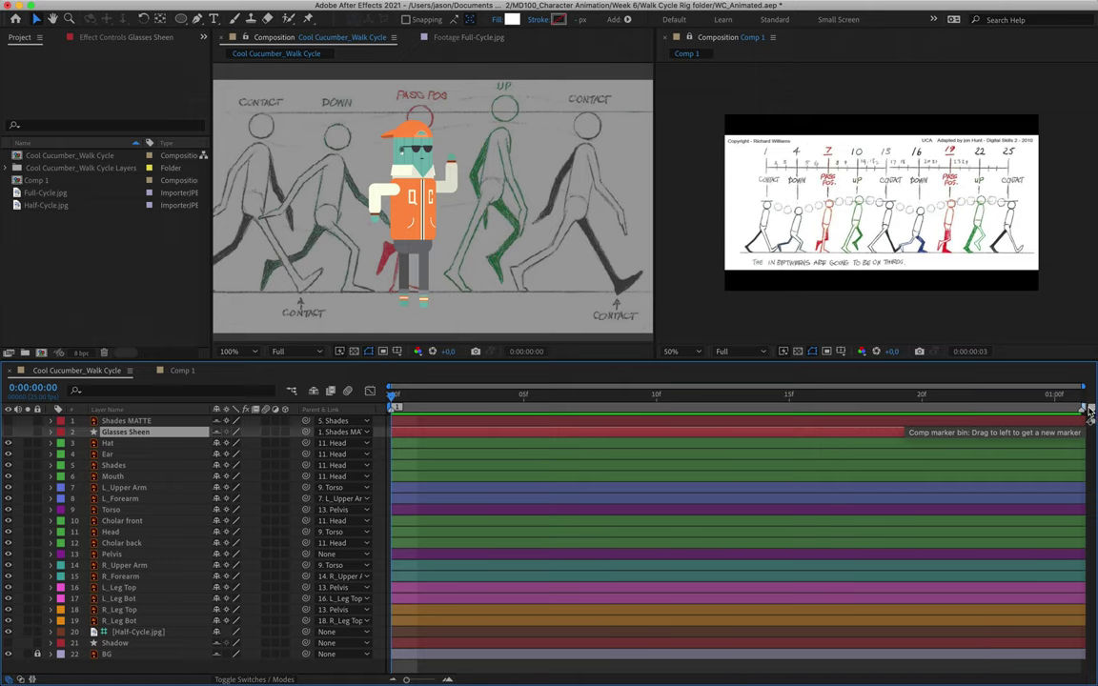
{"action": "mouse_move", "coordinate": [1090, 415]}
{"action": "left_mouse_down"}
{"action": "mouse_move", "coordinate": [437, 421]}
{"action": "mouse_move", "coordinate": [387, 412]}
{"action": "left_mouse_up"}
{"action": "key", "text": "KP_Multiply"}
{"action": "double_click", "coordinate": [392, 407]}
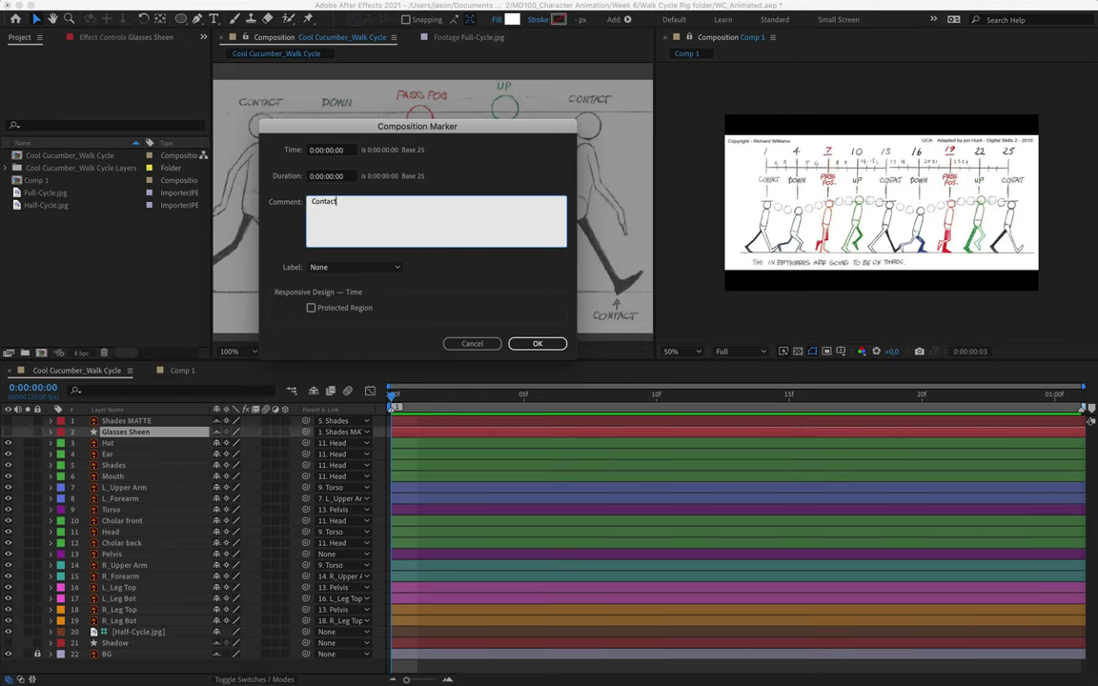
{"action": "left_click", "coordinate": [537, 343]}
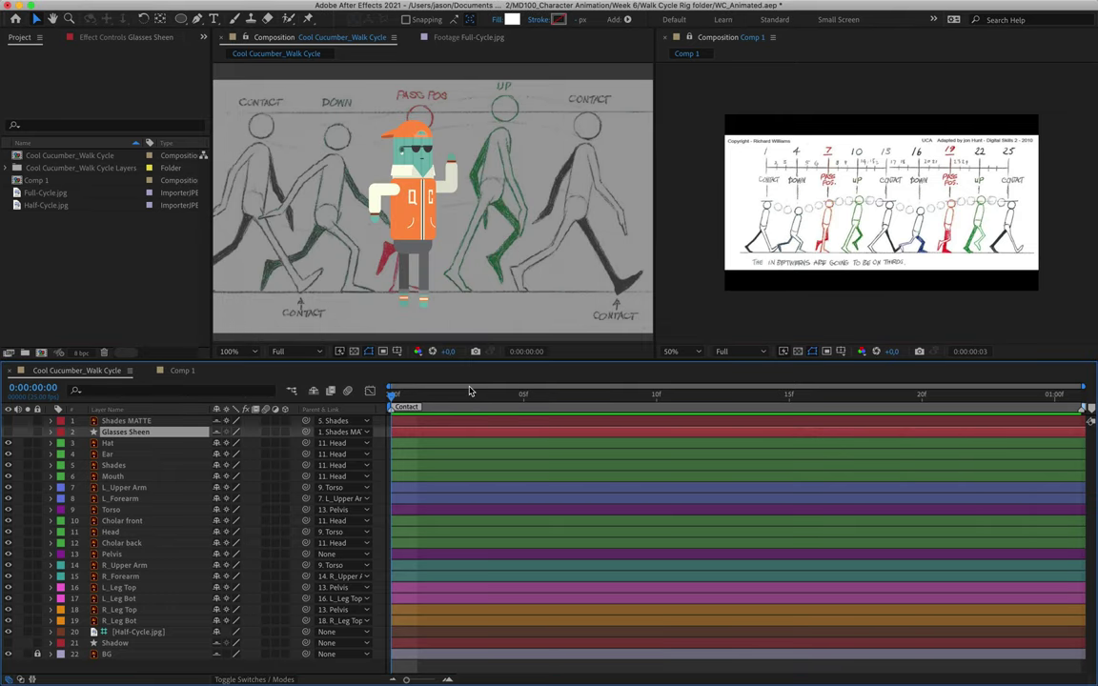
- Add a composition marker at 0:00:00:04 with the comment "Down"
{"action": "key", "text": "Page_Down"}
{"action": "key", "text": "Page_Down"}
{"action": "key", "text": "Page_Down"}
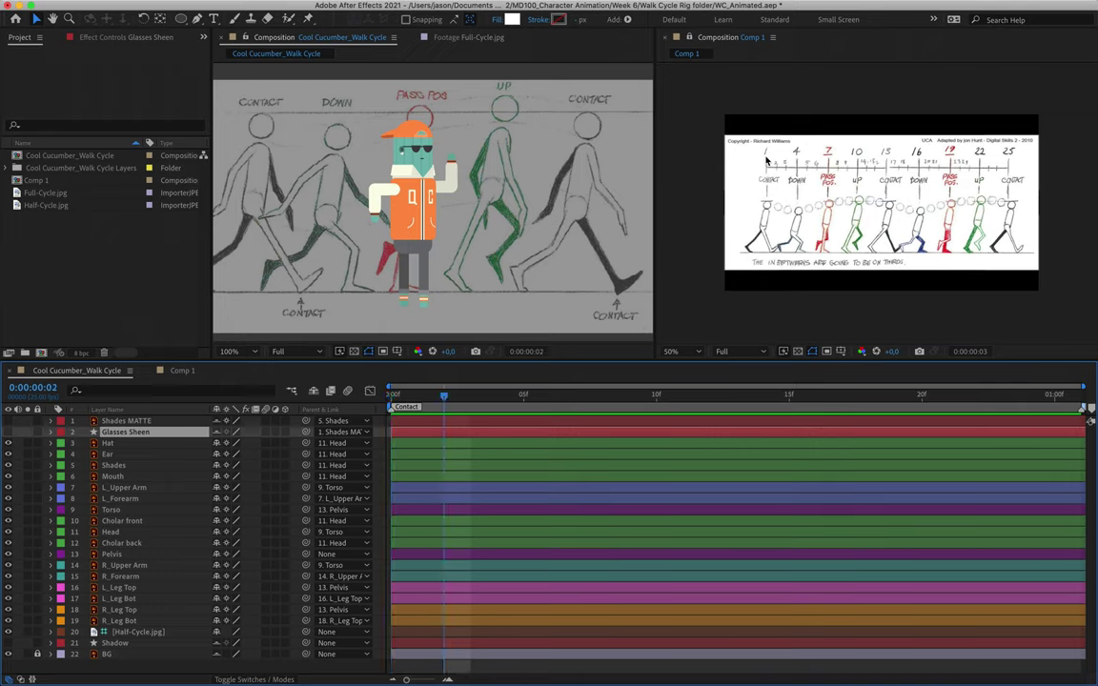
{"action": "key", "text": "Page_Down"}
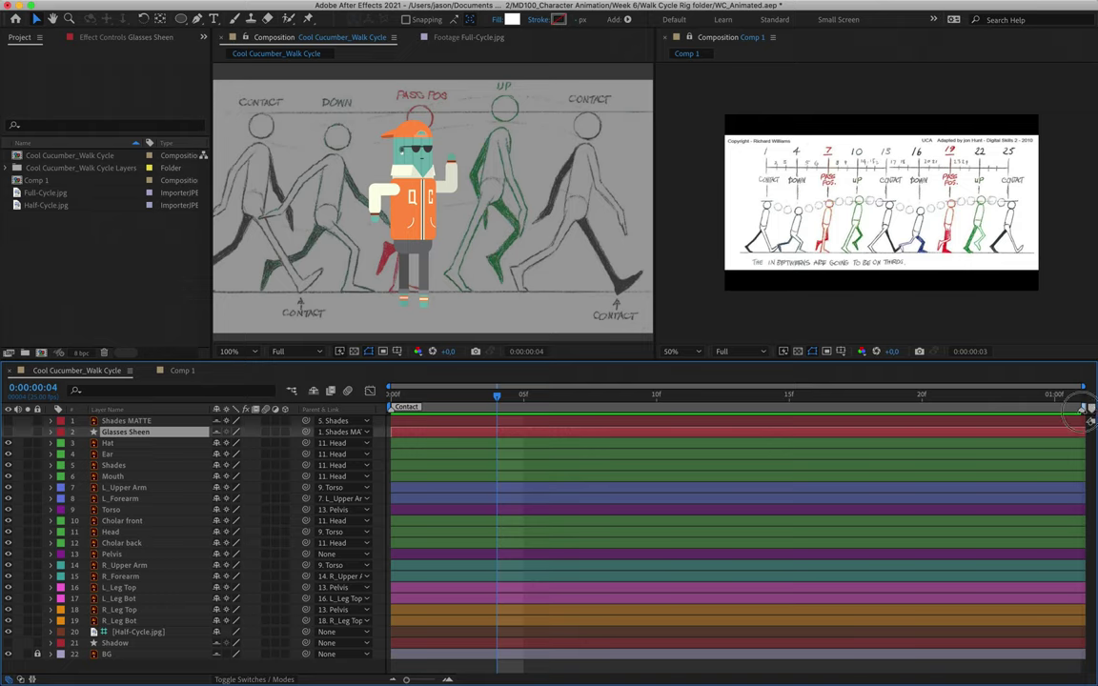
{"action": "left_click", "coordinate": [501, 405]}
{"action": "double_click", "coordinate": [498, 407]}
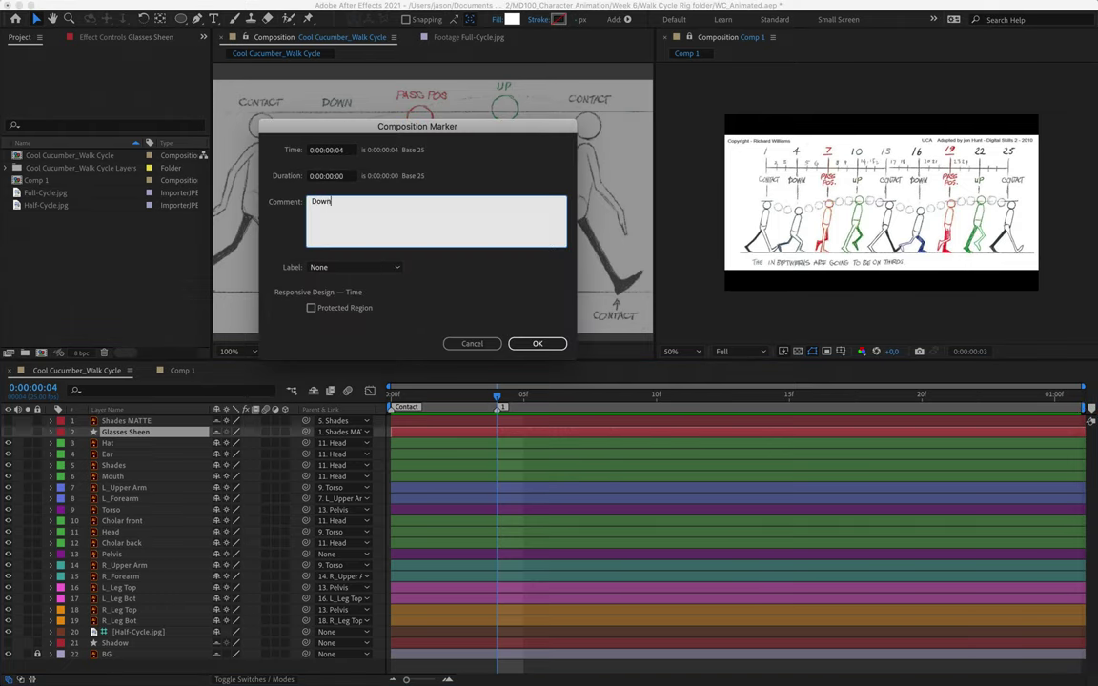
{"action": "type", "text": "Down"}
{"action": "left_click", "coordinate": [536, 343]}
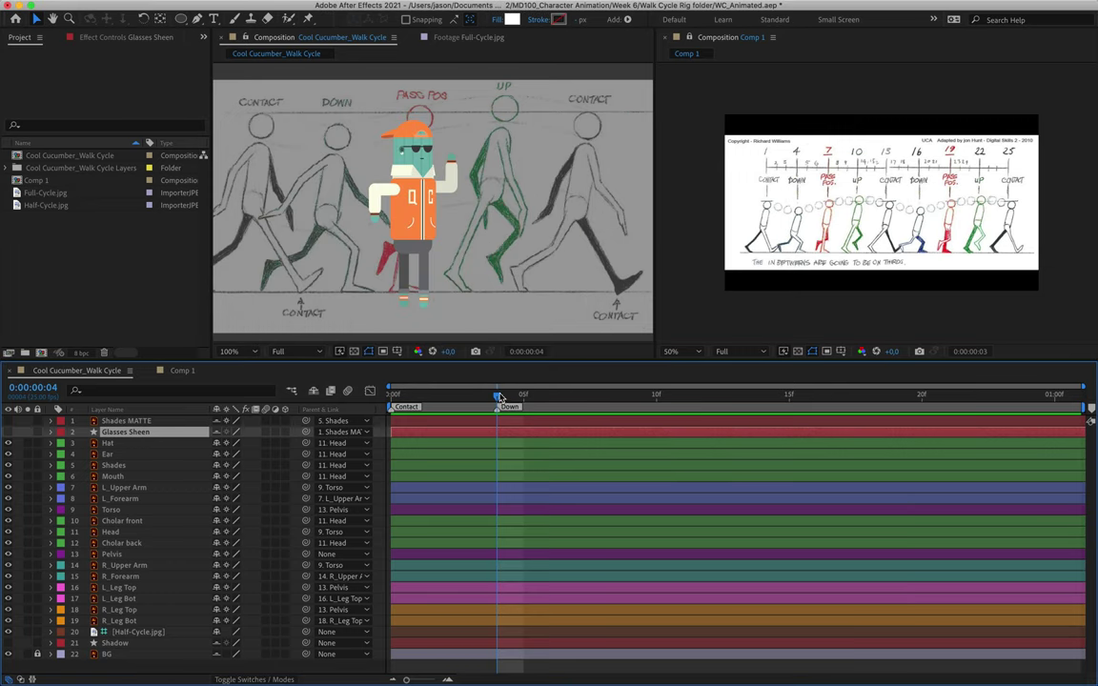
- Add a composition marker at 0:00:00:07 with the comment "Pass"
{"action": "left_click_drag", "start_coordinate": [523, 397], "coordinate": [576, 395]}
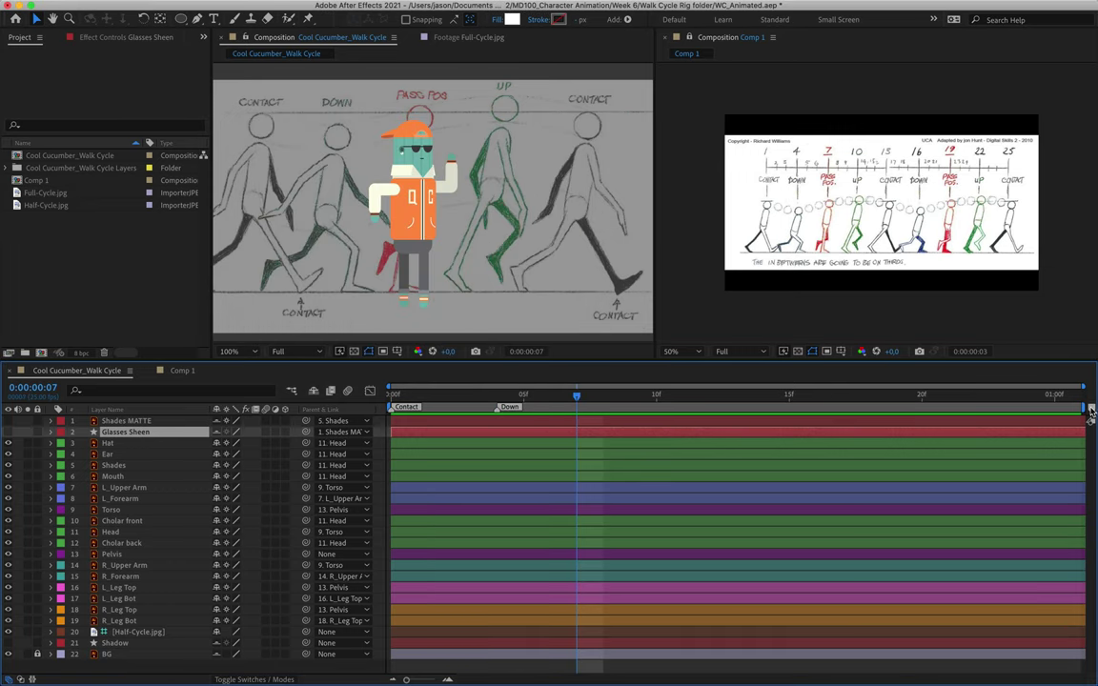
{"action": "left_click_drag", "start_coordinate": [1091, 410], "coordinate": [578, 409]}
{"action": "double_click", "coordinate": [578, 408]}
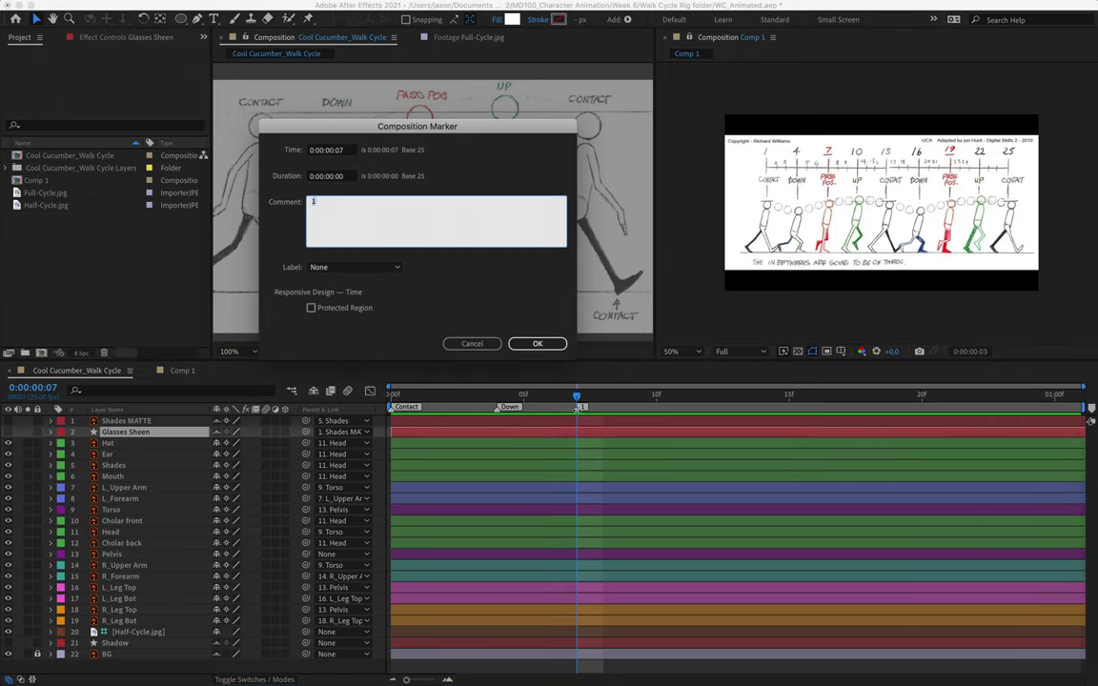
{"action": "left_click", "coordinate": [535, 341]}
- Add a composition marker at 0:00:00:10 with the comment "Up"
{"action": "key", "text": "Page_Down"}
{"action": "key", "text": "Page_Down"}
{"action": "key", "text": "Page_Down"}
{"action": "key", "text": "Page_Down"}
{"action": "key", "text": "Page_Up"}
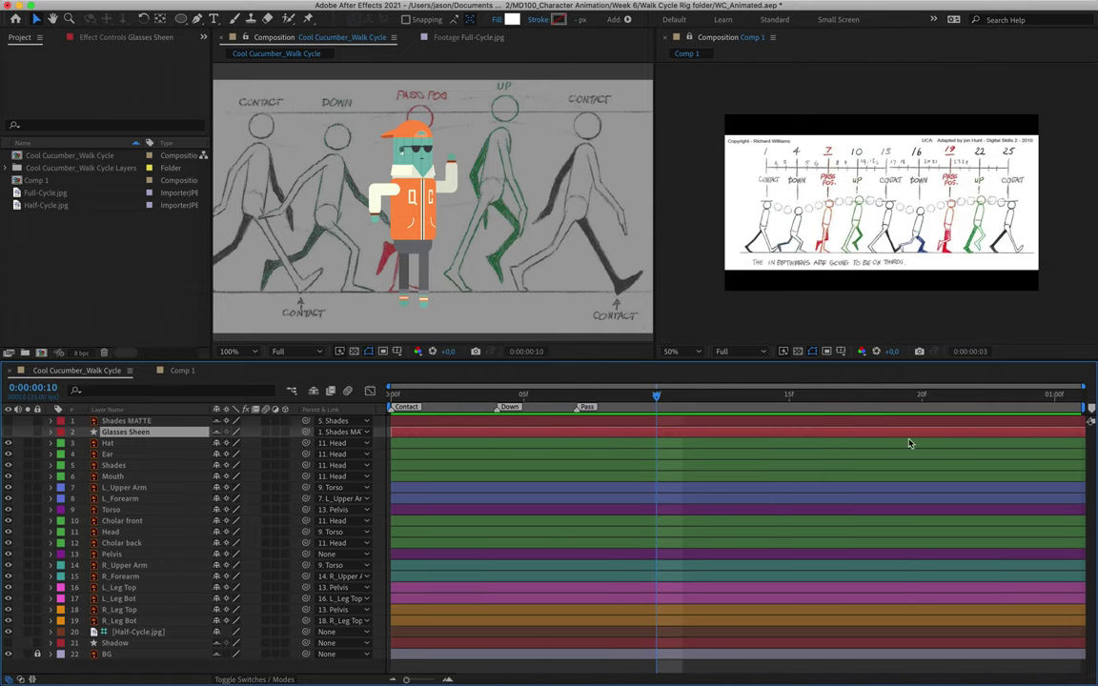
{"action": "left_click", "coordinate": [594, 422]}
{"action": "double_click", "coordinate": [593, 410]}
{"action": "type", "text": "Up"}
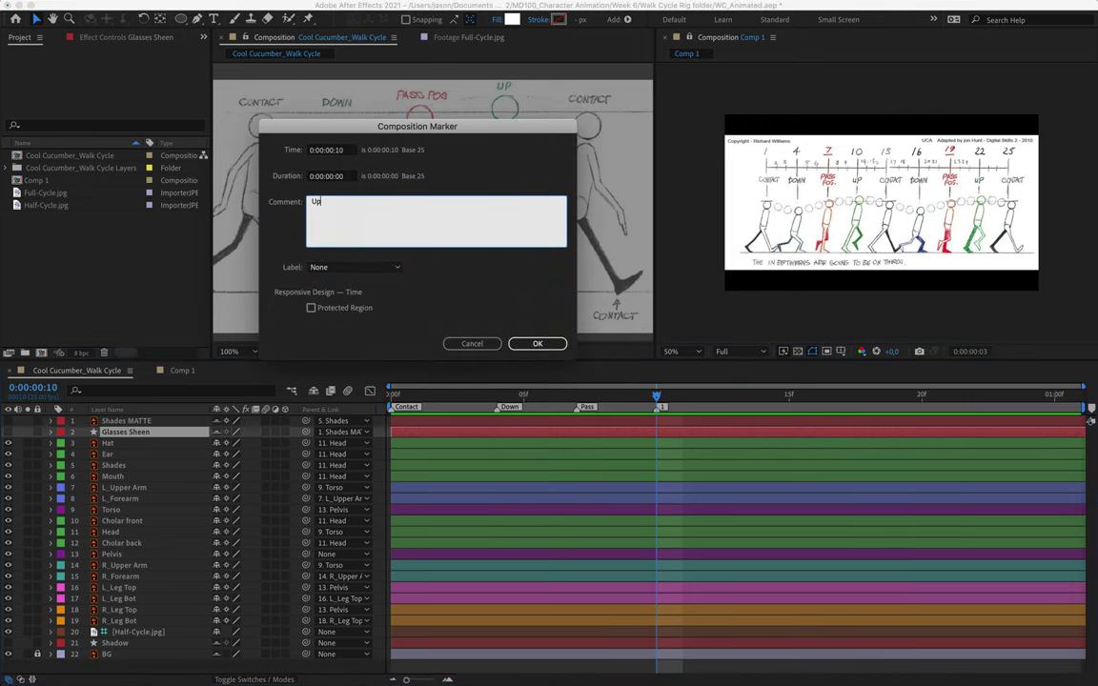
{"action": "left_click", "coordinate": [553, 347]}
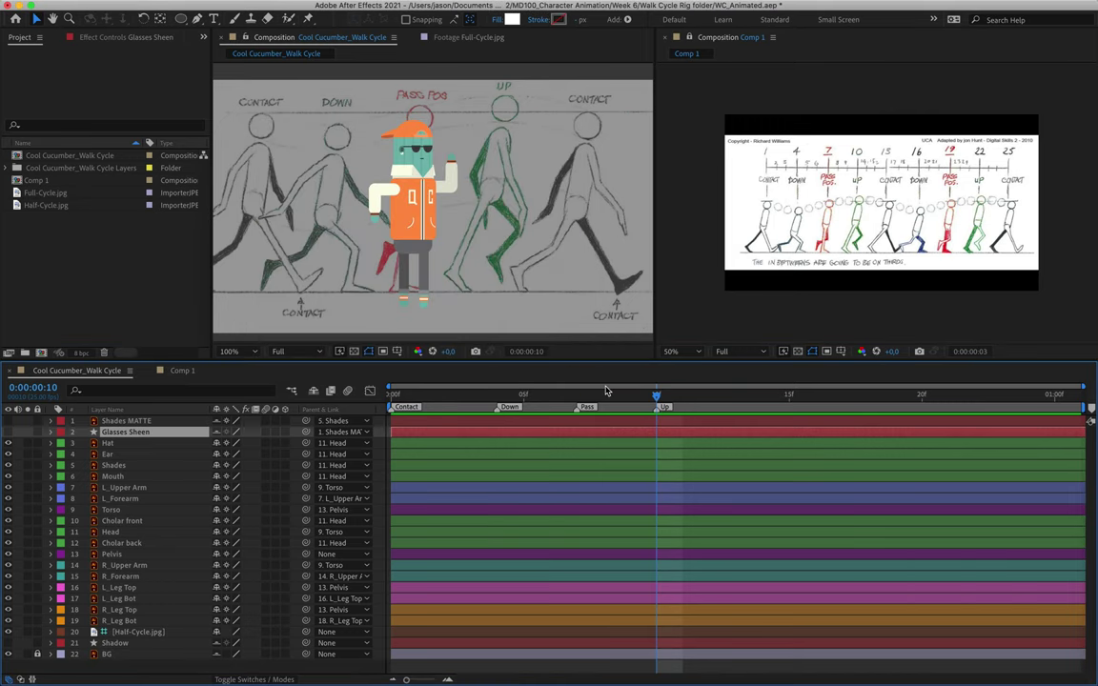
- Add a composition marker at 0:00:00:13 with the comment "Contact 2"
{"action": "key", "text": "Page_Down"}
{"action": "key", "text": "Page_Down"}
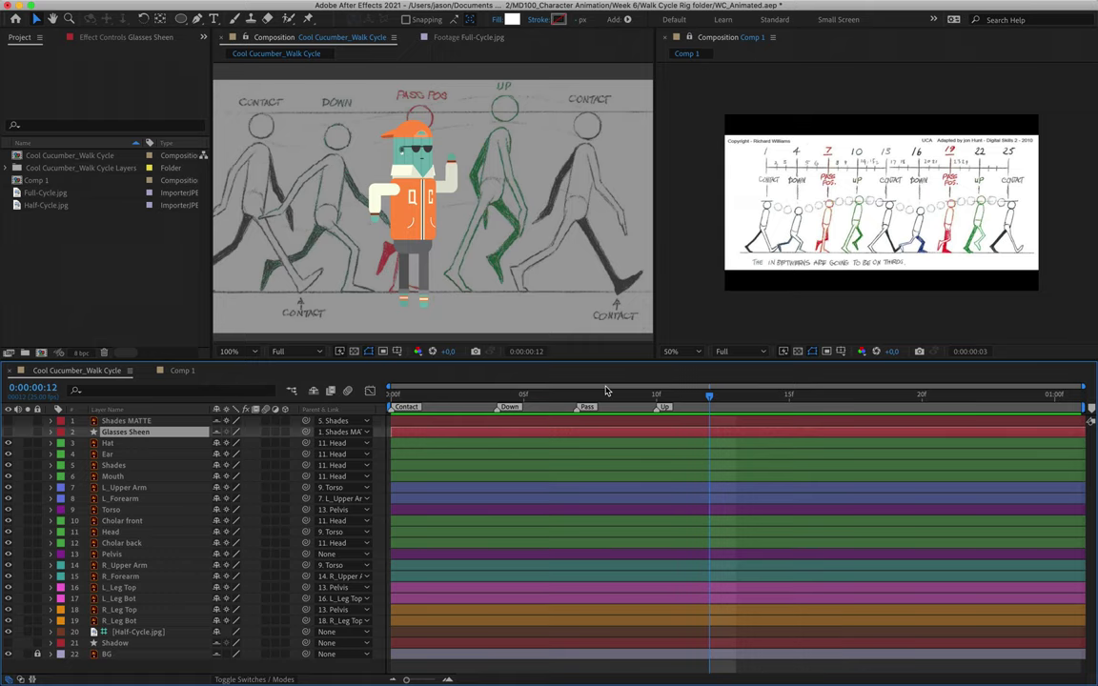
{"action": "key", "text": "Page_Down"}
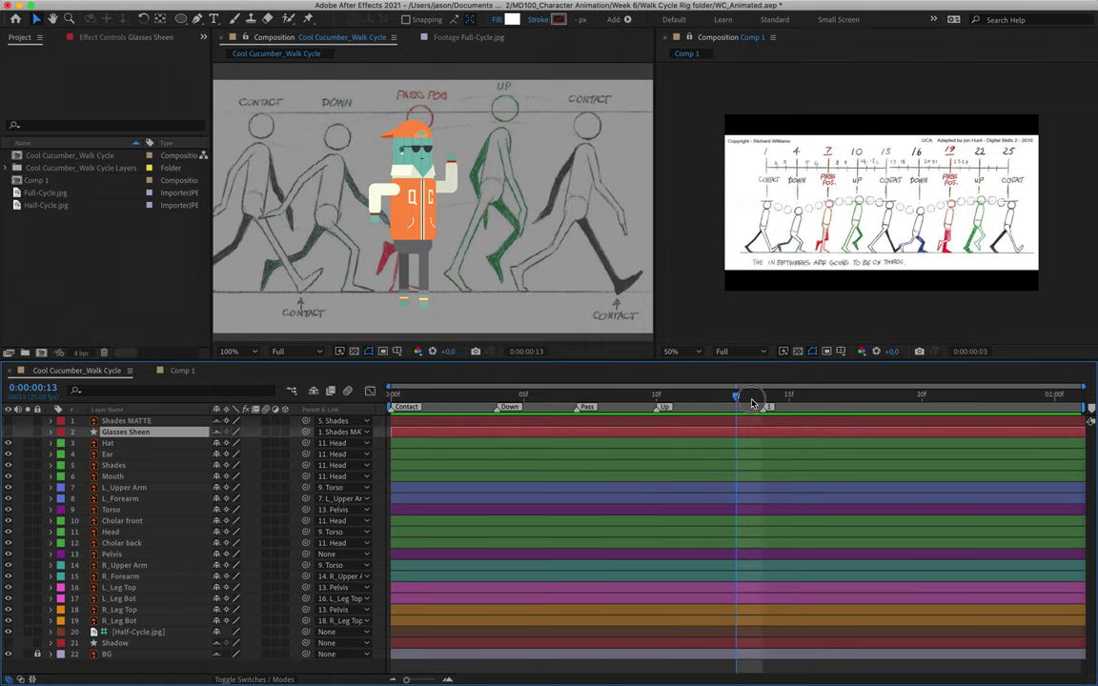
{"action": "key", "text": "KP_Multiply"}
{"action": "double_click", "coordinate": [738, 408]}
{"action": "type", "text": "Contact"}
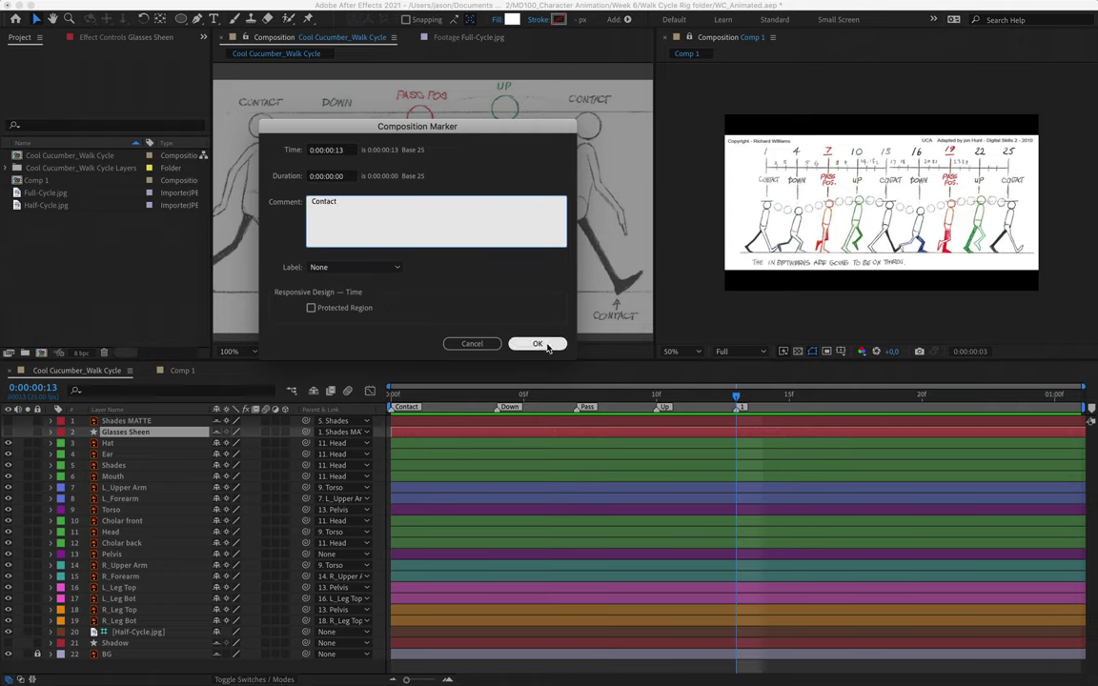
{"action": "type", "text": "2"}
{"action": "left_click", "coordinate": [537, 343]}
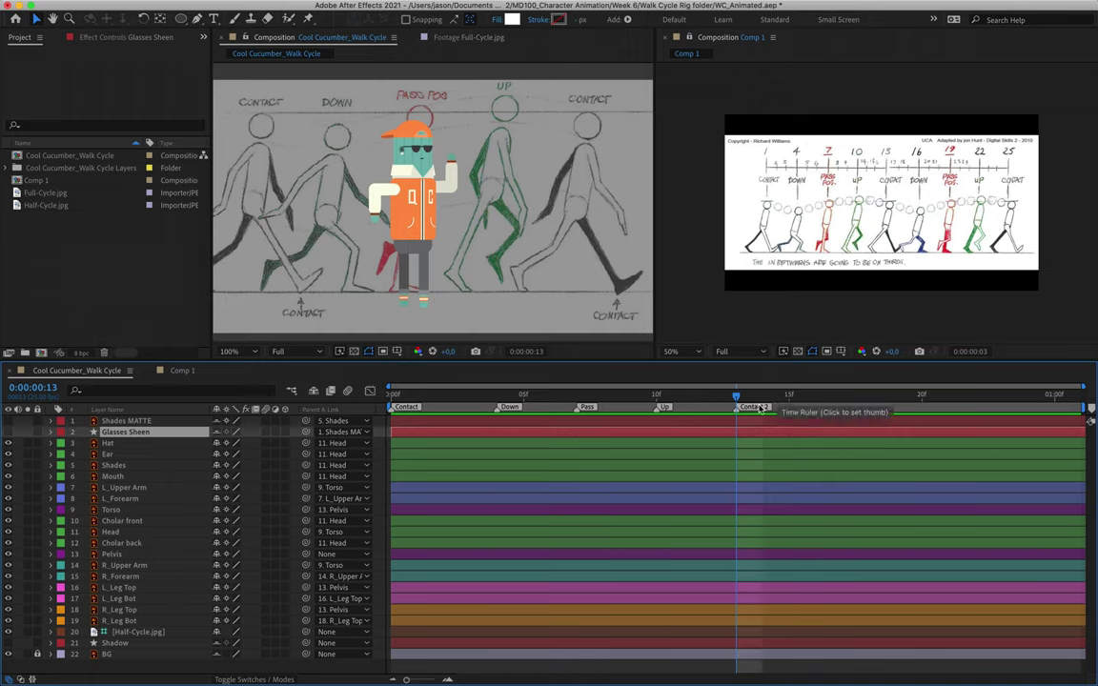
- Add a composition marker at 0:00:00:16 with the comment "Down 2"
{"action": "left_click_drag", "start_coordinate": [735, 397], "coordinate": [795, 404]}
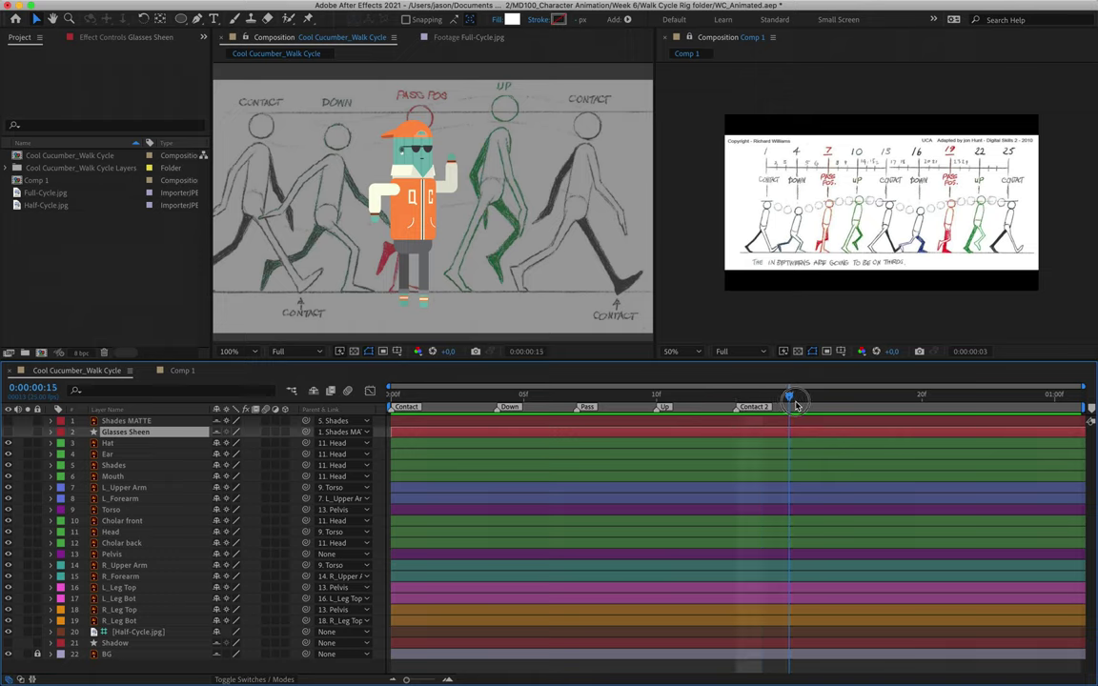
{"action": "key", "text": "Page_Down"}
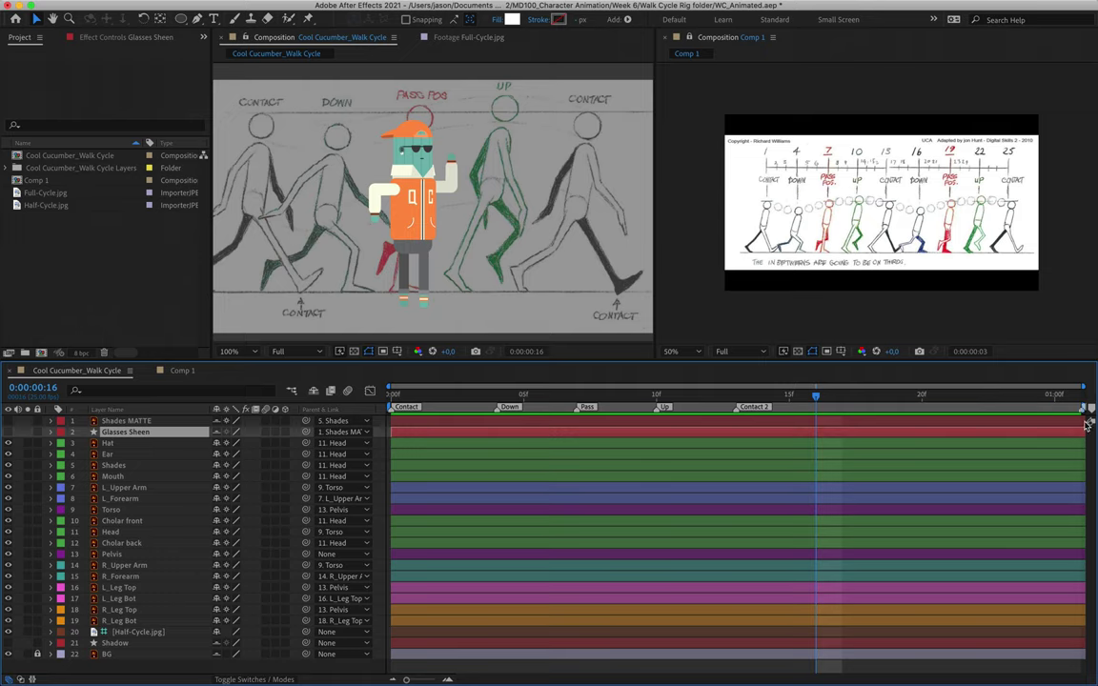
{"action": "left_click_drag", "start_coordinate": [1063, 410], "coordinate": [816, 408]}
{"action": "double_click", "coordinate": [816, 408]}
{"action": "type", "text": "Down 2"}
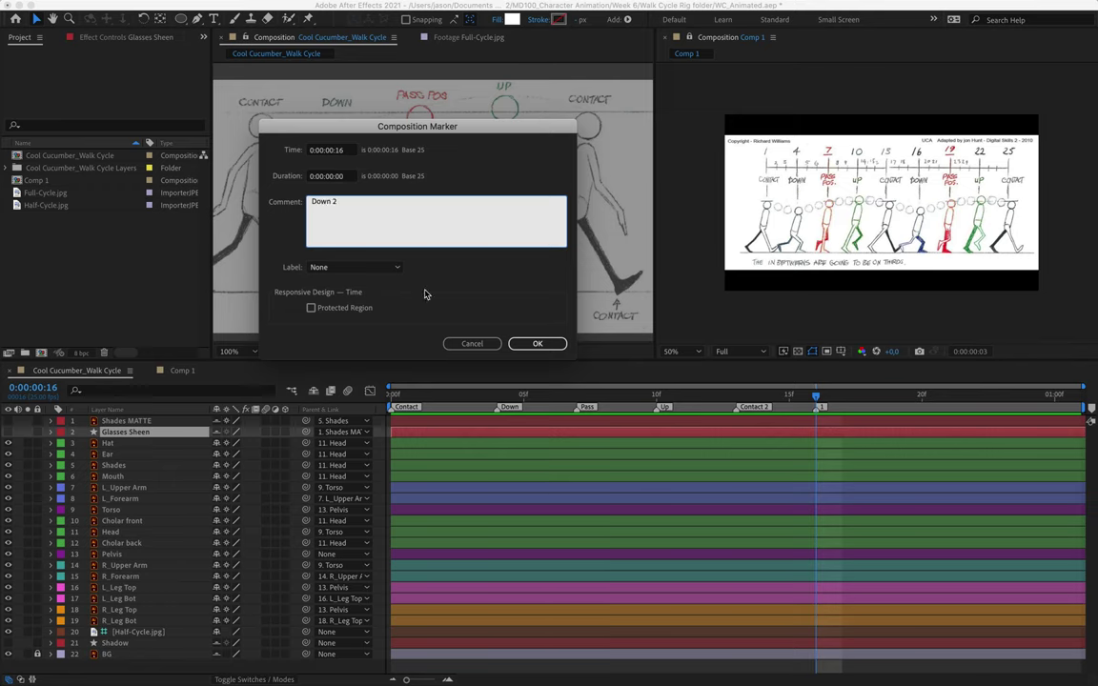
{"action": "left_click", "coordinate": [535, 343]}
- Add a composition marker at 0:00:00:19 with the comment "Pass 2"
{"action": "key", "text": "Page_Down"}
{"action": "key", "text": "Page_Down"}
{"action": "key", "text": "Page_Down"}
{"action": "key", "text": "KP_Multiply"}
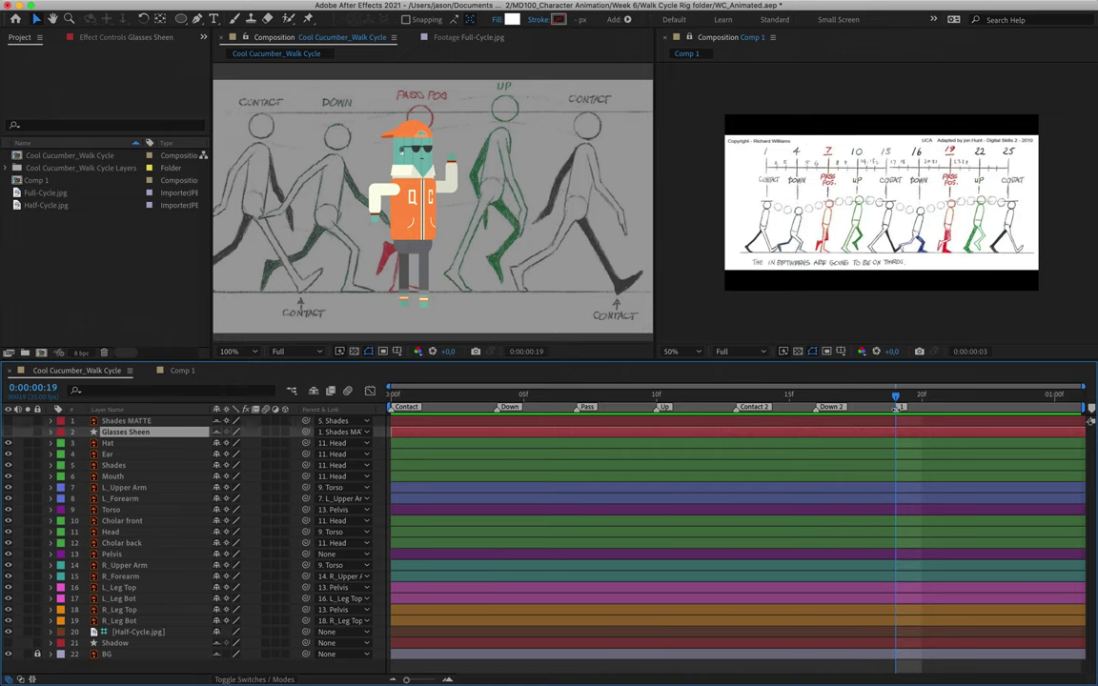
{"action": "key", "text": "alt+KP_Multiply"}
{"action": "type", "text": "Pass 2"}
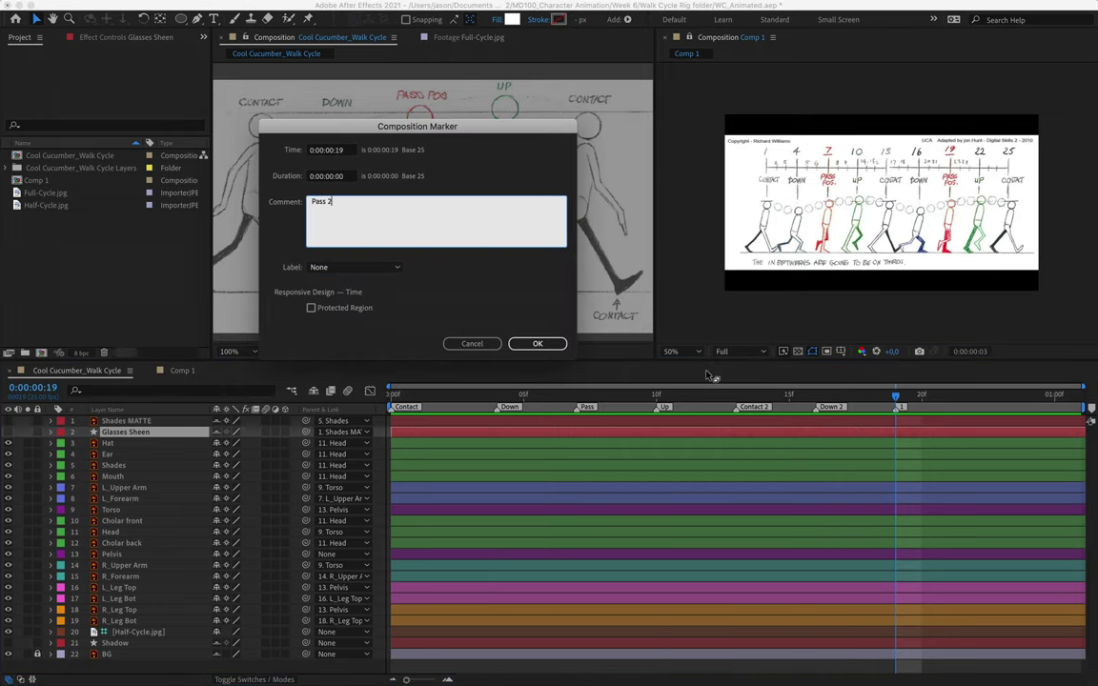
{"action": "left_click", "coordinate": [544, 343]}
- Add a composition marker at 0:00:00:22 with the comment "Up 2"
{"action": "key", "text": "Page_Down"}
{"action": "key", "text": "Page_Down"}
{"action": "key", "text": "Page_Down"}
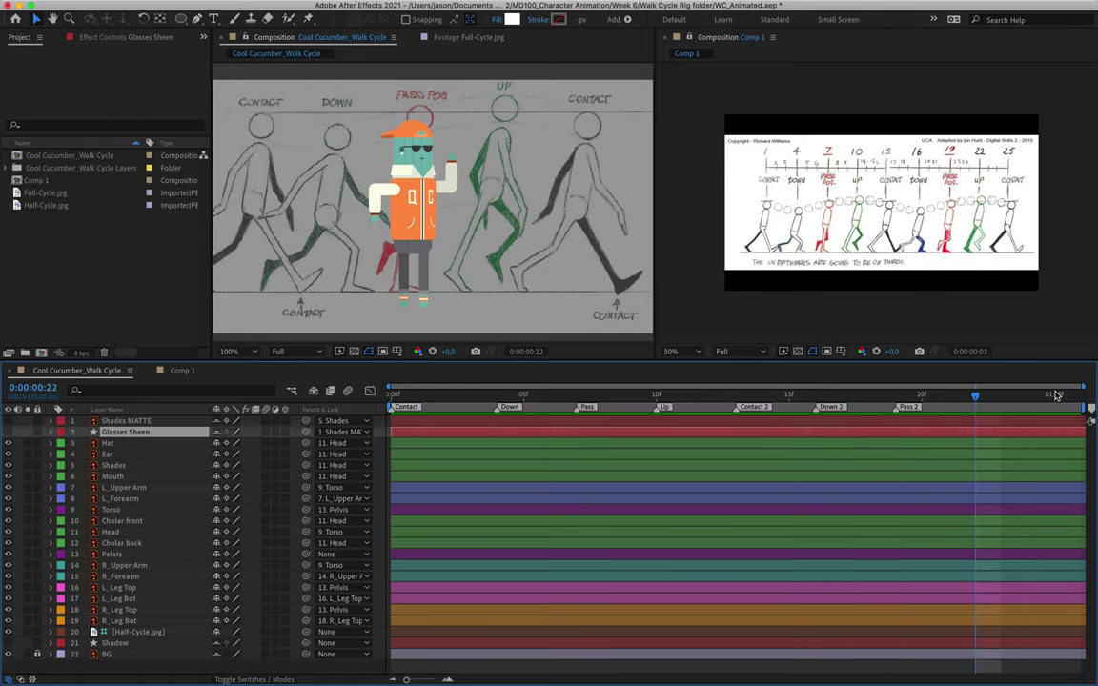
{"action": "key", "text": "alt+KP_Multiply"}
{"action": "type", "text": "Up 2"}
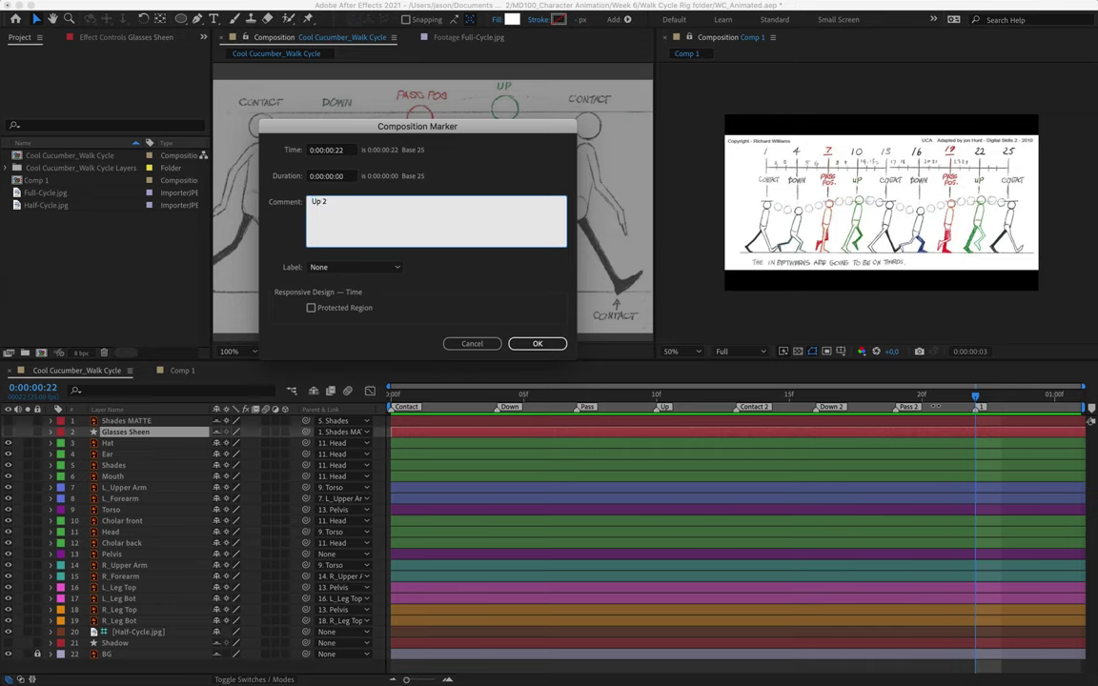
{"action": "left_click", "coordinate": [545, 344]}
- Add a final composition marker at 0:00:01:00 with the comment "Contact 2"
{"action": "key", "text": "Page_Down"}
{"action": "key", "text": "Page_Down"}
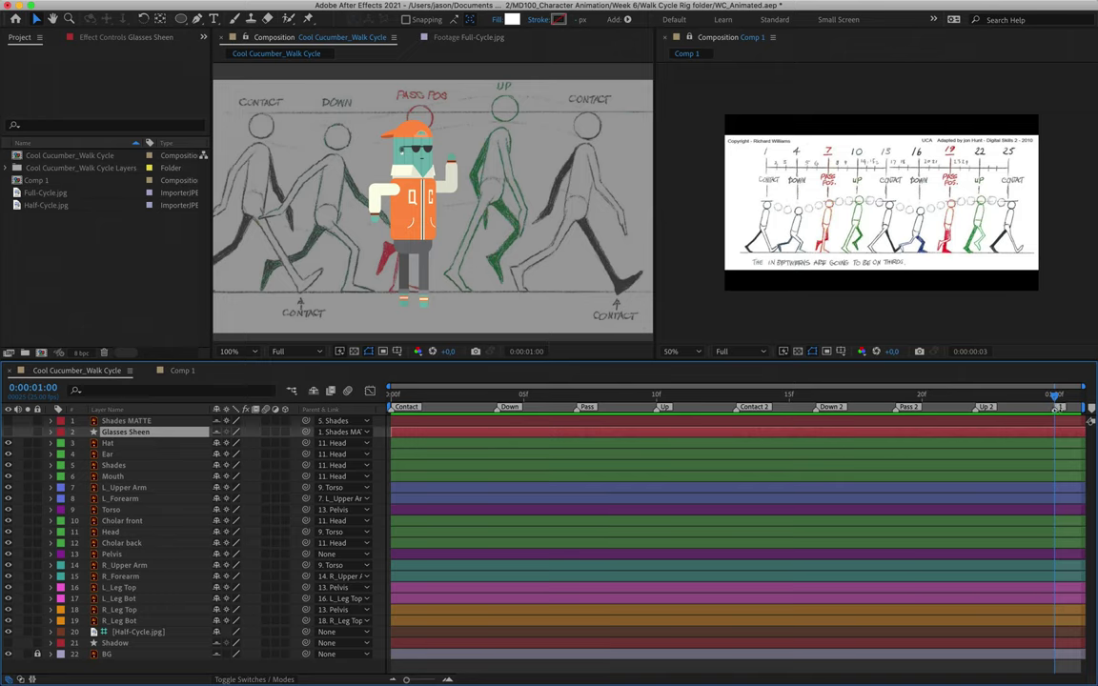
{"action": "double_click", "coordinate": [1089, 409]}
{"action": "type", "text": "Contact 2"}
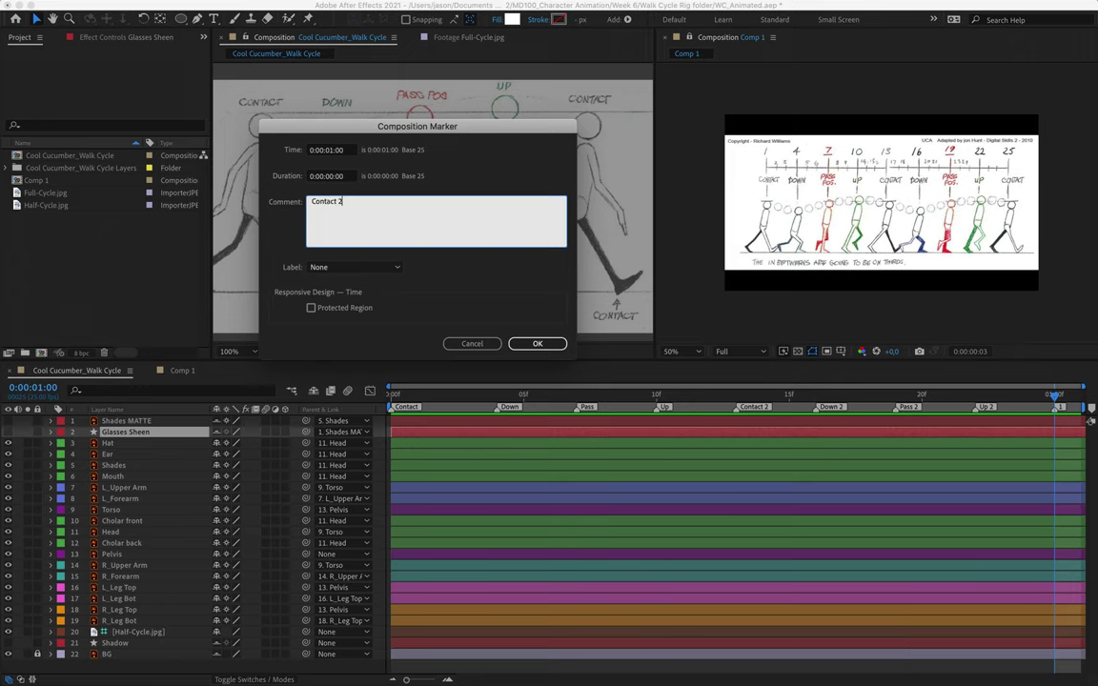
{"action": "left_click", "coordinate": [536, 343]}
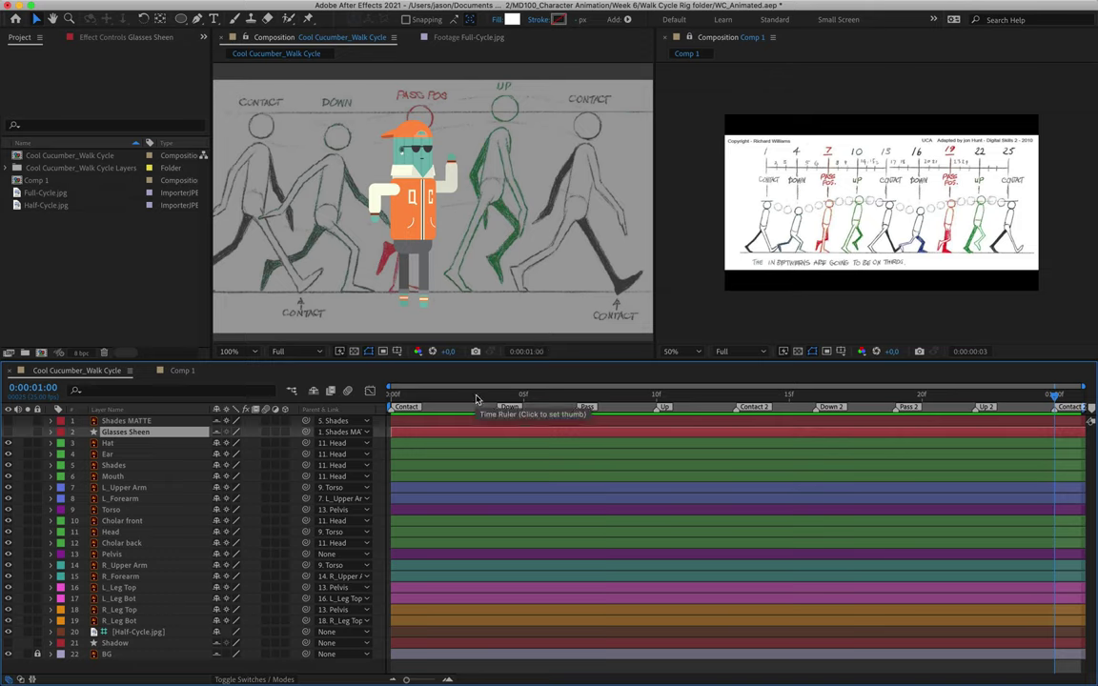
- Move the first Contact marker to 0:00:00:01 and trim the composition to a work area starting at that frame
{"action": "left_click_drag", "start_coordinate": [476, 398], "coordinate": [391, 397]}
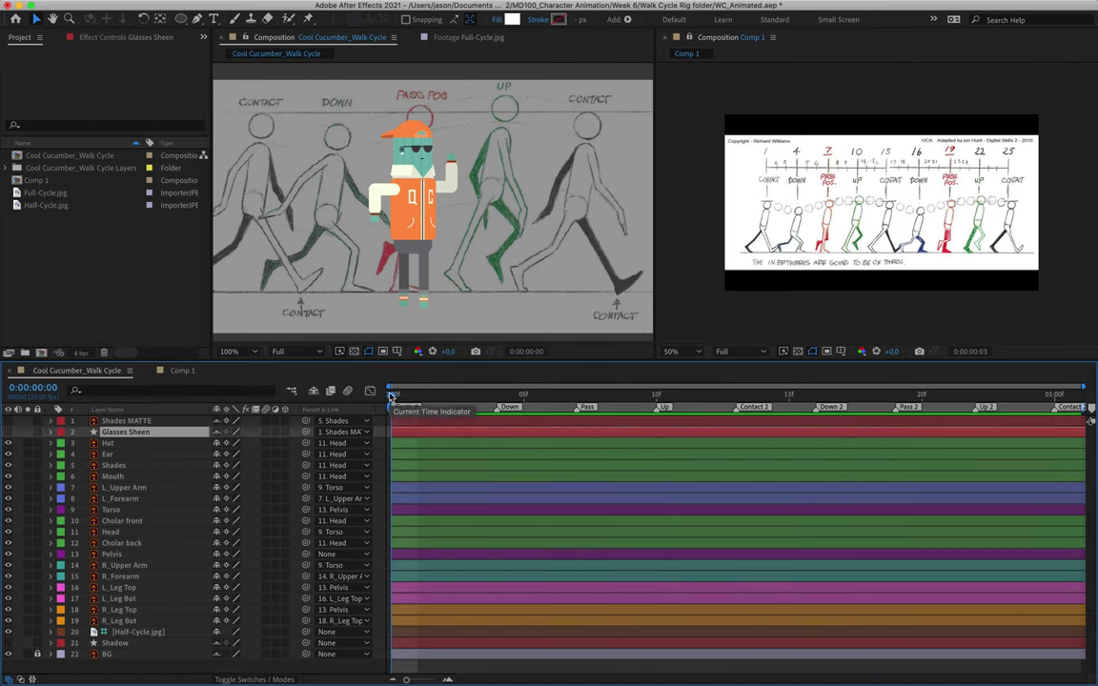
{"action": "mouse_move", "coordinate": [394, 399]}
{"action": "left_mouse_down"}
{"action": "mouse_move", "coordinate": [497, 399]}
{"action": "mouse_move", "coordinate": [507, 415]}
{"action": "mouse_move", "coordinate": [396, 417]}
{"action": "mouse_move", "coordinate": [410, 413]}
{"action": "left_mouse_up"}
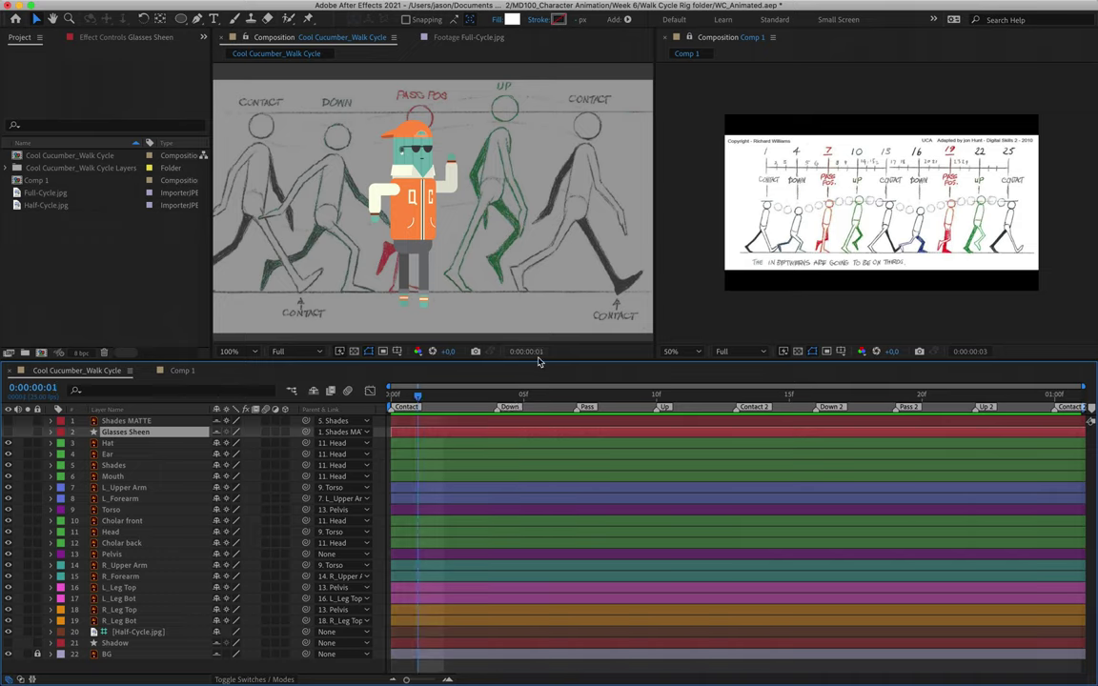
{"action": "left_click_drag", "start_coordinate": [405, 407], "coordinate": [418, 407]}
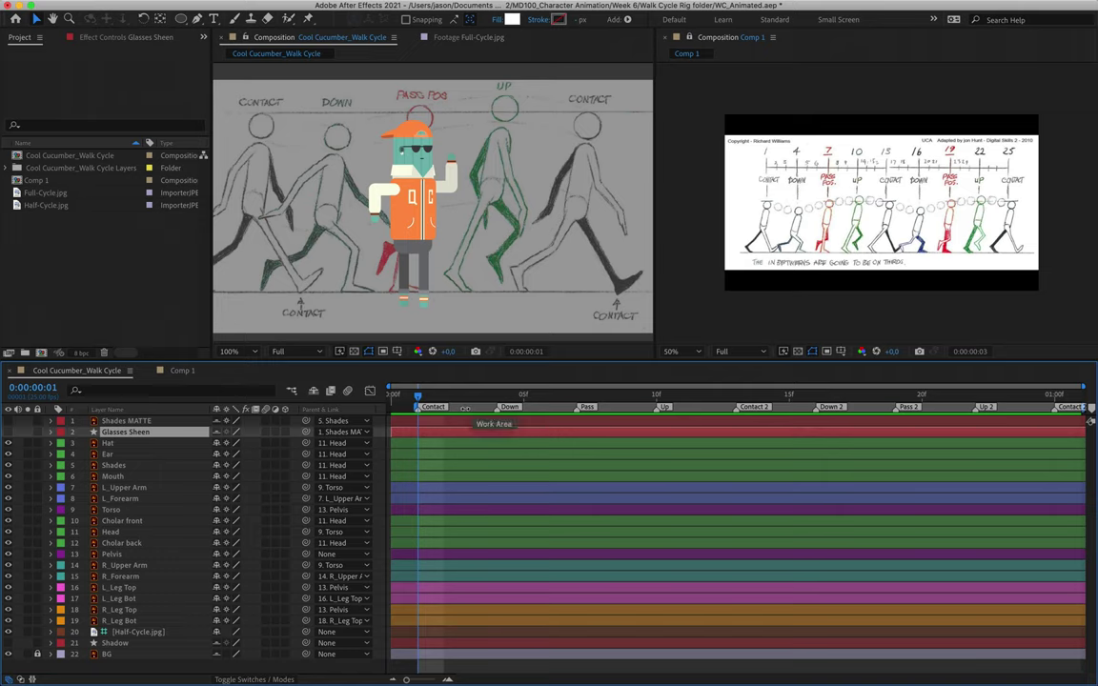
{"action": "right_click", "coordinate": [465, 408]}
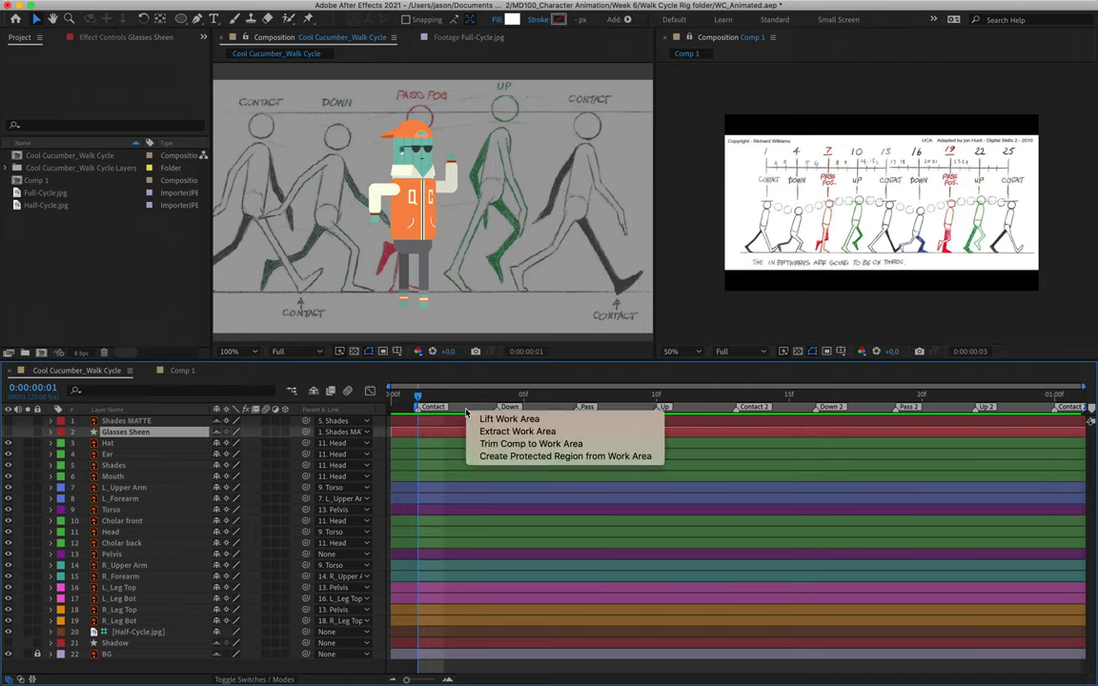
{"action": "left_click", "coordinate": [503, 444]}
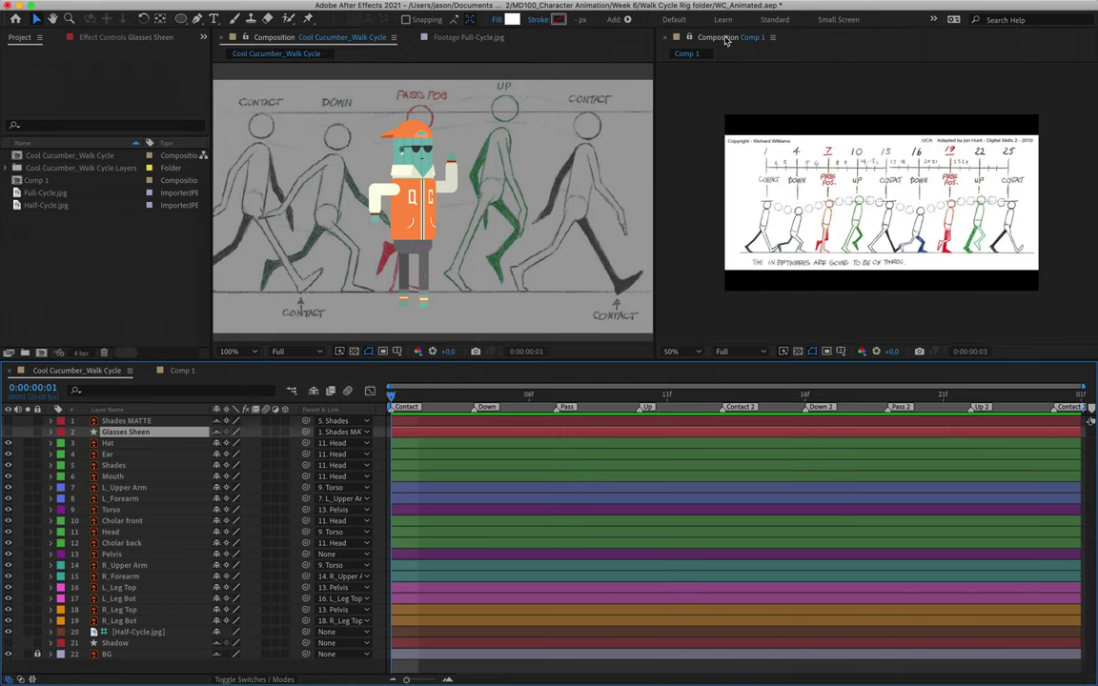
- Widen the Cool Cucumber_Walk Cycle viewer by narrowing the locked Comp 1 viewer beside it
{"action": "left_click", "coordinate": [773, 38]}
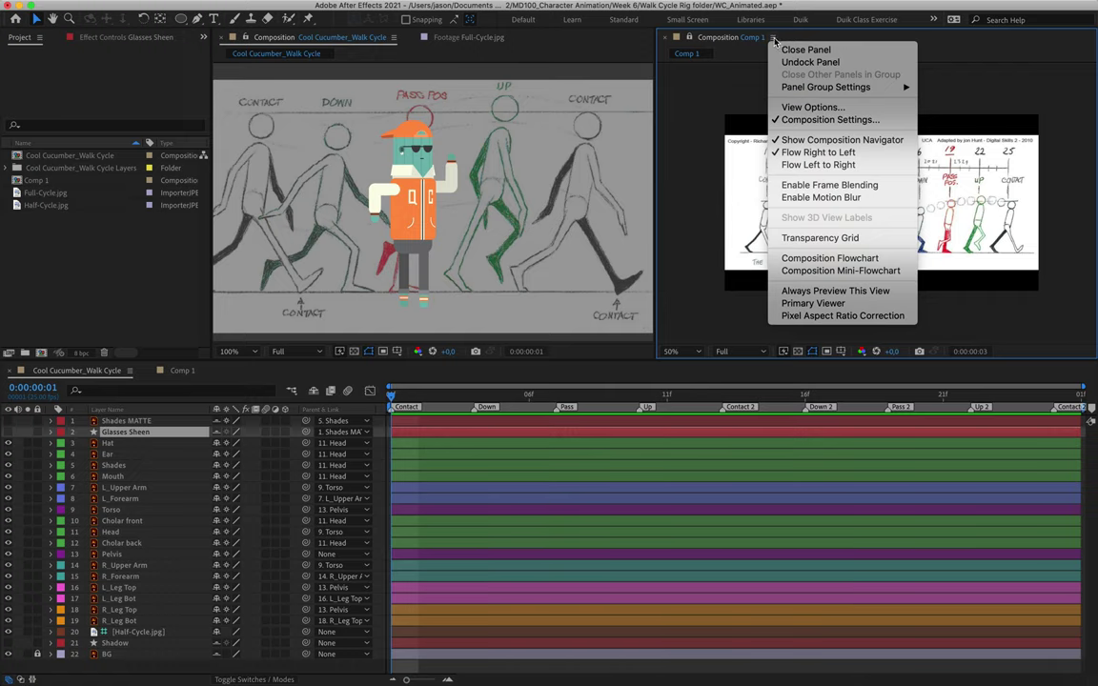
{"action": "left_click", "coordinate": [641, 80]}
{"action": "left_click_drag", "start_coordinate": [652, 114], "coordinate": [1005, 142]}
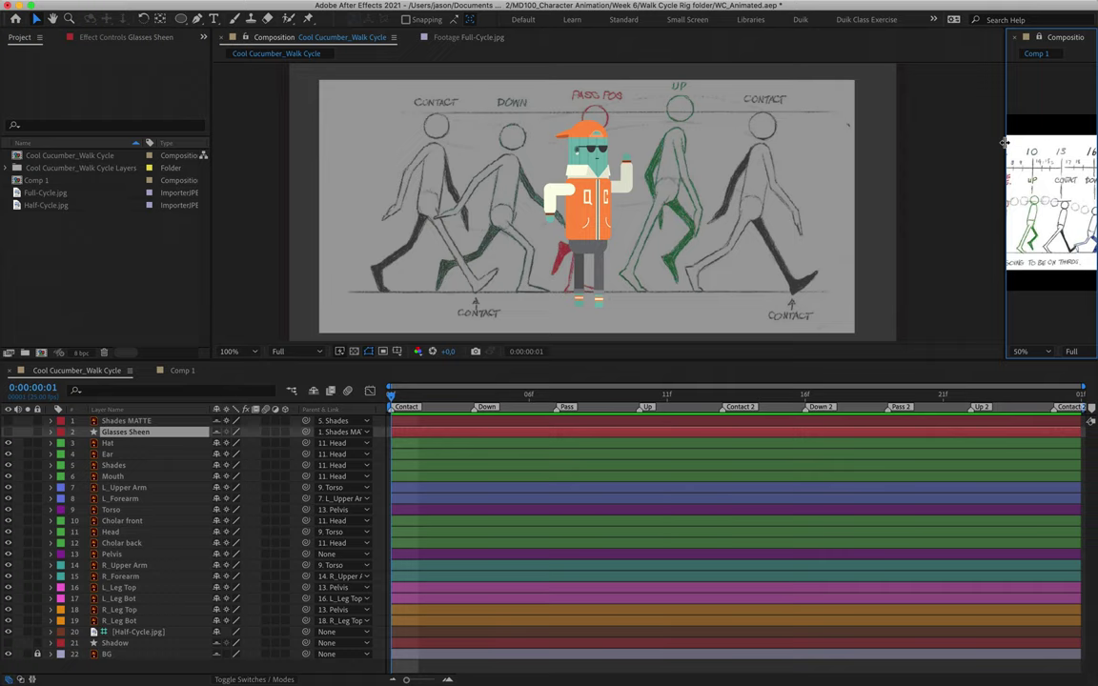
- Hide all the character layers except Pelvis, keeping the Half-Cycle.jpg reference layer visible behind it
{"action": "left_click_drag", "start_coordinate": [8, 446], "coordinate": [7, 642]}
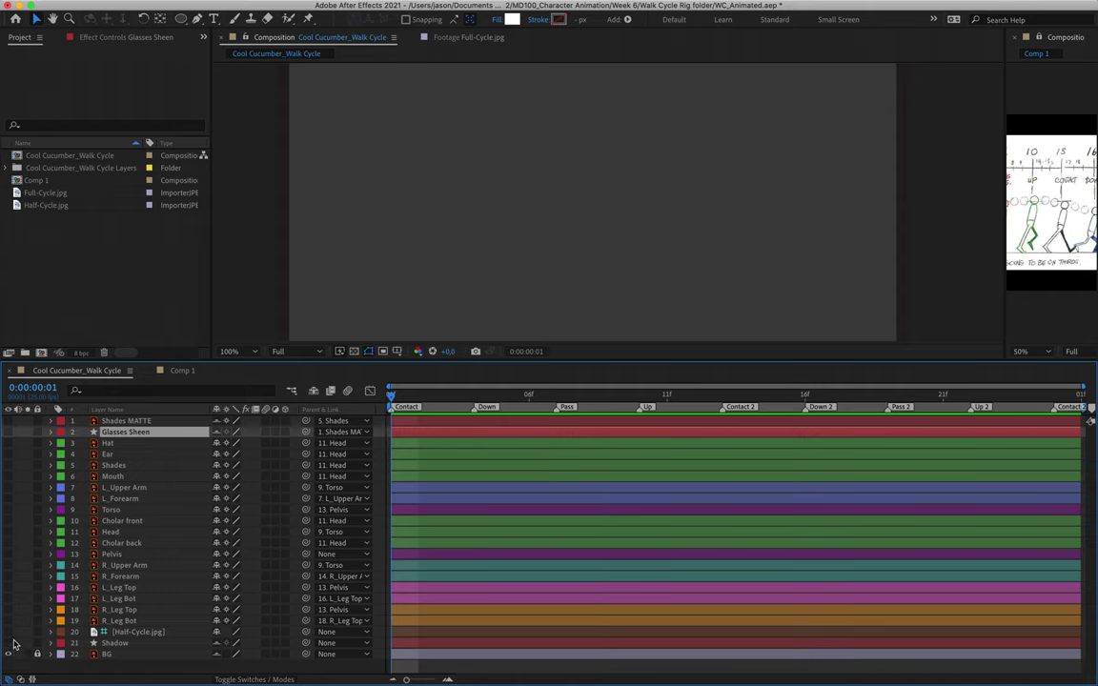
{"action": "left_click", "coordinate": [112, 554]}
{"action": "left_click", "coordinate": [8, 553]}
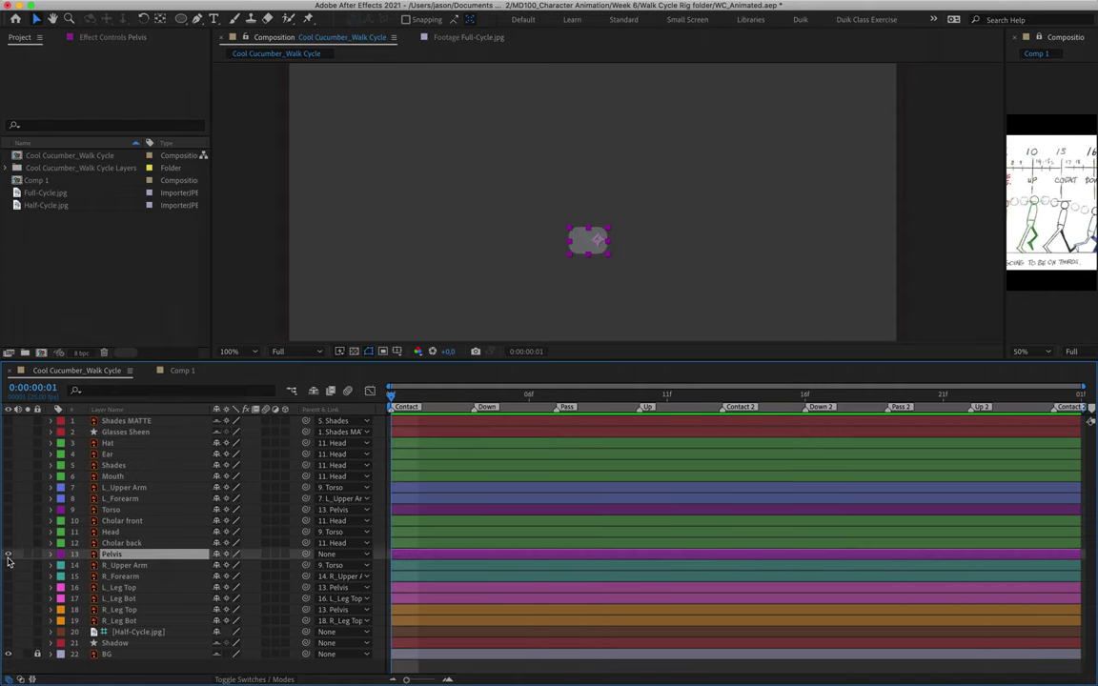
{"action": "left_click", "coordinate": [8, 632]}
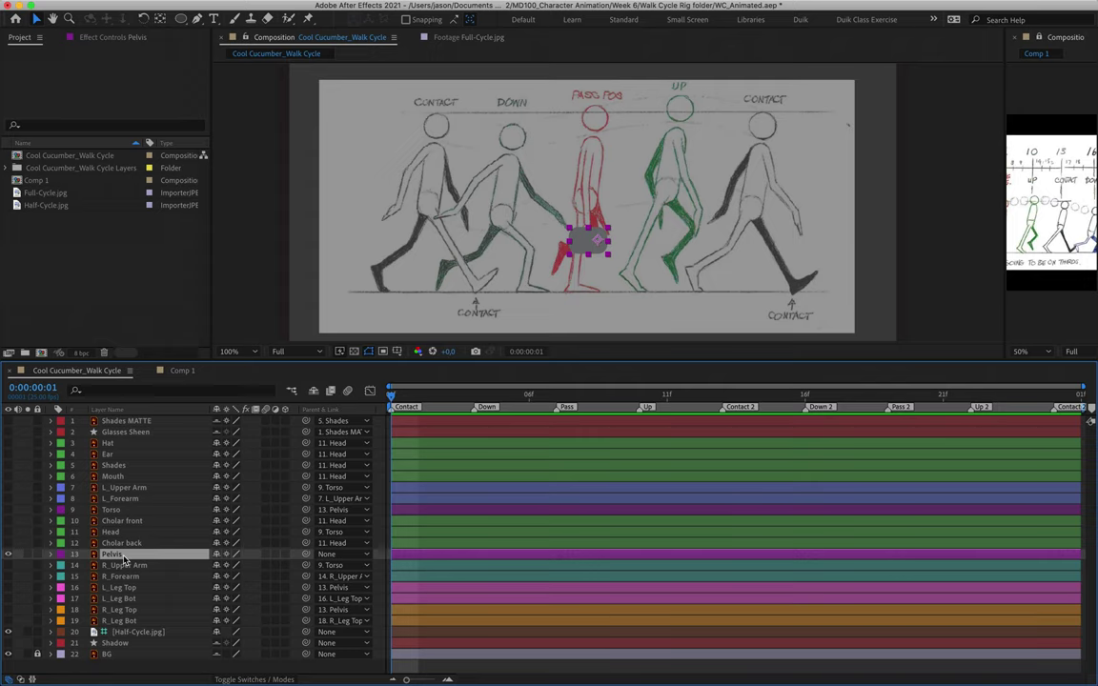
- Add a Position keyframe to the Pelvis layer at 0:00:00:01 and move the playhead to the Down marker at 0:00:00:04
{"action": "key", "text": "alt+shift+p"}
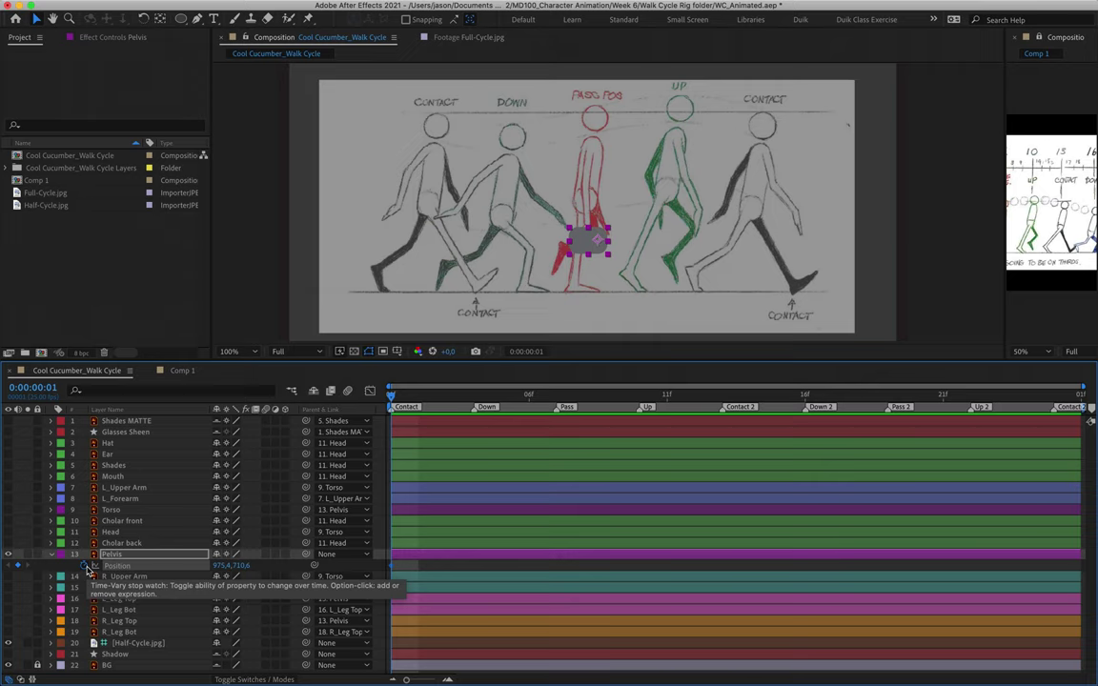
{"action": "key", "text": "Page_Down"}
{"action": "key", "text": "Page_Down"}
{"action": "key", "text": "Page_Down"}
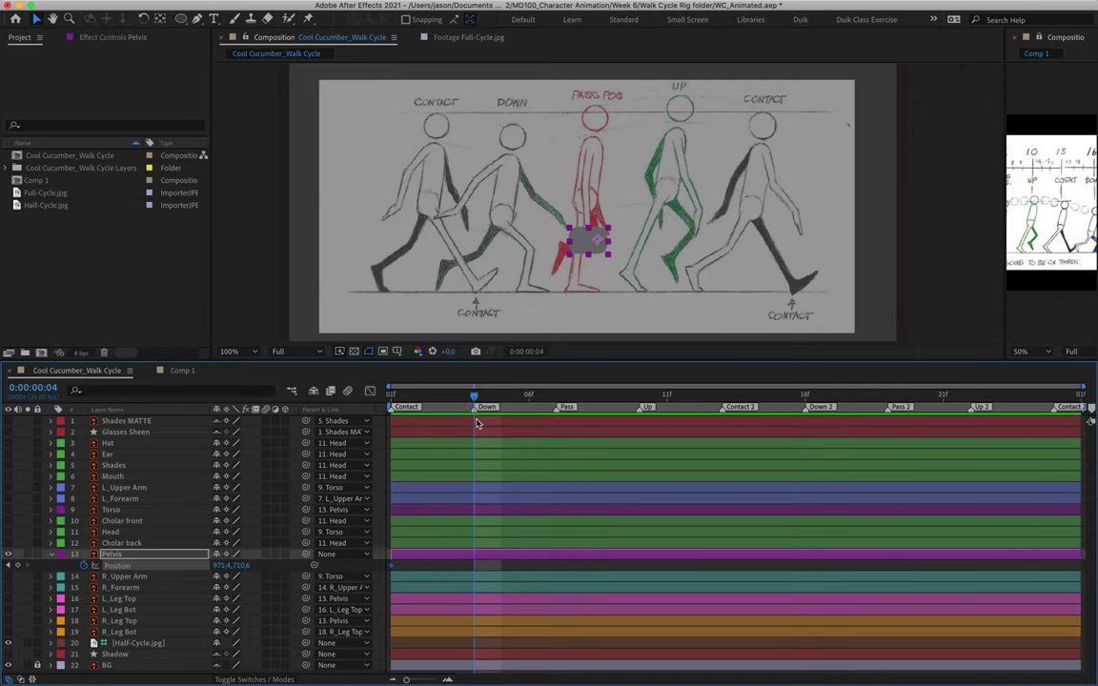
- Lower the Pelvis at the Down marker, 0:00:00:04, to Position 975.4, 750.6, and scrub through the drop from the first Contact pose
{"action": "key", "text": "shift+Down"}
{"action": "key", "text": "shift+Down"}
{"action": "key", "text": "shift+Down"}
{"action": "key", "text": "shift+Down"}
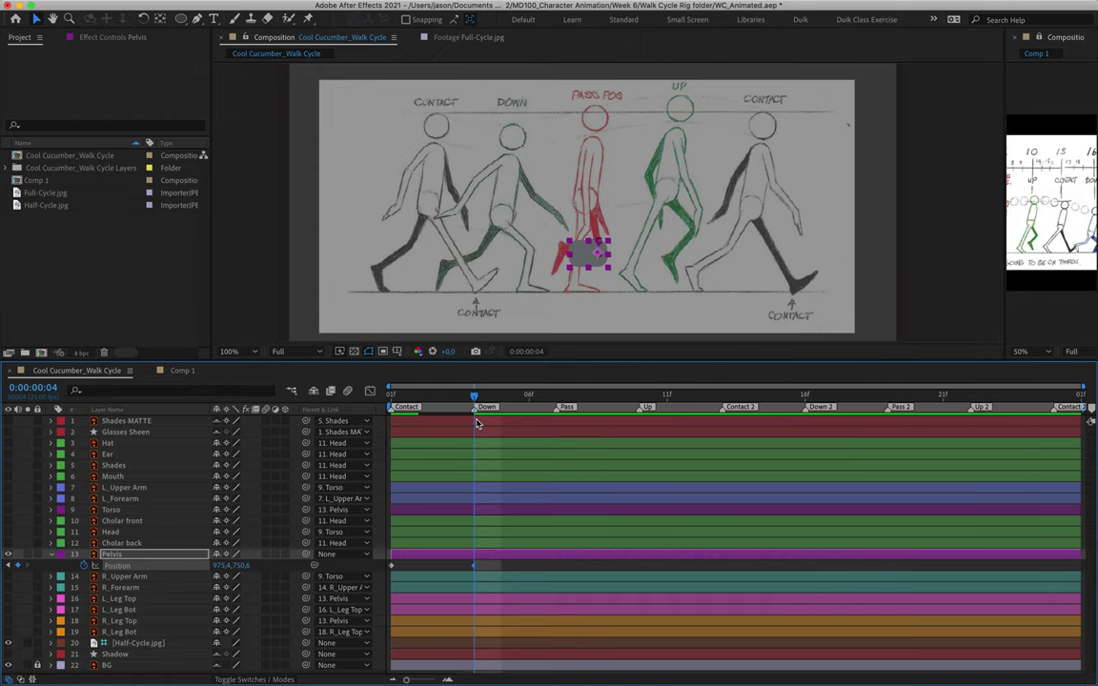
{"action": "mouse_move", "coordinate": [474, 395]}
{"action": "left_mouse_down"}
{"action": "mouse_move", "coordinate": [392, 394]}
{"action": "mouse_move", "coordinate": [469, 407]}
{"action": "left_mouse_up"}
{"action": "key", "text": "Home"}
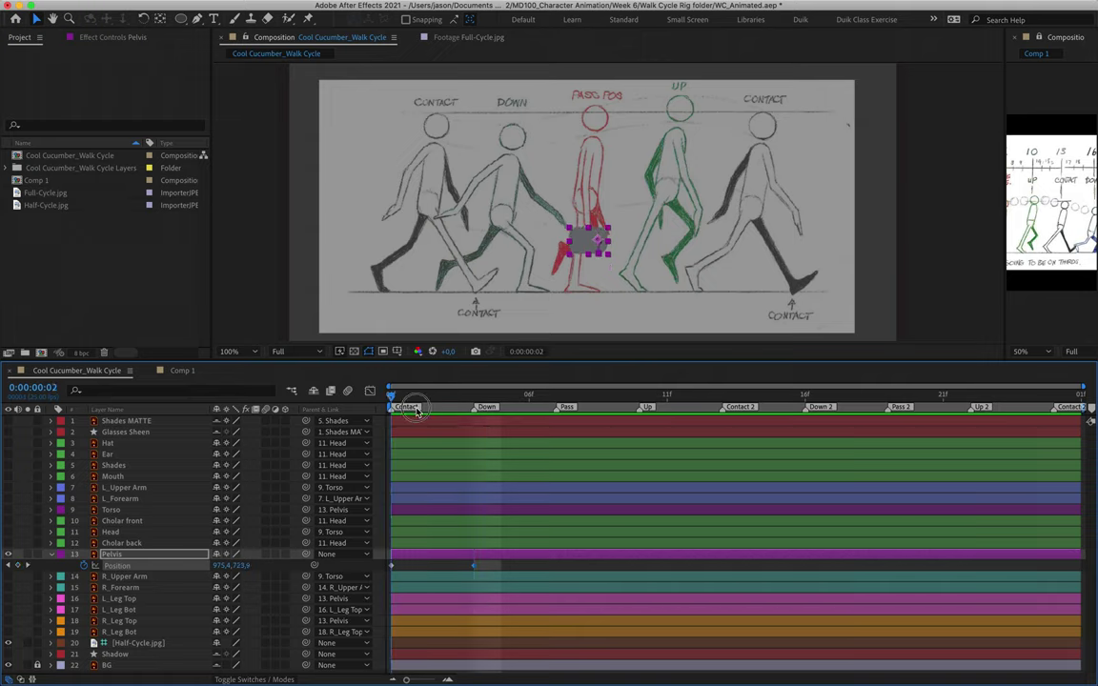
{"action": "left_click_drag", "start_coordinate": [392, 395], "coordinate": [445, 394]}
{"action": "left_click_drag", "start_coordinate": [402, 429], "coordinate": [473, 425]}
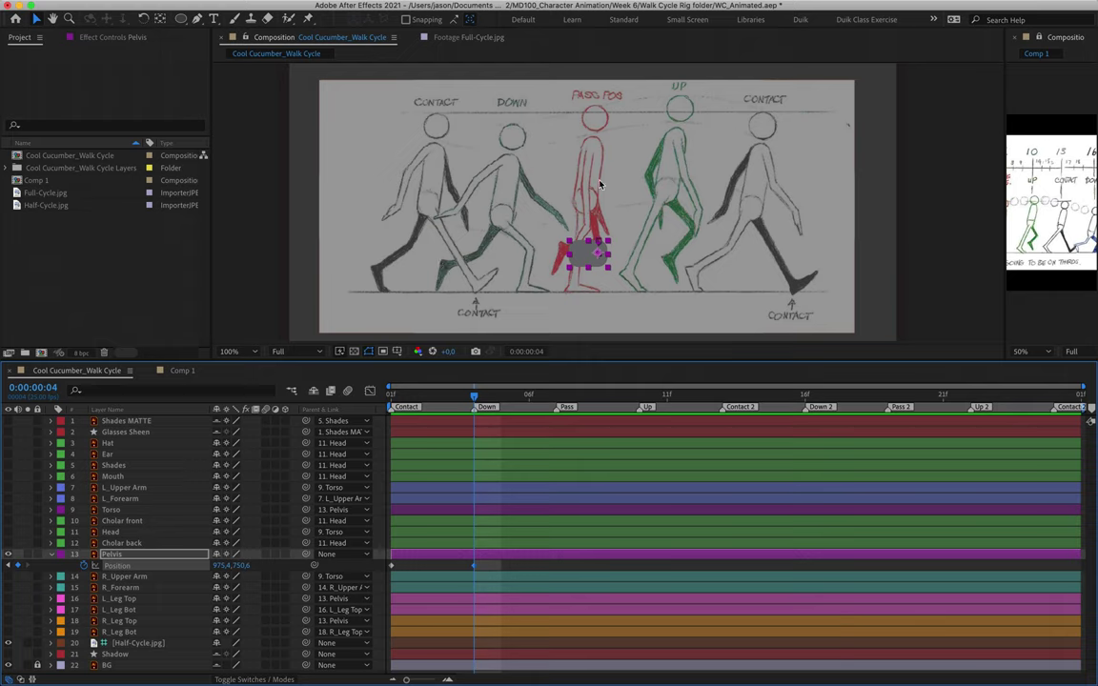
- At the Pass marker, 0:00:00:07, raise the Pelvis to Position 975.4, 690.6
{"action": "left_click_drag", "start_coordinate": [517, 396], "coordinate": [557, 395]}
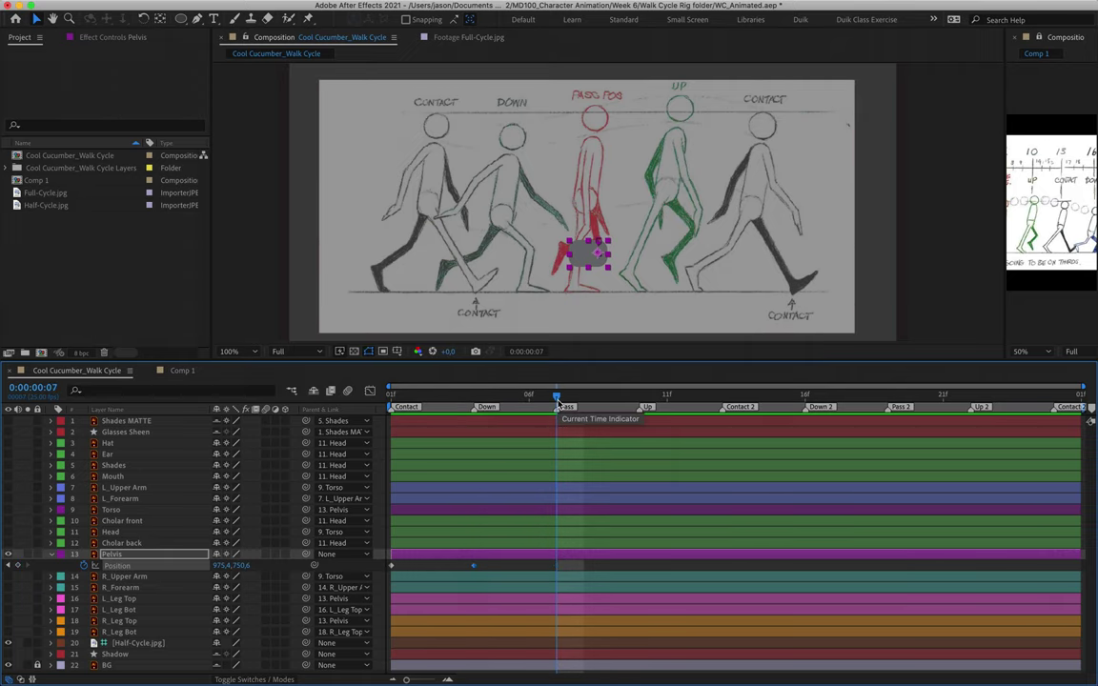
{"action": "key", "text": "shift+Up"}
{"action": "key", "text": "shift+Up"}
{"action": "key", "text": "shift+Up"}
{"action": "key", "text": "shift+Up"}
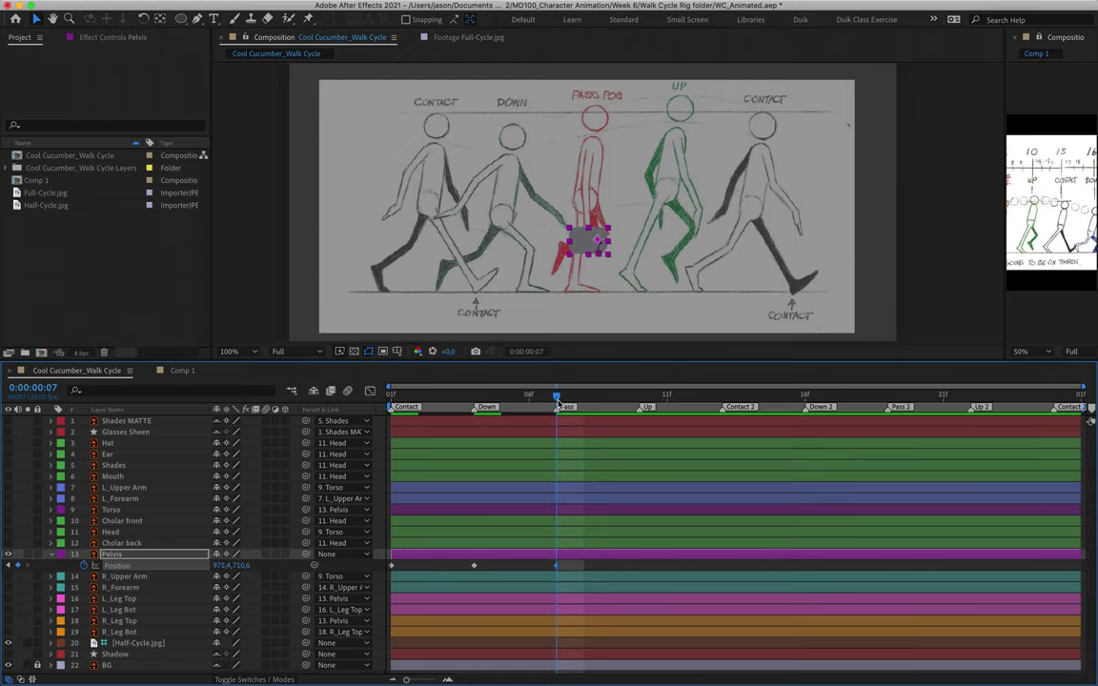
{"action": "key", "text": "shift+Up"}
{"action": "key", "text": "shift+Up"}
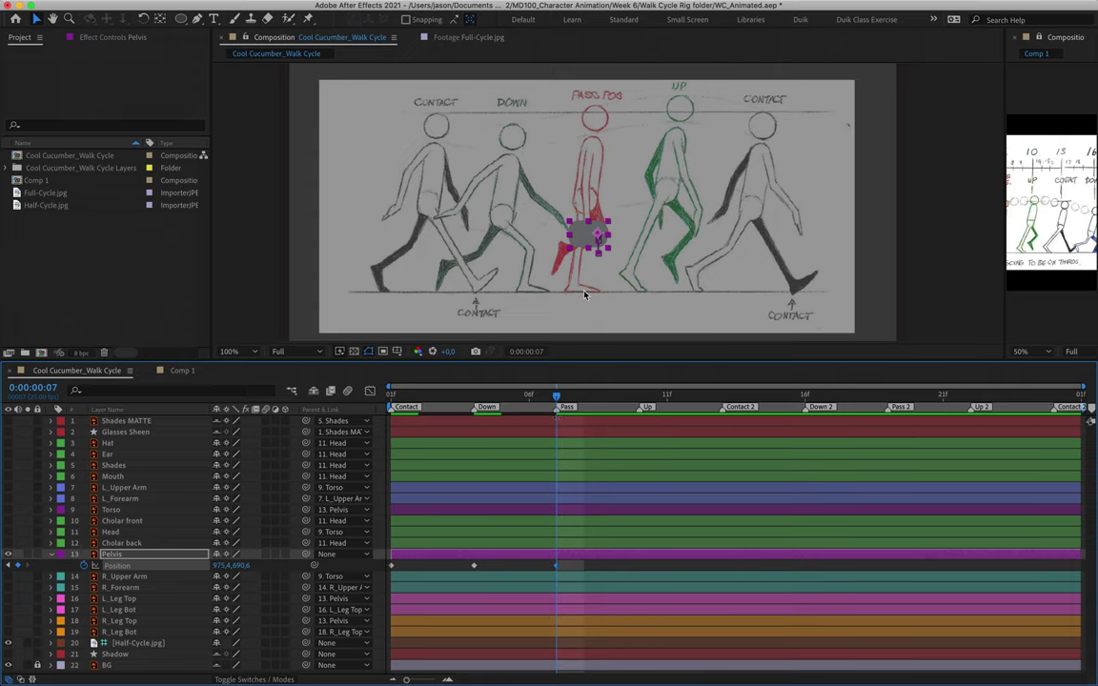
{"action": "left_click", "coordinate": [390, 566]}
{"action": "key", "text": "super+c"}
{"action": "key", "text": "super+v"}
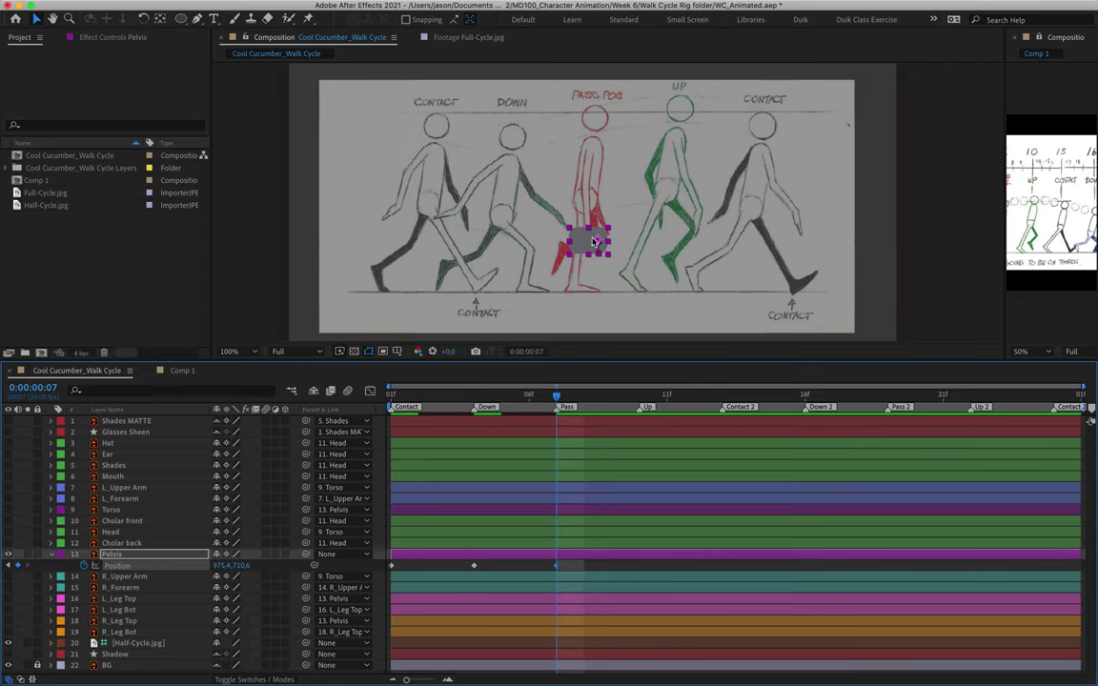
{"action": "key", "text": "super+z"}
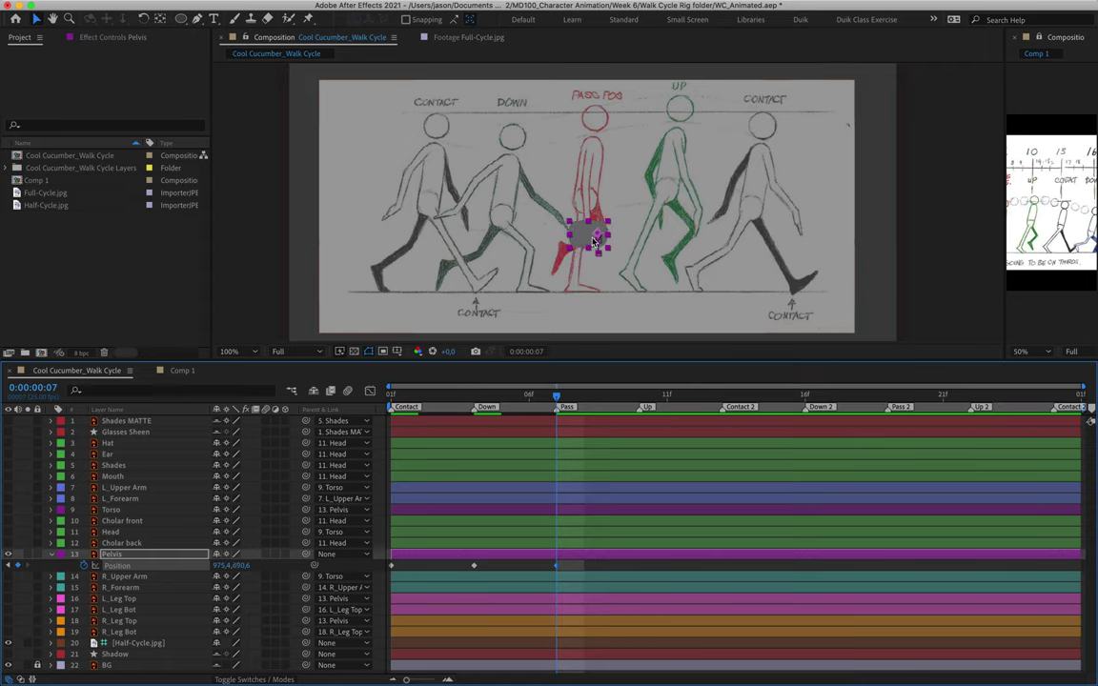
- At the Up marker, 0:00:00:10, raise the Pelvis to Position 975.4, 670.6
{"action": "left_click_drag", "start_coordinate": [474, 393], "coordinate": [566, 404]}
{"action": "left_click_drag", "start_coordinate": [565, 402], "coordinate": [631, 400]}
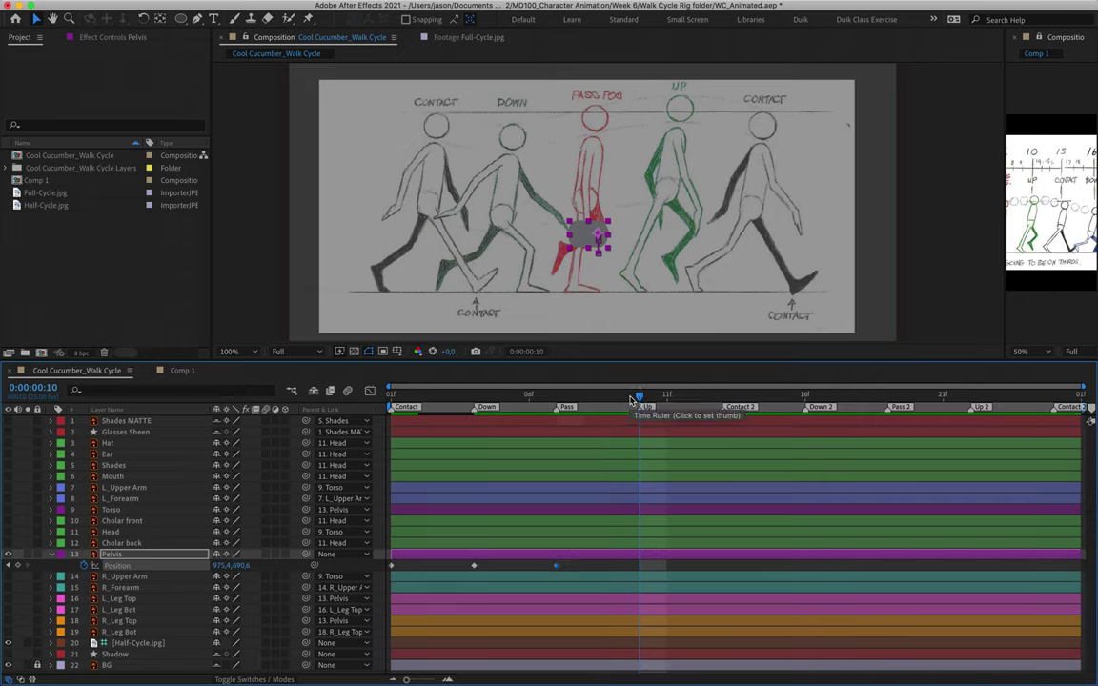
{"action": "key", "text": "shift+Up"}
{"action": "key", "text": "shift+Up"}
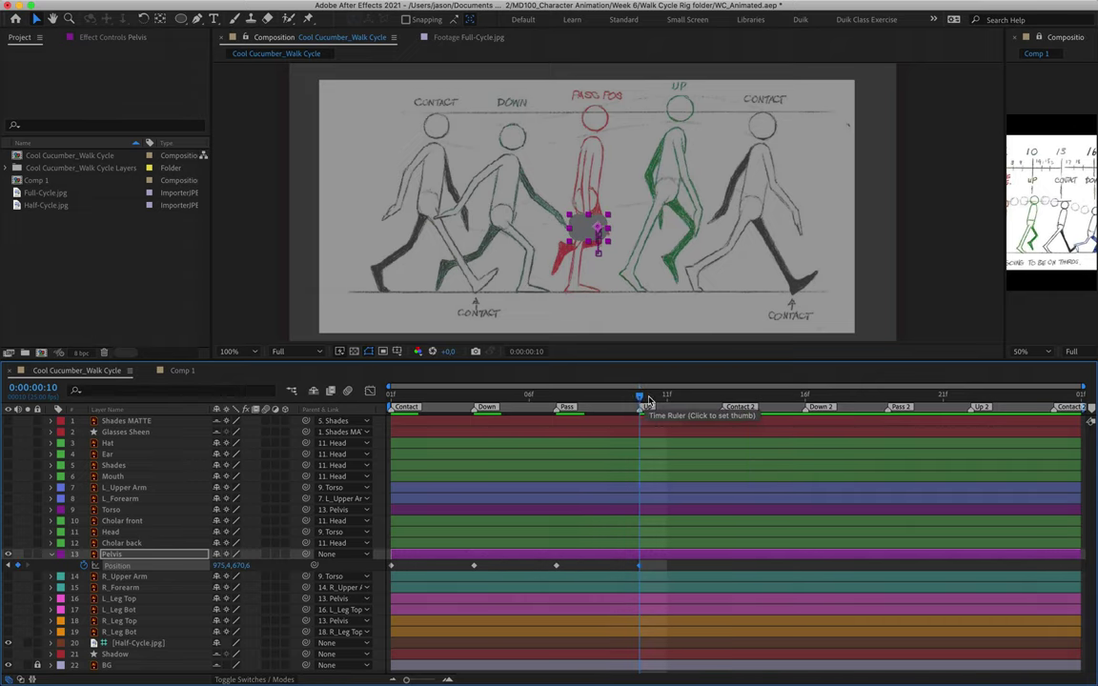
- Copy the four Pelvis Position keyframes from Contact to Up and paste them starting at the Contact 2 marker, 0:00:00:13
{"action": "left_click", "coordinate": [577, 408]}
{"action": "left_click_drag", "start_coordinate": [576, 408], "coordinate": [718, 452]}
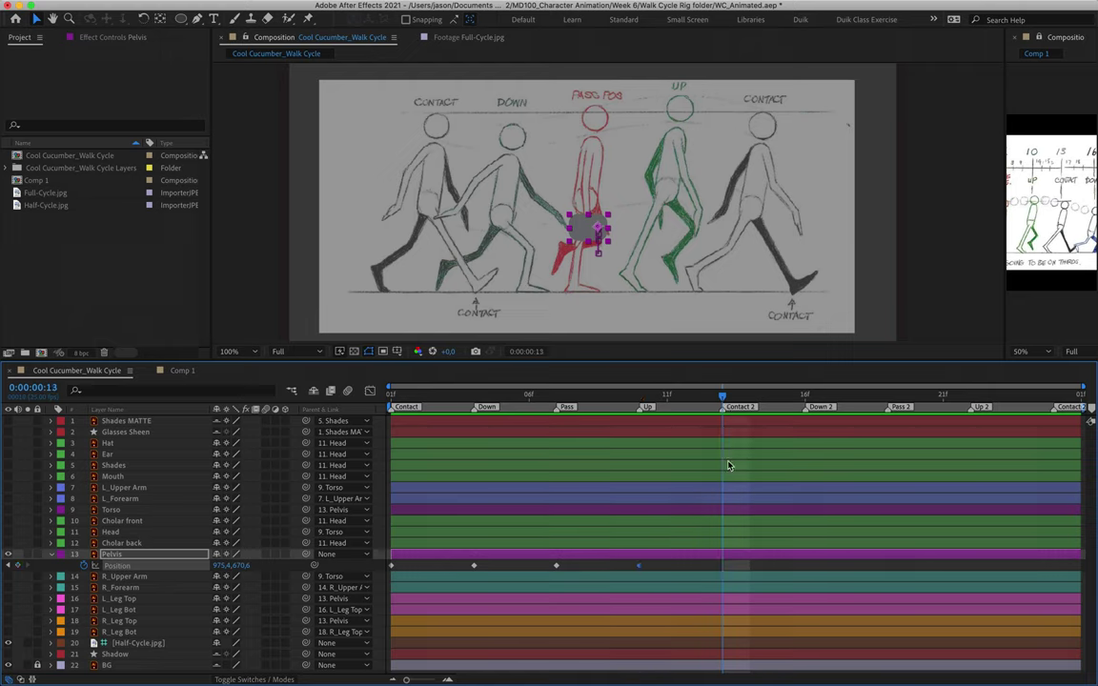
{"action": "left_click", "coordinate": [650, 568]}
{"action": "left_click_drag", "start_coordinate": [650, 568], "coordinate": [345, 582]}
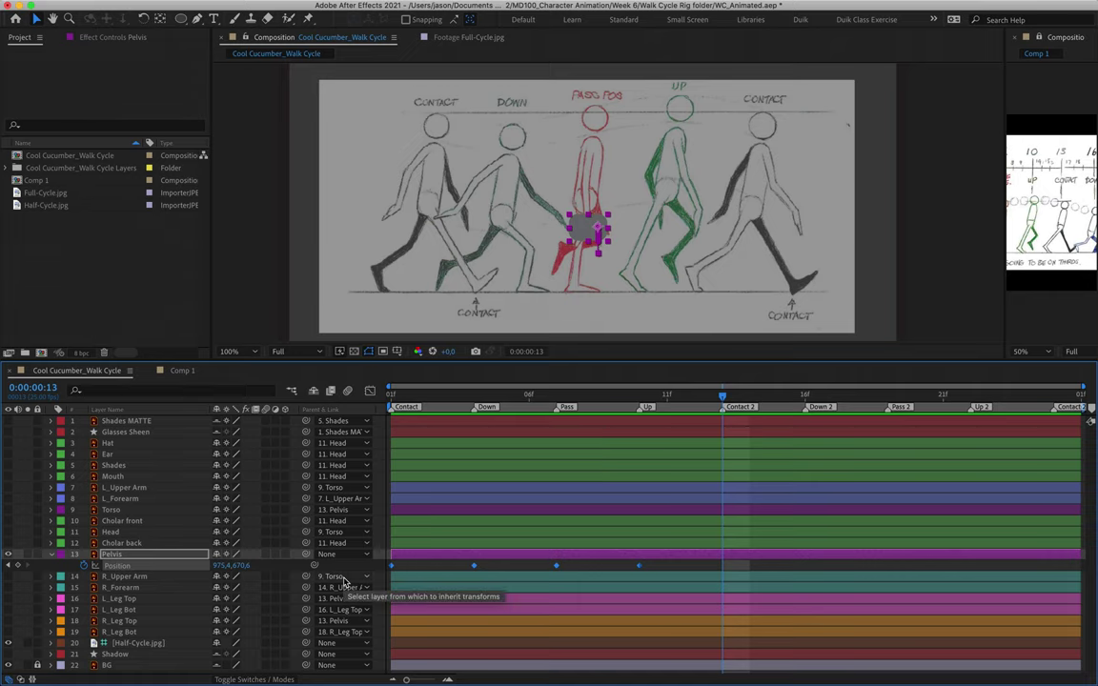
{"action": "key", "text": "ctrl+c"}
{"action": "key", "text": "ctrl+v"}
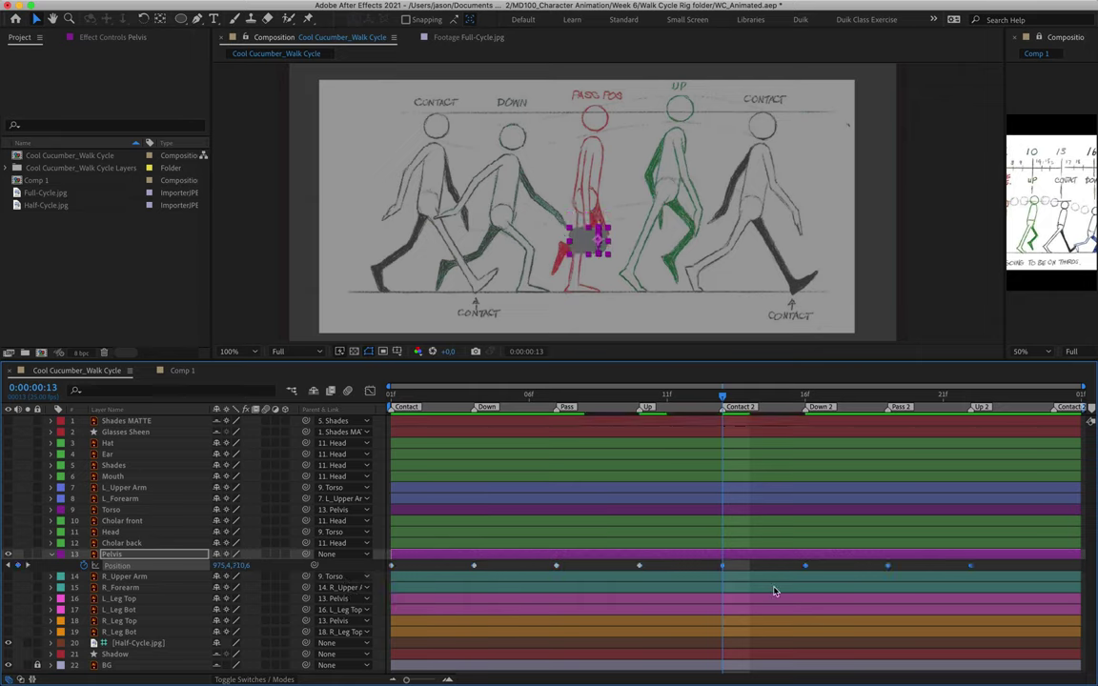
- Paste a copy of the first Pelvis Position keyframe at the final Contact marker, 0:00:01:00
{"action": "left_click", "coordinate": [805, 408]}
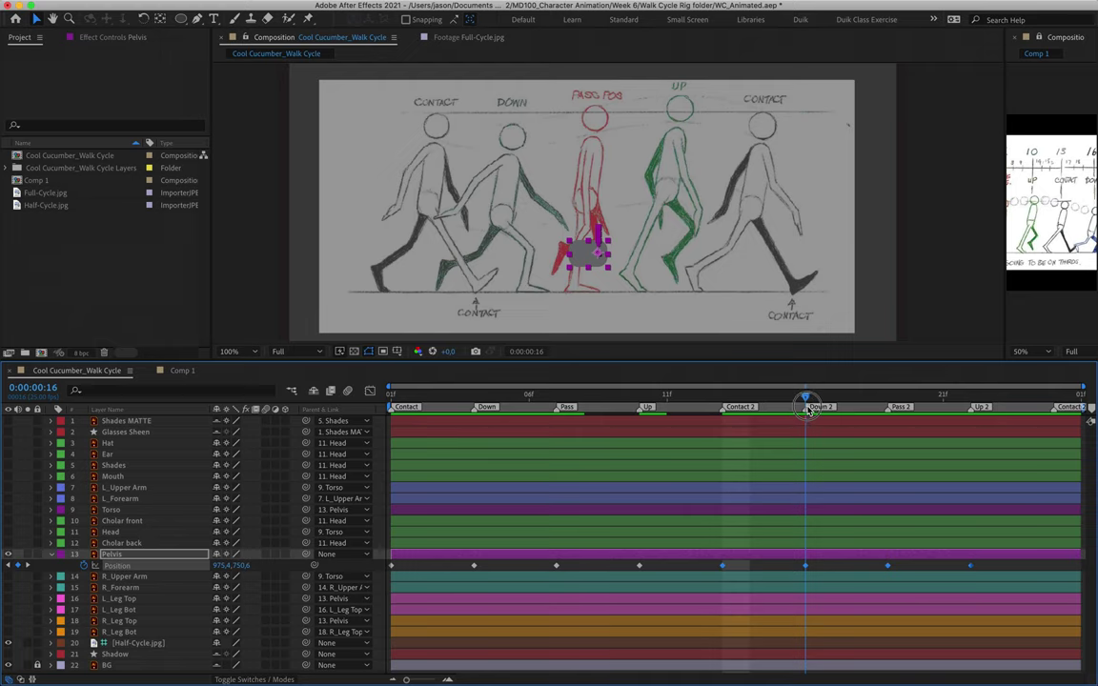
{"action": "left_click_drag", "start_coordinate": [808, 410], "coordinate": [1053, 432]}
{"action": "left_click", "coordinate": [1024, 566]}
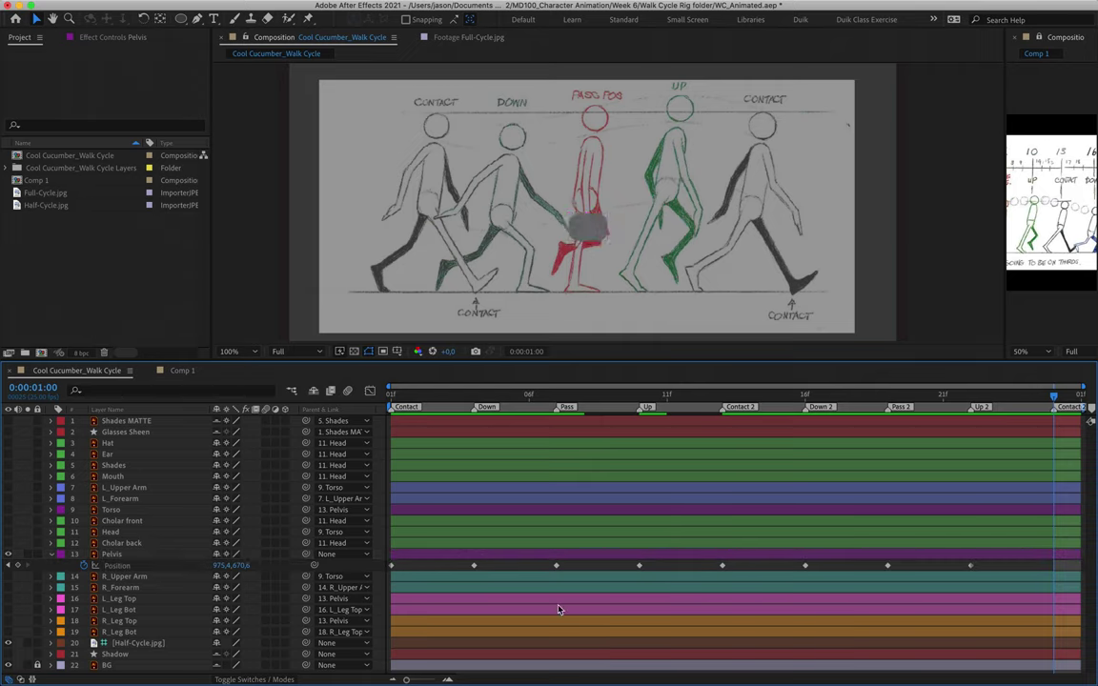
{"action": "left_click", "coordinate": [392, 568]}
{"action": "key", "text": "ctrl+v"}
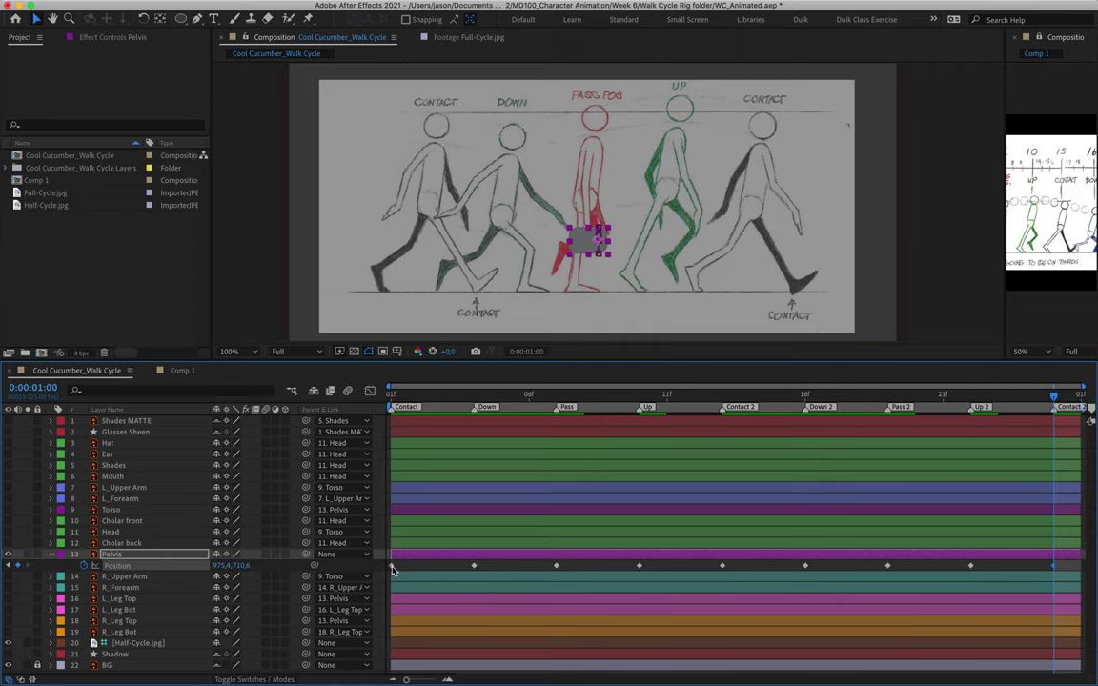
- Play back the pelvis bounce, both on its own and with all the character layers shown temporarily
{"action": "key", "text": "space"}
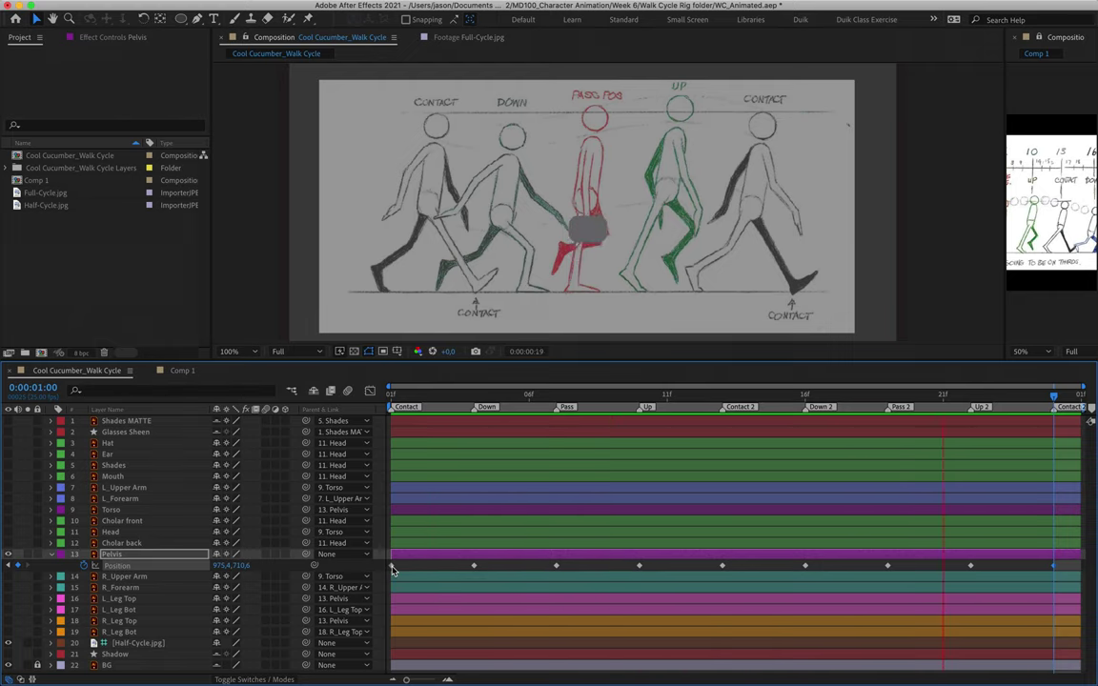
{"action": "key", "text": "space"}
{"action": "key", "text": "Page_Down"}
{"action": "key", "text": "Page_Down"}
{"action": "key", "text": "space"}
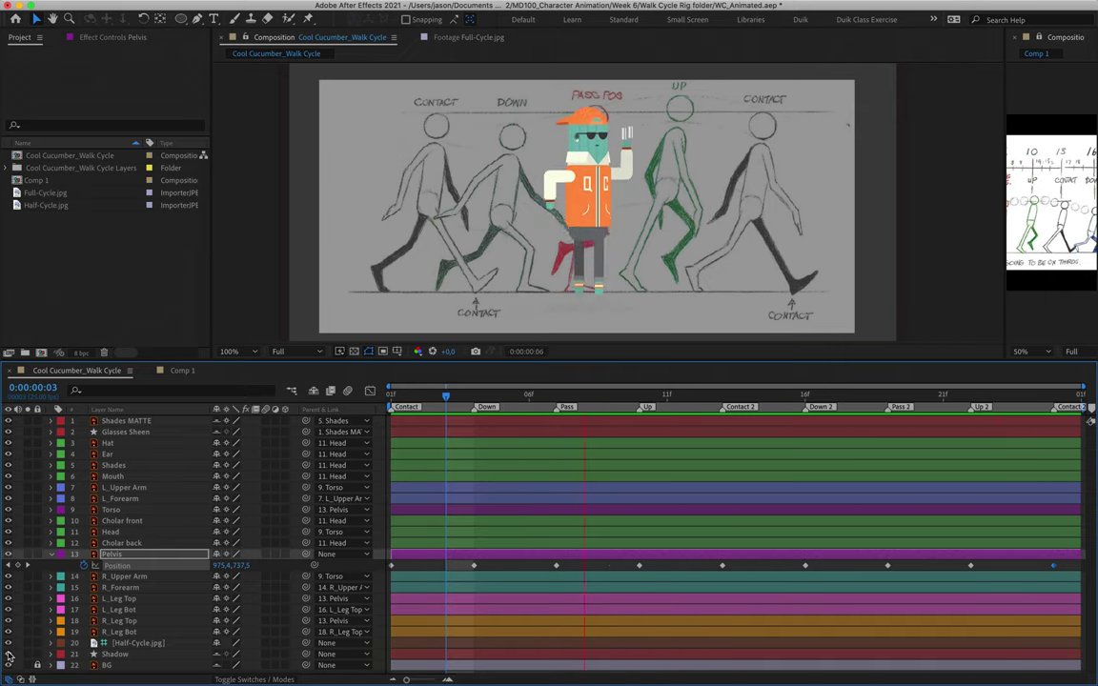
{"action": "key", "text": "space"}
{"action": "key", "text": "space"}
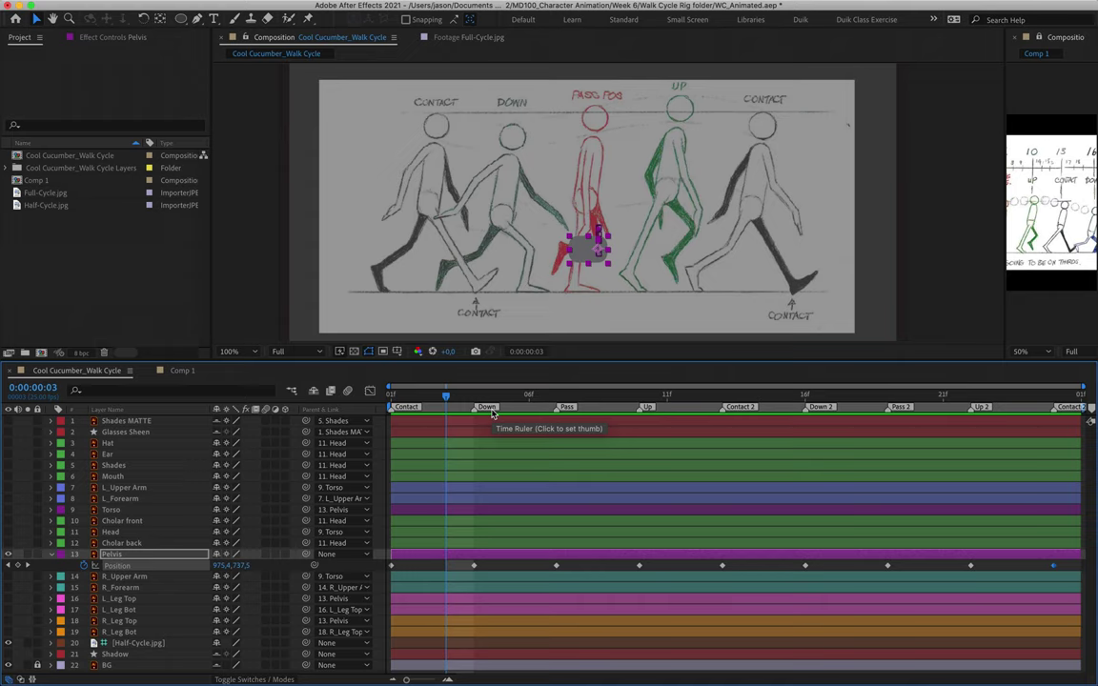
- Turn on the visibility of the L_Leg Top and L_Leg Bot layers
{"action": "left_click", "coordinate": [135, 598]}
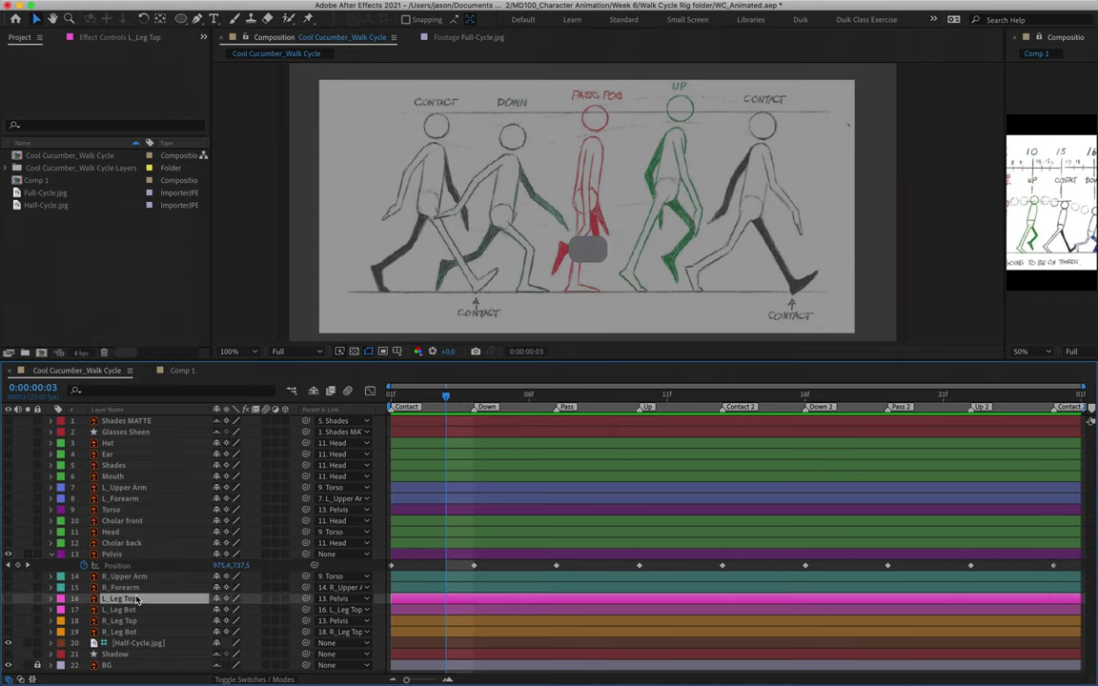
{"action": "left_click", "coordinate": [128, 610], "text": "shift"}
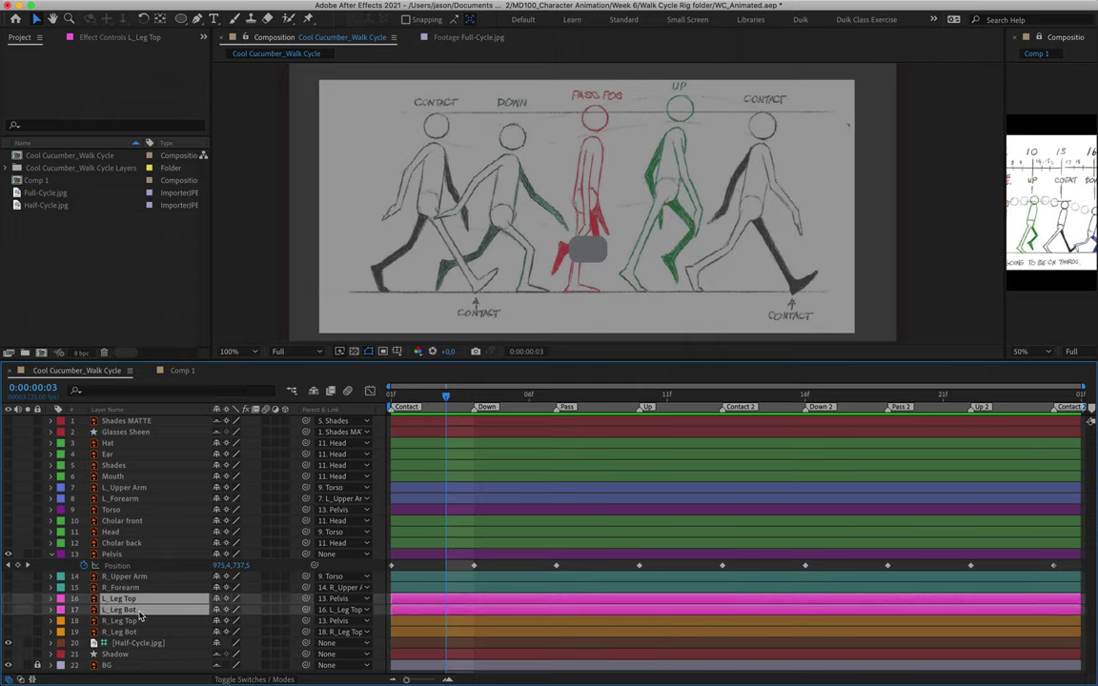
{"action": "left_click", "coordinate": [10, 600]}
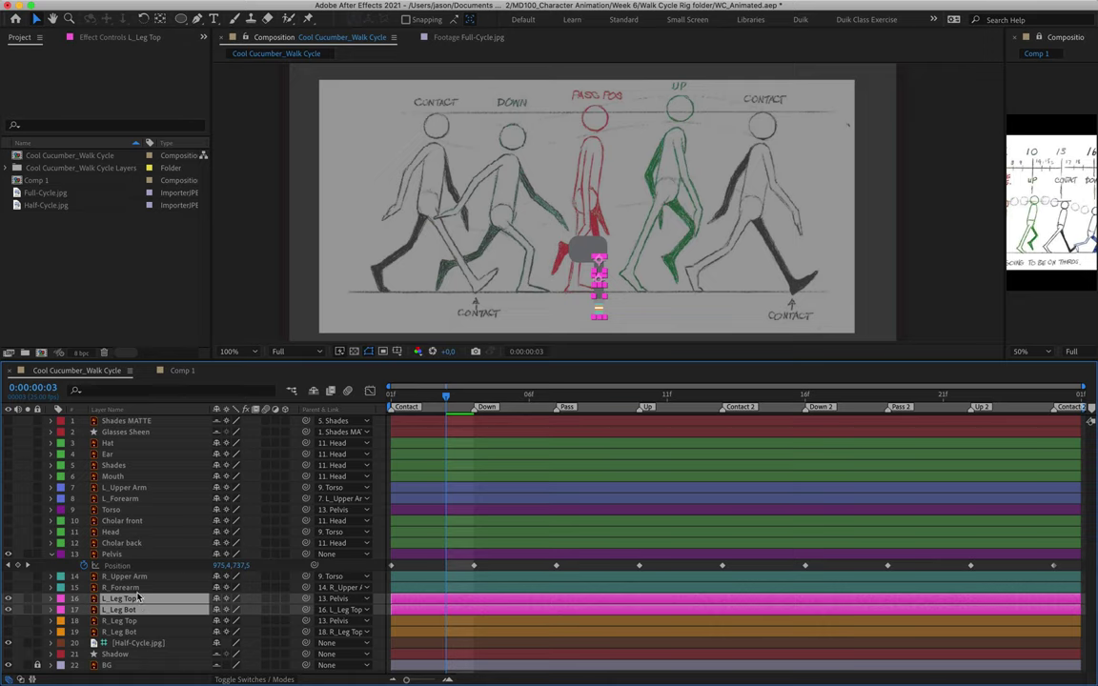
- Mark every layer except Pelvis, L_Leg Top and L_Leg Bot as shy and hide the shy layers from the timeline
{"action": "left_click_drag", "start_coordinate": [217, 487], "coordinate": [216, 523]}
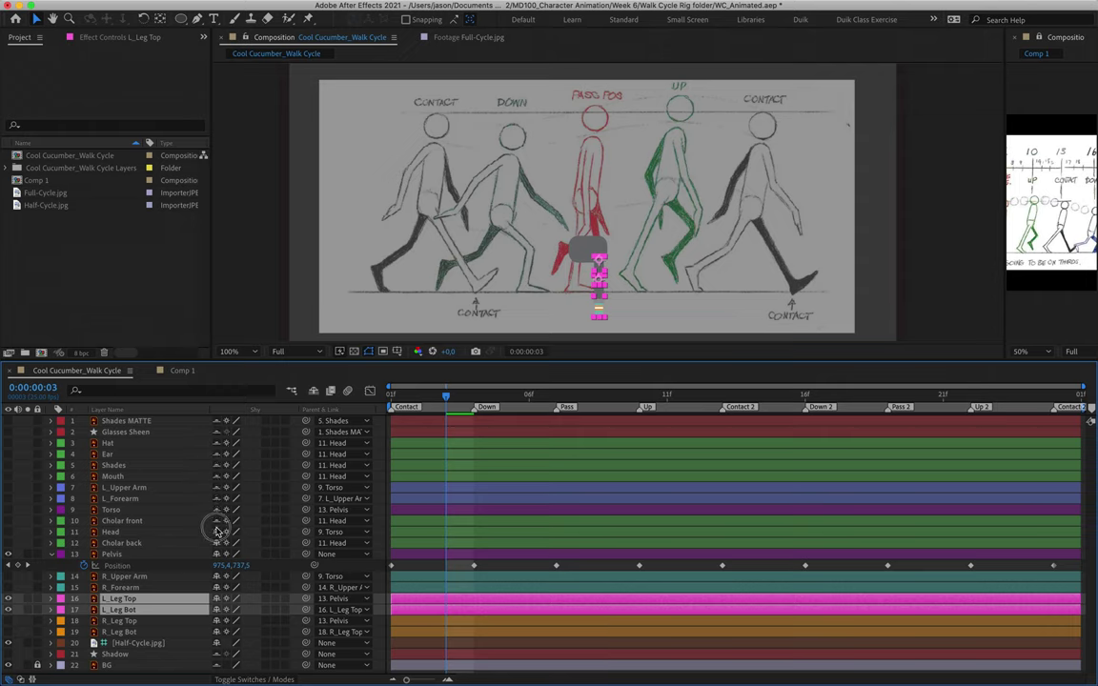
{"action": "left_click", "coordinate": [138, 554]}
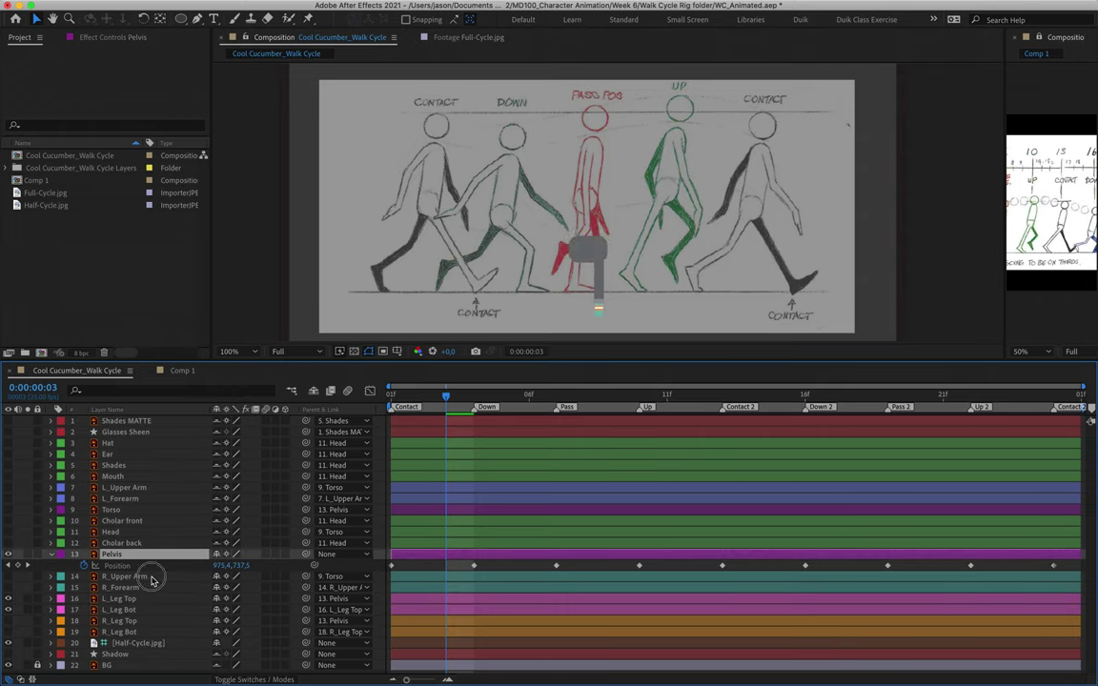
{"action": "left_click", "coordinate": [145, 576]}
{"action": "left_click", "coordinate": [133, 553]}
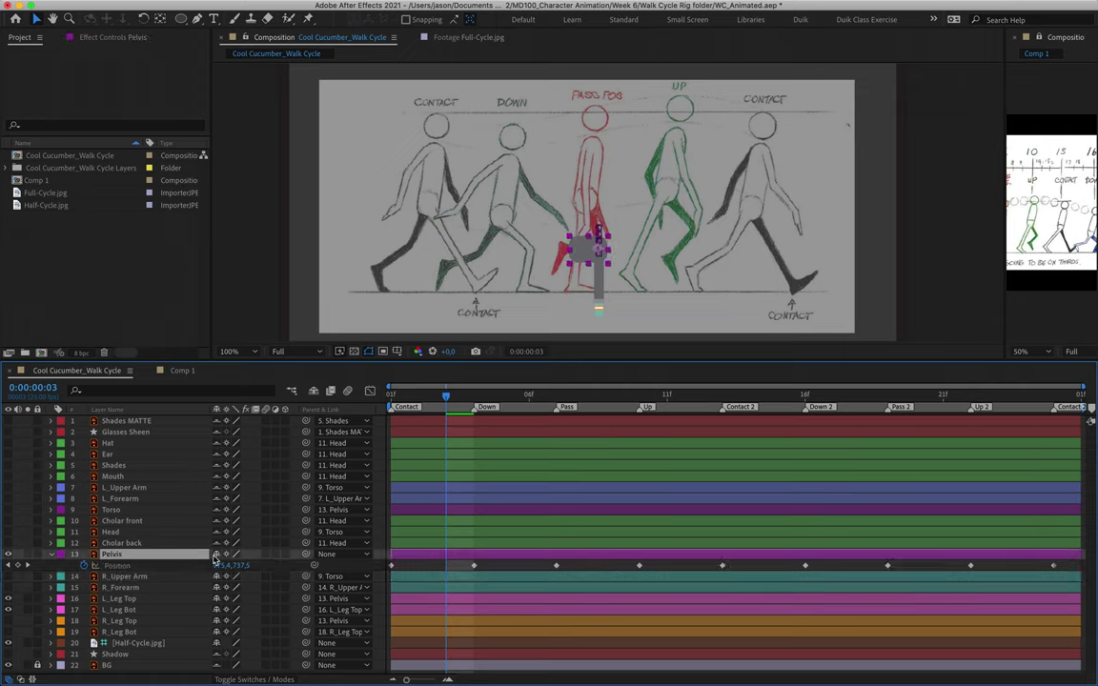
{"action": "left_click", "coordinate": [184, 577]}
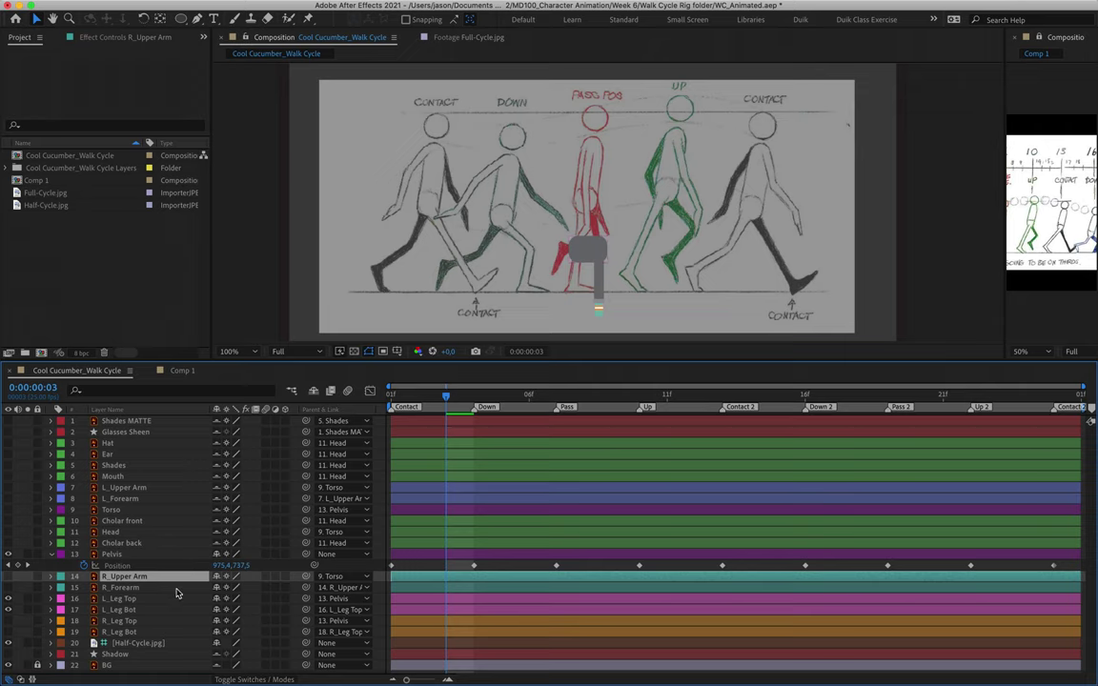
{"action": "left_click", "coordinate": [177, 586], "text": "shift"}
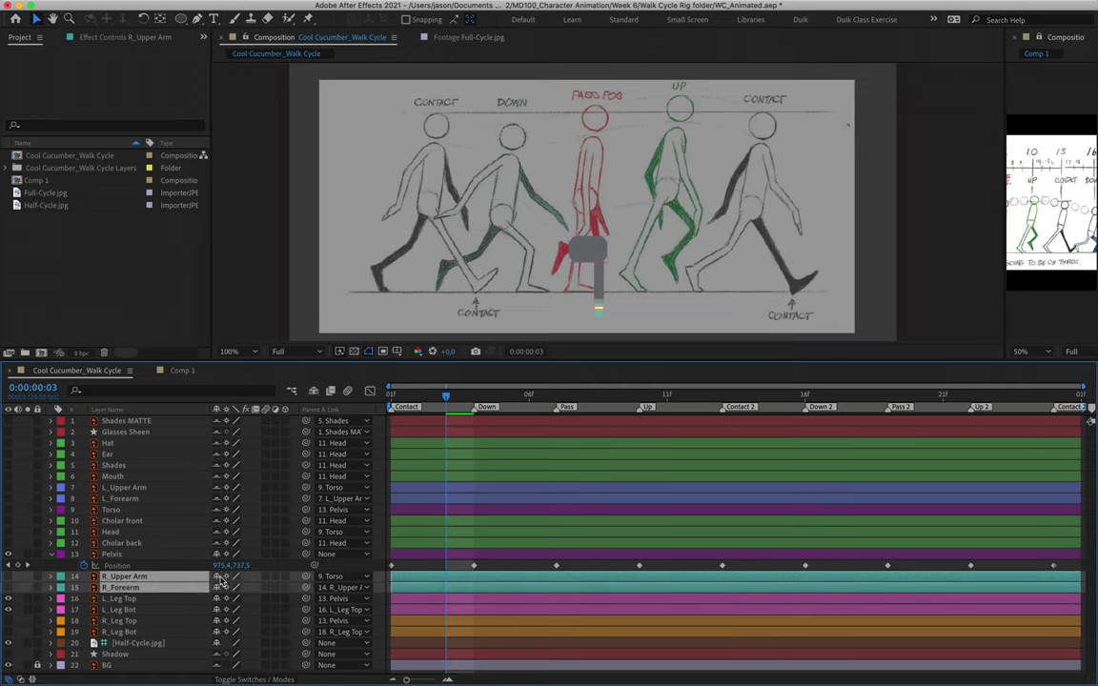
{"action": "left_click", "coordinate": [150, 621]}
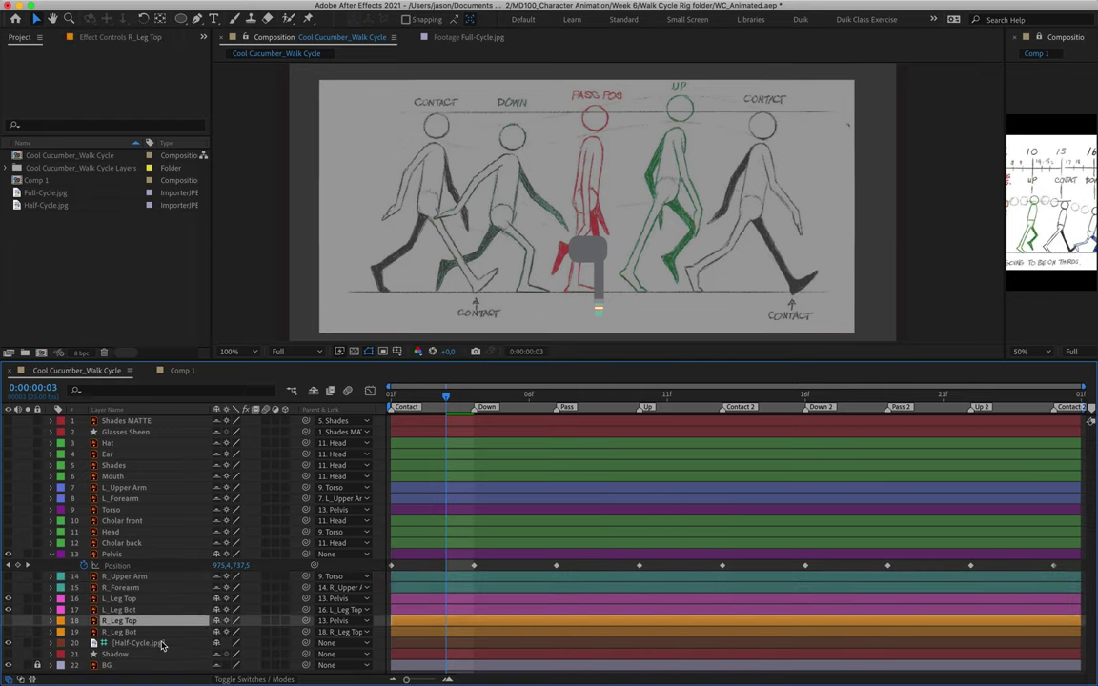
{"action": "left_click", "coordinate": [148, 644], "text": "shift"}
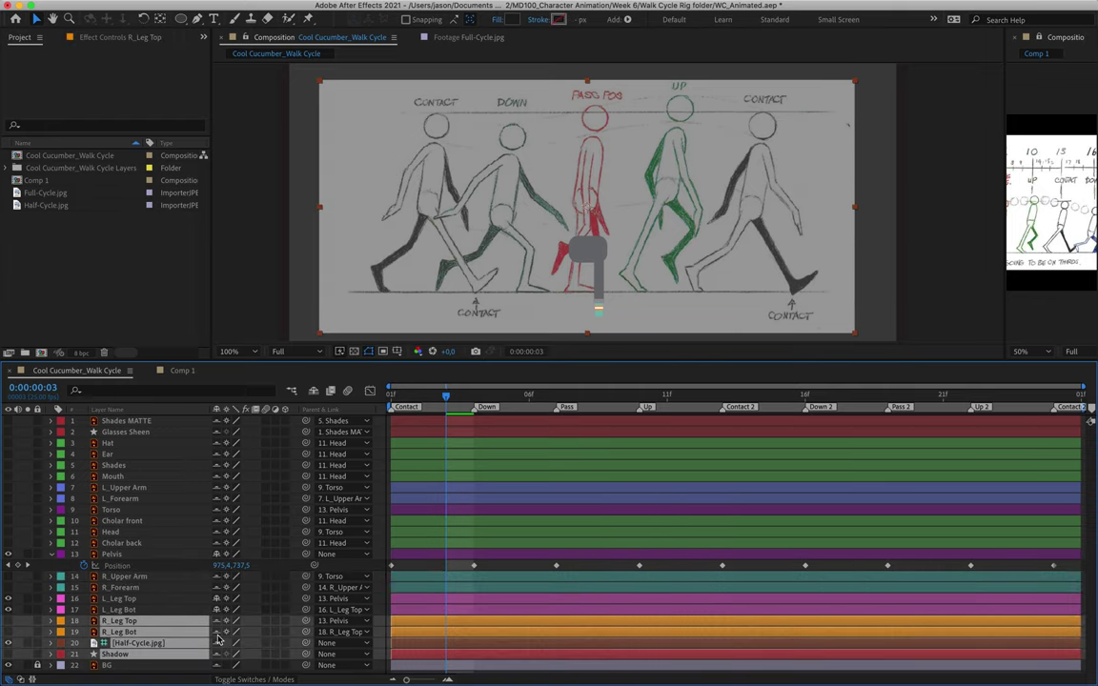
{"action": "left_click", "coordinate": [314, 392]}
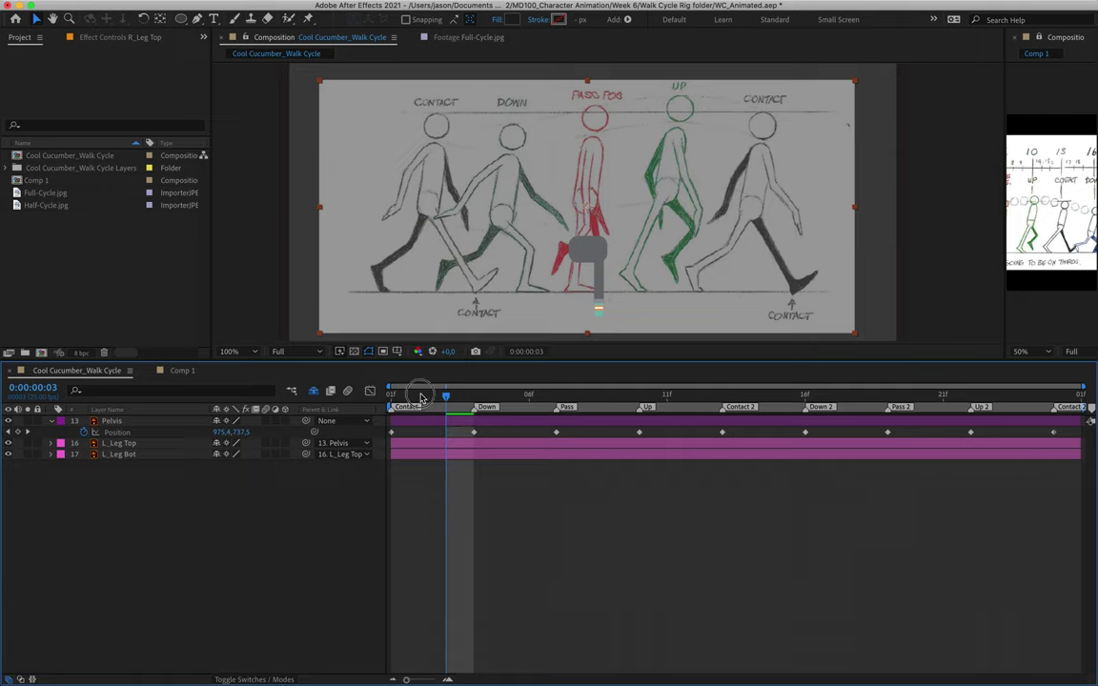
- At 0:00:00:01, place a horizontal guide along the sole of the left foot, and redisplay the shy layers with nothing selected
{"action": "key", "text": "Home"}
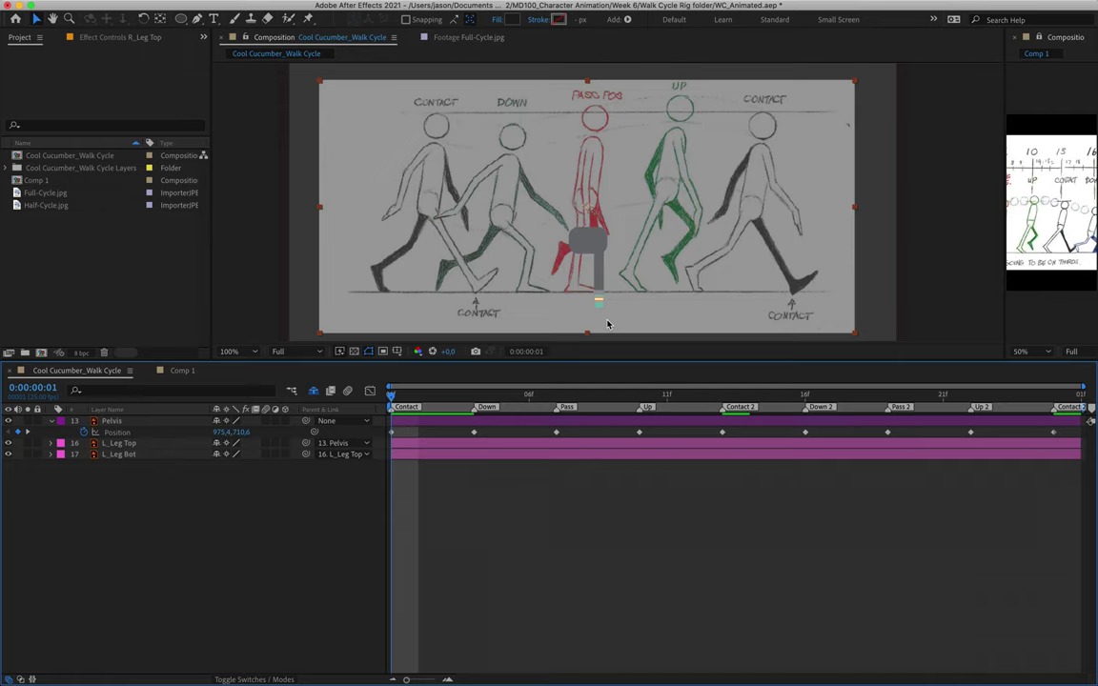
{"action": "key", "text": "super+r"}
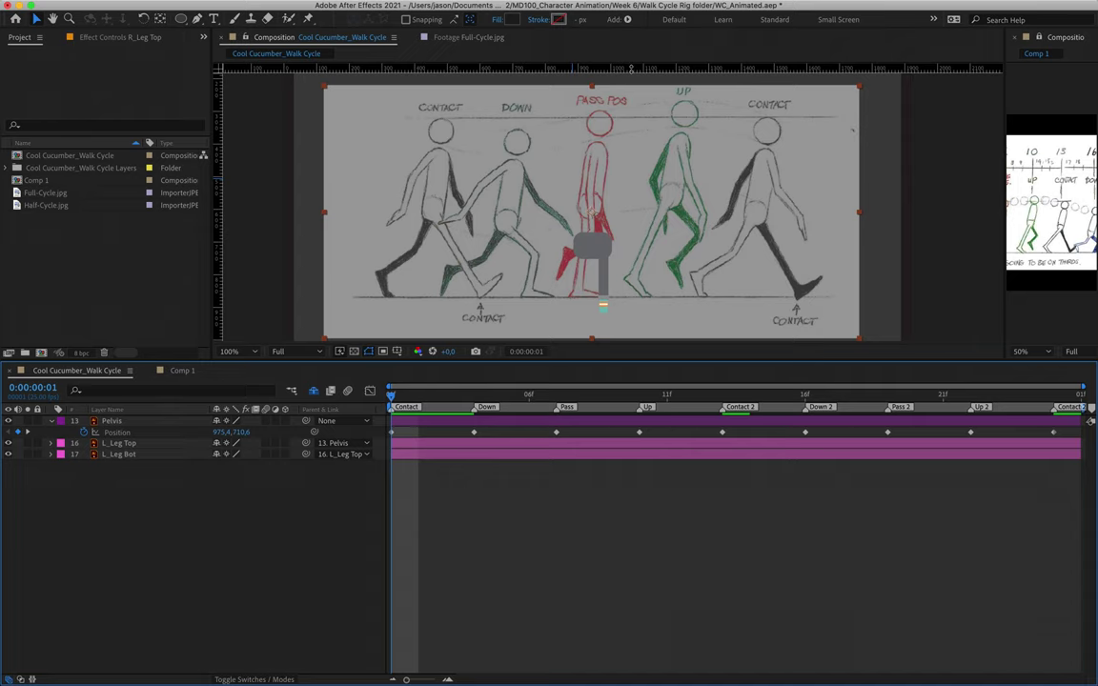
{"action": "left_click_drag", "start_coordinate": [630, 68], "coordinate": [628, 313]}
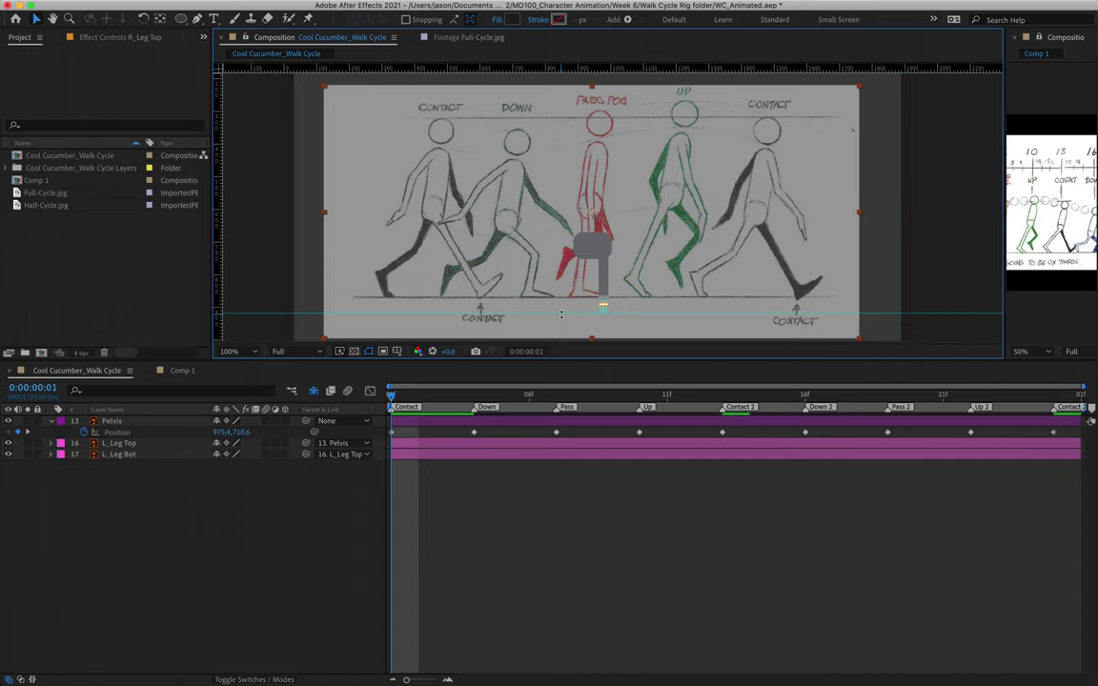
{"action": "scroll", "coordinate": [561, 316], "scroll_direction": "down", "scroll_amount": 1}
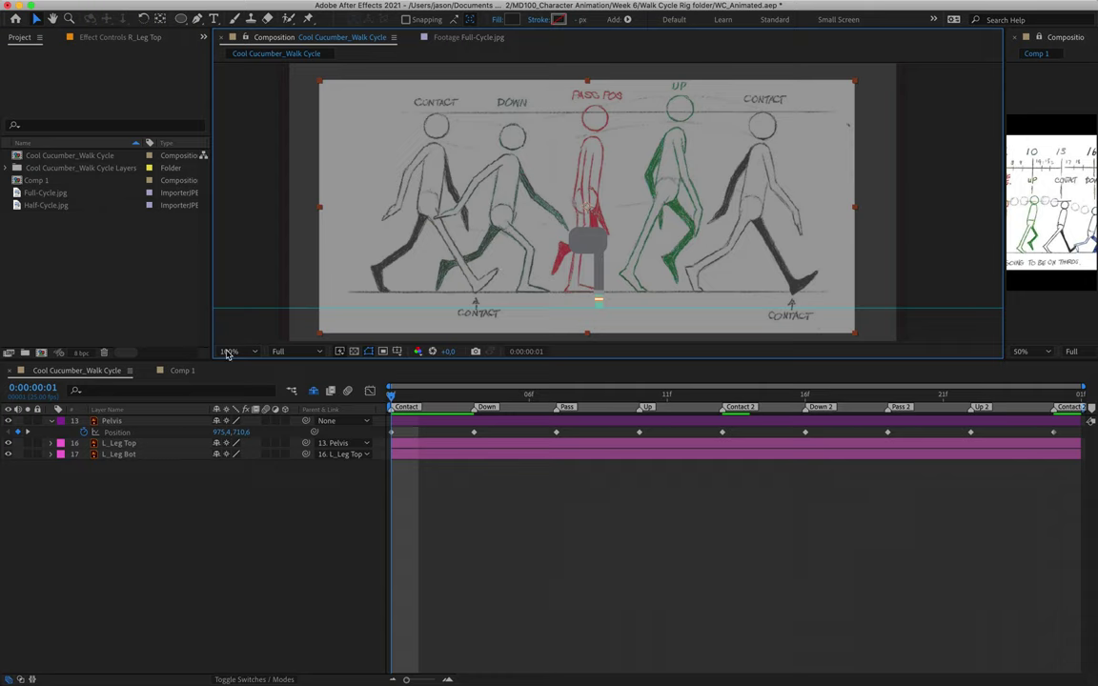
{"action": "key", "text": "ctrl+shift+a"}
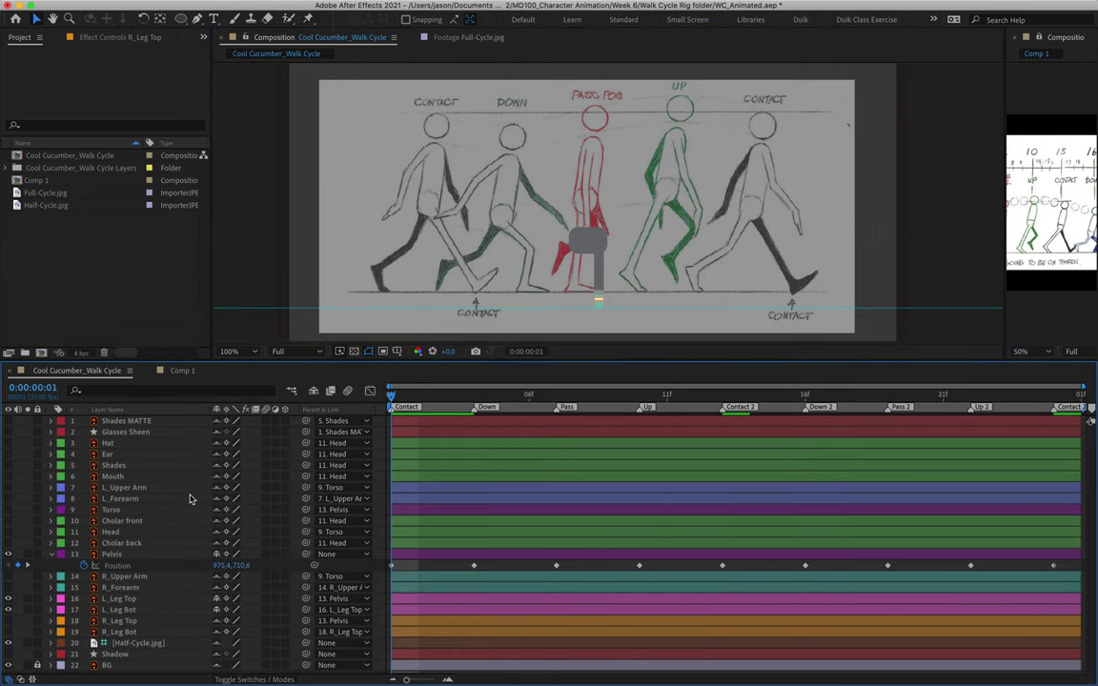
- Hide the shy layers again and move the Half-Cycle.jpg reference so its first Contact figure sits behind the pelvis
{"action": "left_click", "coordinate": [133, 643]}
{"action": "left_click", "coordinate": [313, 391]}
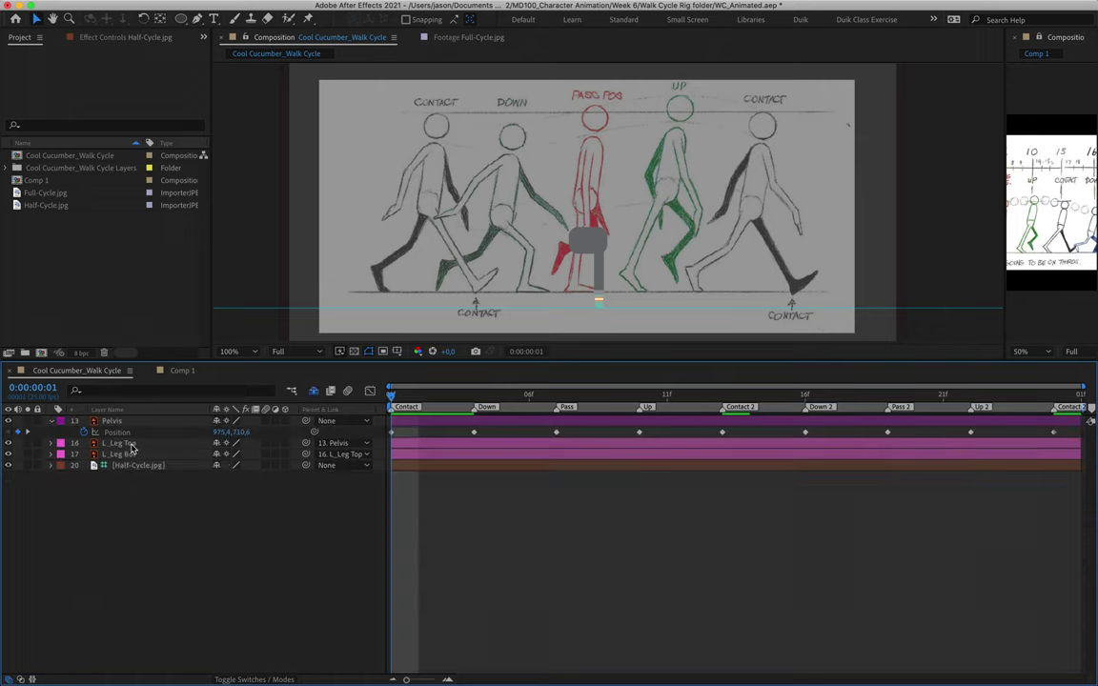
{"action": "left_click", "coordinate": [128, 465]}
{"action": "left_click_drag", "start_coordinate": [373, 133], "coordinate": [536, 184]}
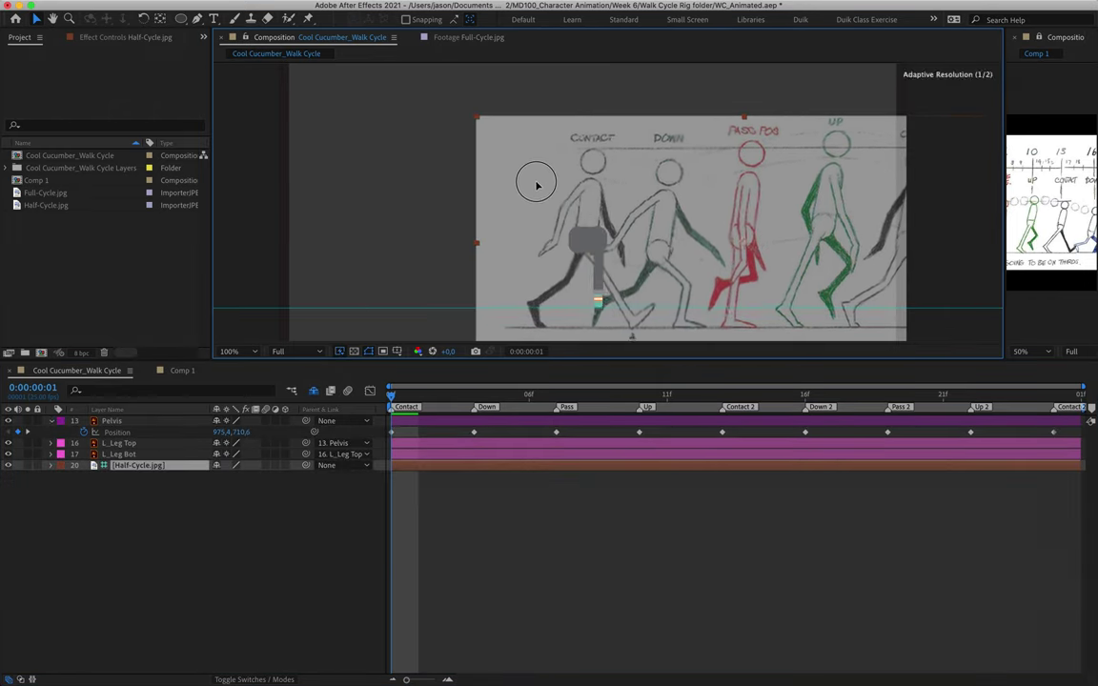
{"action": "key", "text": "F2"}
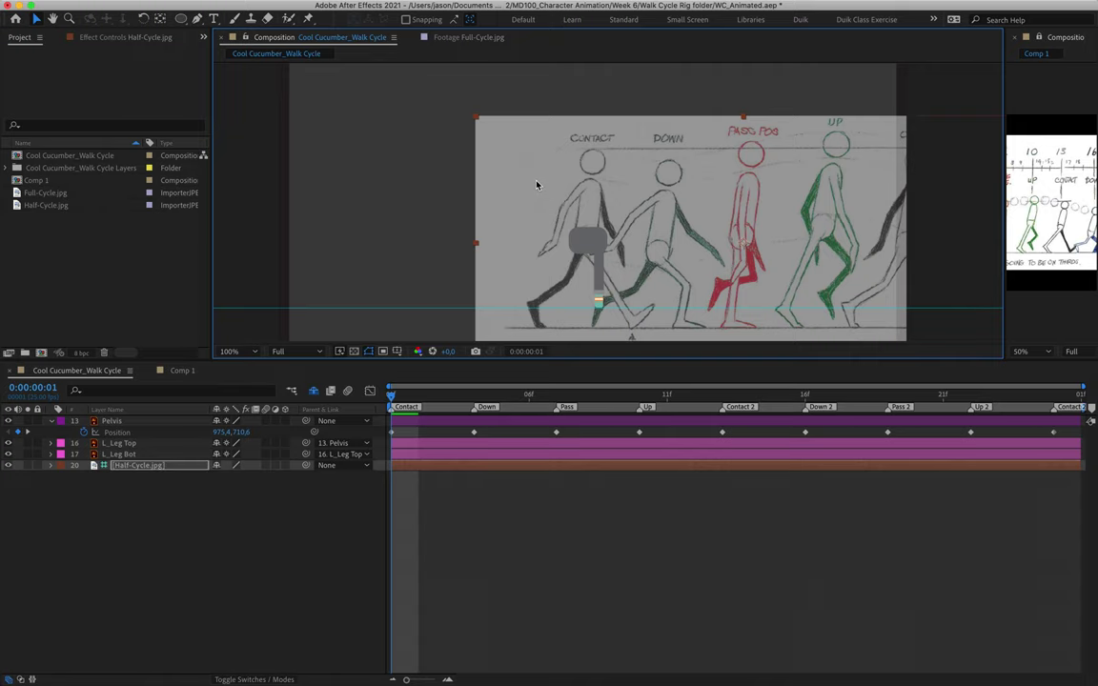
- At 0:00:00:01, start Position and Rotation keyframes on L_Leg Top and Rotation keyframes on L_Leg Bot
{"action": "scroll", "coordinate": [676, 284], "scroll_direction": "up", "scroll_amount": 1}
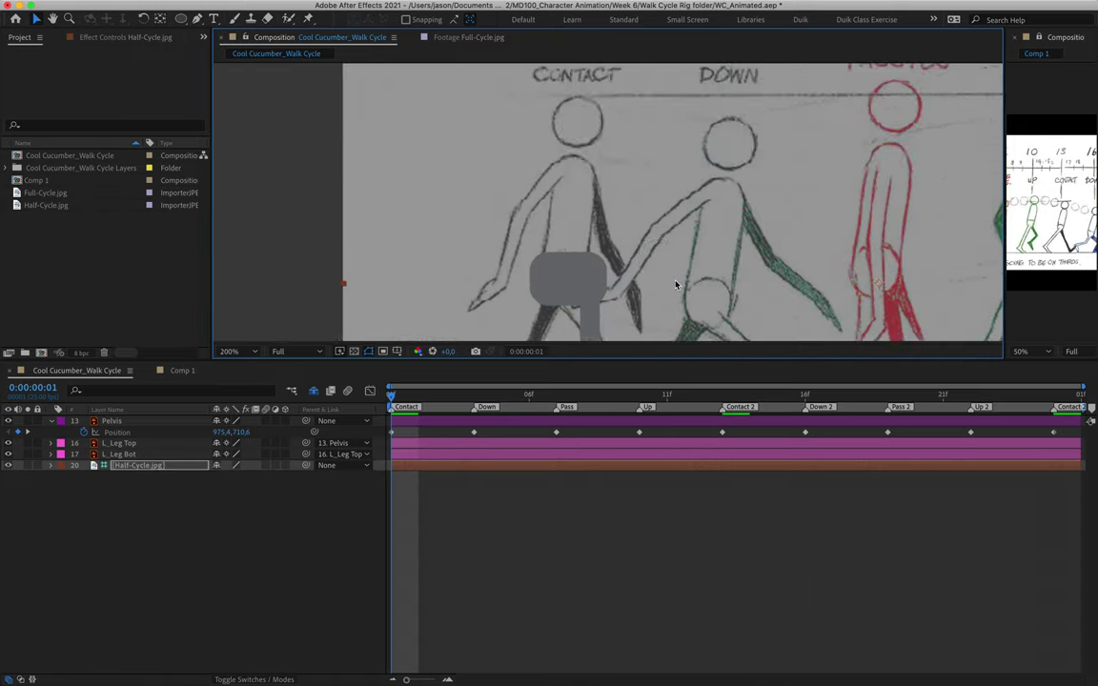
{"action": "scroll", "coordinate": [657, 270], "scroll_direction": "up", "scroll_amount": 1}
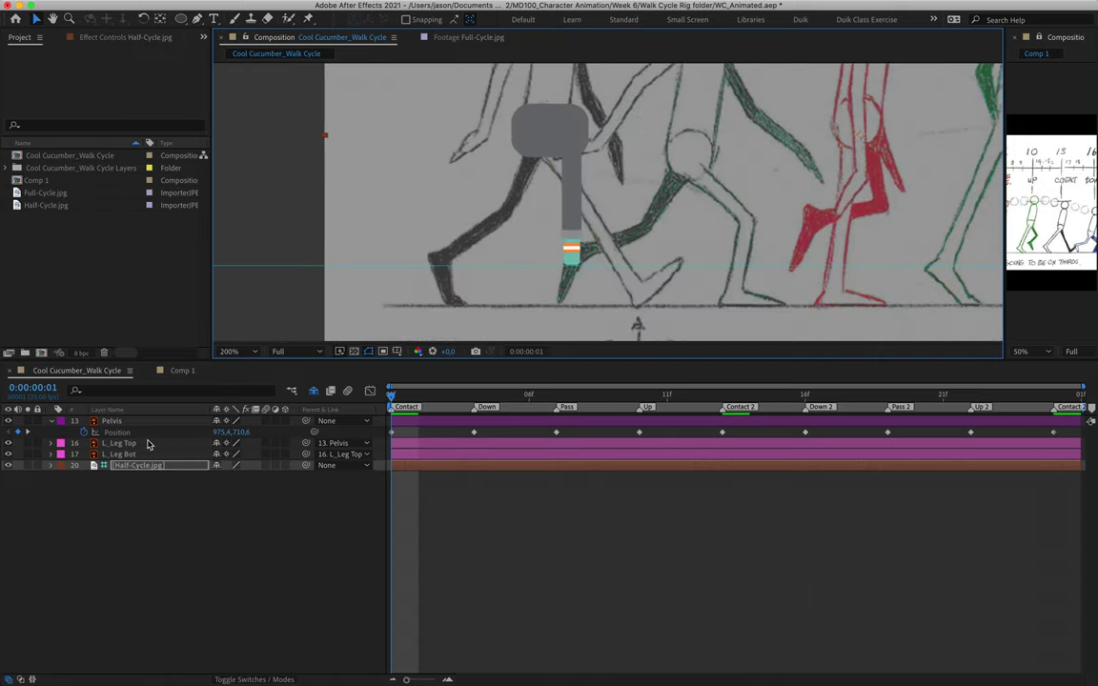
{"action": "left_click", "coordinate": [143, 443]}
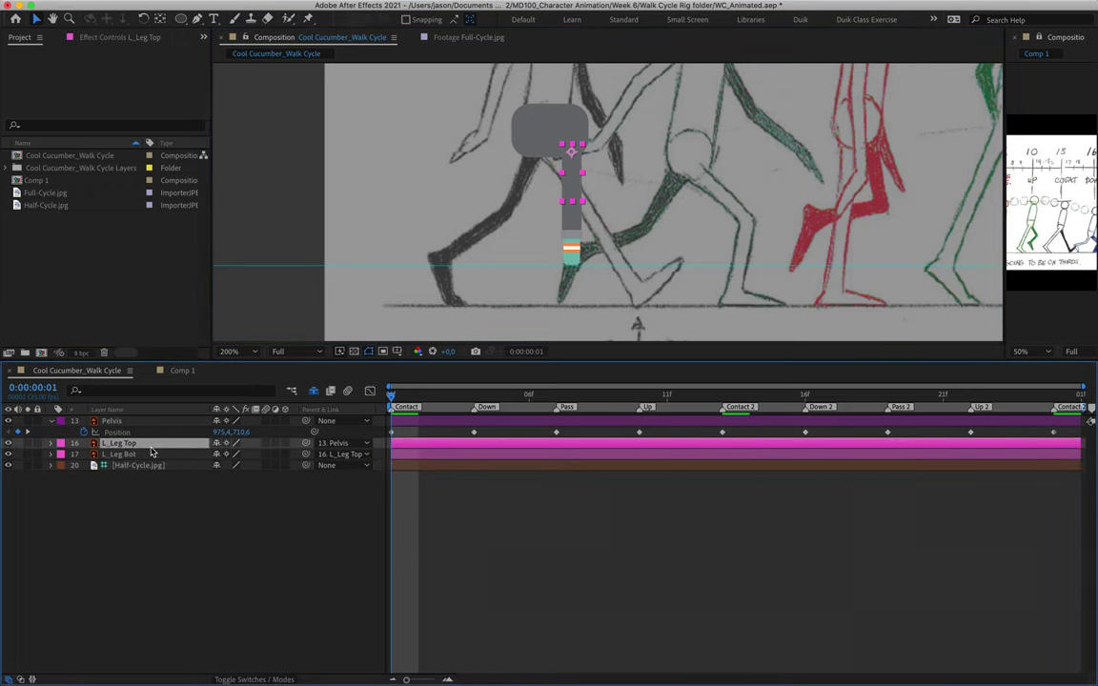
{"action": "key", "text": "p"}
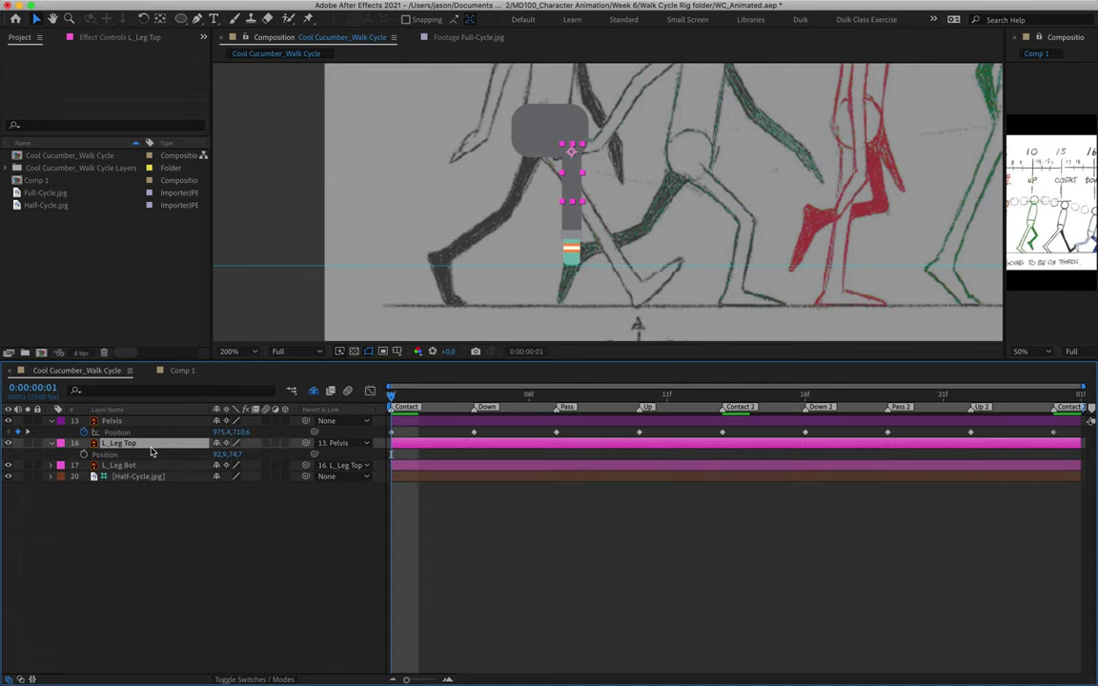
{"action": "key", "text": "shift+r"}
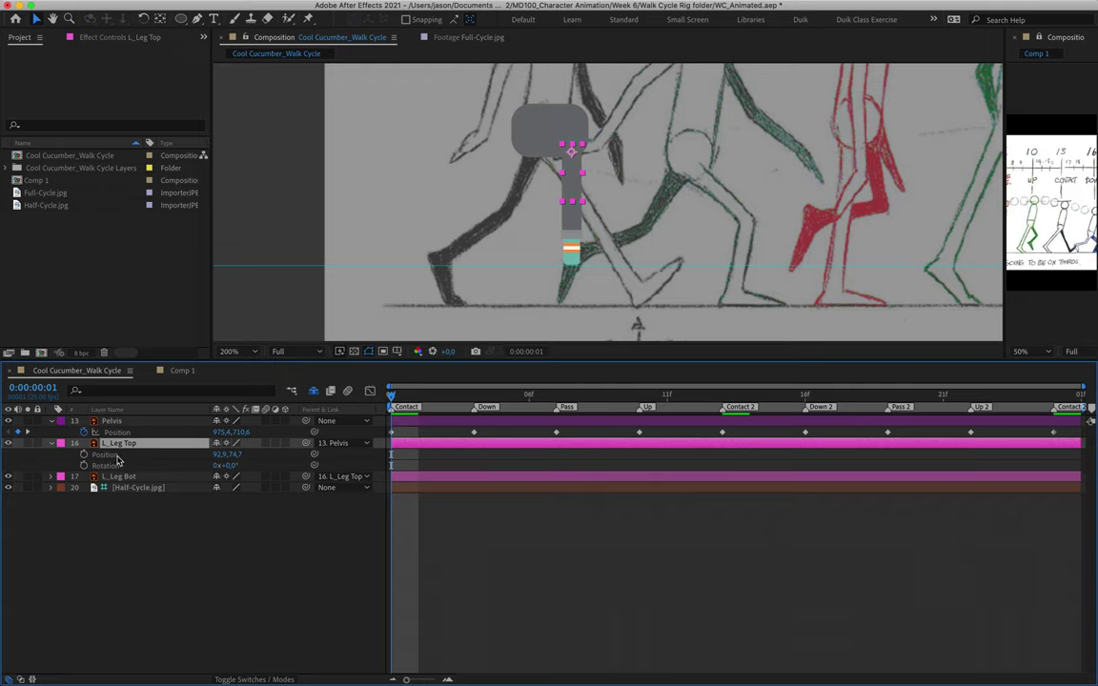
{"action": "left_click", "coordinate": [84, 455]}
{"action": "left_click", "coordinate": [84, 465]}
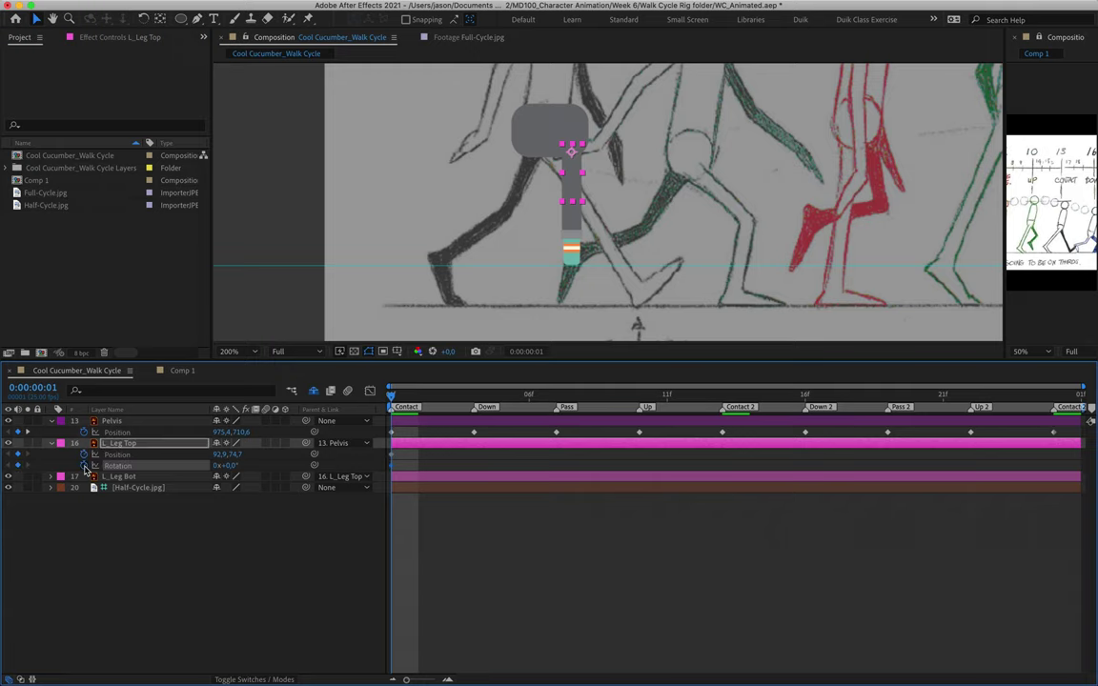
{"action": "left_click", "coordinate": [119, 477]}
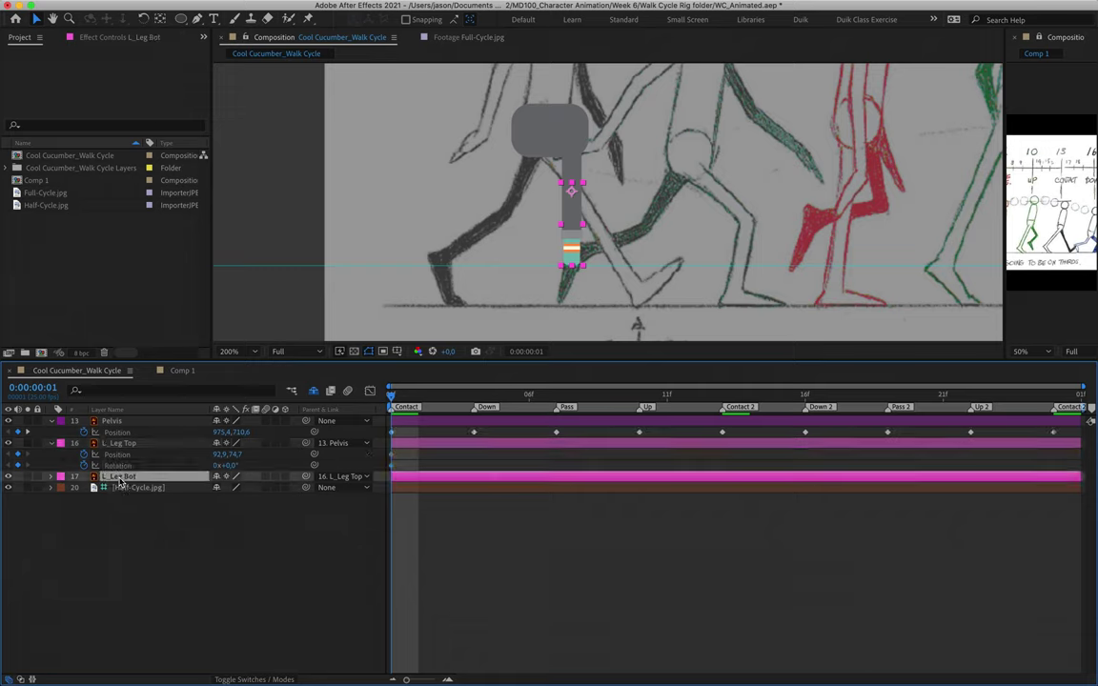
{"action": "key", "text": "r"}
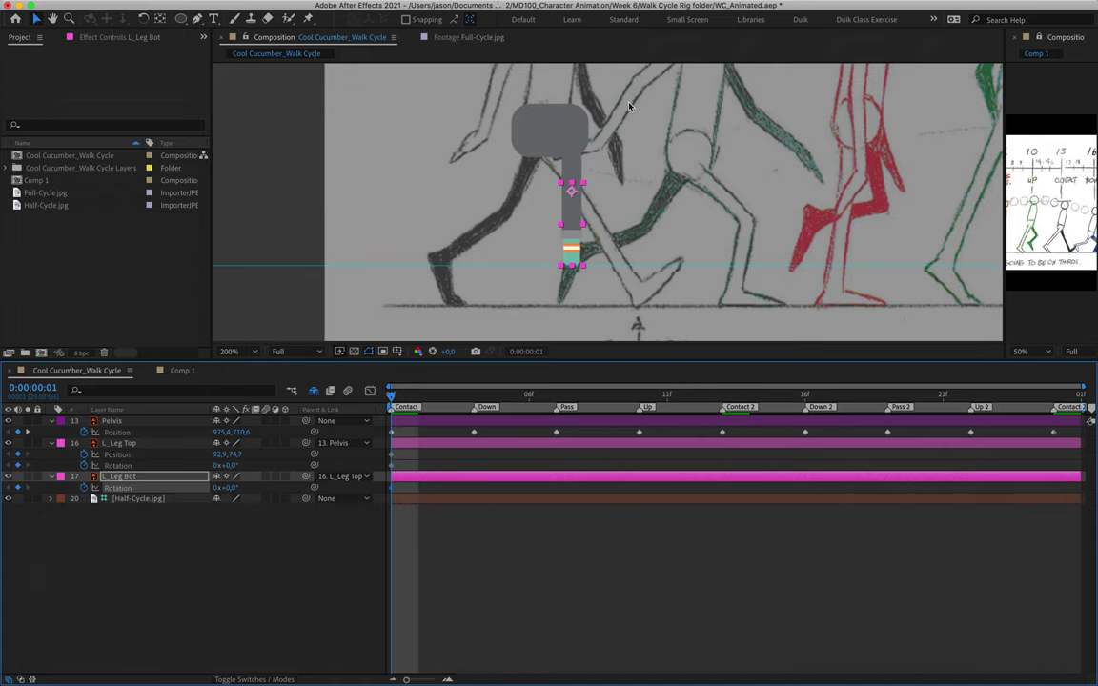
- Pose the left leg for Contact, rotating L_Leg Top to -32,1° and L_Leg Bot to 8,6°, and raise the guide to the foot's sole
{"action": "left_click", "coordinate": [576, 170]}
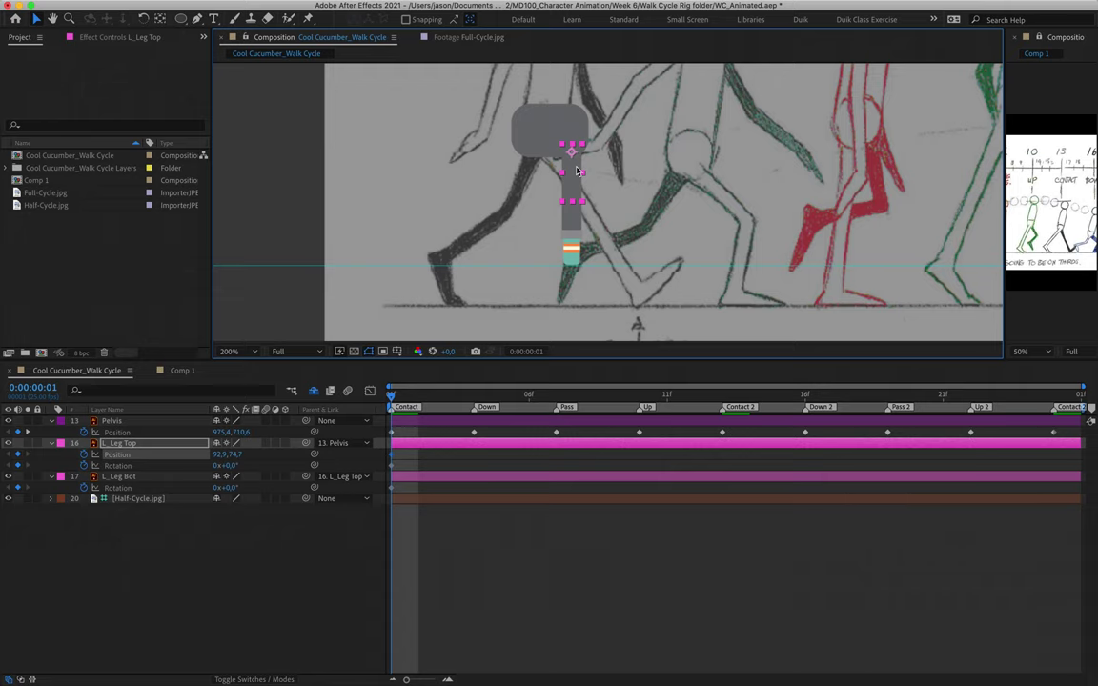
{"action": "key", "text": "w"}
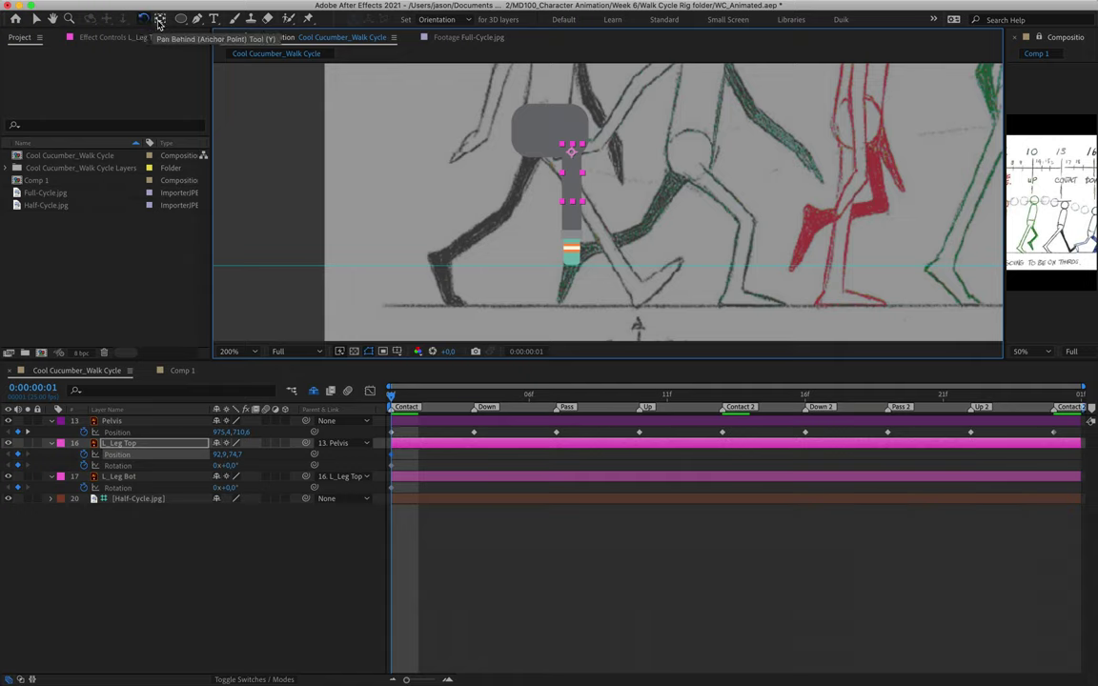
{"action": "left_click_drag", "start_coordinate": [510, 171], "coordinate": [587, 187]}
{"action": "left_click_drag", "start_coordinate": [621, 233], "coordinate": [613, 235]}
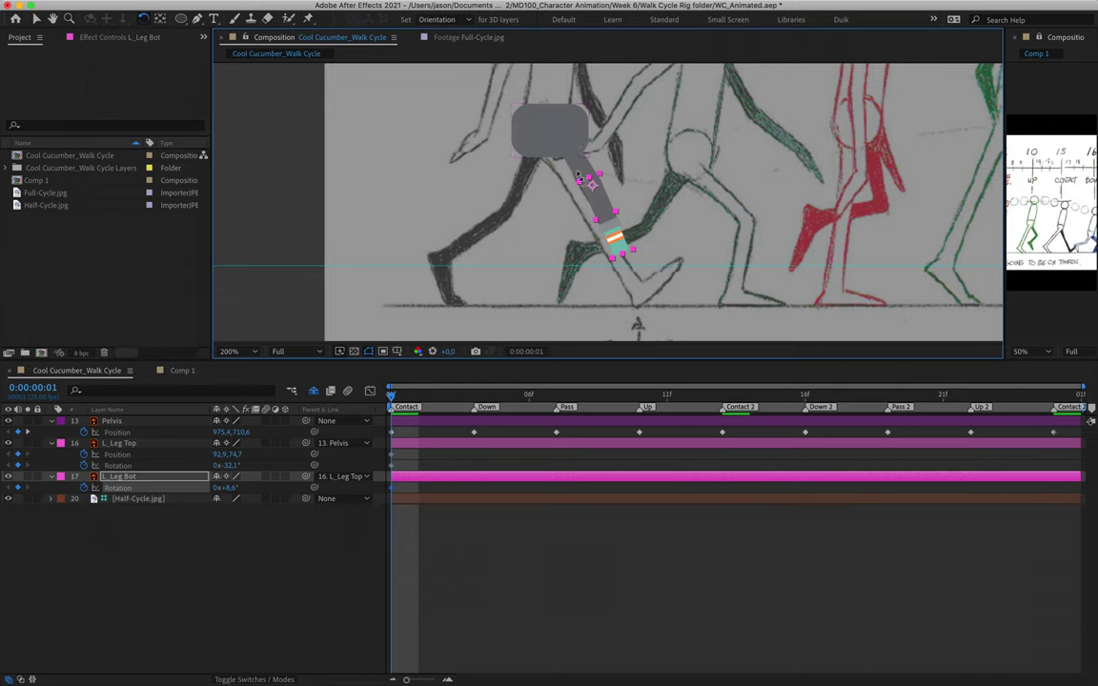
{"action": "key", "text": "v"}
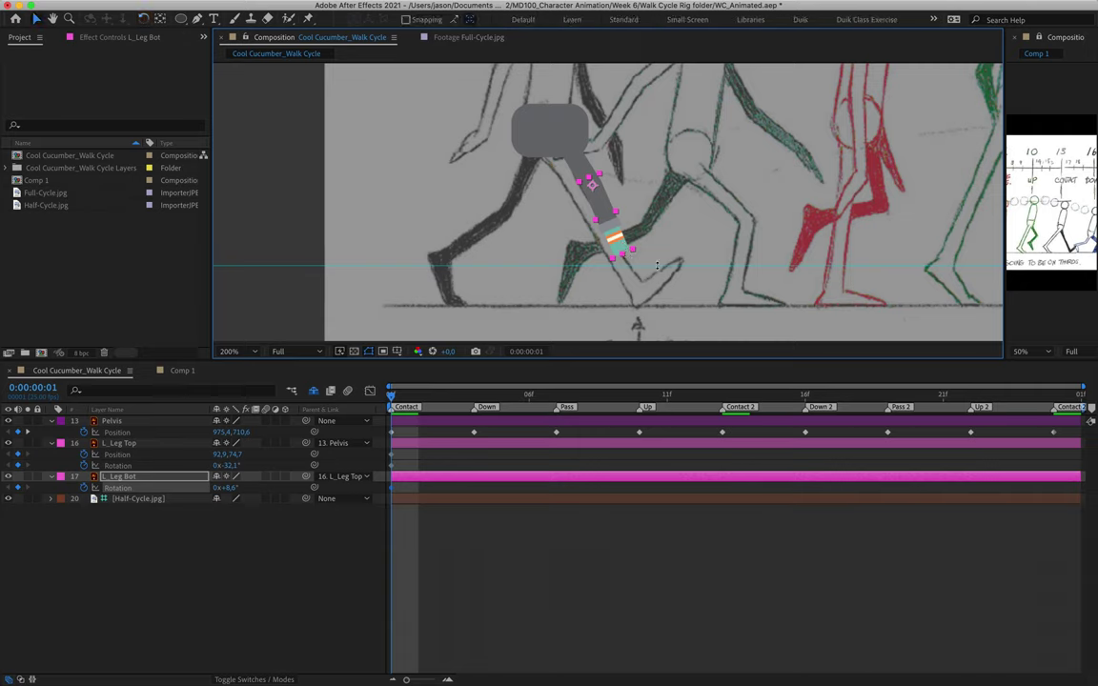
{"action": "left_click_drag", "start_coordinate": [652, 266], "coordinate": [658, 254]}
- At the Down marker, 0:00:00:04, bend the left leg by rotating L_Leg Top to -76,3° and L_Leg Bot to 73,9°
{"action": "left_click", "coordinate": [418, 396]}
{"action": "left_click_drag", "start_coordinate": [418, 397], "coordinate": [475, 400]}
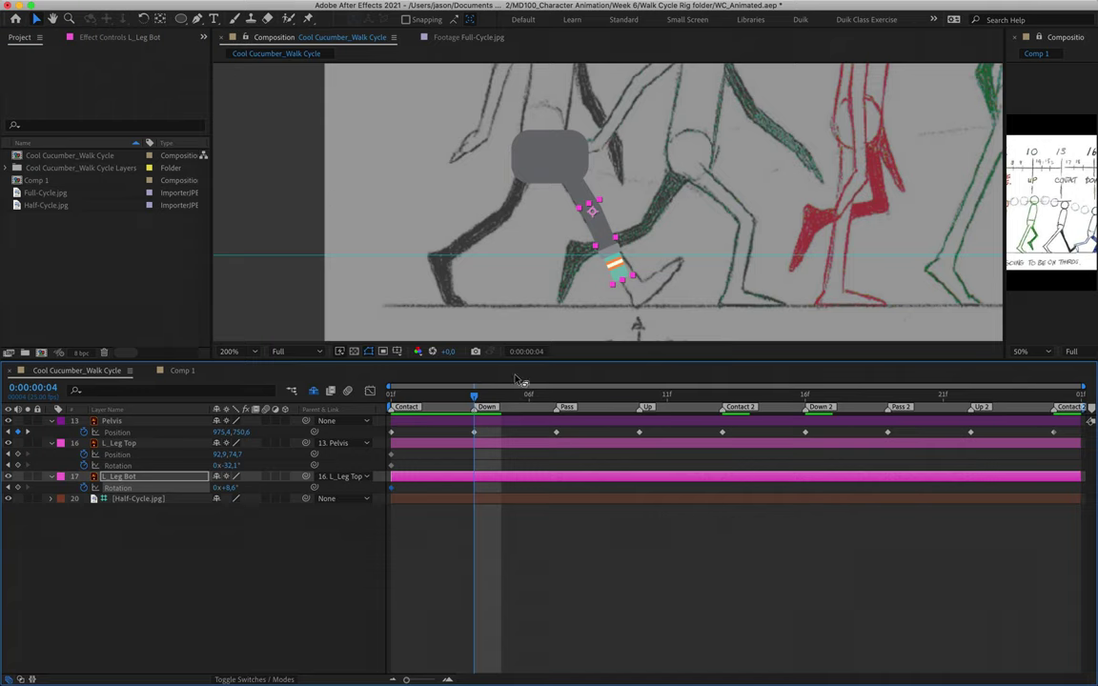
{"action": "left_click", "coordinate": [446, 395]}
{"action": "left_click", "coordinate": [466, 400]}
{"action": "key", "text": "w"}
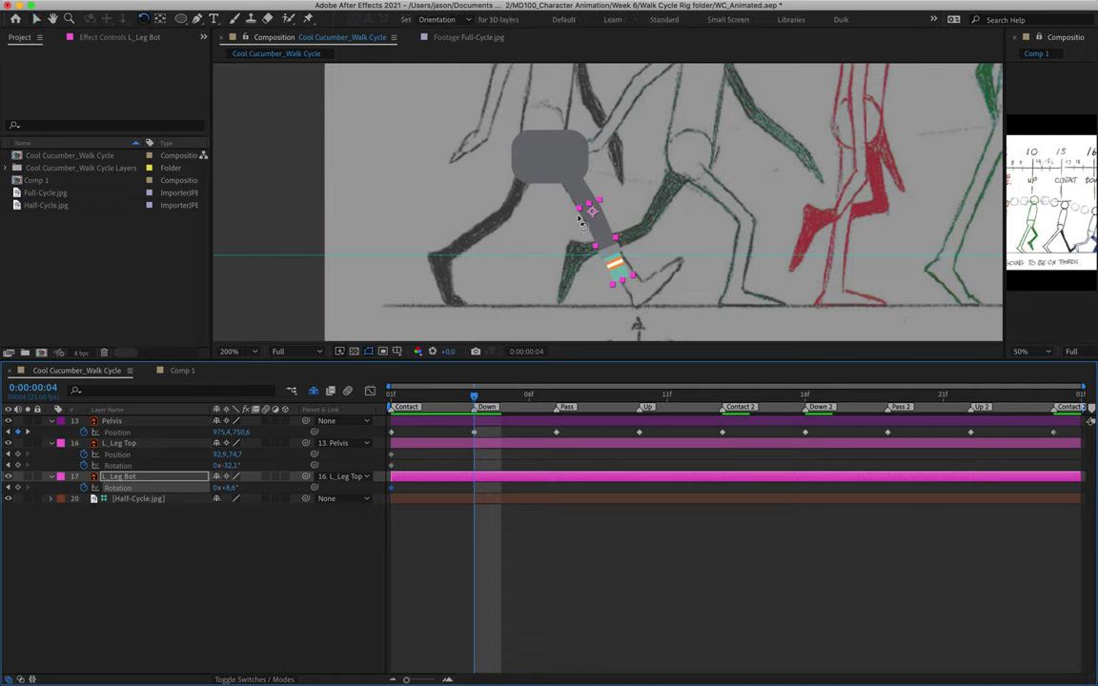
{"action": "left_click", "coordinate": [583, 205]}
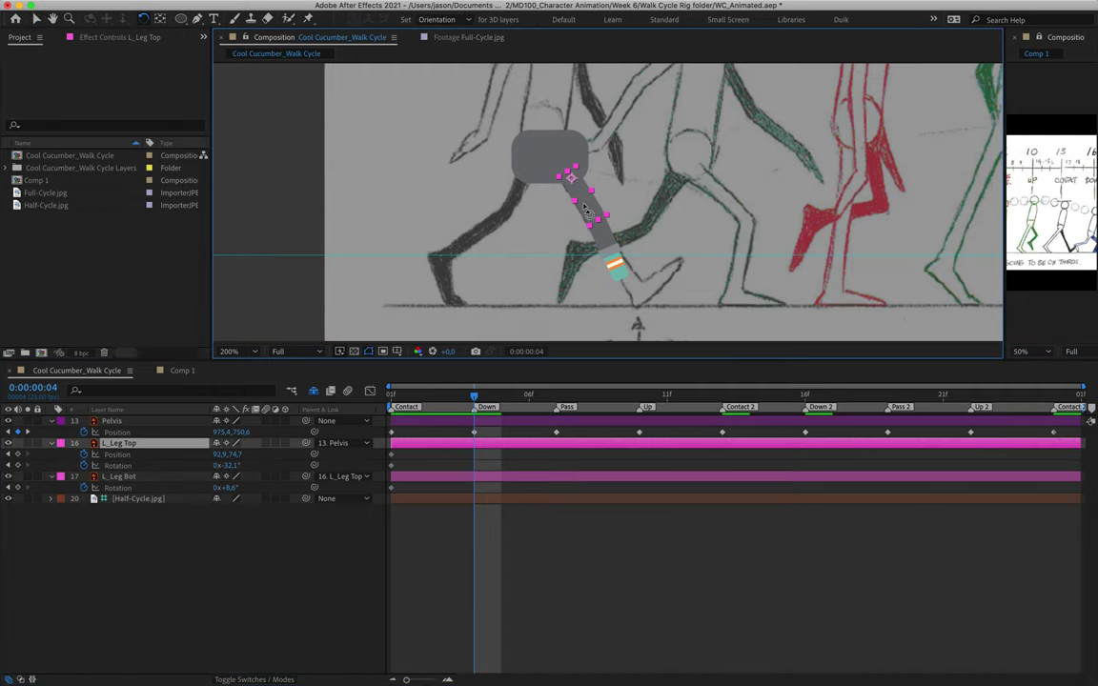
{"action": "left_click_drag", "start_coordinate": [583, 205], "coordinate": [608, 233]}
{"action": "left_click", "coordinate": [629, 217]}
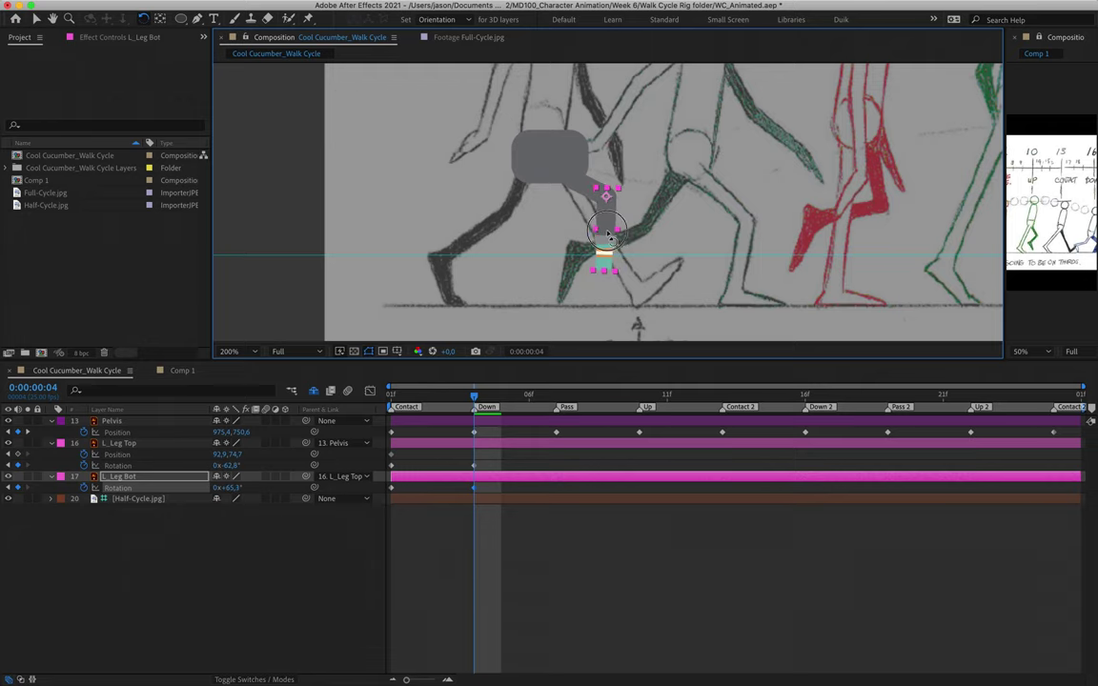
{"action": "left_click", "coordinate": [578, 186]}
{"action": "left_click_drag", "start_coordinate": [579, 185], "coordinate": [610, 214]}
{"action": "left_click", "coordinate": [612, 219]}
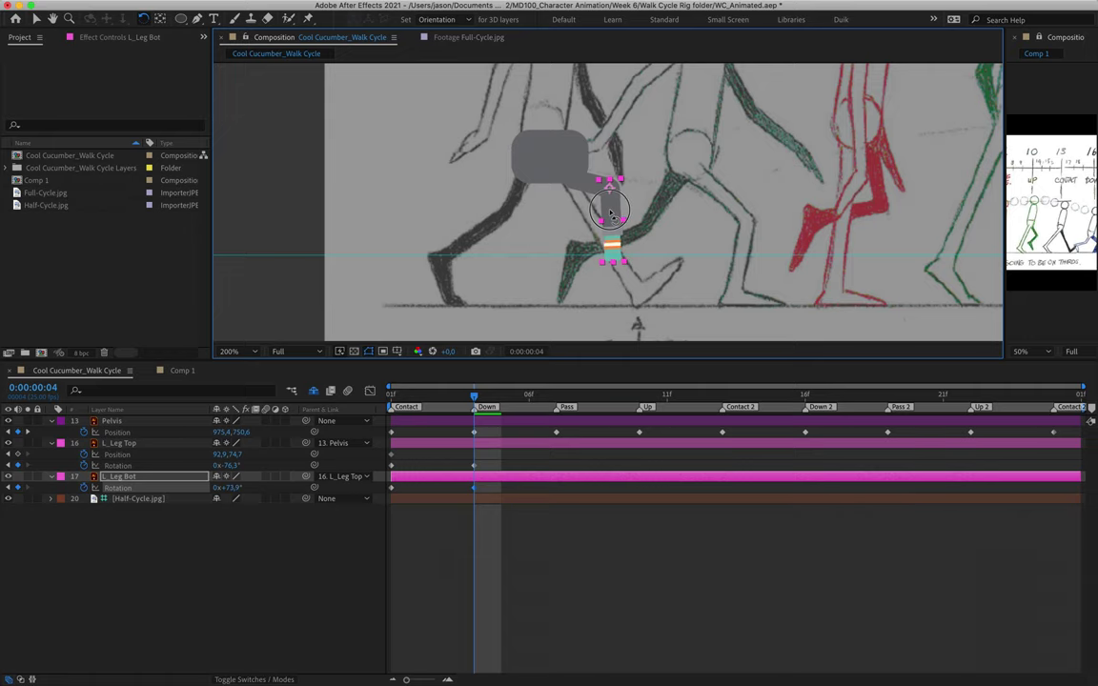
- Rest the foot on the guide at Down by nudging L_Leg Top up to Position 92,9, 64,7 and rotating L_Leg Bot to 74,8°
{"action": "left_click", "coordinate": [586, 190]}
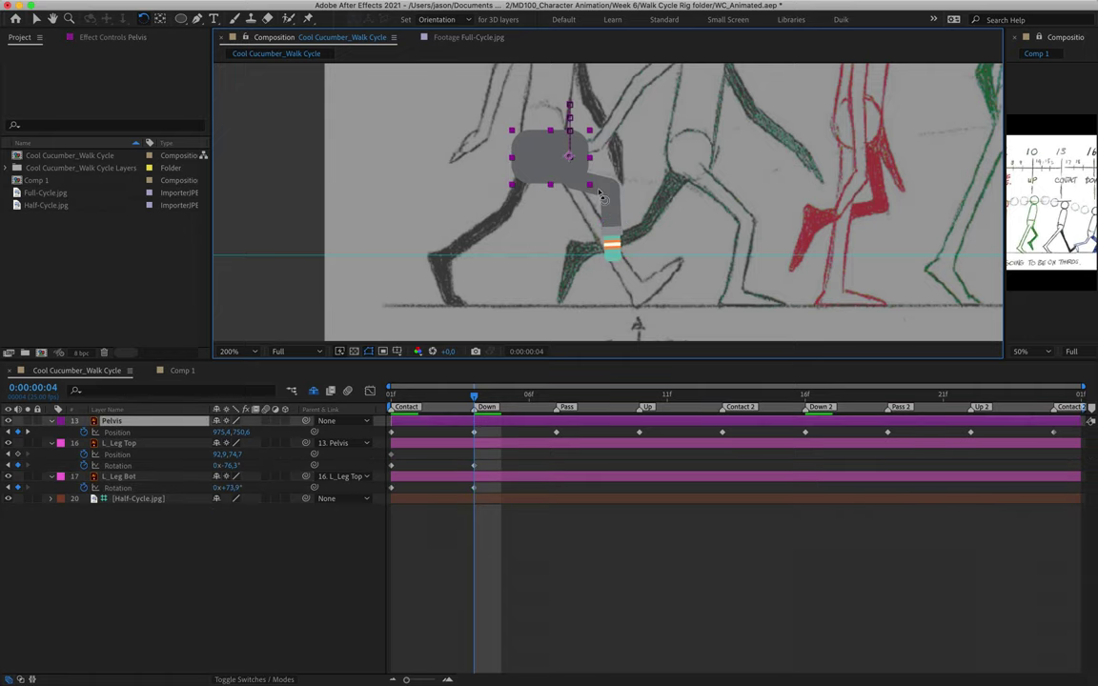
{"action": "left_click", "coordinate": [601, 195]}
{"action": "scroll", "coordinate": [602, 197], "scroll_direction": "up", "scroll_amount": 2}
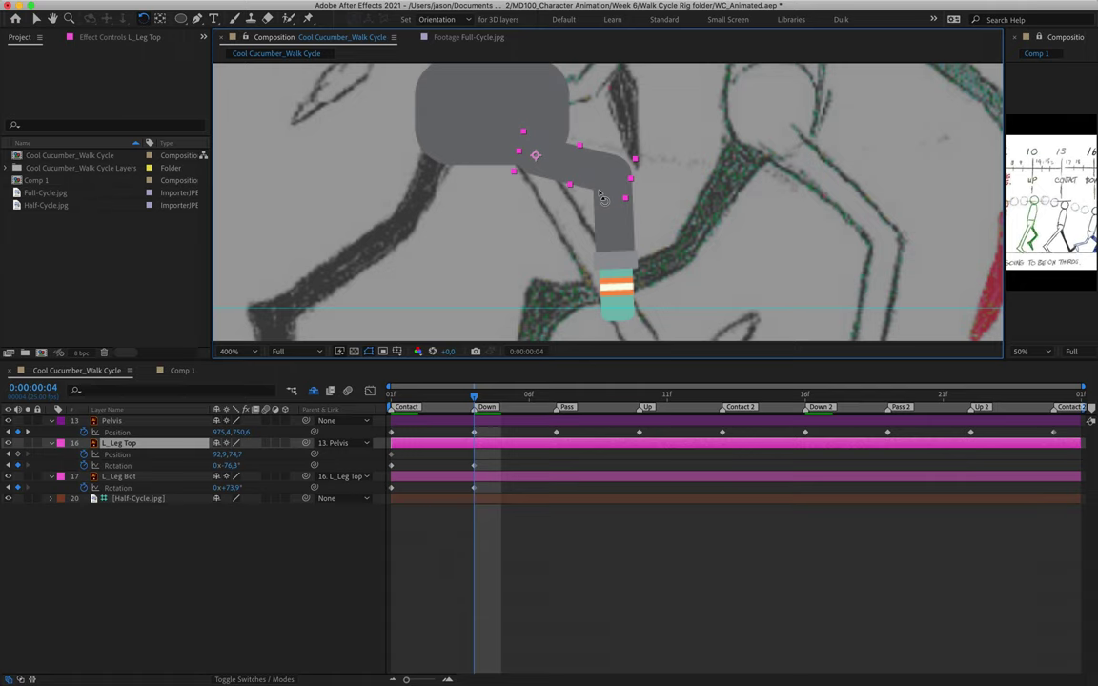
{"action": "key", "text": "shift+Up"}
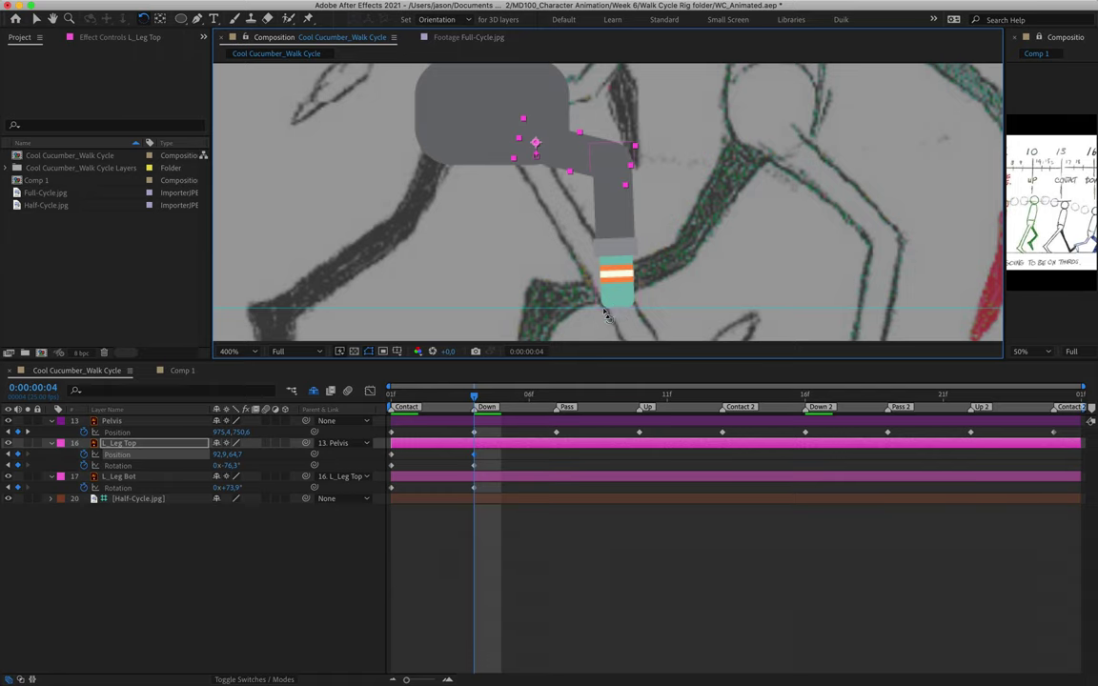
{"action": "left_click", "coordinate": [622, 293]}
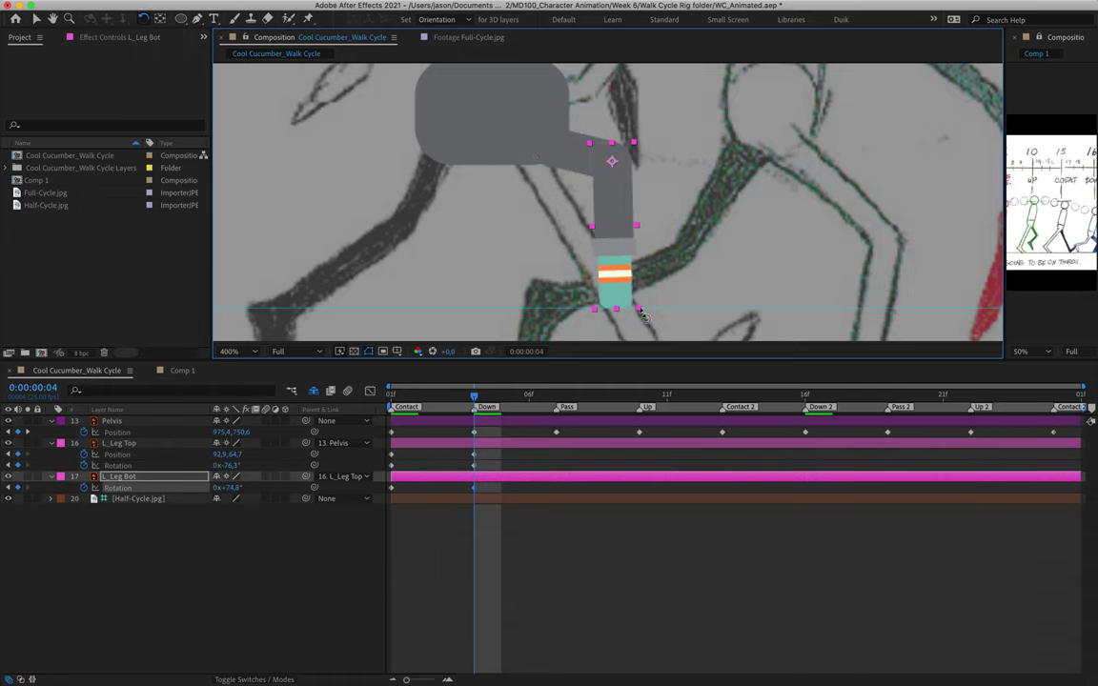
{"action": "left_click", "coordinate": [516, 151]}
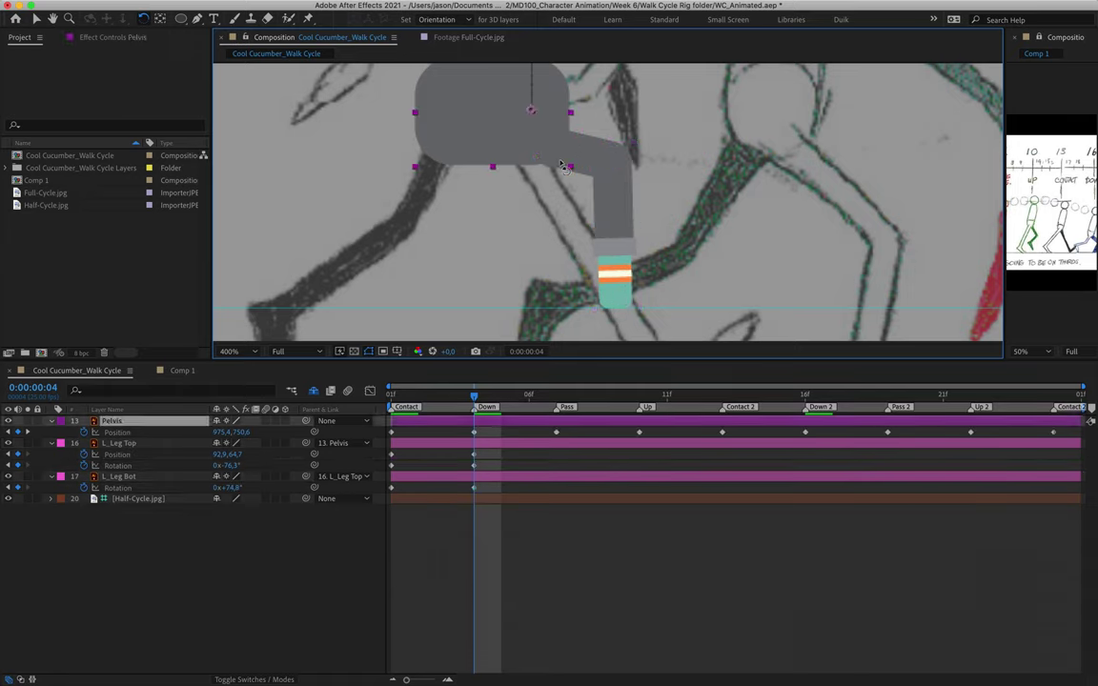
{"action": "mouse_move", "coordinate": [474, 406]}
{"action": "left_mouse_down"}
{"action": "mouse_move", "coordinate": [390, 406]}
{"action": "mouse_move", "coordinate": [493, 407]}
{"action": "mouse_move", "coordinate": [404, 419]}
{"action": "mouse_move", "coordinate": [474, 408]}
{"action": "left_mouse_up"}
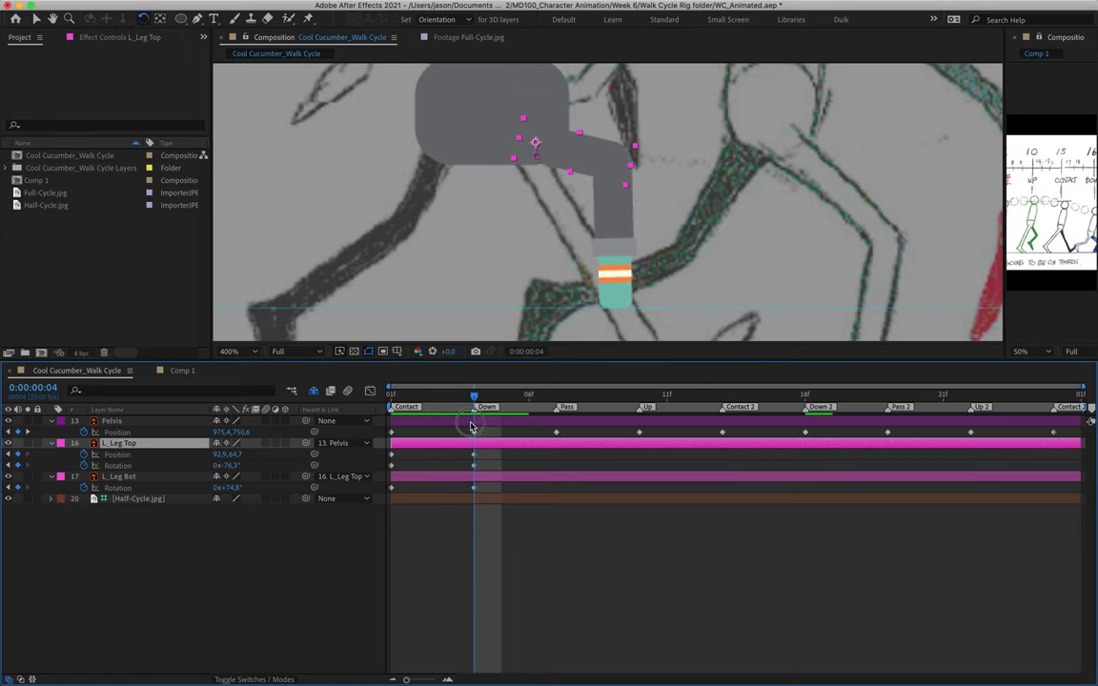
- Shift the Half-Cycle.jpg reference horizontally to the left until the red passing-position figure lies behind the character's leg
{"action": "scroll", "coordinate": [606, 219], "scroll_direction": "down", "scroll_amount": 2}
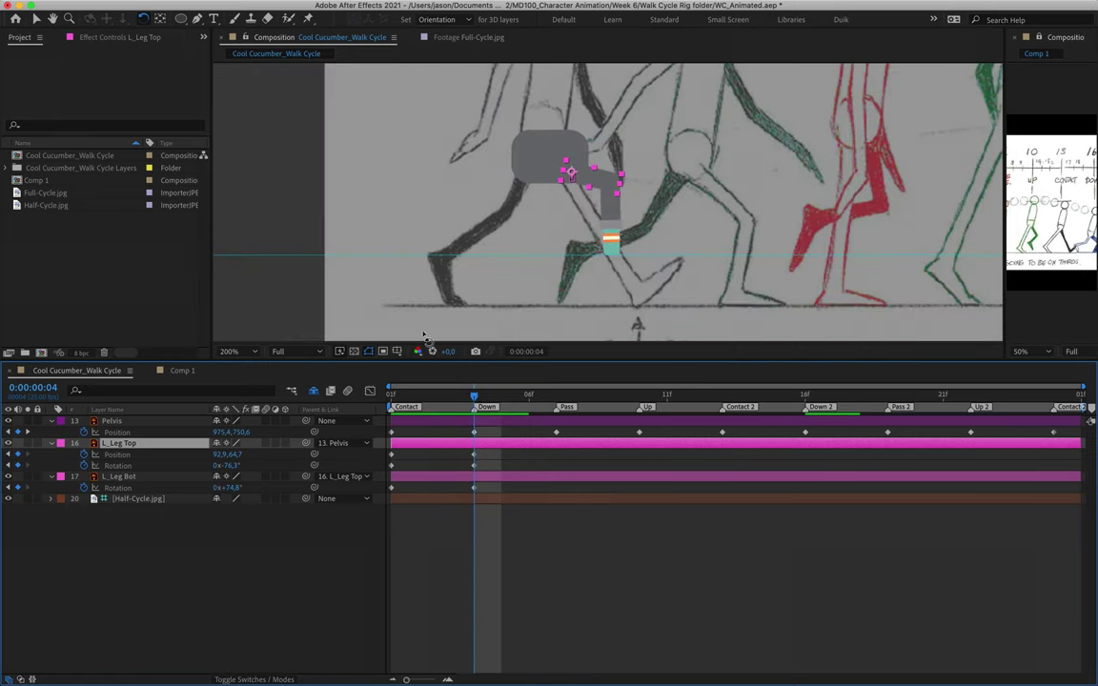
{"action": "left_click", "coordinate": [164, 501]}
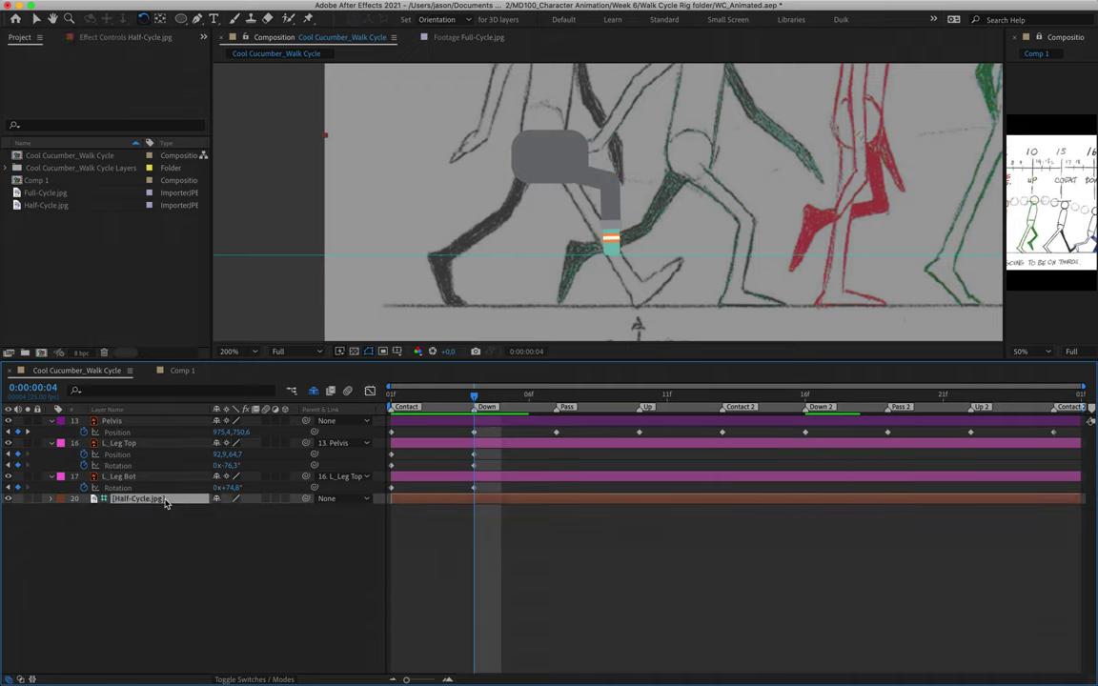
{"action": "key", "text": "Left"}
{"action": "key", "text": "Left"}
{"action": "key", "text": "Left"}
{"action": "key", "text": "Left"}
{"action": "key", "text": "Left"}
{"action": "key", "text": "Left"}
{"action": "key", "text": "Left"}
{"action": "key", "text": "Left"}
{"action": "key", "text": "Left"}
{"action": "key", "text": "Left"}
{"action": "key", "text": "Left"}
{"action": "key", "text": "Left"}
{"action": "key", "text": "Left"}
{"action": "key", "text": "Left"}
{"action": "key", "text": "Left"}
{"action": "key", "text": "Left"}
{"action": "key", "text": "Left"}
{"action": "key", "text": "Left"}
{"action": "key", "text": "Left"}
{"action": "key", "text": "Left"}
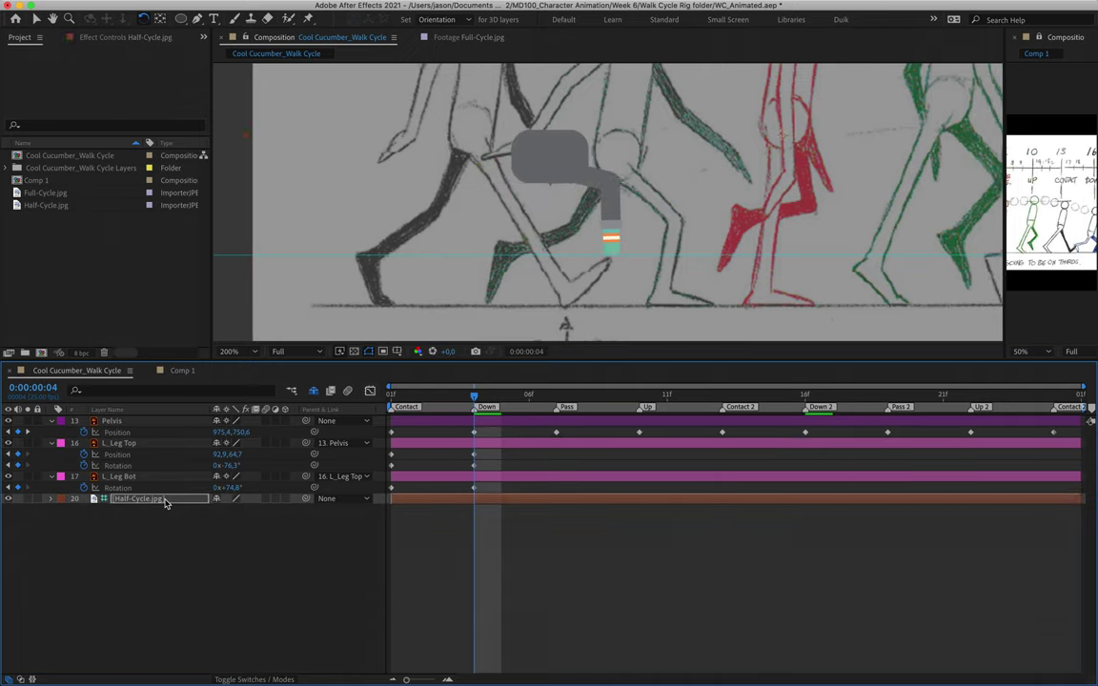
{"action": "key", "text": "Left"}
{"action": "key", "text": "Left"}
{"action": "key", "text": "Left"}
{"action": "key", "text": "Left"}
{"action": "key", "text": "Left"}
{"action": "key", "text": "Left"}
{"action": "key", "text": "Left"}
{"action": "key", "text": "Left"}
{"action": "key", "text": "Left"}
{"action": "key", "text": "Left"}
{"action": "key", "text": "Left"}
{"action": "key", "text": "Left"}
{"action": "key", "text": "Left"}
{"action": "key", "text": "Left"}
{"action": "key", "text": "Left"}
{"action": "key", "text": "Left"}
{"action": "key", "text": "Left"}
{"action": "key", "text": "Left"}
{"action": "key", "text": "Left"}
{"action": "key", "text": "Left"}
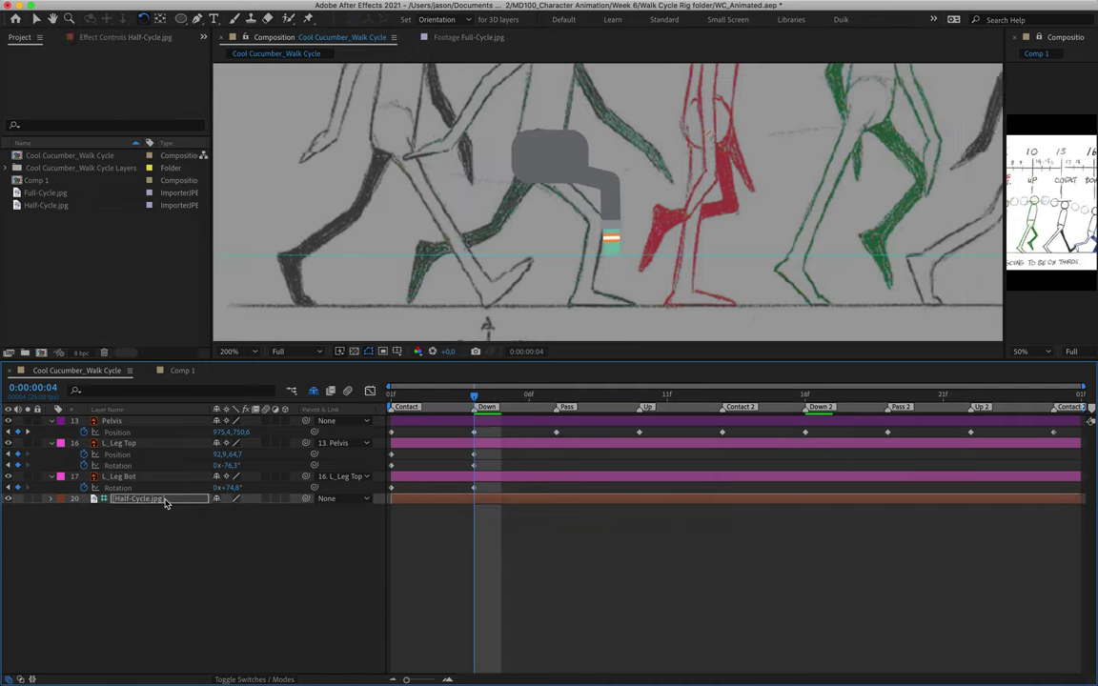
{"action": "key", "text": "Left"}
{"action": "key", "text": "Left"}
{"action": "key", "text": "Left"}
{"action": "key", "text": "Left"}
{"action": "key", "text": "Left"}
{"action": "key", "text": "Left"}
{"action": "key", "text": "Left"}
{"action": "key", "text": "Left"}
{"action": "key", "text": "Left"}
{"action": "key", "text": "Left"}
{"action": "key", "text": "Left"}
{"action": "key", "text": "Left"}
{"action": "key", "text": "Left"}
{"action": "key", "text": "Left"}
{"action": "key", "text": "Left"}
{"action": "key", "text": "Left"}
{"action": "key", "text": "Left"}
{"action": "key", "text": "Left"}
{"action": "key", "text": "Left"}
{"action": "key", "text": "Left"}
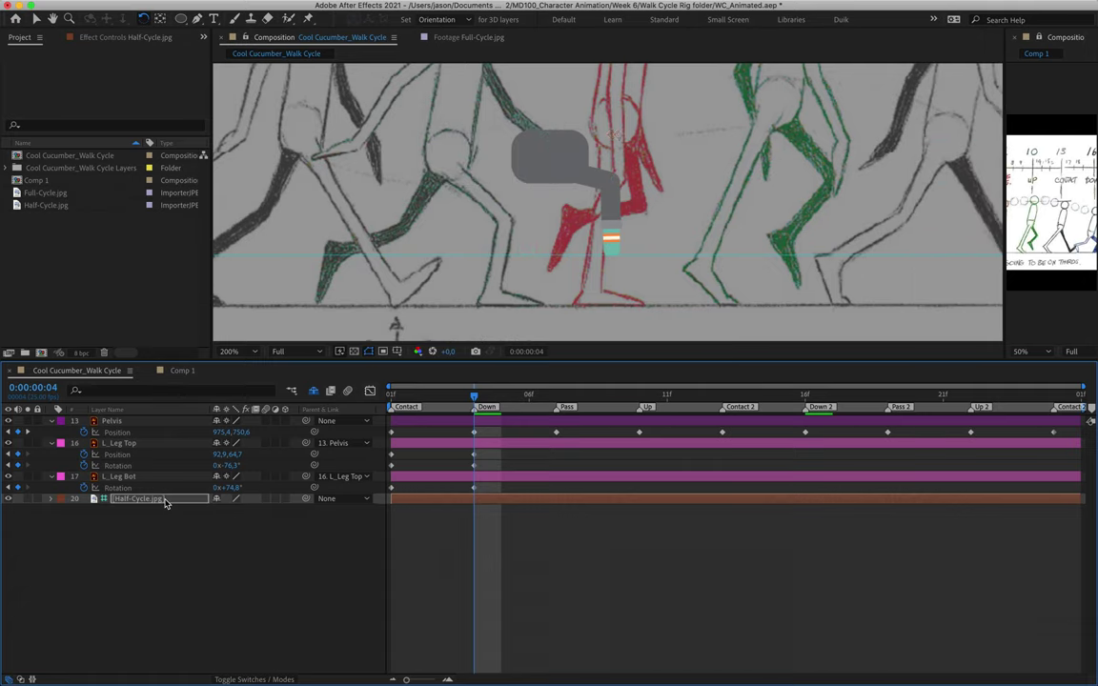
{"action": "key", "text": "Left"}
{"action": "key", "text": "Left"}
{"action": "key", "text": "Left"}
{"action": "key", "text": "Left"}
{"action": "key", "text": "Left"}
{"action": "key", "text": "Left"}
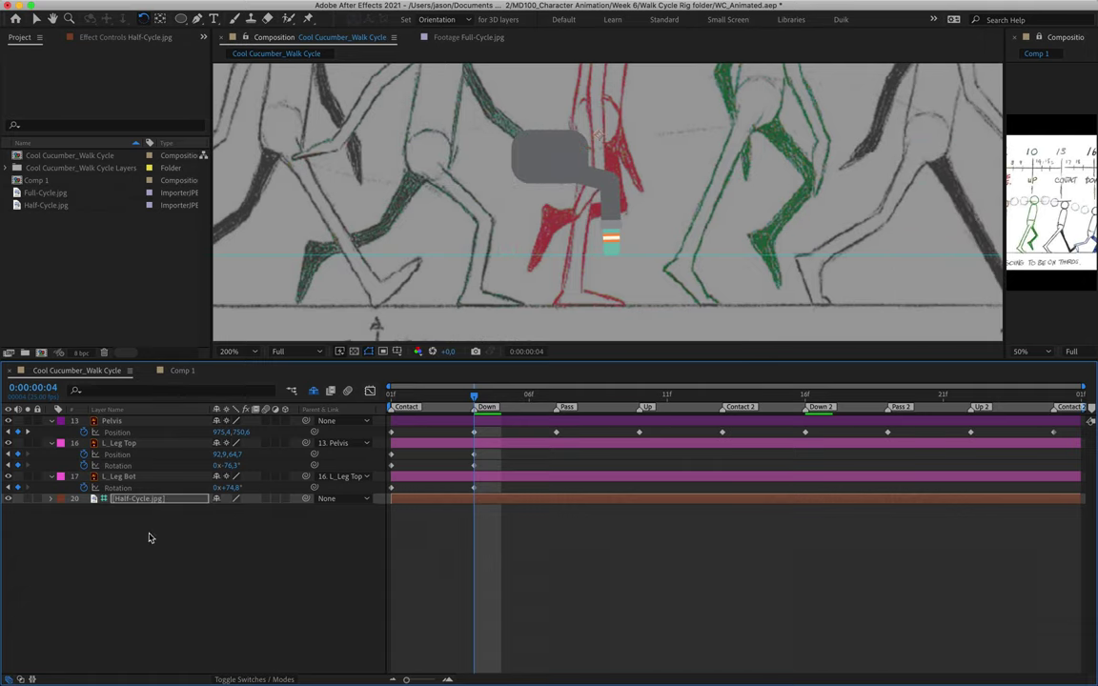
- At the Pass marker, 0:00:00:07, straighten the left leg by rotating L_Leg Top to 3,1° and L_Leg Bot to 7,4°
{"action": "left_click_drag", "start_coordinate": [474, 400], "coordinate": [551, 404]}
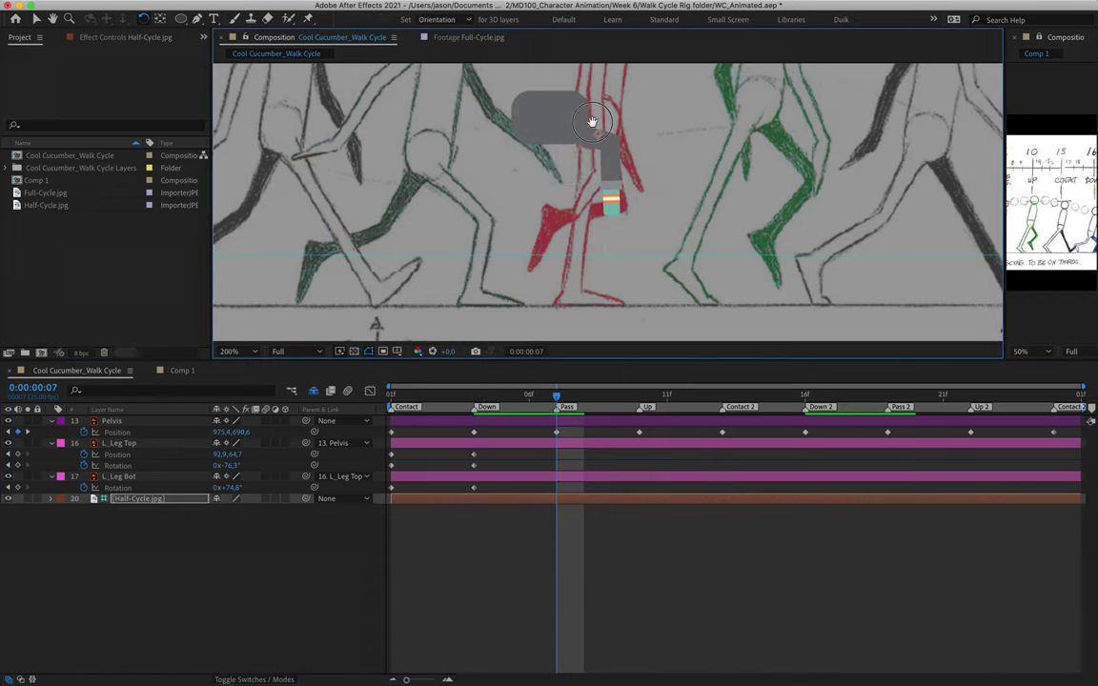
{"action": "scroll", "coordinate": [591, 162], "scroll_direction": "up", "scroll_amount": 2}
{"action": "scroll", "coordinate": [587, 253], "scroll_direction": "down", "scroll_amount": 3}
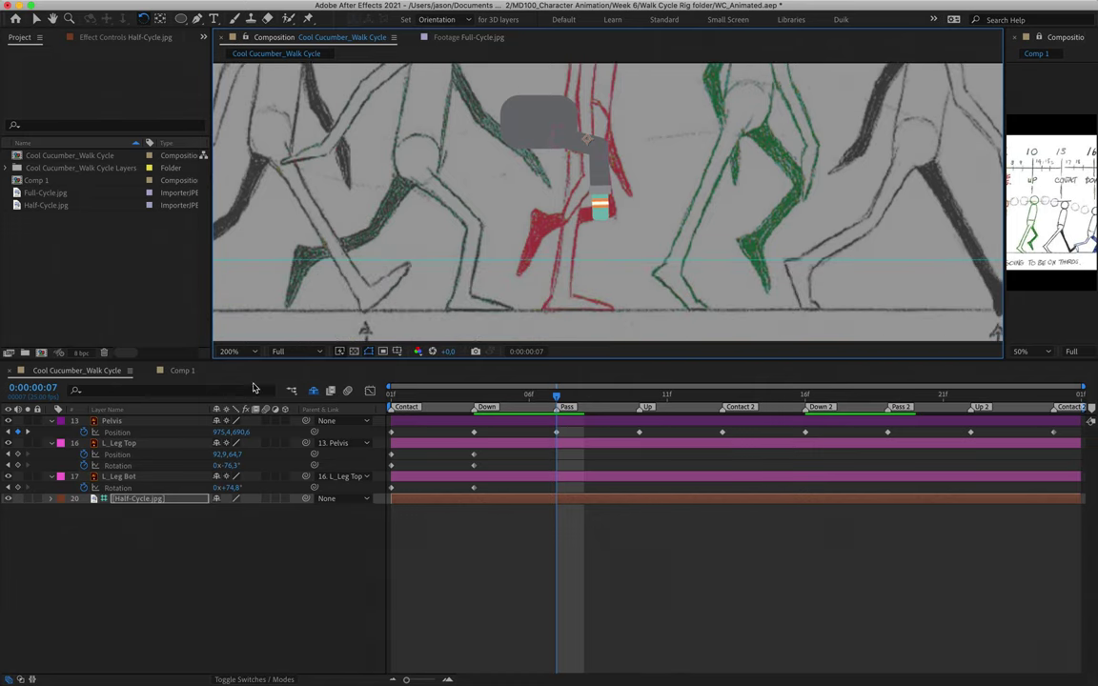
{"action": "left_click", "coordinate": [121, 443]}
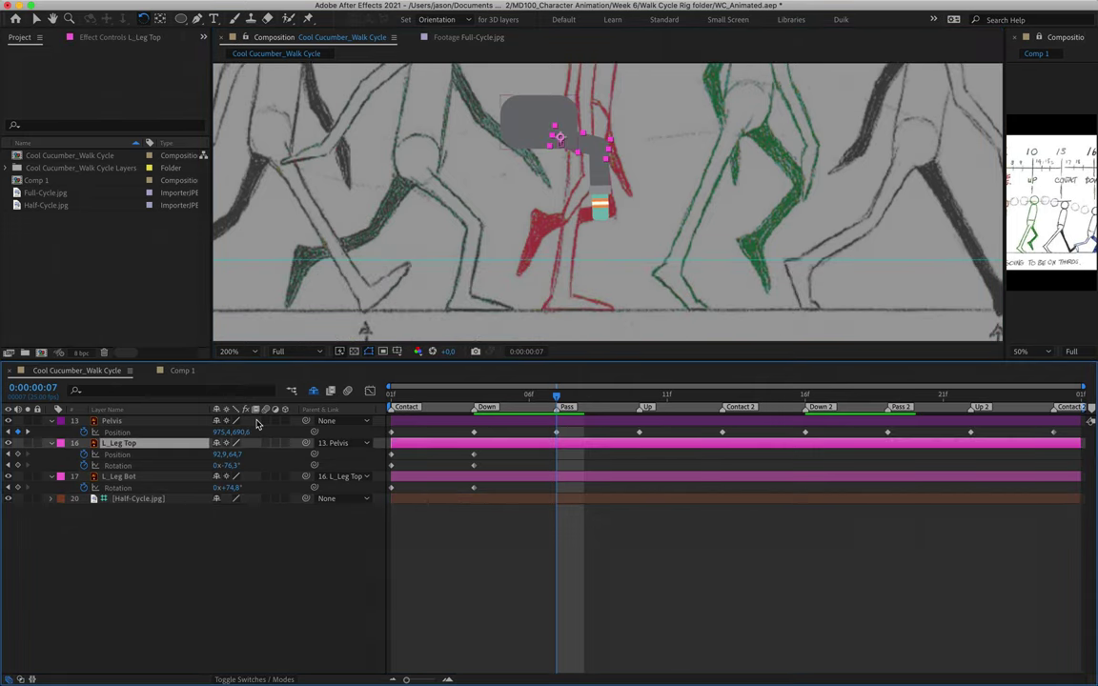
{"action": "left_click_drag", "start_coordinate": [538, 135], "coordinate": [558, 205]}
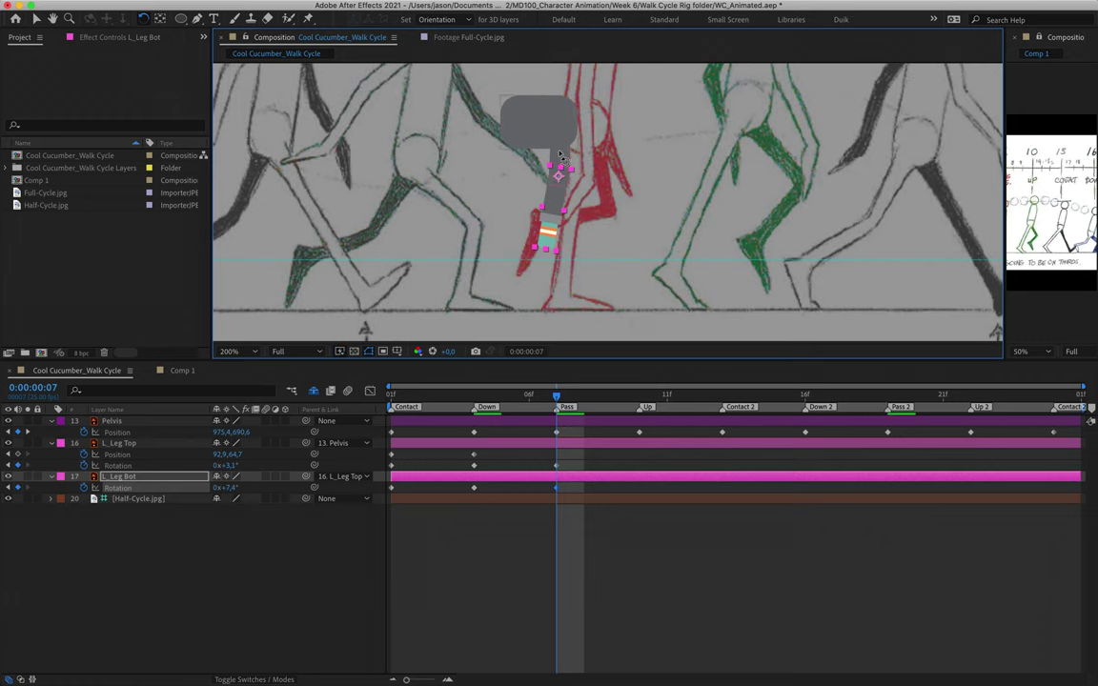
- Nudge L_Leg Top to Position 52,9, 81,7 at Pass, resting the foot on the guide
{"action": "left_click", "coordinate": [562, 160]}
{"action": "key", "text": "shift+Left"}
{"action": "key", "text": "shift+Left"}
{"action": "key", "text": "shift+Left"}
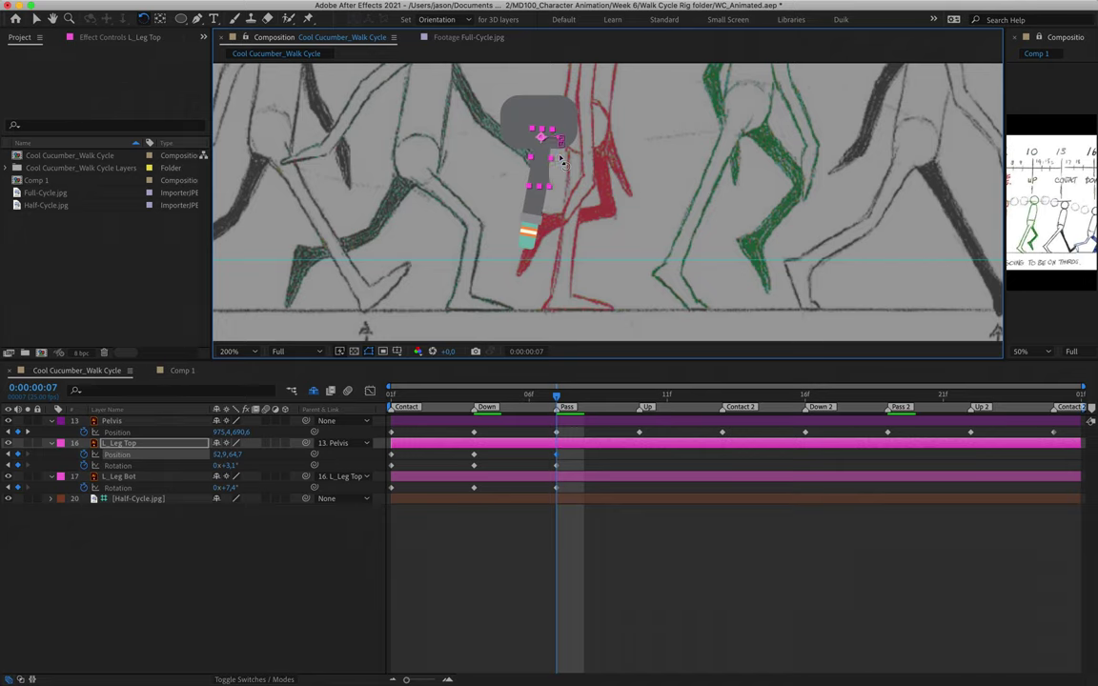
{"action": "key", "text": "shift+Left"}
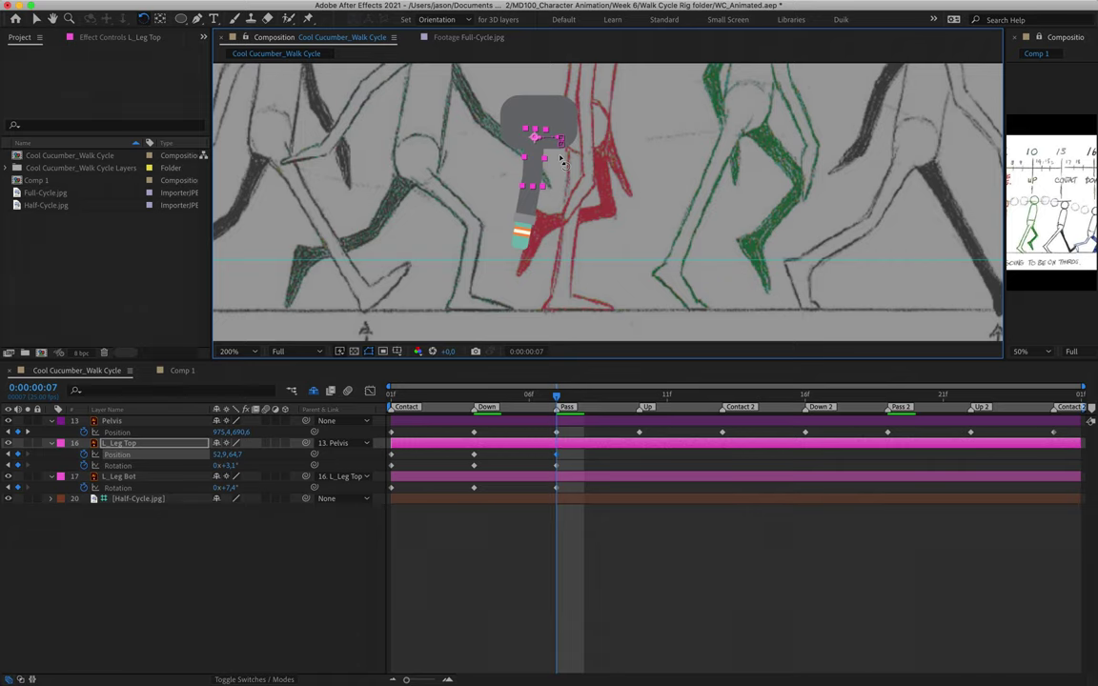
{"action": "key", "text": "Down"}
{"action": "key", "text": "Down"}
{"action": "key", "text": "Down"}
{"action": "key", "text": "Down"}
{"action": "key", "text": "Down"}
{"action": "key", "text": "Down"}
{"action": "key", "text": "Down"}
{"action": "key", "text": "Down"}
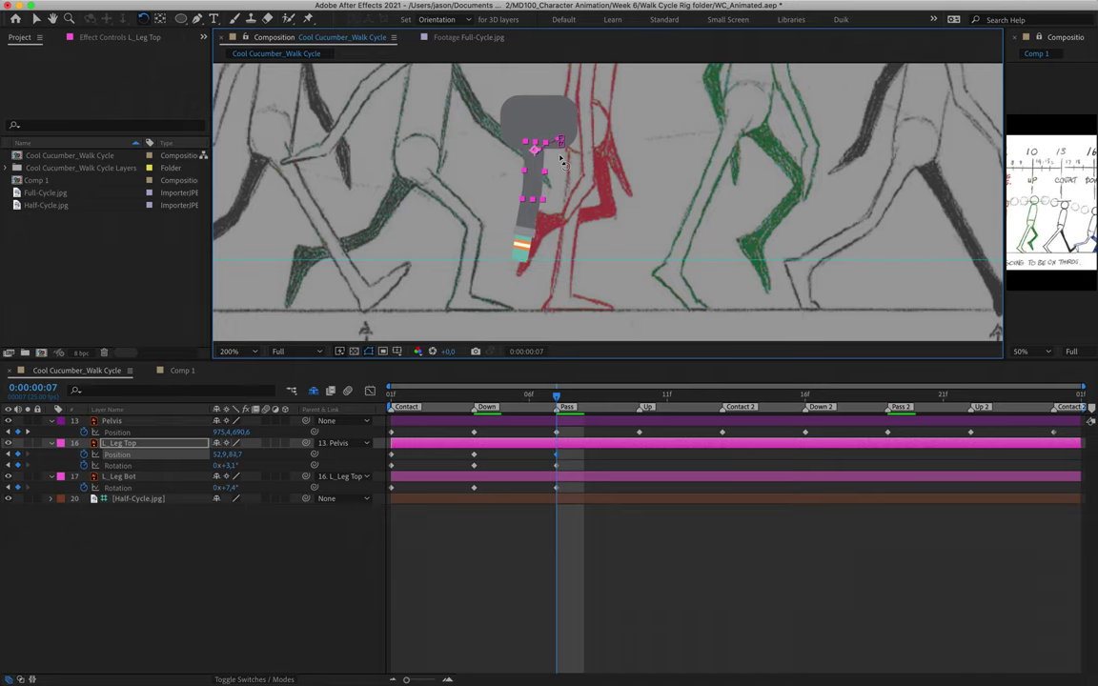
{"action": "key", "text": "Up"}
{"action": "key", "text": "Up"}
{"action": "key", "text": "Up"}
{"action": "mouse_move", "coordinate": [556, 395]}
{"action": "left_mouse_down"}
{"action": "mouse_move", "coordinate": [502, 395]}
{"action": "mouse_move", "coordinate": [581, 395]}
{"action": "mouse_move", "coordinate": [473, 396]}
{"action": "mouse_move", "coordinate": [555, 396]}
{"action": "left_mouse_up"}
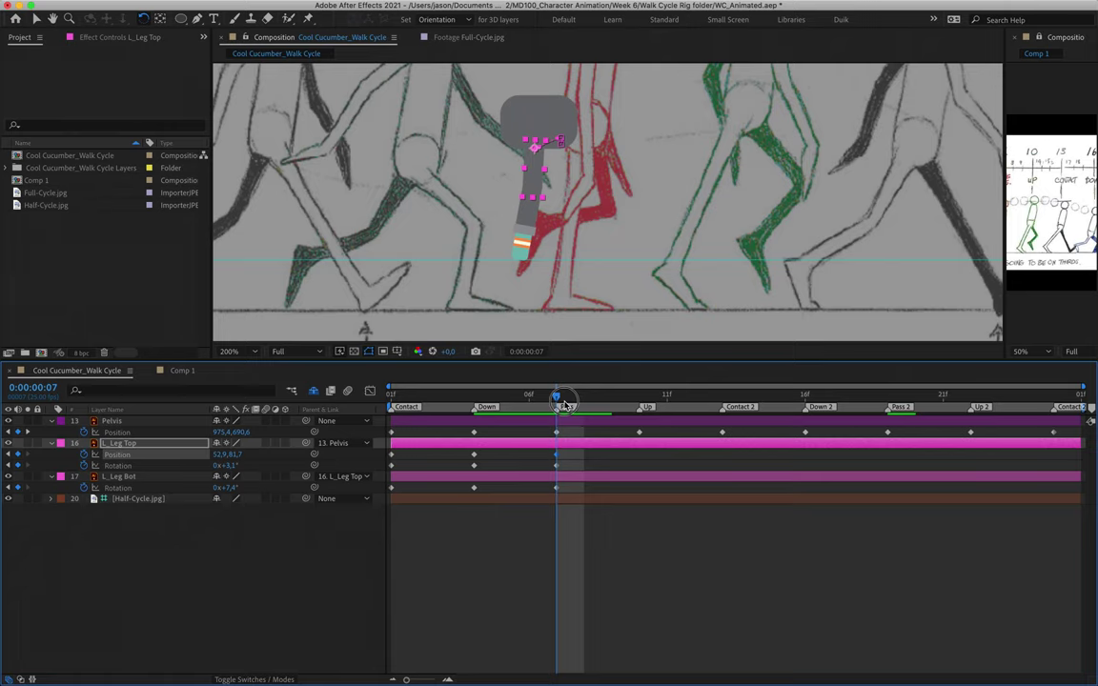
- At the Up marker, 0:00:00:10, nudge L_Leg Top backward horizontally to Position 32,9, 81,7
{"action": "left_click_drag", "start_coordinate": [564, 405], "coordinate": [644, 410]}
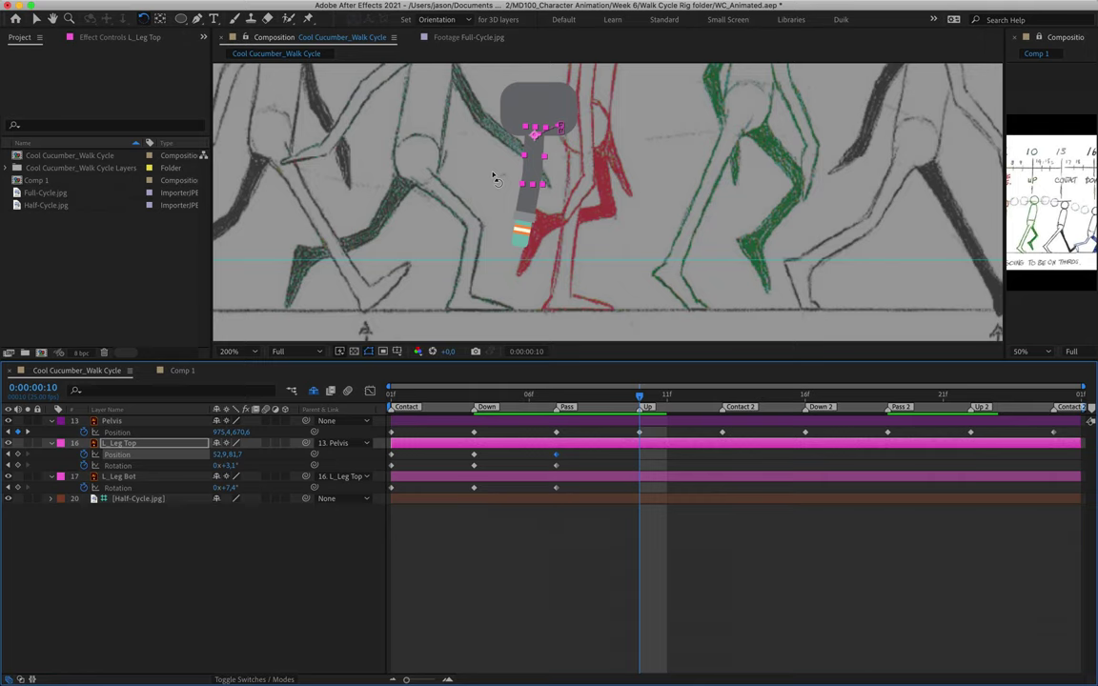
{"action": "key", "text": "Left"}
{"action": "key", "text": "Left"}
{"action": "key", "text": "Left"}
{"action": "key", "text": "Left"}
{"action": "key", "text": "Left"}
{"action": "key", "text": "Left"}
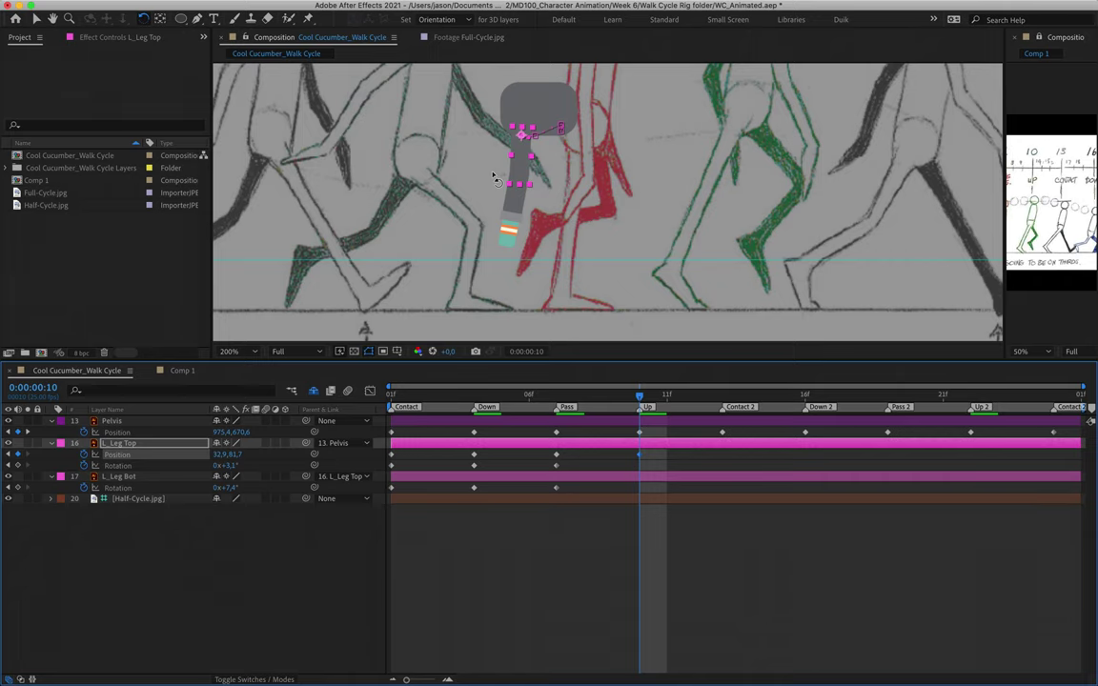
- Angle the left leg backward at Up by rotating L_Leg Top to 17,8° and L_Leg Bot to 1,3°
{"action": "left_click", "coordinate": [524, 167]}
{"action": "left_click_drag", "start_coordinate": [524, 167], "coordinate": [520, 168]}
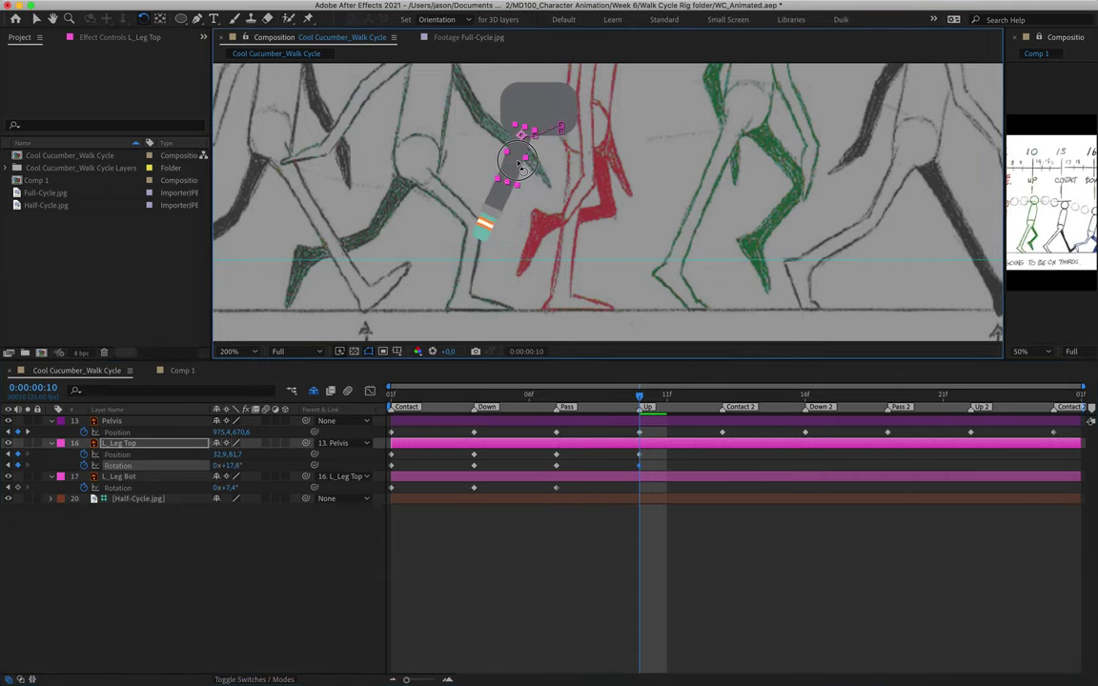
{"action": "left_click", "coordinate": [490, 215]}
{"action": "left_click_drag", "start_coordinate": [490, 215], "coordinate": [500, 214]}
- Lower the Pelvis to Position 975,4, 681,6 at Up and match it at the Up 2 marker, 0:00:00:22
{"action": "left_click", "coordinate": [541, 106]}
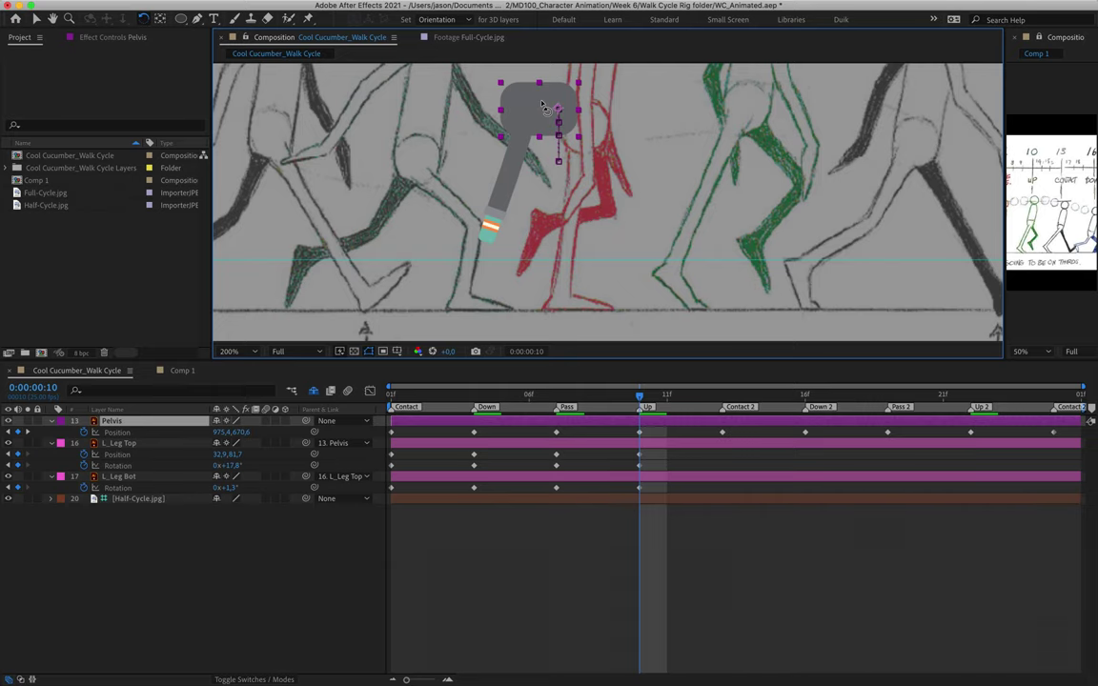
{"action": "key", "text": "shift+Down"}
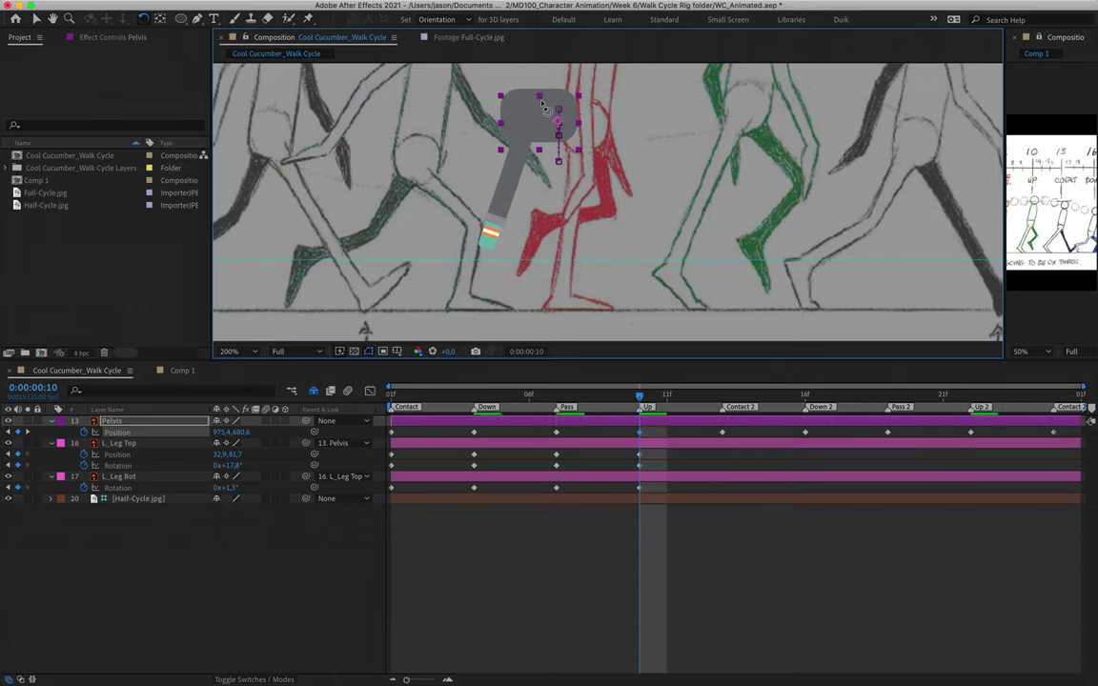
{"action": "key", "text": "Up"}
{"action": "key", "text": "Up"}
{"action": "key", "text": "Up"}
{"action": "key", "text": "Up"}
{"action": "key", "text": "Up"}
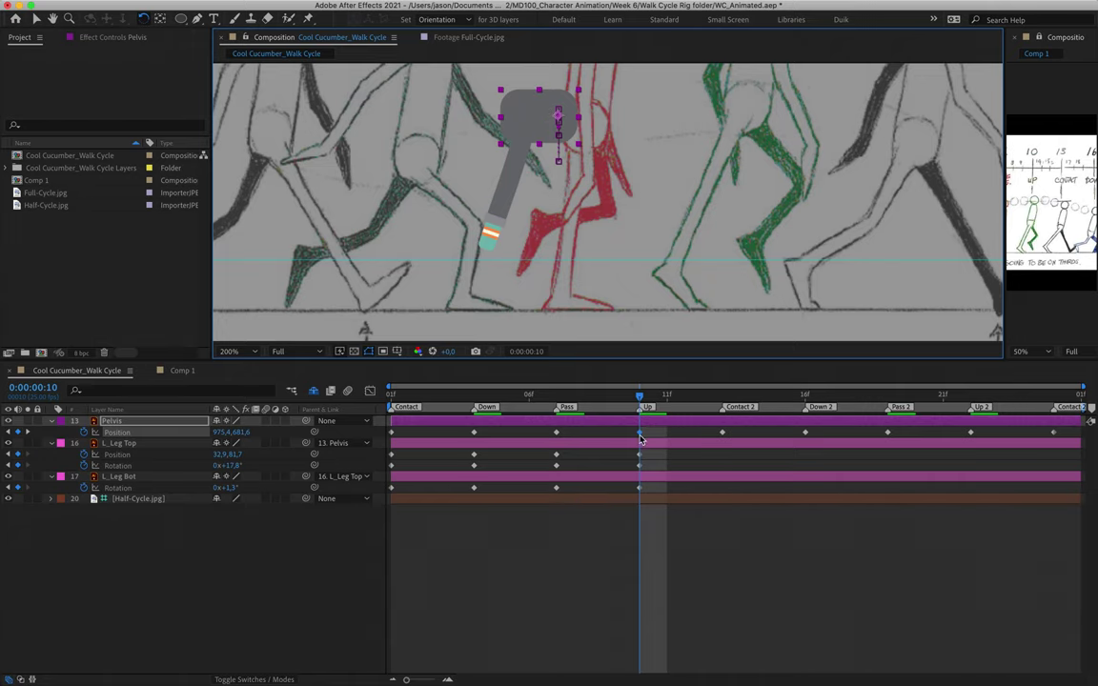
{"action": "left_click", "coordinate": [971, 395]}
{"action": "key", "text": "shift+Down"}
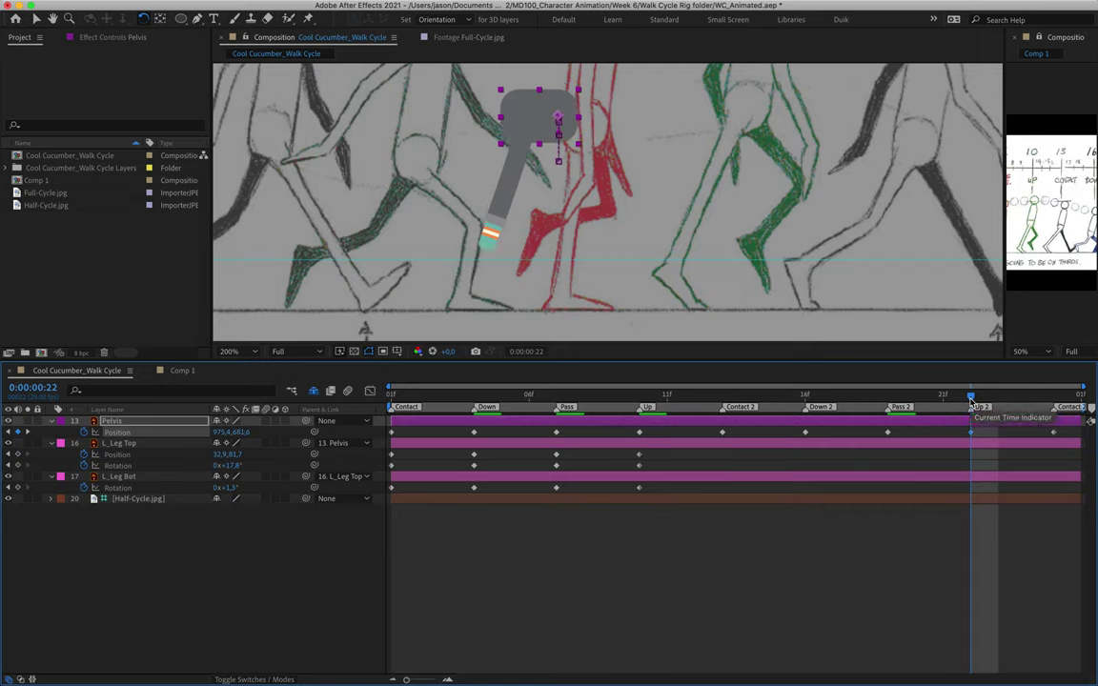
- Back at the Up marker, lower L_Leg Top slightly to Position 32,9, 83,7
{"action": "left_click_drag", "start_coordinate": [971, 395], "coordinate": [649, 421]}
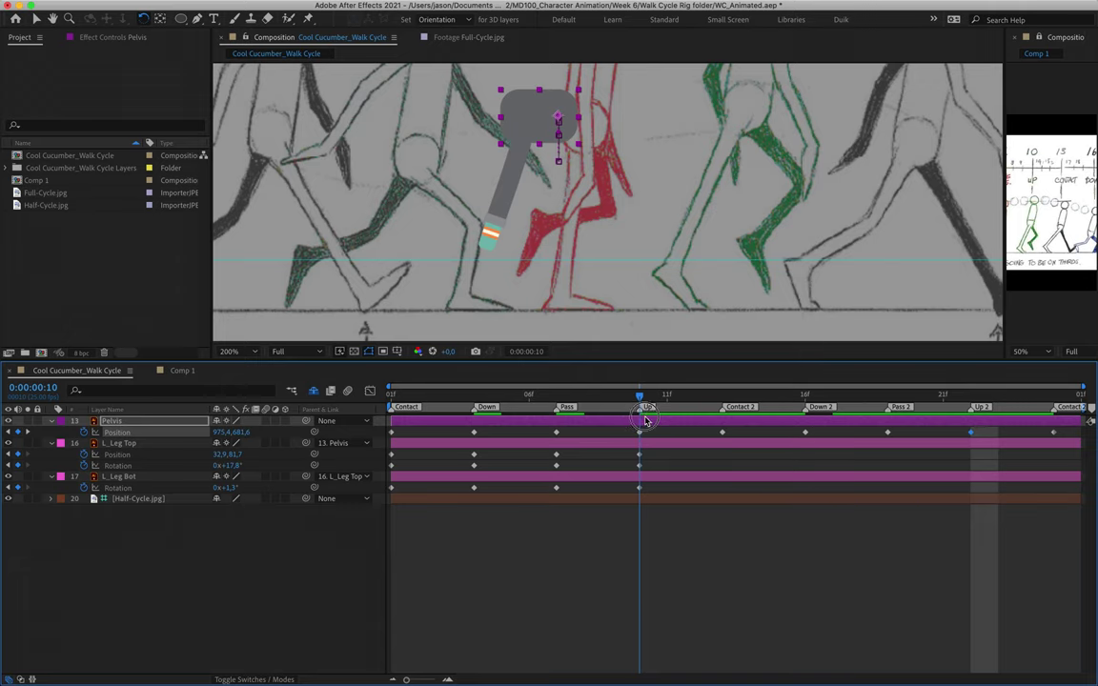
{"action": "left_click", "coordinate": [522, 160]}
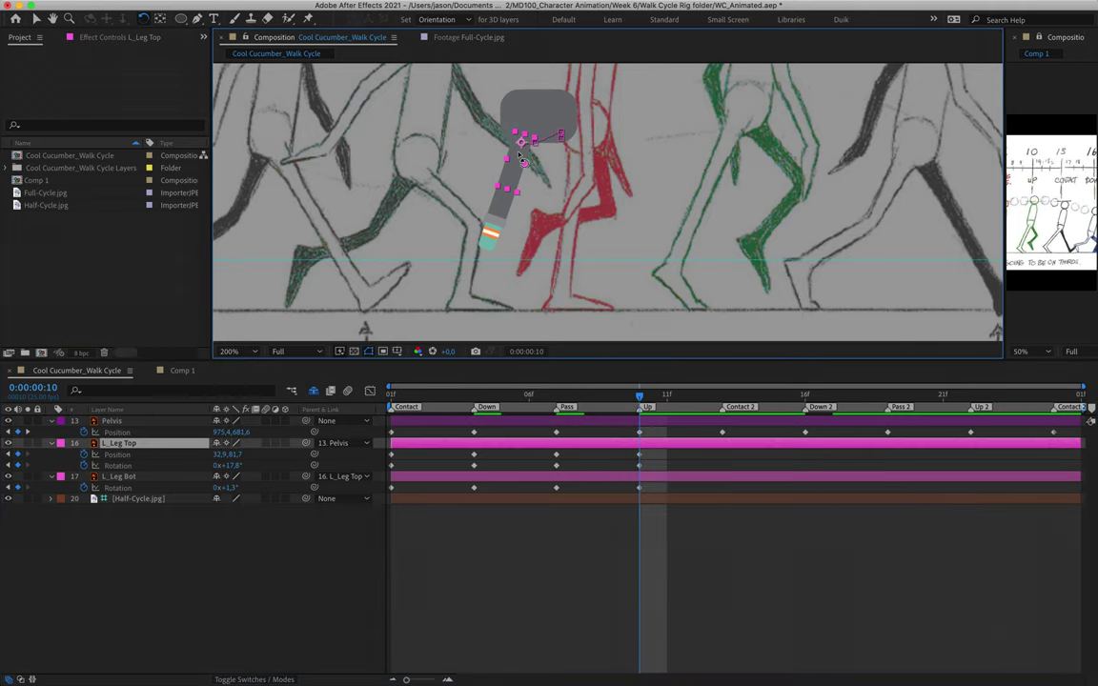
{"action": "left_click_drag", "start_coordinate": [522, 160], "coordinate": [545, 124]}
- Lower the Pelvis further to Position 975,4, 691,6 at both the Up and Up 2 markers
{"action": "left_click", "coordinate": [549, 109]}
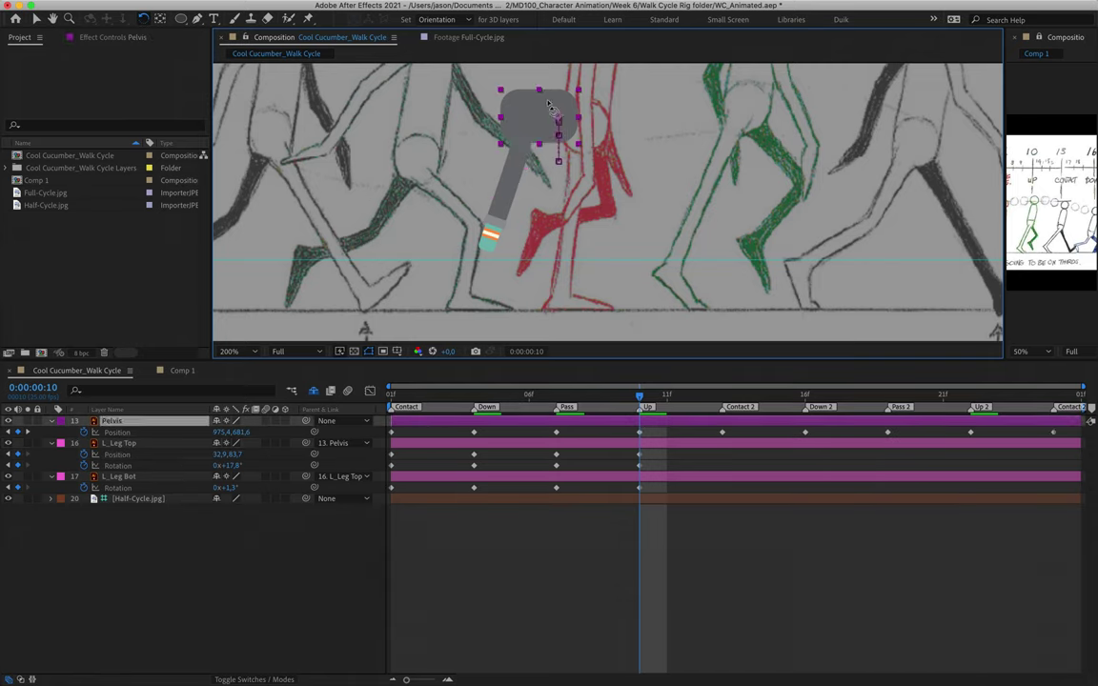
{"action": "key", "text": "shift+Down"}
{"action": "key", "text": "Down"}
{"action": "key", "text": "Up"}
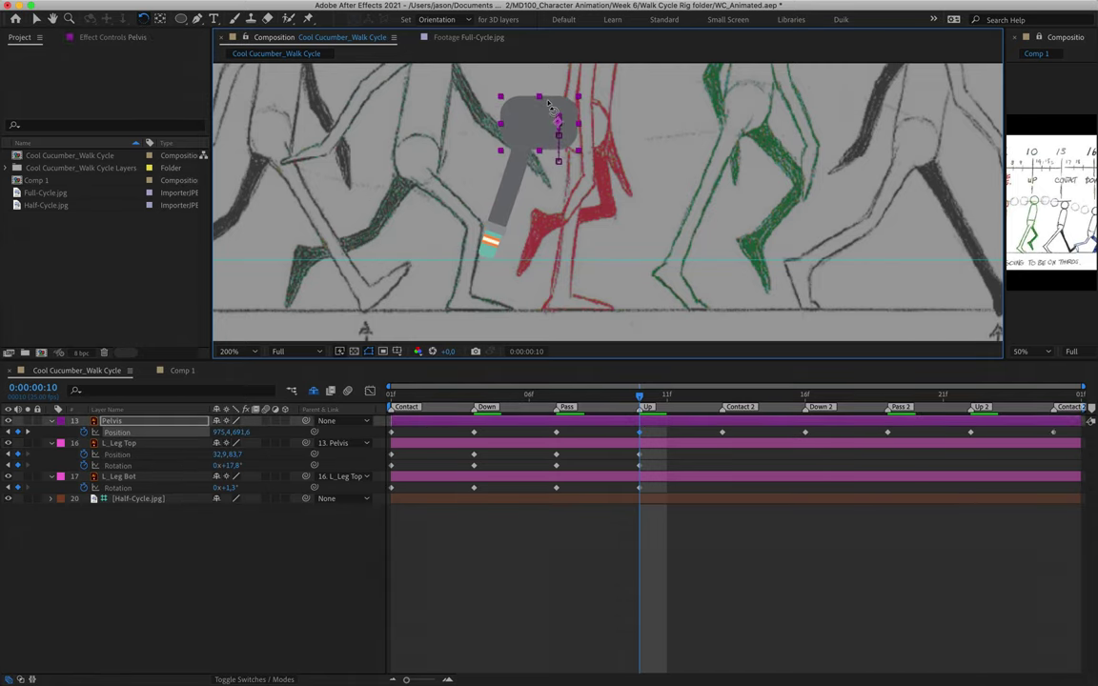
{"action": "mouse_move", "coordinate": [641, 436]}
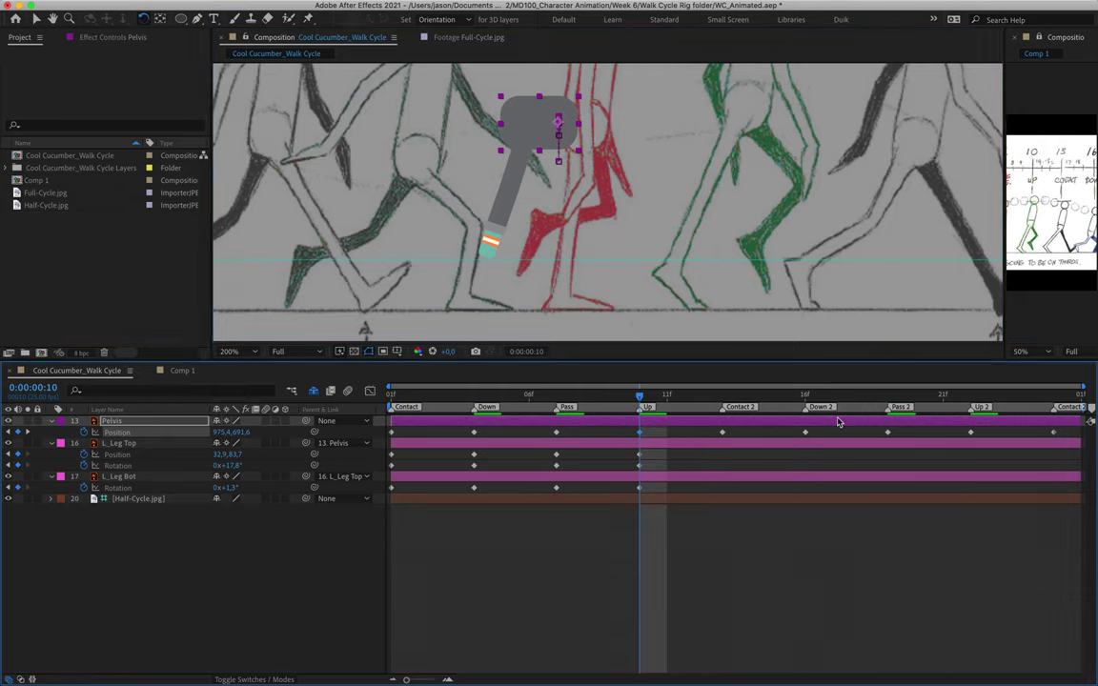
{"action": "left_click_drag", "start_coordinate": [887, 394], "coordinate": [973, 400]}
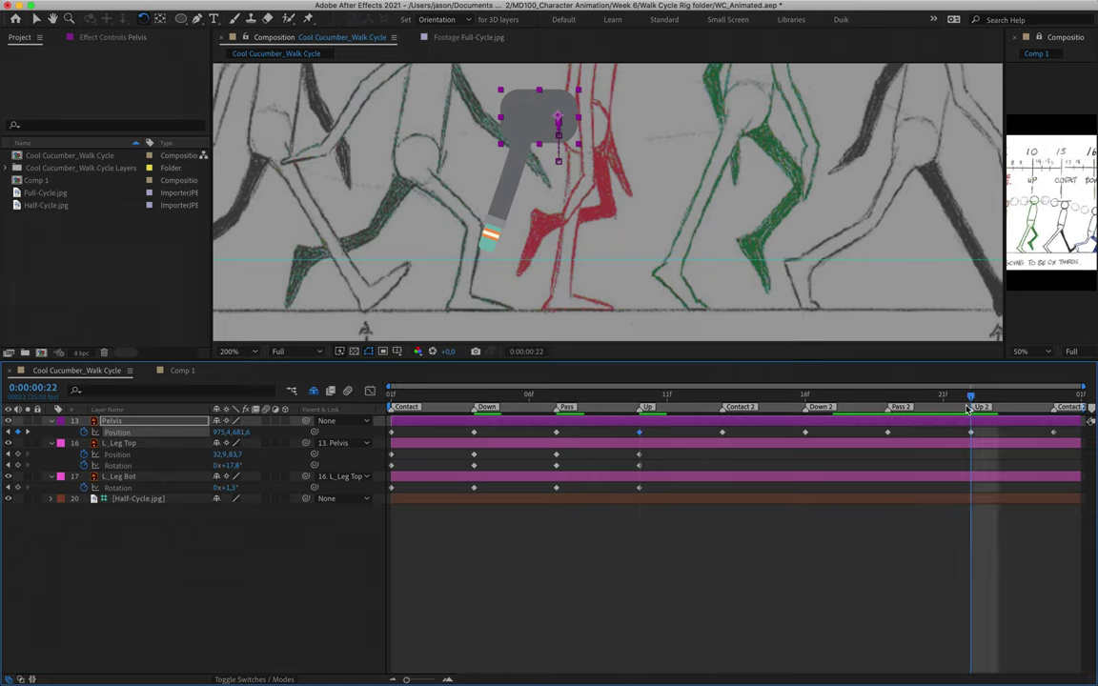
{"action": "key", "text": "shift+Down"}
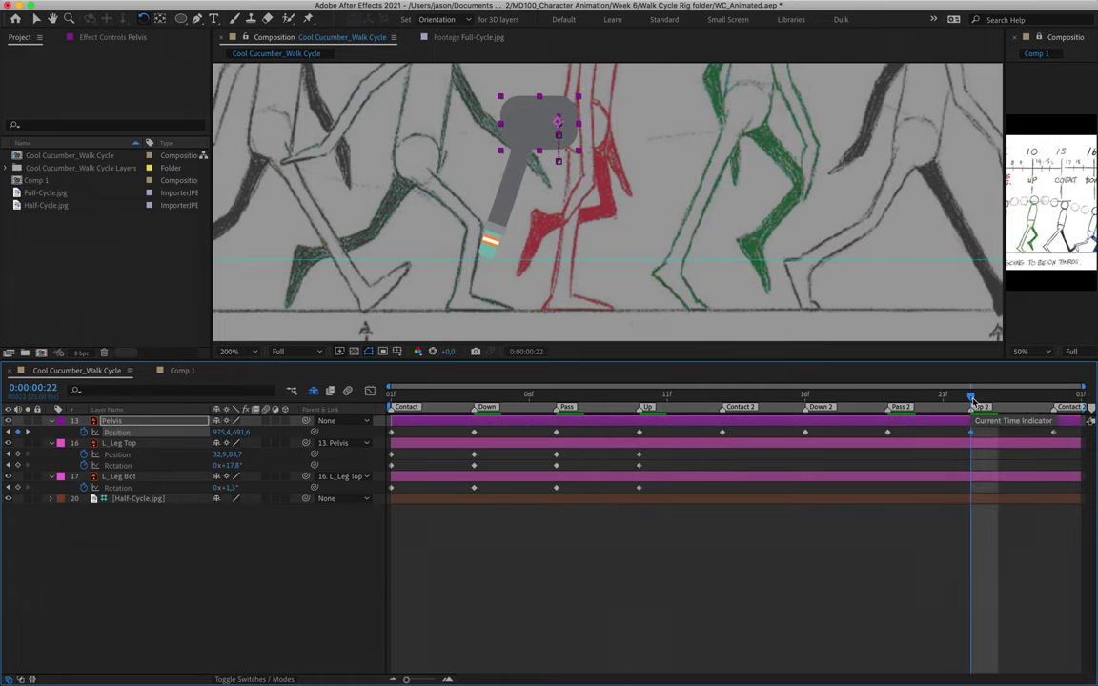
- At the Contact 2 marker, 0:00:00:13, bend the left leg backward, rotating L_Leg Top to 21,6° and L_Leg Bot to 17,9°
{"action": "left_click_drag", "start_coordinate": [648, 390], "coordinate": [720, 398]}
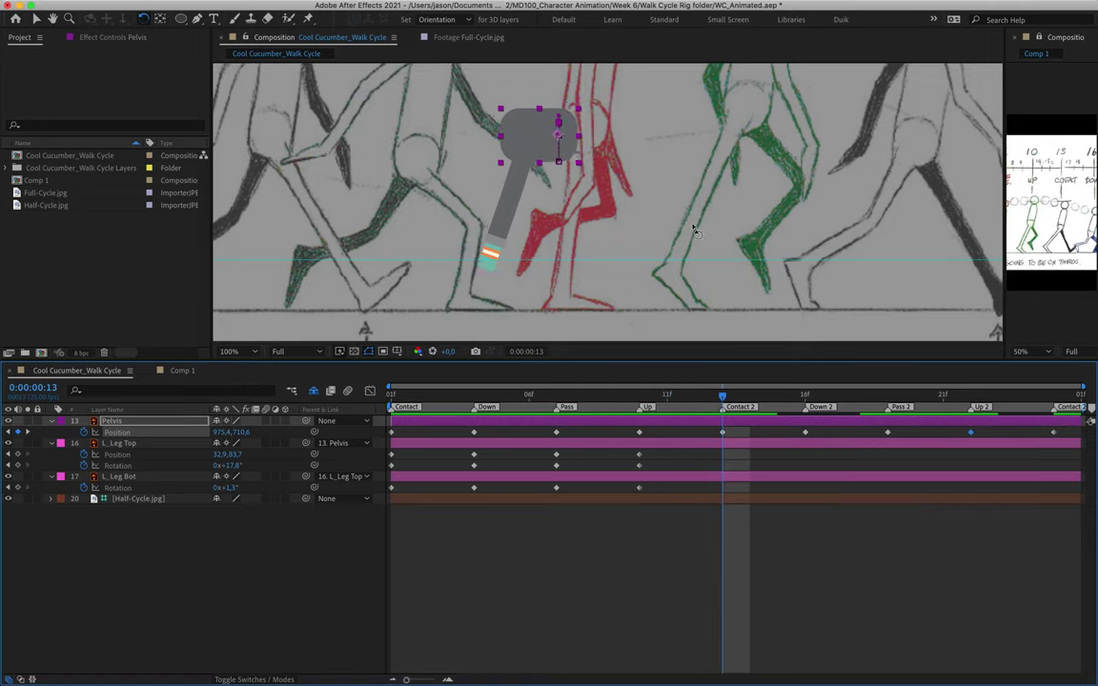
{"action": "key", "text": "comma"}
{"action": "scroll", "coordinate": [706, 200], "scroll_direction": "right", "scroll_amount": 3}
{"action": "scroll", "coordinate": [707, 200], "scroll_direction": "up", "scroll_amount": 2}
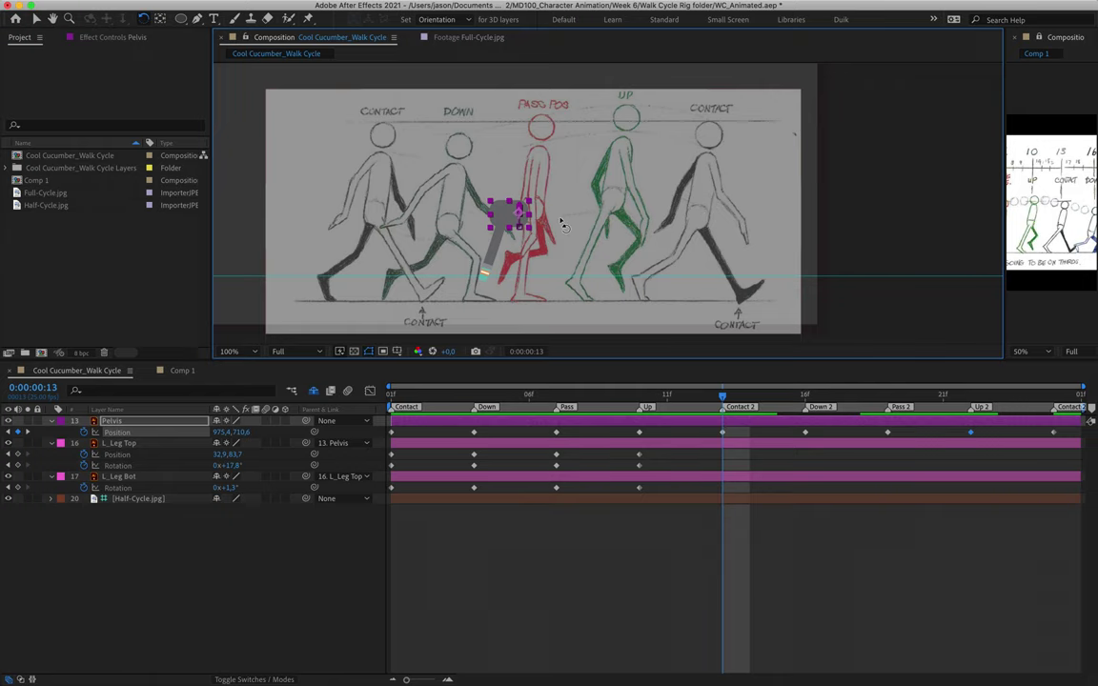
{"action": "scroll", "coordinate": [562, 225], "scroll_direction": "up", "scroll_amount": 2}
{"action": "scroll", "coordinate": [531, 225], "scroll_direction": "left", "scroll_amount": 1}
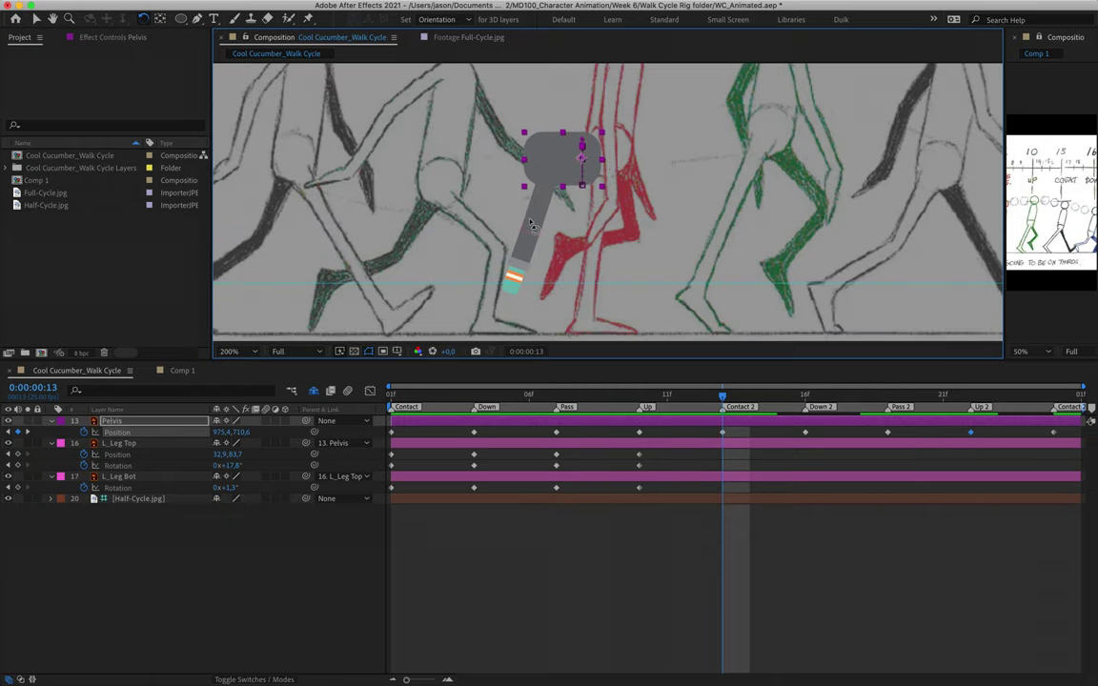
{"action": "mouse_move", "coordinate": [515, 254]}
{"action": "left_mouse_down"}
{"action": "mouse_move", "coordinate": [541, 195]}
{"action": "mouse_move", "coordinate": [514, 255]}
{"action": "left_mouse_up"}
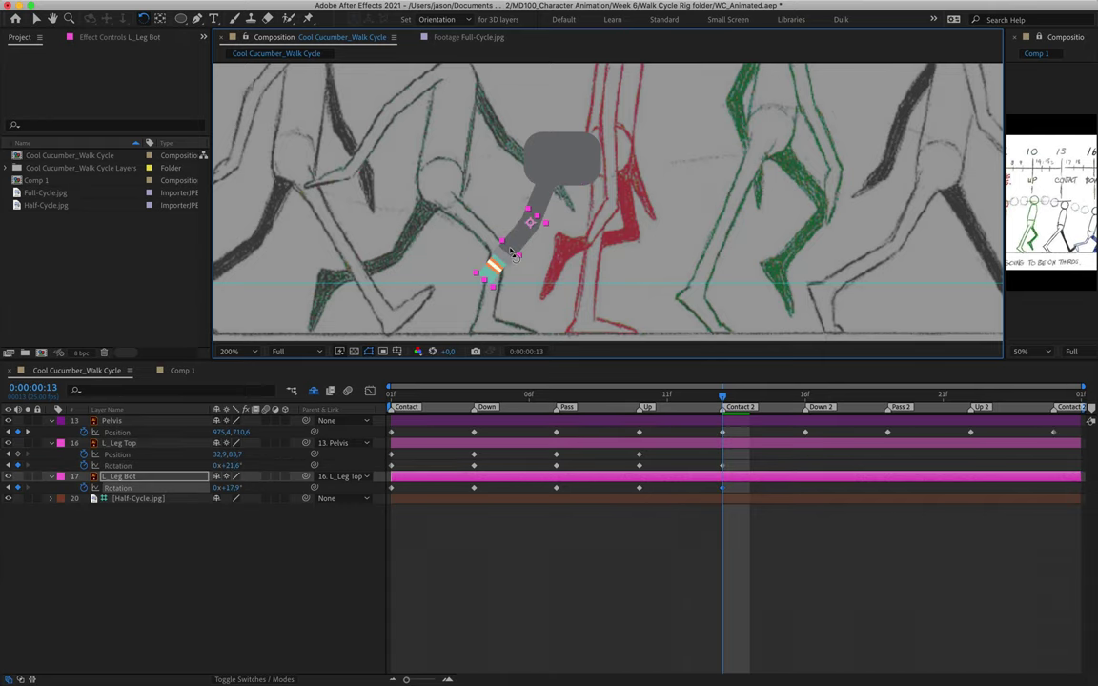
- Widen the Comp 1 viewer until the entire full-cycle reference chart is visible beside the walk cycle composition
{"action": "left_click_drag", "start_coordinate": [722, 394], "coordinate": [734, 451]}
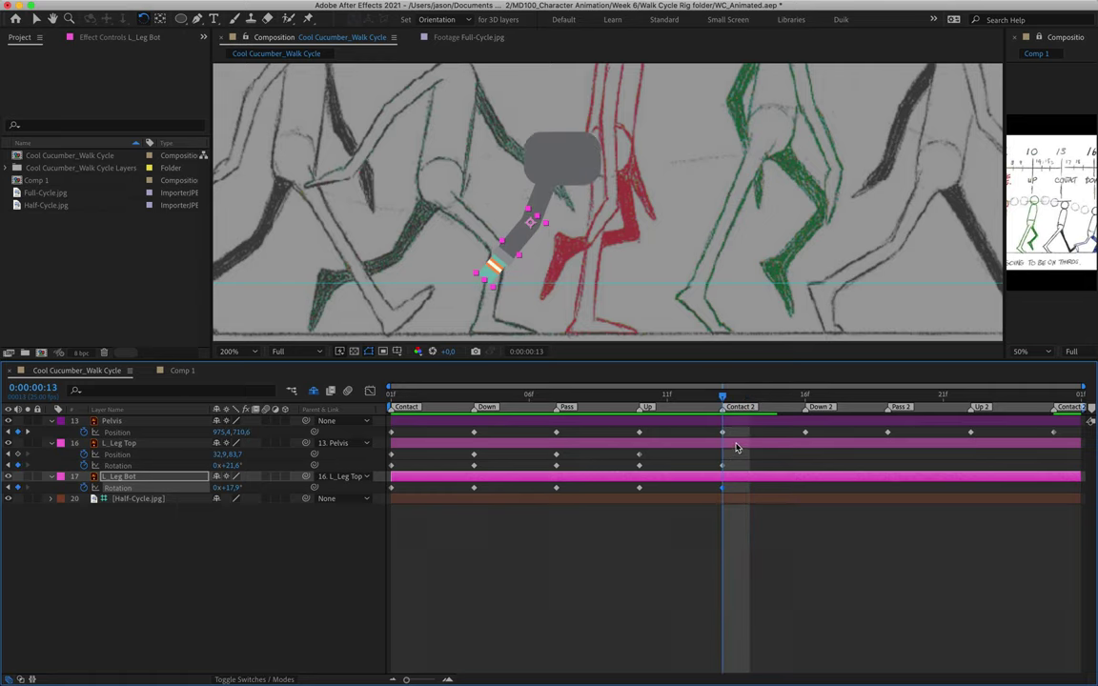
{"action": "key", "text": "comma"}
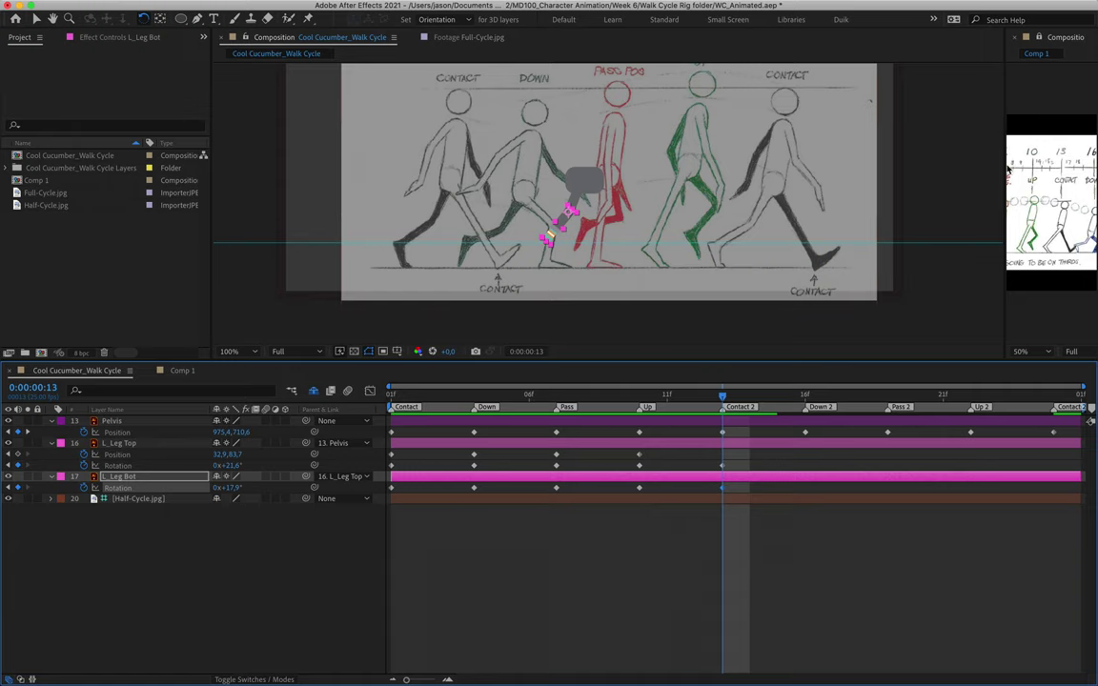
{"action": "left_click_drag", "start_coordinate": [1003, 164], "coordinate": [770, 188]}
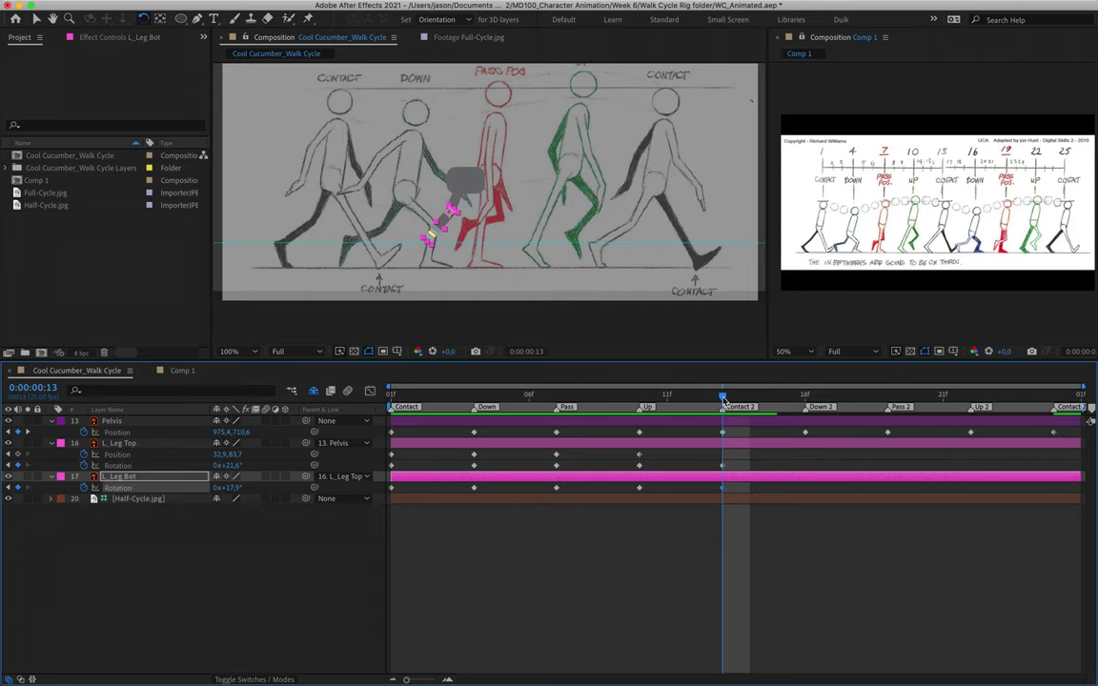
- Go to the Down 2 marker, 0:00:00:16, and select L_Leg Top for posing
{"action": "left_click", "coordinate": [778, 399]}
{"action": "left_click_drag", "start_coordinate": [780, 407], "coordinate": [806, 408]}
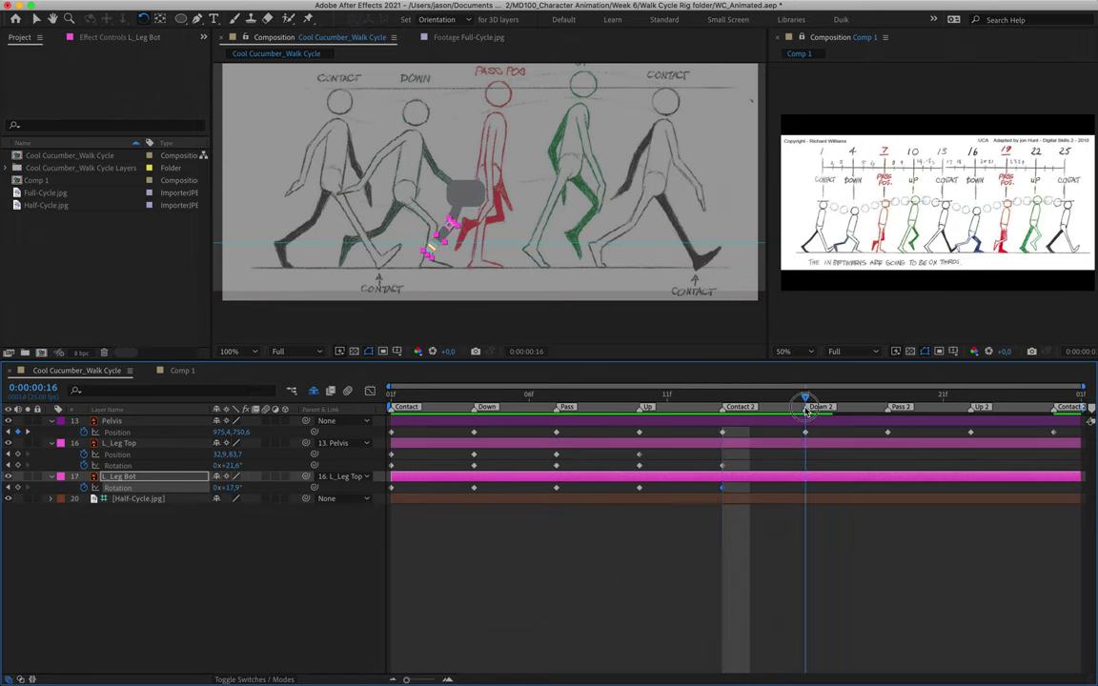
{"action": "scroll", "coordinate": [487, 204], "scroll_direction": "up", "scroll_amount": 2}
{"action": "left_click_drag", "start_coordinate": [406, 243], "coordinate": [481, 229]}
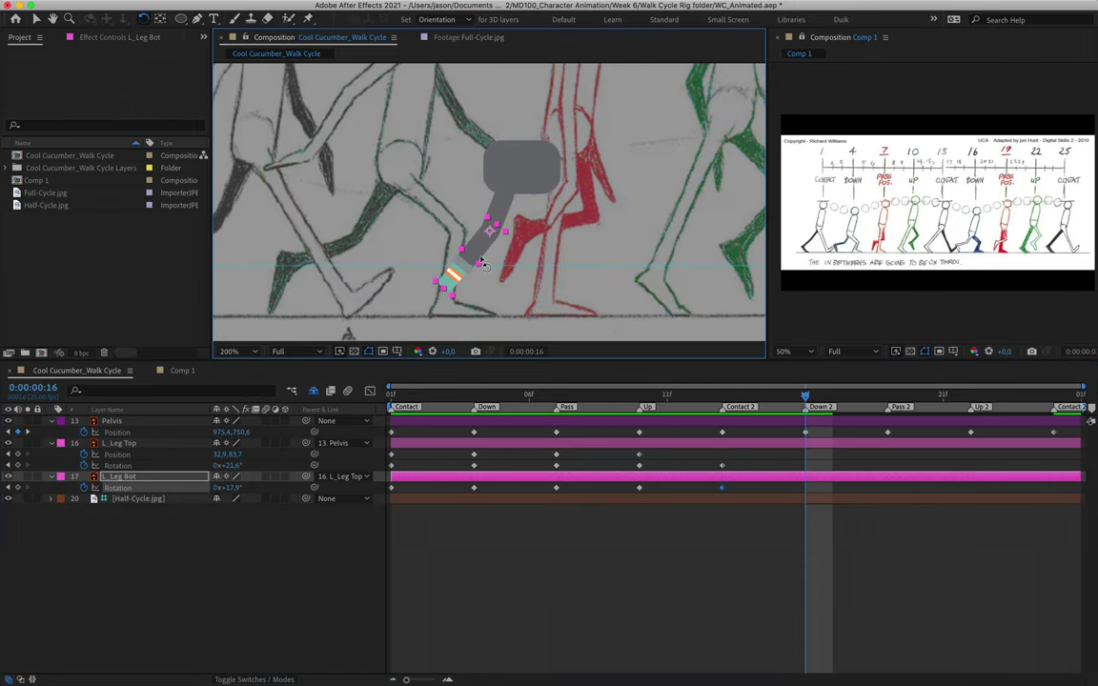
{"action": "left_click", "coordinate": [507, 208]}
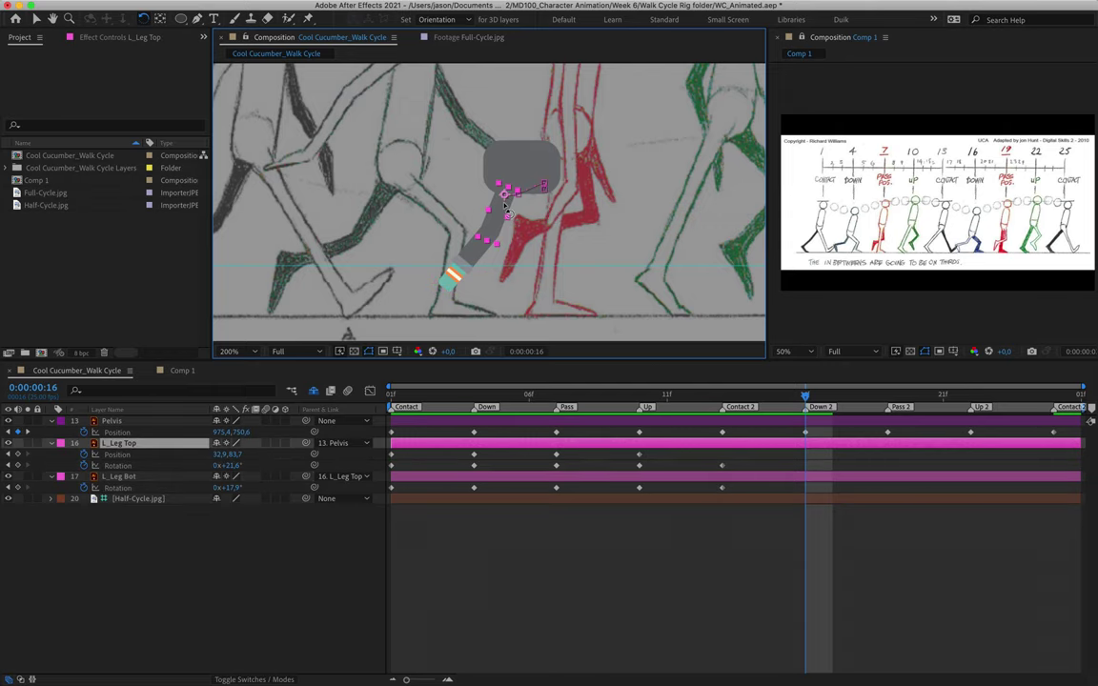
- Add a Position keyframe to L_Leg Top at the Contact 2 marker, 0:00:00:13
{"action": "left_click", "coordinate": [724, 396]}
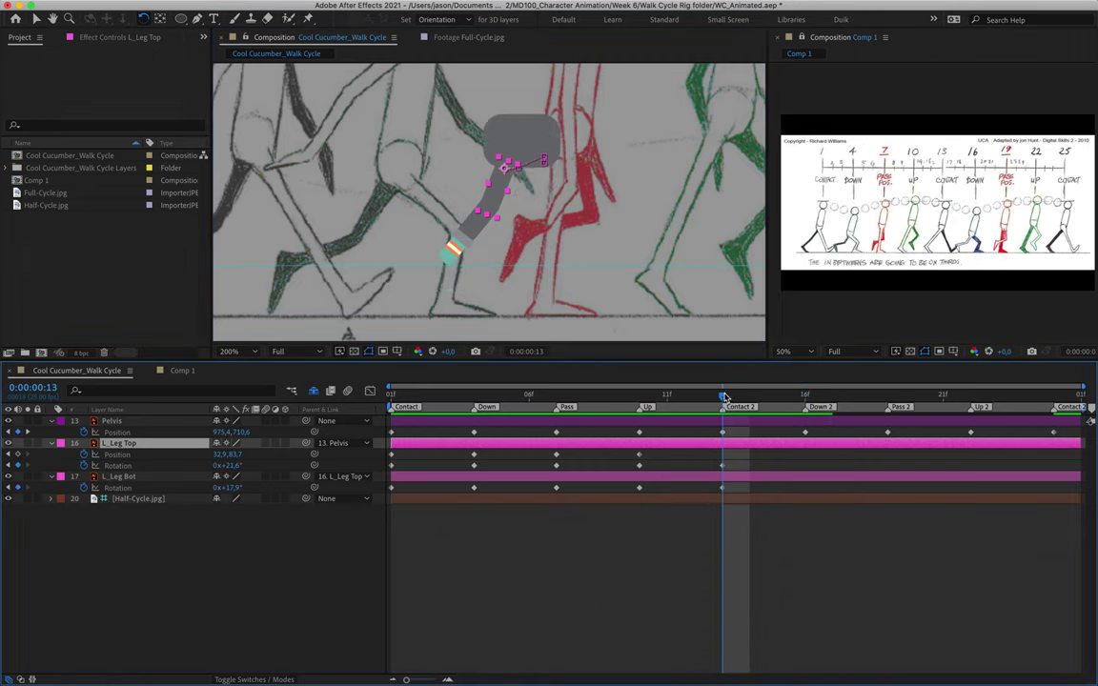
{"action": "left_click", "coordinate": [17, 455]}
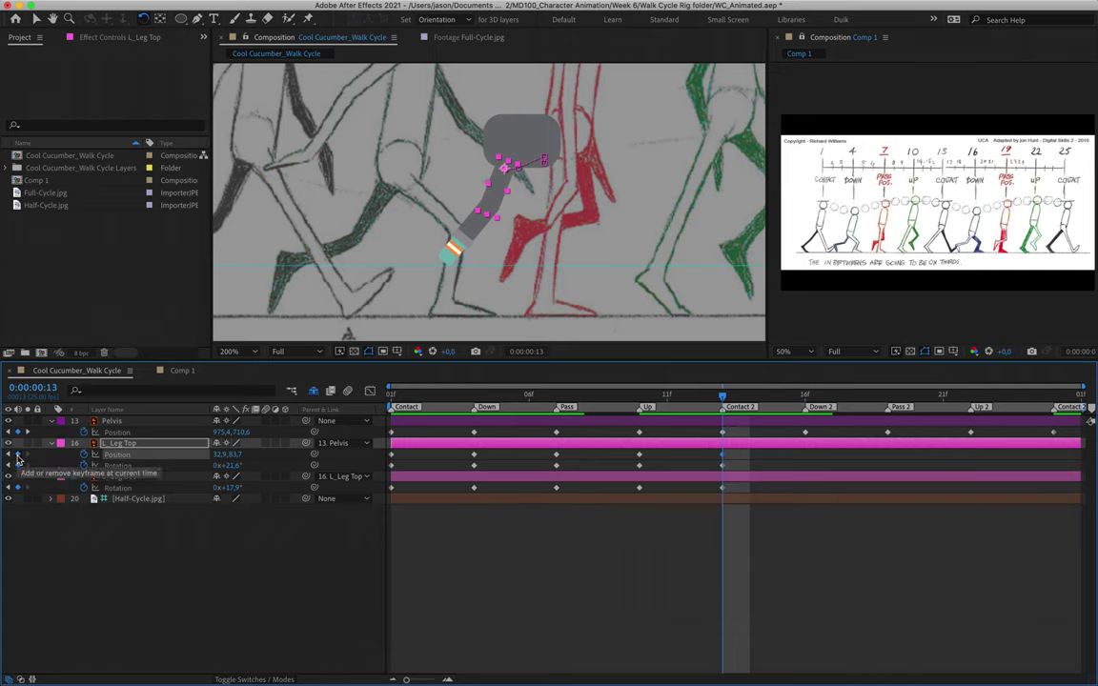
- At the Down 2 marker, move L_Leg Top to Position 22,9, 66,7 and rotate L_Leg Top to 25,0° and L_Leg Bot to 29,8°
{"action": "left_click", "coordinate": [777, 394]}
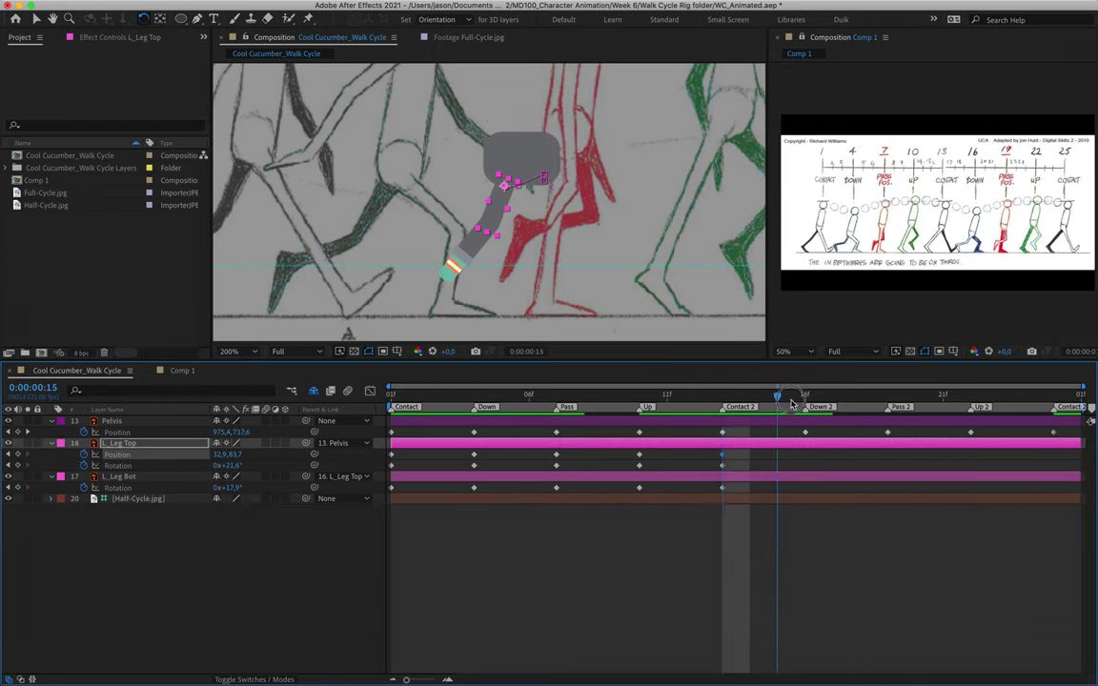
{"action": "left_click", "coordinate": [800, 404]}
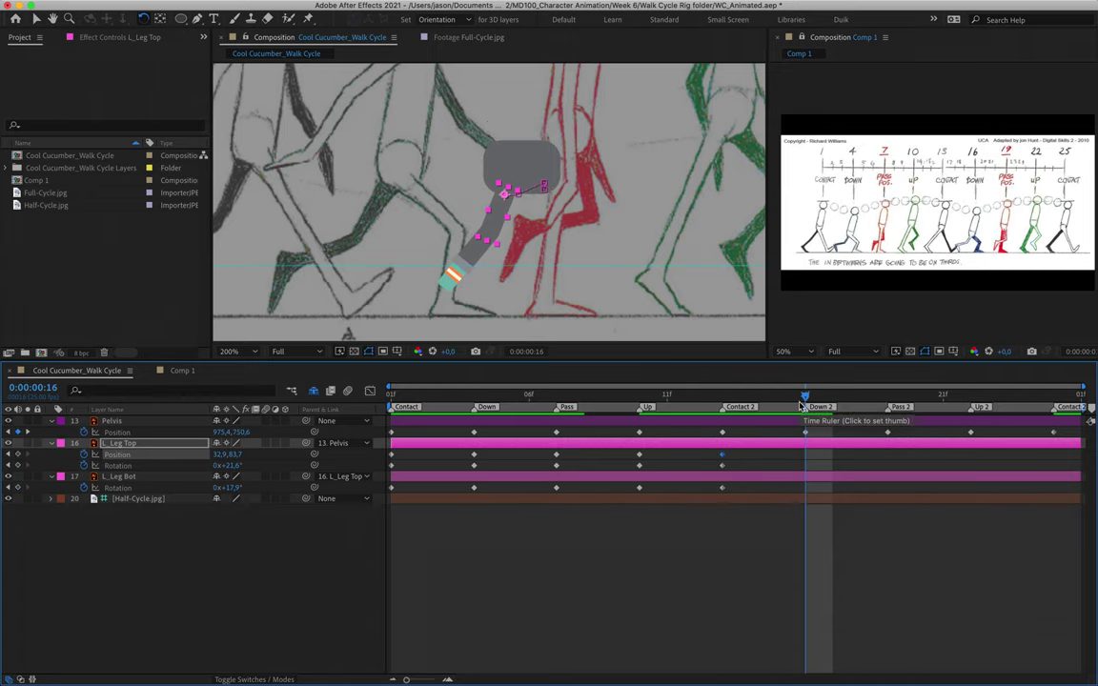
{"action": "key", "text": "shift+Up"}
{"action": "key", "text": "shift+Up"}
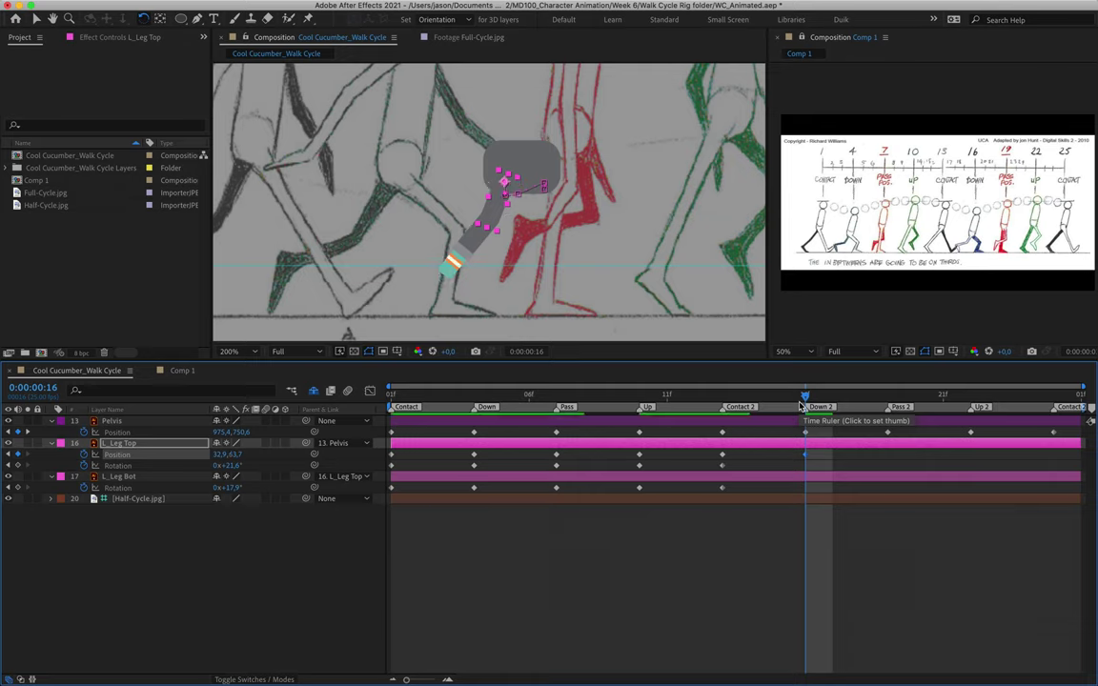
{"action": "key", "text": "shift+Left"}
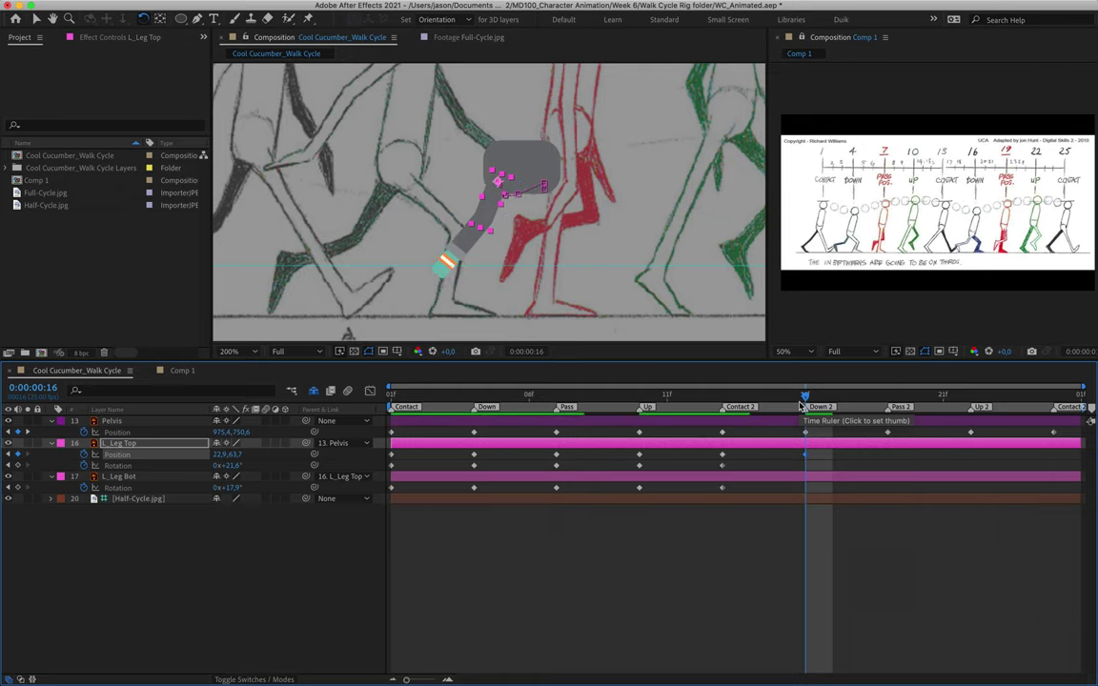
{"action": "key", "text": "Down"}
{"action": "key", "text": "Down"}
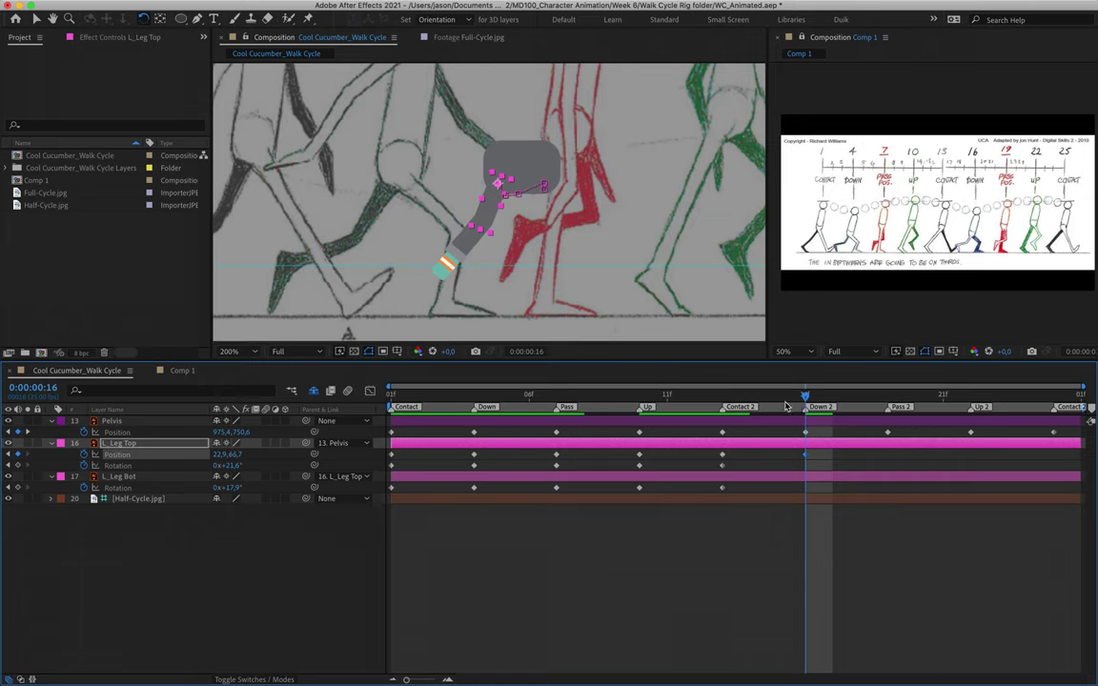
{"action": "left_click_drag", "start_coordinate": [421, 229], "coordinate": [494, 206]}
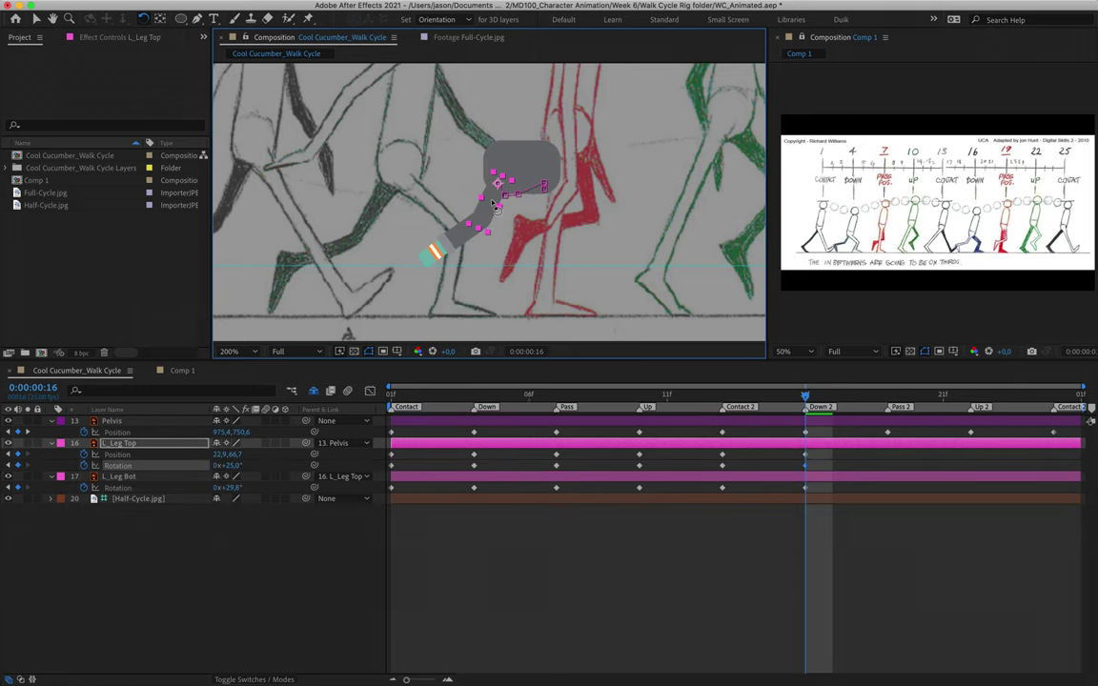
{"action": "mouse_move", "coordinate": [805, 394]}
{"action": "left_mouse_down"}
{"action": "mouse_move", "coordinate": [723, 394]}
{"action": "mouse_move", "coordinate": [829, 405]}
{"action": "mouse_move", "coordinate": [725, 405]}
{"action": "mouse_move", "coordinate": [805, 408]}
{"action": "left_mouse_up"}
{"action": "left_click", "coordinate": [811, 425]}
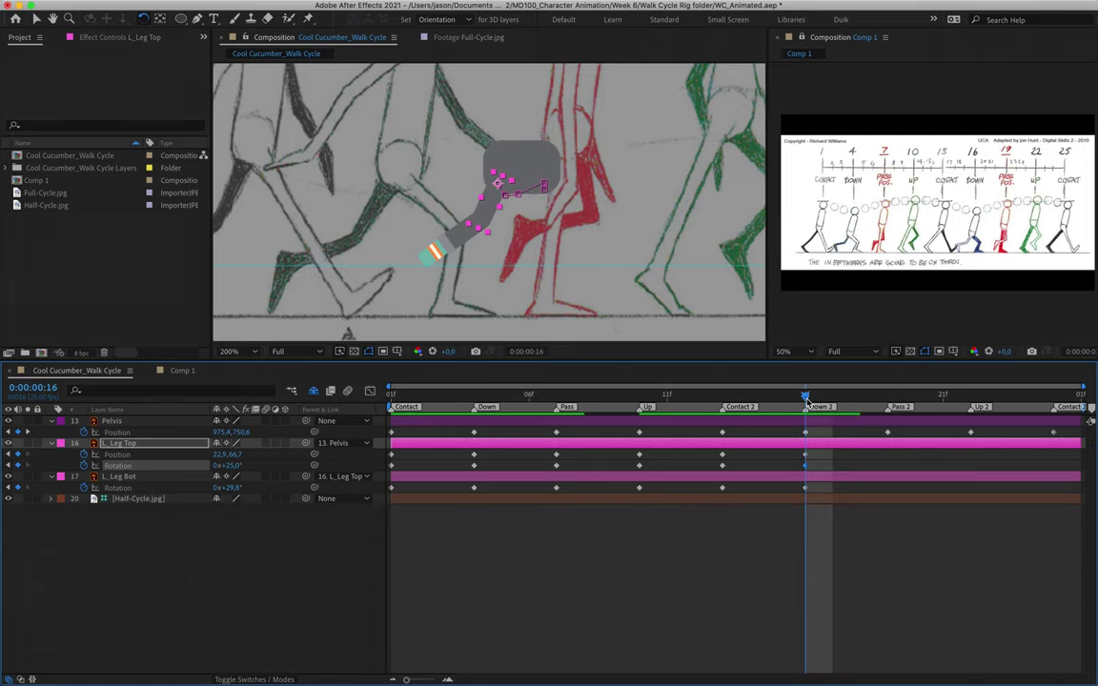
- At the Pass 2 marker, move L_Leg Top to Position 62,9, 66,7 and rotate L_Leg Top to -14,1° and L_Leg Bot to 82,0°
{"action": "left_click_drag", "start_coordinate": [817, 400], "coordinate": [894, 418]}
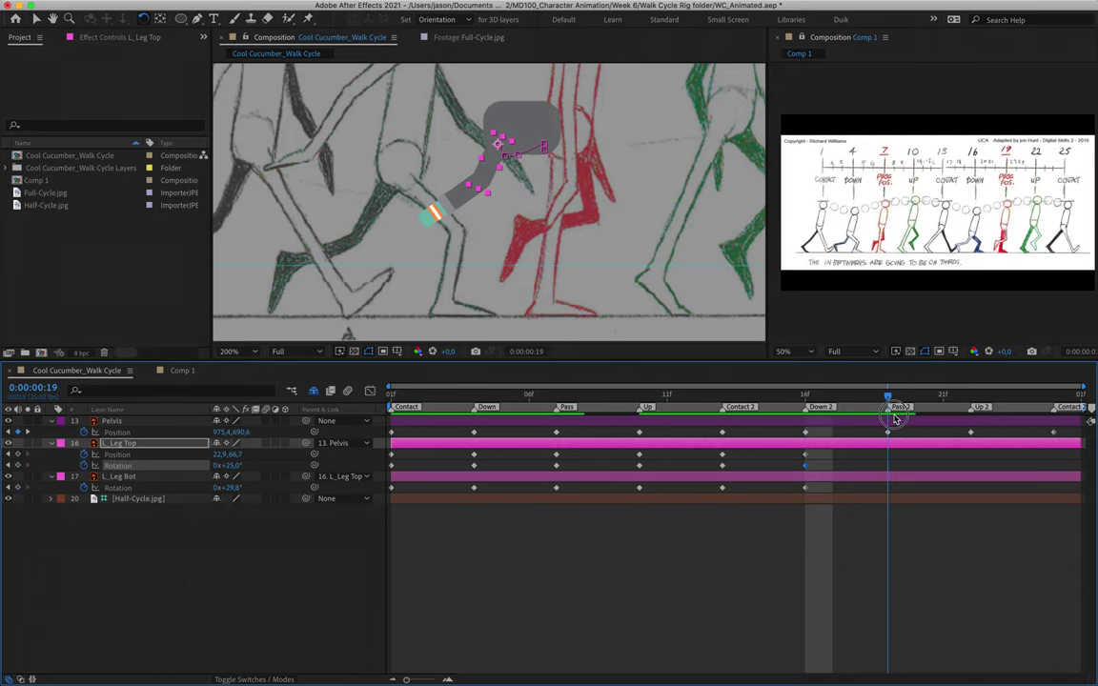
{"action": "scroll", "coordinate": [539, 183], "scroll_direction": "down", "scroll_amount": 2}
{"action": "scroll", "coordinate": [539, 183], "scroll_direction": "up", "scroll_amount": 2}
{"action": "scroll", "coordinate": [538, 183], "scroll_direction": "down", "scroll_amount": 2}
{"action": "scroll", "coordinate": [539, 183], "scroll_direction": "up", "scroll_amount": 2}
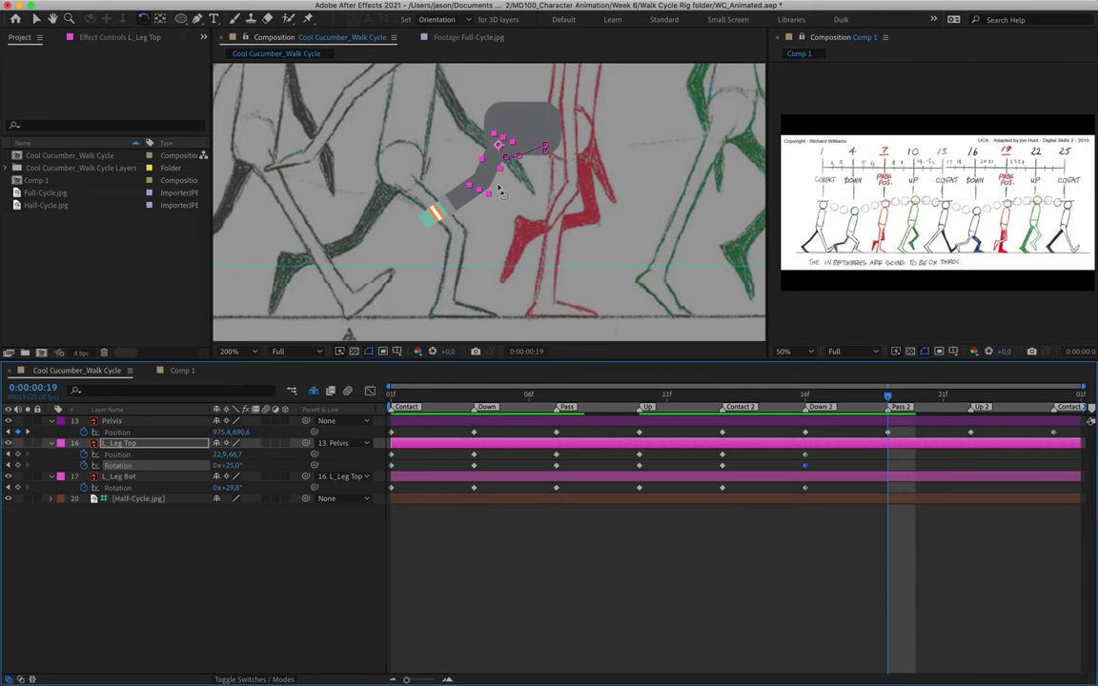
{"action": "key", "text": "shift+Right"}
{"action": "key", "text": "shift+Right"}
{"action": "key", "text": "shift+Right"}
{"action": "key", "text": "shift+Right"}
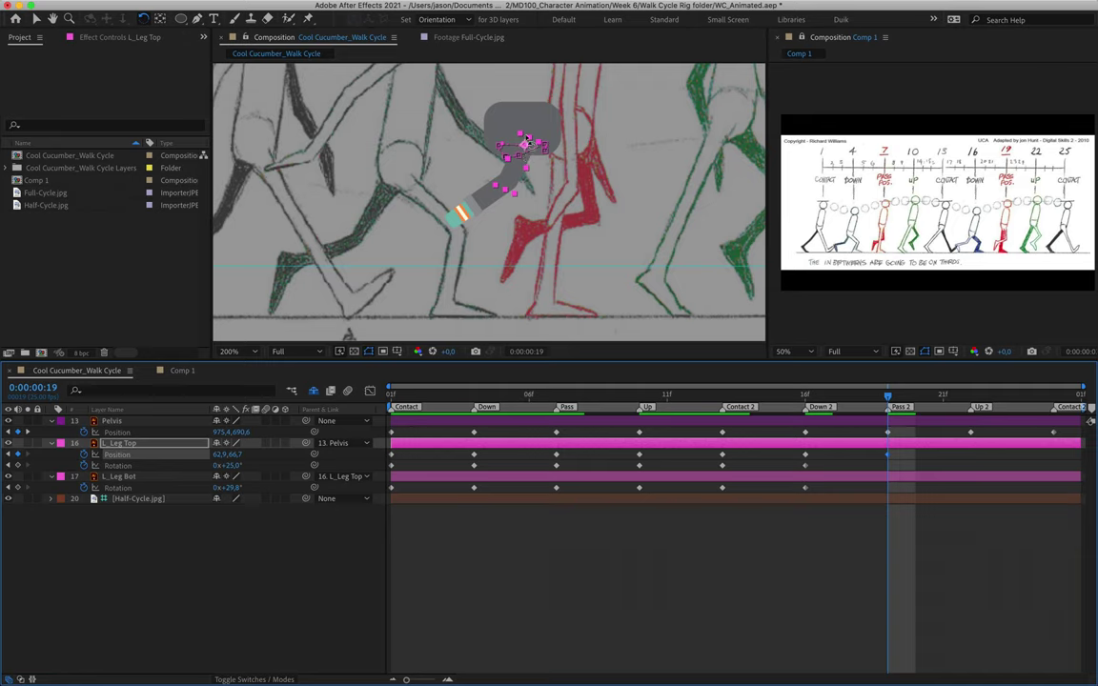
{"action": "left_click_drag", "start_coordinate": [488, 207], "coordinate": [537, 167]}
{"action": "left_click_drag", "start_coordinate": [505, 224], "coordinate": [533, 187]}
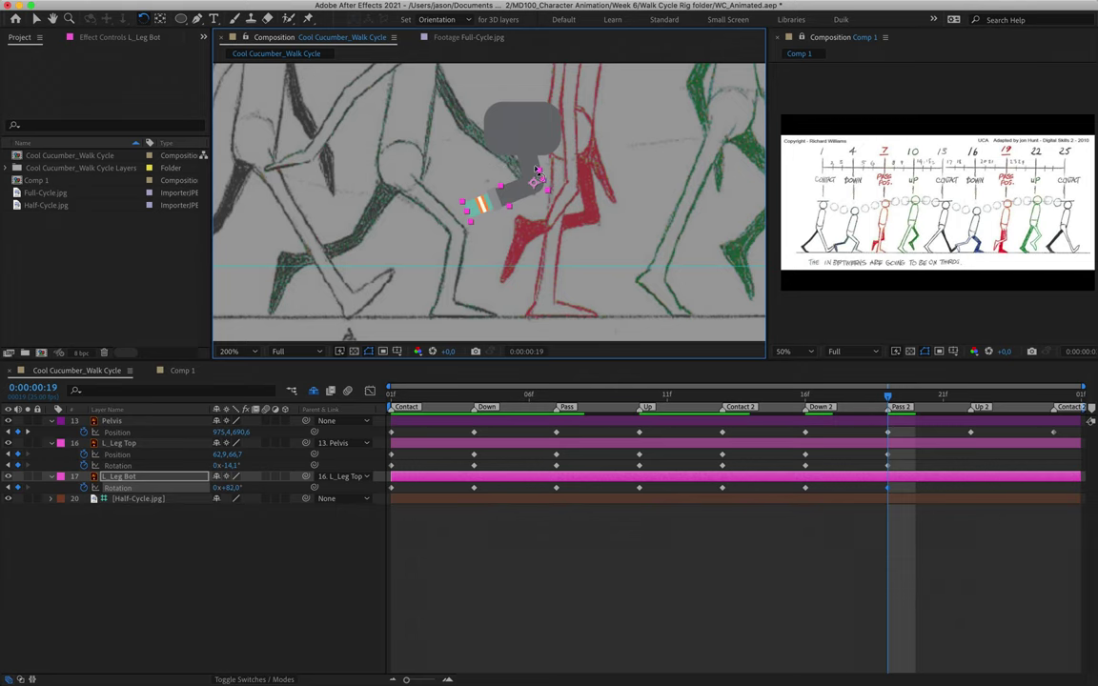
- At the Up 2 marker, move L_Leg Top to Position 92,9, 66,7 and rotate L_Leg Top to -43,4° and L_Leg Bot to 68,0°
{"action": "left_click_drag", "start_coordinate": [888, 398], "coordinate": [970, 415]}
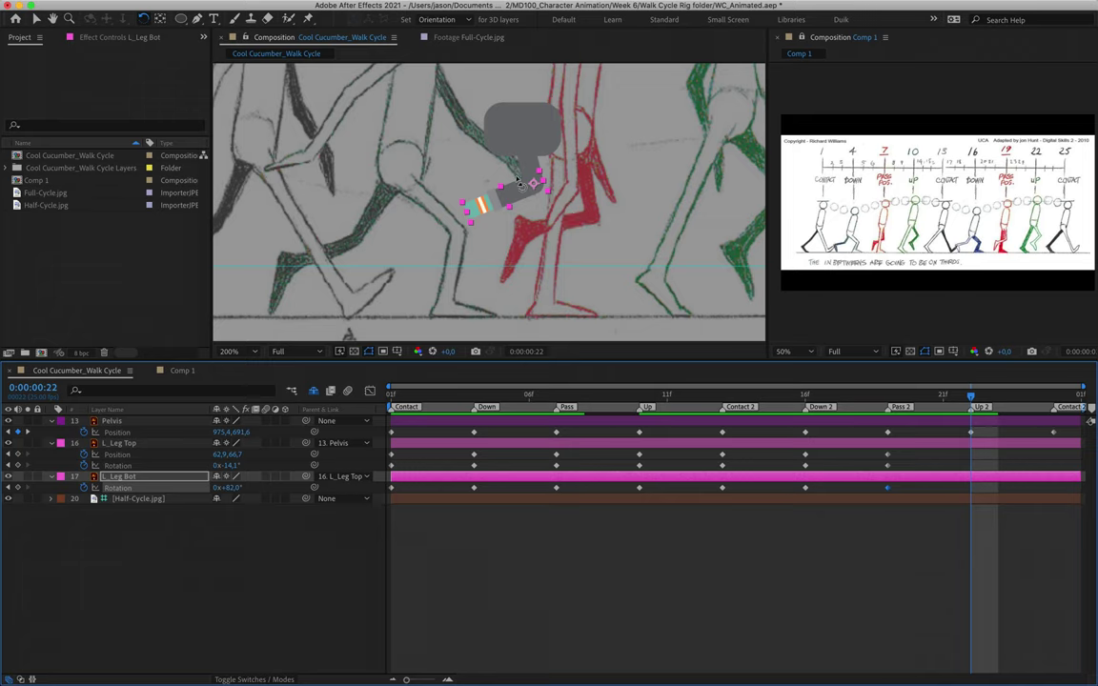
{"action": "left_click_drag", "start_coordinate": [527, 174], "coordinate": [534, 174]}
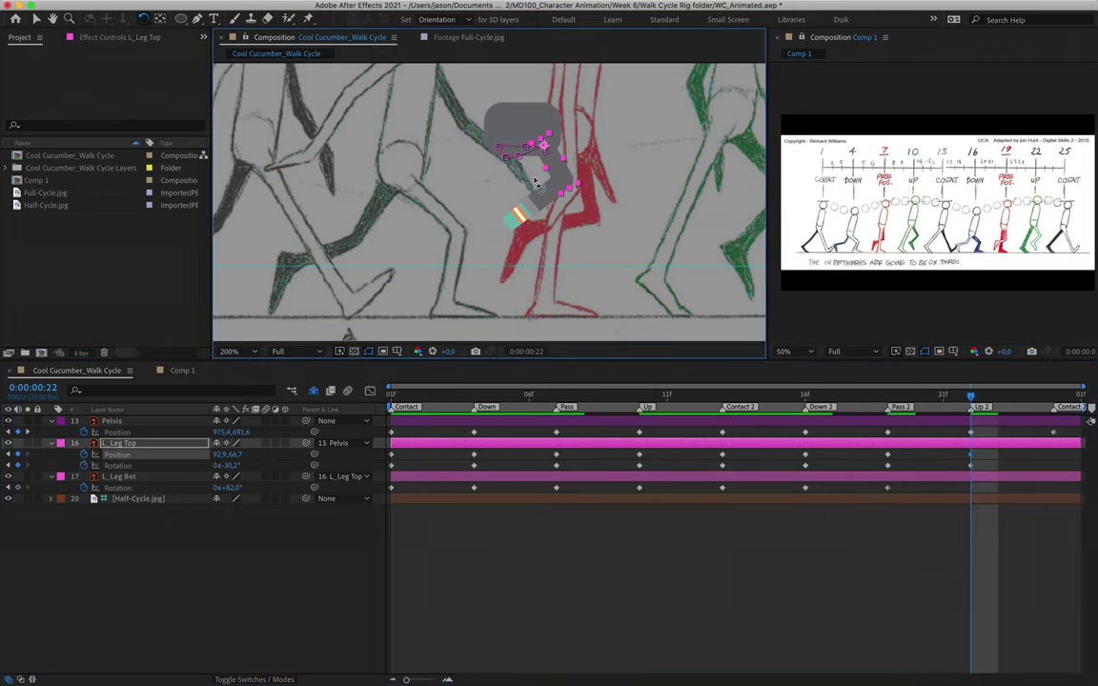
{"action": "left_click_drag", "start_coordinate": [546, 209], "coordinate": [556, 187]}
{"action": "left_click_drag", "start_coordinate": [499, 160], "coordinate": [555, 170]}
{"action": "left_click_drag", "start_coordinate": [549, 222], "coordinate": [541, 234]}
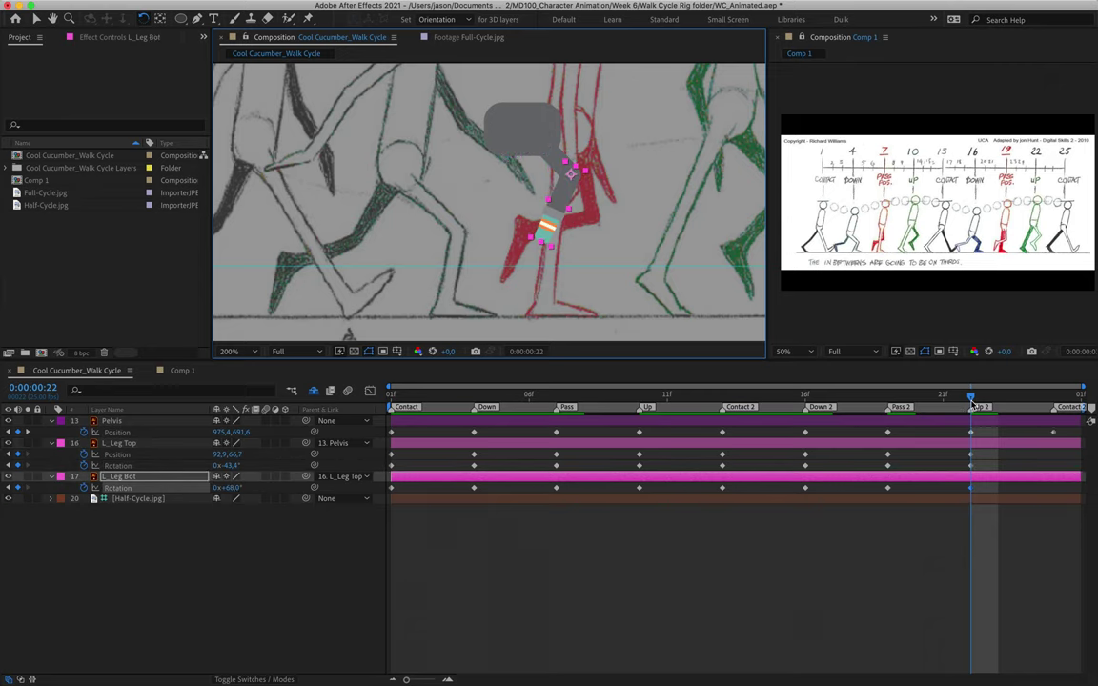
- Copy L_Leg Top's Position and Rotation keyframes from the first Contact marker to the last contact marker, 0:00:01:00
{"action": "key", "text": "space"}
{"action": "key", "text": "space"}
{"action": "key", "text": "Page_Down"}
{"action": "key", "text": "Page_Down"}
{"action": "key", "text": "Page_Down"}
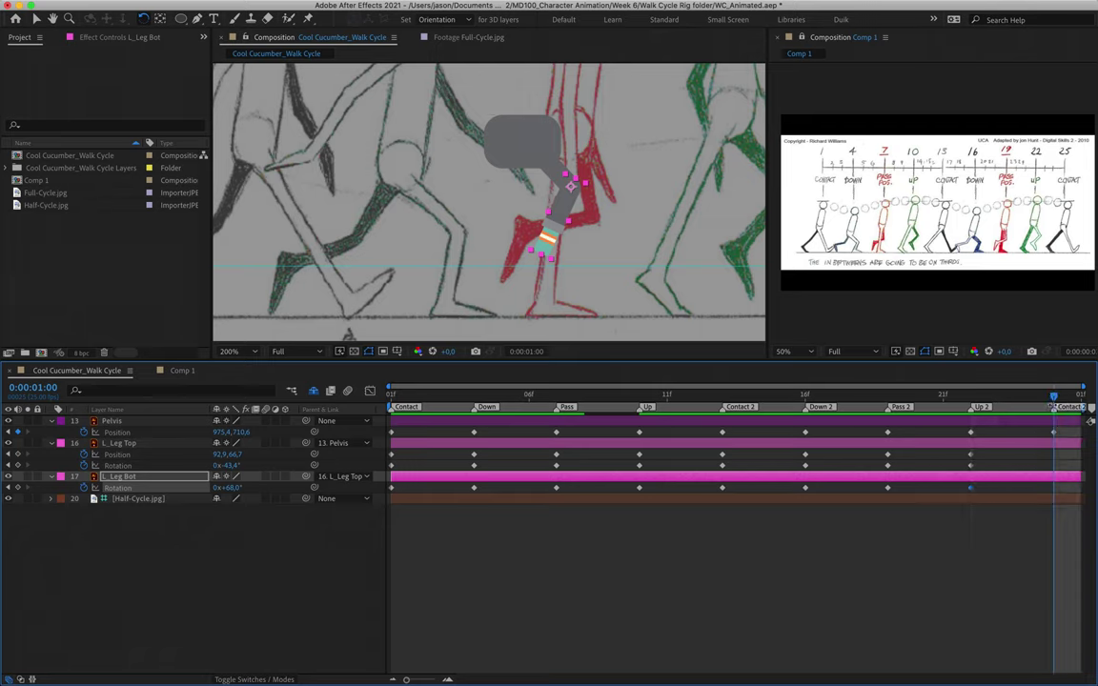
{"action": "left_click", "coordinate": [436, 466]}
{"action": "left_click_drag", "start_coordinate": [402, 449], "coordinate": [385, 473]}
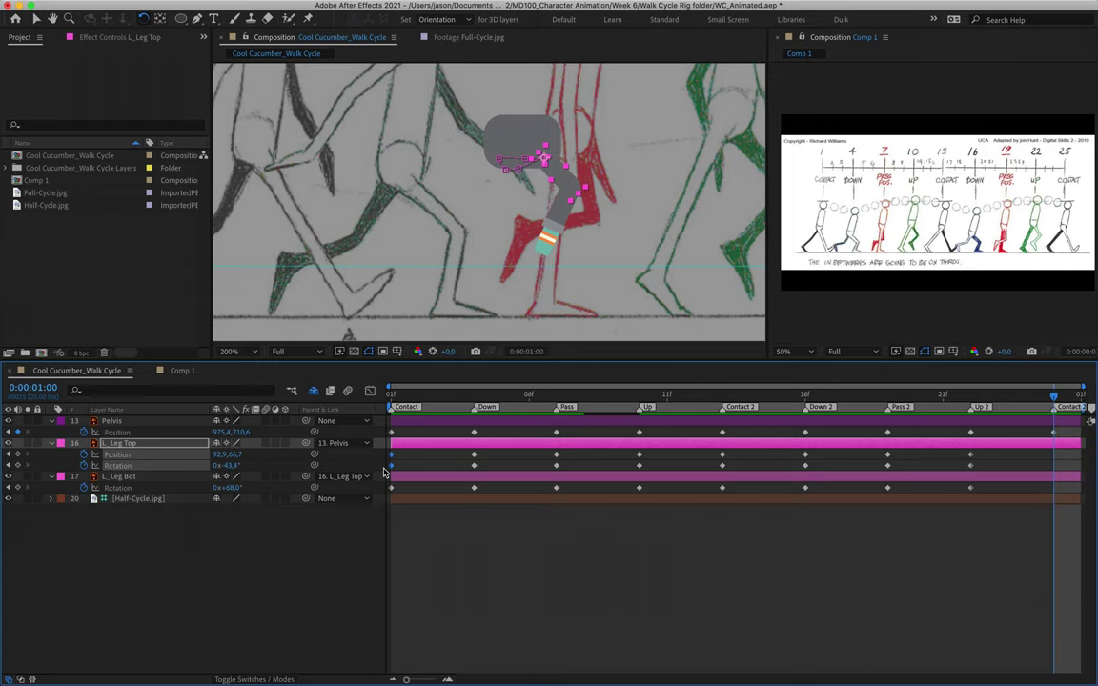
{"action": "key", "text": "super+v"}
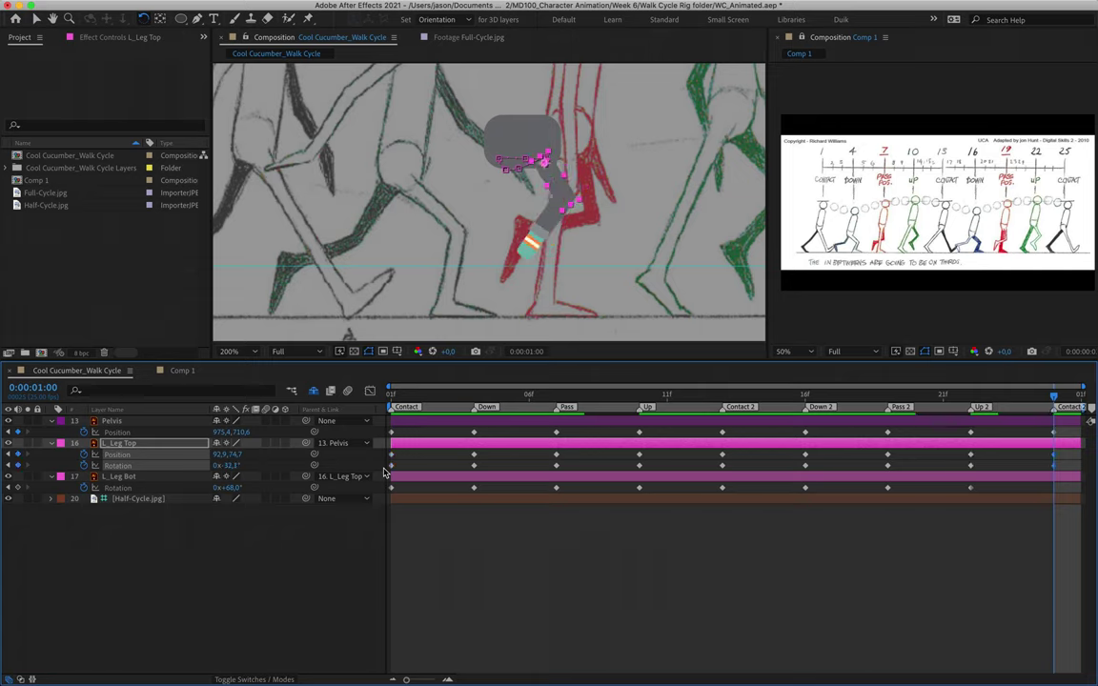
- Copy L_Leg Bot's Rotation keyframe from the first Contact marker
{"action": "left_click", "coordinate": [390, 487]}
{"action": "key", "text": "super+c"}
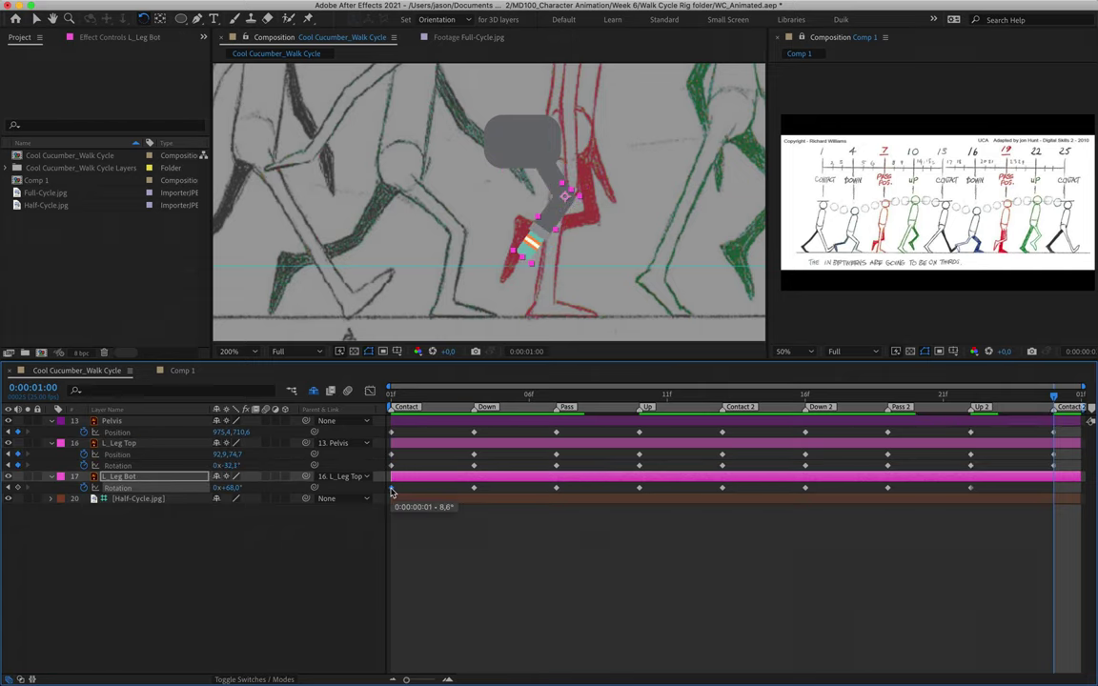
- Paste L_Leg Bot's first-frame rotation keyframe at 0:00:01:00 and preview the walk cycle
{"action": "key", "text": "super+v"}
{"action": "left_click_drag", "start_coordinate": [656, 392], "coordinate": [1096, 385]}
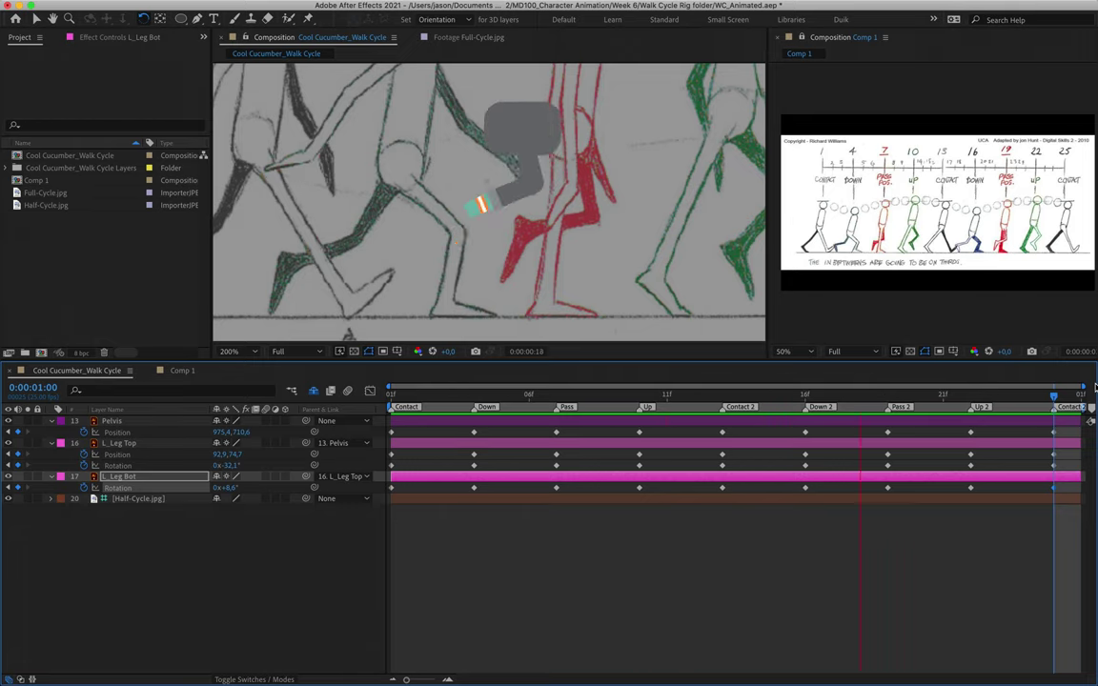
{"action": "key", "text": "space"}
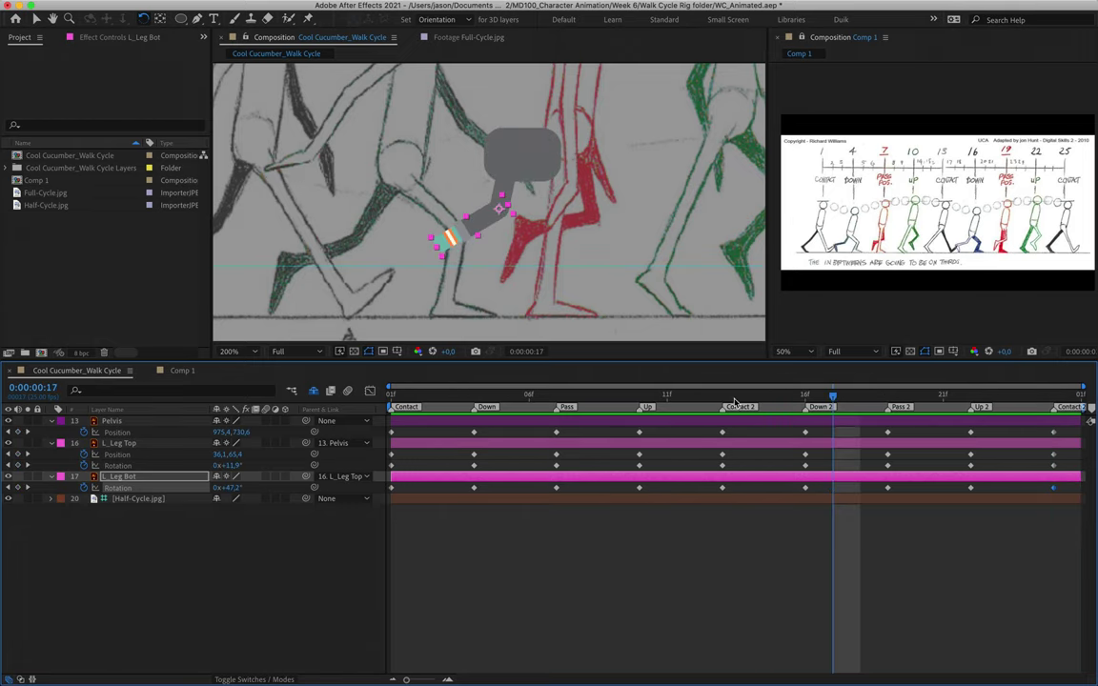
- Make the R_Leg Top and R_Leg Bot layers visible and keep them listed when the shy layers are hidden
{"action": "left_click", "coordinate": [721, 394]}
{"action": "scroll", "coordinate": [514, 250], "scroll_direction": "down", "scroll_amount": 2}
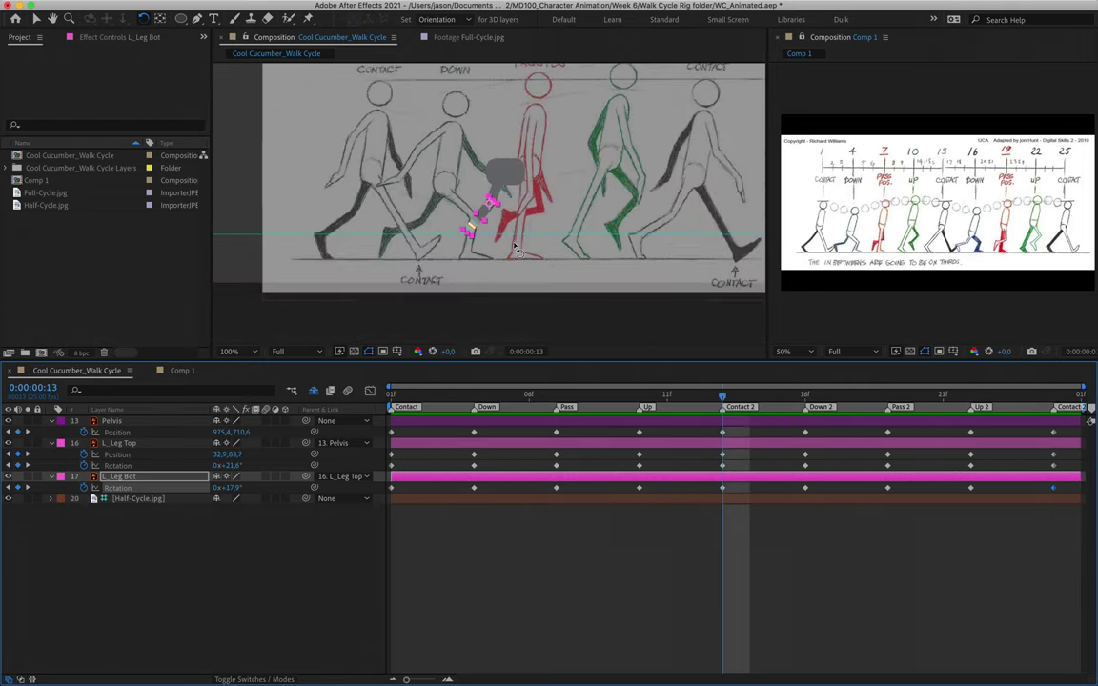
{"action": "left_click", "coordinate": [314, 391]}
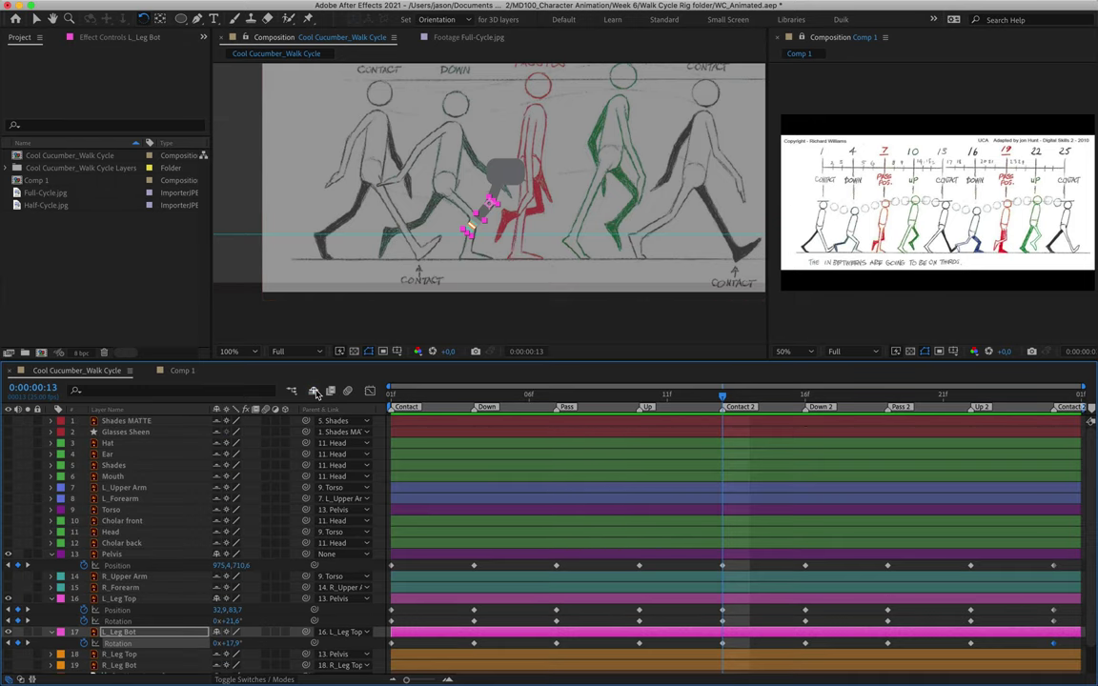
{"action": "scroll", "coordinate": [196, 477], "scroll_direction": "down", "scroll_amount": 3}
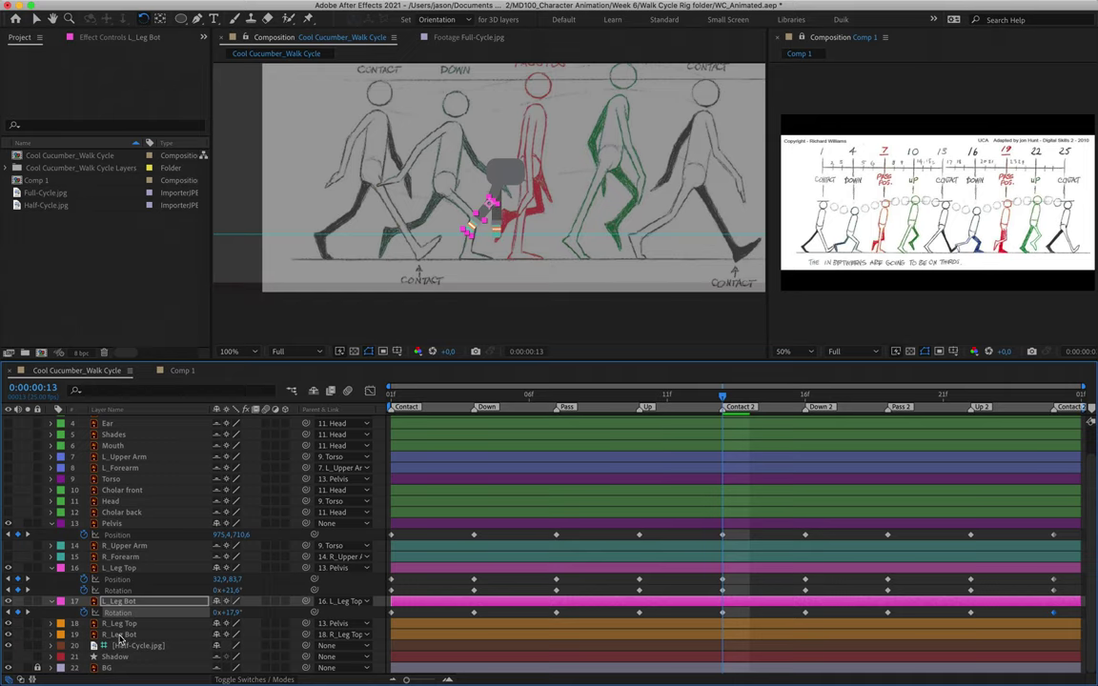
{"action": "left_click", "coordinate": [314, 391]}
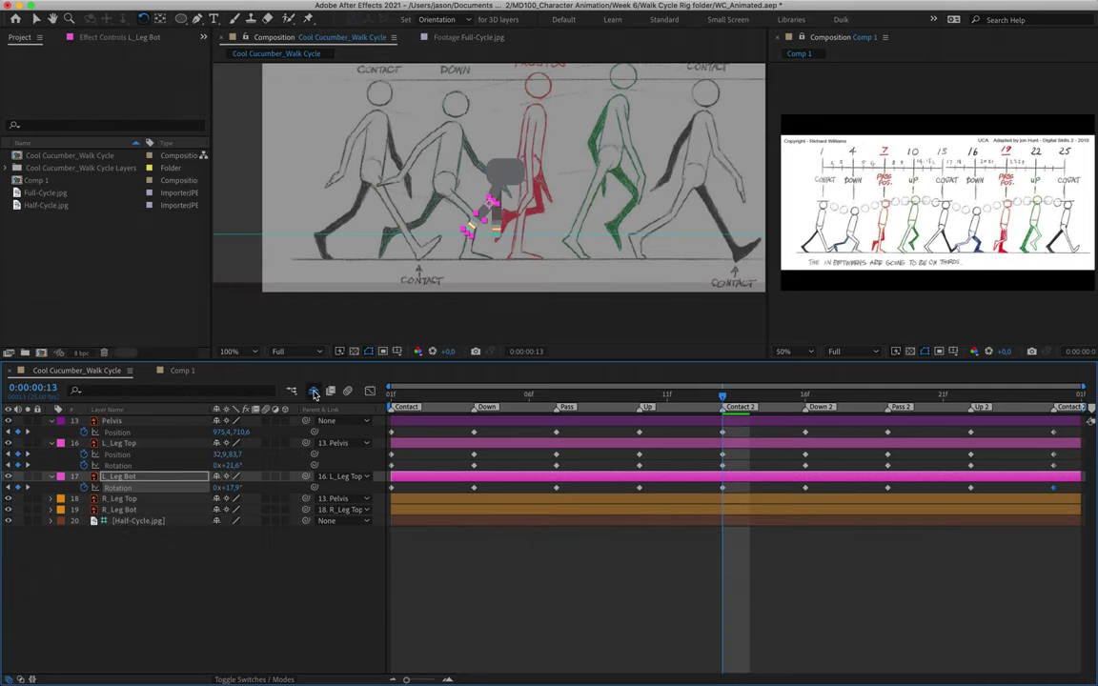
- At frame 1, shift the Half-Cycle.jpg reference horizontally so its first Contact pose lines up with the character's pelvis
{"action": "left_click", "coordinate": [120, 499]}
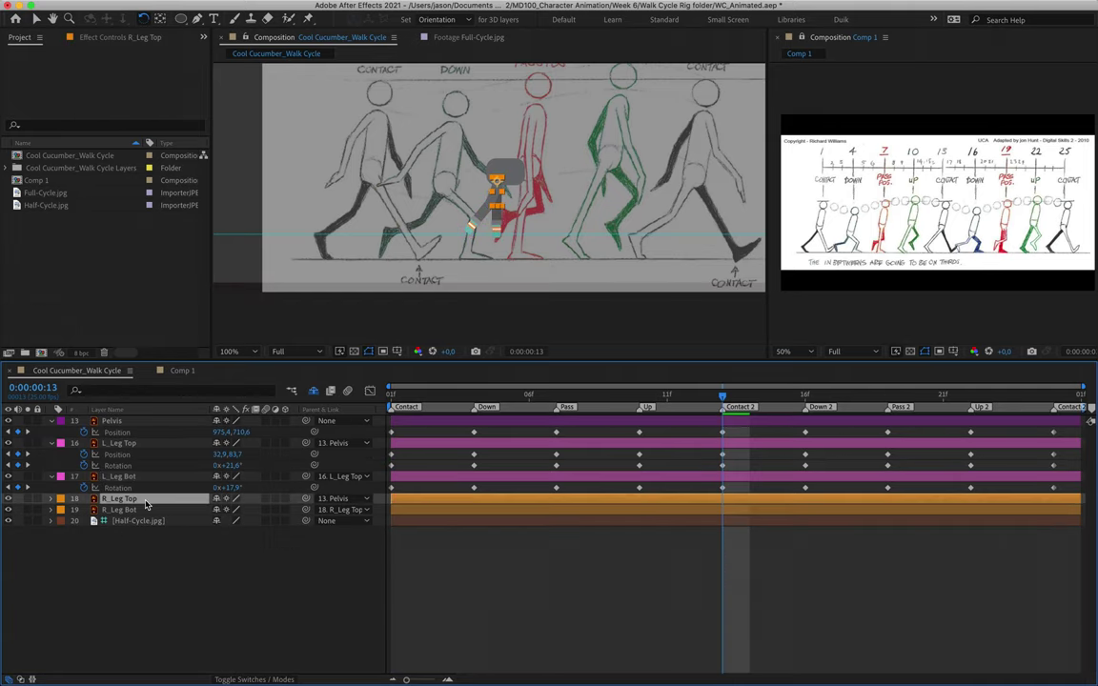
{"action": "key", "text": "Page_Up"}
{"action": "key", "text": "Home"}
{"action": "left_click", "coordinate": [140, 522]}
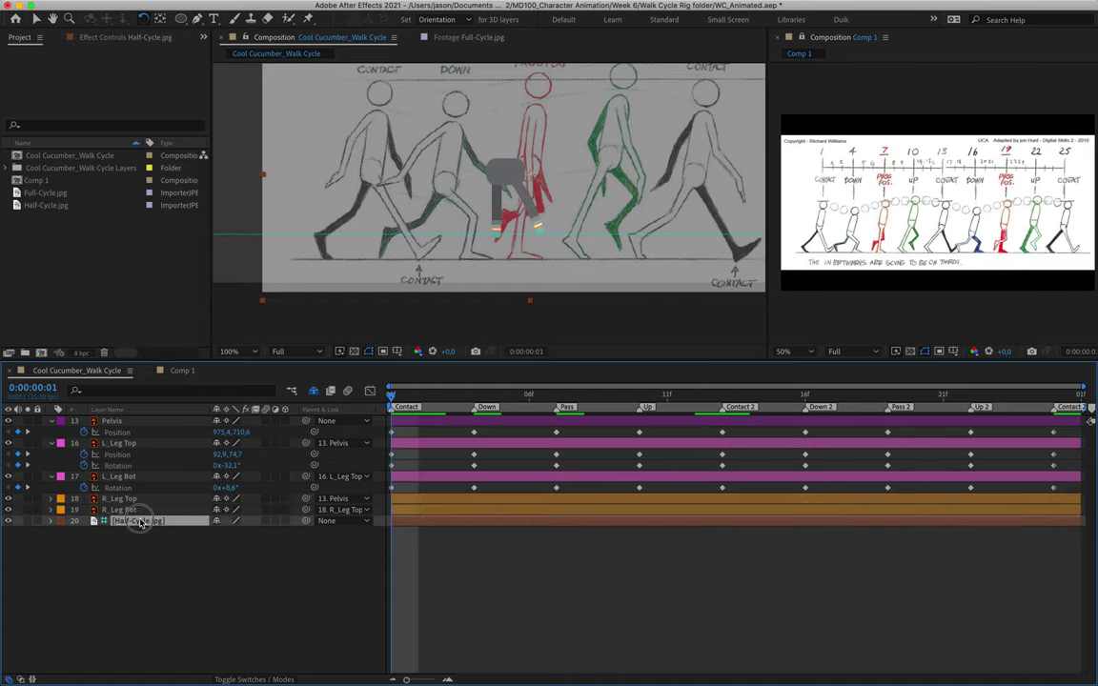
{"action": "key", "text": "shift+Right"}
{"action": "key", "text": "shift+Right"}
{"action": "key", "text": "shift+Right"}
{"action": "key", "text": "shift+Right"}
{"action": "key", "text": "shift+Right"}
{"action": "key", "text": "shift+Right"}
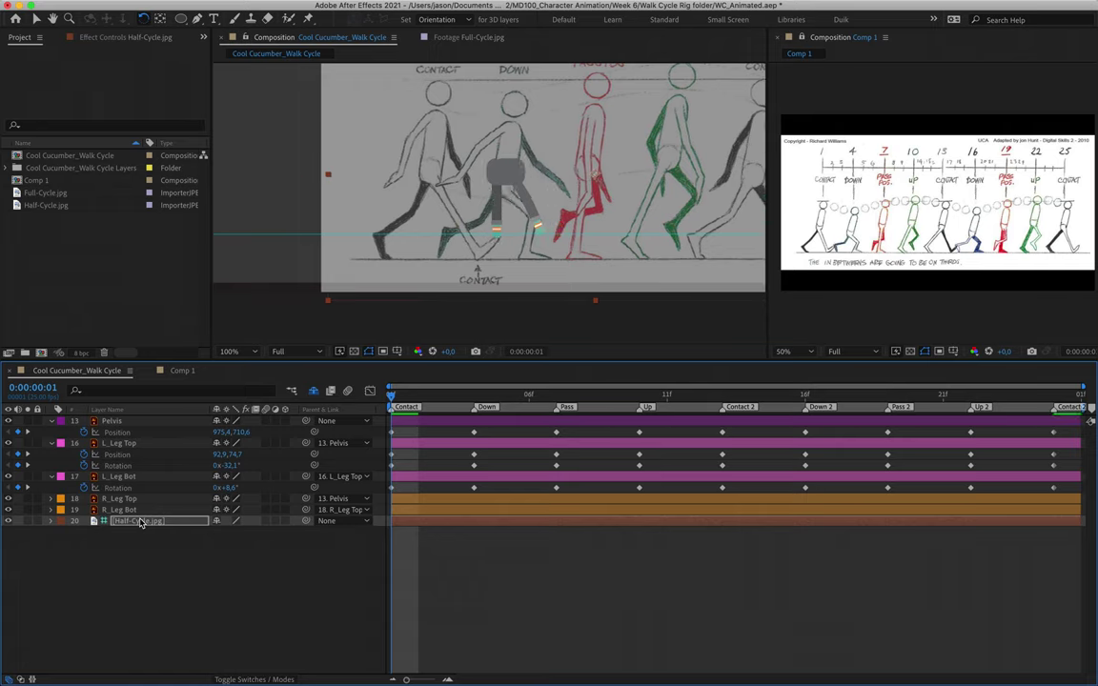
{"action": "key", "text": "shift+Right"}
{"action": "key", "text": "shift+Right"}
{"action": "key", "text": "shift+Right"}
{"action": "key", "text": "shift+Right"}
{"action": "key", "text": "shift+Right"}
{"action": "key", "text": "shift+Right"}
{"action": "key", "text": "shift+Right"}
{"action": "key", "text": "shift+Right"}
{"action": "key", "text": "shift+Right"}
{"action": "key", "text": "Left"}
{"action": "key", "text": "Left"}
{"action": "key", "text": "Left"}
{"action": "key", "text": "Left"}
{"action": "key", "text": "Left"}
{"action": "key", "text": "Left"}
{"action": "key", "text": "Left"}
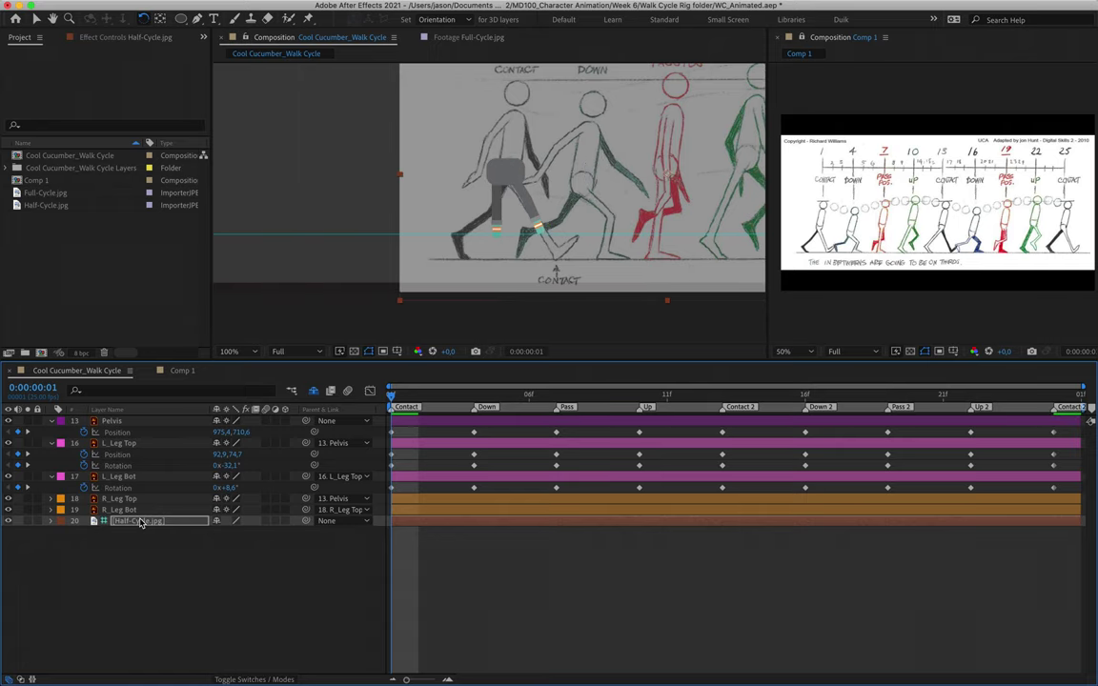
- Start position and rotation keyframes on R_Leg Top and a rotation keyframe on R_Leg Bot at frame 1
{"action": "left_click", "coordinate": [142, 500]}
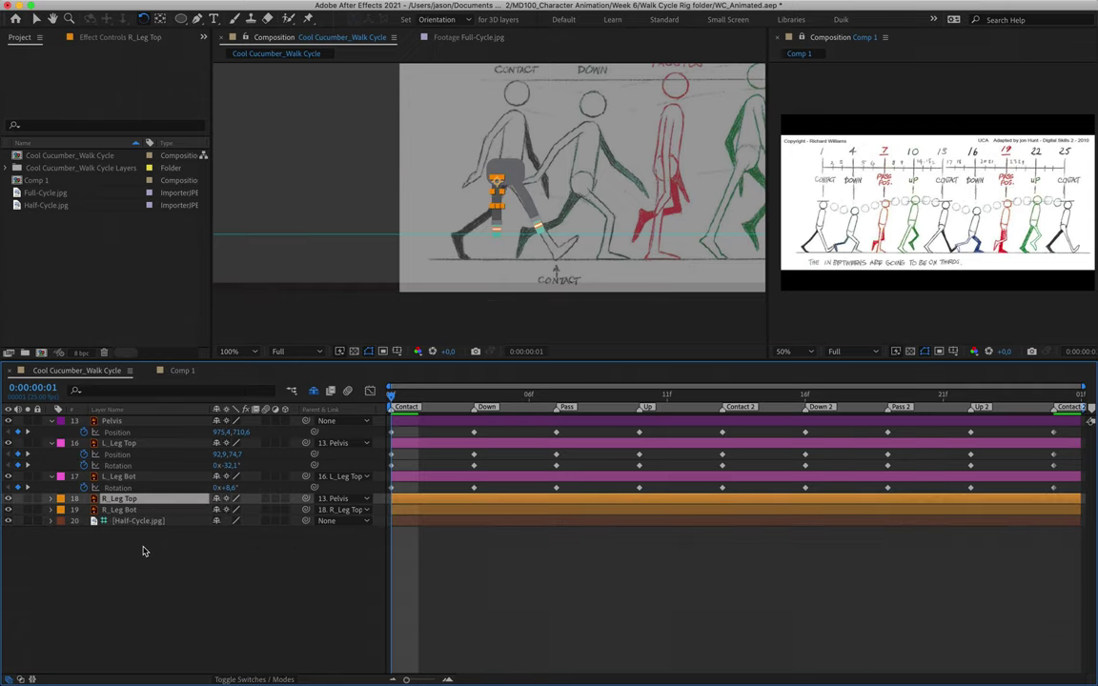
{"action": "key", "text": "p"}
{"action": "key", "text": "shift+r"}
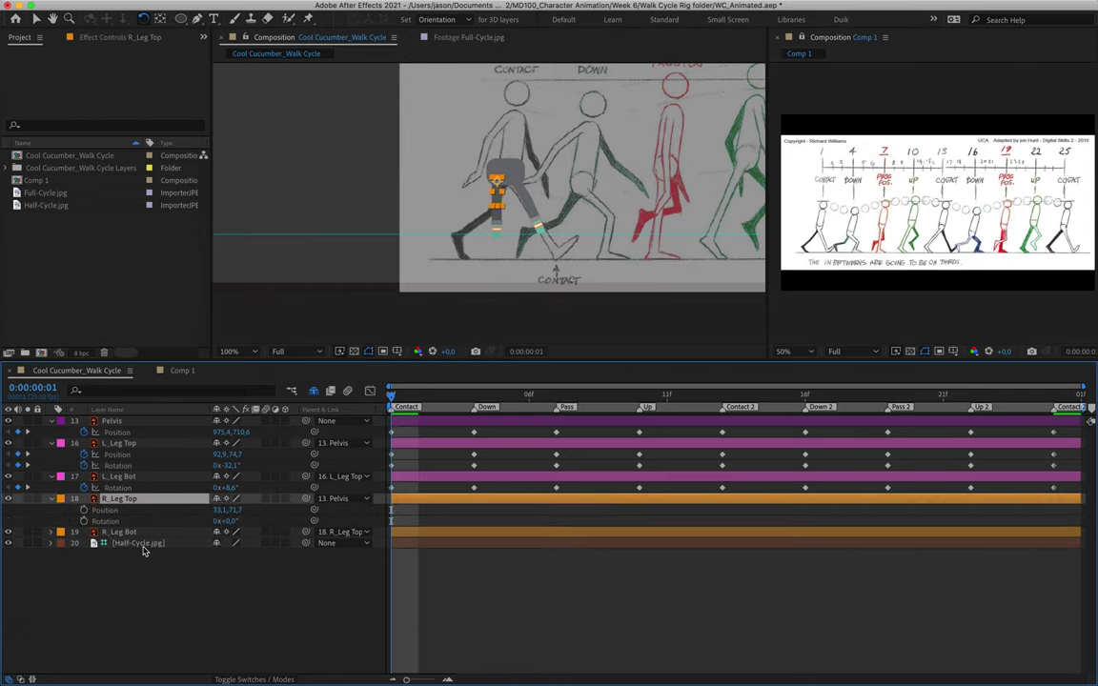
{"action": "left_click", "coordinate": [84, 510]}
{"action": "left_click", "coordinate": [84, 521]}
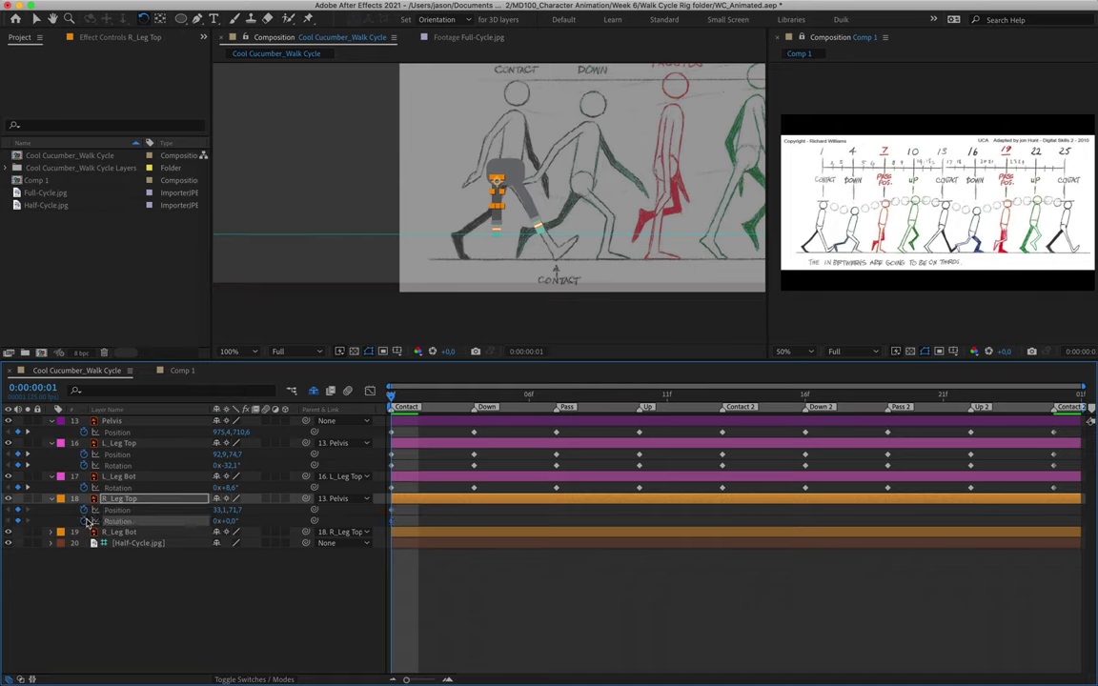
{"action": "left_click", "coordinate": [156, 533]}
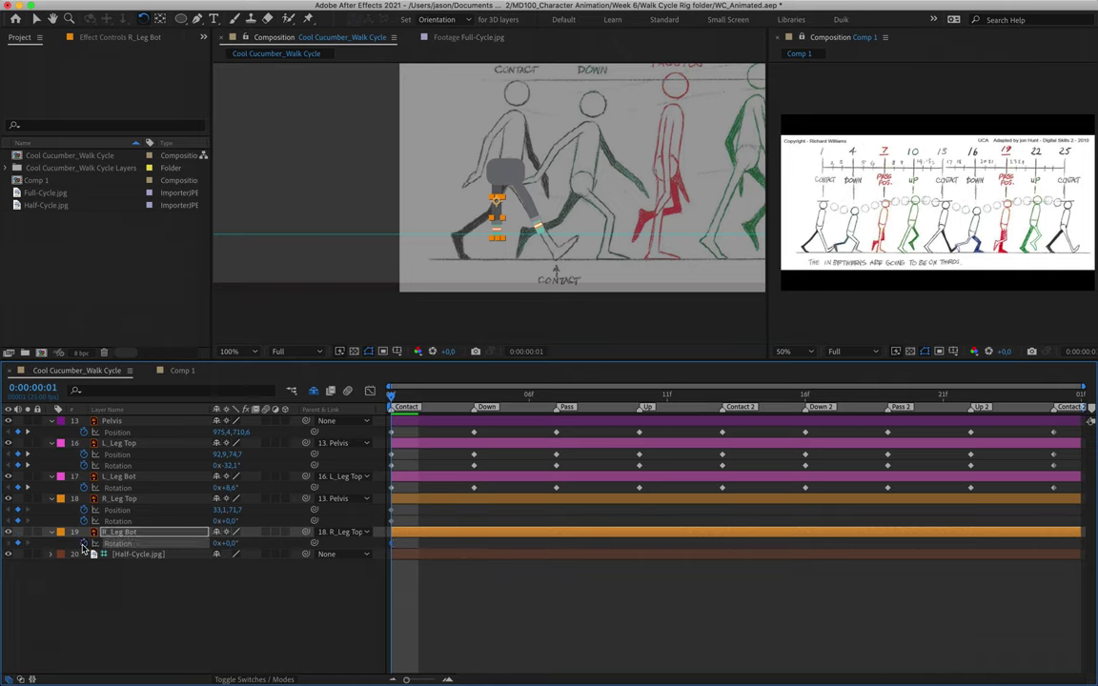
{"action": "key", "text": "r"}
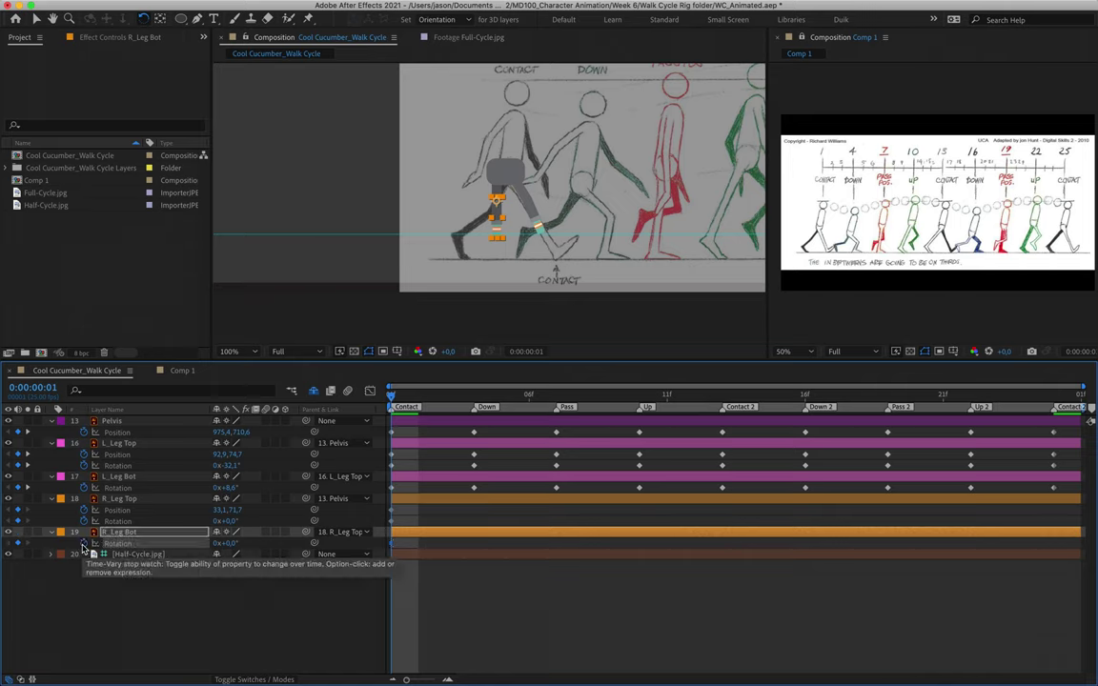
- Pose the right leg at Contact: rotate R_Leg Top to 21.2° and R_Leg Bot to 13.5°, and lower R_Leg Top to 33.1, 81.7
{"action": "key", "text": "period"}
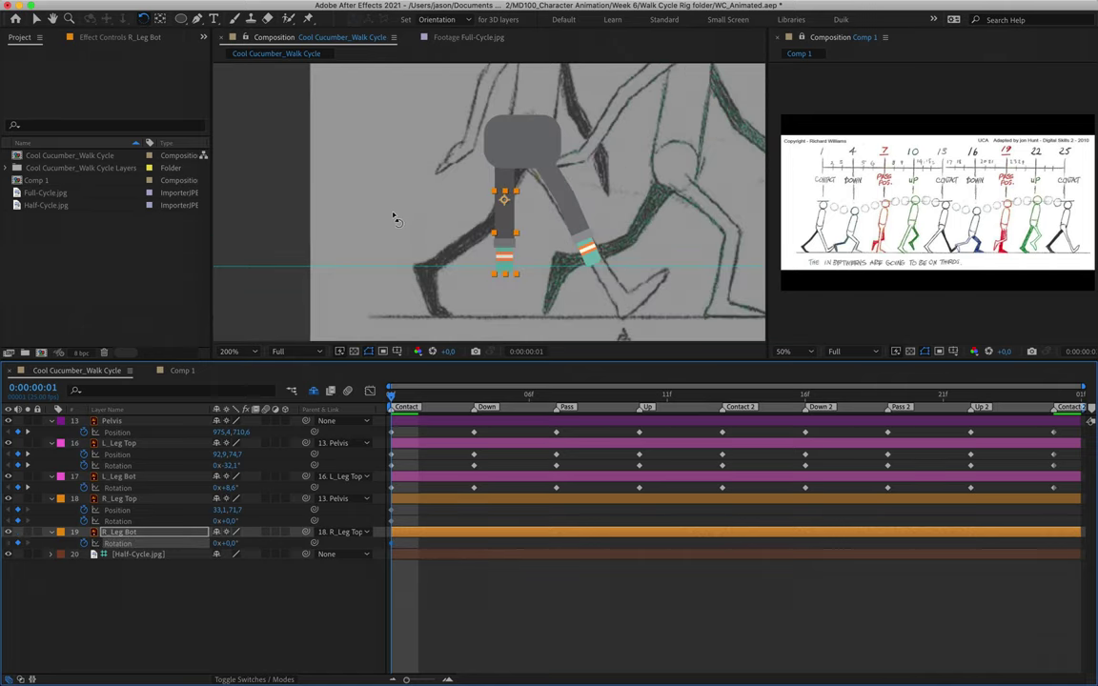
{"action": "left_click", "coordinate": [510, 183]}
{"action": "left_click_drag", "start_coordinate": [510, 195], "coordinate": [475, 245]}
{"action": "left_click", "coordinate": [482, 237]}
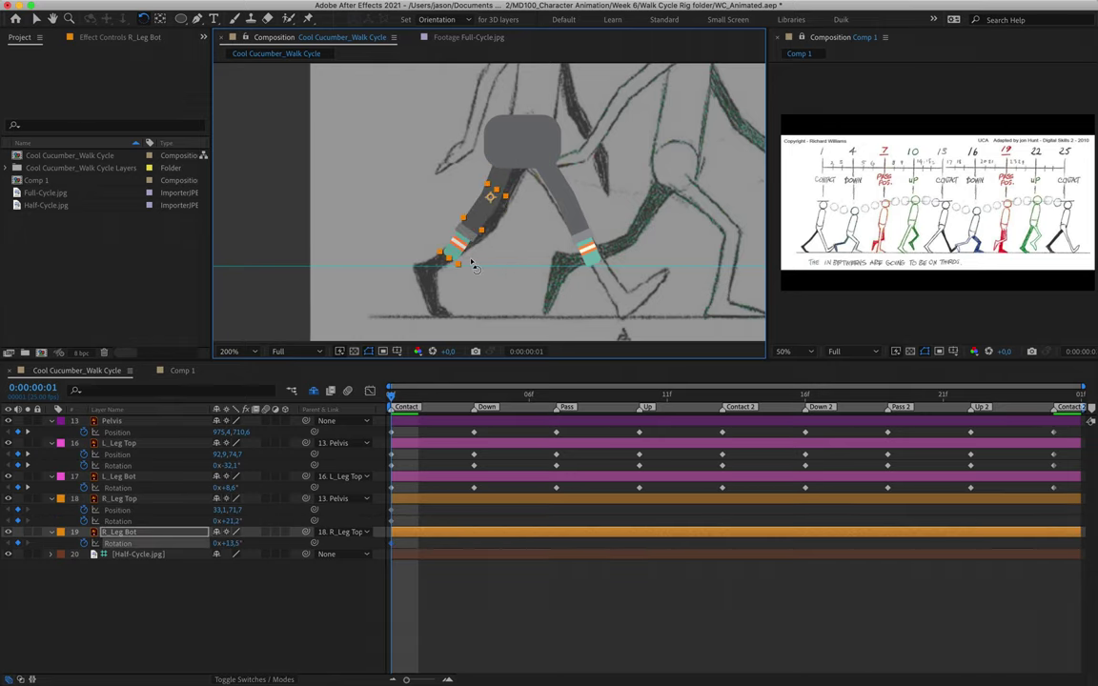
{"action": "left_click", "coordinate": [505, 187]}
{"action": "key", "text": "shift+Down"}
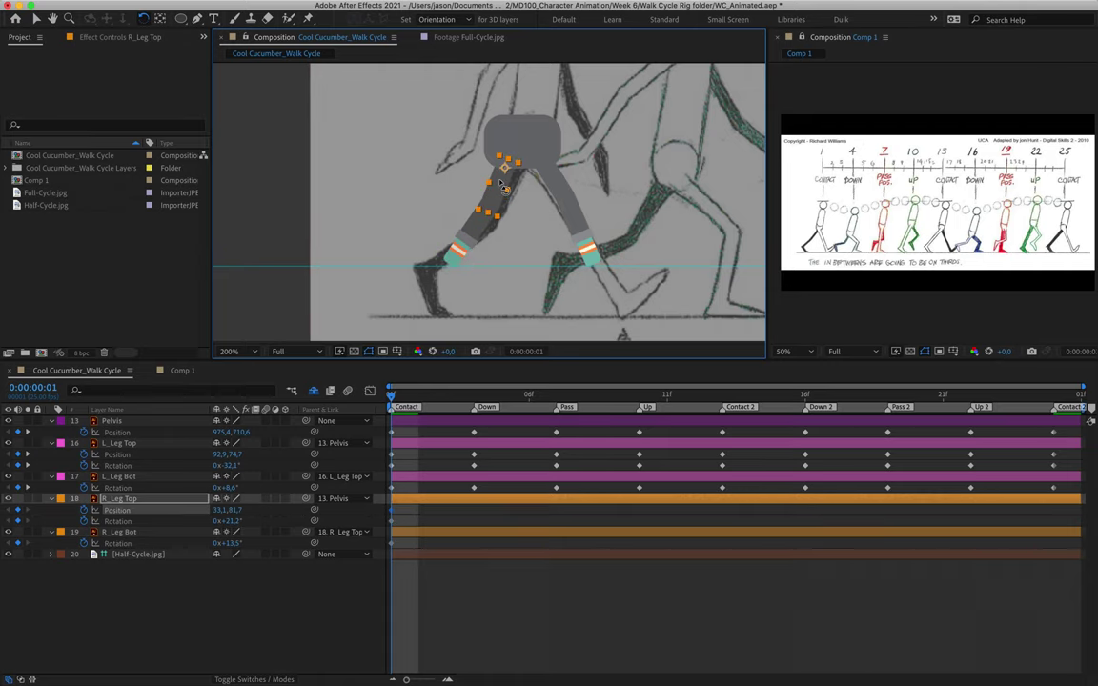
{"action": "mouse_move", "coordinate": [459, 270]}
{"action": "left_mouse_down"}
{"action": "mouse_move", "coordinate": [491, 278]}
{"action": "mouse_move", "coordinate": [460, 271]}
{"action": "mouse_move", "coordinate": [478, 272]}
{"action": "left_mouse_up"}
{"action": "scroll", "coordinate": [483, 269], "scroll_direction": "down", "scroll_amount": 1}
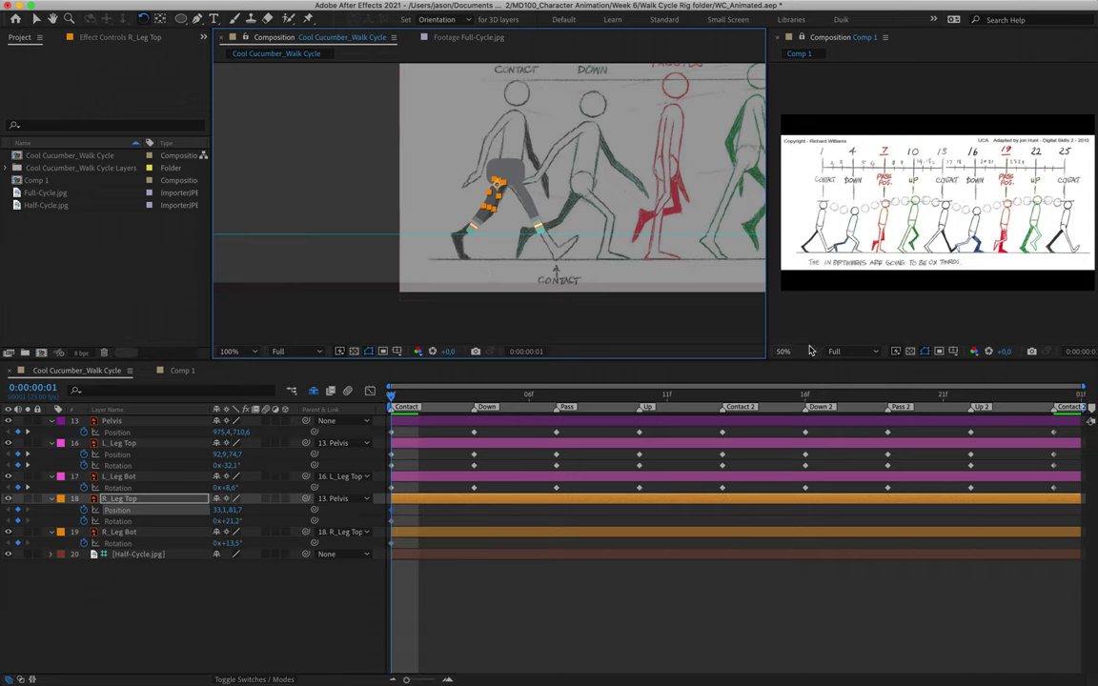
- Copy L_Leg Top's Down 2 position and rotation keyframes onto R_Leg Top at the Down marker, 0:00:00:04
{"action": "left_click", "coordinate": [475, 397]}
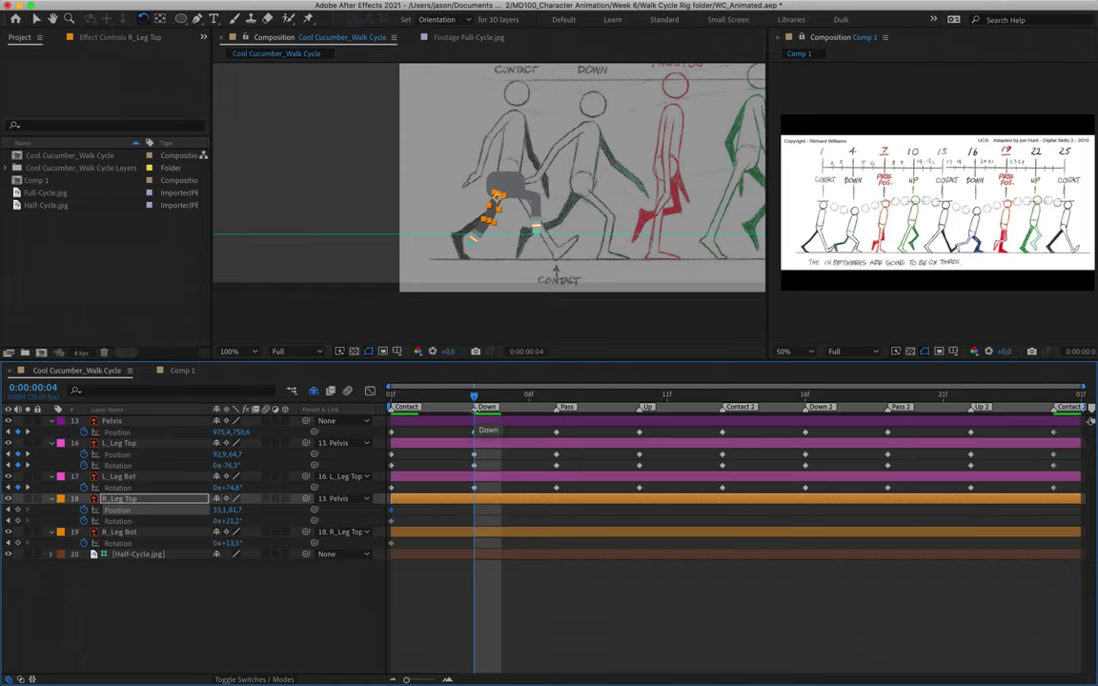
{"action": "left_click", "coordinate": [791, 455]}
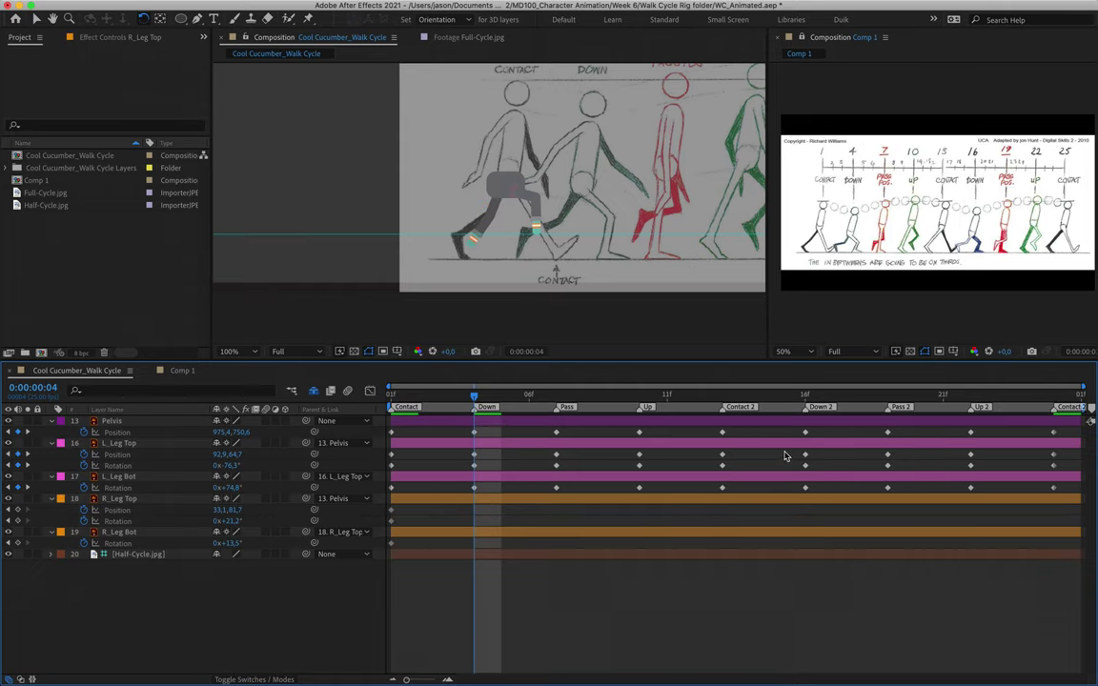
{"action": "left_click_drag", "start_coordinate": [789, 458], "coordinate": [825, 466]}
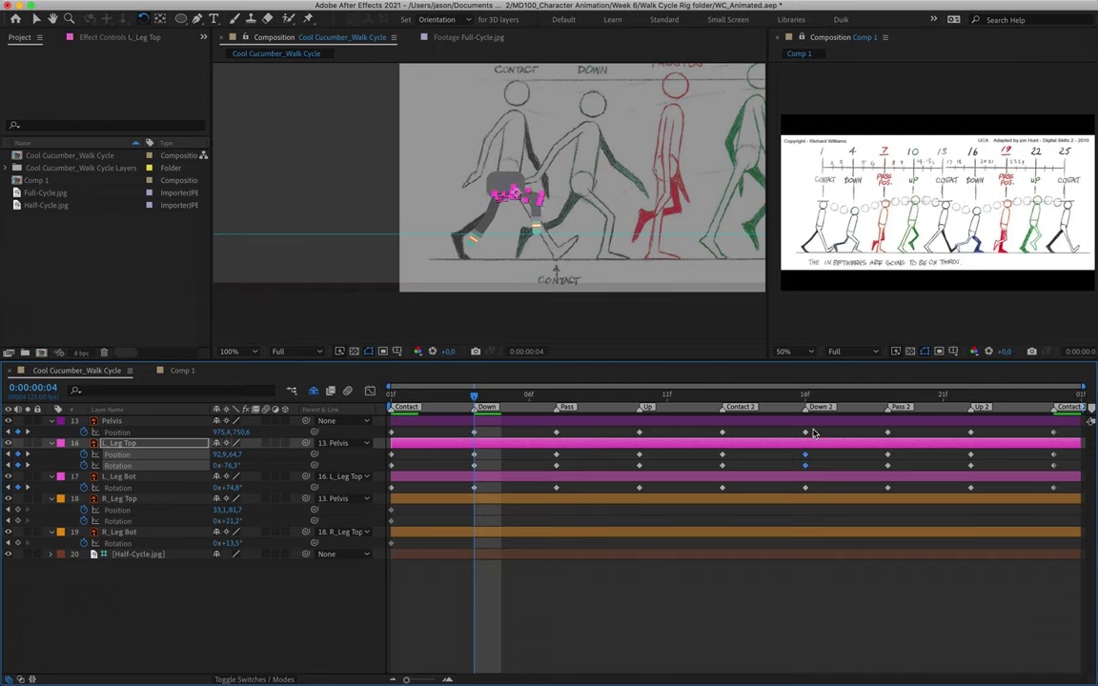
{"action": "left_click", "coordinate": [805, 465], "text": "shift"}
{"action": "left_click", "coordinate": [805, 465], "text": "shift"}
{"action": "left_click", "coordinate": [486, 508]}
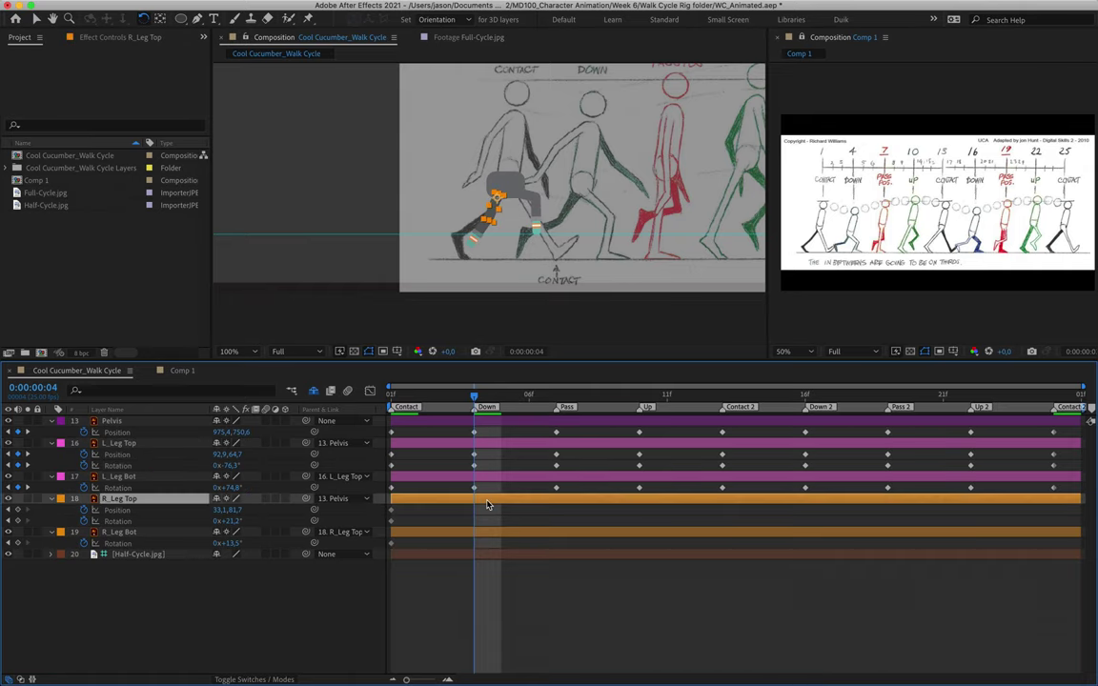
{"action": "left_click", "coordinate": [17, 510]}
{"action": "left_click", "coordinate": [17, 521]}
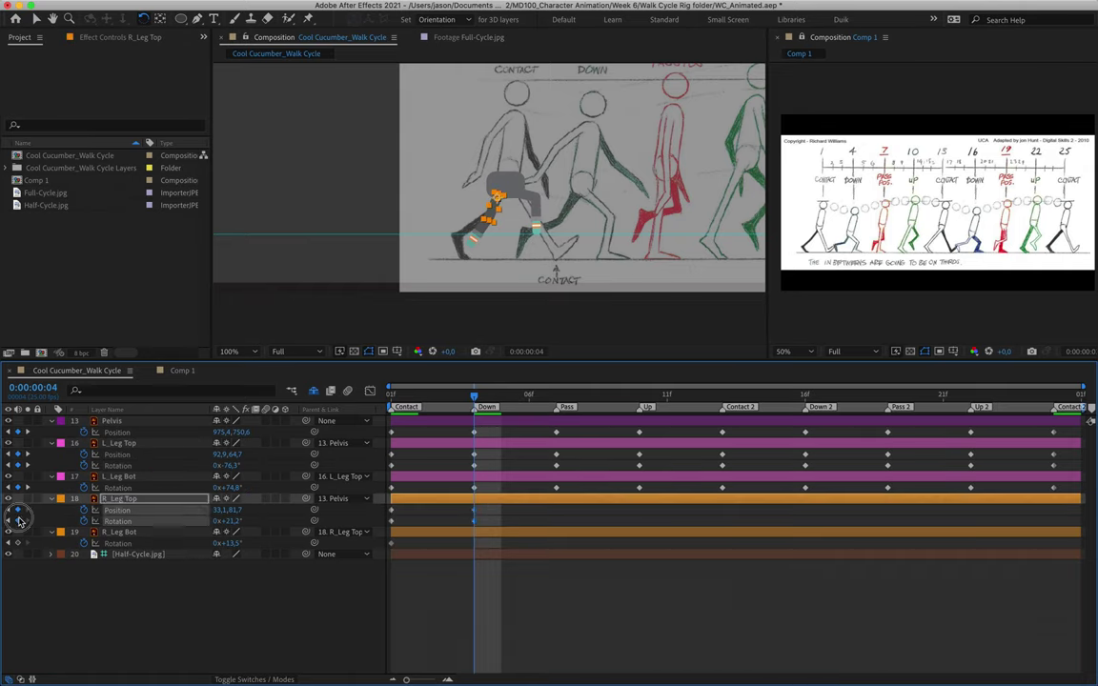
{"action": "left_click", "coordinate": [112, 521]}
{"action": "key", "text": "super+v"}
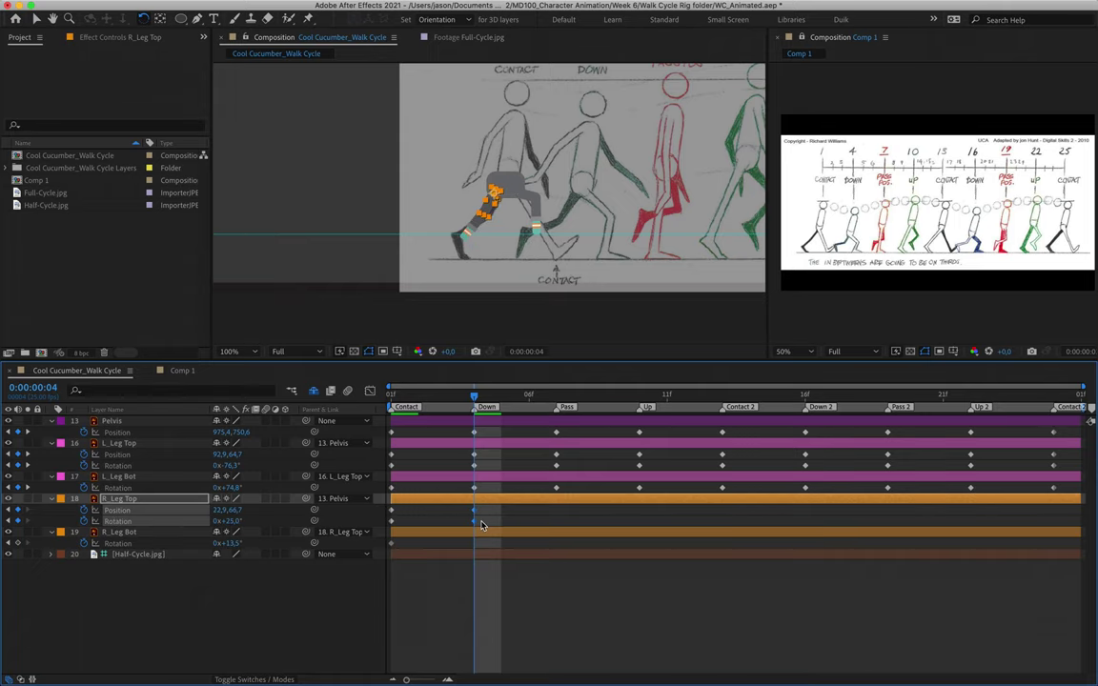
- Copy L_Leg Bot's Down 2 rotation keyframe onto R_Leg Bot at the Down marker, giving a 29.8° rotation
{"action": "left_click", "coordinate": [805, 489]}
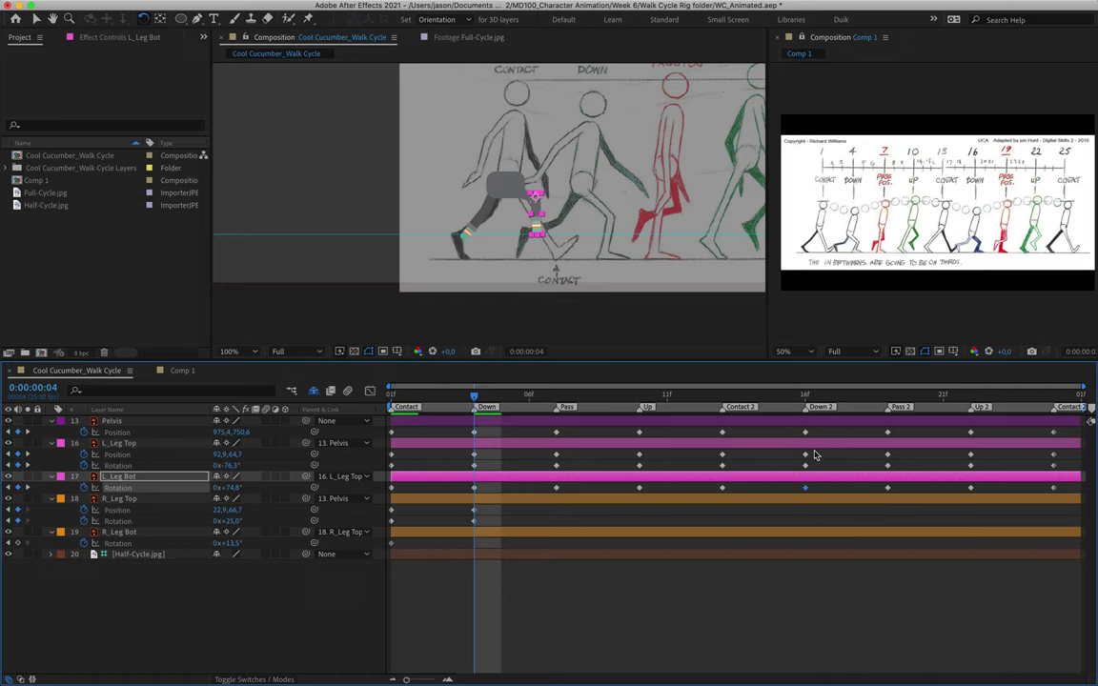
{"action": "left_click", "coordinate": [19, 543]}
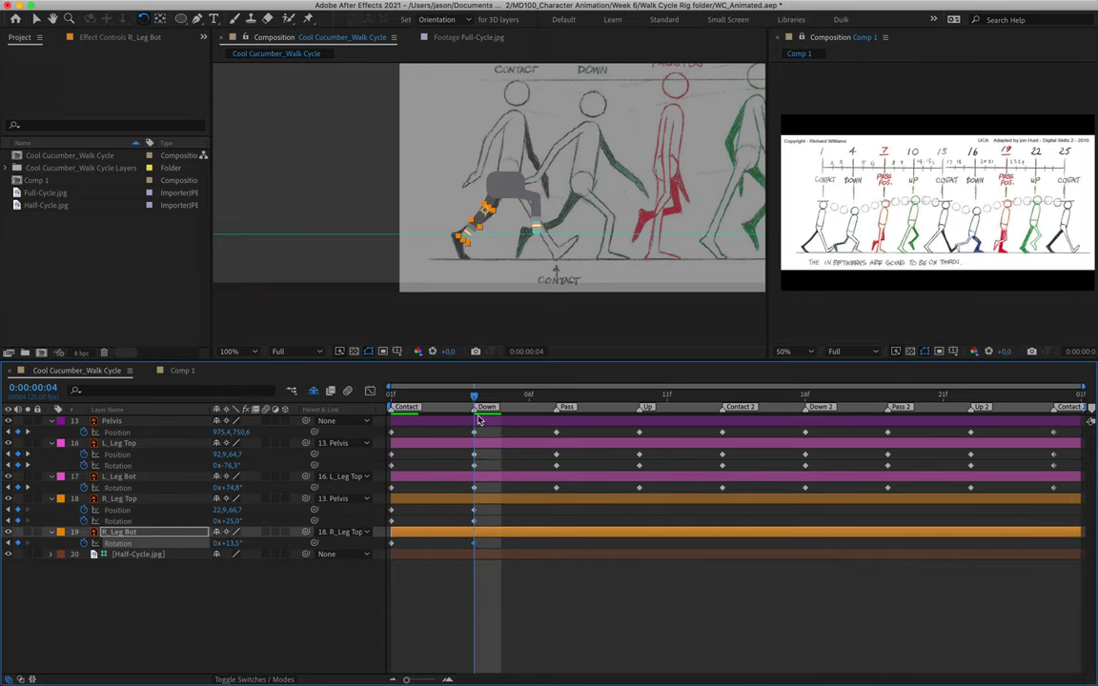
{"action": "key", "text": "shift+KP_Add"}
- Copy L_Leg Top's Pass 2 position and rotation keyframes onto R_Leg Top at the Pass marker, 0:00:00:07
{"action": "left_click", "coordinate": [560, 408]}
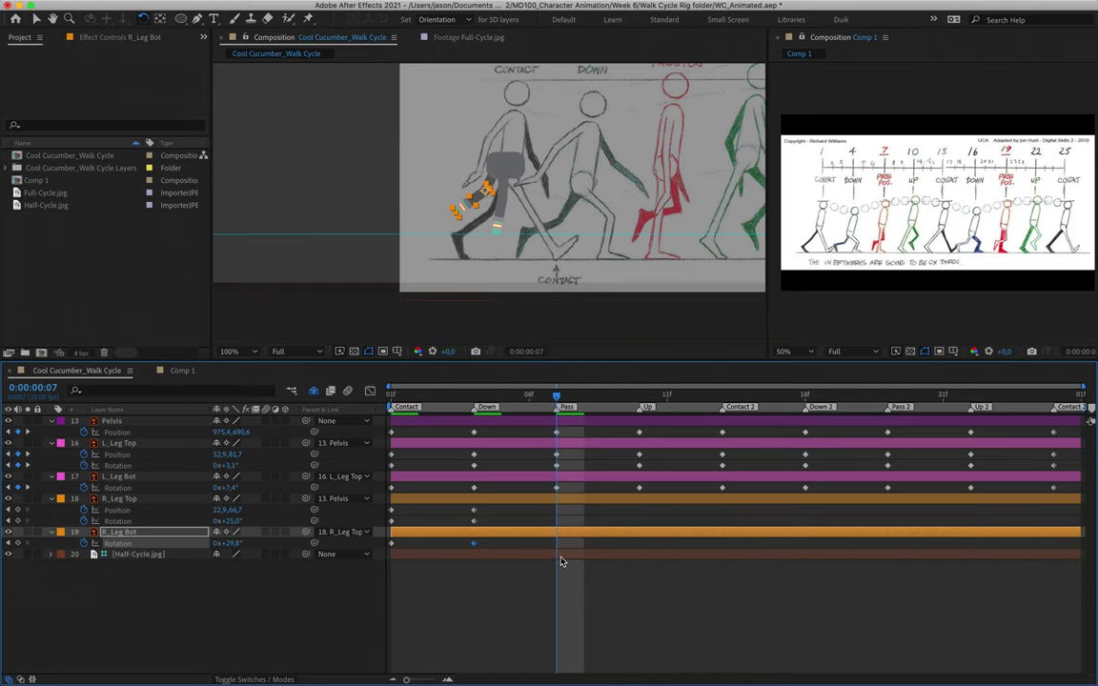
{"action": "left_click_drag", "start_coordinate": [877, 448], "coordinate": [905, 470]}
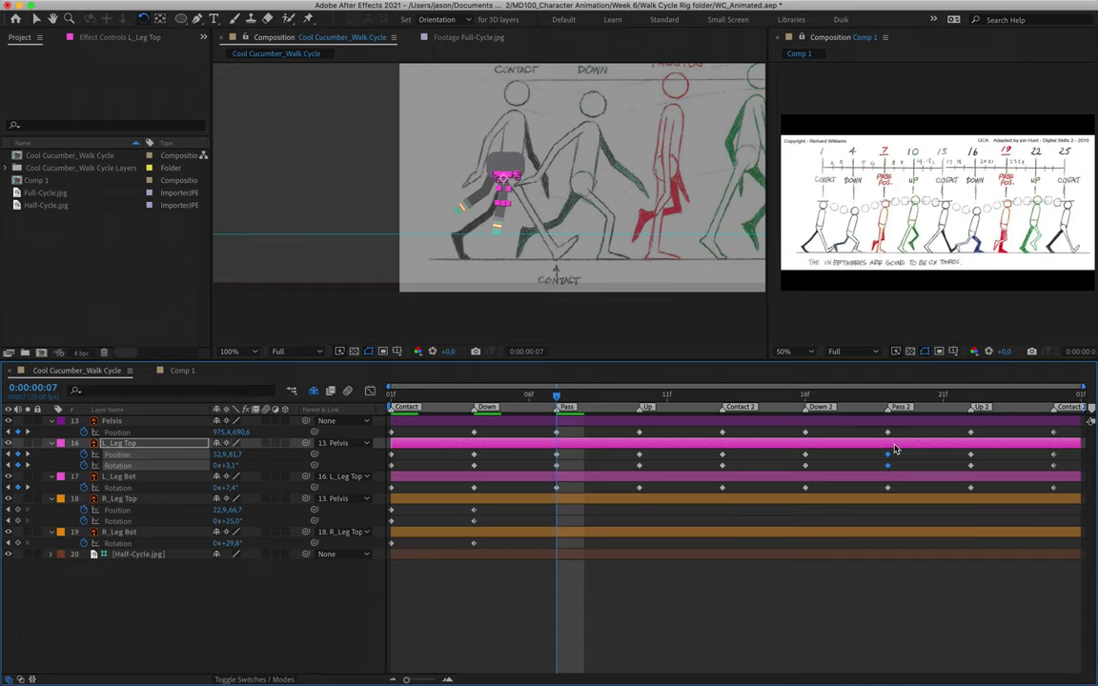
{"action": "left_click", "coordinate": [143, 498]}
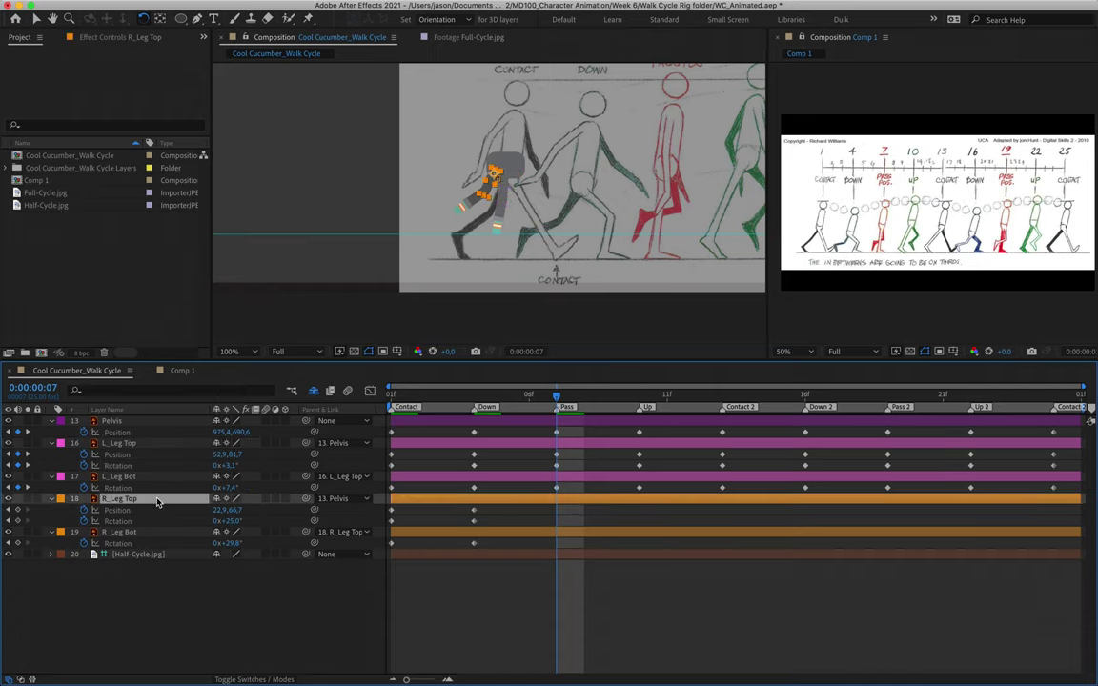
{"action": "left_click", "coordinate": [17, 509]}
{"action": "left_click", "coordinate": [17, 522]}
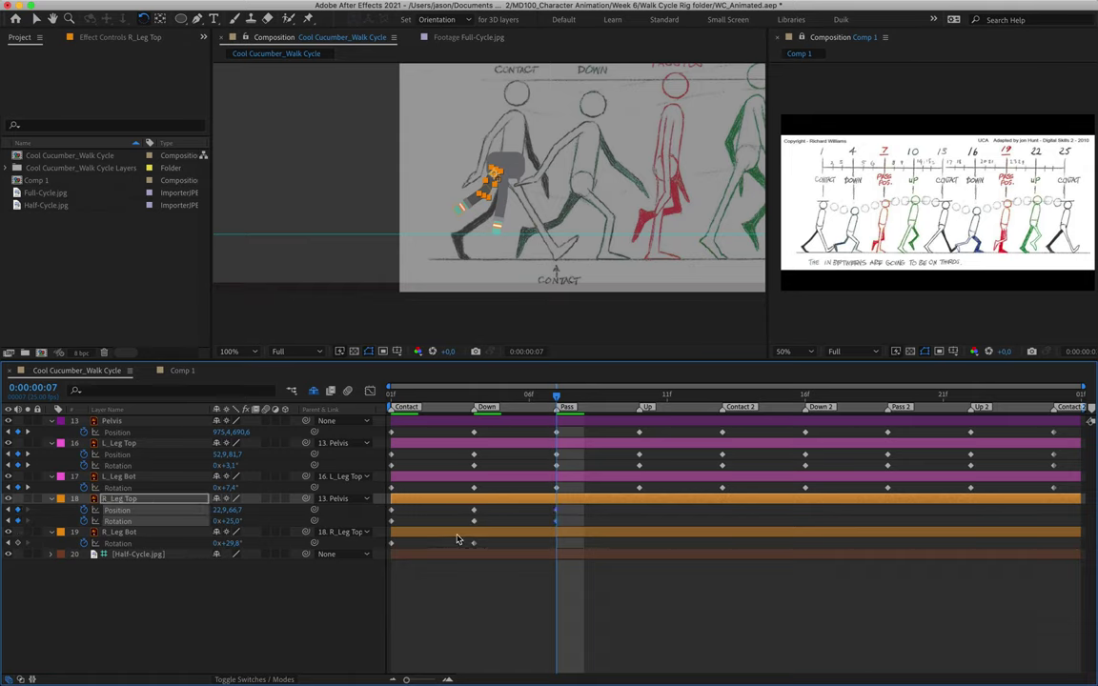
{"action": "key", "text": "super+v"}
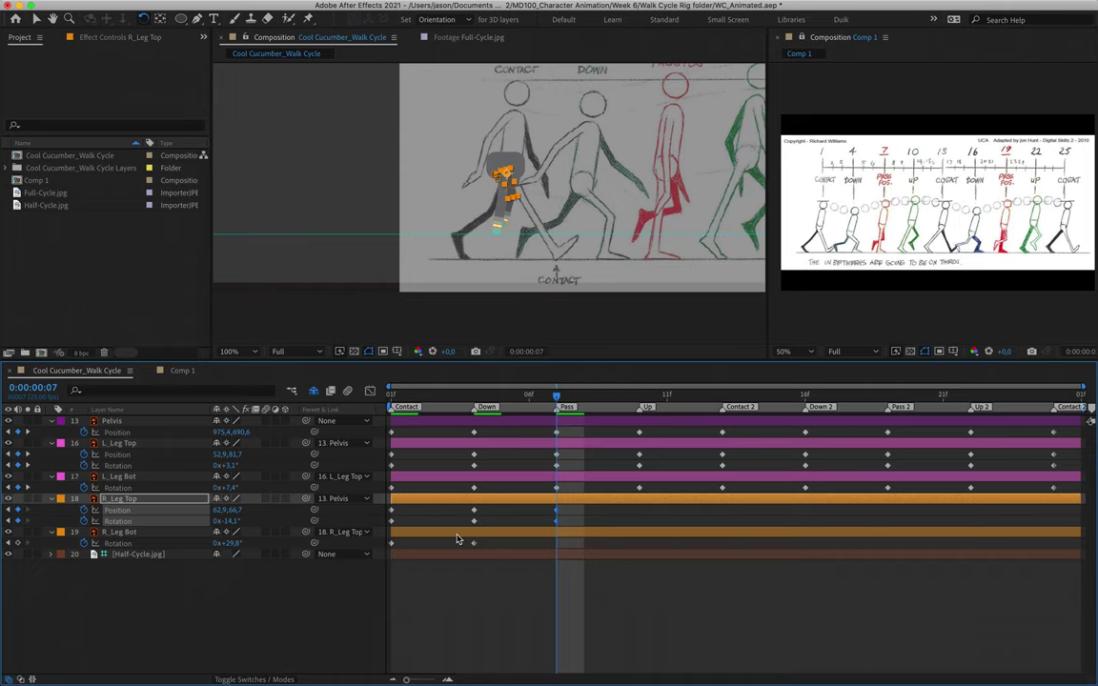
- Copy L_Leg Bot's Pass 2 rotation keyframe onto R_Leg Bot at the Pass marker, giving an 82° rotation
{"action": "left_click", "coordinate": [887, 489]}
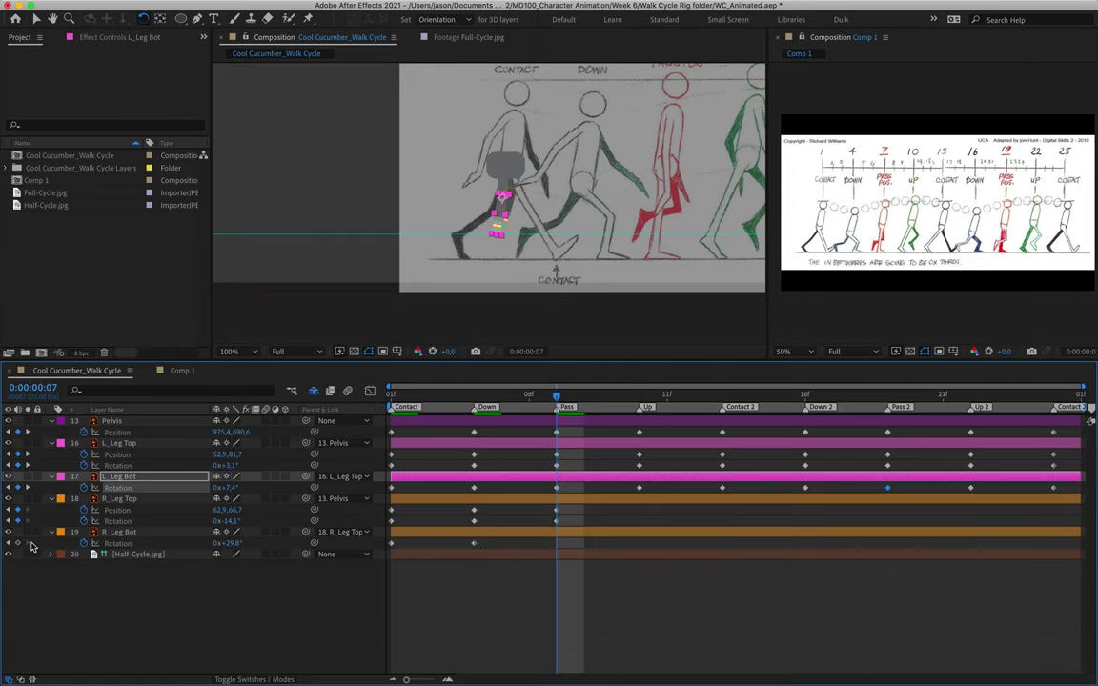
{"action": "left_click", "coordinate": [127, 533]}
{"action": "key", "text": "shift+KP_Add"}
{"action": "key", "text": "shift+KP_Add"}
{"action": "key", "text": "shift+KP_Add"}
{"action": "key", "text": "shift+KP_Add"}
{"action": "key", "text": "shift+KP_Add"}
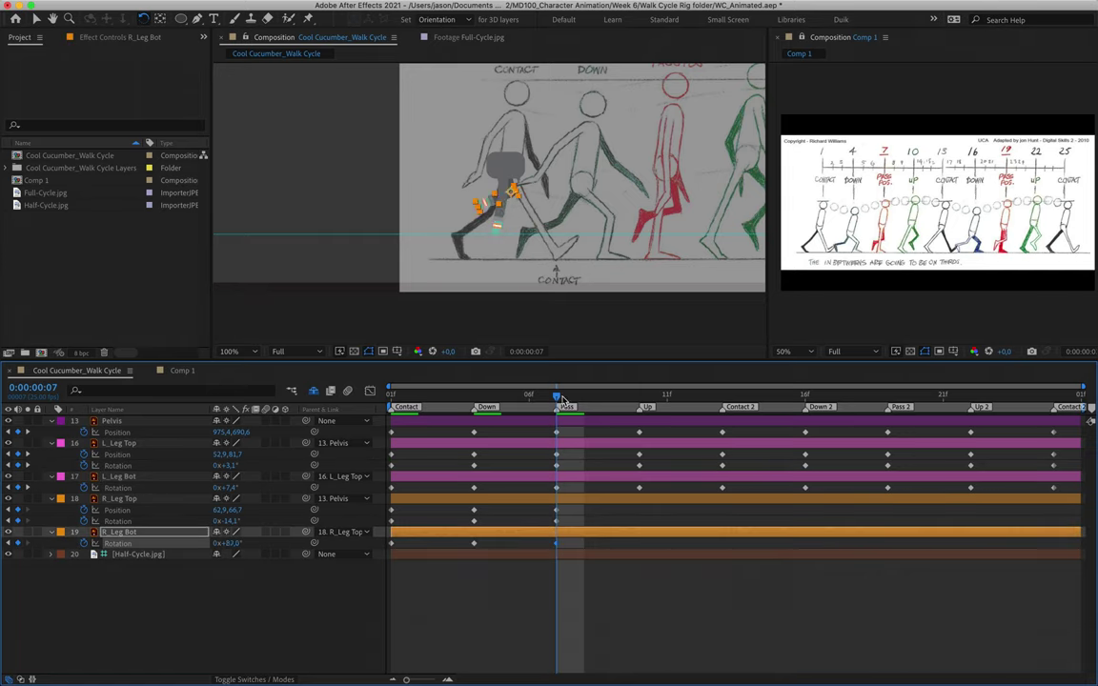
- At the Up marker, 0:00:00:10, paste L_Leg Top's Up 2 position and rotation keyframes onto R_Leg Top, and L_Leg Bot's Up 2 rotation onto R_Leg Bot
{"action": "mouse_move", "coordinate": [556, 394]}
{"action": "left_mouse_down"}
{"action": "mouse_move", "coordinate": [377, 393]}
{"action": "mouse_move", "coordinate": [482, 421]}
{"action": "mouse_move", "coordinate": [556, 396]}
{"action": "mouse_move", "coordinate": [638, 395]}
{"action": "left_mouse_up"}
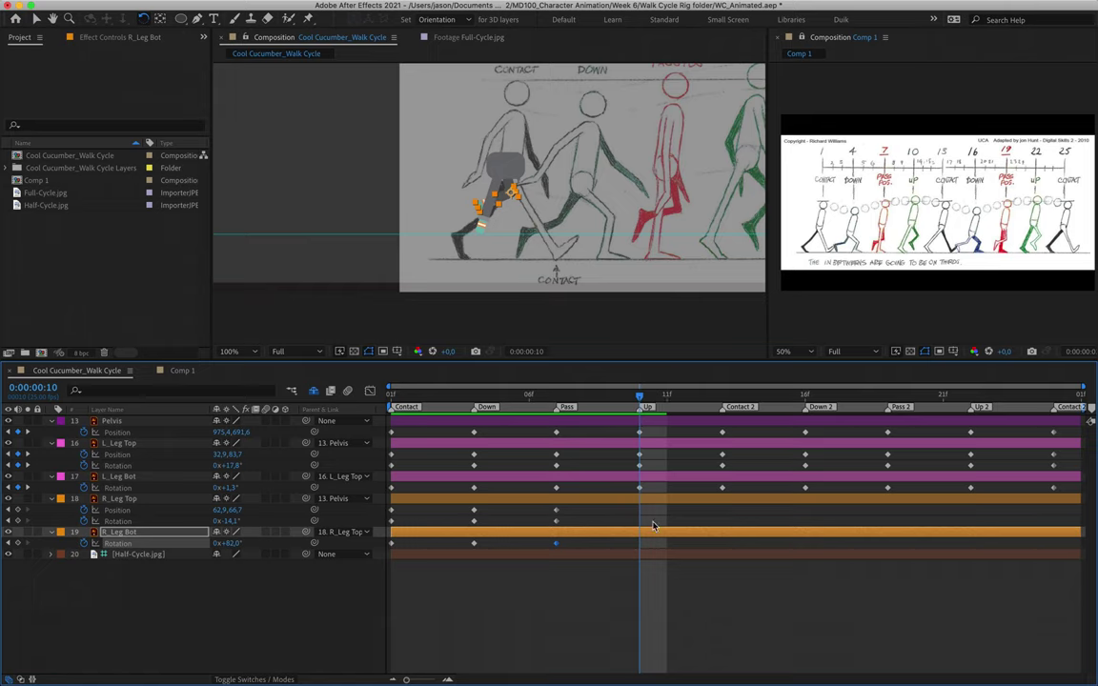
{"action": "left_click", "coordinate": [957, 457]}
{"action": "left_click_drag", "start_coordinate": [957, 449], "coordinate": [988, 471]}
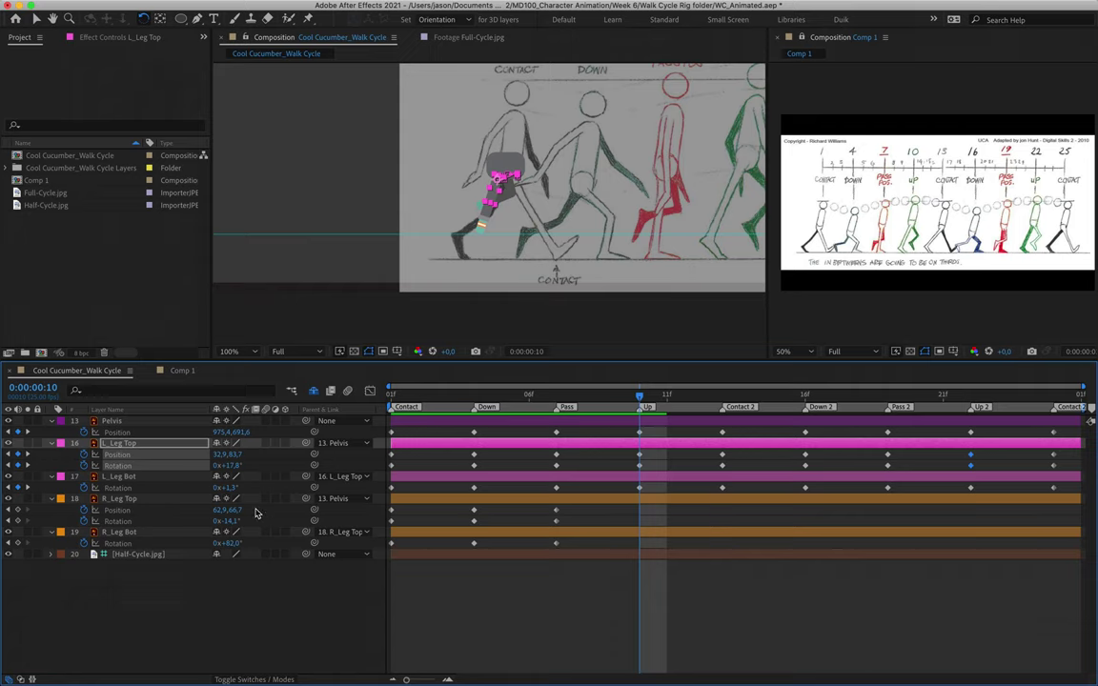
{"action": "left_click", "coordinate": [17, 510]}
{"action": "left_click", "coordinate": [18, 522]}
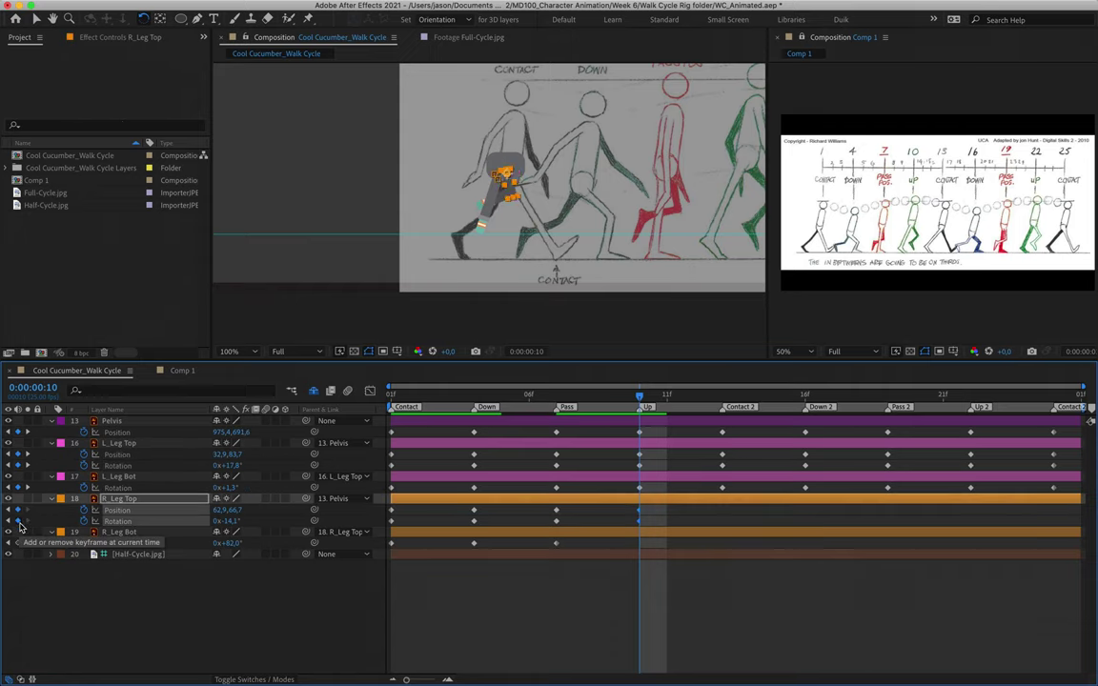
{"action": "key", "text": "ctrl+v"}
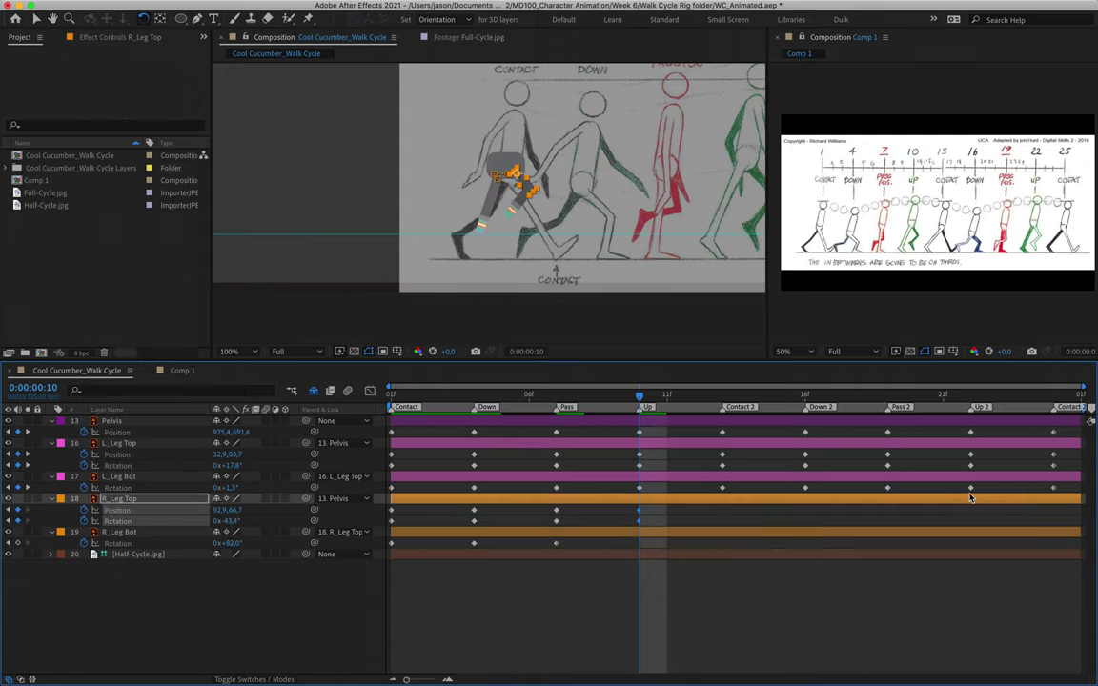
{"action": "left_click", "coordinate": [971, 489]}
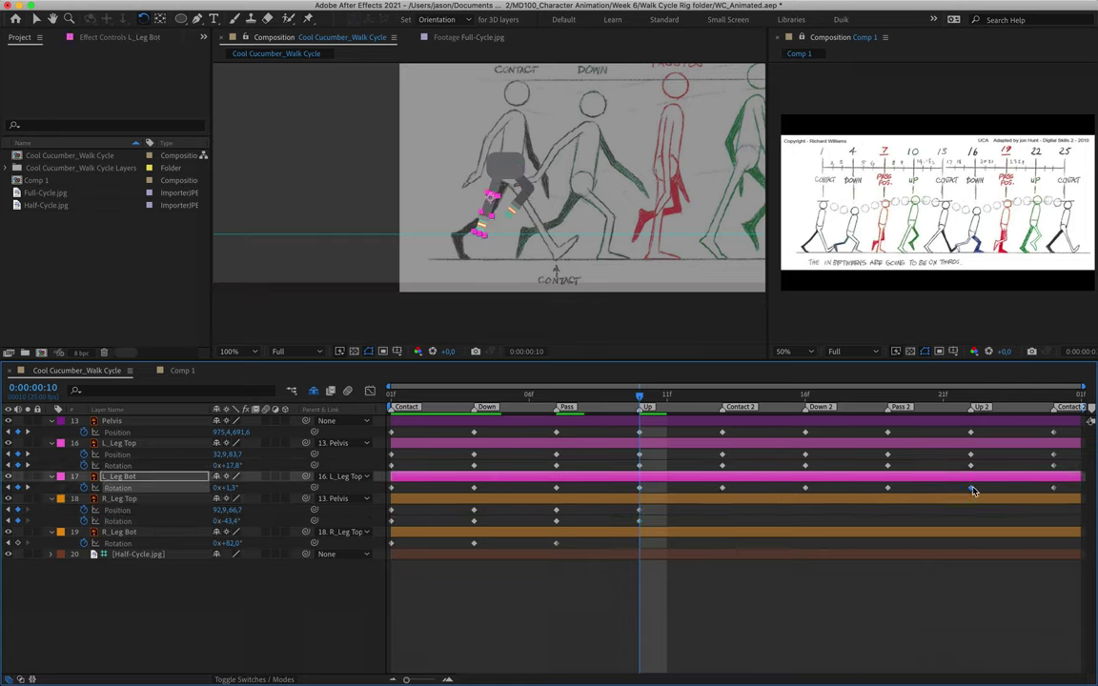
{"action": "left_click", "coordinate": [20, 544]}
{"action": "key", "text": "ctrl+v"}
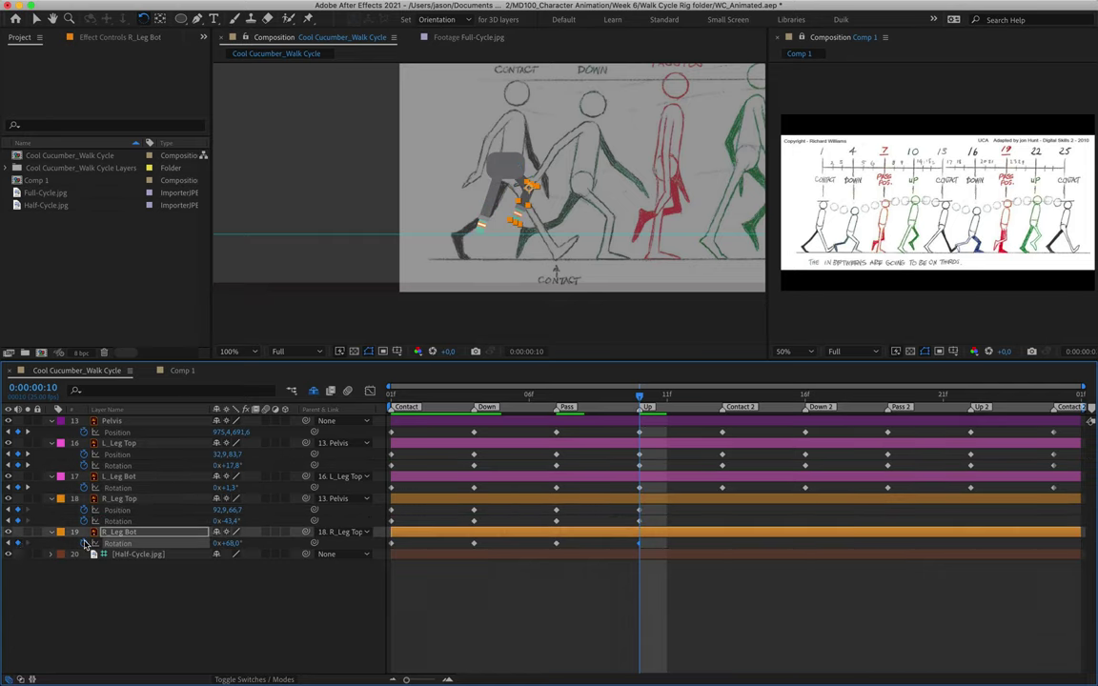
- At Contact 2, 0:00:00:13, paste L_Leg Top's first Contact position and rotation keyframes onto R_Leg Top, and L_Leg Bot's Contact rotation onto R_Leg Bot
{"action": "left_click_drag", "start_coordinate": [643, 401], "coordinate": [722, 404]}
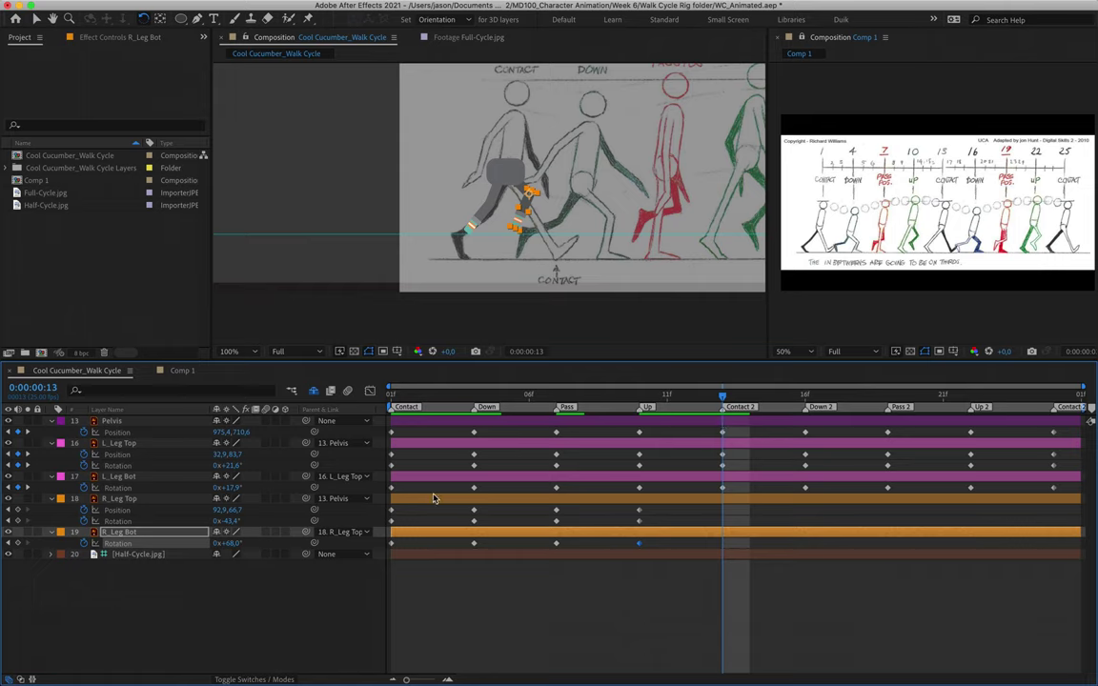
{"action": "left_click_drag", "start_coordinate": [402, 450], "coordinate": [388, 474]}
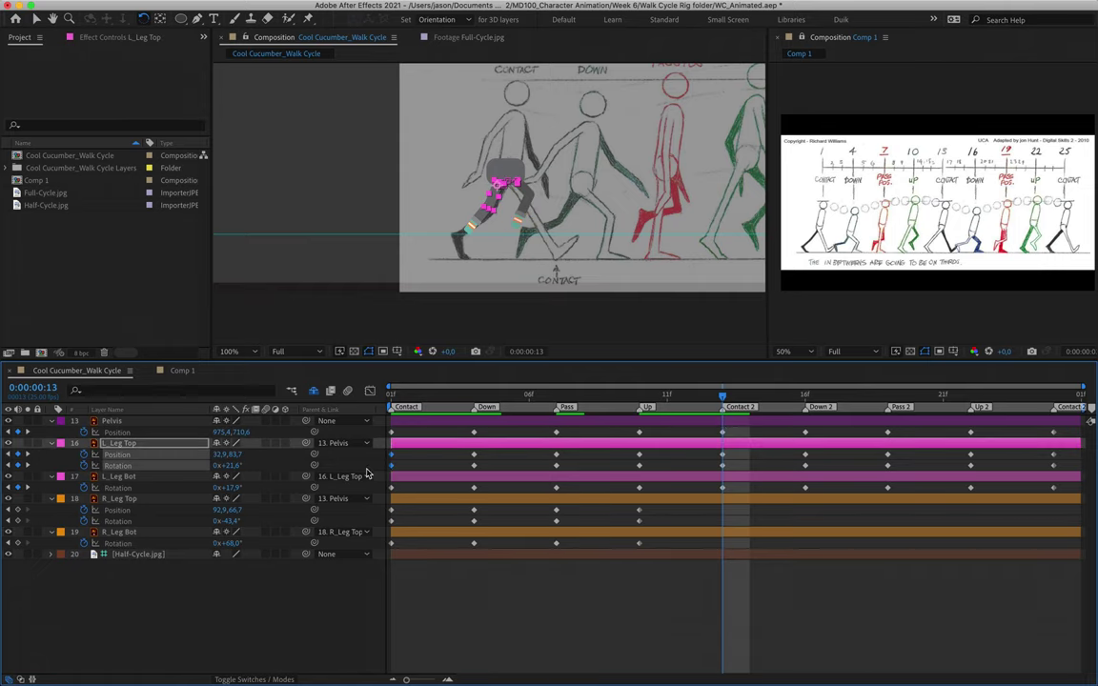
{"action": "left_click", "coordinate": [17, 510]}
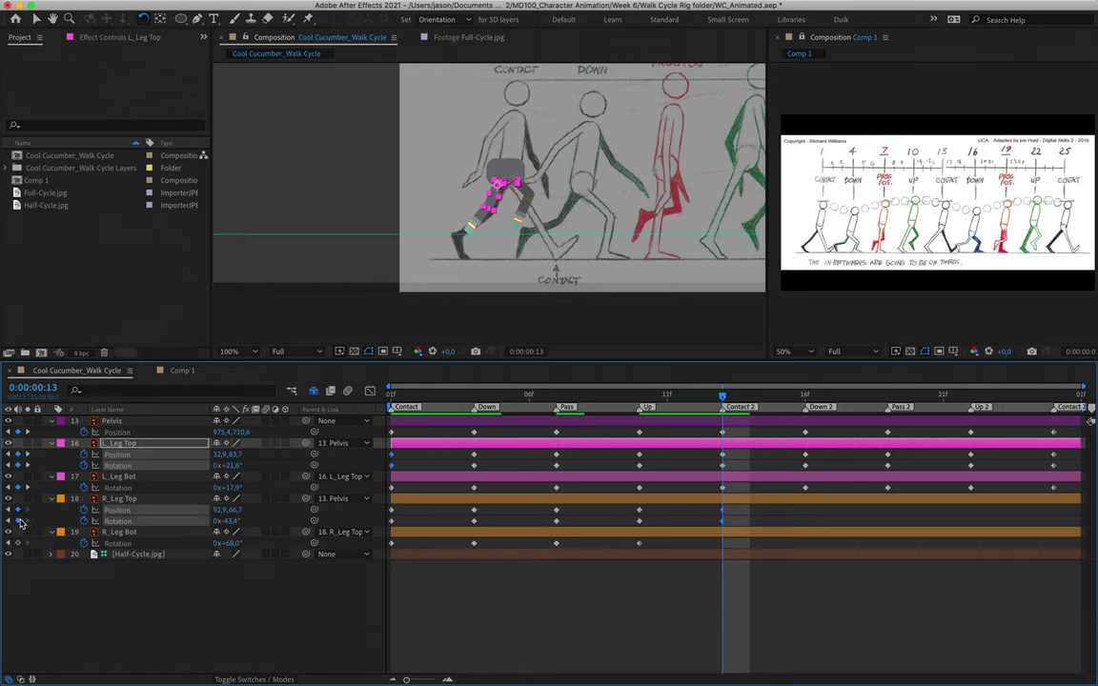
{"action": "left_click", "coordinate": [19, 521]}
{"action": "key", "text": "ctrl+v"}
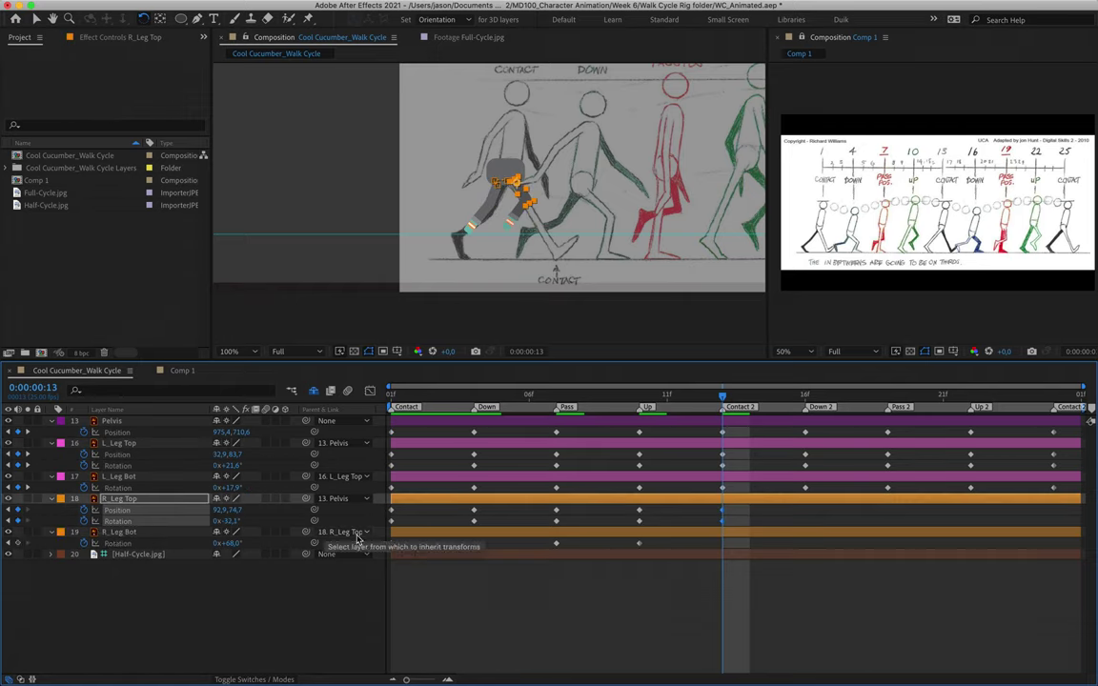
{"action": "left_click", "coordinate": [391, 488]}
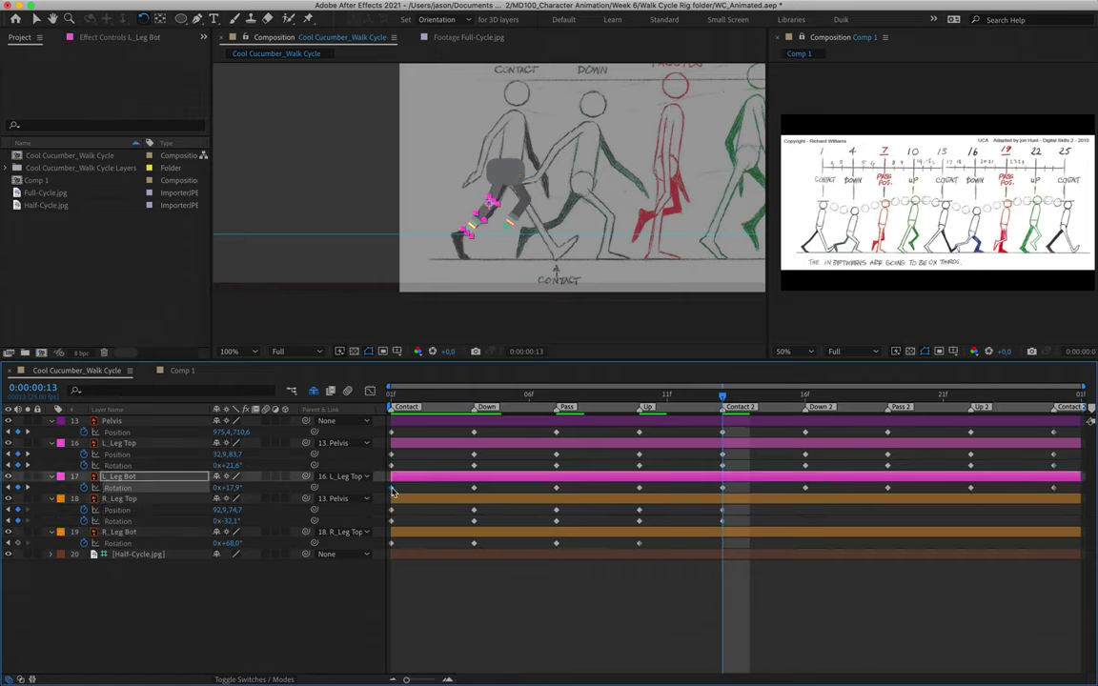
{"action": "left_click", "coordinate": [17, 543]}
{"action": "key", "text": "ctrl+v"}
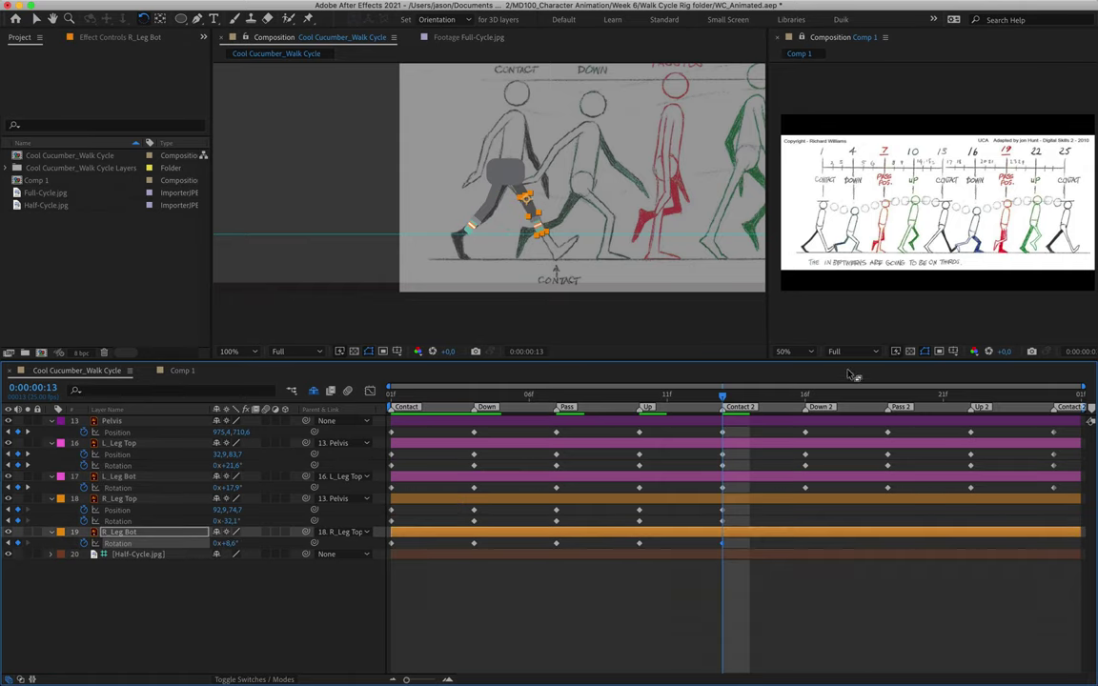
- At Down 2, 0:00:00:16, paste L_Leg Top's Down position and rotation keyframes onto R_Leg Top, and L_Leg Bot's Down rotation onto R_Leg Bot
{"action": "left_click", "coordinate": [805, 396]}
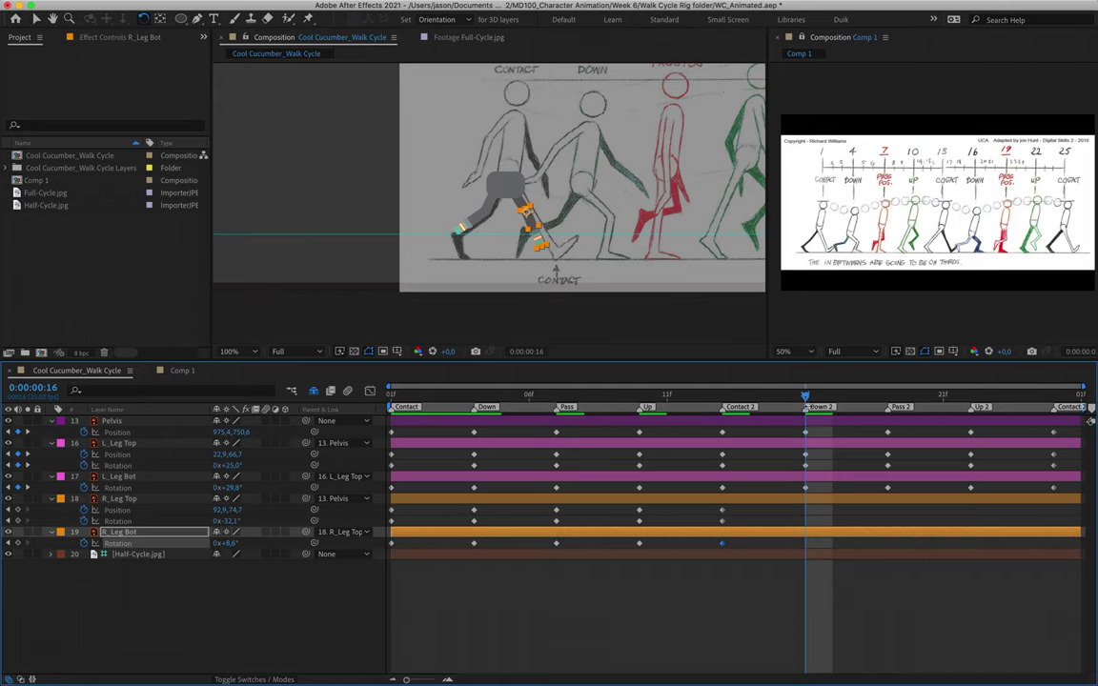
{"action": "left_click_drag", "start_coordinate": [483, 449], "coordinate": [460, 474]}
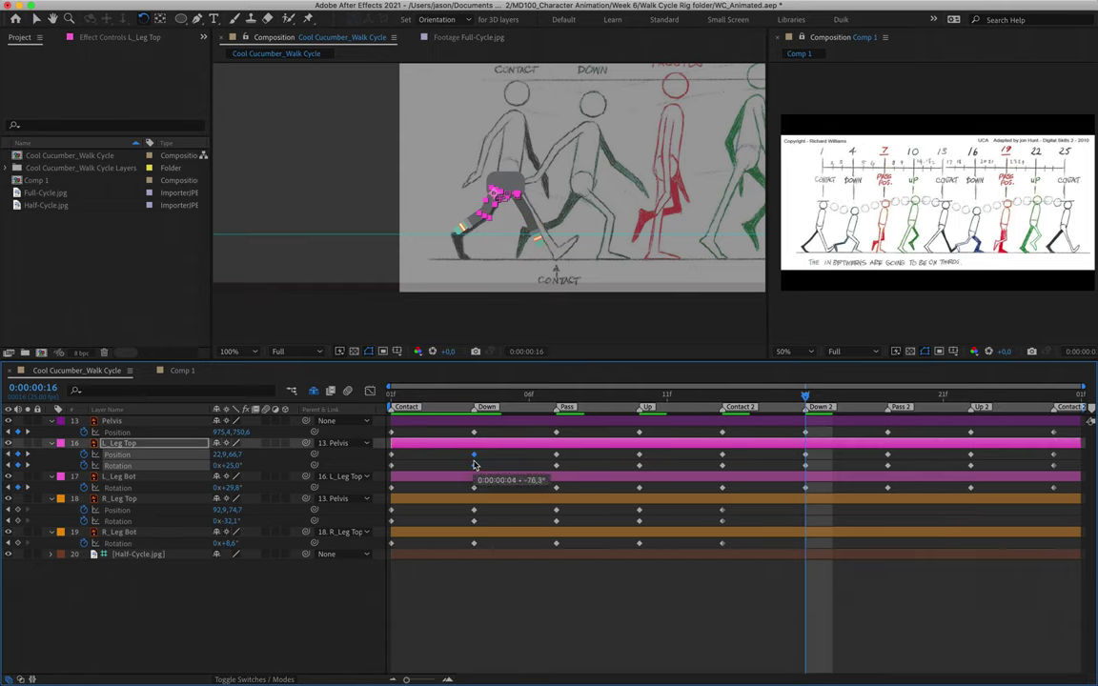
{"action": "left_click", "coordinate": [17, 510]}
{"action": "left_click", "coordinate": [17, 522]}
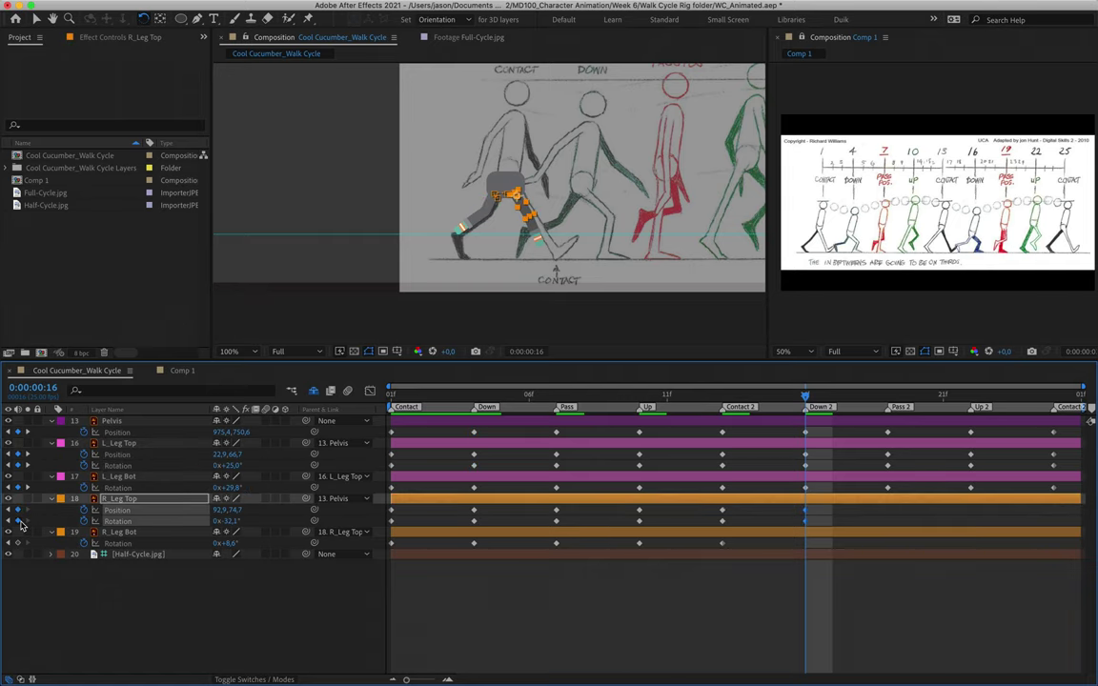
{"action": "left_click", "coordinate": [472, 488]}
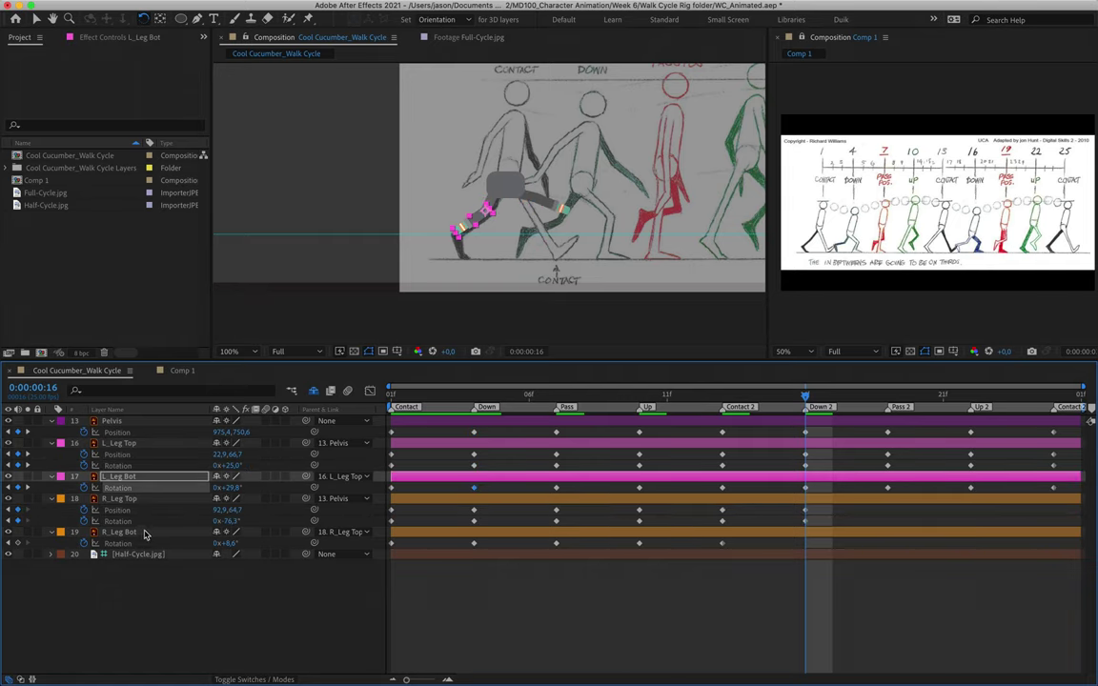
{"action": "left_click", "coordinate": [84, 534]}
{"action": "left_click", "coordinate": [17, 543]}
{"action": "left_click_drag", "start_coordinate": [225, 543], "coordinate": [286, 543]}
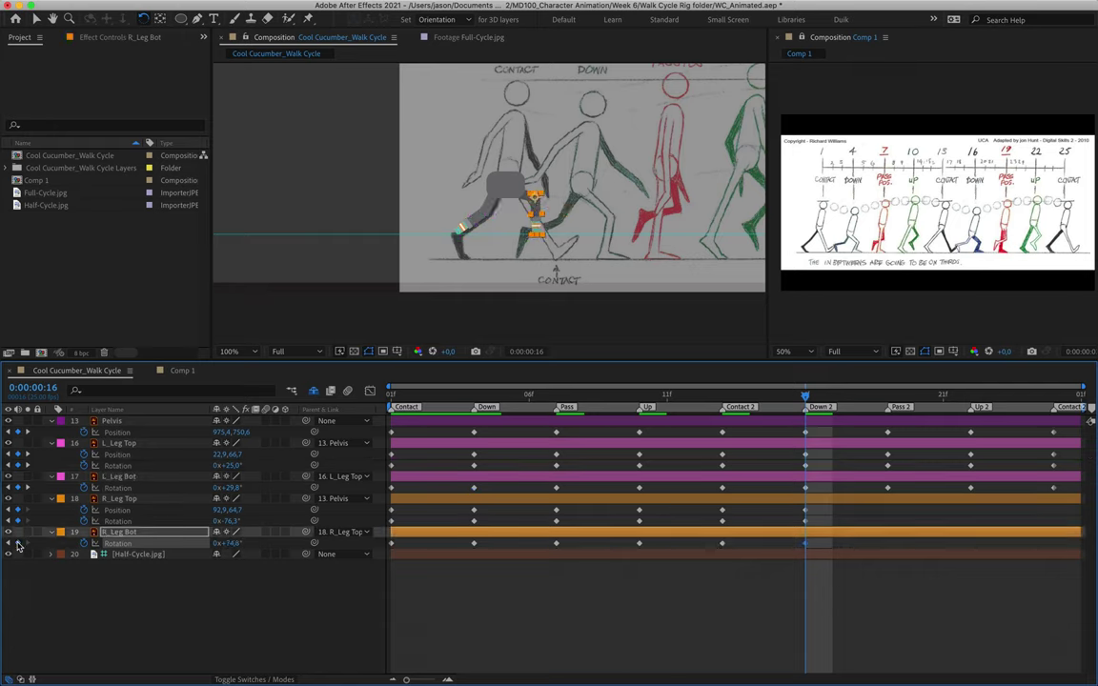
- At Pass 2, 0:00:00:19, paste L_Leg Top's Pass position and rotation keyframes onto R_Leg Top, and L_Leg Bot's Pass rotation onto R_Leg Bot
{"action": "left_click_drag", "start_coordinate": [806, 395], "coordinate": [887, 395]}
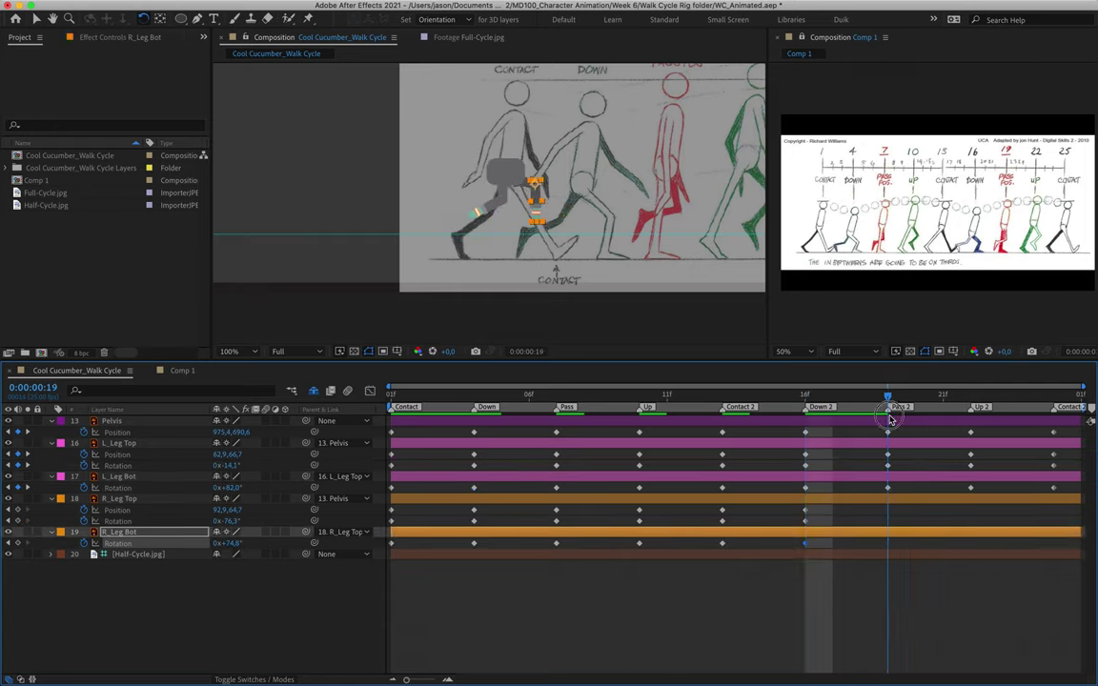
{"action": "left_click_drag", "start_coordinate": [550, 448], "coordinate": [569, 469]}
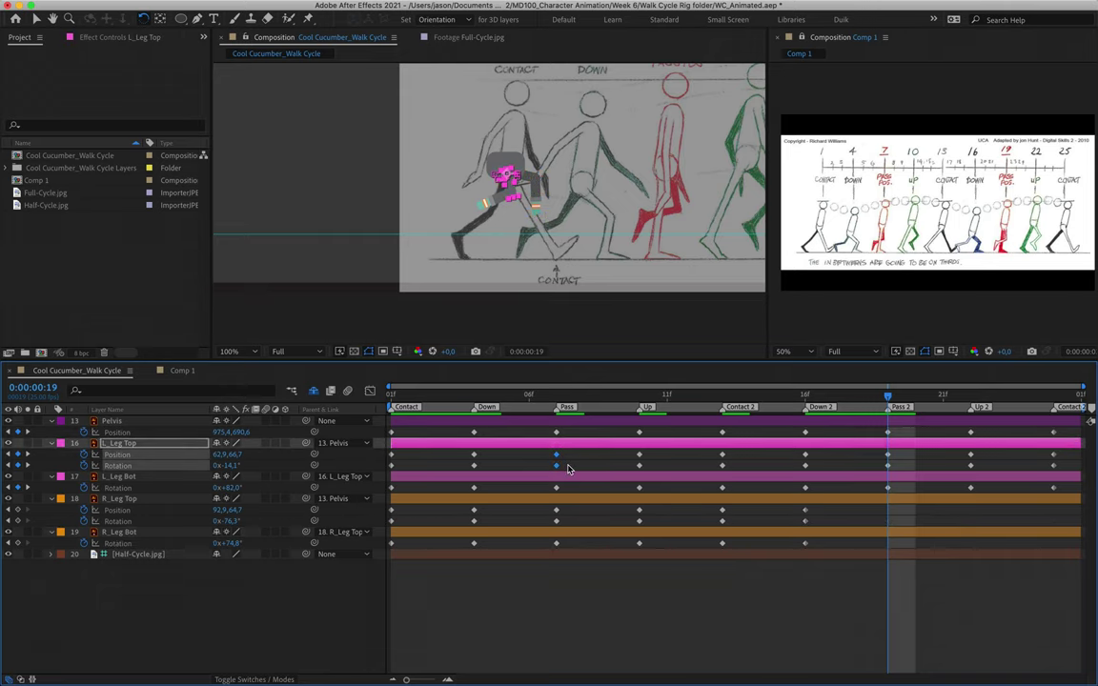
{"action": "left_click", "coordinate": [116, 499]}
{"action": "left_click", "coordinate": [17, 509]}
{"action": "left_click", "coordinate": [18, 522]}
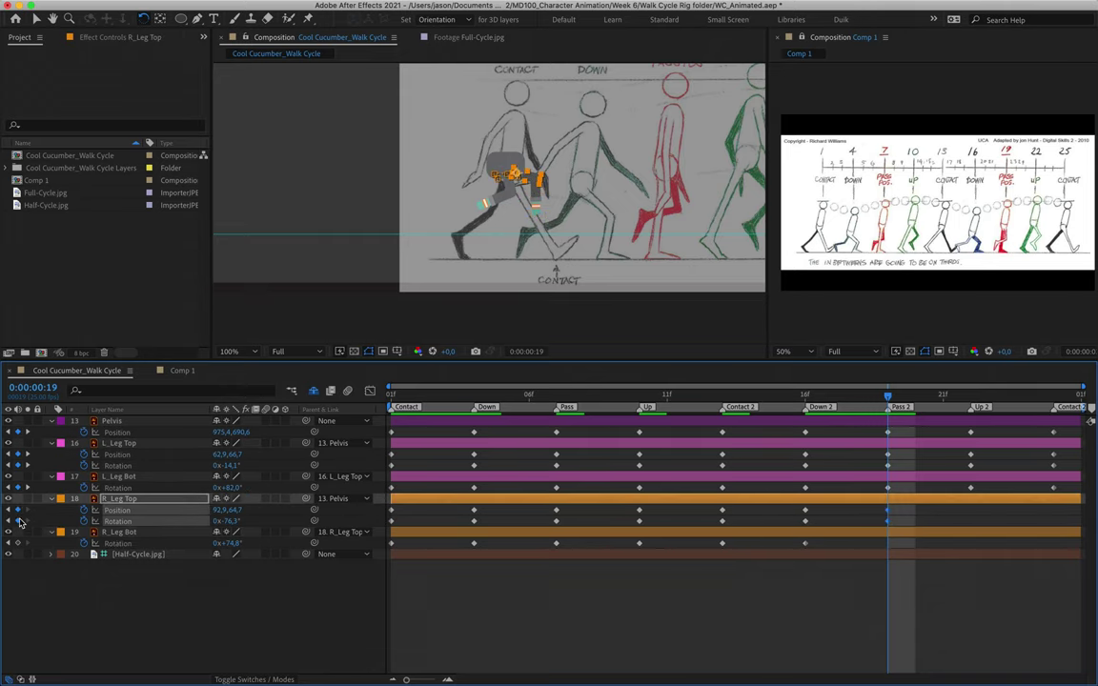
{"action": "key", "text": "ctrl+v"}
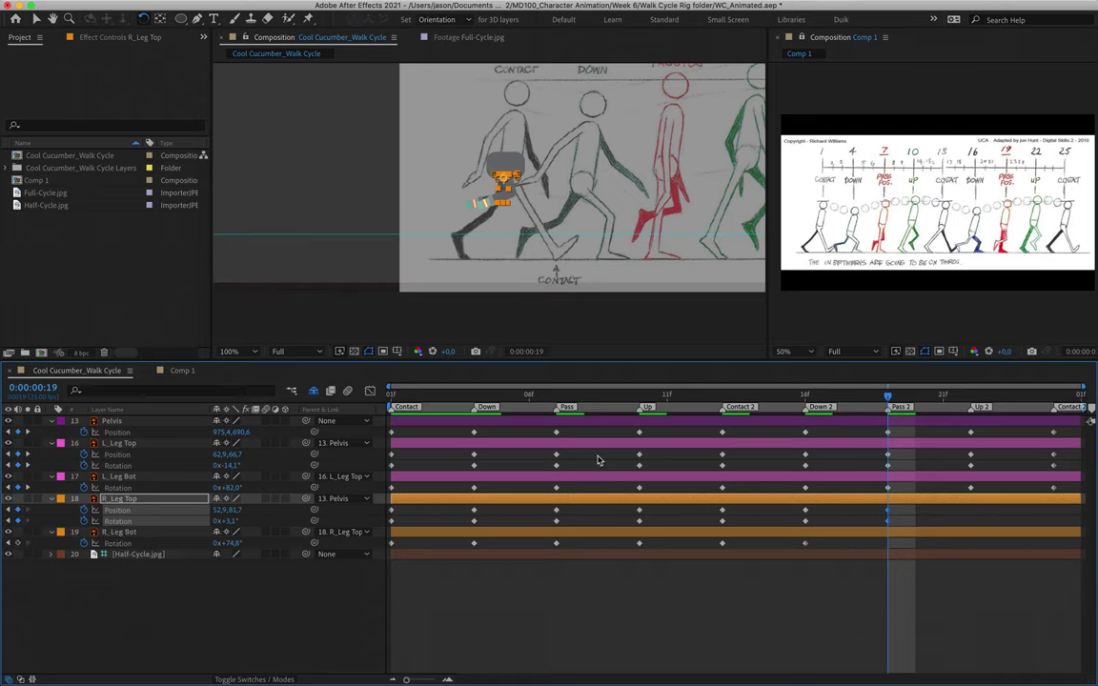
{"action": "left_click", "coordinate": [556, 488]}
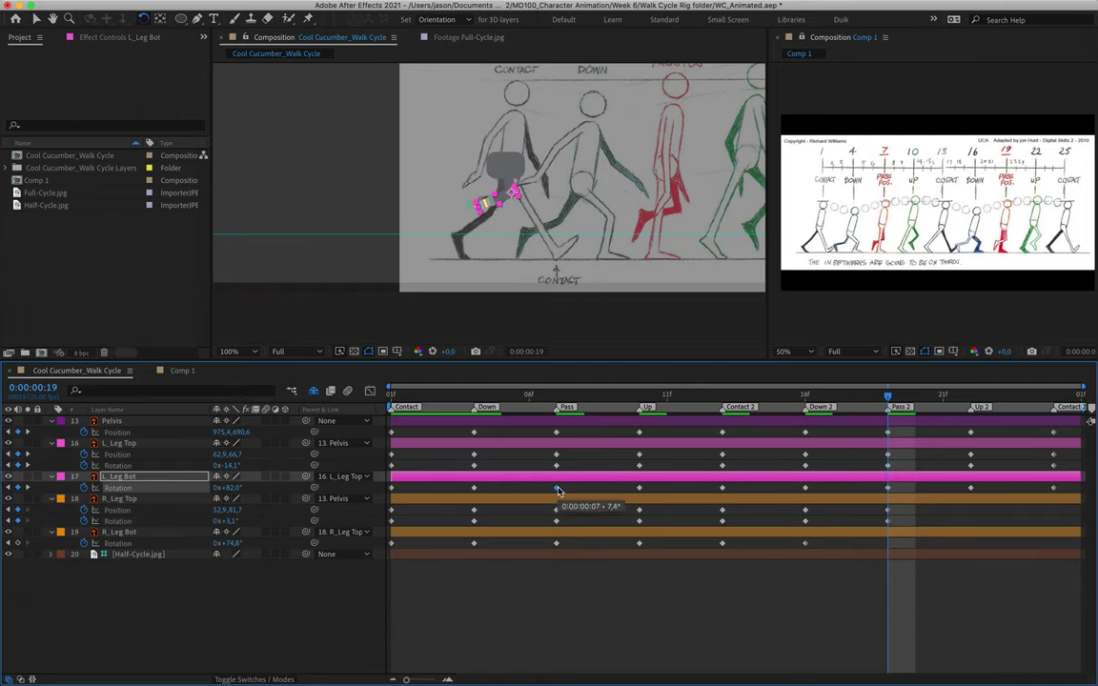
{"action": "left_click", "coordinate": [17, 543]}
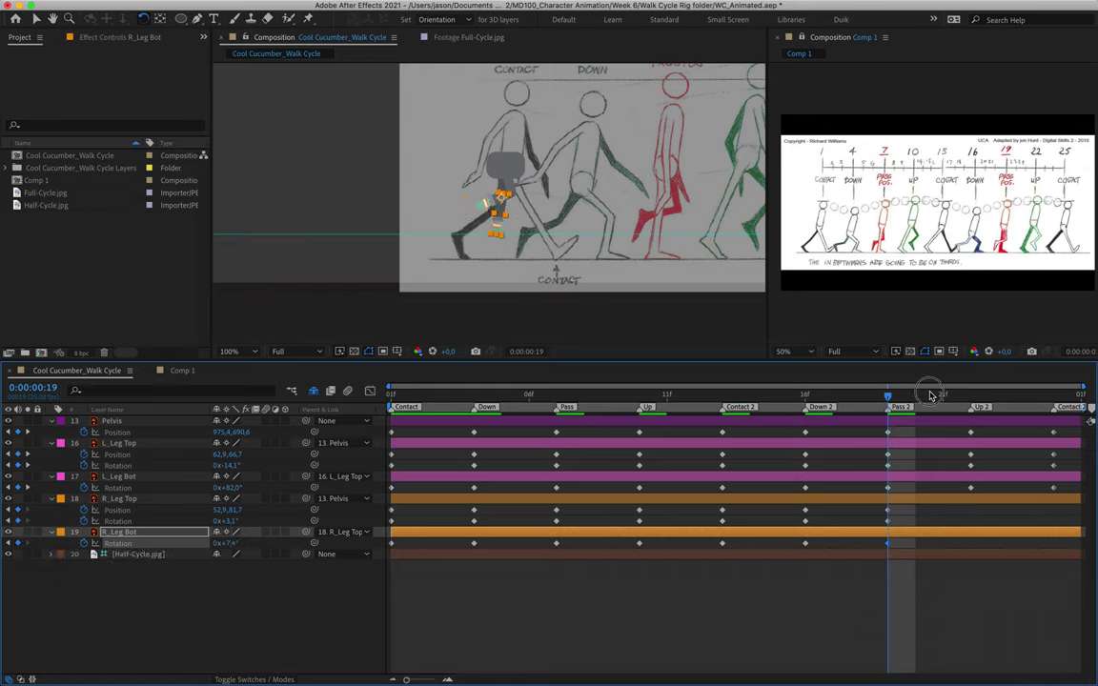
- At Up 2, 0:00:00:22, paste L_Leg Top's Up position and rotation keyframes onto R_Leg Top, and L_Leg Bot's Up rotation onto R_Leg Bot
{"action": "left_click", "coordinate": [970, 394]}
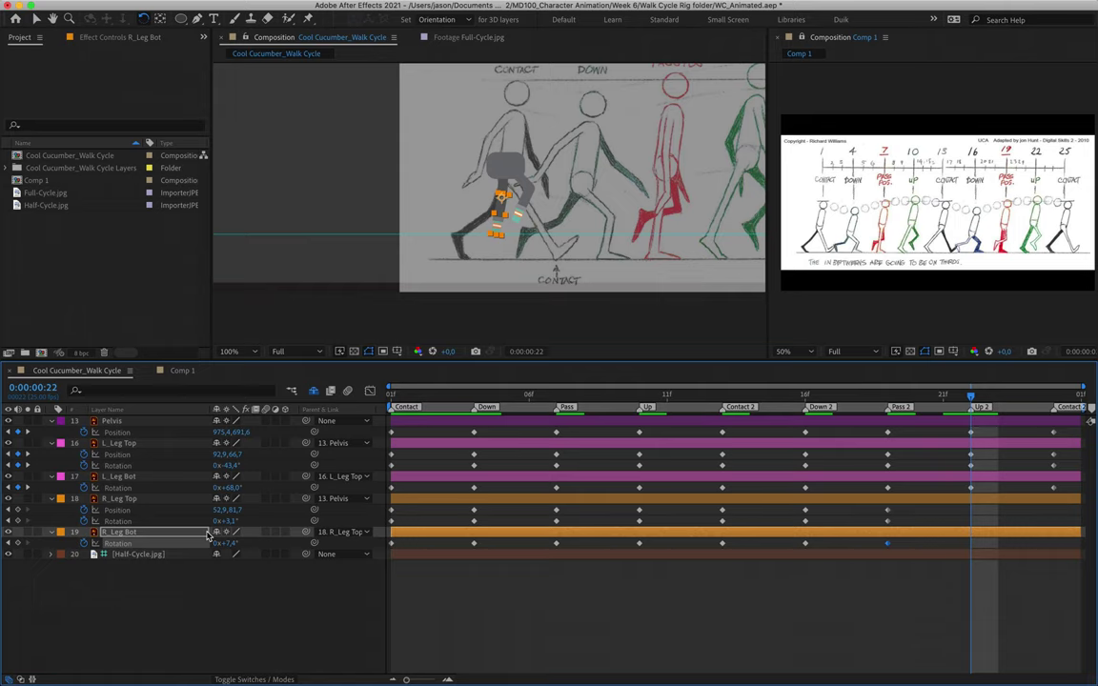
{"action": "left_click_drag", "start_coordinate": [624, 448], "coordinate": [664, 469]}
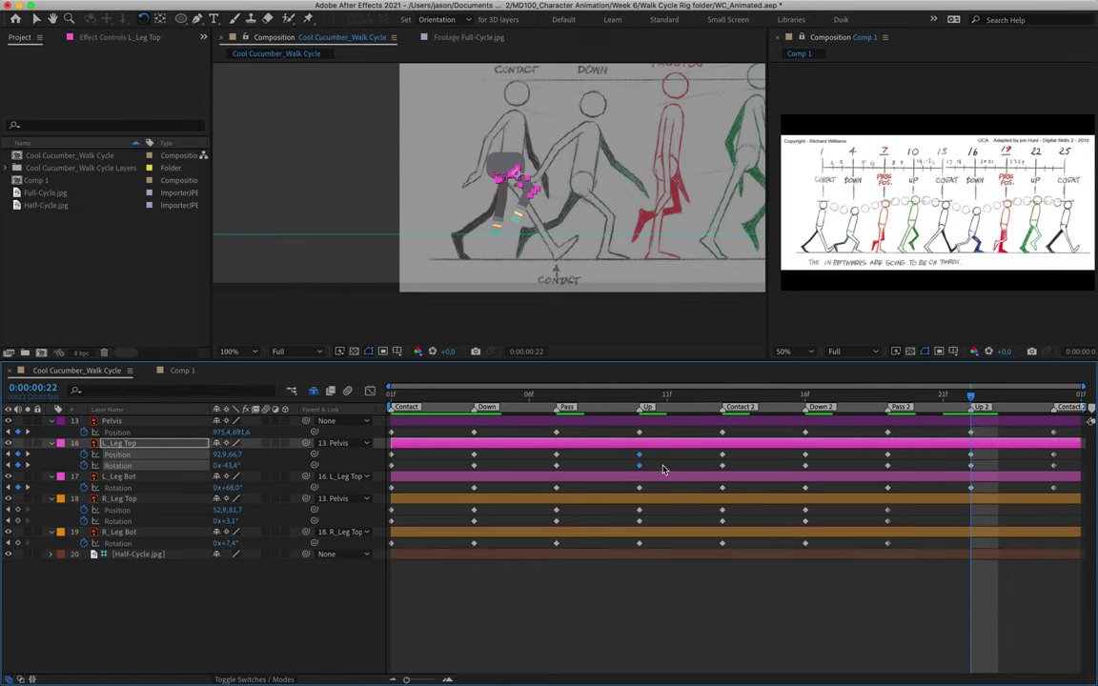
{"action": "left_click", "coordinate": [17, 509]}
{"action": "left_click", "coordinate": [17, 521]}
{"action": "key", "text": "cmd+v"}
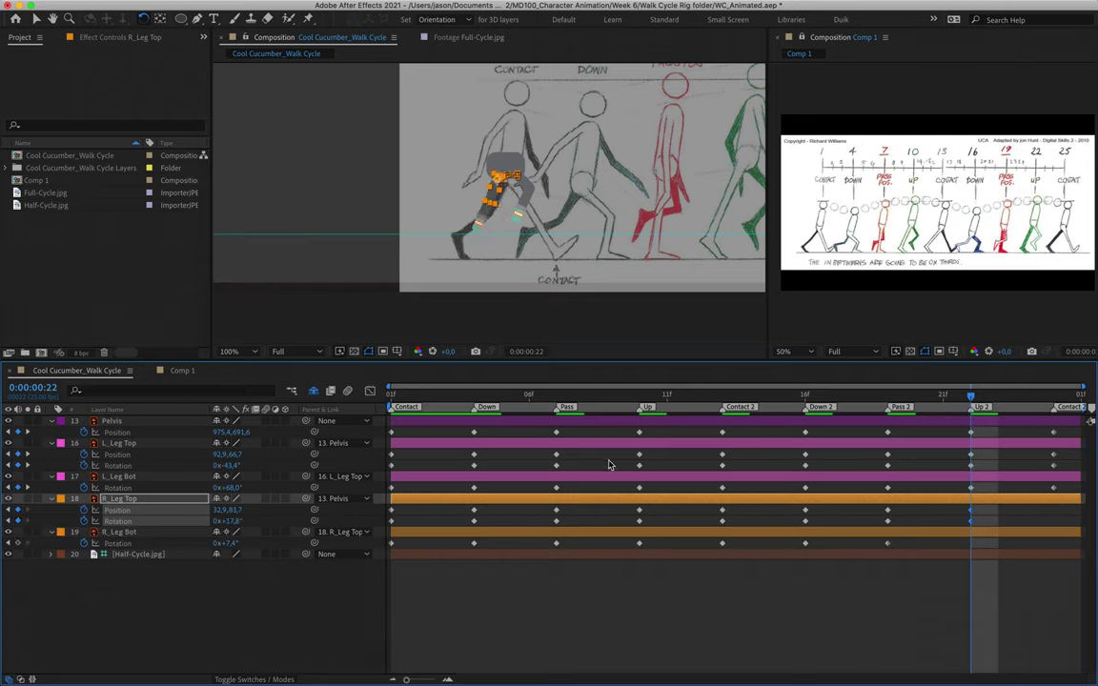
{"action": "left_click", "coordinate": [639, 487]}
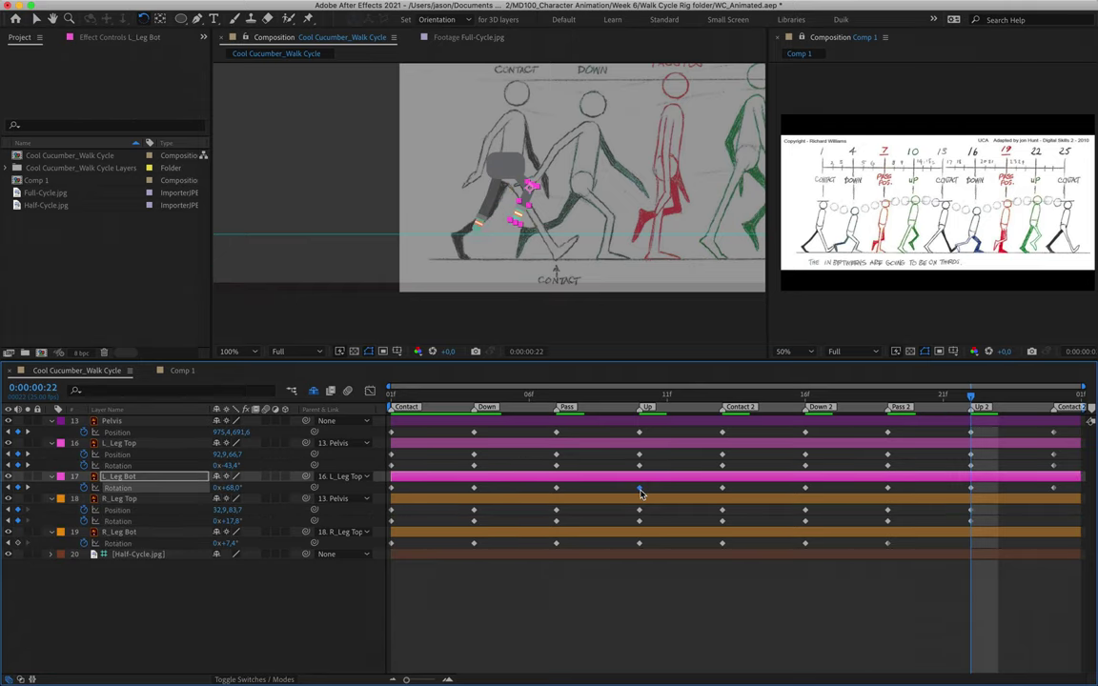
{"action": "left_click", "coordinate": [17, 543]}
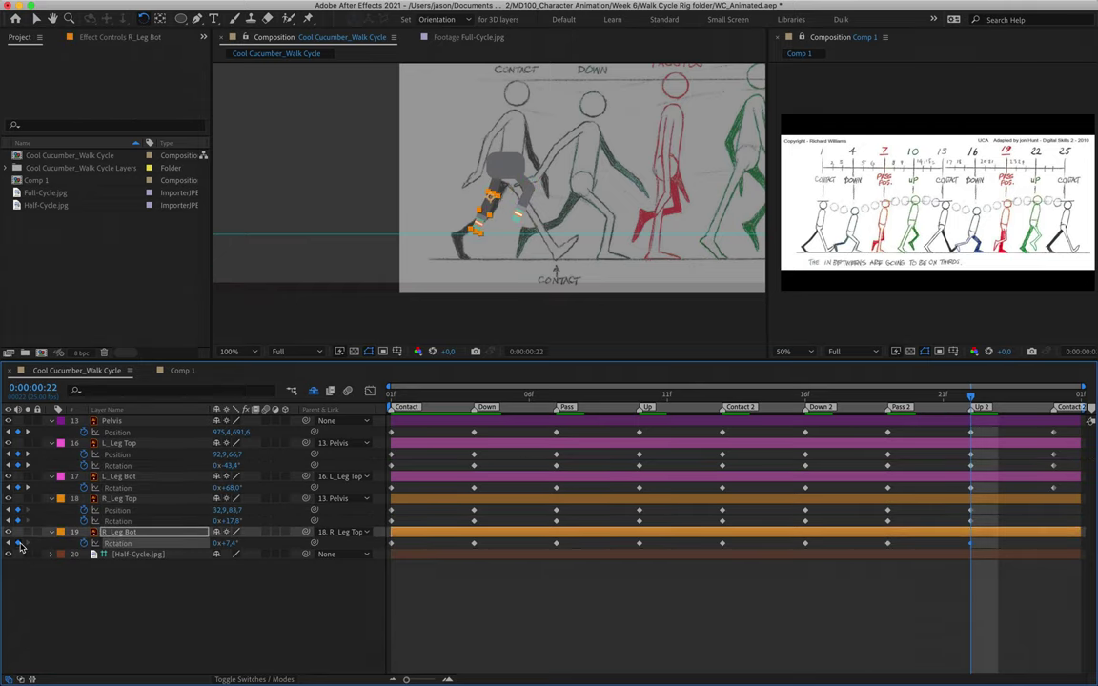
- Copy the first Contact keyframes of R_Leg Top and R_Leg Bot onto the same layers at the final Contact marker, 0:00:01:00, to close the loop
{"action": "left_click", "coordinate": [1053, 395]}
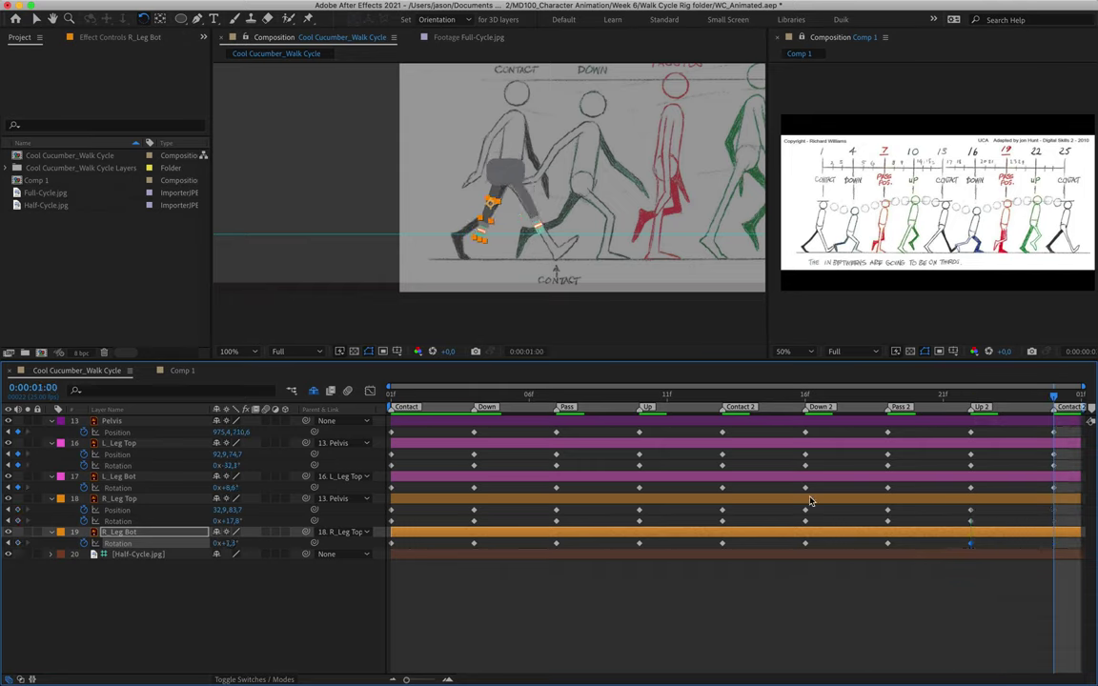
{"action": "left_click", "coordinate": [403, 513]}
{"action": "left_click_drag", "start_coordinate": [398, 505], "coordinate": [386, 522]}
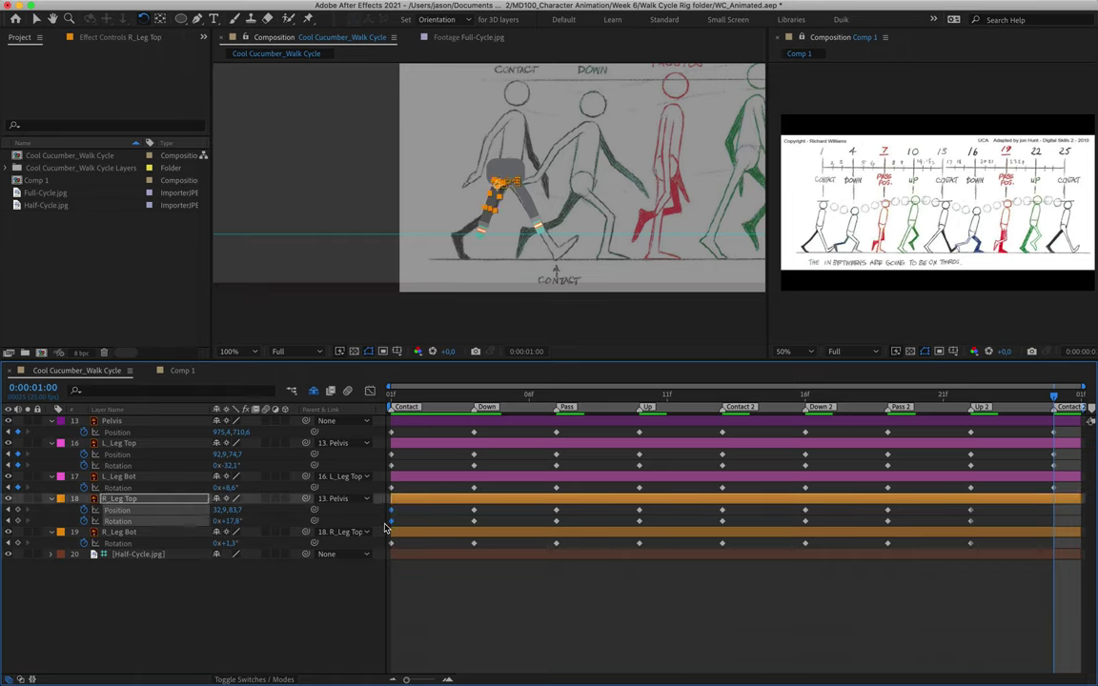
{"action": "key", "text": "super+v"}
{"action": "left_click_drag", "start_coordinate": [406, 536], "coordinate": [395, 549]}
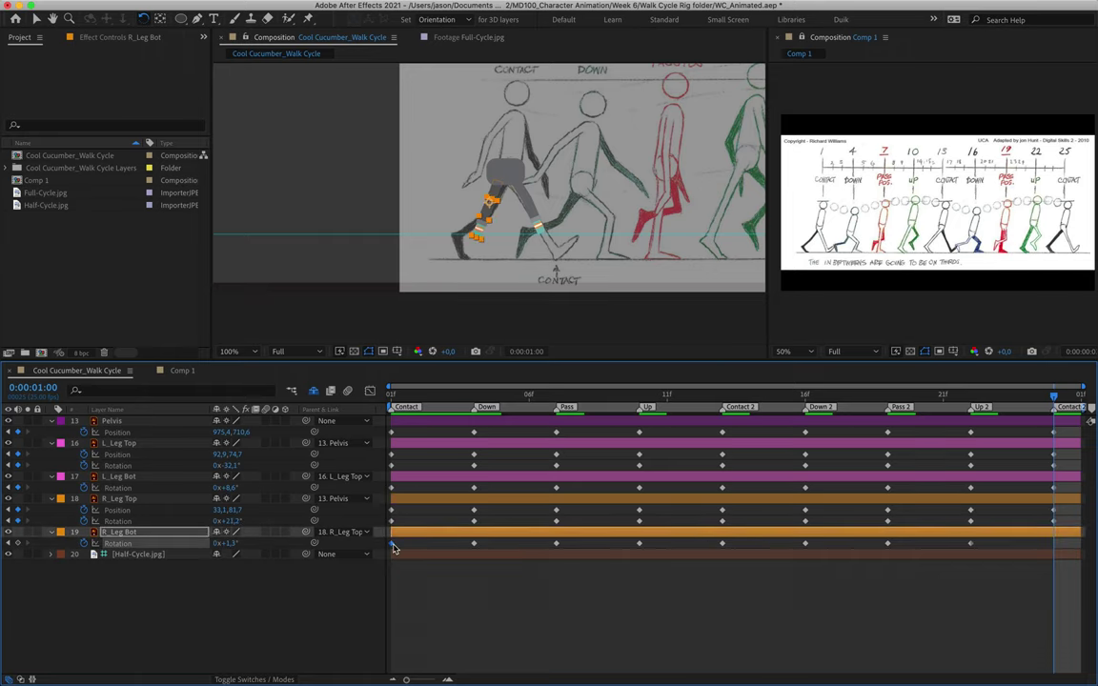
{"action": "key", "text": "super+v"}
- Preview the walk cycle with both legs animated, and stop the playback
{"action": "key", "text": "space"}
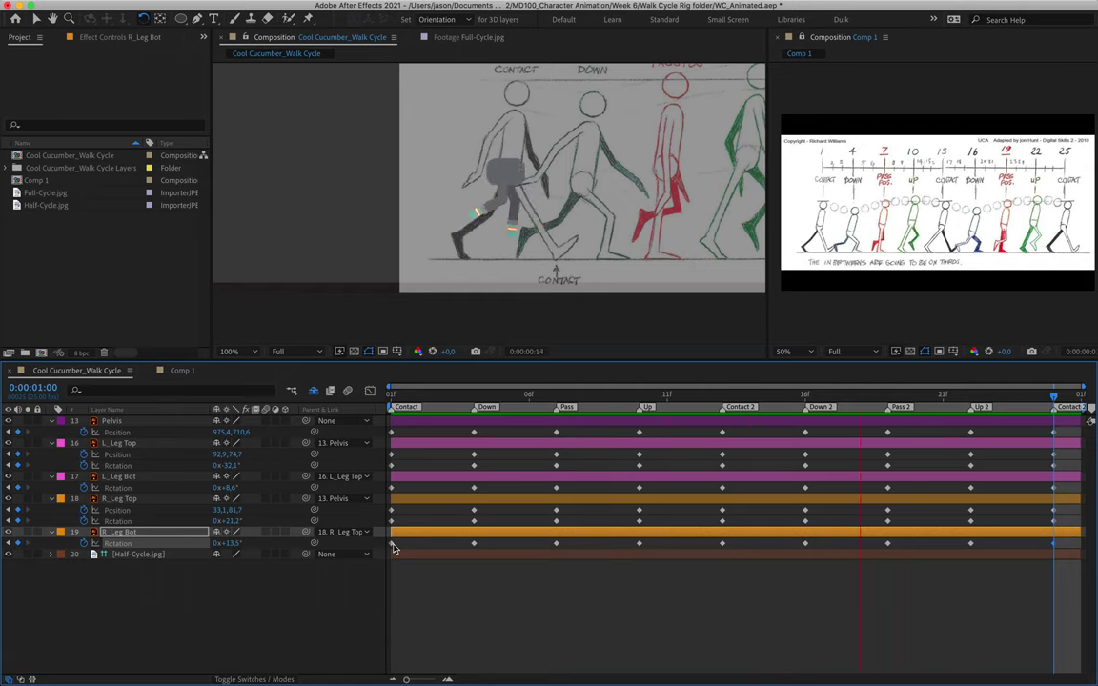
{"action": "key", "text": "space"}
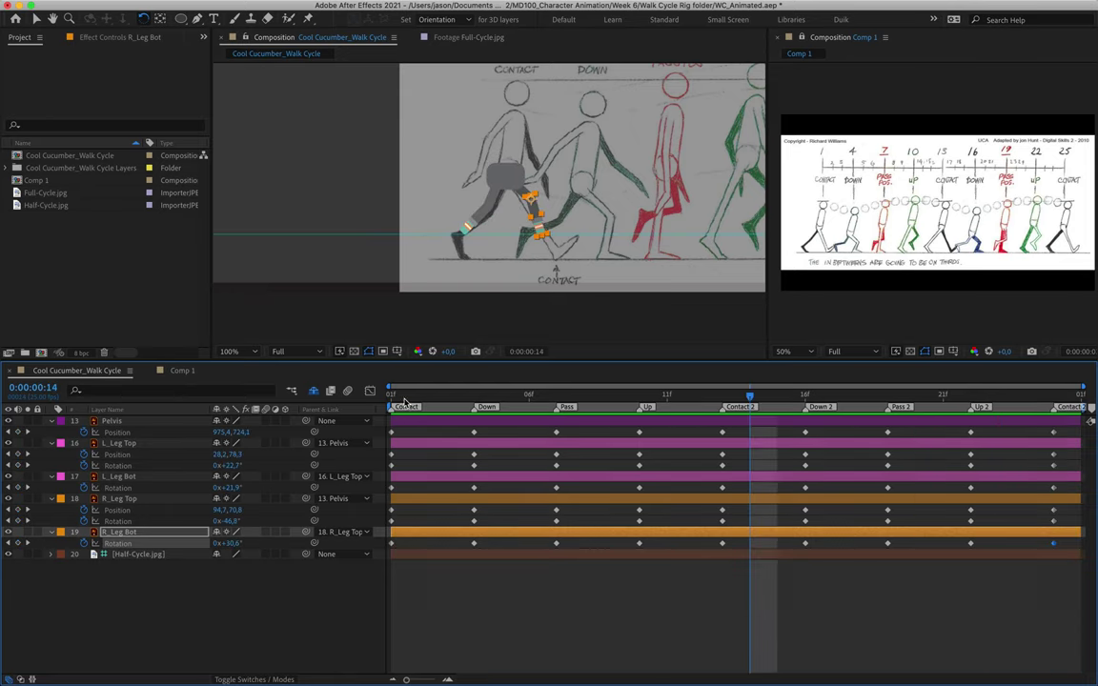
- Go back to the first frame, collapse the Pelvis and leg layers, mark them as shy, and unhide all shy layers in the timeline
{"action": "key", "text": "Home"}
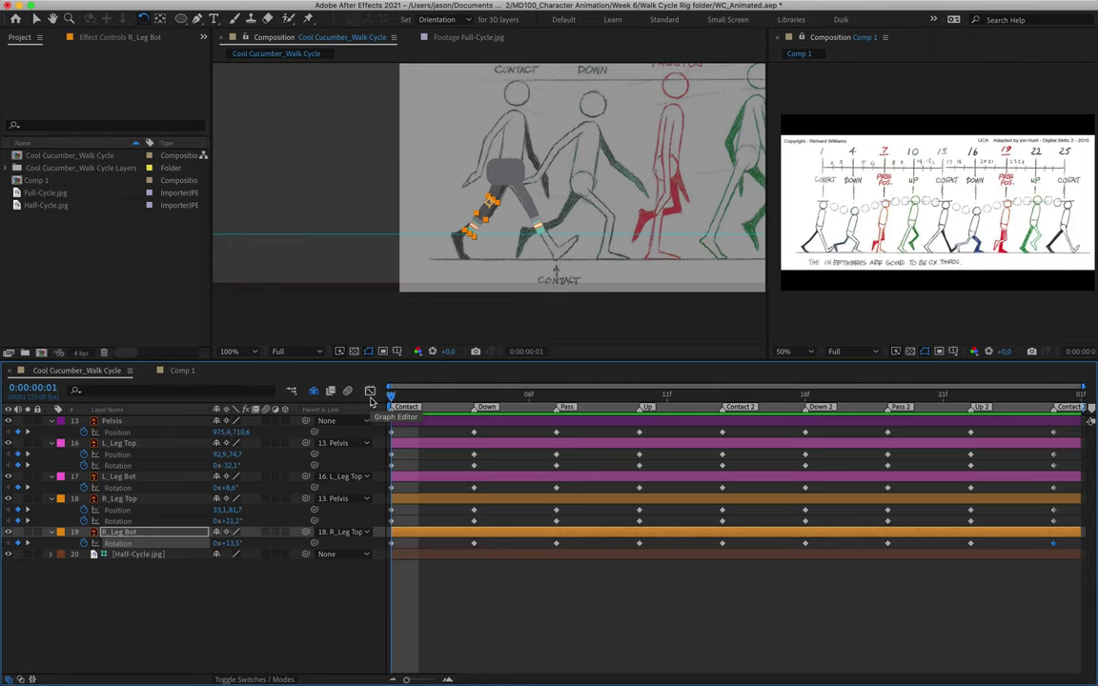
{"action": "left_click", "coordinate": [114, 420]}
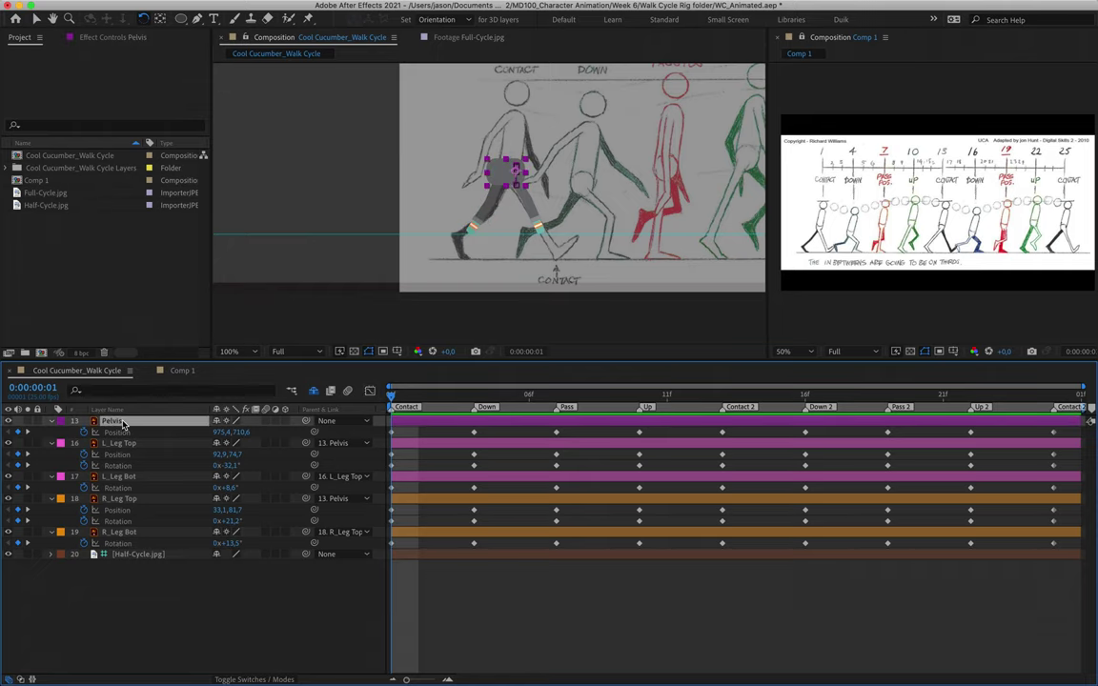
{"action": "key", "text": "super+a"}
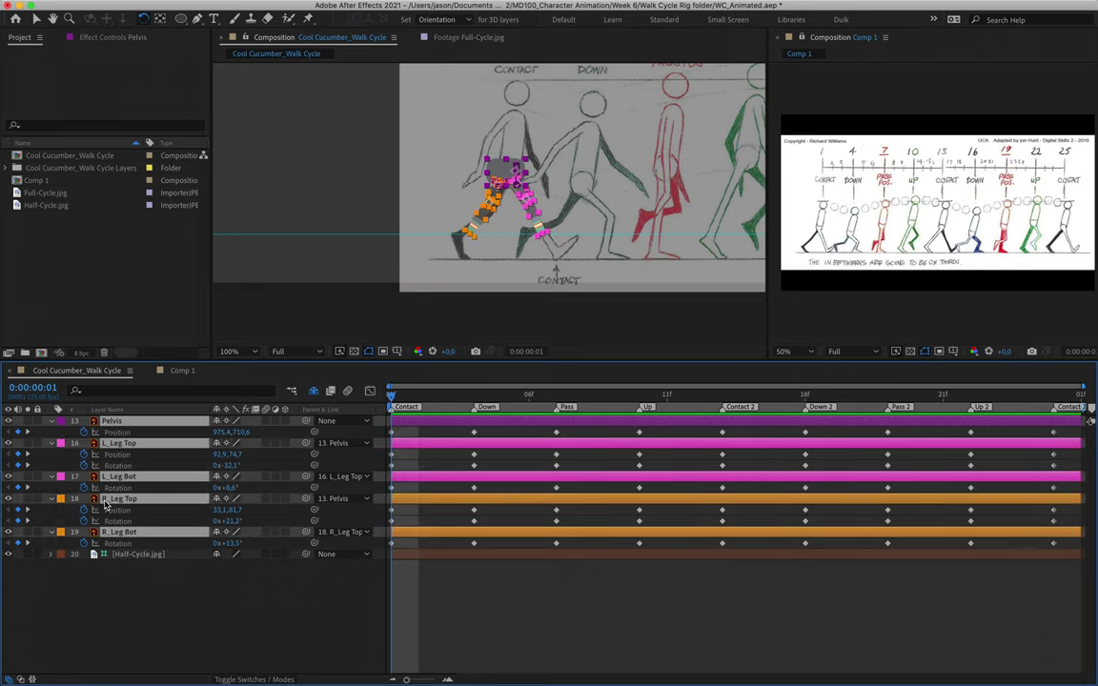
{"action": "left_click", "coordinate": [53, 422]}
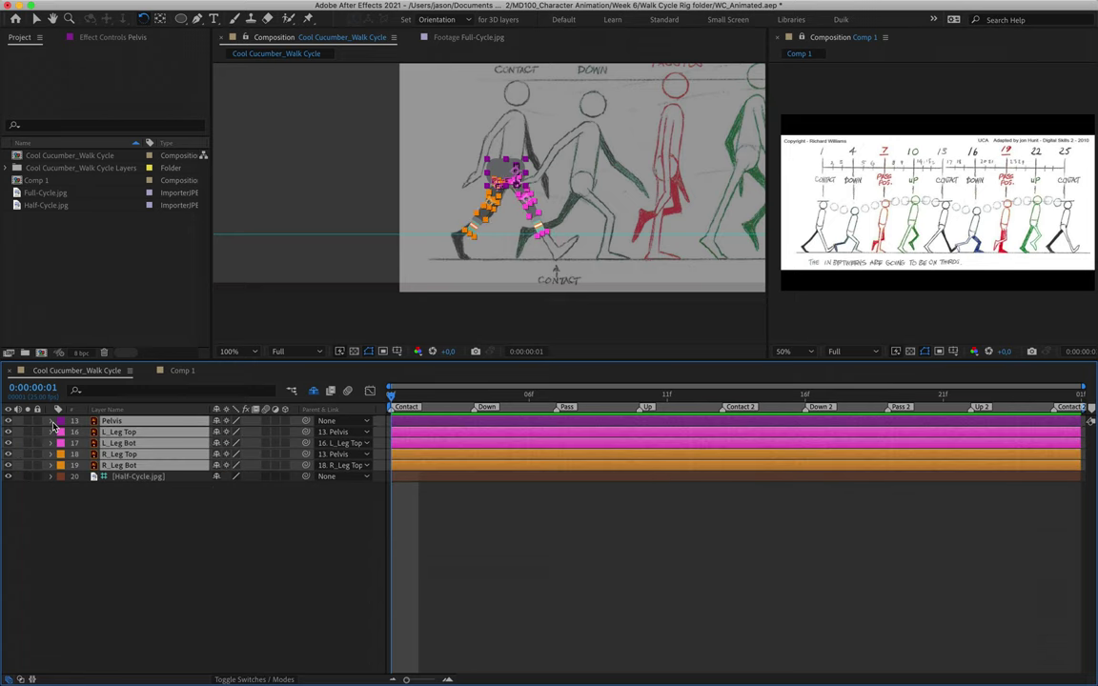
{"action": "left_click", "coordinate": [313, 392]}
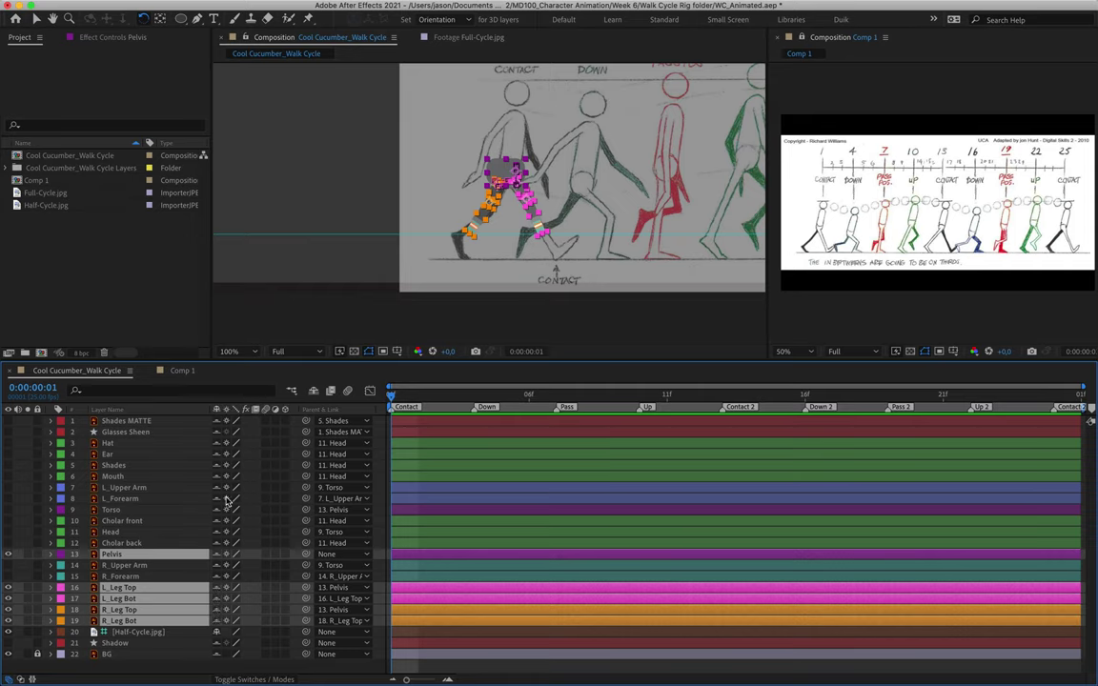
- Make the Torso, L_Upper Arm, L_Forearm, R_Upper Arm and R_Forearm layers visible and non-shy, and hide the remaining shy layers from the timeline
{"action": "left_click", "coordinate": [114, 510]}
{"action": "left_click", "coordinate": [9, 511]}
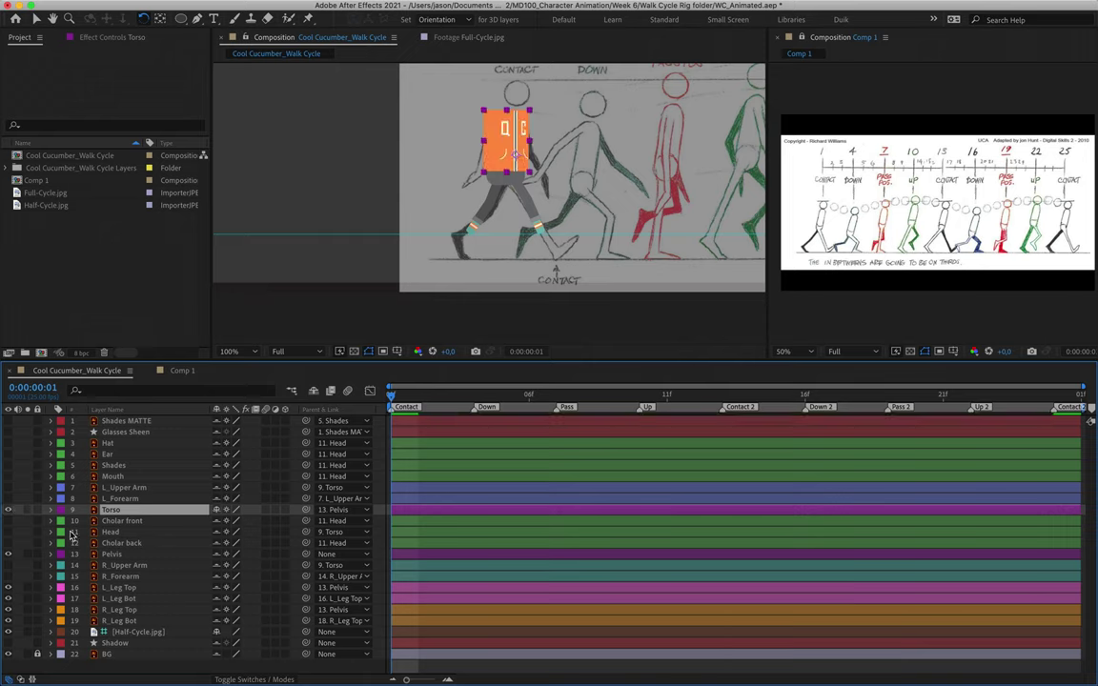
{"action": "left_click", "coordinate": [128, 487]}
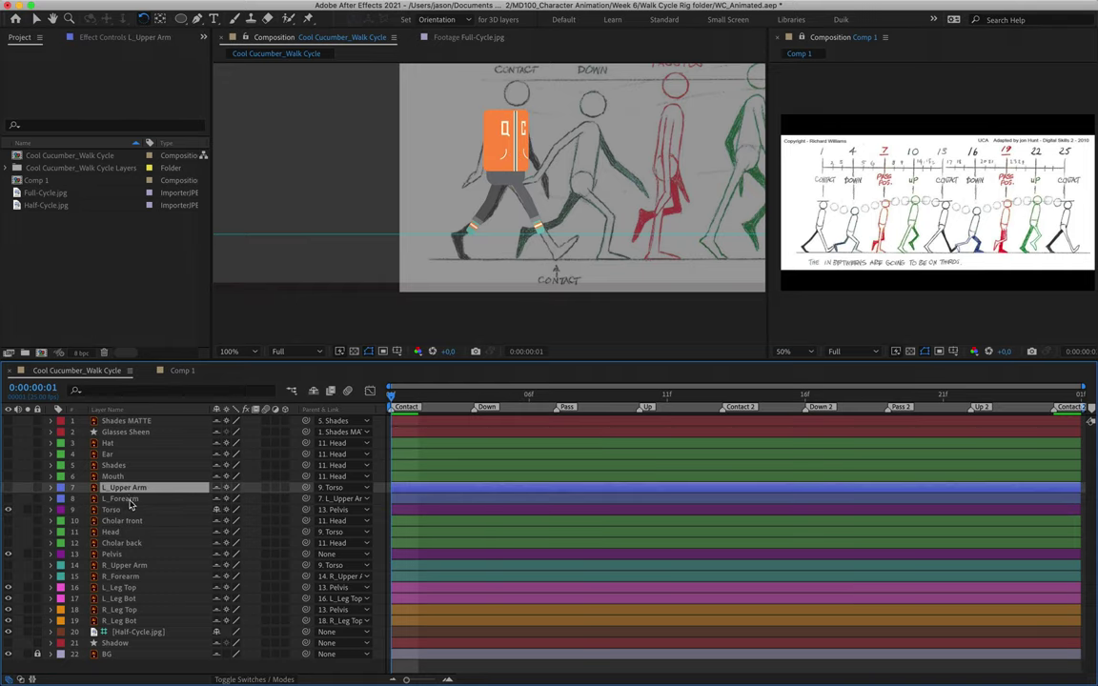
{"action": "left_click", "coordinate": [121, 498], "text": "shift"}
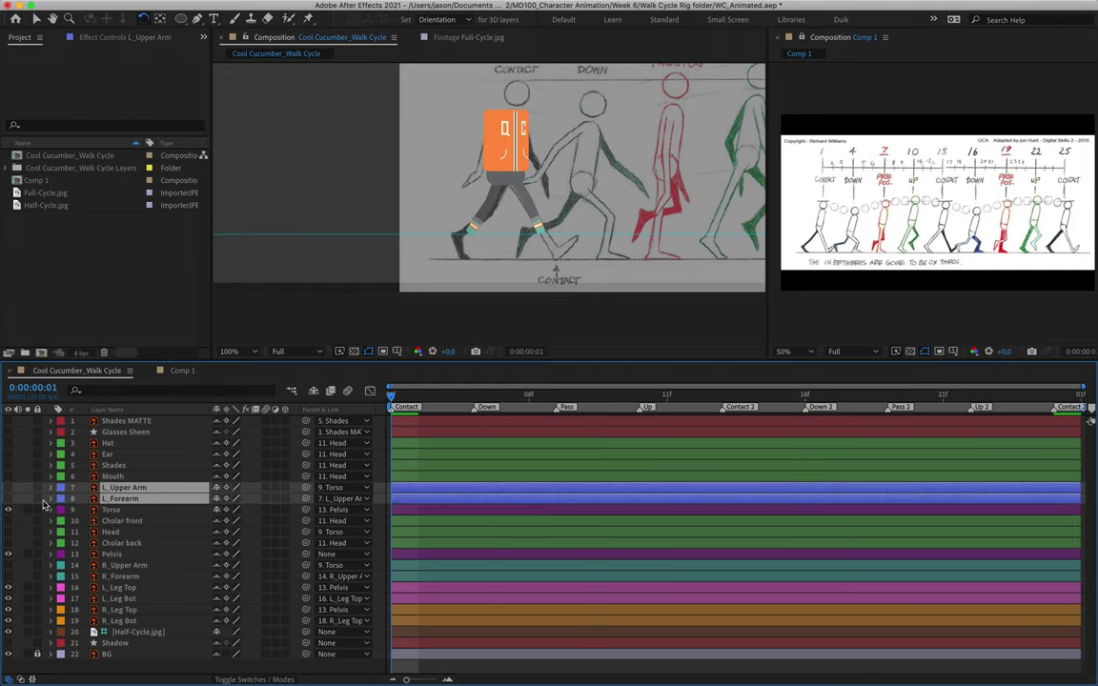
{"action": "left_click", "coordinate": [9, 489]}
{"action": "left_click", "coordinate": [124, 565]}
{"action": "left_click", "coordinate": [121, 576], "text": "shift"}
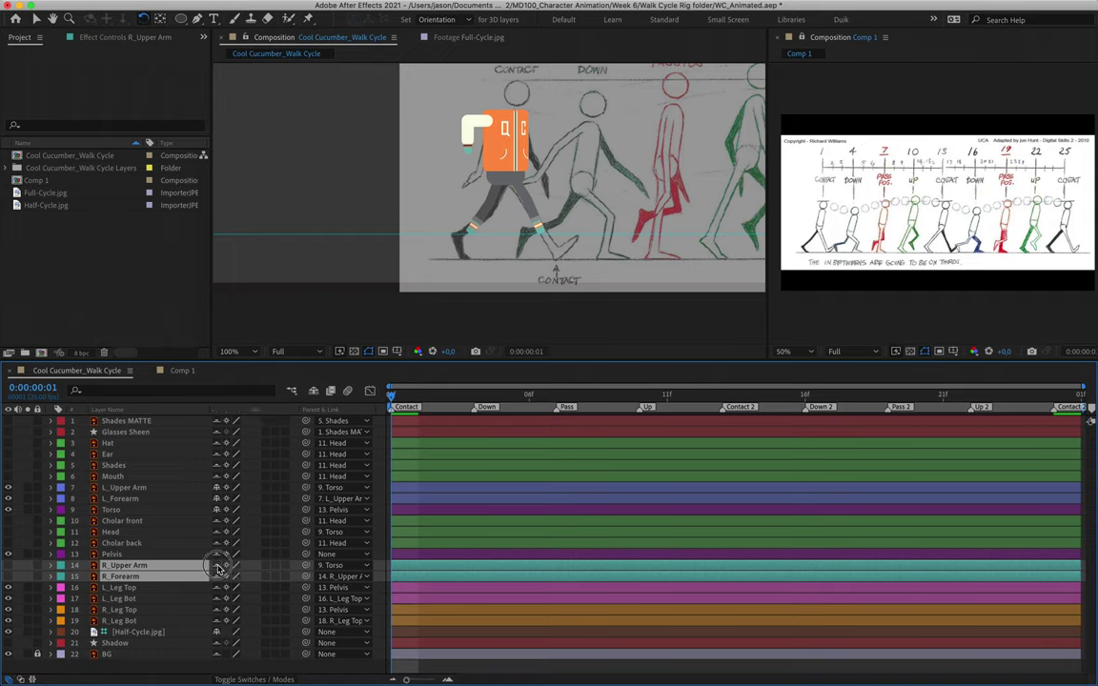
{"action": "left_click_drag", "start_coordinate": [8, 577], "coordinate": [10, 569]}
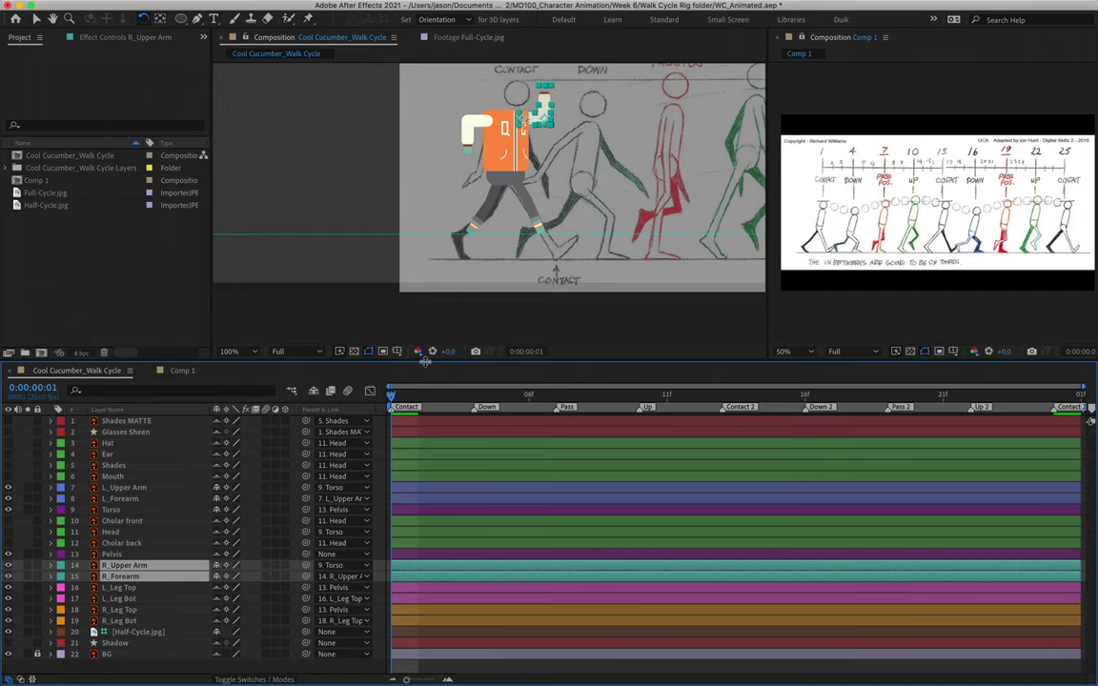
{"action": "left_click", "coordinate": [313, 391]}
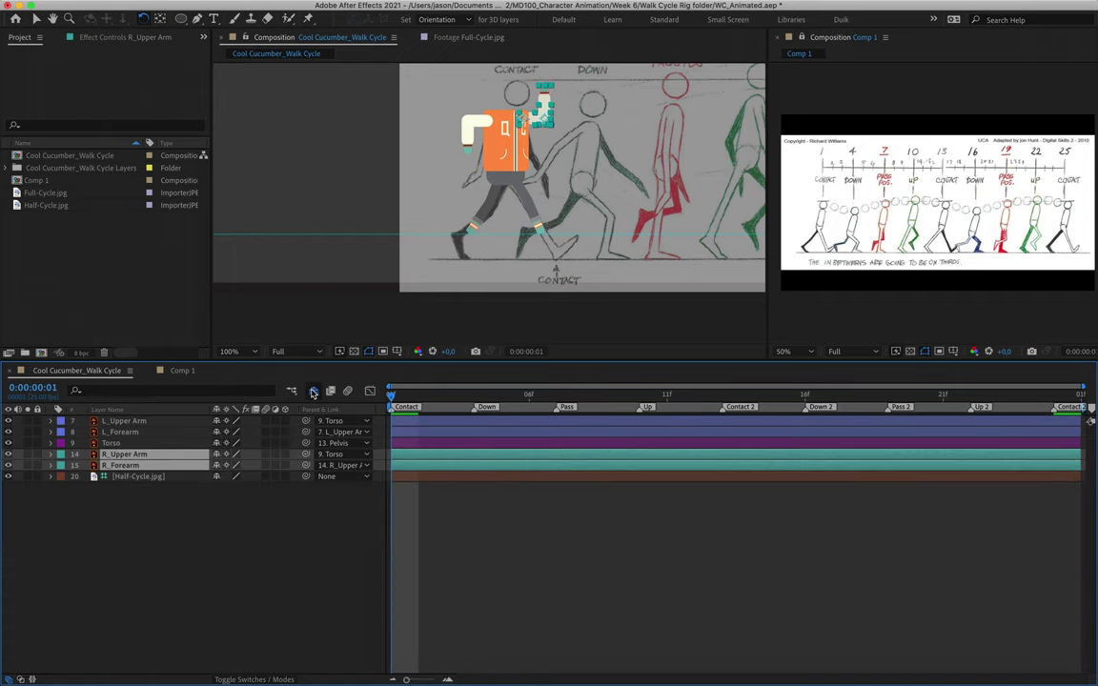
- Preview the walk with the torso and arms visible, and set the Torso layer's opacity to 45%
{"action": "left_click", "coordinate": [307, 498]}
{"action": "key", "text": "space"}
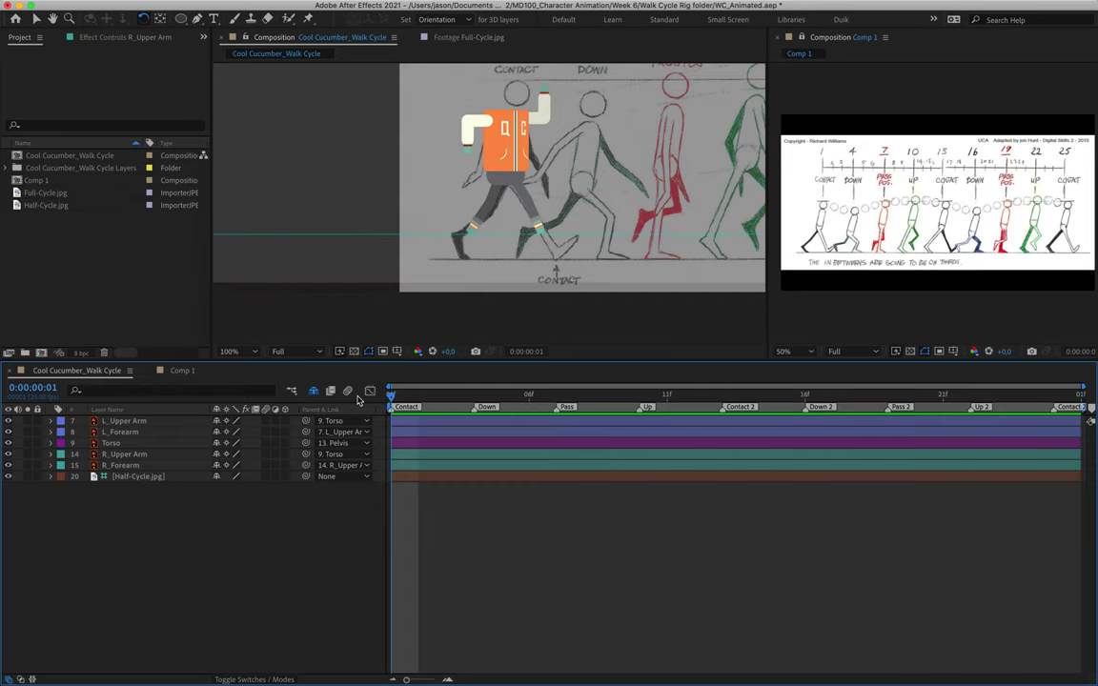
{"action": "left_click", "coordinate": [122, 444]}
{"action": "key", "text": "t"}
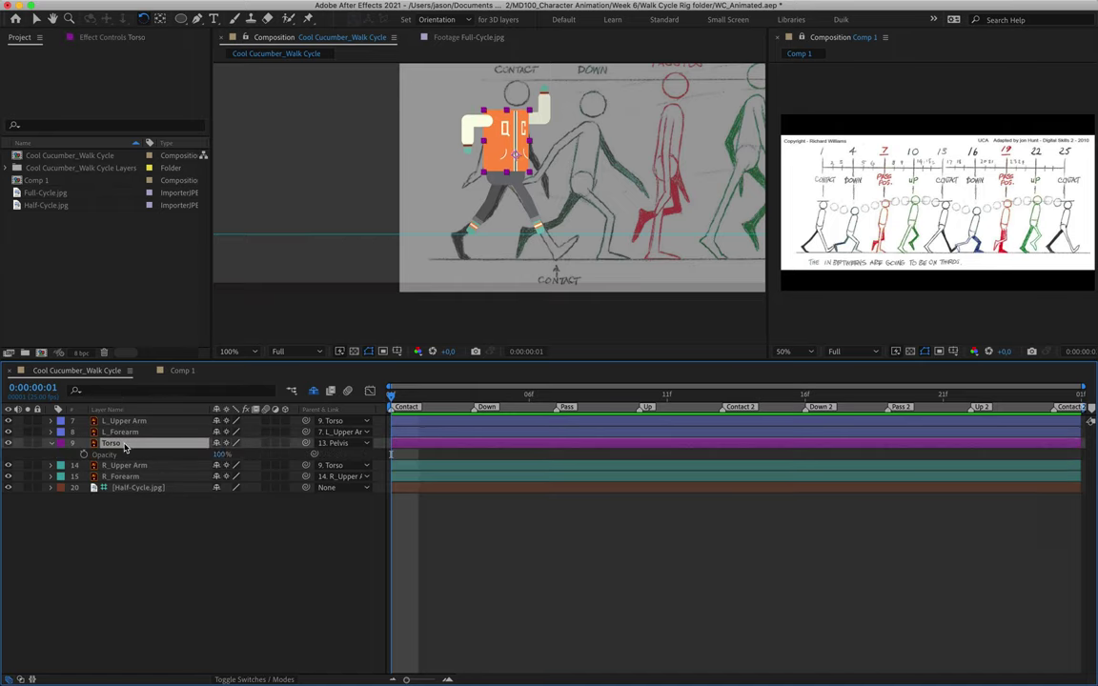
{"action": "left_click", "coordinate": [224, 456]}
{"action": "type", "text": "45"}
{"action": "key", "text": "Return"}
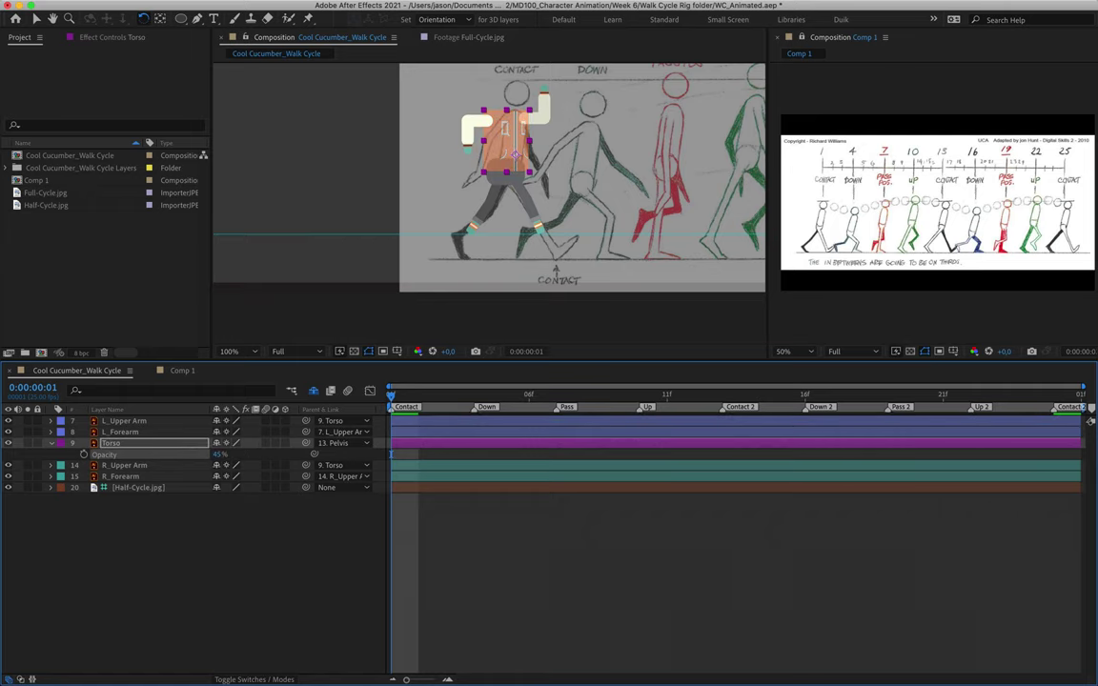
- Turn off the visibility of the R_Upper Arm and R_Forearm layers to isolate the left arm over the torso
{"action": "scroll", "coordinate": [566, 191], "scroll_direction": "up", "scroll_amount": 3}
{"action": "left_click_drag", "start_coordinate": [525, 116], "coordinate": [547, 234]}
{"action": "key", "text": "w"}
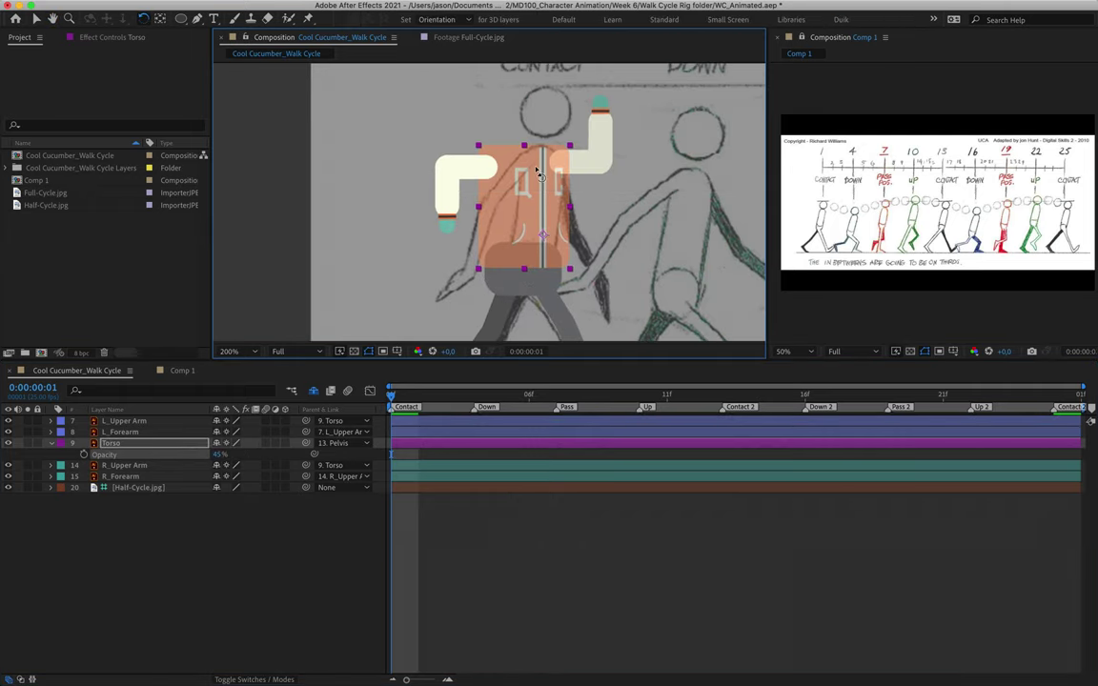
{"action": "left_click", "coordinate": [105, 465]}
{"action": "left_click", "coordinate": [8, 465]}
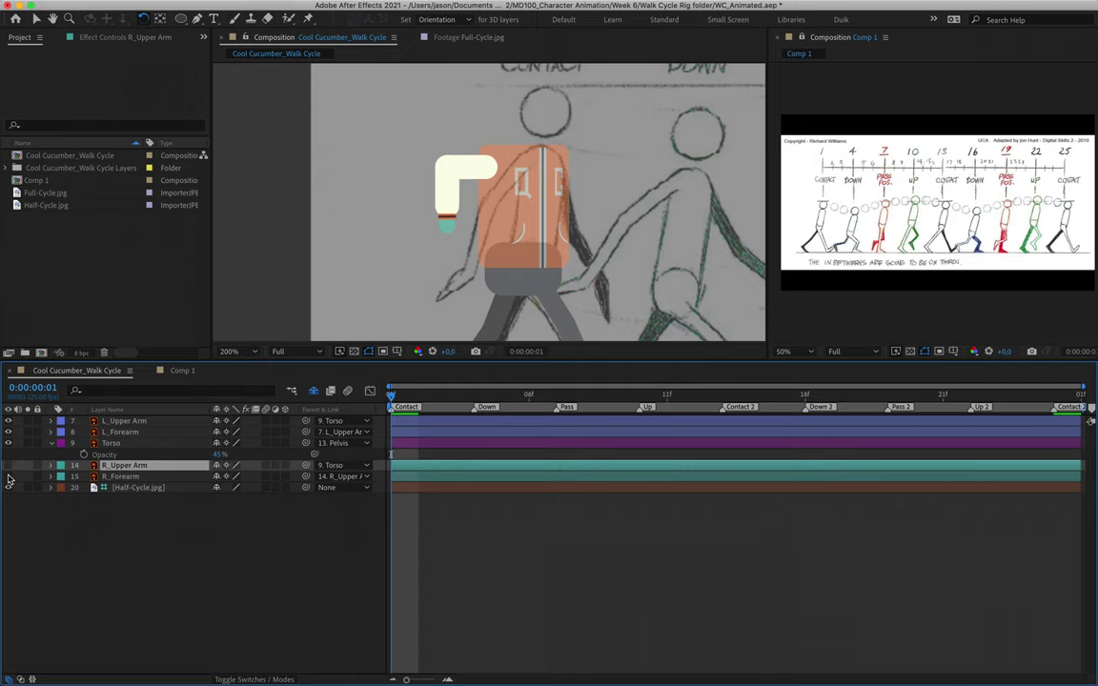
- At the first Contact marker, 0:00:00:01, start Position and Rotation keyframes on L_Upper Arm, Rotation on L_Forearm and Position on Torso
{"action": "left_click", "coordinate": [124, 421]}
{"action": "left_click", "coordinate": [125, 434]}
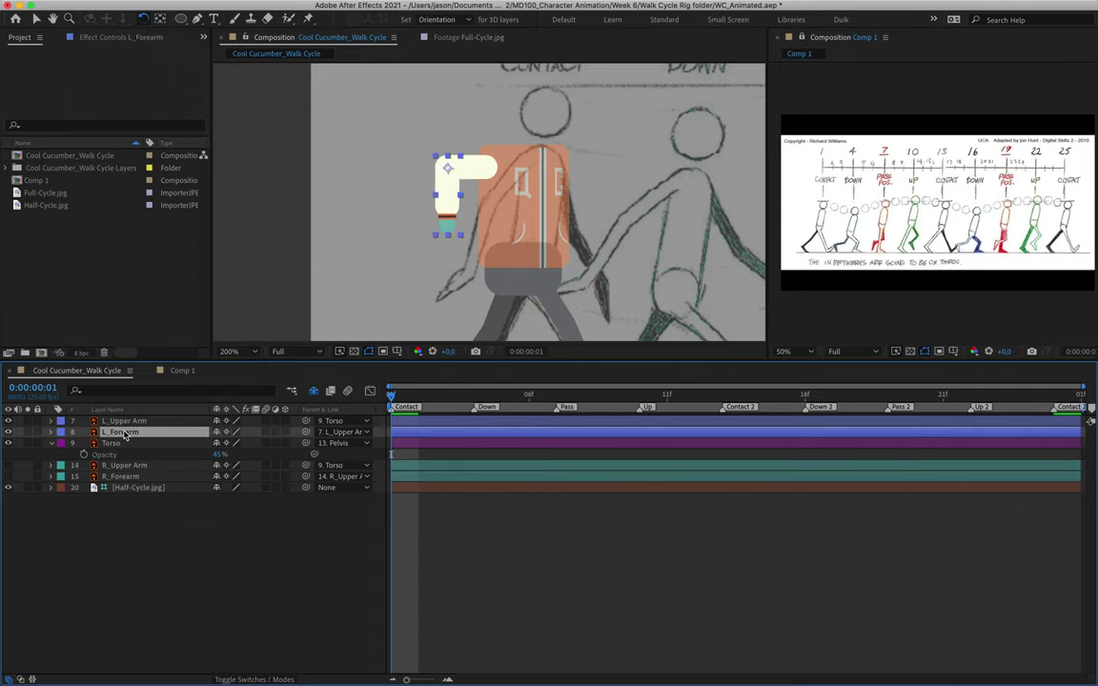
{"action": "left_click", "coordinate": [128, 421]}
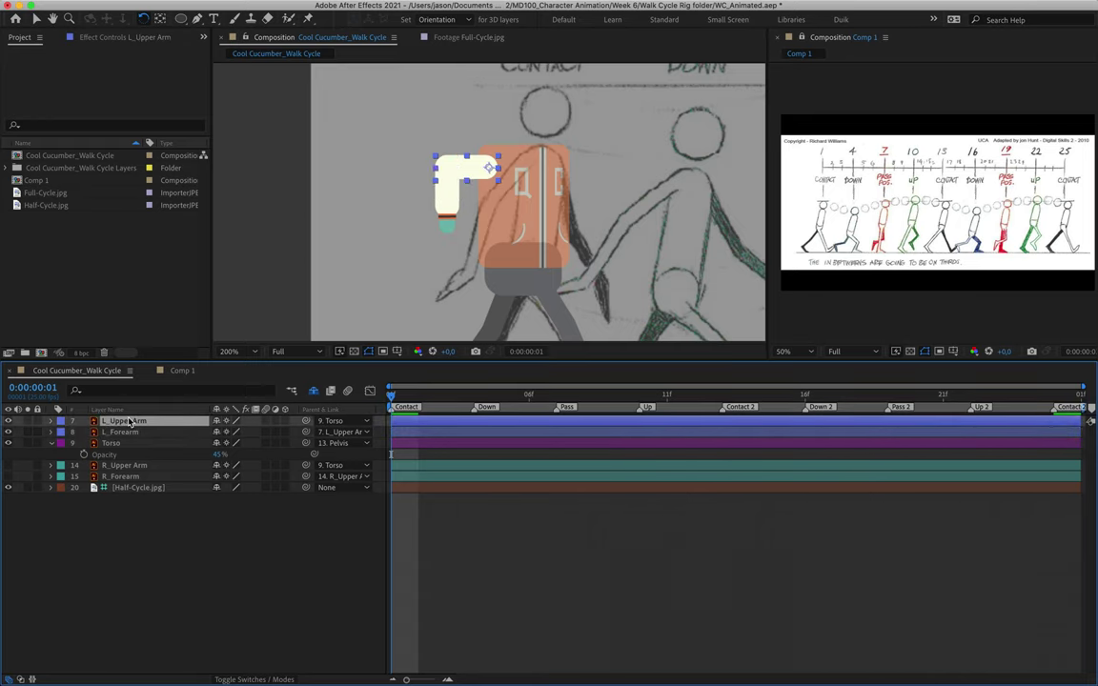
{"action": "key", "text": "p"}
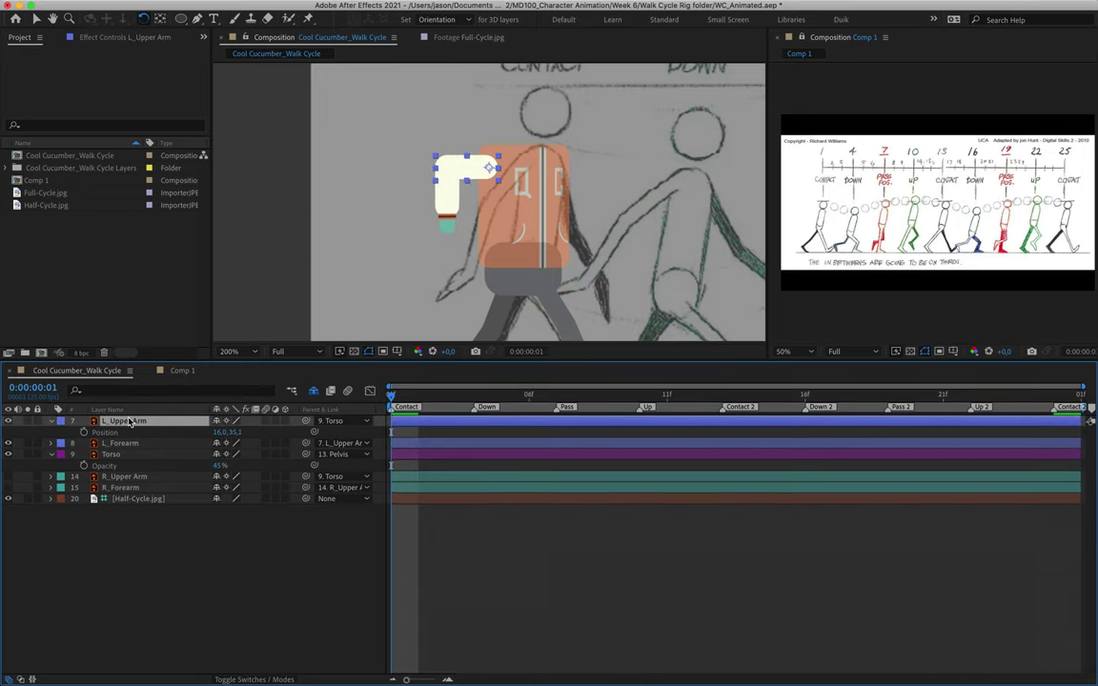
{"action": "key", "text": "shift+r"}
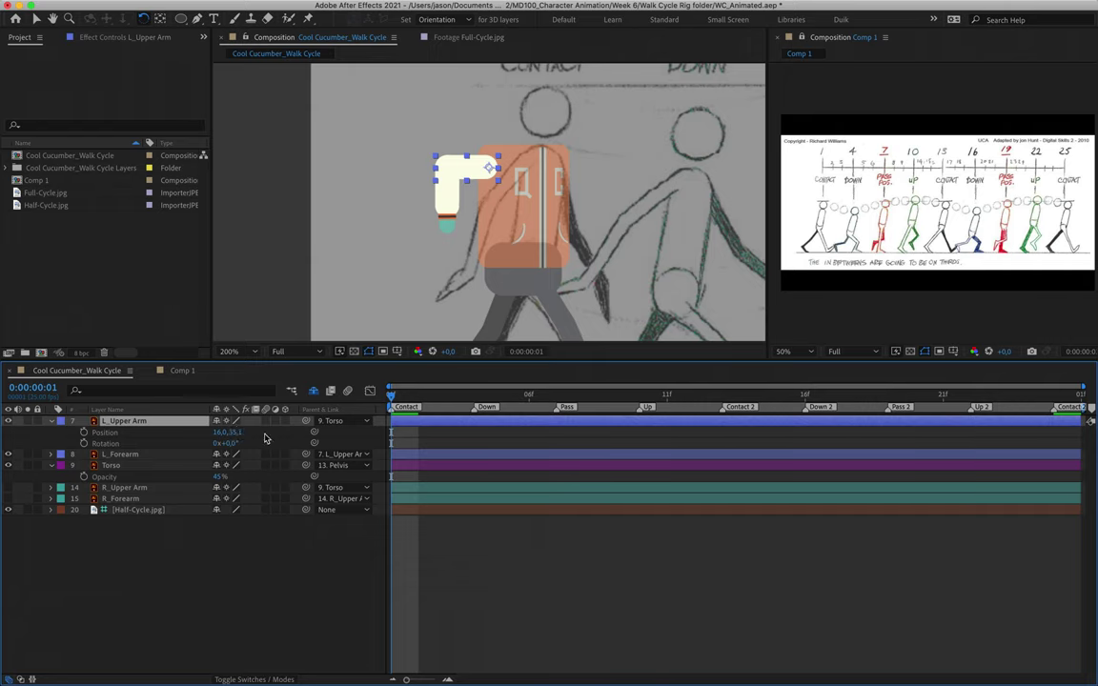
{"action": "left_click", "coordinate": [84, 432]}
{"action": "left_click", "coordinate": [84, 444]}
{"action": "left_click", "coordinate": [131, 454]}
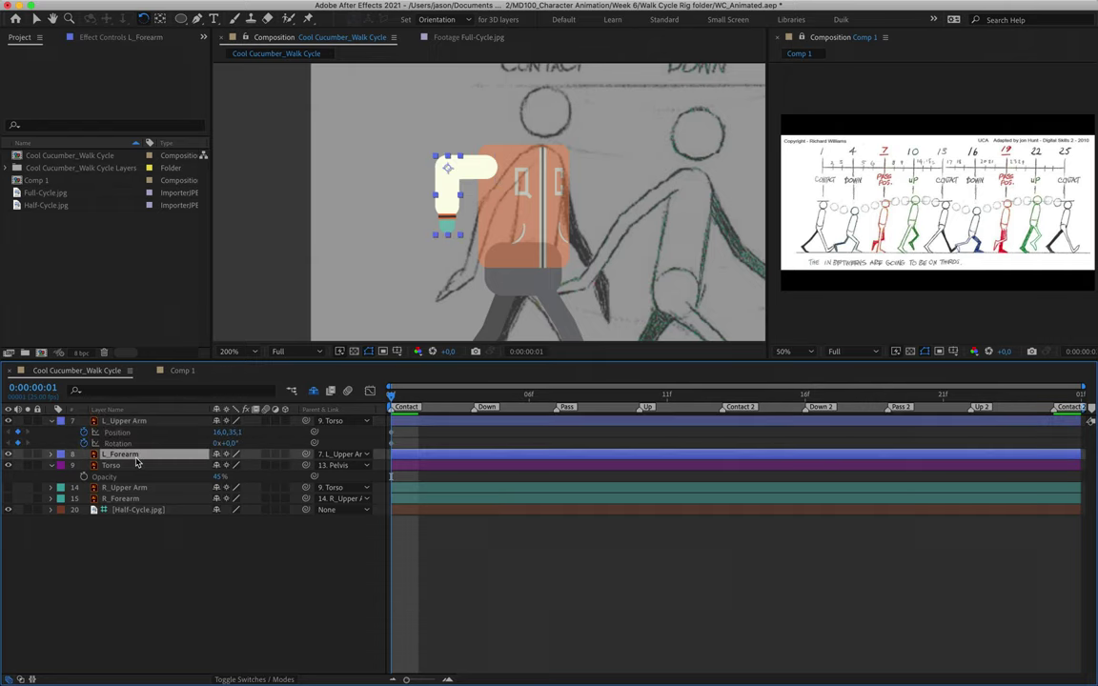
{"action": "key", "text": "r"}
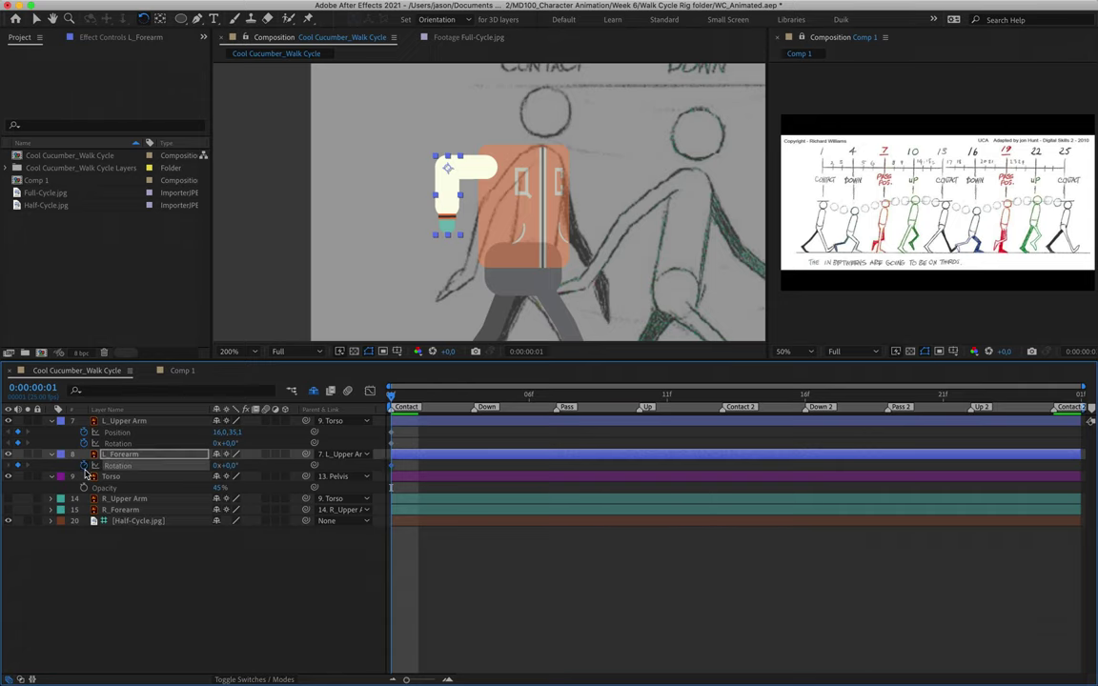
{"action": "left_click", "coordinate": [127, 478]}
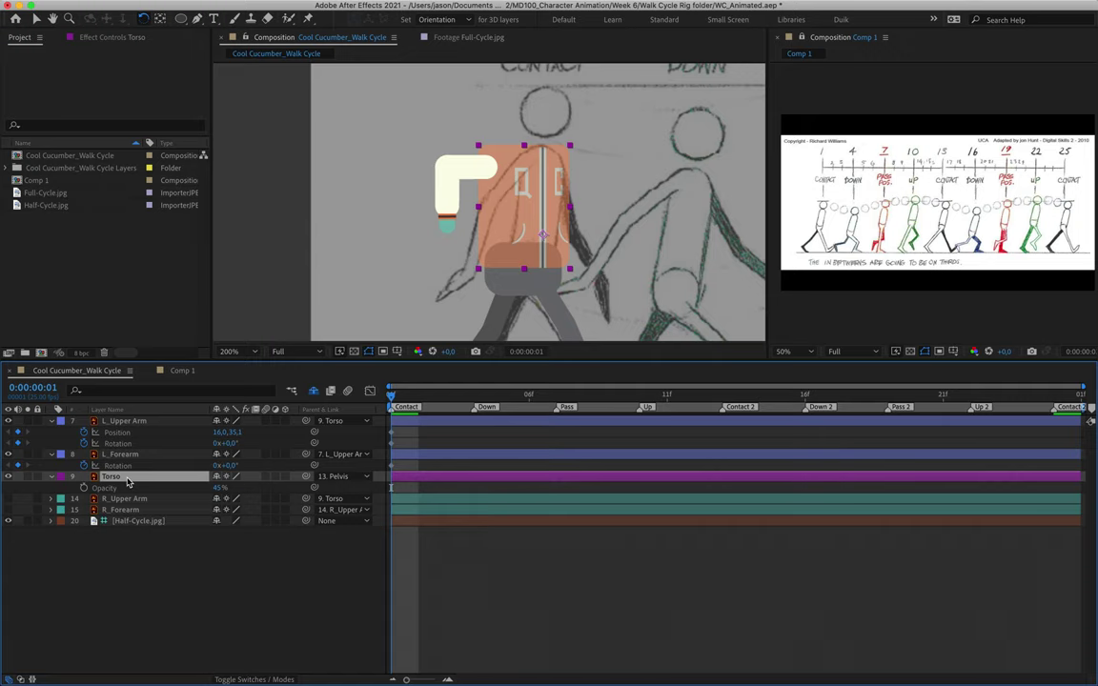
{"action": "key", "text": "p"}
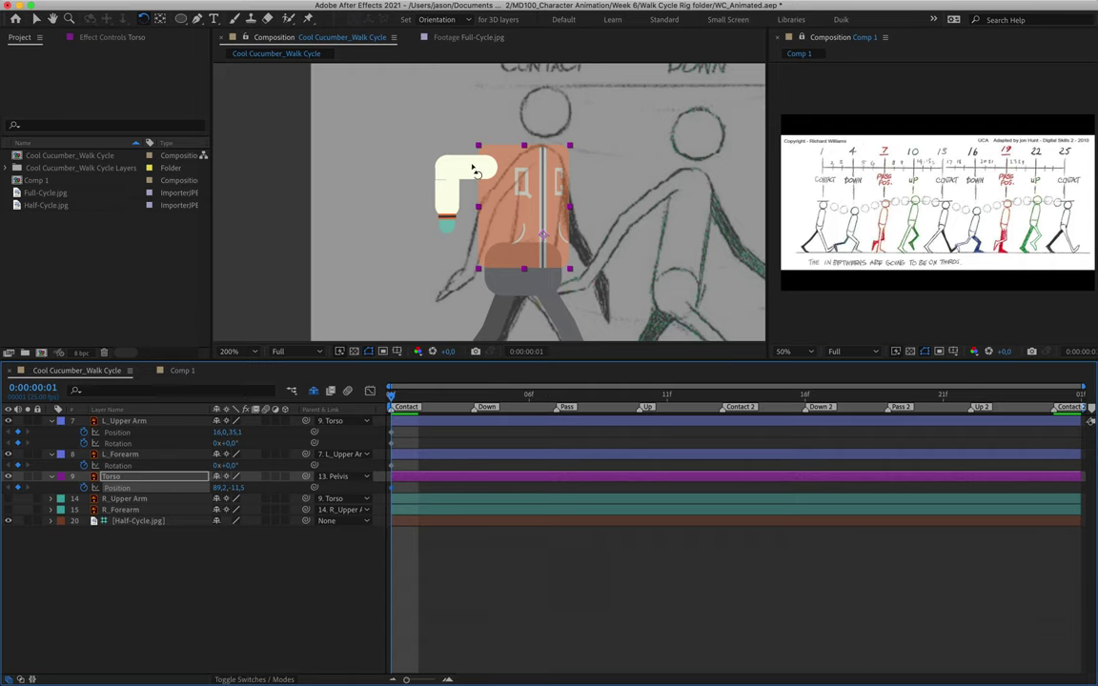
- Pose the left arm at Contact: rotate L_Upper Arm to about -43°, move it to 30.0, 34.1, and rotate L_Forearm to about 58°
{"action": "left_click", "coordinate": [440, 164]}
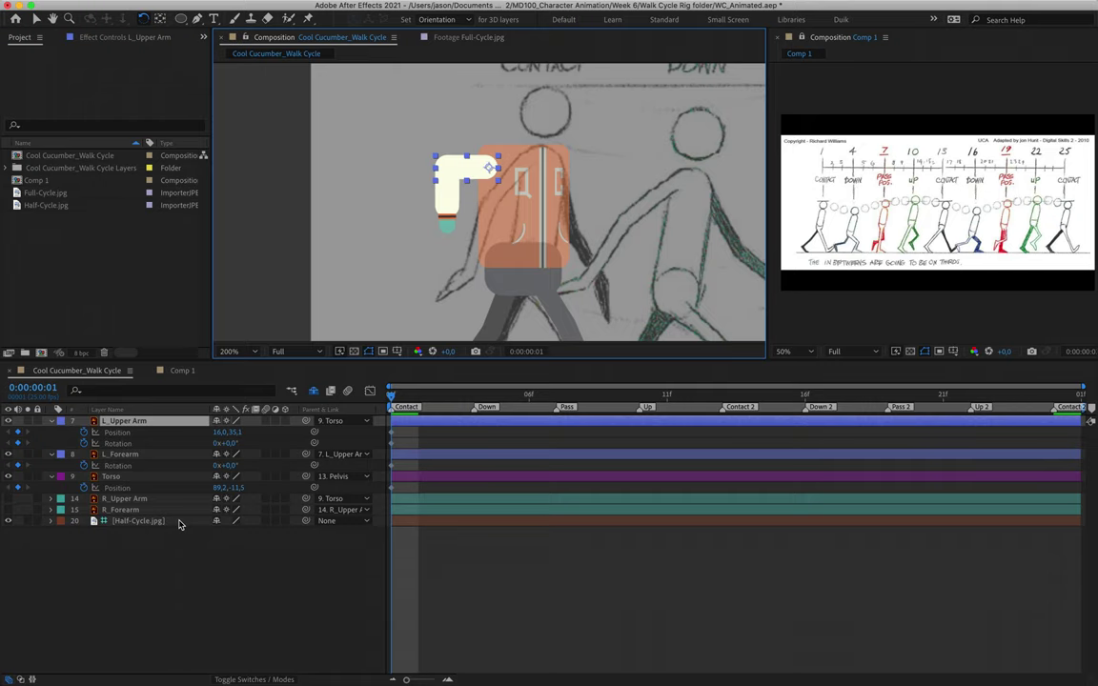
{"action": "left_click_drag", "start_coordinate": [410, 164], "coordinate": [448, 246]}
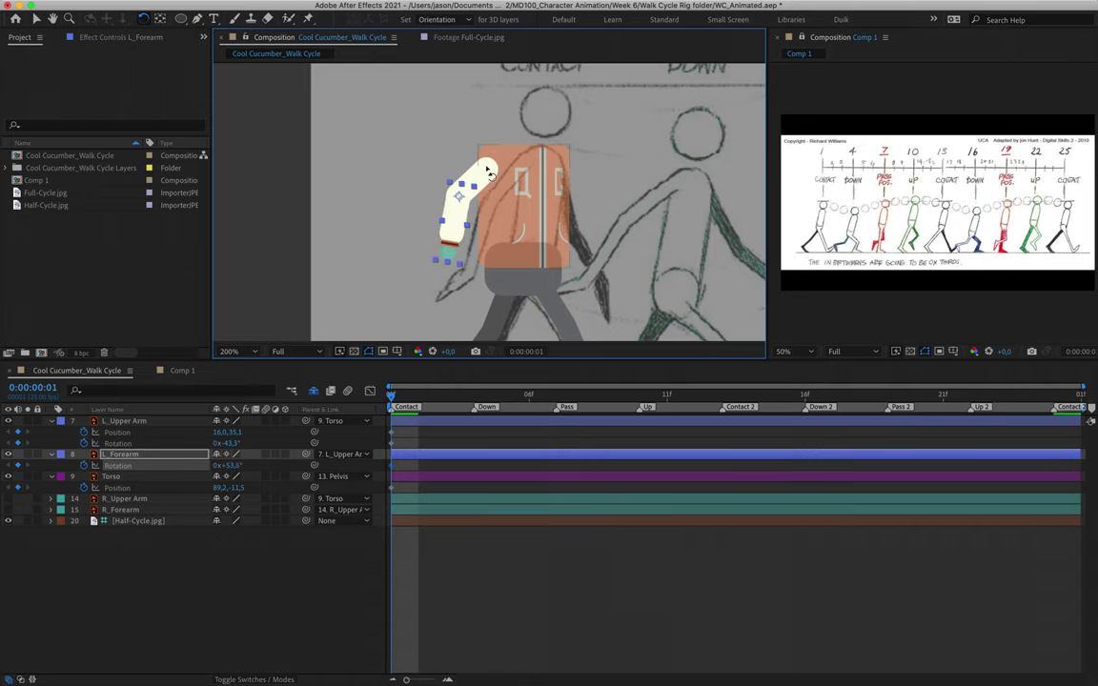
{"action": "key", "text": "v"}
{"action": "left_click_drag", "start_coordinate": [484, 175], "coordinate": [494, 169]}
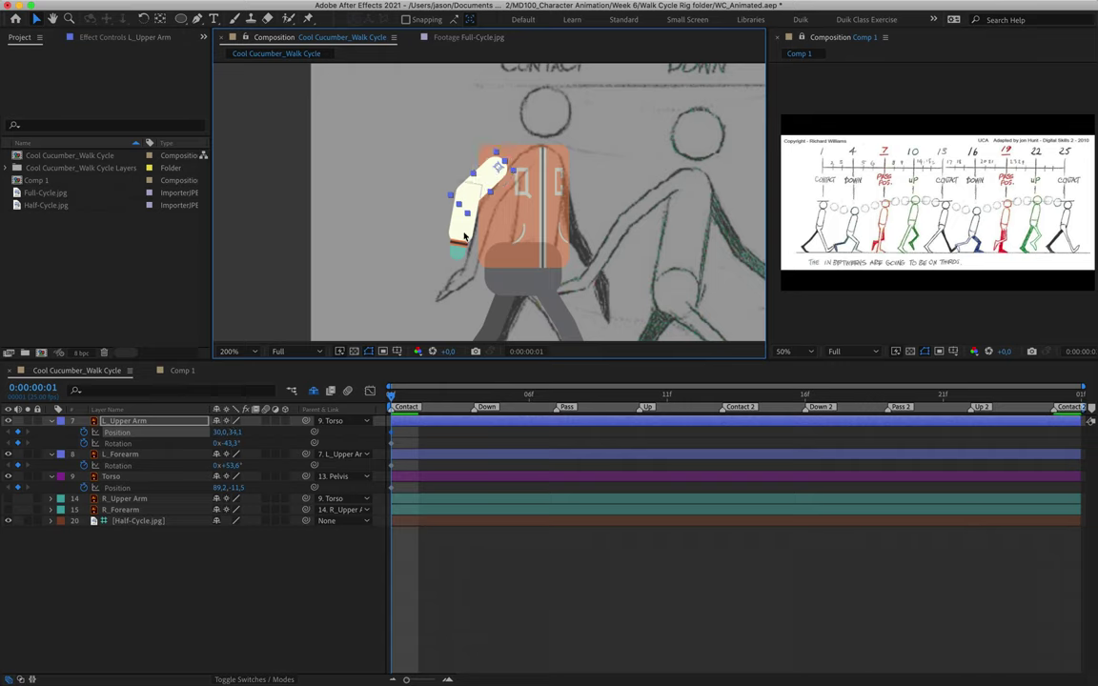
{"action": "left_click", "coordinate": [465, 234]}
{"action": "key", "text": "w"}
{"action": "left_click_drag", "start_coordinate": [465, 234], "coordinate": [466, 234]}
{"action": "left_click", "coordinate": [493, 184]}
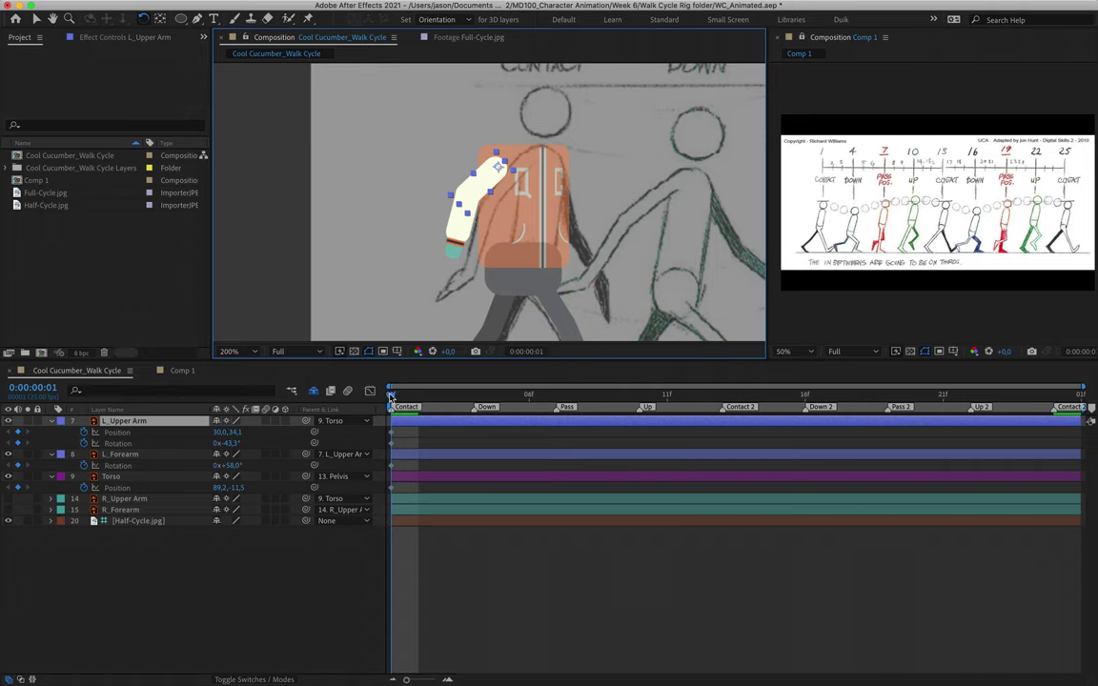
- Compare the arm at Down, and refine the Contact pose with L_Upper Arm rotated to about -59° and L_Forearm to about 64°
{"action": "left_click", "coordinate": [430, 399]}
{"action": "left_click_drag", "start_coordinate": [430, 400], "coordinate": [472, 398]}
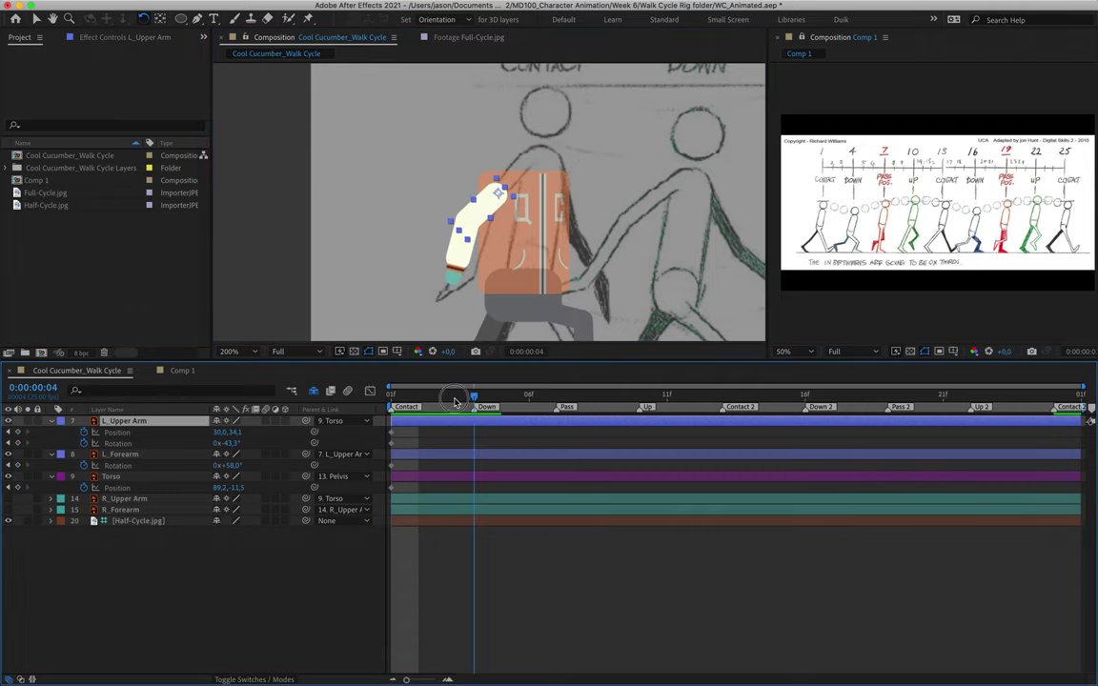
{"action": "left_click", "coordinate": [404, 394]}
{"action": "left_click", "coordinate": [399, 395]}
{"action": "left_click", "coordinate": [471, 191]}
{"action": "left_click_drag", "start_coordinate": [473, 194], "coordinate": [474, 242]}
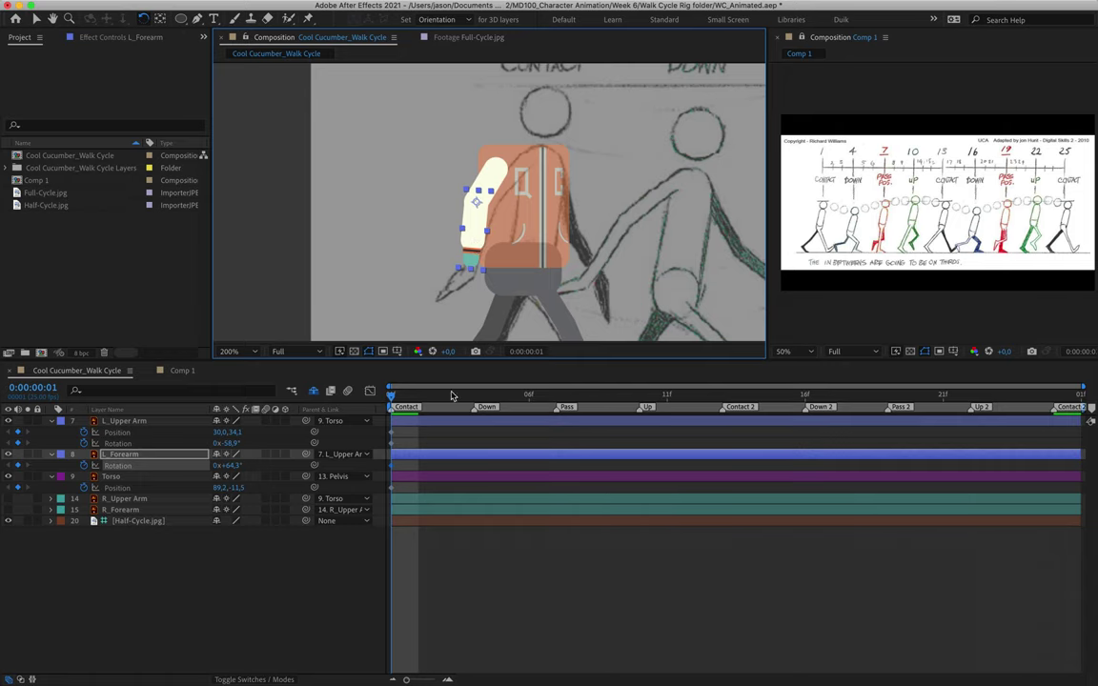
- At Down, 0:00:00:04, move L_Upper Arm to 22.0, 34.1, rotate it to about -50°, and rotate L_Forearm to about 71.5°
{"action": "left_click_drag", "start_coordinate": [392, 394], "coordinate": [473, 395]}
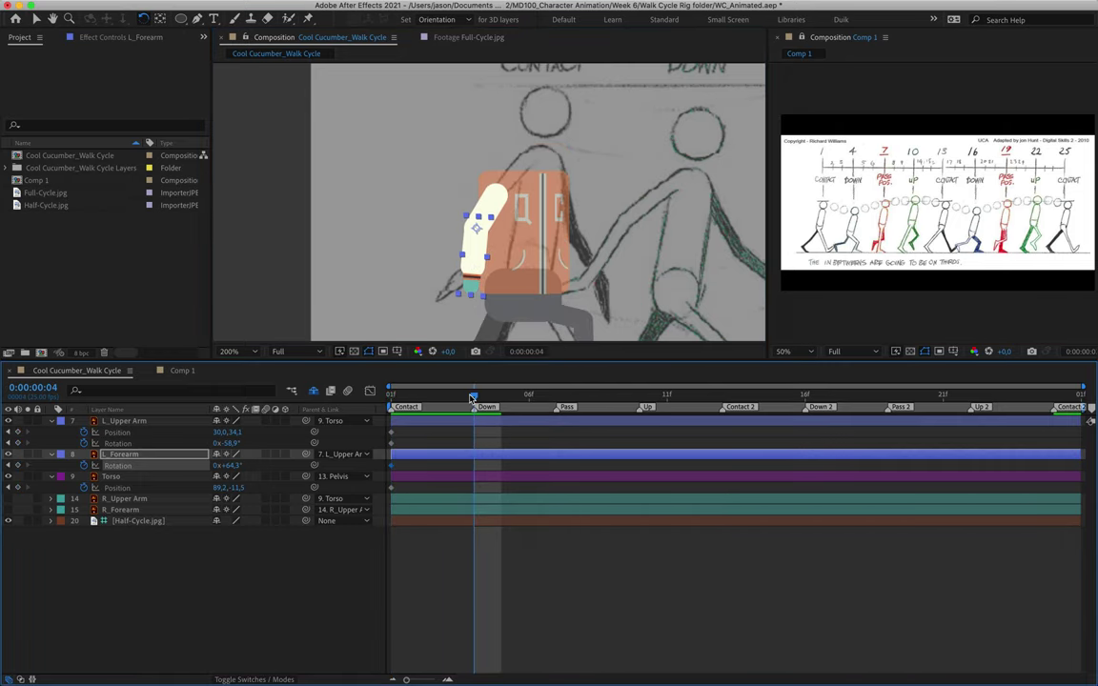
{"action": "left_click", "coordinate": [491, 202]}
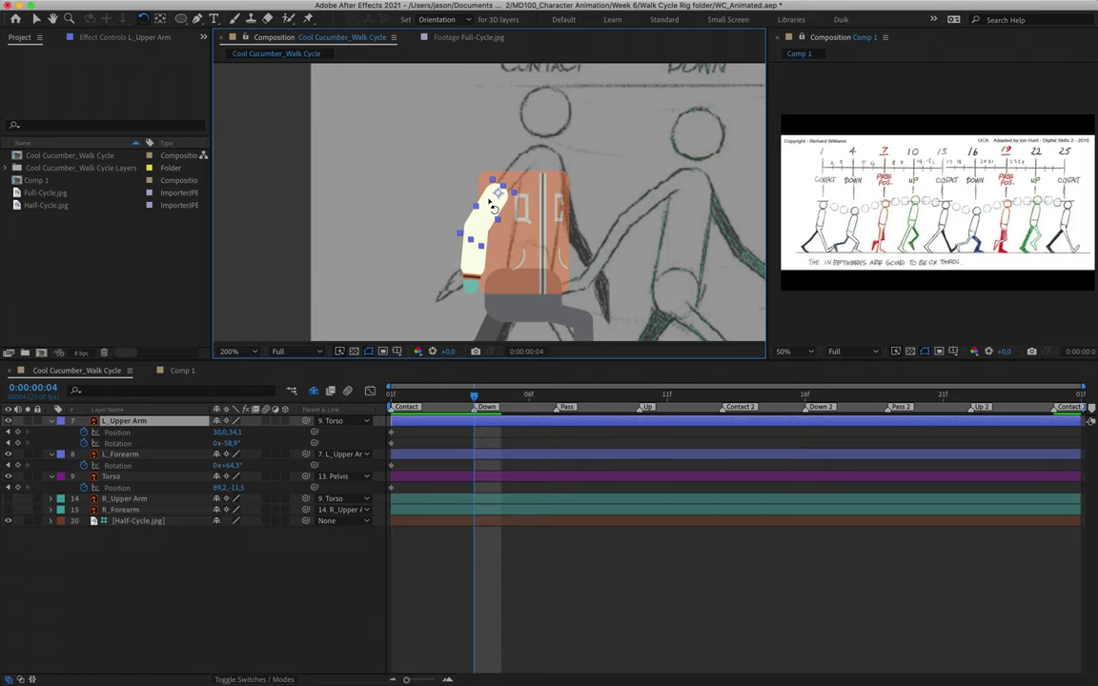
{"action": "key", "text": "Left"}
{"action": "key", "text": "Left"}
{"action": "key", "text": "Left"}
{"action": "key", "text": "Left"}
{"action": "key", "text": "Left"}
{"action": "key", "text": "Left"}
{"action": "key", "text": "Left"}
{"action": "key", "text": "Left"}
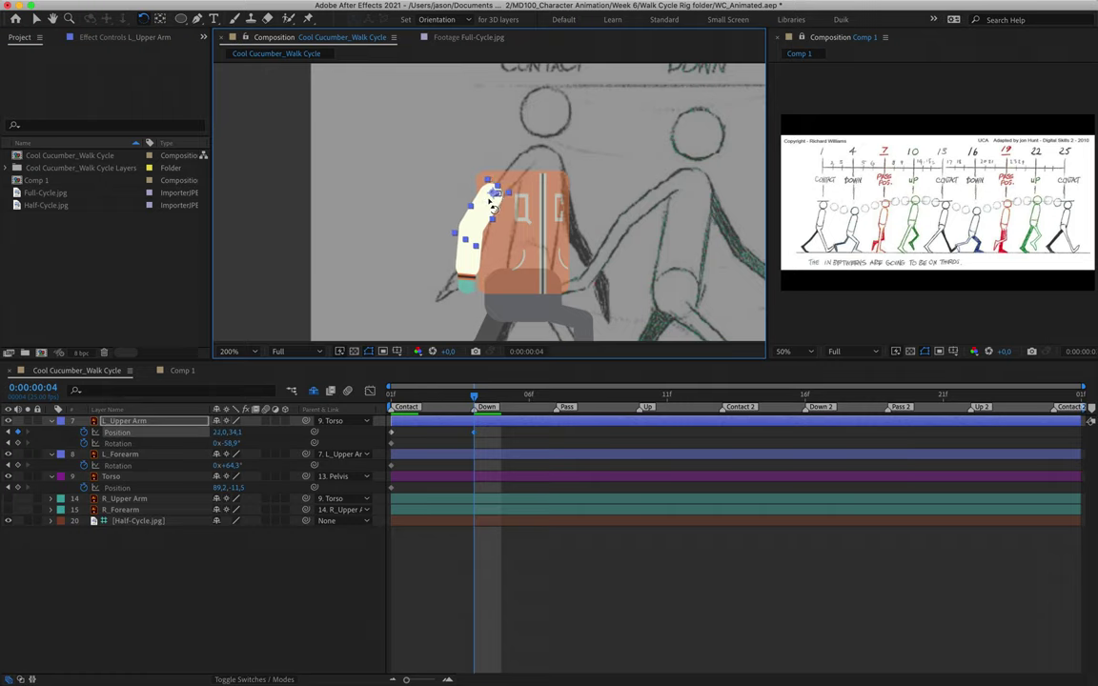
{"action": "left_click_drag", "start_coordinate": [431, 195], "coordinate": [458, 258]}
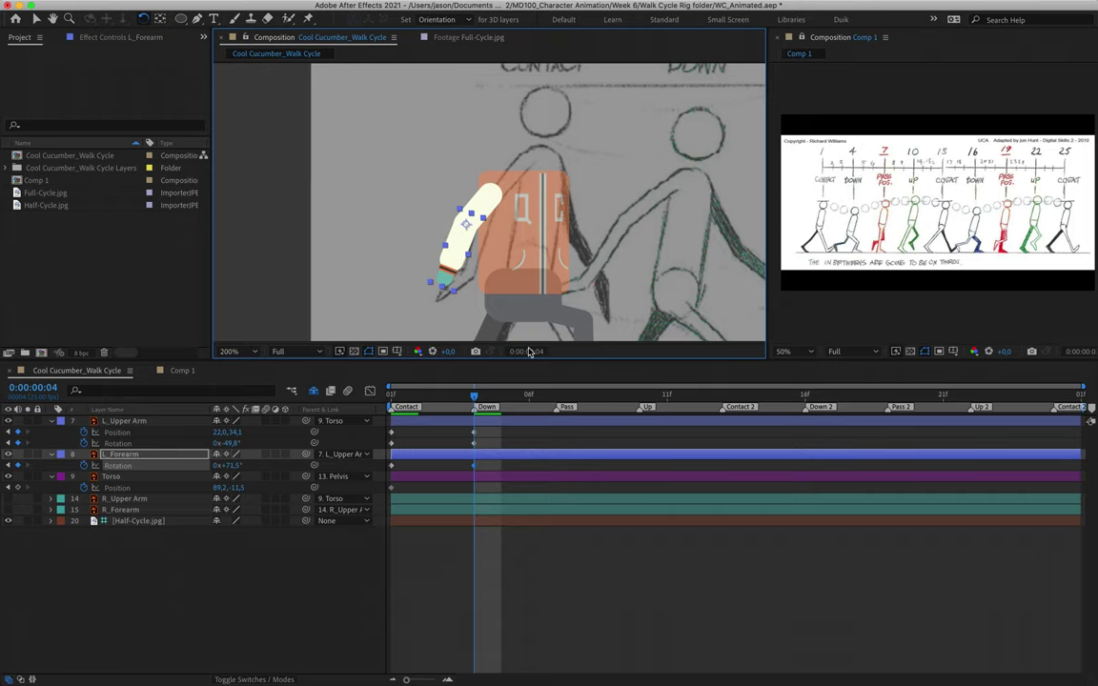
- Go to the Pass marker, 0:00:00:07, and shift the Half-Cycle.jpg reference until its Down figure sits behind the character's torso
{"action": "left_click_drag", "start_coordinate": [476, 397], "coordinate": [558, 407]}
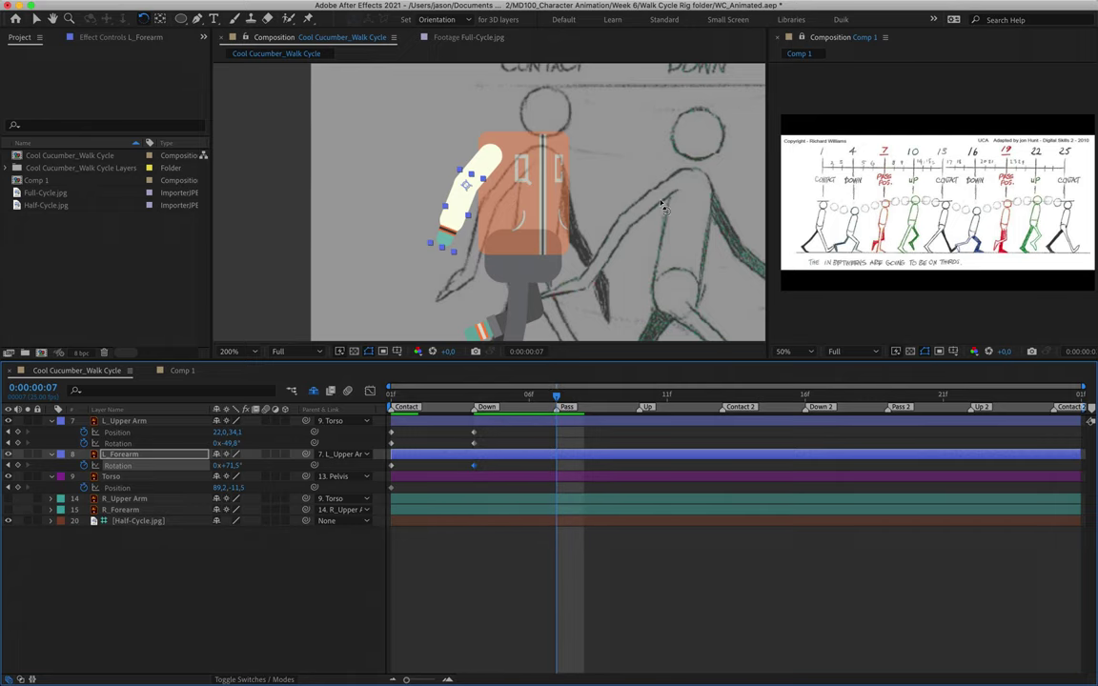
{"action": "left_click", "coordinate": [151, 521]}
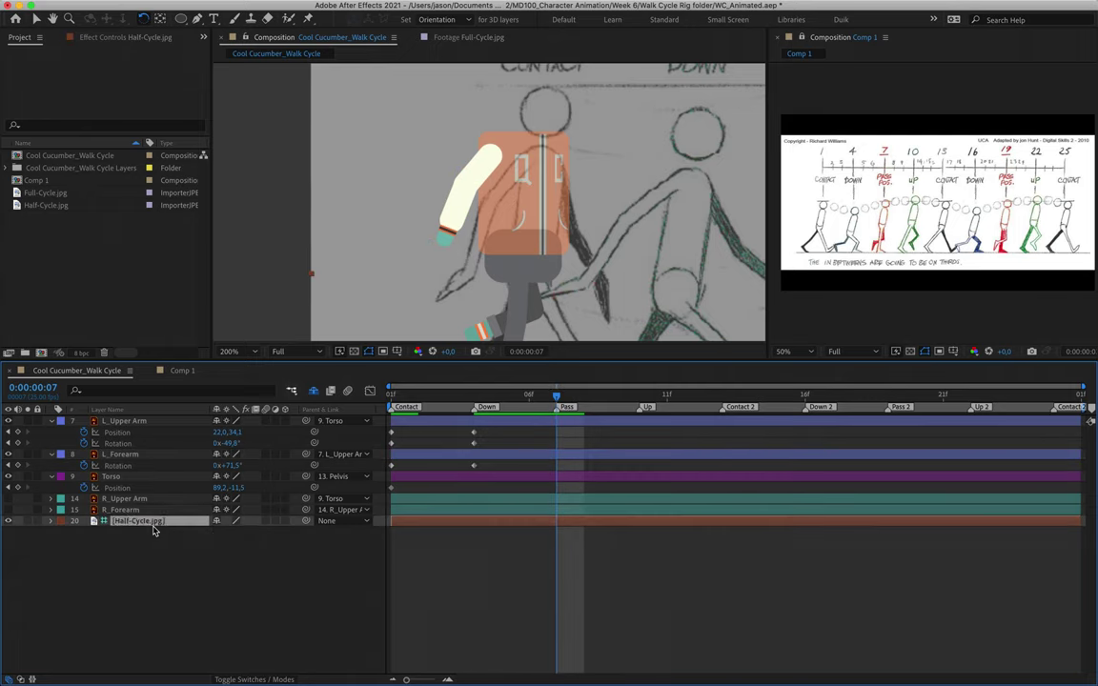
{"action": "key", "text": "Left"}
{"action": "key", "text": "Left"}
{"action": "key", "text": "Left"}
{"action": "key", "text": "Left"}
{"action": "key", "text": "Left"}
{"action": "key", "text": "Left"}
{"action": "key", "text": "Left"}
{"action": "key", "text": "Left"}
{"action": "key", "text": "Left"}
{"action": "key", "text": "Left"}
{"action": "key", "text": "Left"}
{"action": "key", "text": "Left"}
{"action": "key", "text": "Left"}
{"action": "key", "text": "Left"}
{"action": "key", "text": "Left"}
{"action": "key", "text": "Left"}
{"action": "key", "text": "Left"}
{"action": "key", "text": "Left"}
{"action": "key", "text": "Left"}
{"action": "key", "text": "Left"}
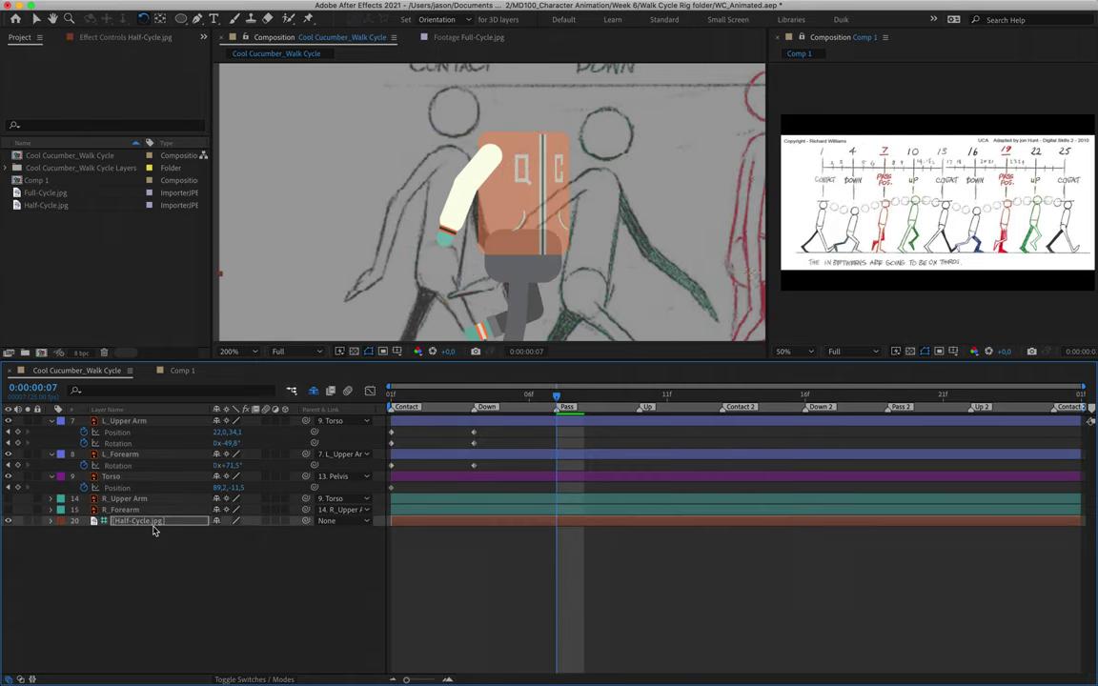
{"action": "key", "text": "Left"}
{"action": "key", "text": "Left"}
{"action": "key", "text": "Left"}
{"action": "key", "text": "Left"}
{"action": "key", "text": "Left"}
{"action": "key", "text": "Left"}
{"action": "key", "text": "Left"}
{"action": "key", "text": "Left"}
{"action": "key", "text": "Left"}
{"action": "key", "text": "Left"}
{"action": "key", "text": "Left"}
{"action": "key", "text": "Left"}
{"action": "key", "text": "Left"}
{"action": "key", "text": "Left"}
{"action": "key", "text": "Left"}
{"action": "key", "text": "Left"}
{"action": "key", "text": "Left"}
{"action": "key", "text": "Left"}
{"action": "key", "text": "Left"}
{"action": "key", "text": "Left"}
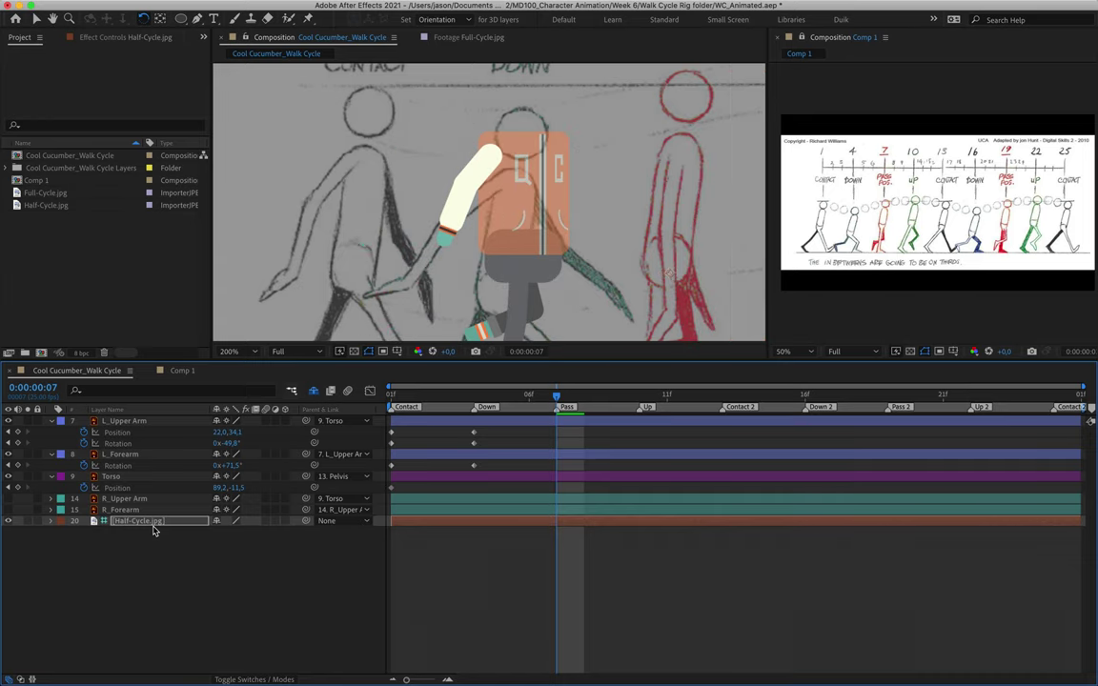
- At Pass, rotate L_Upper Arm to about -47.5° and L_Forearm to about 74°, and add a Position keyframe on L_Upper Arm
{"action": "key", "text": "v"}
{"action": "left_click", "coordinate": [479, 175]}
{"action": "left_click", "coordinate": [133, 423]}
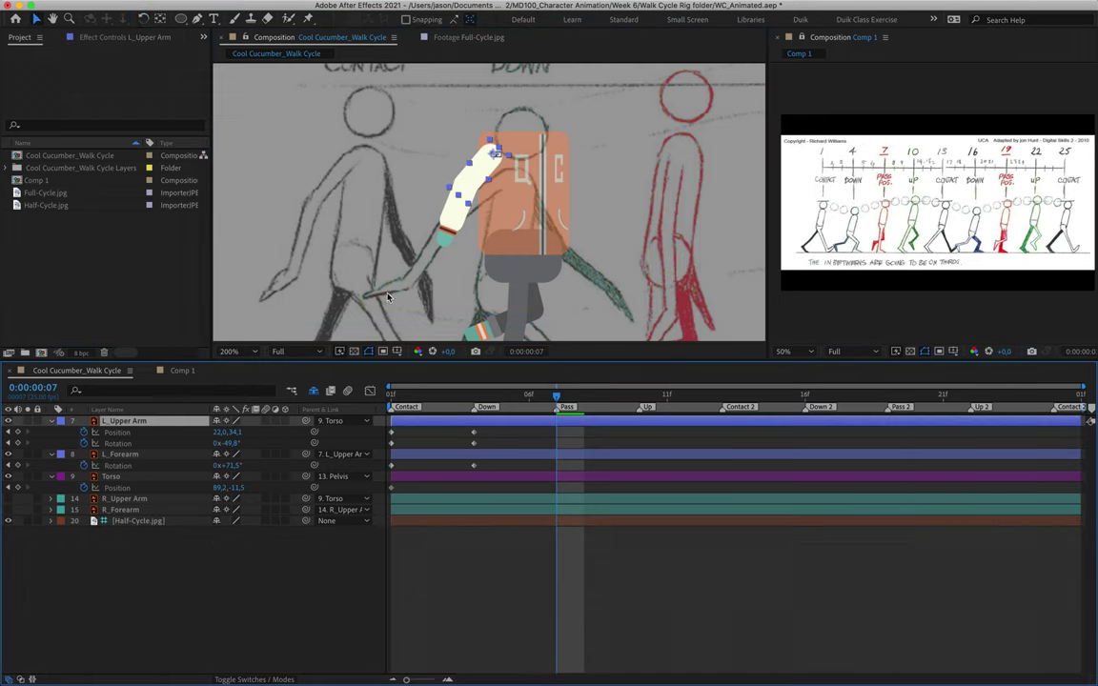
{"action": "key", "text": "w"}
{"action": "mouse_move", "coordinate": [475, 186]}
{"action": "left_mouse_down"}
{"action": "mouse_move", "coordinate": [429, 164]}
{"action": "mouse_move", "coordinate": [471, 188]}
{"action": "left_mouse_up"}
{"action": "left_click_drag", "start_coordinate": [442, 225], "coordinate": [449, 225]}
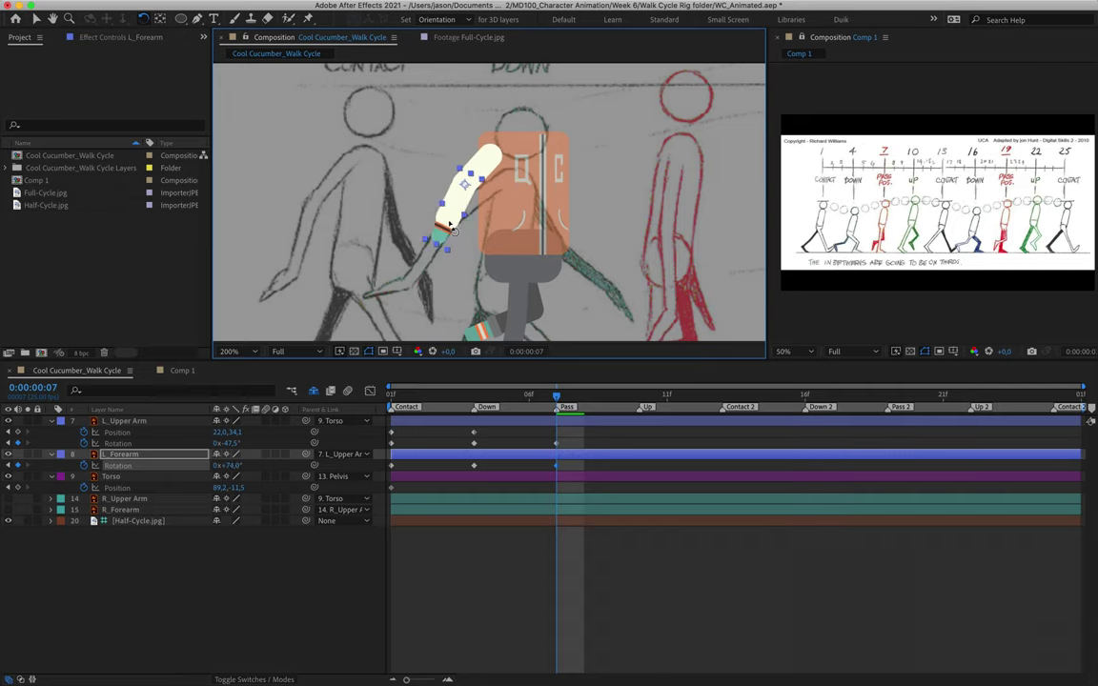
{"action": "mouse_move", "coordinate": [557, 393]}
{"action": "left_mouse_down"}
{"action": "mouse_move", "coordinate": [453, 360]}
{"action": "mouse_move", "coordinate": [507, 362]}
{"action": "mouse_move", "coordinate": [483, 407]}
{"action": "mouse_move", "coordinate": [520, 399]}
{"action": "mouse_move", "coordinate": [473, 393]}
{"action": "mouse_move", "coordinate": [570, 411]}
{"action": "left_mouse_up"}
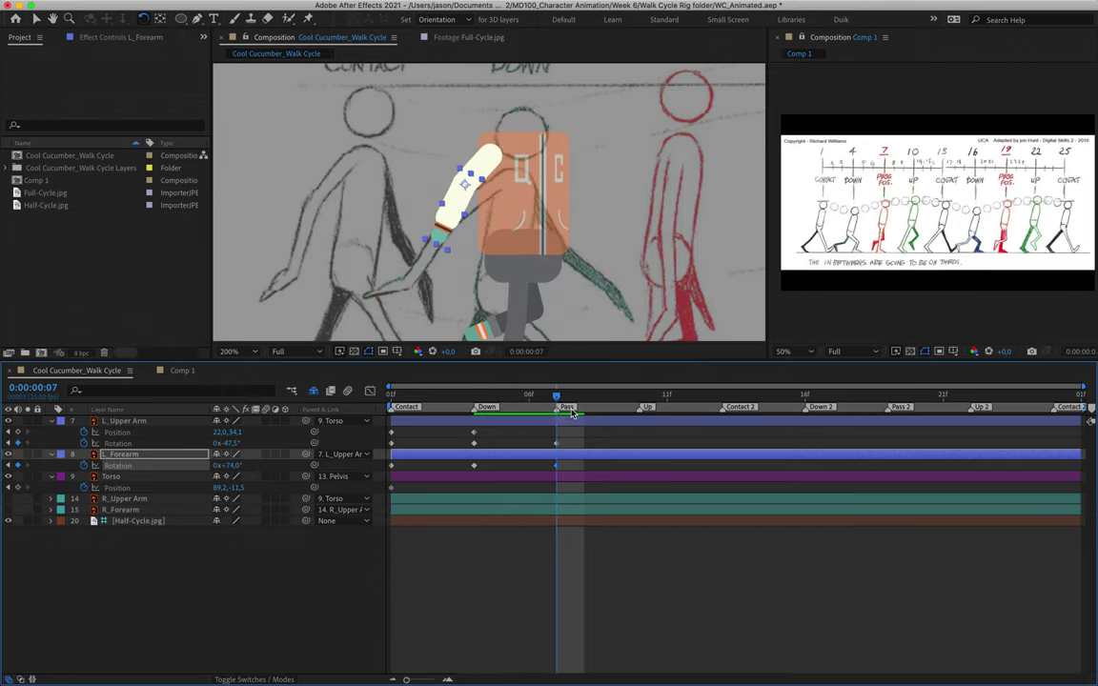
{"action": "left_click", "coordinate": [17, 433]}
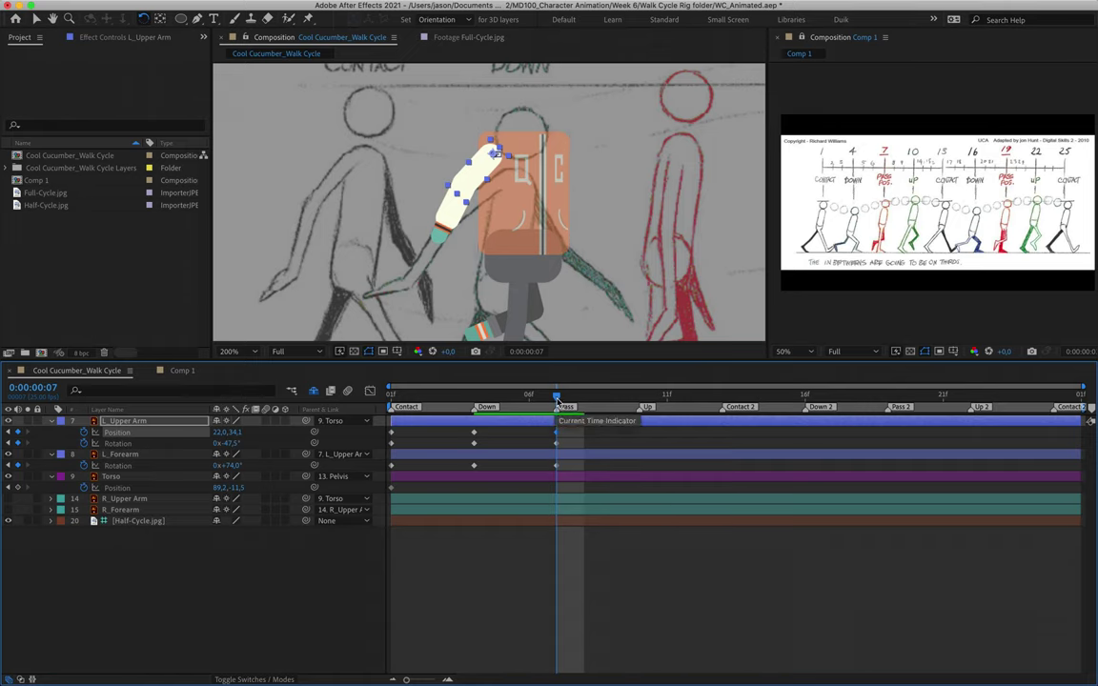
- Try L_Upper Arm at 32.0, 34.1 rotated to about -70° at Up, 0:00:00:10, and delete those keyframes
{"action": "left_click", "coordinate": [611, 398]}
{"action": "left_click_drag", "start_coordinate": [612, 405], "coordinate": [644, 410]}
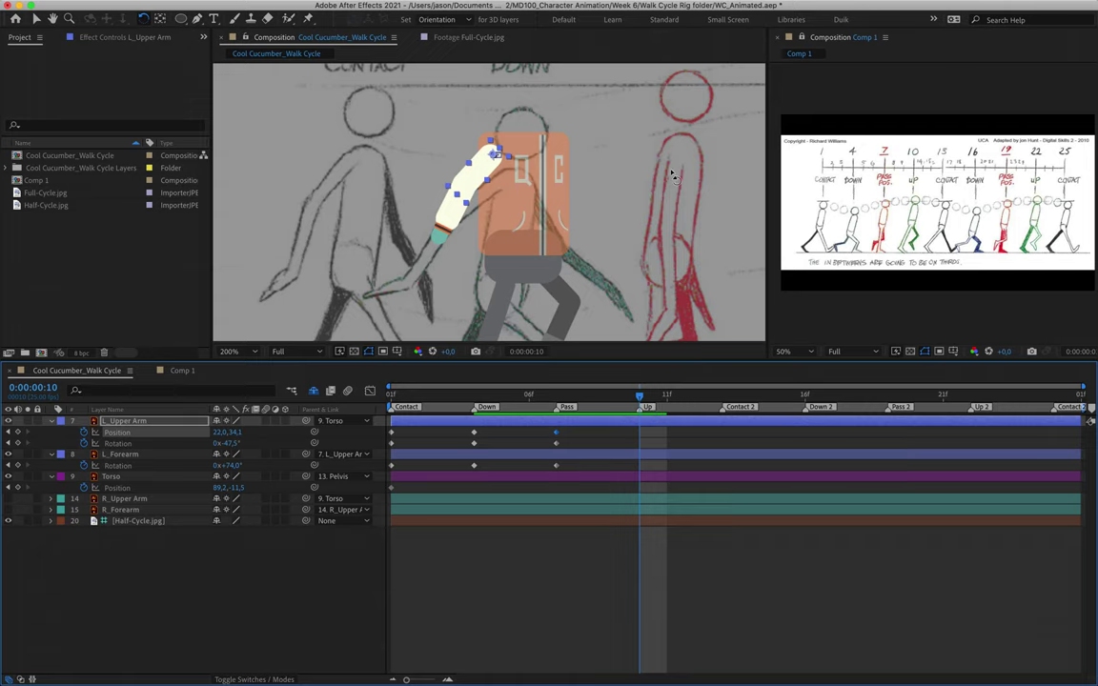
{"action": "key", "text": "shift+Right"}
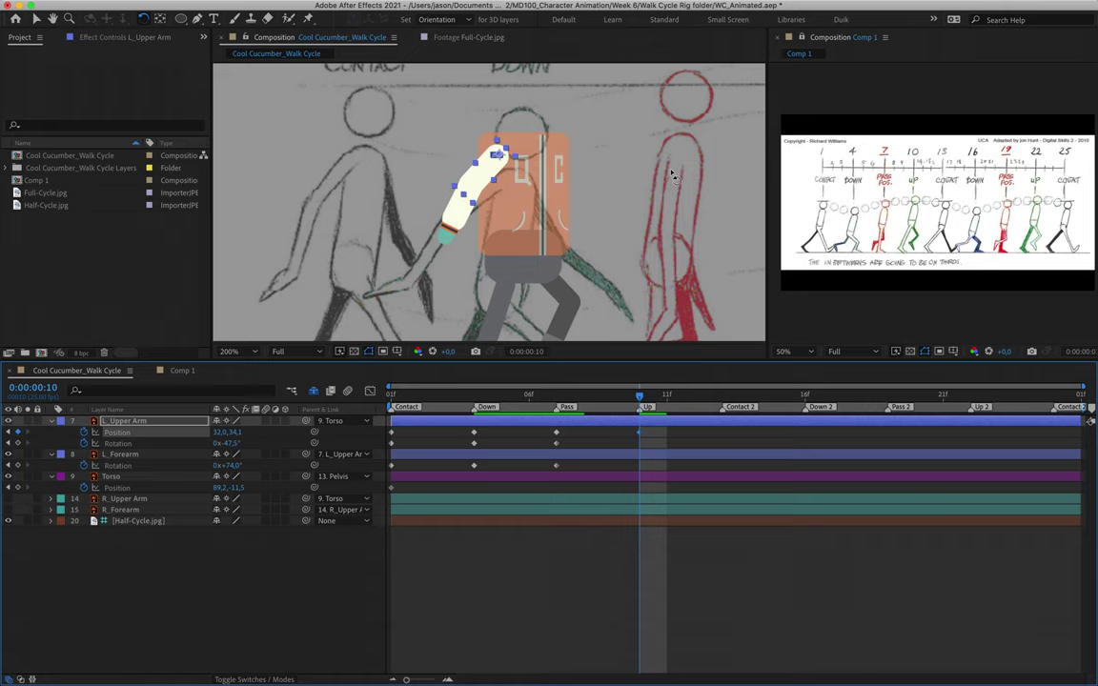
{"action": "left_click_drag", "start_coordinate": [426, 162], "coordinate": [490, 203]}
{"action": "scroll", "coordinate": [491, 205], "scroll_direction": "down", "scroll_amount": 2}
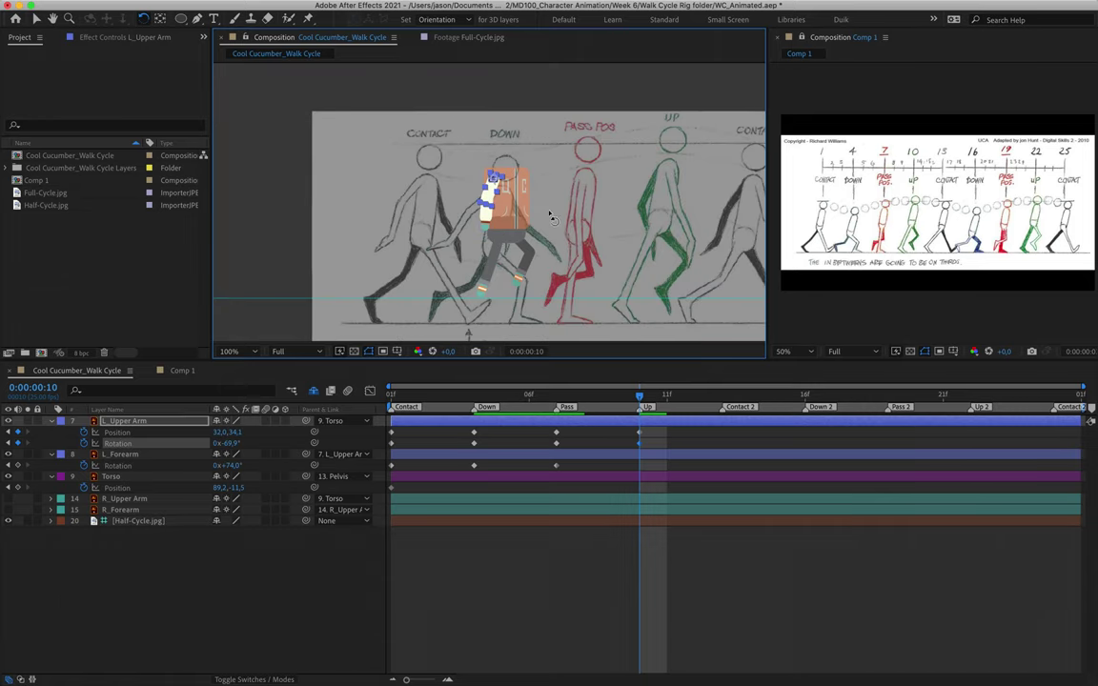
{"action": "left_click", "coordinate": [558, 397]}
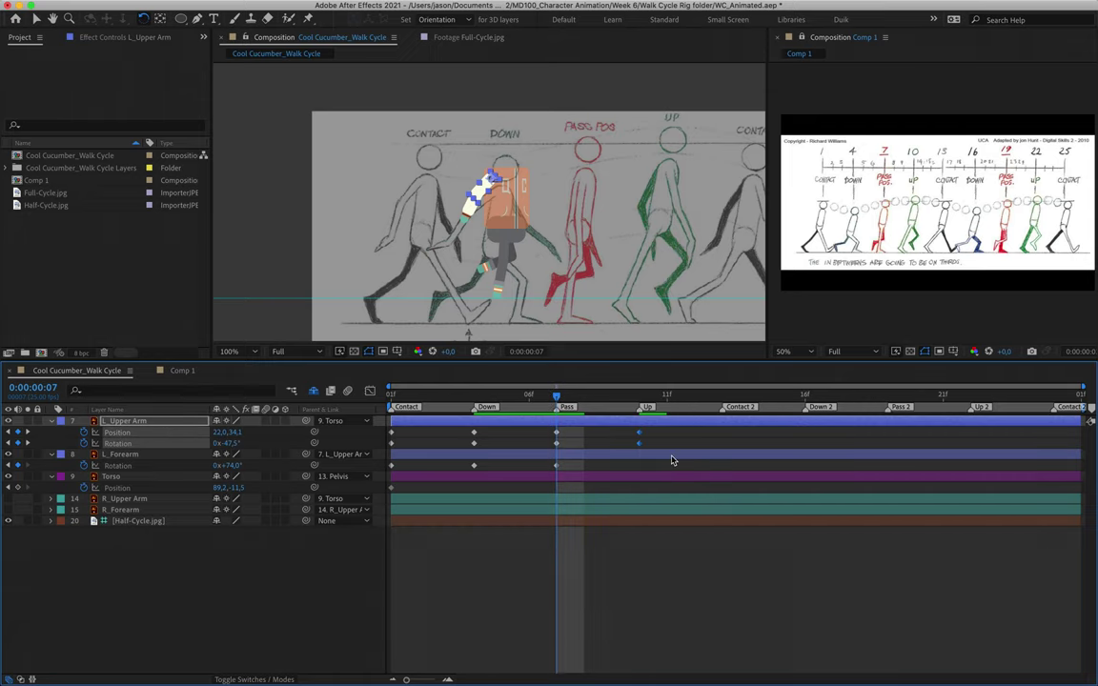
{"action": "key", "text": "Delete"}
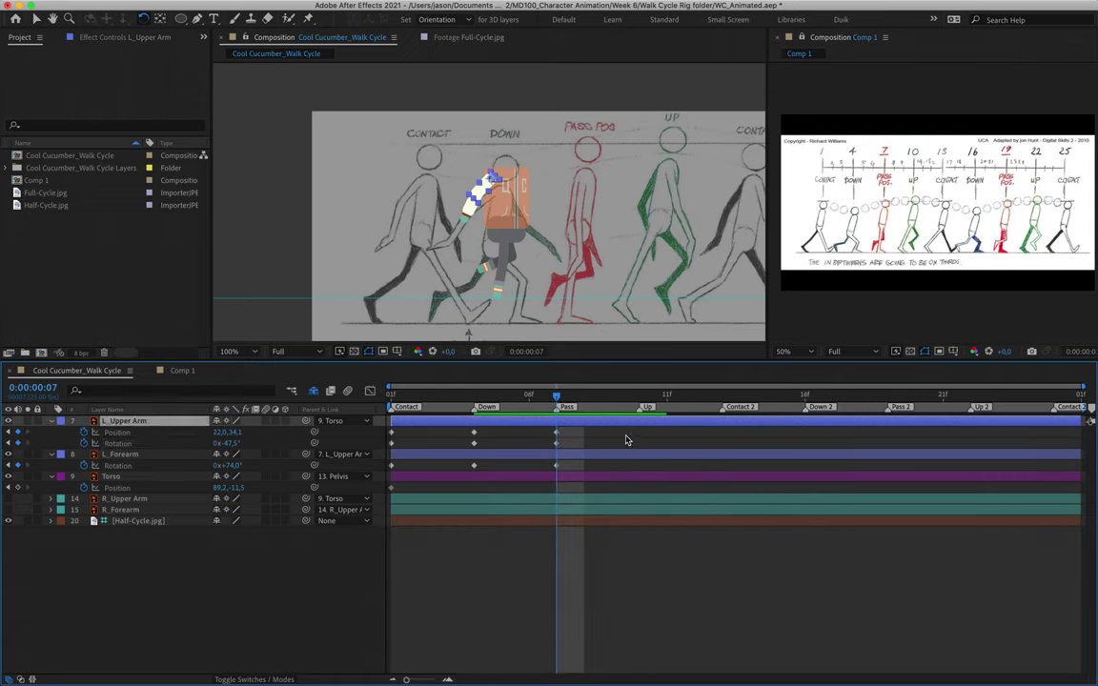
- At Pass, 0:00:00:07, move L_Upper Arm to 34.0, 34.1, rotate it to about -82°, and rotate L_Forearm to about 78.5°
{"action": "mouse_move", "coordinate": [503, 357]}
{"action": "left_mouse_down"}
{"action": "mouse_move", "coordinate": [448, 353]}
{"action": "mouse_move", "coordinate": [511, 358]}
{"action": "left_mouse_up"}
{"action": "key", "text": "period"}
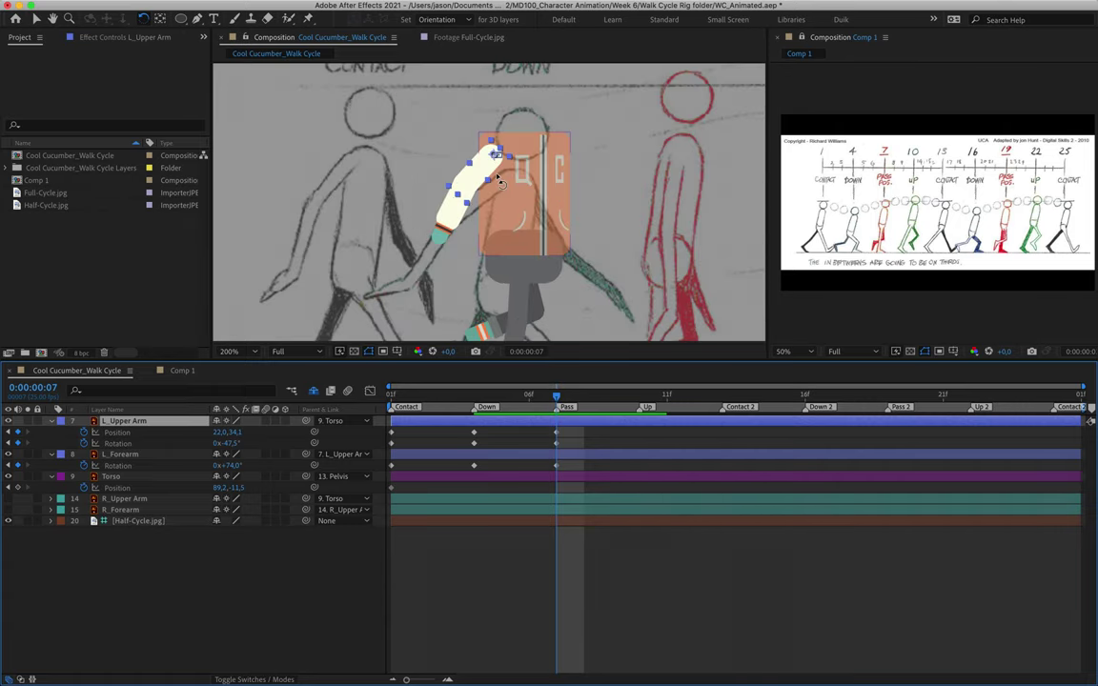
{"action": "key", "text": "v"}
{"action": "mouse_move", "coordinate": [495, 178]}
{"action": "left_mouse_down"}
{"action": "mouse_move", "coordinate": [481, 176]}
{"action": "mouse_move", "coordinate": [495, 174]}
{"action": "mouse_move", "coordinate": [482, 176]}
{"action": "mouse_move", "coordinate": [493, 191]}
{"action": "left_mouse_up"}
{"action": "key", "text": "w"}
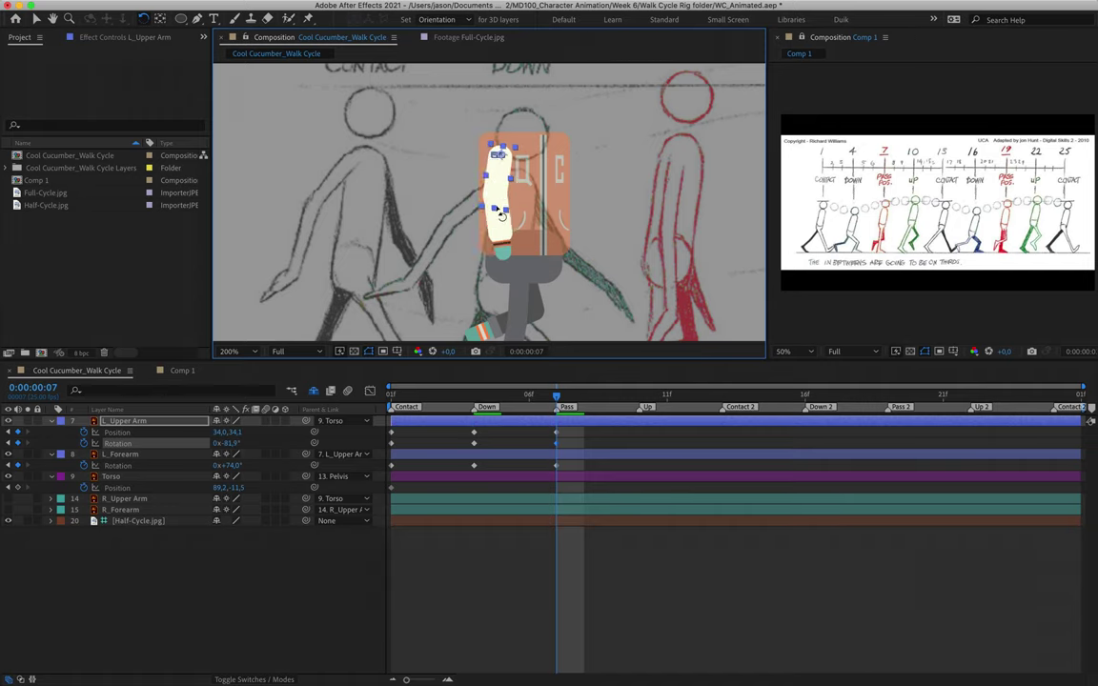
{"action": "left_click_drag", "start_coordinate": [498, 234], "coordinate": [502, 241]}
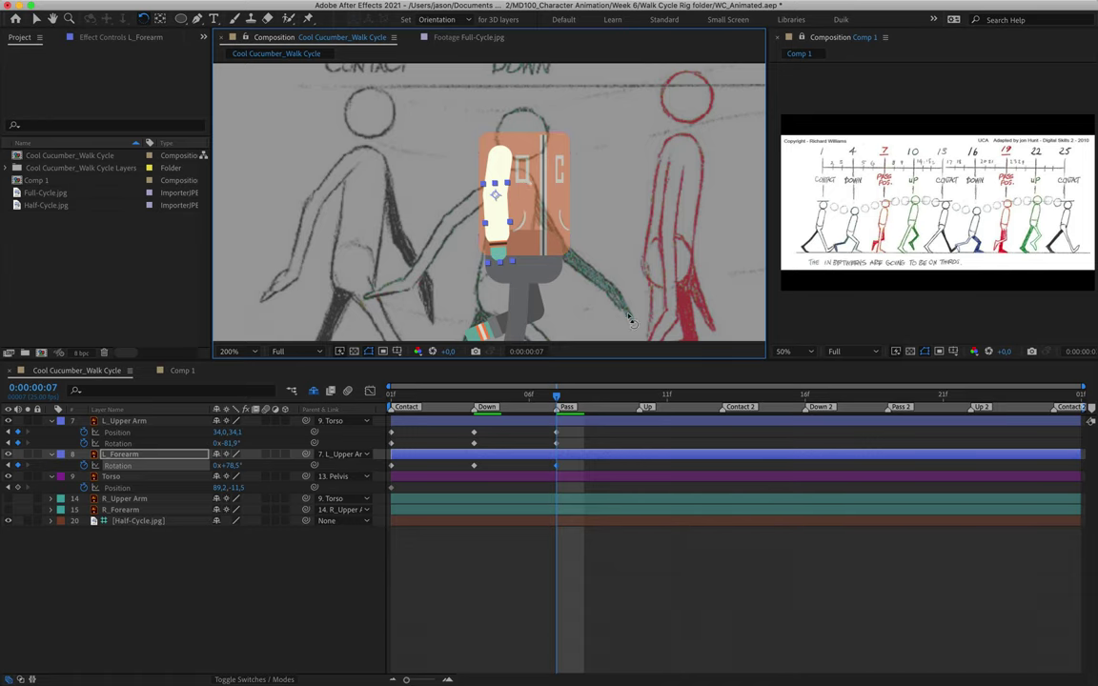
- Shift the Half-Cycle.jpg reference until its green Up figure sits behind the character's torso
{"action": "left_click", "coordinate": [138, 520]}
{"action": "key", "text": "Left"}
{"action": "key", "text": "Left"}
{"action": "key", "text": "Left"}
{"action": "key", "text": "Left"}
{"action": "key", "text": "Left"}
{"action": "key", "text": "Left"}
{"action": "key", "text": "Left"}
{"action": "key", "text": "Left"}
{"action": "key", "text": "Left"}
{"action": "key", "text": "Left"}
{"action": "key", "text": "Left"}
{"action": "key", "text": "Left"}
{"action": "key", "text": "Left"}
{"action": "key", "text": "Left"}
{"action": "key", "text": "Left"}
{"action": "key", "text": "Left"}
{"action": "key", "text": "Left"}
{"action": "key", "text": "Left"}
{"action": "key", "text": "Left"}
{"action": "key", "text": "Left"}
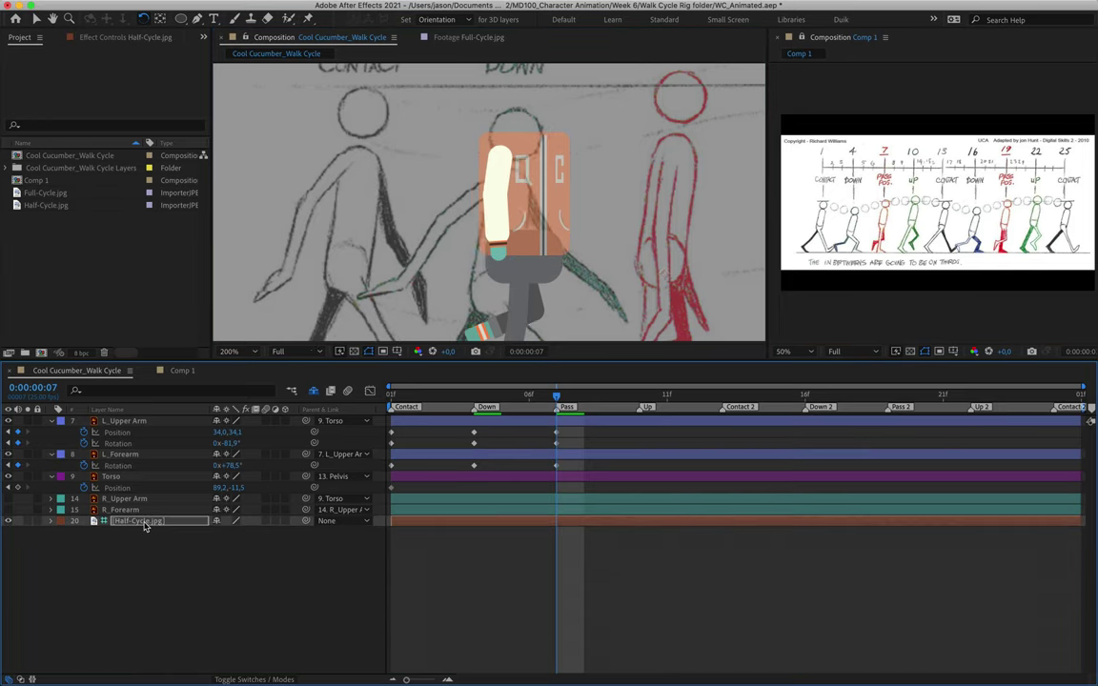
{"action": "key", "text": "Left"}
{"action": "key", "text": "Left"}
{"action": "key", "text": "Left"}
{"action": "key", "text": "Left"}
{"action": "key", "text": "Left"}
{"action": "key", "text": "Left"}
{"action": "key", "text": "Left"}
{"action": "key", "text": "Left"}
{"action": "key", "text": "Left"}
{"action": "key", "text": "Left"}
{"action": "key", "text": "Left"}
{"action": "key", "text": "Left"}
{"action": "key", "text": "Left"}
{"action": "key", "text": "Left"}
{"action": "key", "text": "Left"}
{"action": "key", "text": "Left"}
{"action": "key", "text": "Left"}
{"action": "key", "text": "Left"}
{"action": "key", "text": "Left"}
{"action": "key", "text": "Left"}
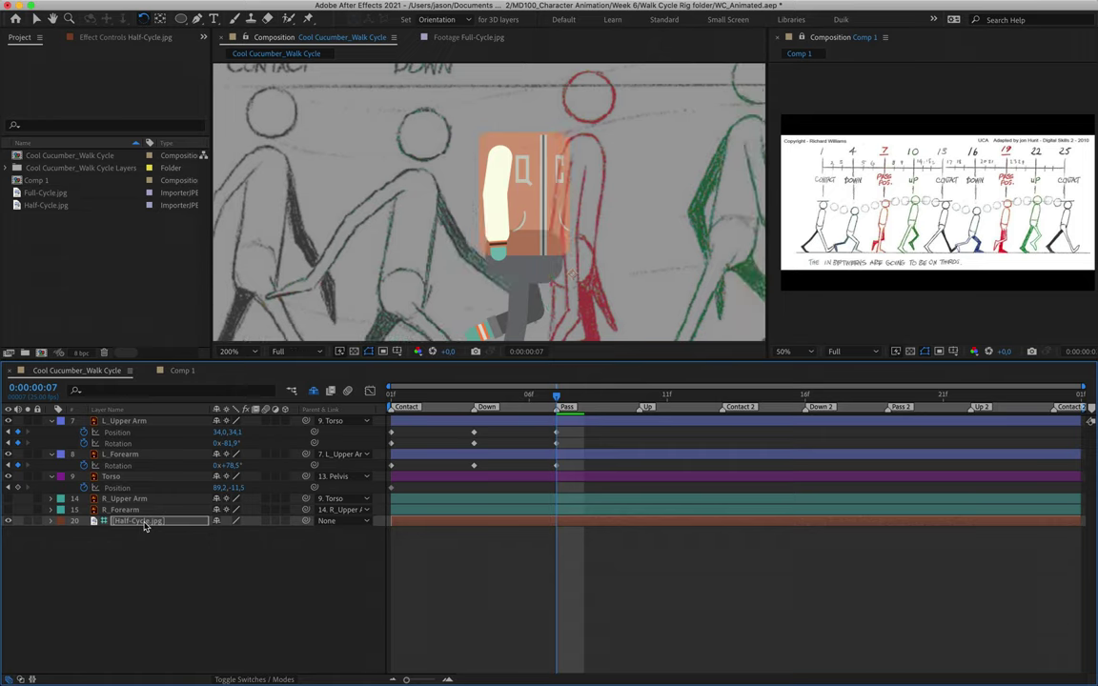
{"action": "key", "text": "Left"}
{"action": "key", "text": "Left"}
{"action": "key", "text": "Left"}
{"action": "key", "text": "Left"}
{"action": "key", "text": "Left"}
{"action": "key", "text": "Left"}
{"action": "key", "text": "Left"}
{"action": "key", "text": "Left"}
{"action": "key", "text": "Left"}
{"action": "key", "text": "Left"}
{"action": "key", "text": "Left"}
{"action": "key", "text": "Left"}
{"action": "key", "text": "Left"}
{"action": "key", "text": "Left"}
{"action": "key", "text": "Left"}
{"action": "key", "text": "Left"}
{"action": "key", "text": "Left"}
{"action": "key", "text": "Left"}
{"action": "key", "text": "Left"}
{"action": "key", "text": "Left"}
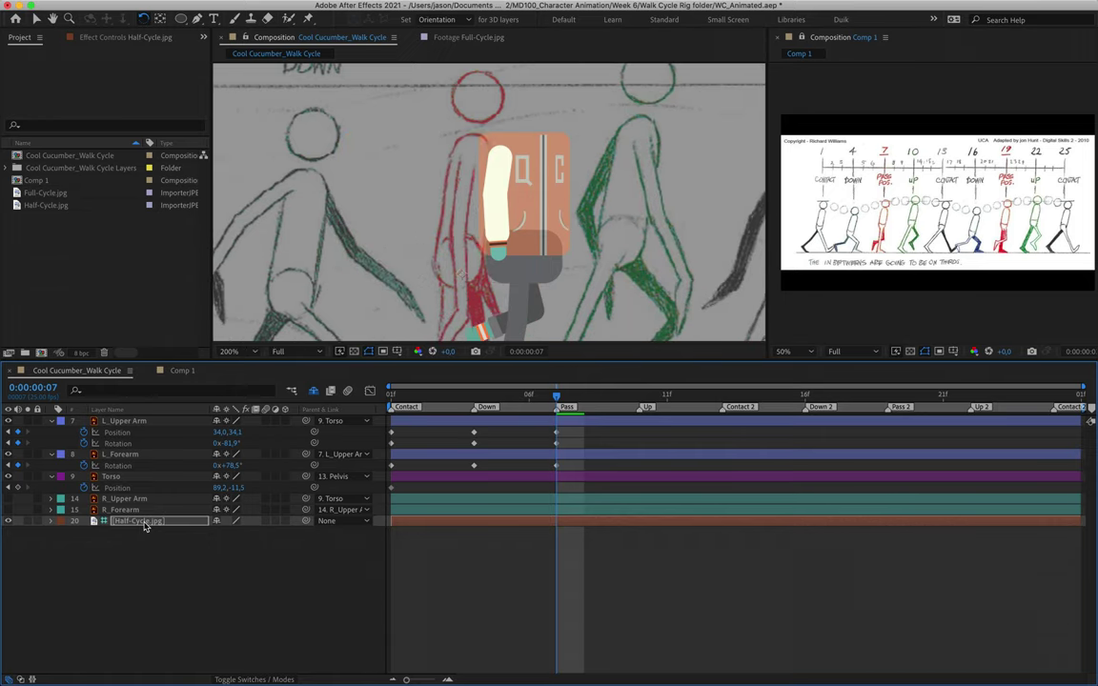
{"action": "key", "text": "Left"}
{"action": "key", "text": "Left"}
{"action": "key", "text": "Left"}
{"action": "key", "text": "Left"}
{"action": "key", "text": "Left"}
{"action": "key", "text": "Left"}
{"action": "key", "text": "Left"}
{"action": "key", "text": "Left"}
{"action": "key", "text": "Left"}
{"action": "key", "text": "Left"}
{"action": "key", "text": "Left"}
{"action": "key", "text": "Left"}
{"action": "key", "text": "Left"}
{"action": "key", "text": "Left"}
{"action": "key", "text": "Left"}
{"action": "key", "text": "Left"}
{"action": "key", "text": "Left"}
{"action": "key", "text": "Left"}
{"action": "key", "text": "Left"}
{"action": "key", "text": "Left"}
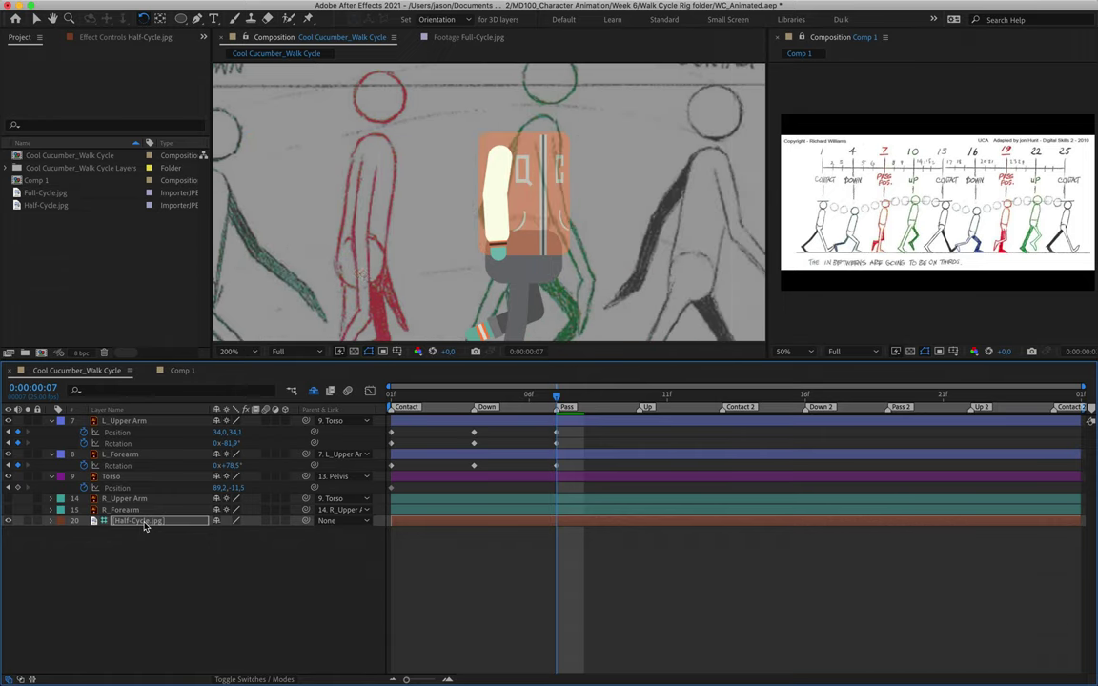
{"action": "key", "text": "Left"}
{"action": "key", "text": "Left"}
{"action": "key", "text": "Left"}
{"action": "key", "text": "Left"}
{"action": "key", "text": "Left"}
{"action": "key", "text": "Left"}
{"action": "key", "text": "Left"}
{"action": "key", "text": "Left"}
{"action": "key", "text": "Left"}
{"action": "key", "text": "Left"}
{"action": "key", "text": "Left"}
{"action": "key", "text": "Left"}
{"action": "key", "text": "Left"}
{"action": "key", "text": "Left"}
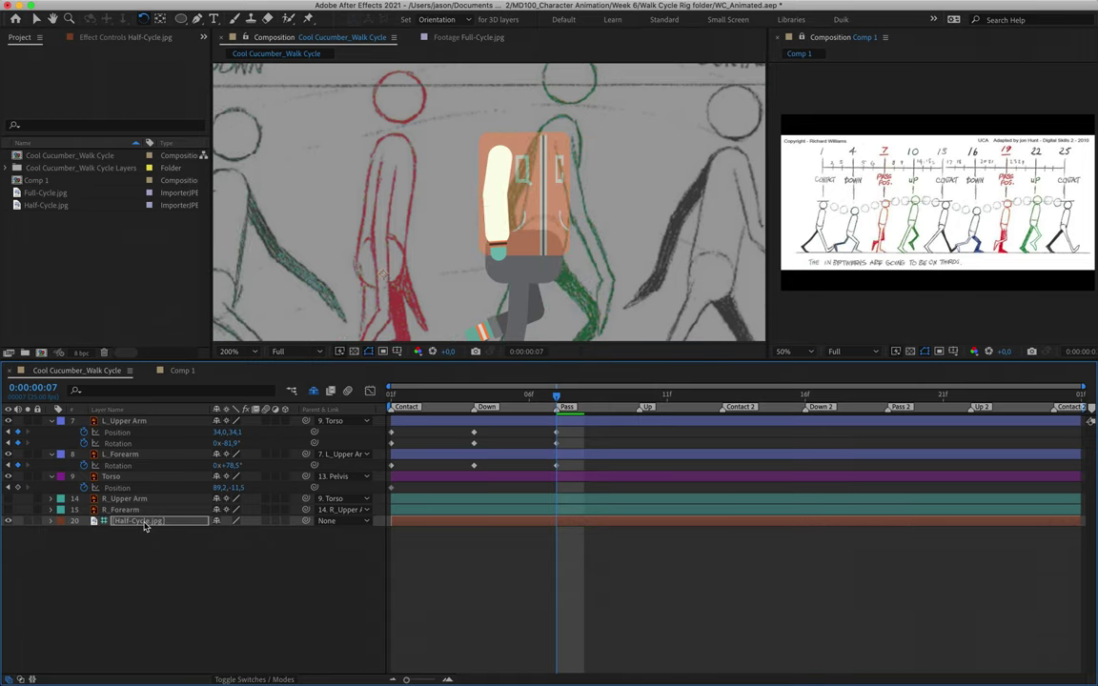
- At Up, 0:00:00:10, move L_Upper Arm to 44.0, 34.1, rotate it to about -98°, and rotate L_Forearm to about 73.5°
{"action": "left_click", "coordinate": [639, 395]}
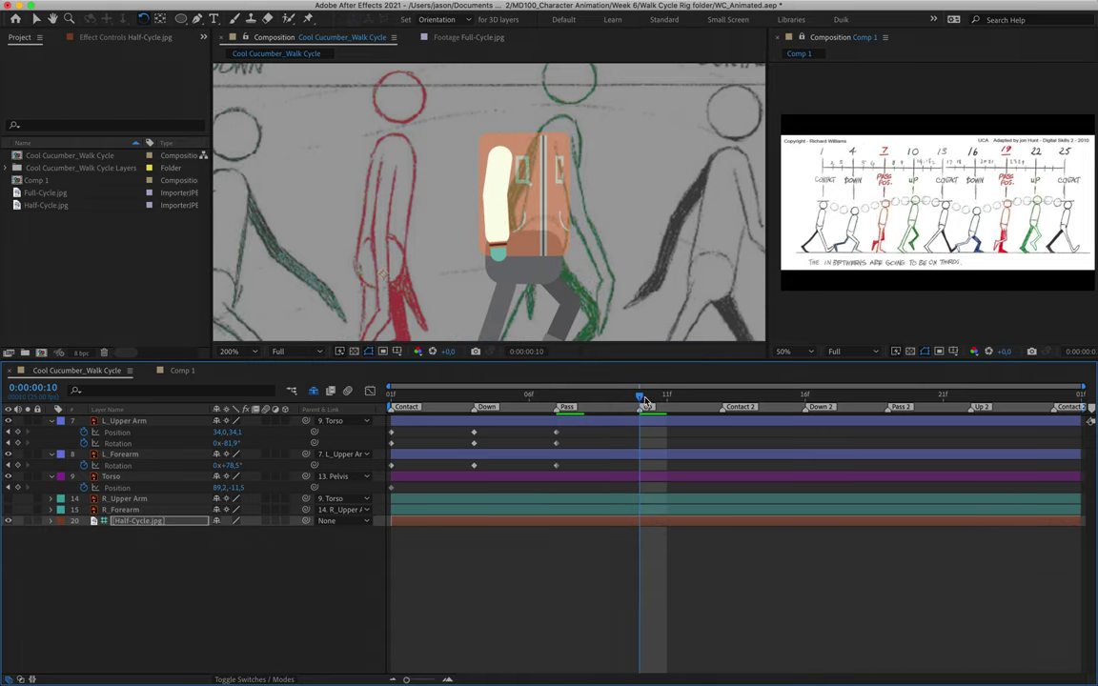
{"action": "left_click", "coordinate": [505, 167]}
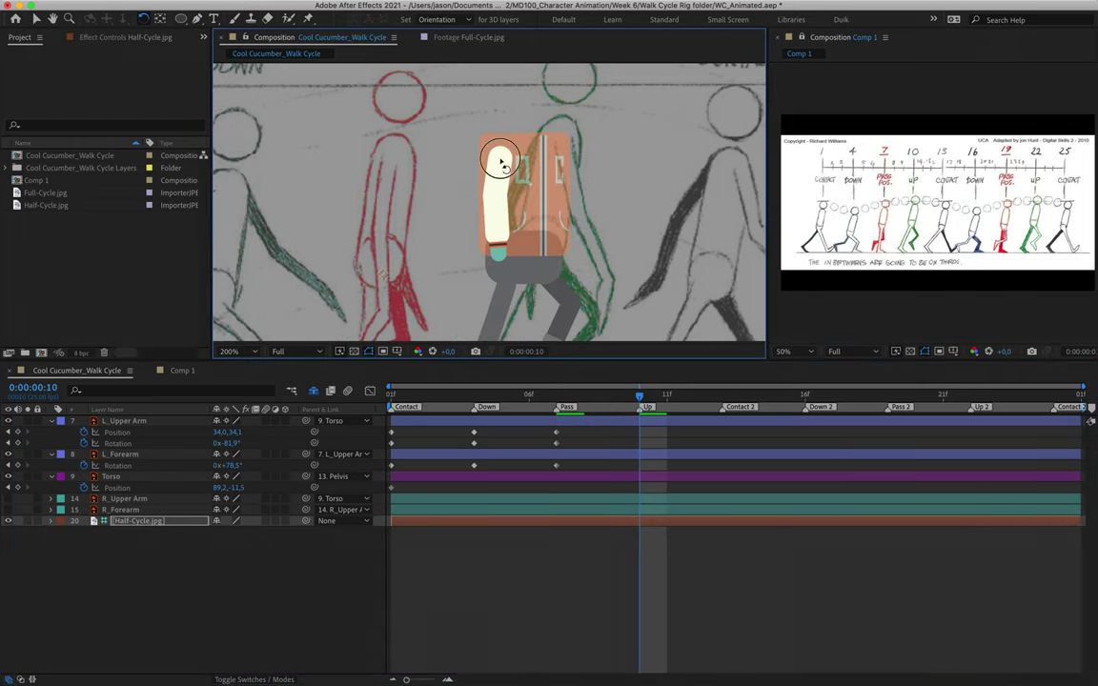
{"action": "left_click", "coordinate": [147, 422]}
{"action": "key", "text": "shift+Right"}
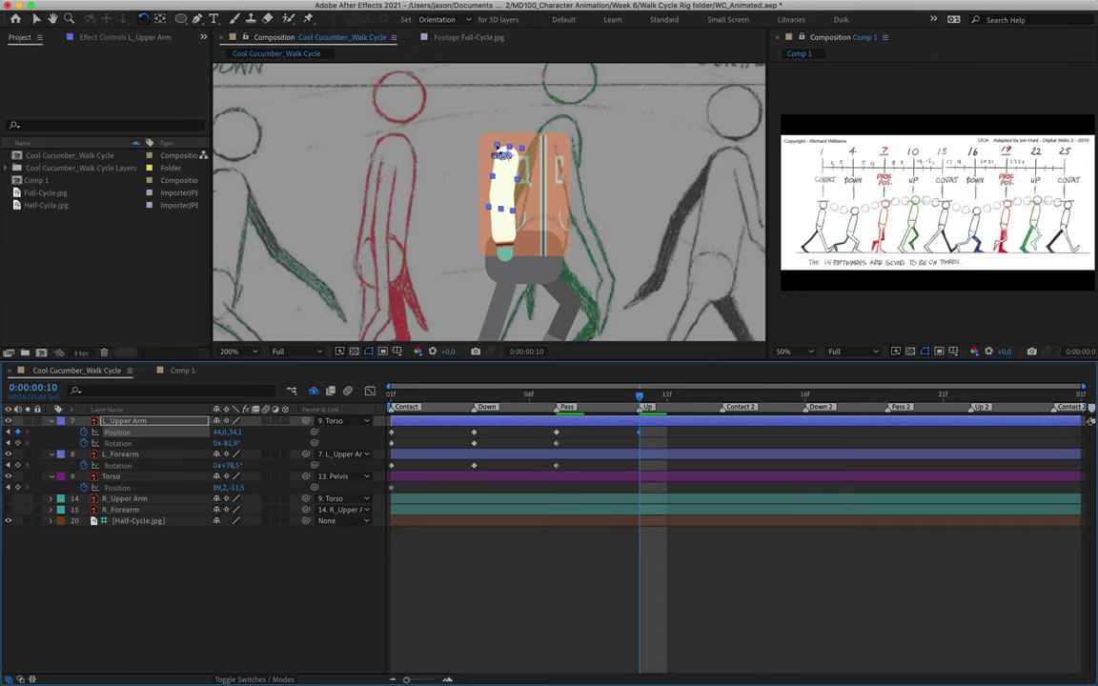
{"action": "left_click_drag", "start_coordinate": [496, 205], "coordinate": [532, 228]}
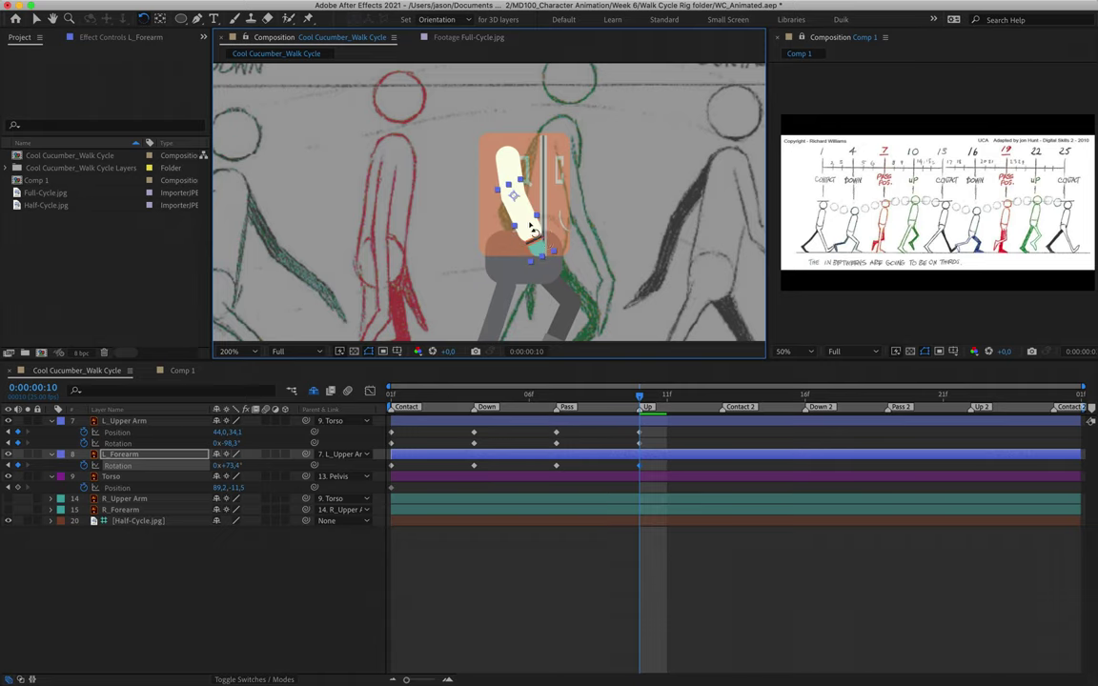
- At Contact 2, 0:00:00:13, move L_Upper Arm to 54.0, 34.1, rotate it to about -111.5°, rotate L_Forearm to about 52.5°, and preview the swing
{"action": "left_click", "coordinate": [721, 396]}
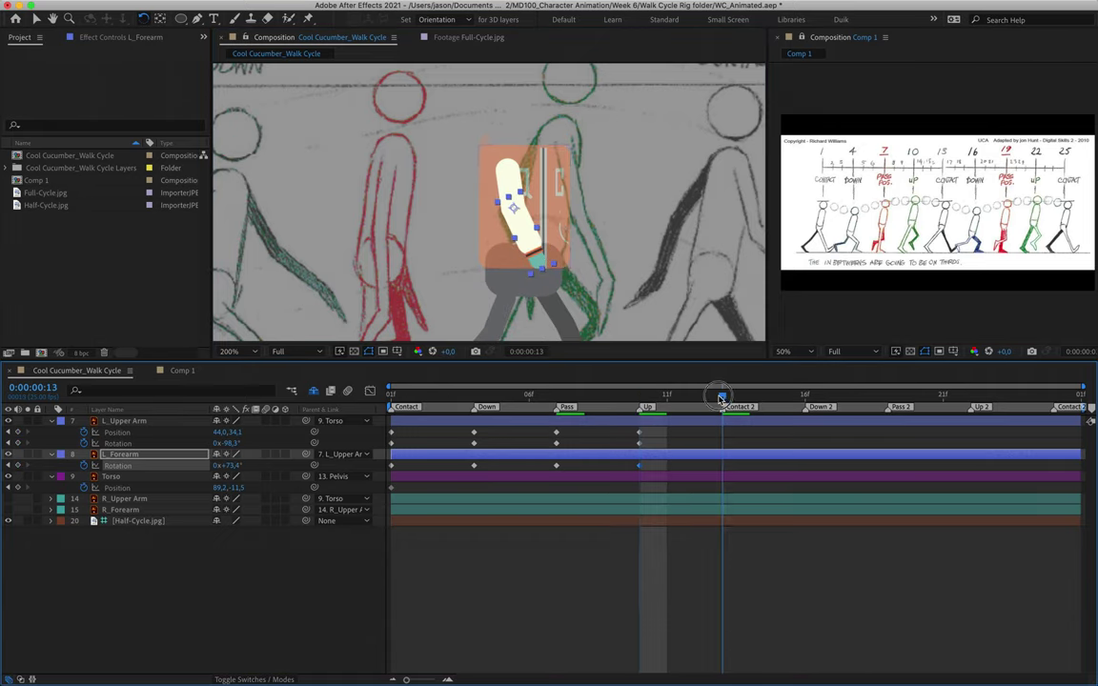
{"action": "left_click", "coordinate": [509, 182]}
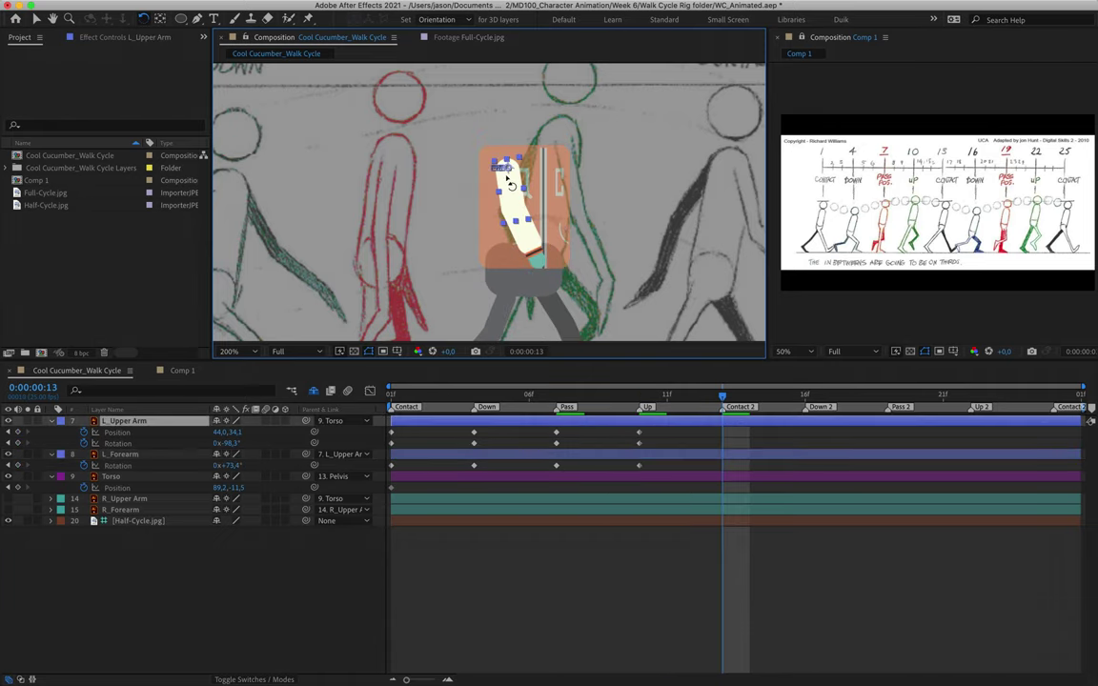
{"action": "key", "text": "shift+Right"}
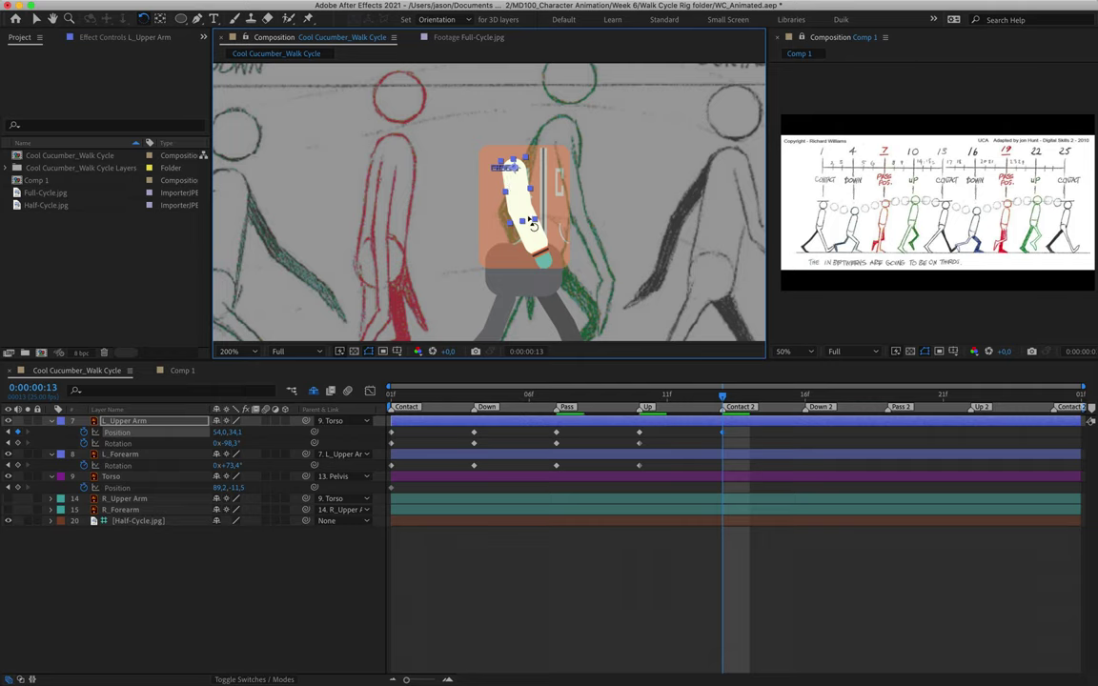
{"action": "left_click_drag", "start_coordinate": [519, 197], "coordinate": [524, 197]}
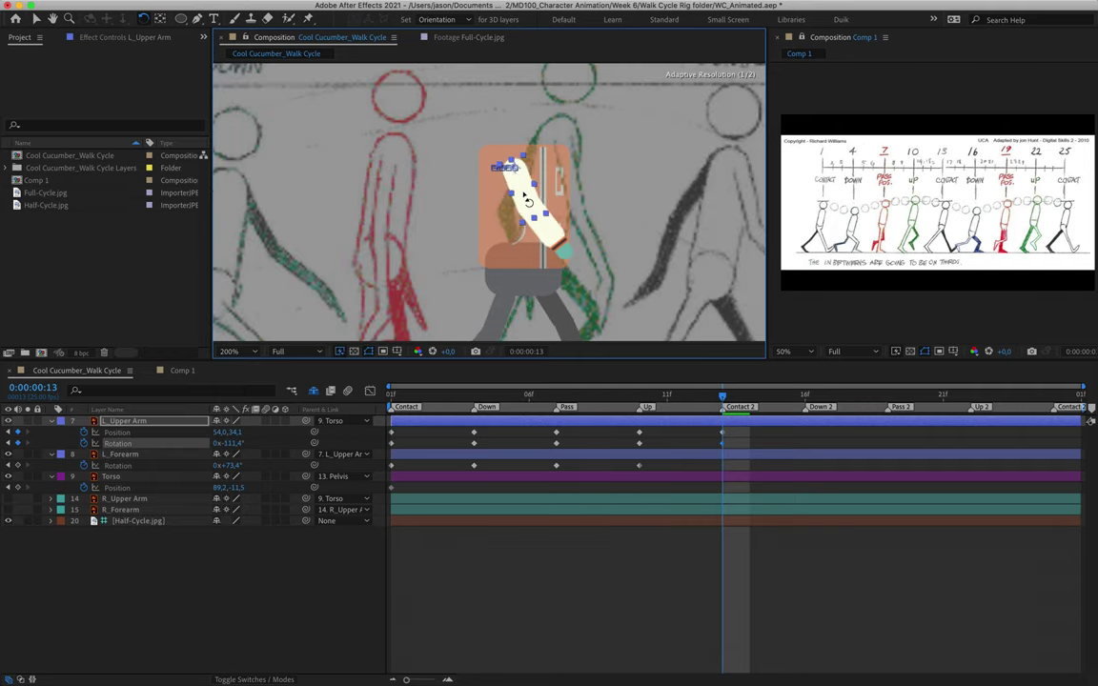
{"action": "left_click", "coordinate": [550, 227]}
{"action": "left_click_drag", "start_coordinate": [562, 240], "coordinate": [570, 232]}
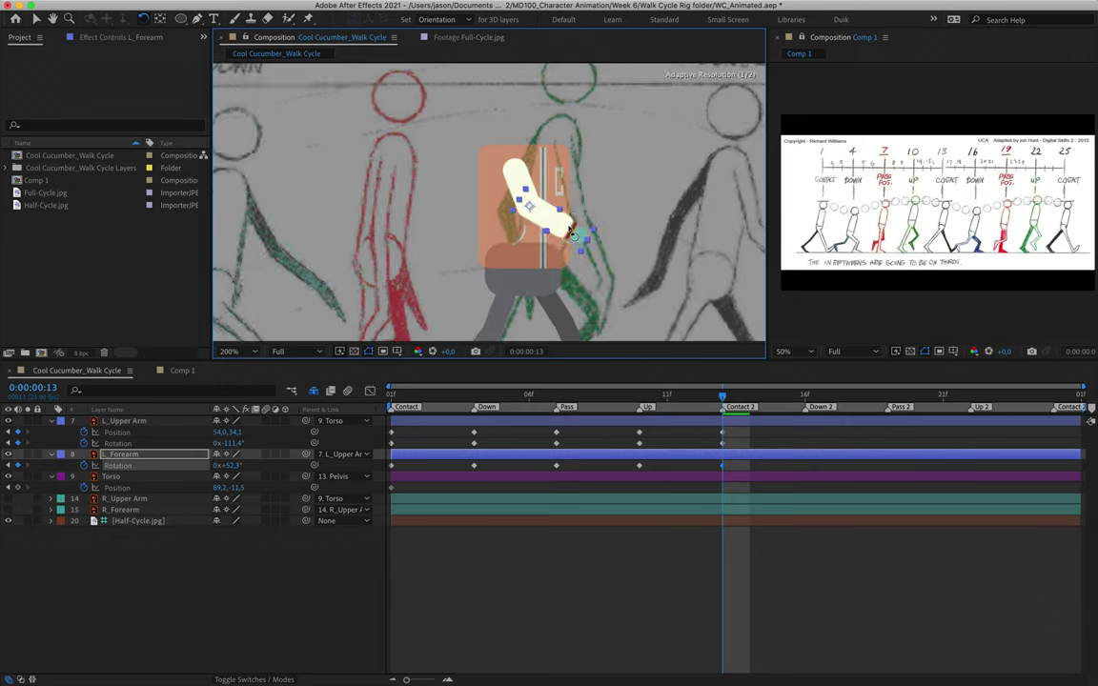
{"action": "key", "text": "comma"}
{"action": "left_click_drag", "start_coordinate": [648, 392], "coordinate": [380, 392]}
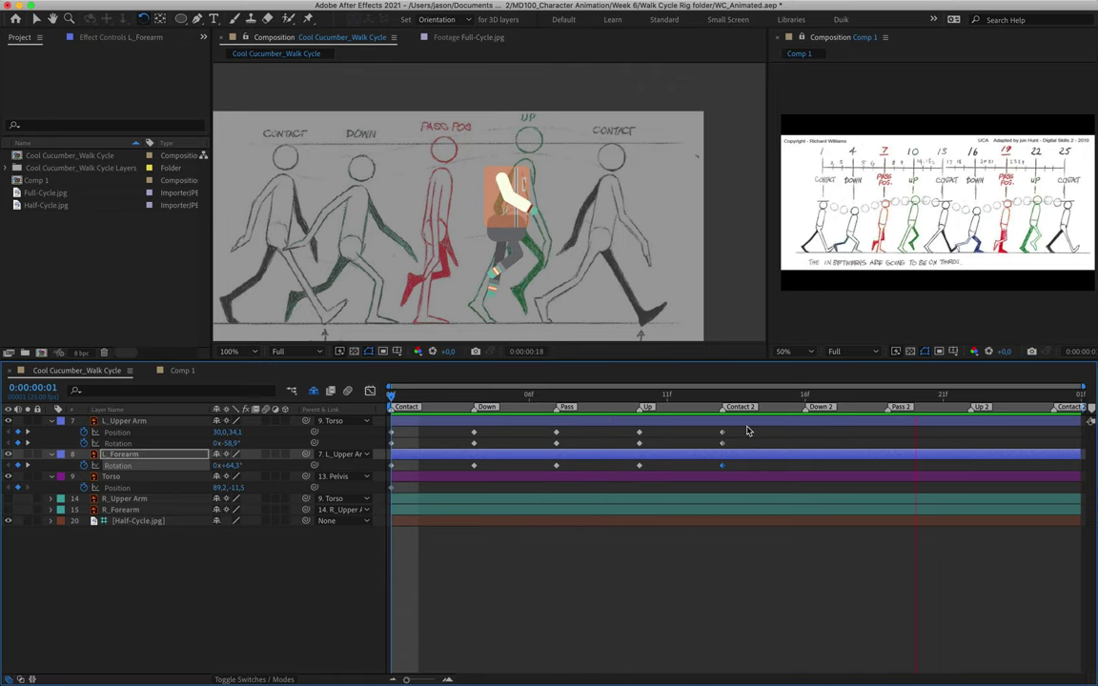
- Copy the Up keyframes of L_Upper Arm's Position and Rotation and L_Forearm's Rotation to Down 2, 0:00:00:16
{"action": "left_click_drag", "start_coordinate": [666, 393], "coordinate": [796, 401]}
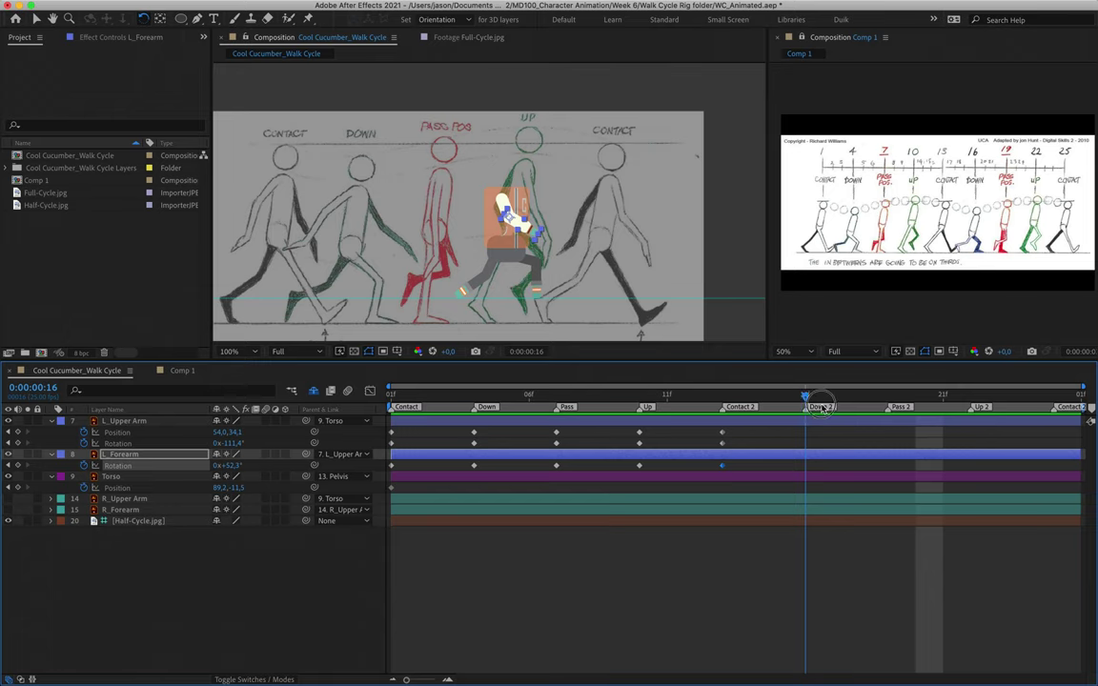
{"action": "left_click_drag", "start_coordinate": [970, 396], "coordinate": [1000, 414]}
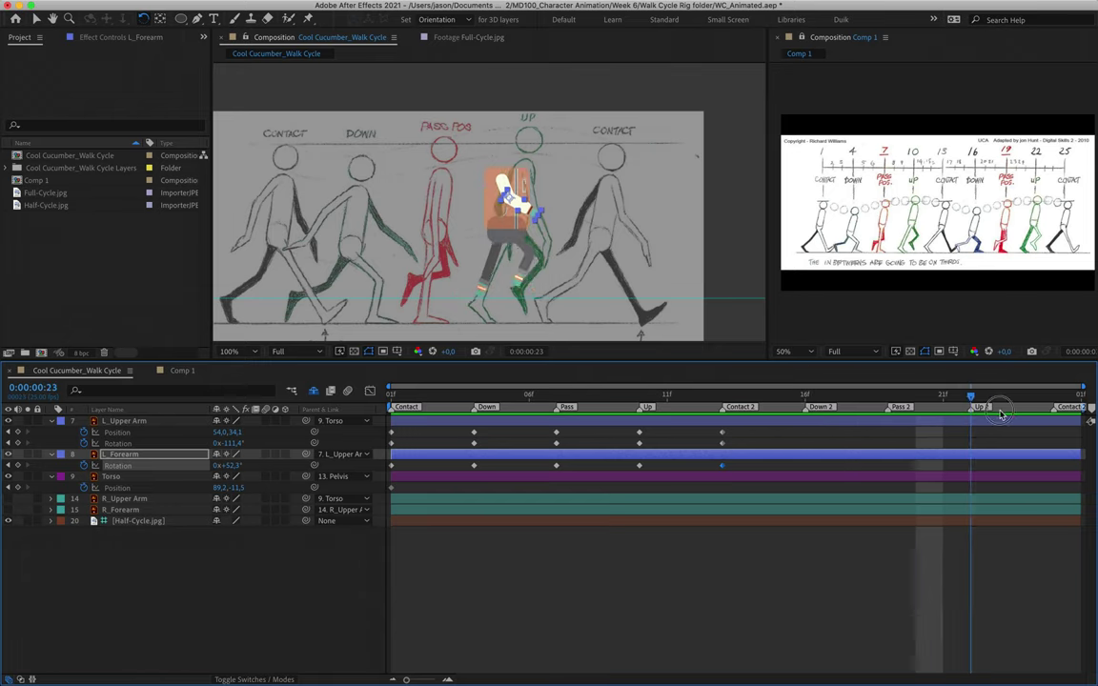
{"action": "left_click", "coordinate": [806, 396]}
{"action": "left_click", "coordinate": [647, 436]}
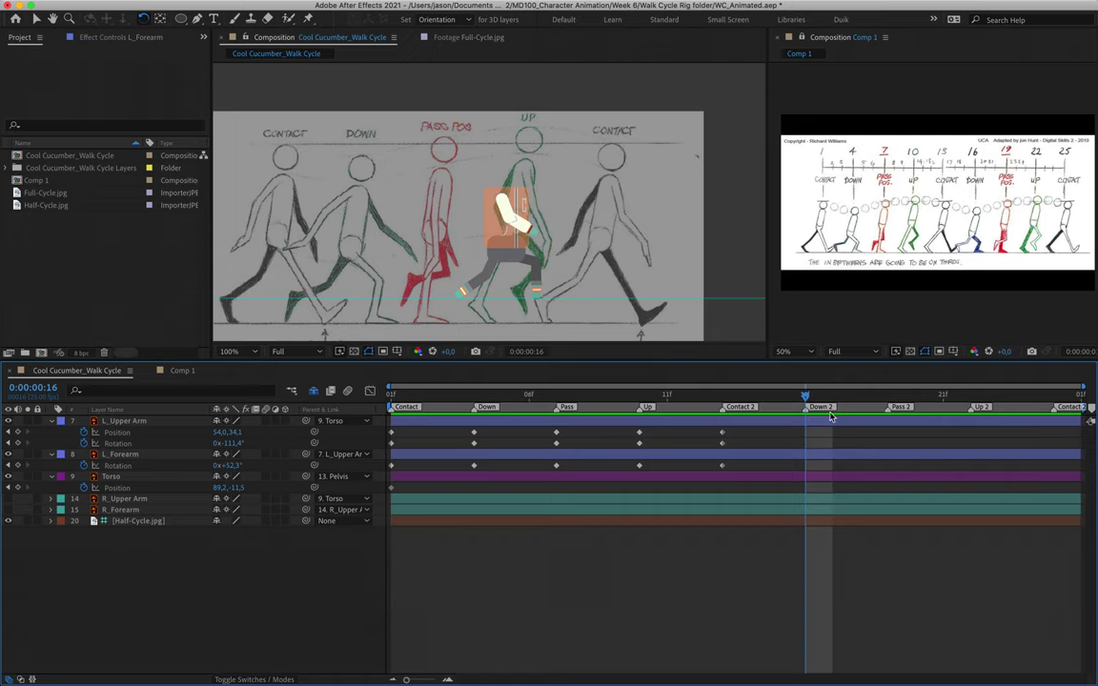
{"action": "left_click_drag", "start_coordinate": [634, 449], "coordinate": [643, 424]}
{"action": "key", "text": "ctrl+c"}
{"action": "key", "text": "ctrl+v"}
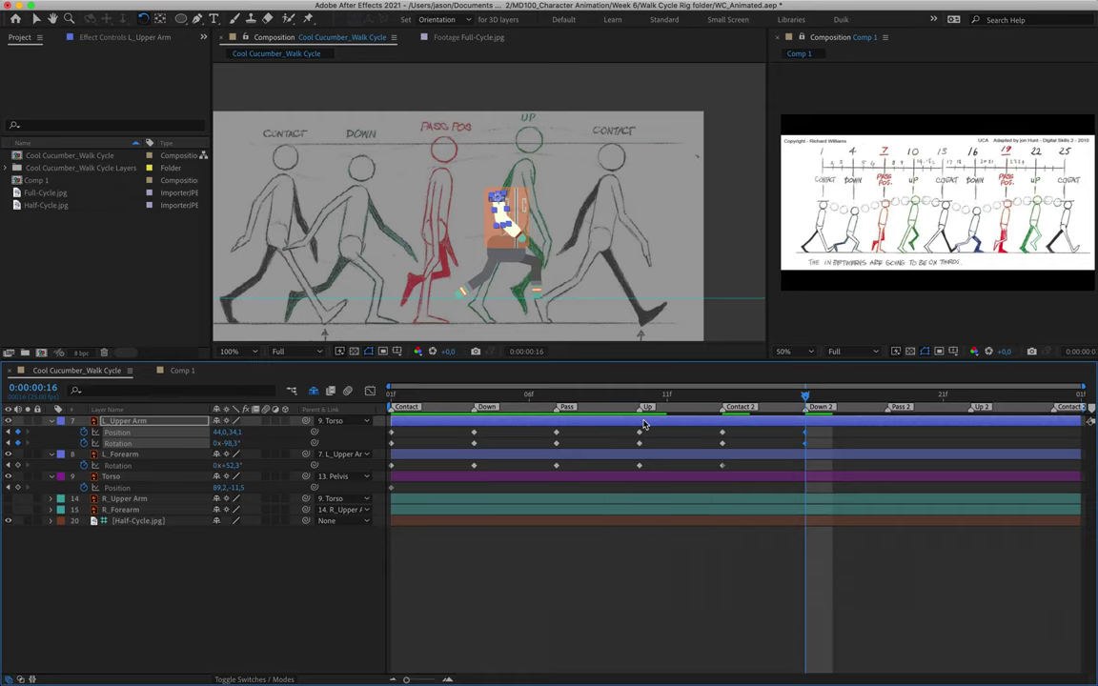
{"action": "left_click", "coordinate": [640, 470]}
{"action": "key", "text": "ctrl+c"}
{"action": "key", "text": "ctrl+v"}
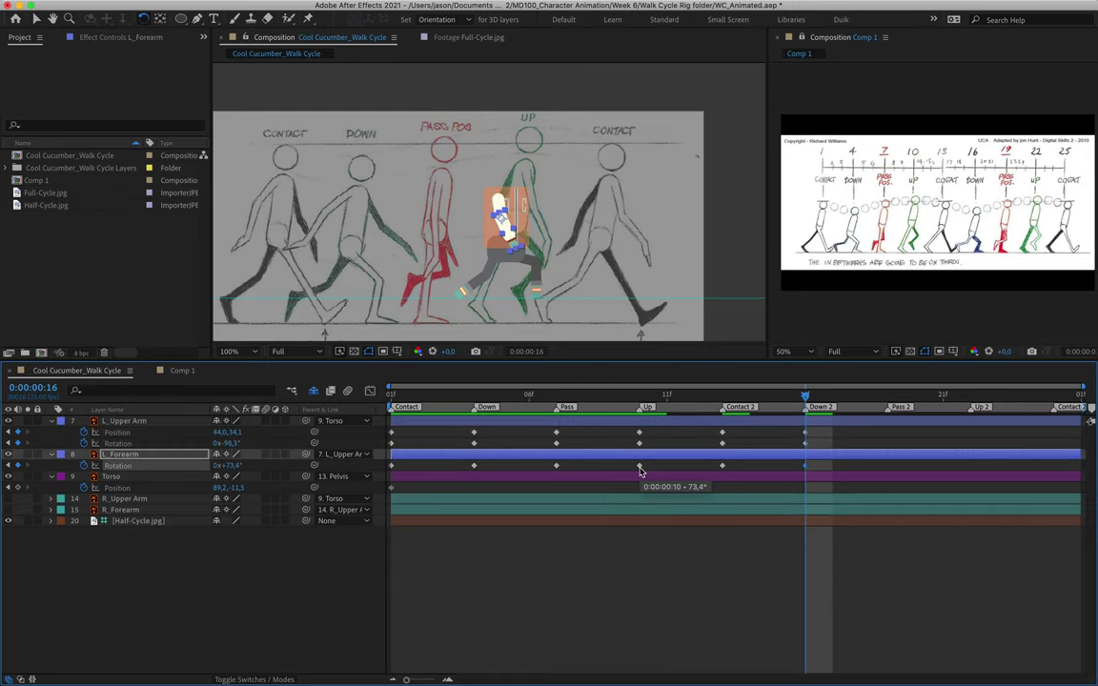
- Copy the Pass keyframes of L_Upper Arm's Position and Rotation and L_Forearm's Rotation to Pass 2, 0:00:00:19
{"action": "left_click", "coordinate": [887, 394]}
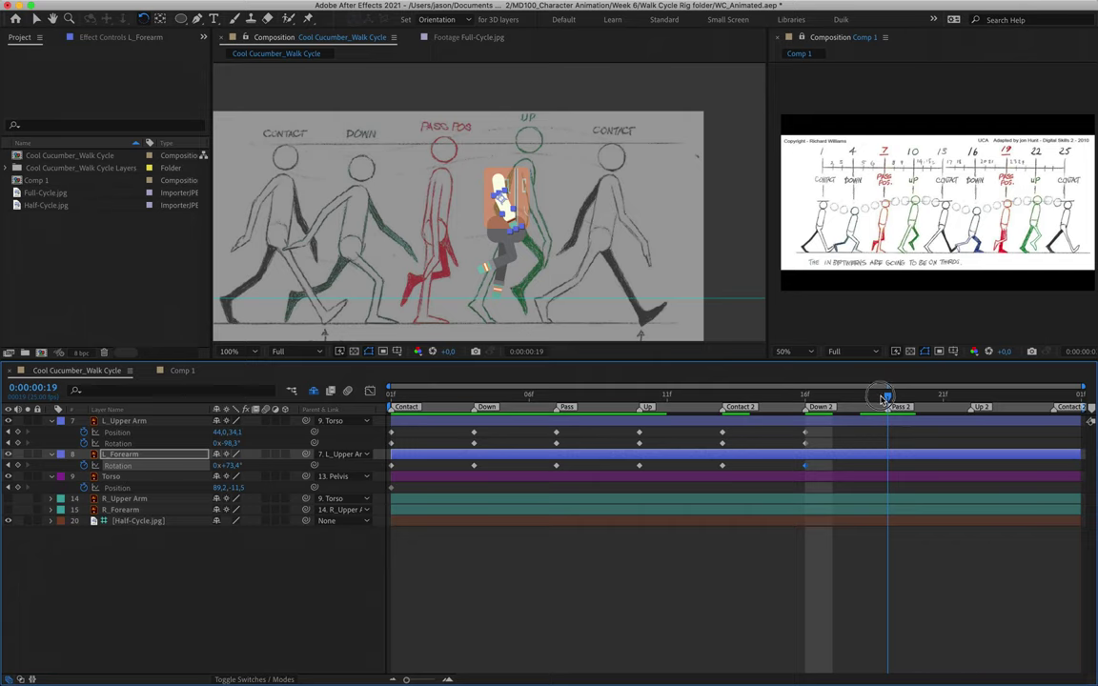
{"action": "left_click_drag", "start_coordinate": [549, 434], "coordinate": [576, 448]}
{"action": "key", "text": "ctrl+c"}
{"action": "key", "text": "ctrl+v"}
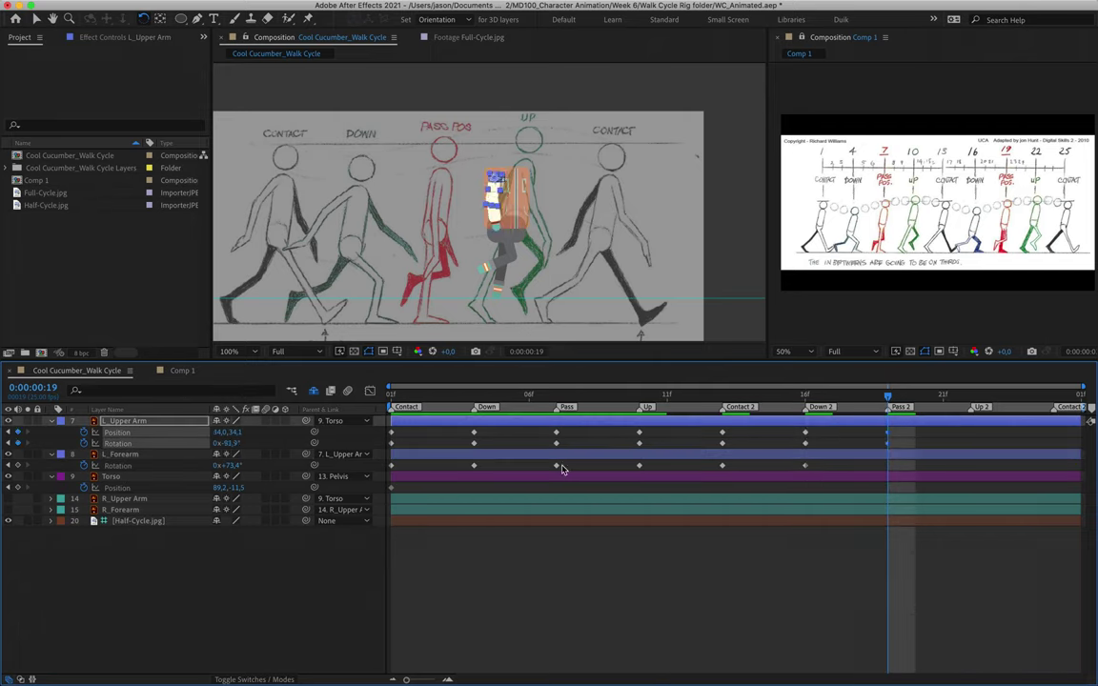
{"action": "left_click", "coordinate": [557, 466]}
{"action": "key", "text": "ctrl+c"}
{"action": "key", "text": "ctrl+v"}
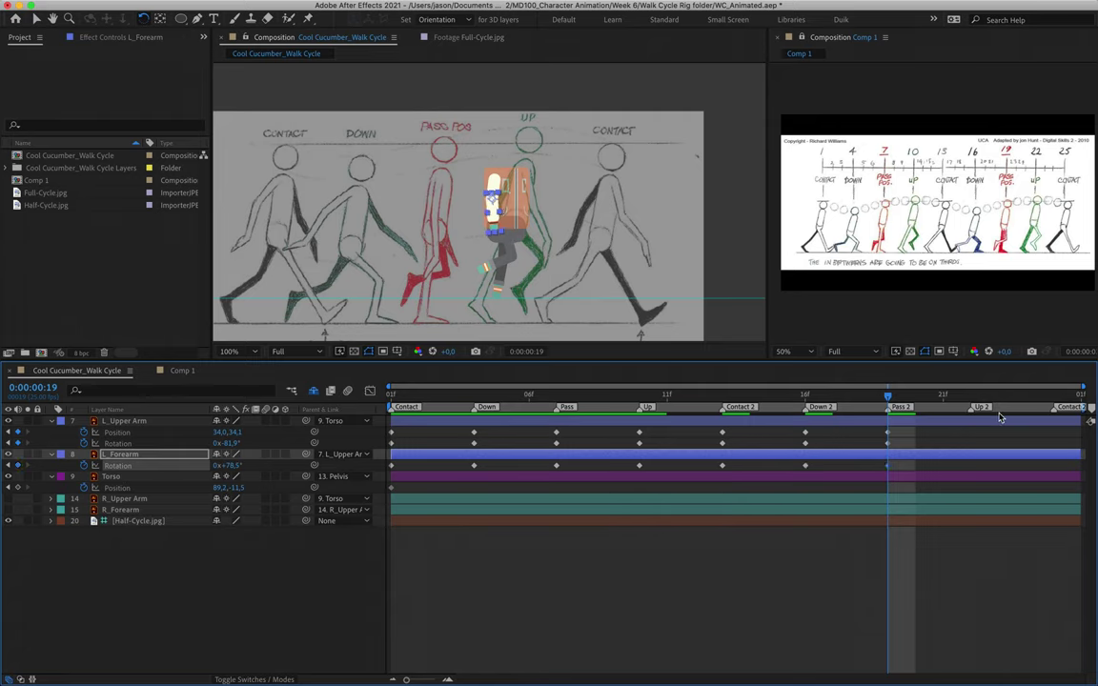
- Copy the Down keyframes of L_Upper Arm's Position and Rotation and L_Forearm's Rotation to Up 2, 0:00:00:22
{"action": "left_click", "coordinate": [968, 395]}
{"action": "left_click", "coordinate": [474, 433]}
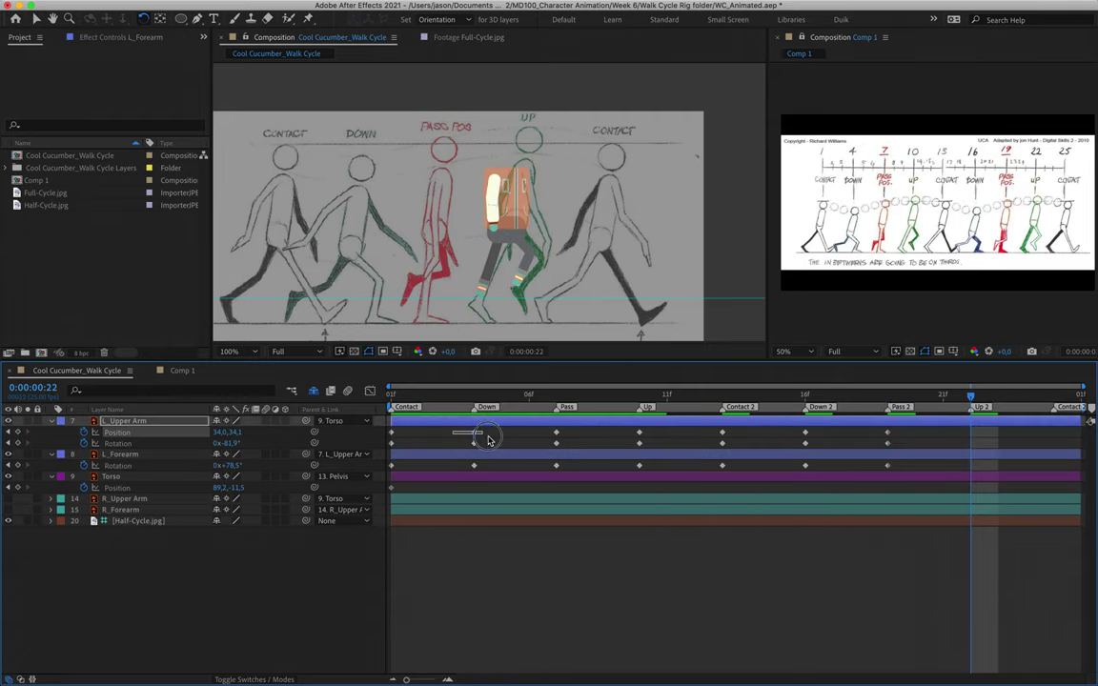
{"action": "left_click", "coordinate": [473, 443], "text": "shift"}
{"action": "key", "text": "ctrl+c"}
{"action": "key", "text": "ctrl+v"}
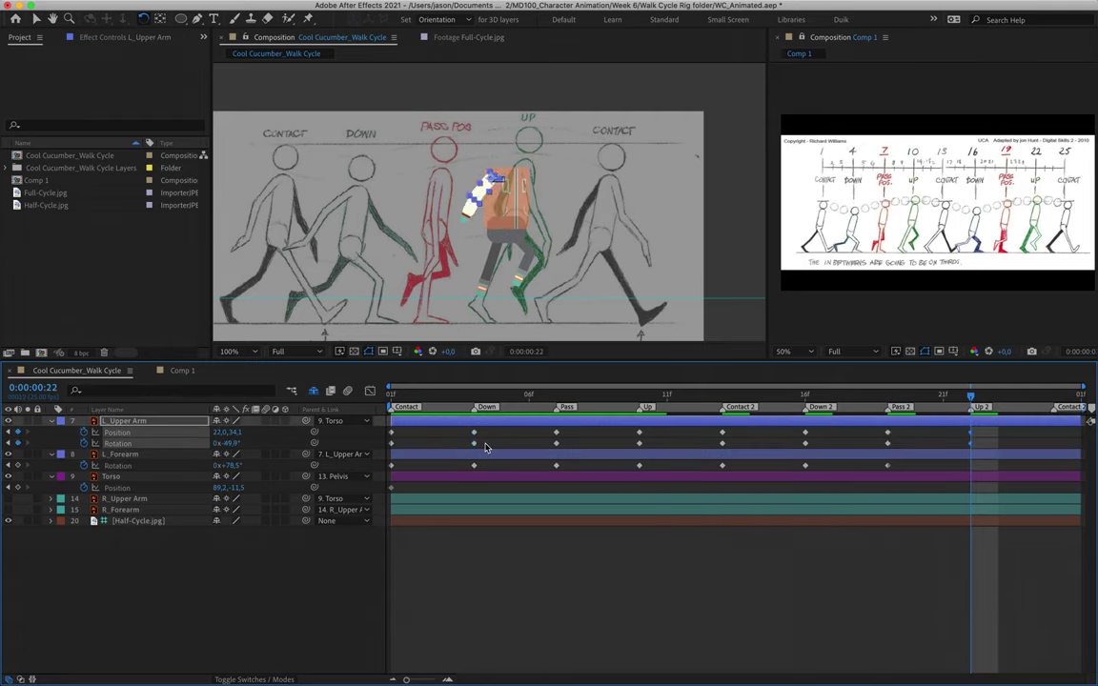
{"action": "left_click", "coordinate": [473, 465]}
{"action": "key", "text": "ctrl+c"}
{"action": "key", "text": "ctrl+v"}
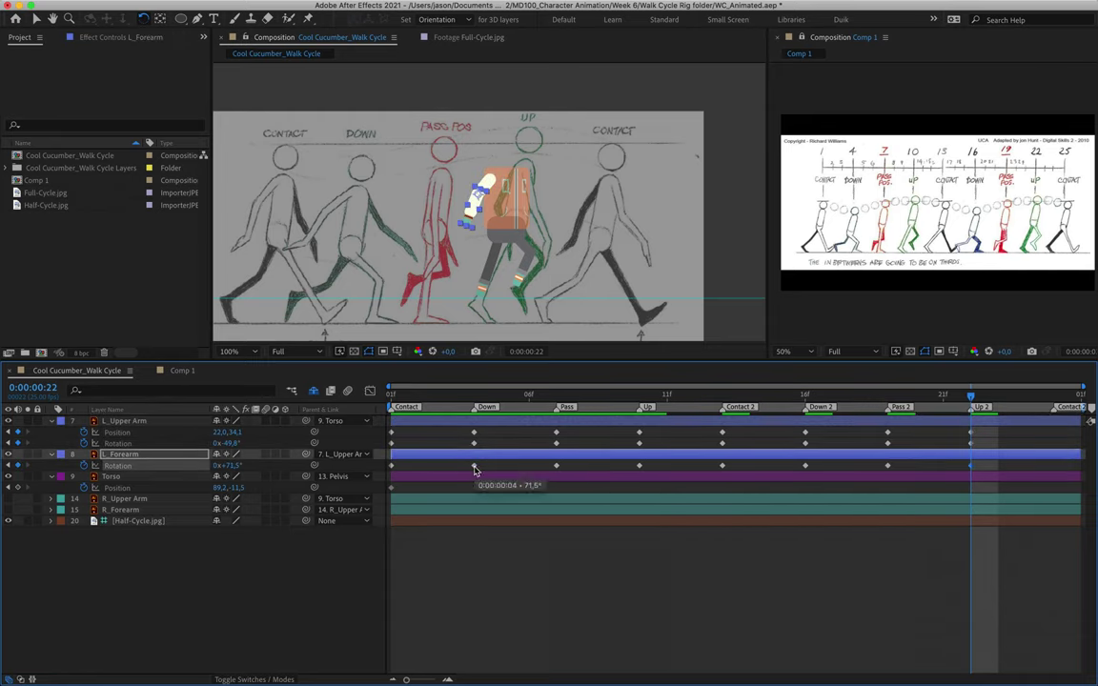
- Copy the first Contact keyframes of L_Upper Arm and L_Forearm to the final Contact marker, 0:00:01:00, and play the cycle
{"action": "left_click", "coordinate": [1051, 394]}
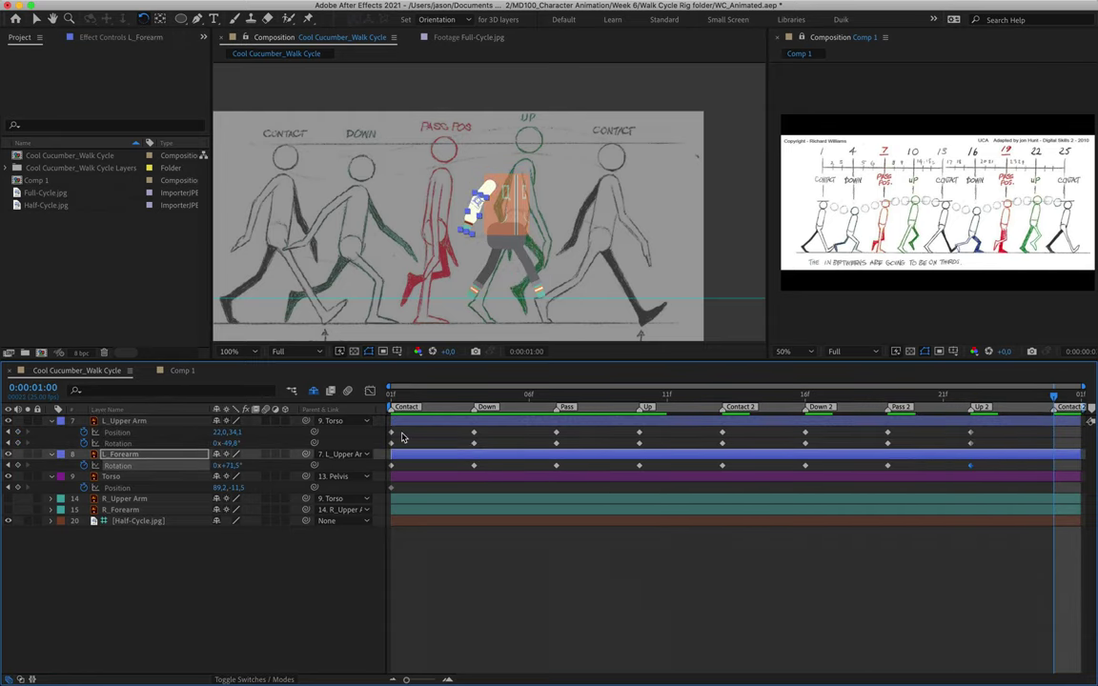
{"action": "key", "text": "ctrl+Up"}
{"action": "key", "text": "ctrl+v"}
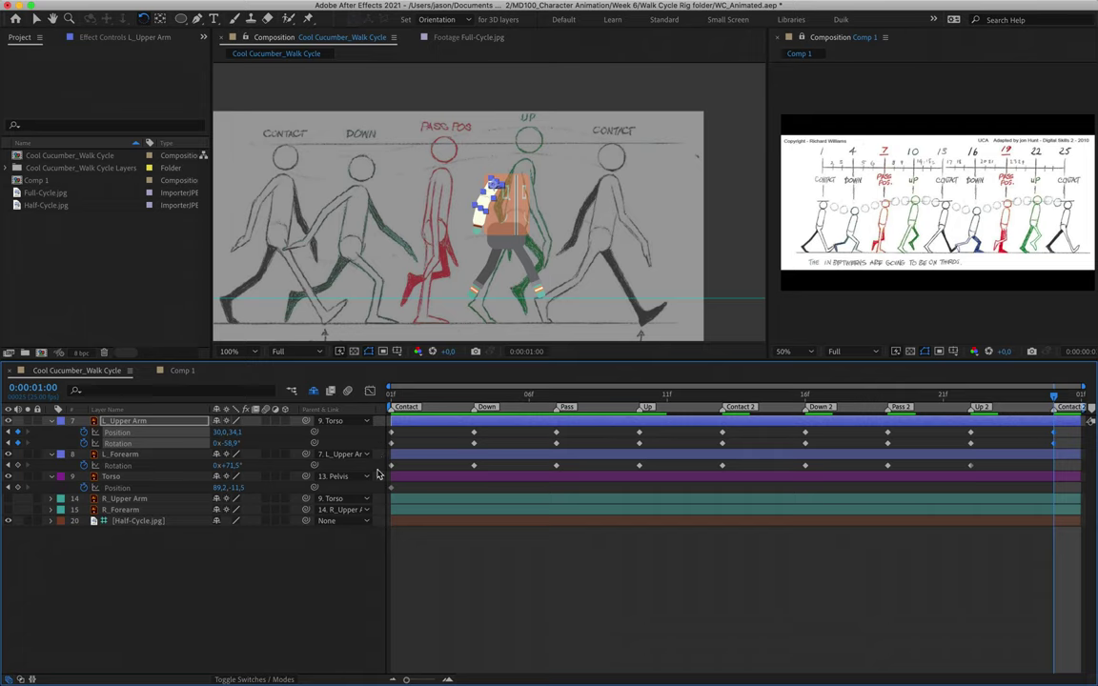
{"action": "left_click", "coordinate": [391, 466]}
{"action": "key", "text": "space"}
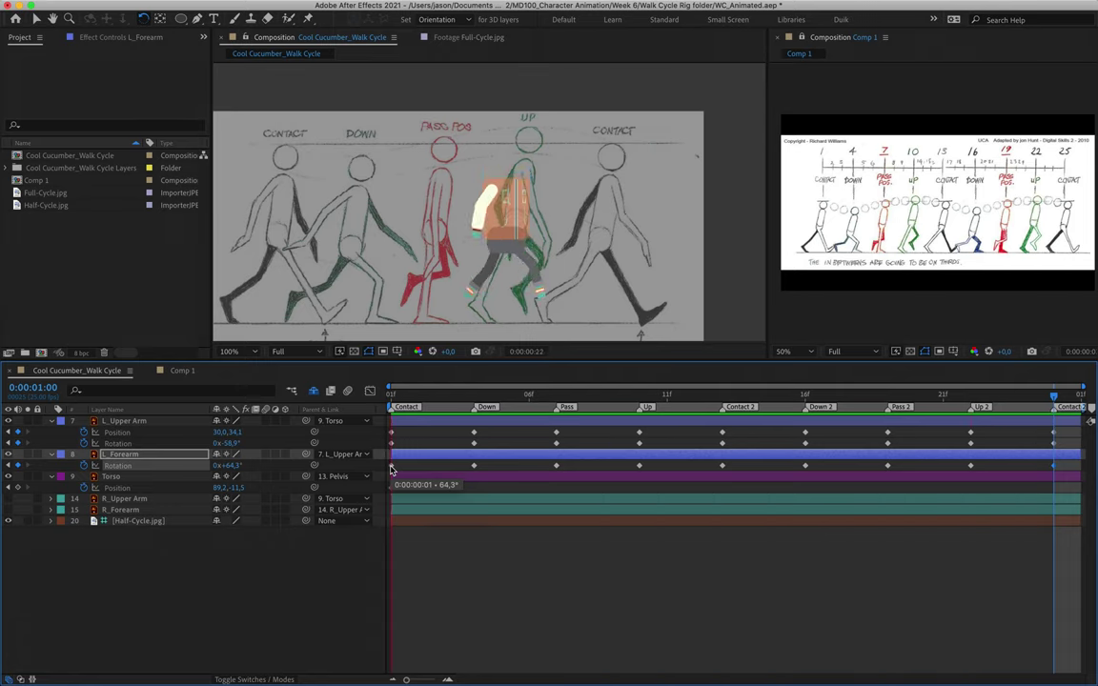
- At Up 2, 0:00:00:22, rotate L_Upper Arm to about -62.5°
{"action": "key", "text": "space"}
{"action": "left_click_drag", "start_coordinate": [473, 398], "coordinate": [666, 396]}
{"action": "left_click_drag", "start_coordinate": [737, 394], "coordinate": [970, 433]}
{"action": "left_click", "coordinate": [971, 434]}
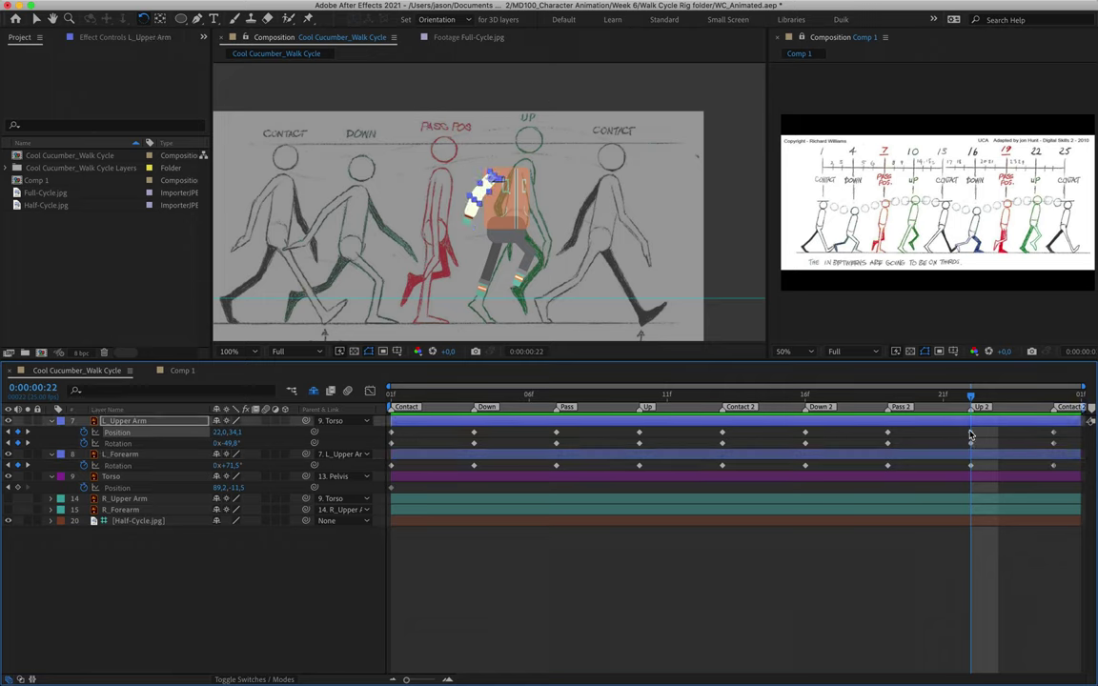
{"action": "scroll", "coordinate": [485, 223], "scroll_direction": "up", "scroll_amount": 4}
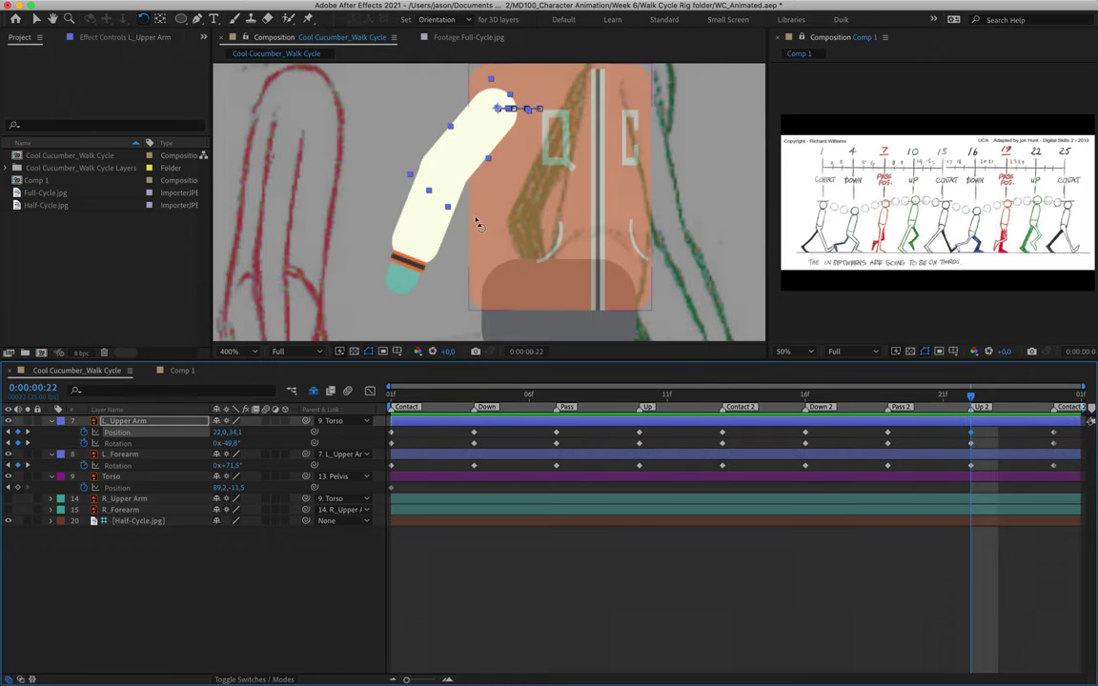
{"action": "left_click_drag", "start_coordinate": [480, 224], "coordinate": [483, 142]}
{"action": "scroll", "coordinate": [486, 203], "scroll_direction": "down", "scroll_amount": 2}
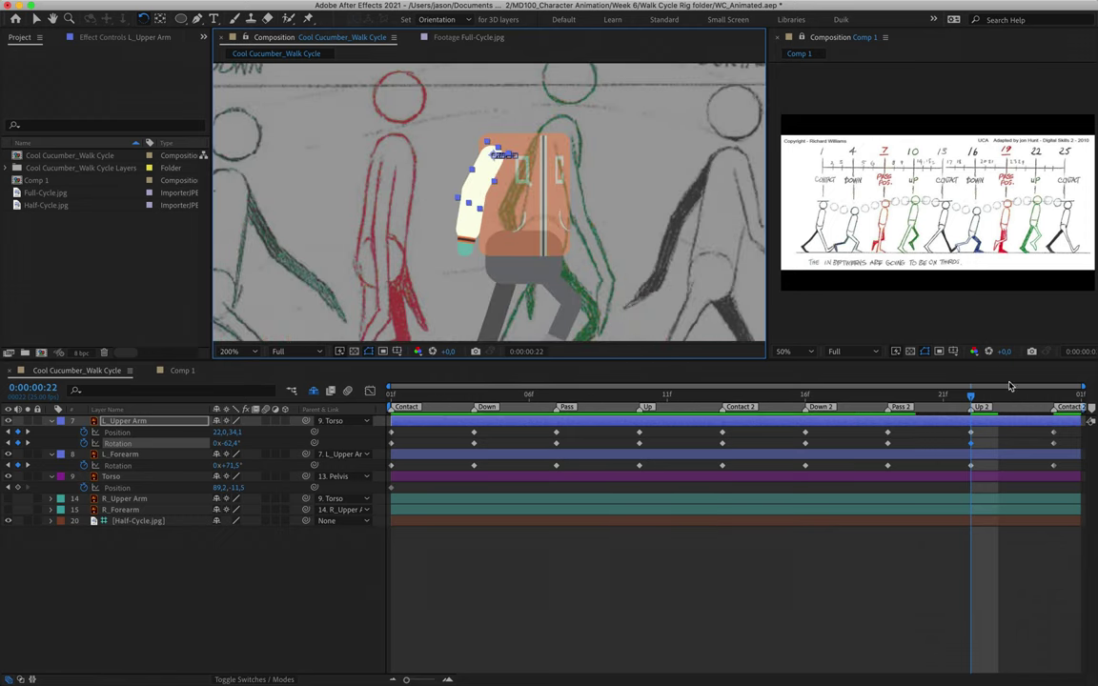
- Play and scrub through the full walk cycle to examine the left arm's swing and shoulder movement
{"action": "left_click", "coordinate": [776, 394]}
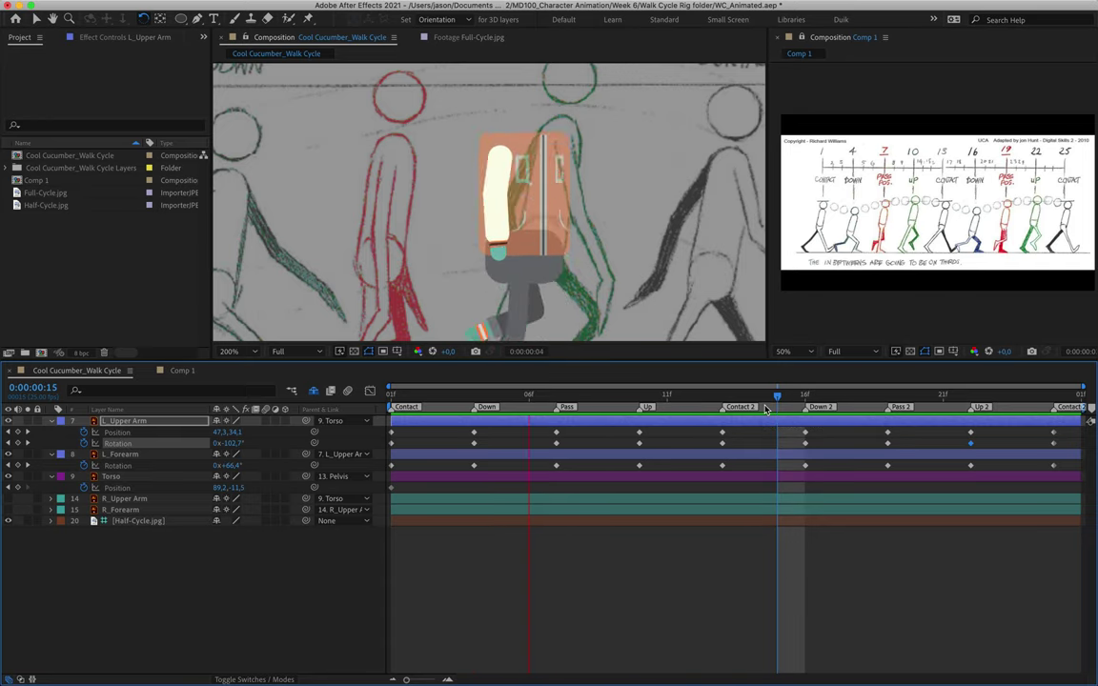
{"action": "key", "text": "space"}
{"action": "key", "text": "comma"}
{"action": "left_click_drag", "start_coordinate": [442, 251], "coordinate": [477, 181]}
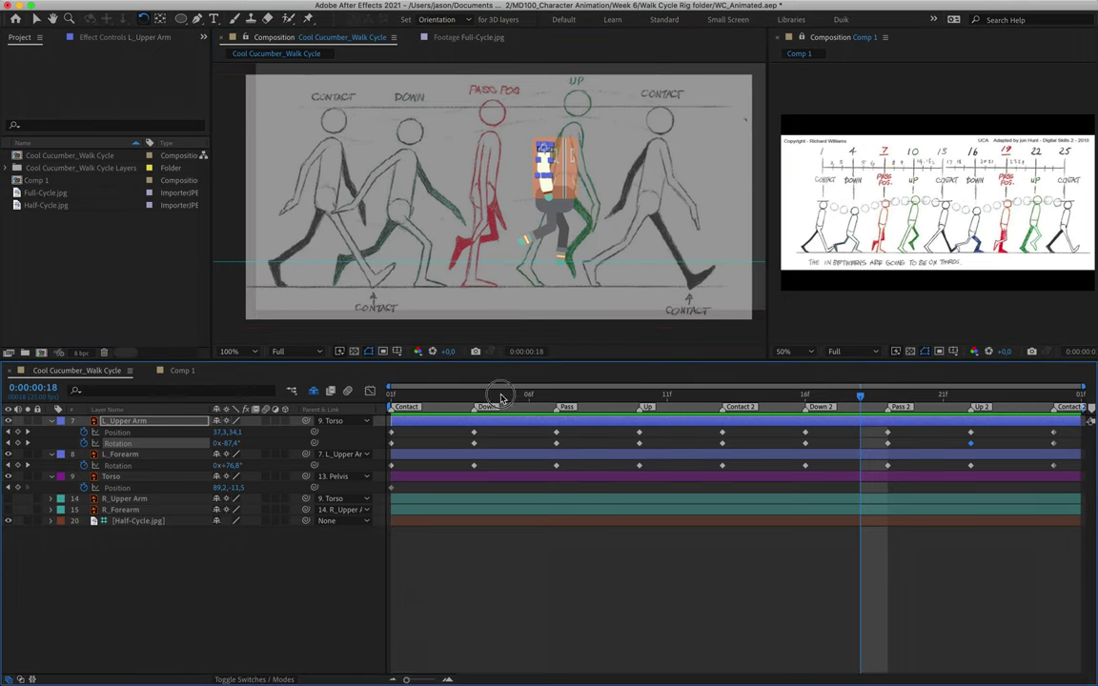
{"action": "left_click_drag", "start_coordinate": [503, 398], "coordinate": [335, 410]}
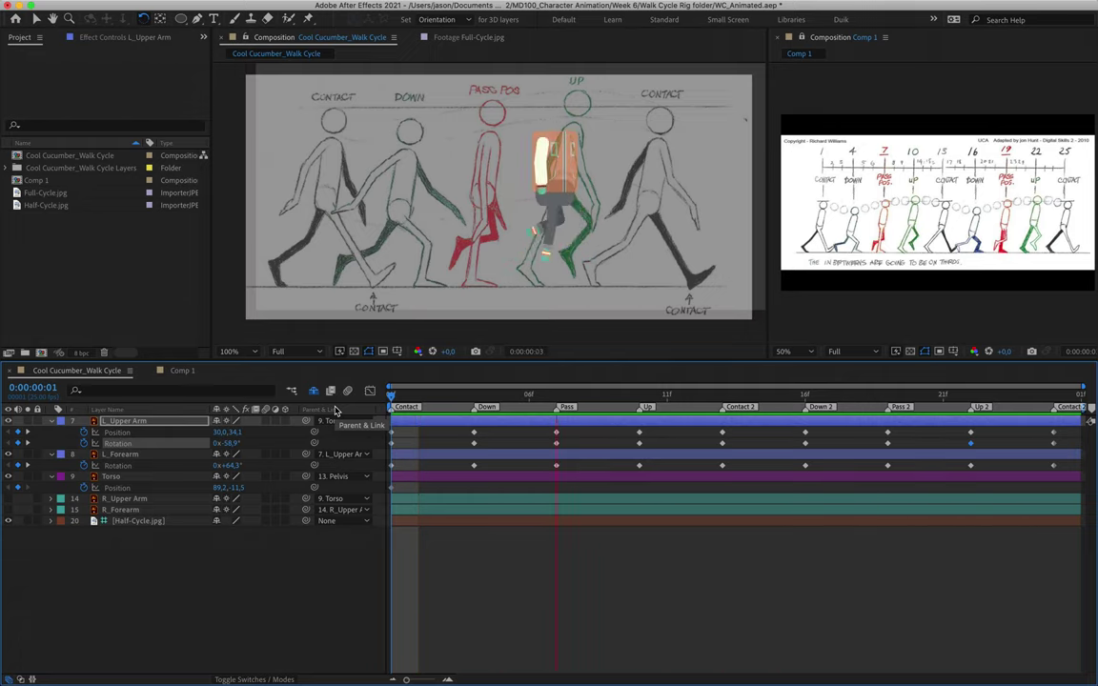
{"action": "key", "text": "space"}
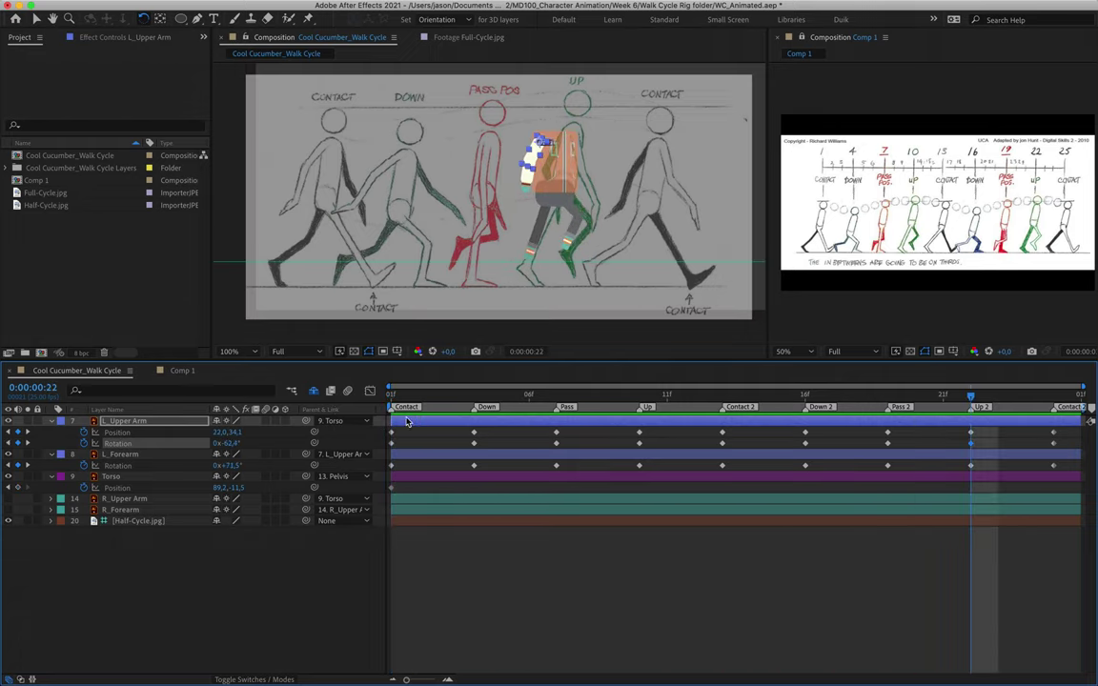
{"action": "left_click_drag", "start_coordinate": [414, 394], "coordinate": [790, 436]}
{"action": "key", "text": "space"}
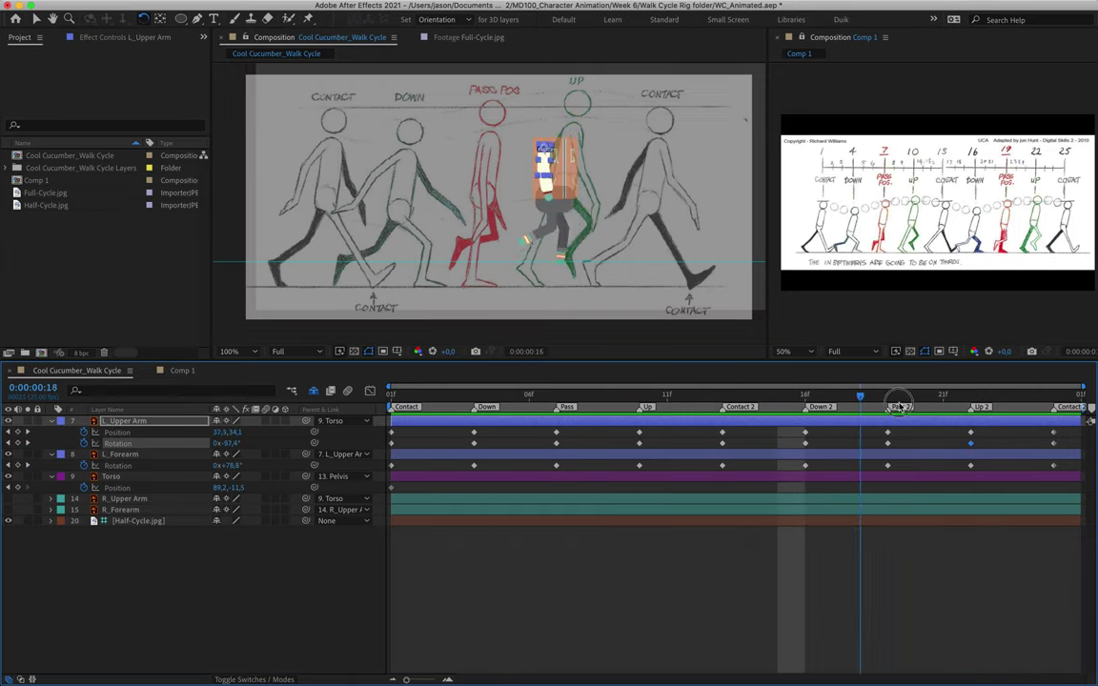
{"action": "key", "text": "space"}
- Shift L_Upper Arm's Position keyframes at Up 2 and Down forward to line up with its Contact shoulder position, and preview the loop
{"action": "key", "text": "Page_Up"}
{"action": "key", "text": "Page_Up"}
{"action": "scroll", "coordinate": [529, 160], "scroll_direction": "up", "scroll_amount": 6}
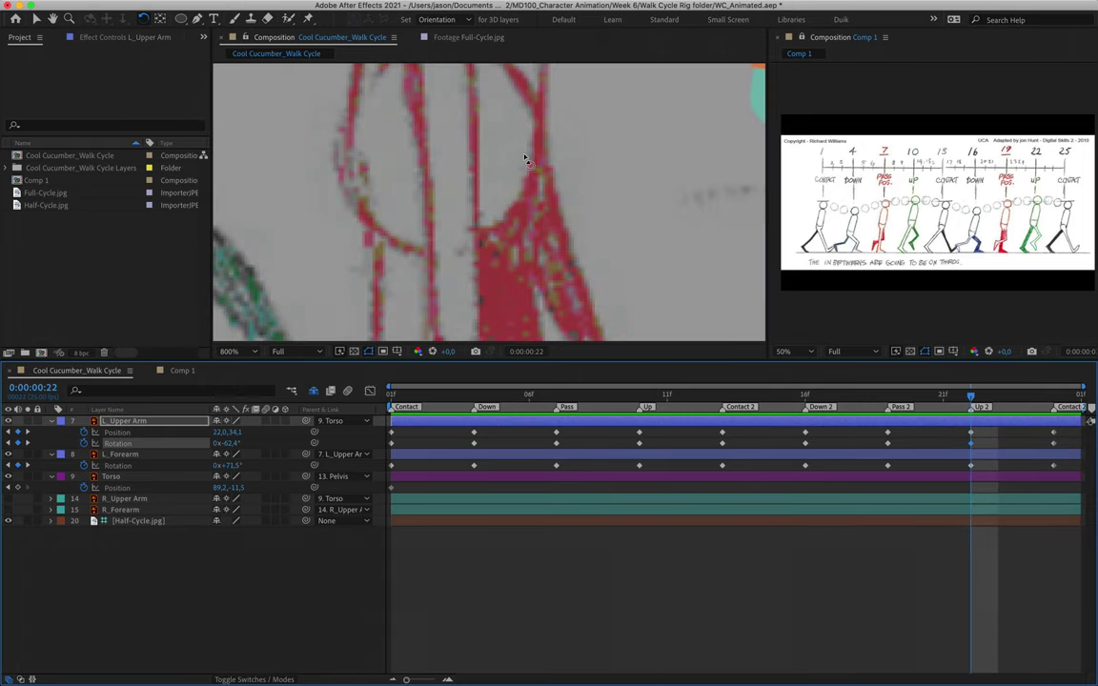
{"action": "scroll", "coordinate": [526, 160], "scroll_direction": "down", "scroll_amount": 2}
{"action": "scroll", "coordinate": [664, 131], "scroll_direction": "up", "scroll_amount": 2}
{"action": "left_click_drag", "start_coordinate": [664, 131], "coordinate": [484, 219]}
{"action": "key", "text": "v"}
{"action": "left_click", "coordinate": [478, 394]}
{"action": "key", "text": "space"}
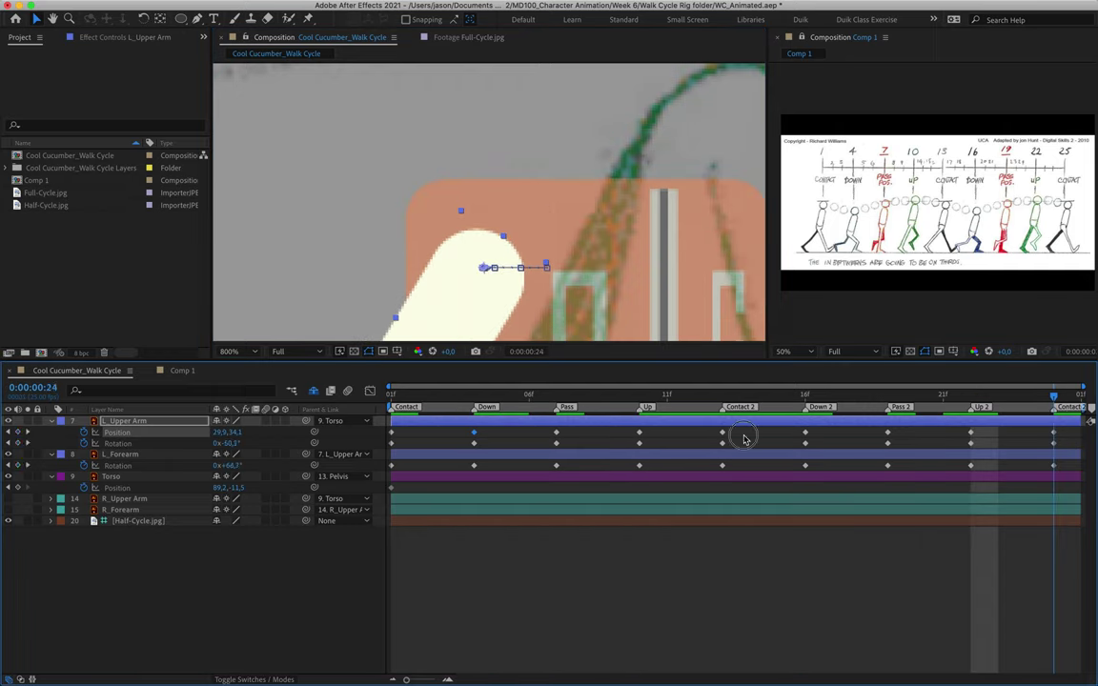
{"action": "scroll", "coordinate": [404, 215], "scroll_direction": "down", "scroll_amount": 4}
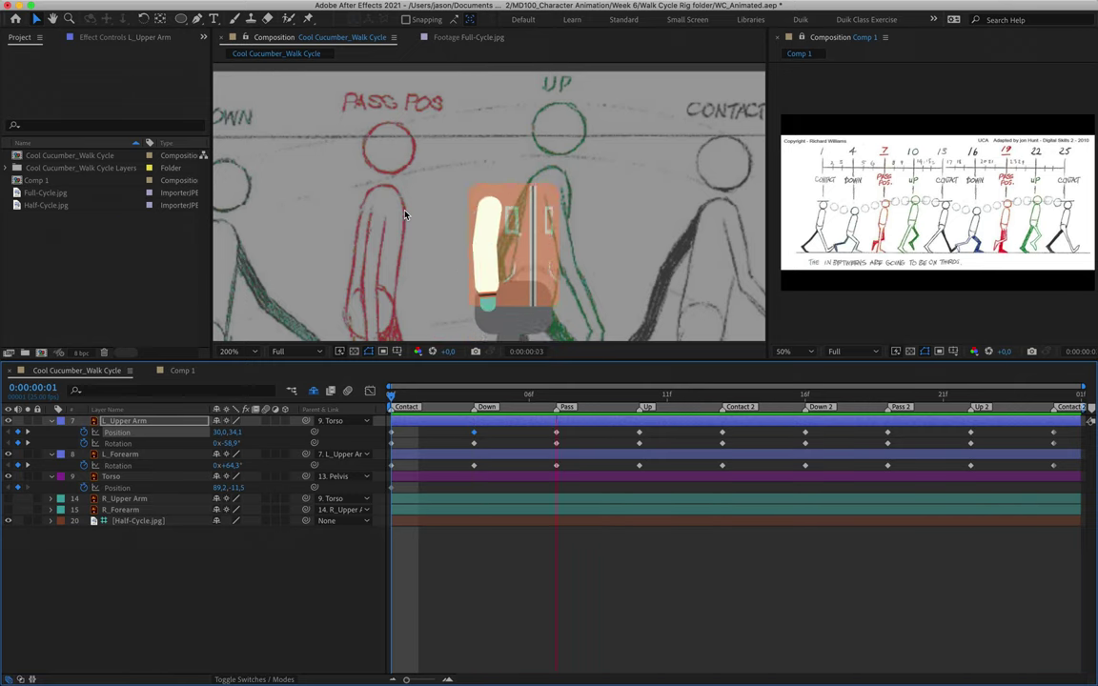
- Return to the first Contact marker, 0:00:00:01, and shift the Half-Cycle reference so its first Contact figure sits behind the character
{"action": "key", "text": "space"}
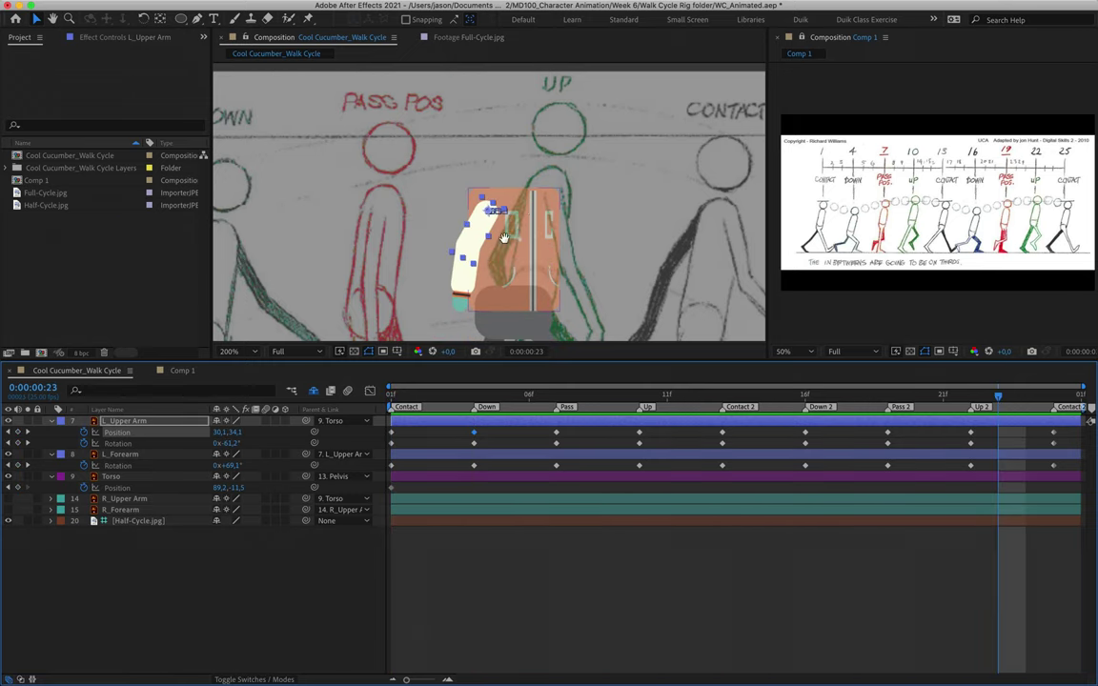
{"action": "left_click_drag", "start_coordinate": [505, 237], "coordinate": [479, 209]}
{"action": "left_click_drag", "start_coordinate": [470, 282], "coordinate": [480, 270]}
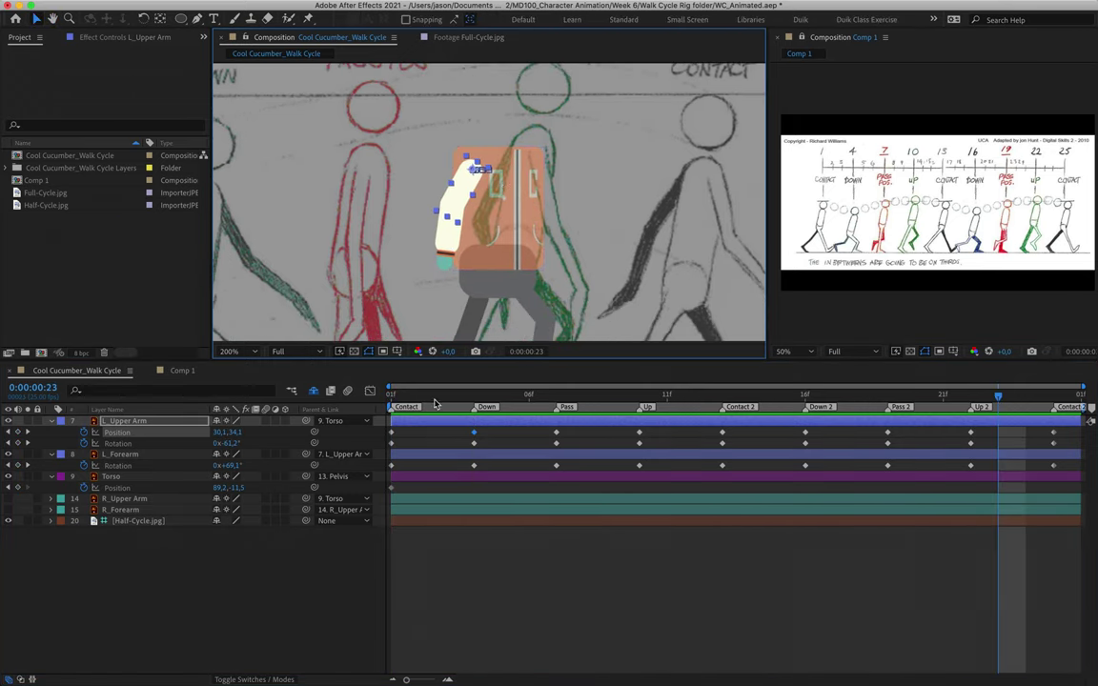
{"action": "left_click", "coordinate": [390, 394]}
{"action": "left_click", "coordinate": [200, 563]}
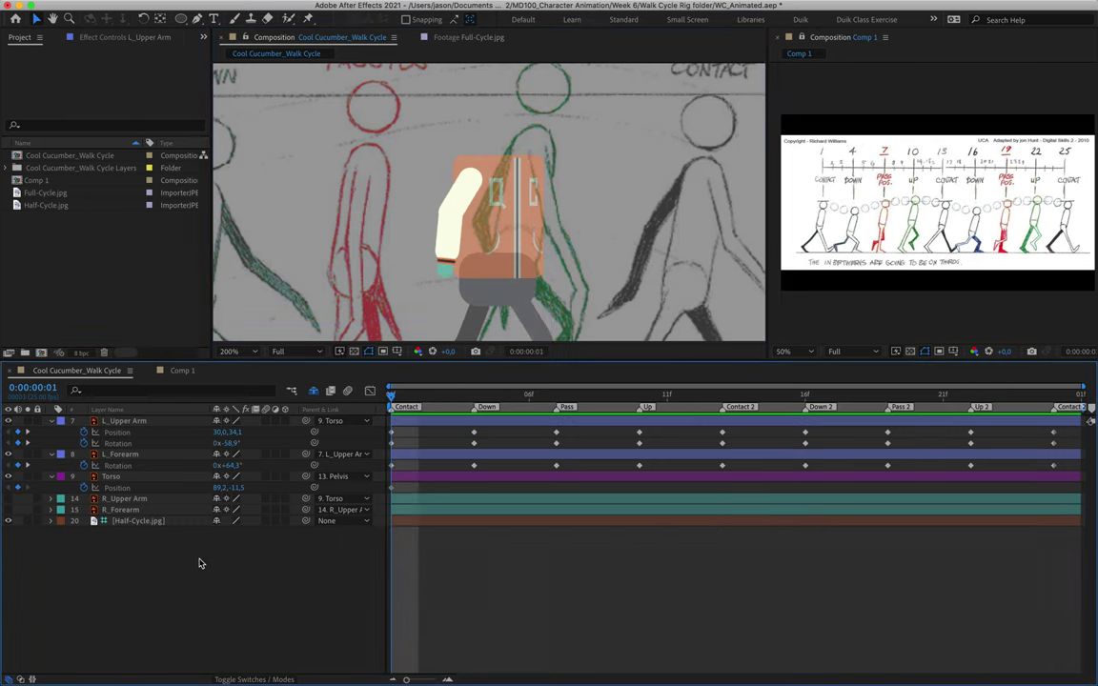
{"action": "left_click", "coordinate": [147, 510]}
{"action": "left_click", "coordinate": [146, 522]}
{"action": "mouse_move", "coordinate": [317, 141]}
{"action": "left_mouse_down"}
{"action": "mouse_move", "coordinate": [335, 167]}
{"action": "mouse_move", "coordinate": [715, 160]}
{"action": "mouse_move", "coordinate": [613, 176]}
{"action": "mouse_move", "coordinate": [632, 183]}
{"action": "left_mouse_up"}
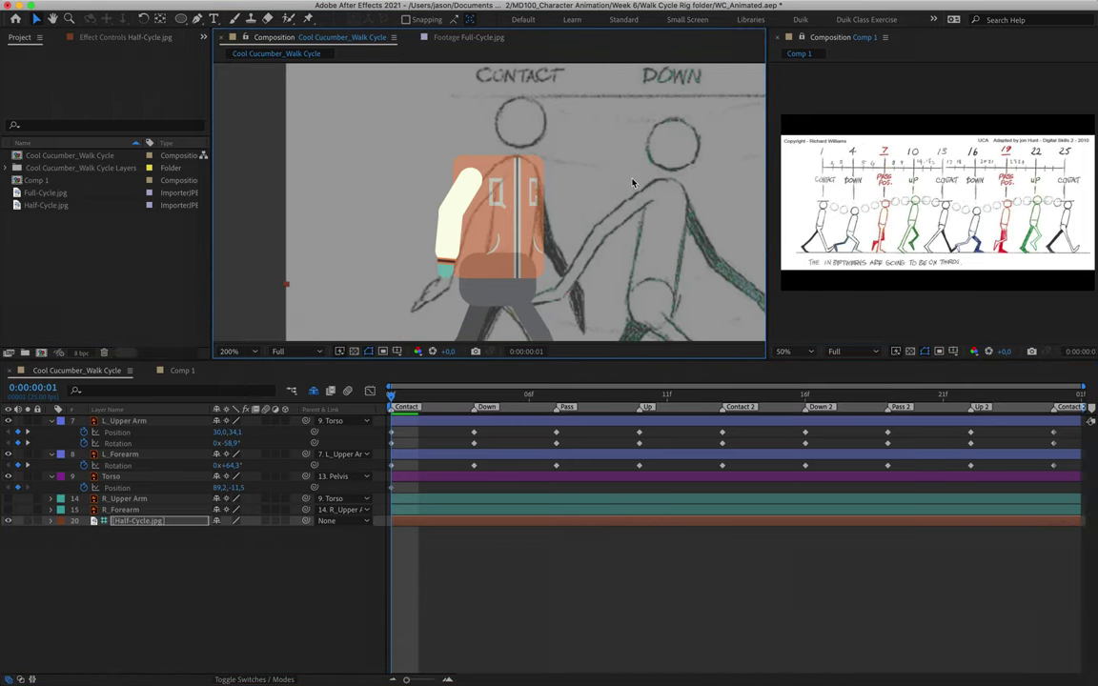
- Show R_Upper Arm and R_Forearm, then start Rotation keyframes on both and Position keyframes on R_Upper Arm at the first Contact marker
{"action": "left_click", "coordinate": [124, 500]}
{"action": "left_click", "coordinate": [125, 510], "text": "shift"}
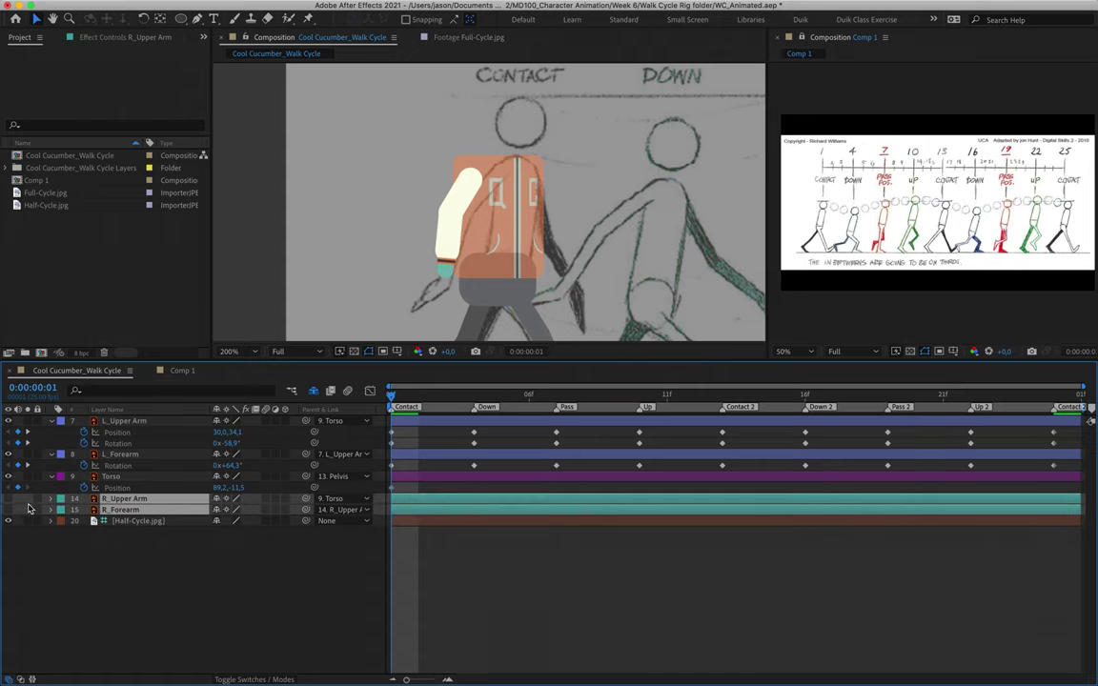
{"action": "left_click_drag", "start_coordinate": [7, 498], "coordinate": [8, 509]}
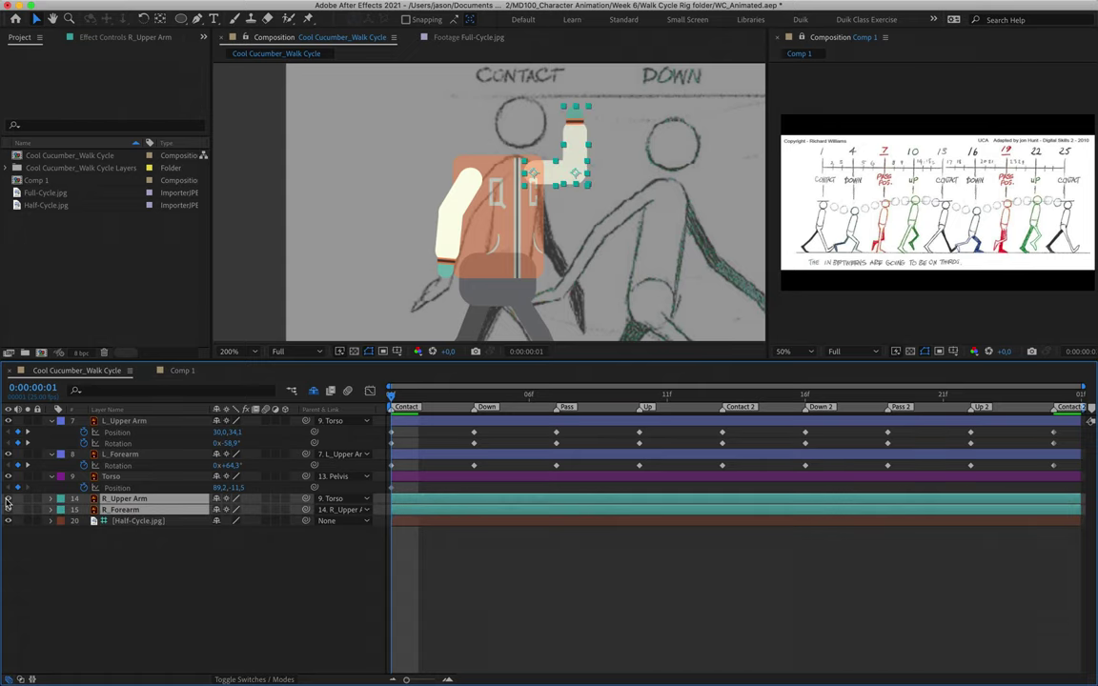
{"action": "key", "text": "r"}
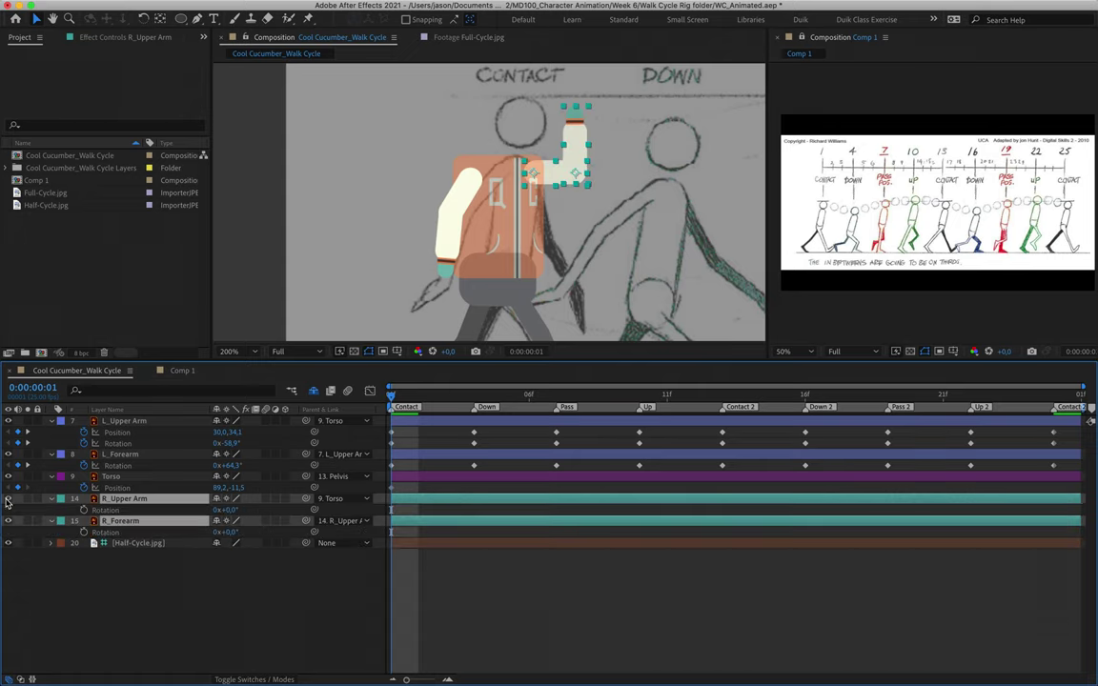
{"action": "left_click", "coordinate": [86, 512]}
{"action": "left_click", "coordinate": [100, 591]}
{"action": "left_click", "coordinate": [124, 498]}
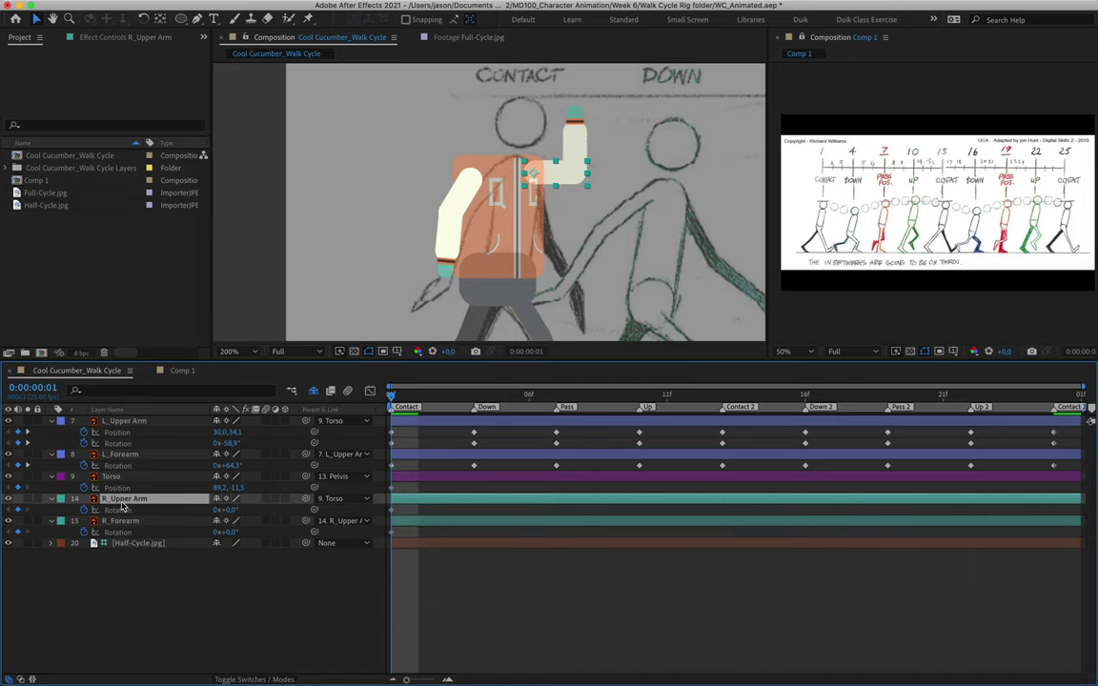
{"action": "key", "text": "shift+p"}
{"action": "left_click", "coordinate": [84, 512]}
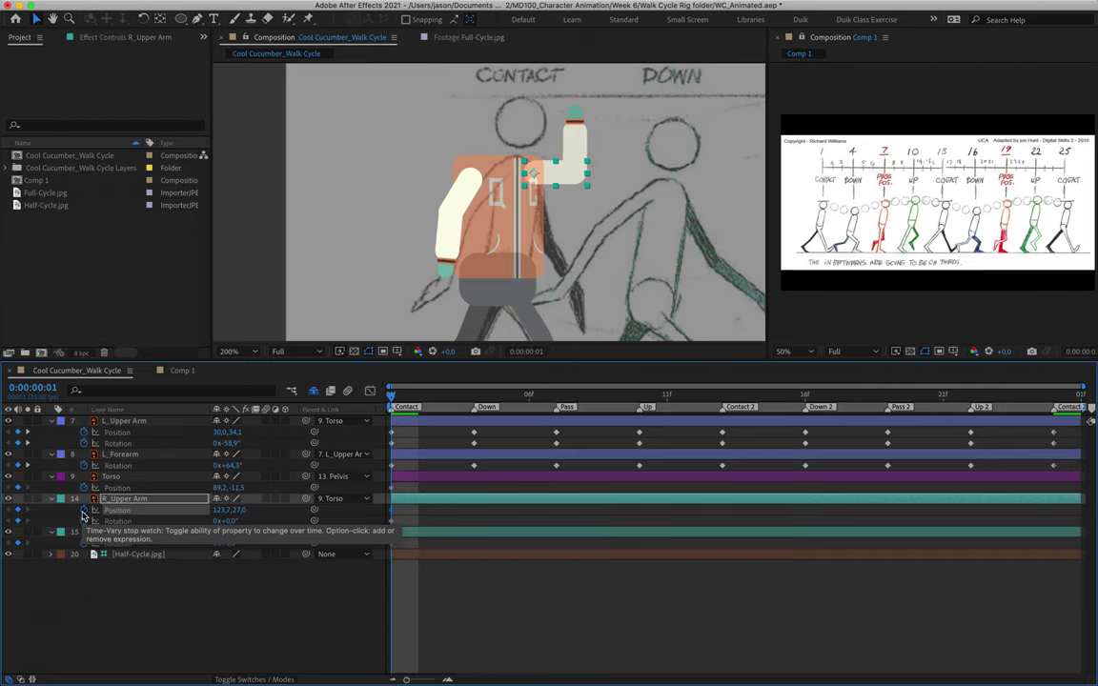
- At the first Contact, rotate R_Upper Arm to about 75.8° and R_Forearm to about 70.3° to swing the right arm forward
{"action": "key", "text": "w"}
{"action": "left_click_drag", "start_coordinate": [547, 223], "coordinate": [566, 236]}
{"action": "left_click_drag", "start_coordinate": [579, 194], "coordinate": [578, 240]}
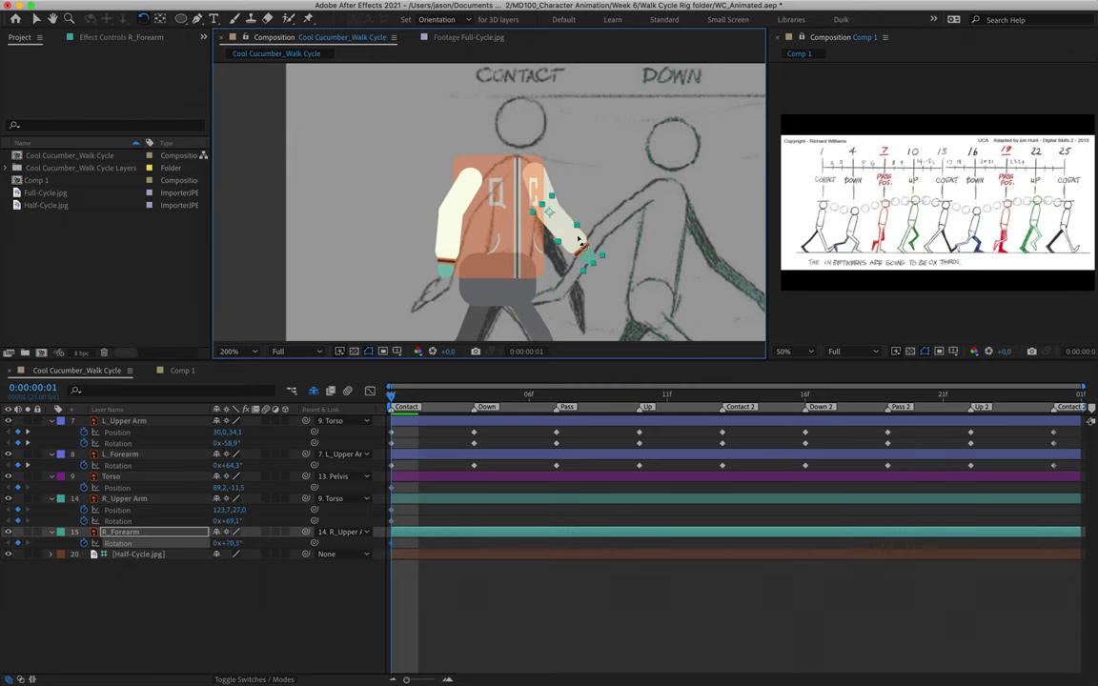
{"action": "mouse_move", "coordinate": [550, 195]}
{"action": "left_mouse_down"}
{"action": "mouse_move", "coordinate": [544, 189]}
{"action": "mouse_move", "coordinate": [550, 196]}
{"action": "left_mouse_up"}
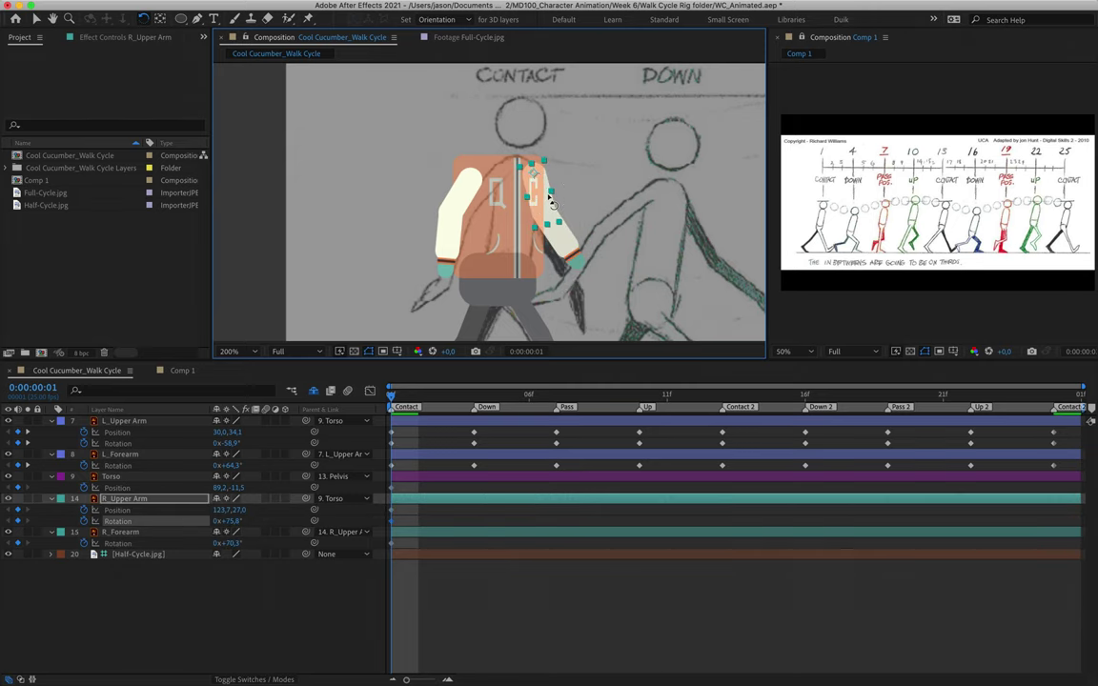
{"action": "left_click_drag", "start_coordinate": [548, 193], "coordinate": [456, 195]}
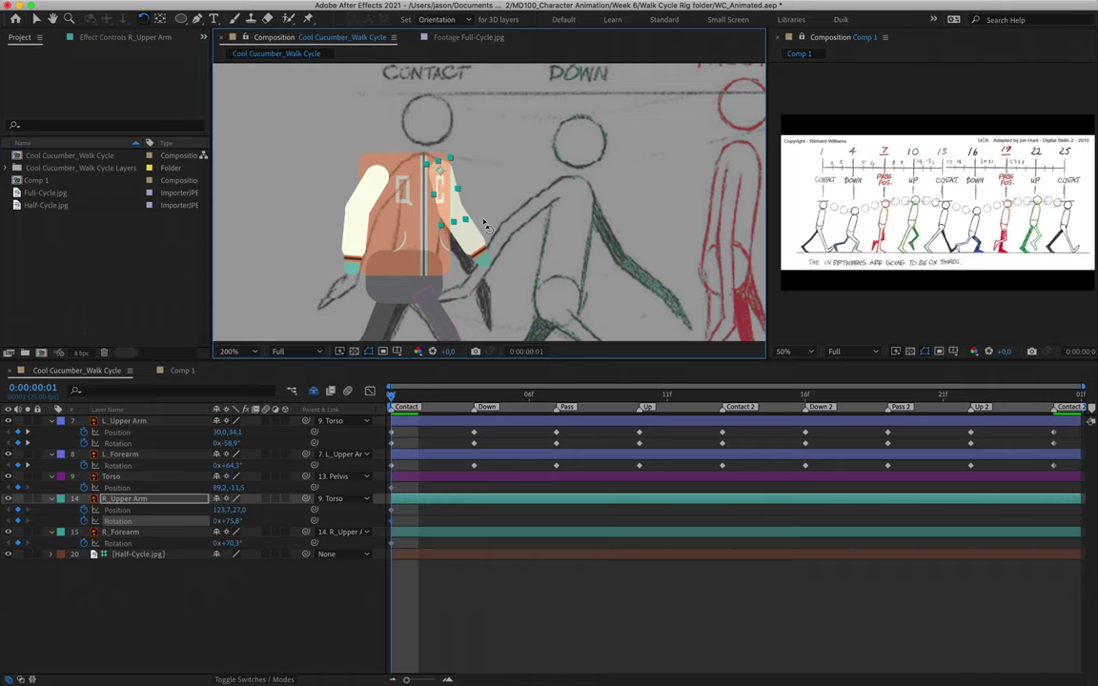
{"action": "mouse_move", "coordinate": [392, 395]}
{"action": "left_mouse_down"}
{"action": "mouse_move", "coordinate": [591, 409]}
{"action": "mouse_move", "coordinate": [477, 406]}
{"action": "mouse_move", "coordinate": [515, 404]}
{"action": "mouse_move", "coordinate": [377, 421]}
{"action": "left_mouse_up"}
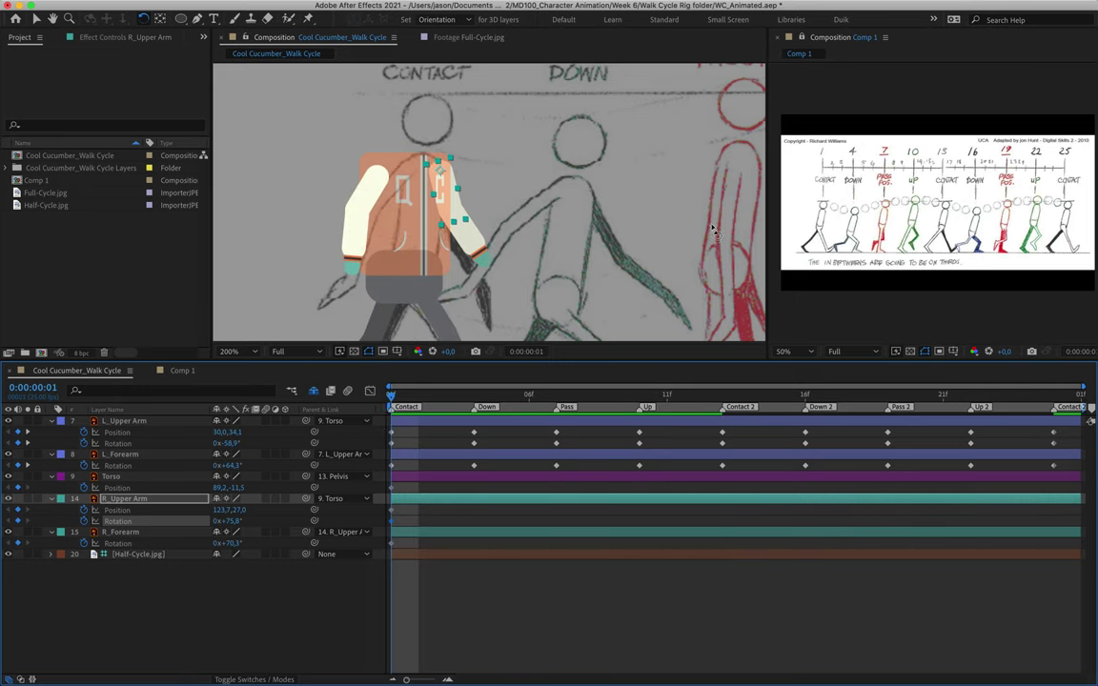
- Slide the Half-Cycle reference back across the composition until its final Contact figure is inside the frame
{"action": "key", "text": "comma"}
{"action": "scroll", "coordinate": [622, 248], "scroll_direction": "right", "scroll_amount": 5}
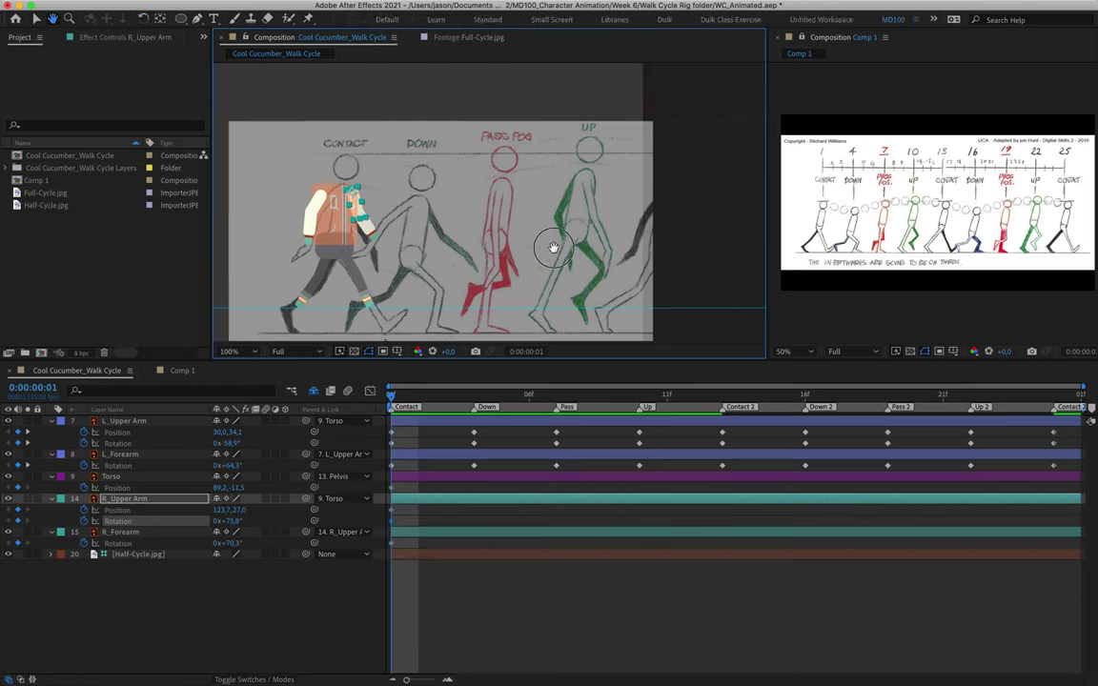
{"action": "left_click", "coordinate": [588, 258]}
{"action": "key", "text": "v"}
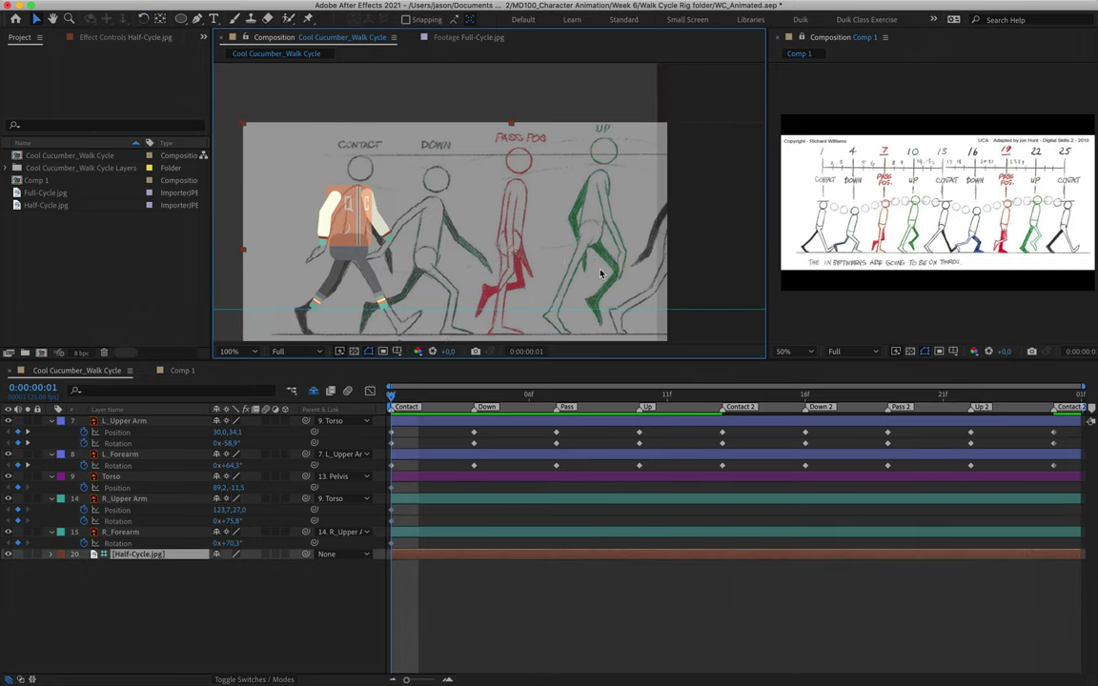
{"action": "left_click_drag", "start_coordinate": [571, 243], "coordinate": [498, 267]}
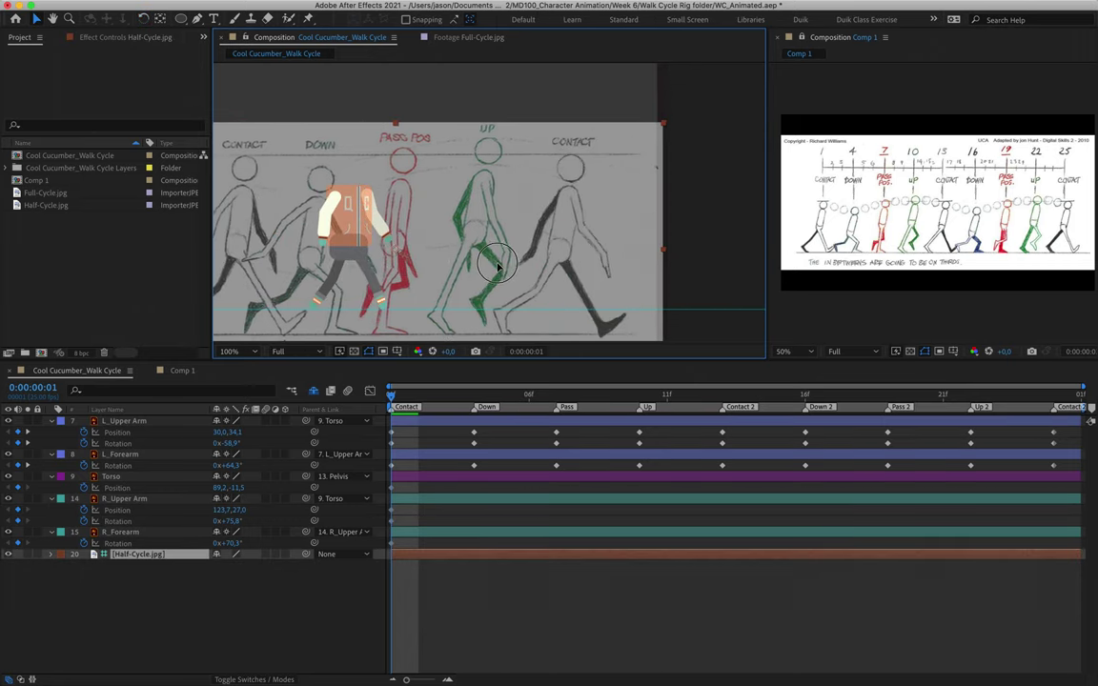
- At Contact 2, 0:00:00:13, shift R_Upper Arm's shoulder back to Position 103.7, 27.0
{"action": "left_click", "coordinate": [722, 395]}
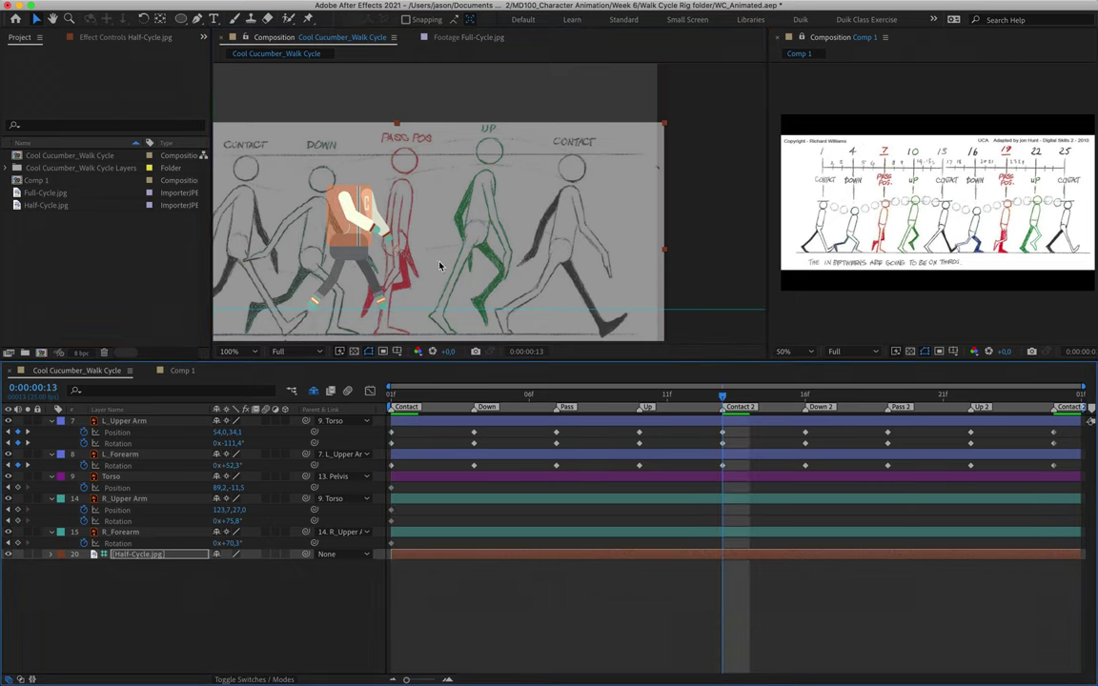
{"action": "left_click", "coordinate": [135, 500]}
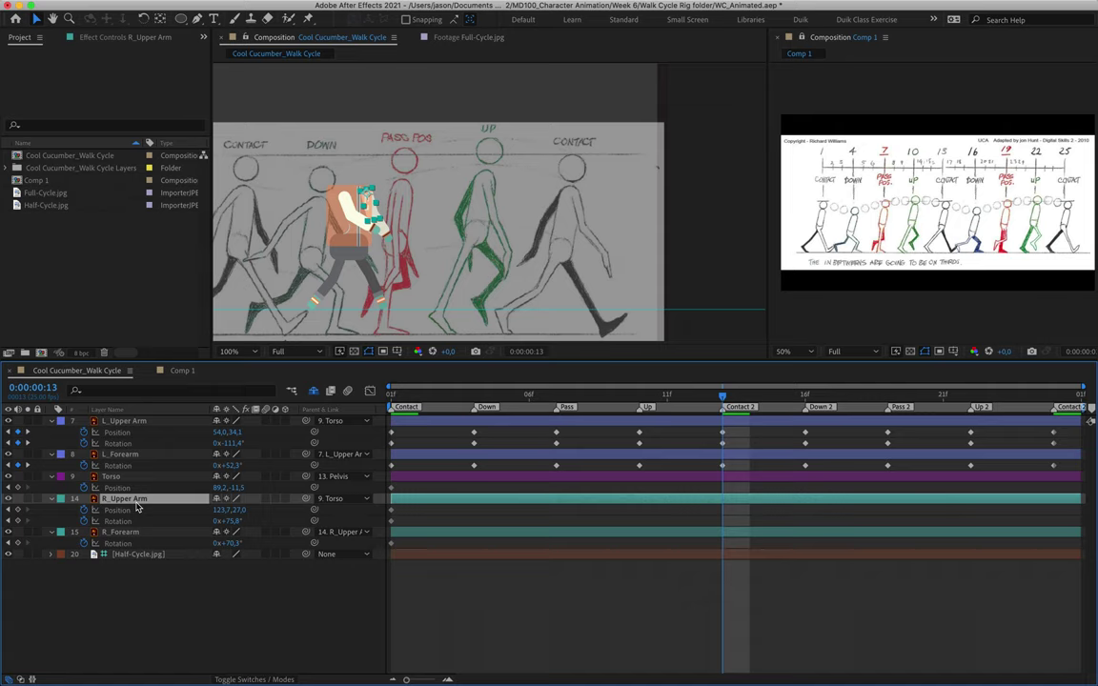
{"action": "left_click", "coordinate": [136, 509]}
{"action": "key", "text": "shift+Left"}
{"action": "key", "text": "shift+Left"}
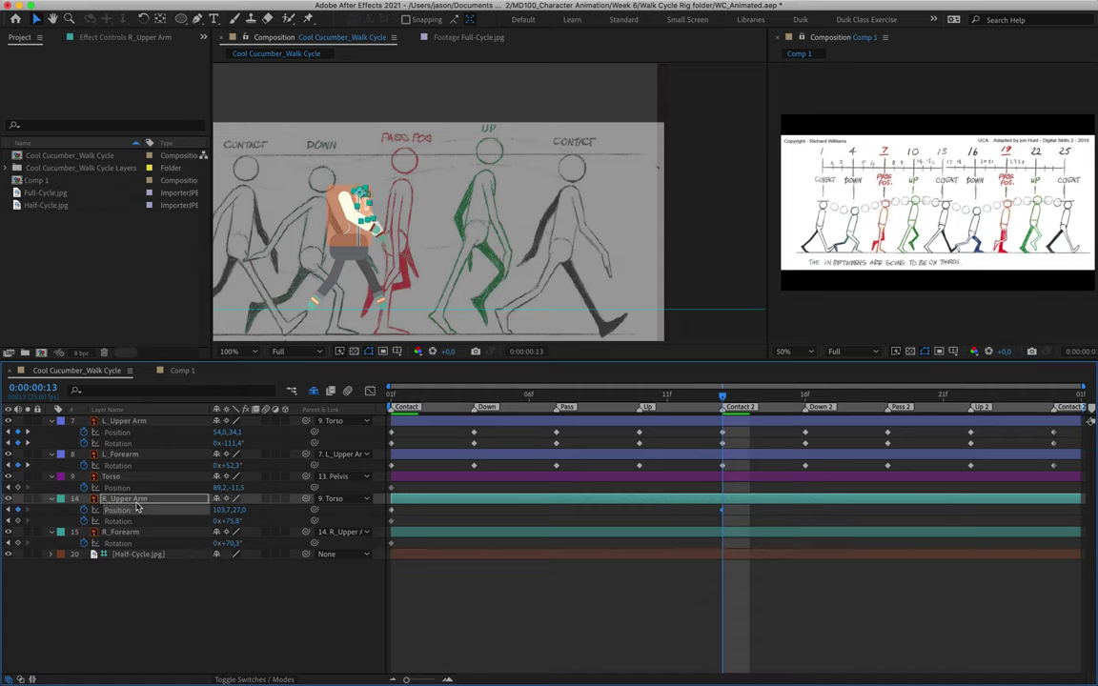
- At Contact 2, rotate R_Upper Arm to about 99.8° and R_Forearm to about 79.3°, then shift R_Upper Arm to Position 93.7, 27.0 and preview
{"action": "key", "text": "period"}
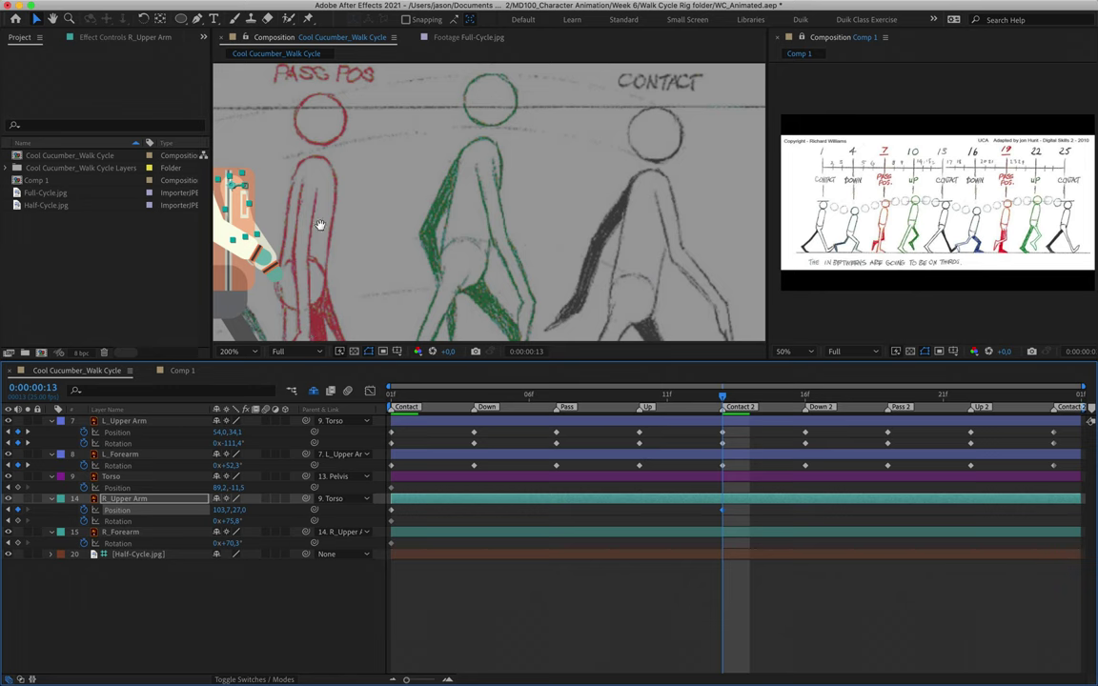
{"action": "left_click_drag", "start_coordinate": [320, 225], "coordinate": [569, 213]}
{"action": "mouse_move", "coordinate": [230, 521]}
{"action": "left_mouse_down"}
{"action": "mouse_move", "coordinate": [245, 515]}
{"action": "mouse_move", "coordinate": [238, 543]}
{"action": "left_mouse_up"}
{"action": "left_click", "coordinate": [164, 502]}
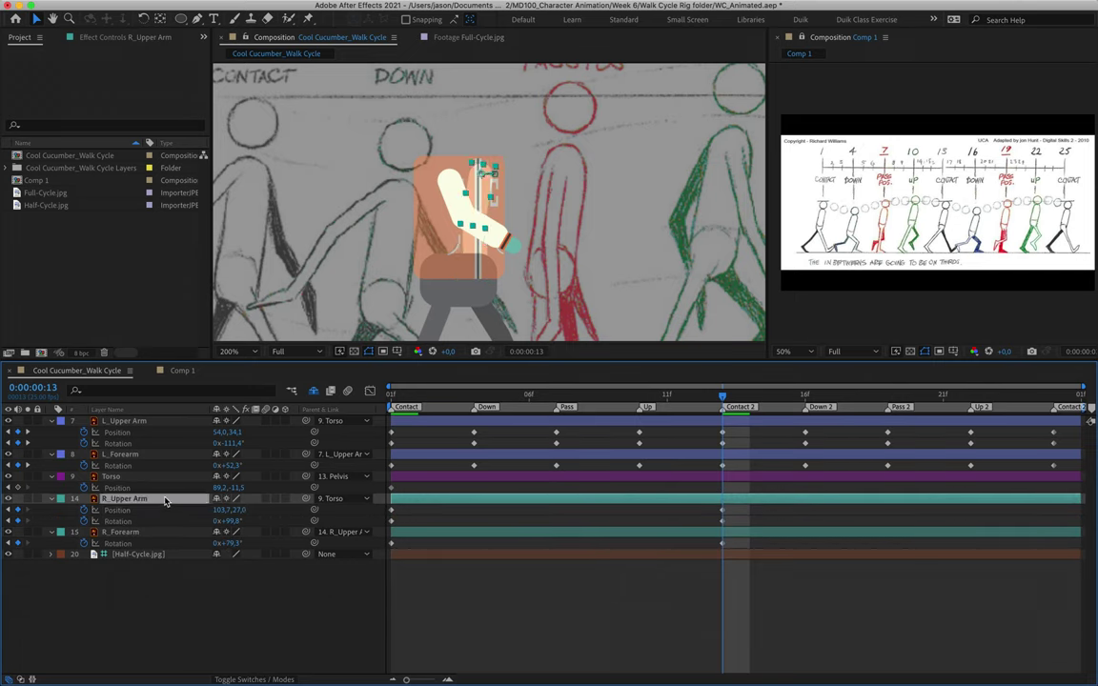
{"action": "key", "text": "shift+Left"}
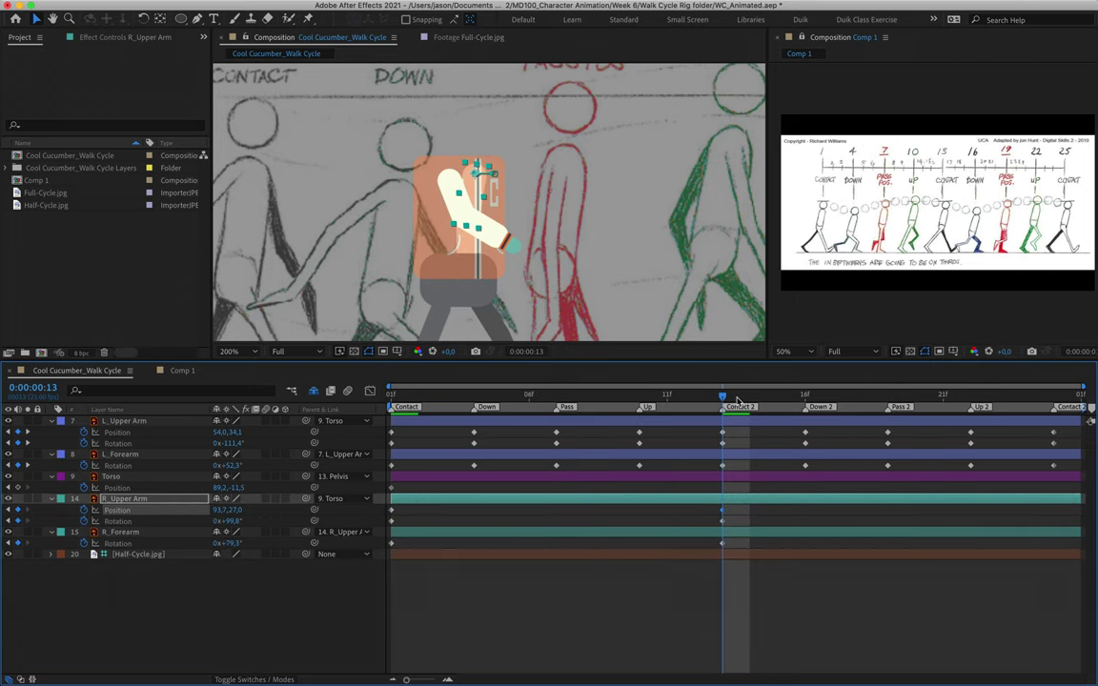
{"action": "key", "text": "space"}
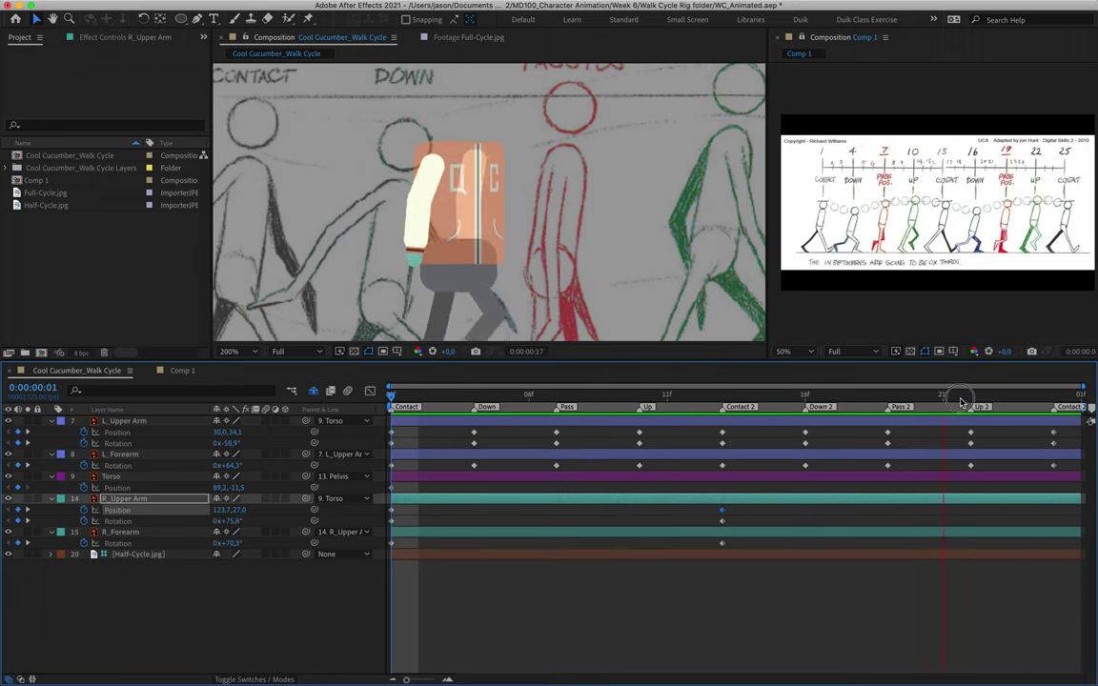
- Copy the first Contact keyframes of R_Upper Arm and R_Forearm to the final Contact marker, 0:00:01:00
{"action": "left_click", "coordinate": [1038, 398]}
{"action": "left_click", "coordinate": [1051, 406]}
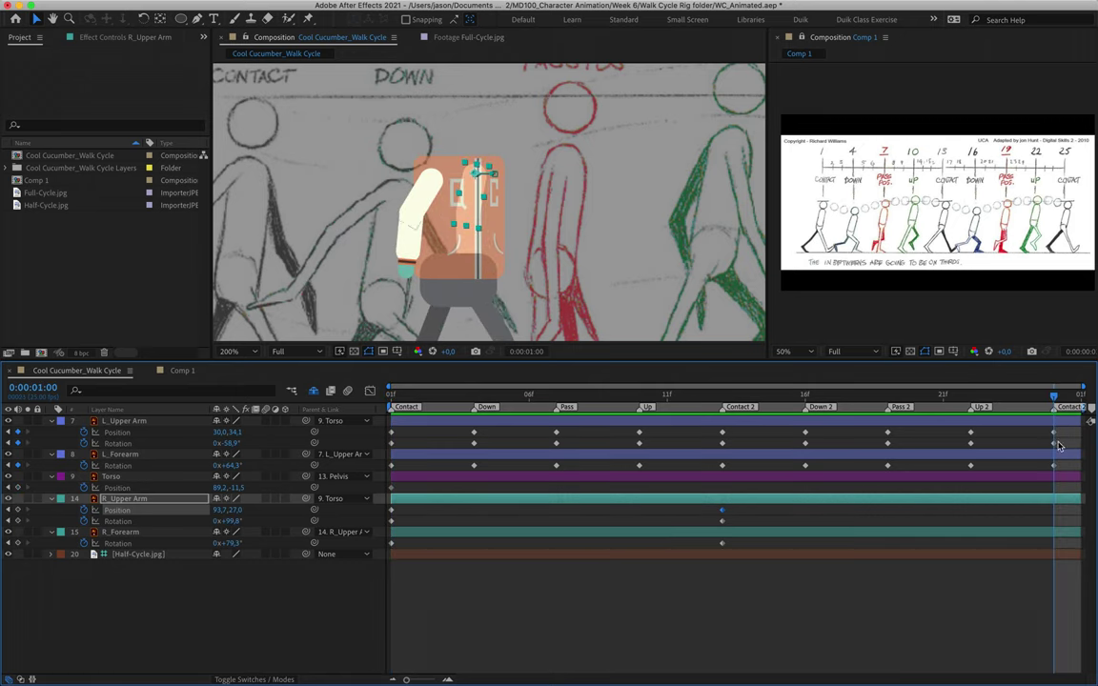
{"action": "left_click_drag", "start_coordinate": [399, 504], "coordinate": [386, 544]}
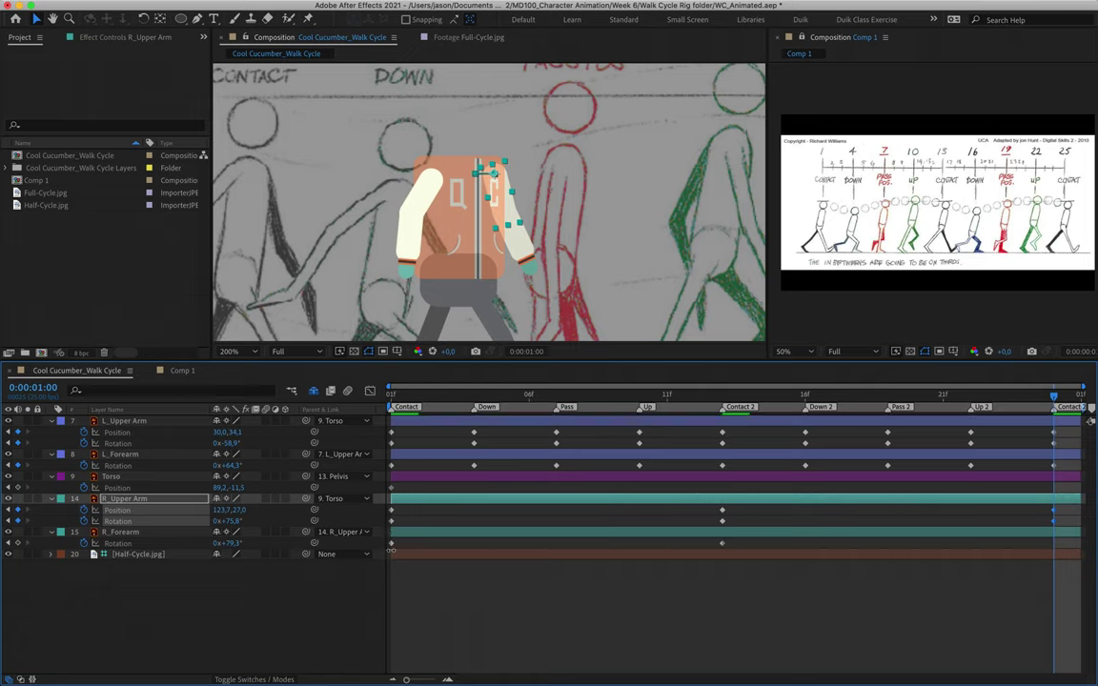
{"action": "left_click", "coordinate": [392, 544]}
{"action": "key", "text": "ctrl+v"}
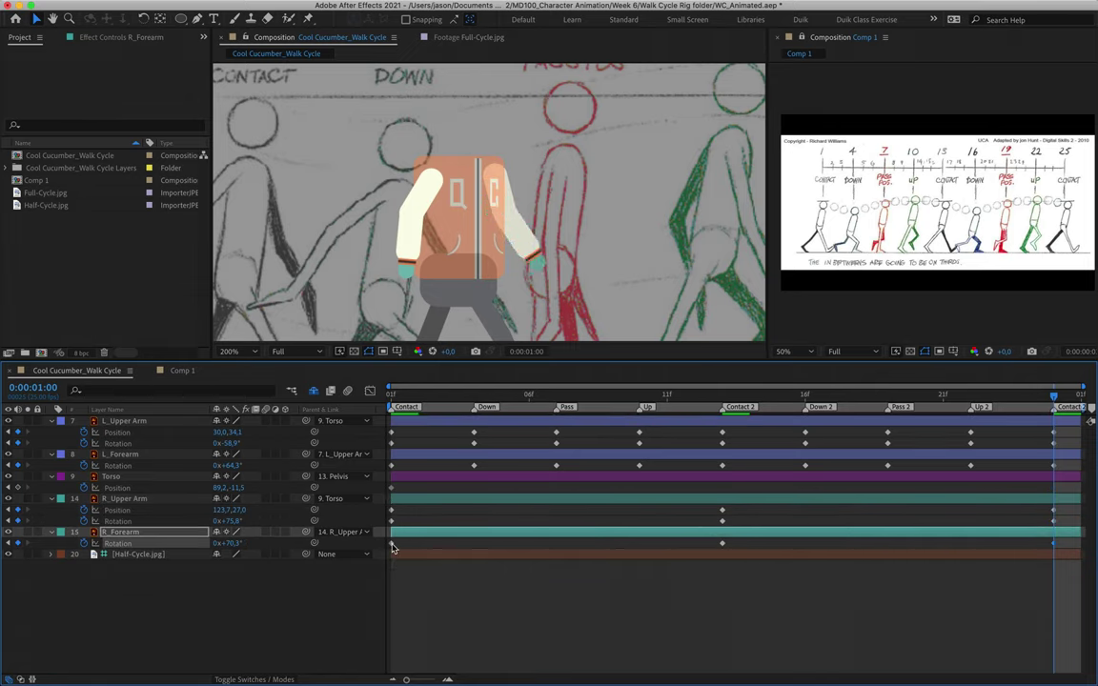
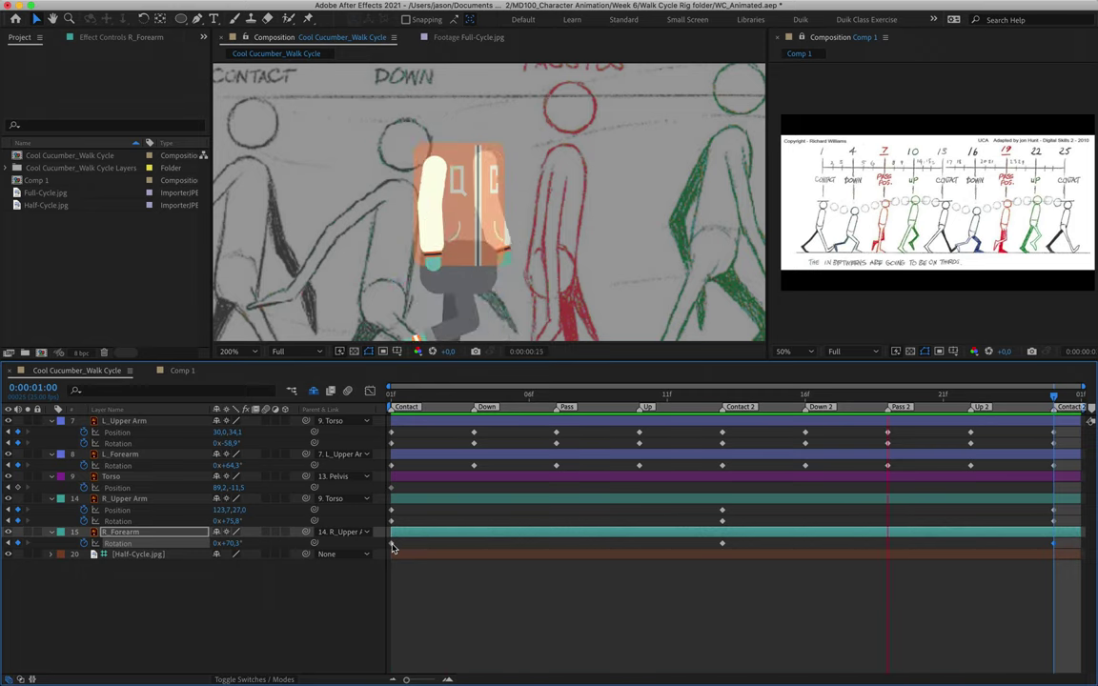
- Try deleting the L_Upper Arm and L_Forearm keyframes between the three Contact markers, and play the simplified swing
{"action": "left_click", "coordinate": [474, 395]}
{"action": "mouse_move", "coordinate": [461, 433]}
{"action": "left_mouse_down"}
{"action": "mouse_move", "coordinate": [522, 442]}
{"action": "mouse_move", "coordinate": [660, 497]}
{"action": "left_mouse_up"}
{"action": "key", "text": "Delete"}
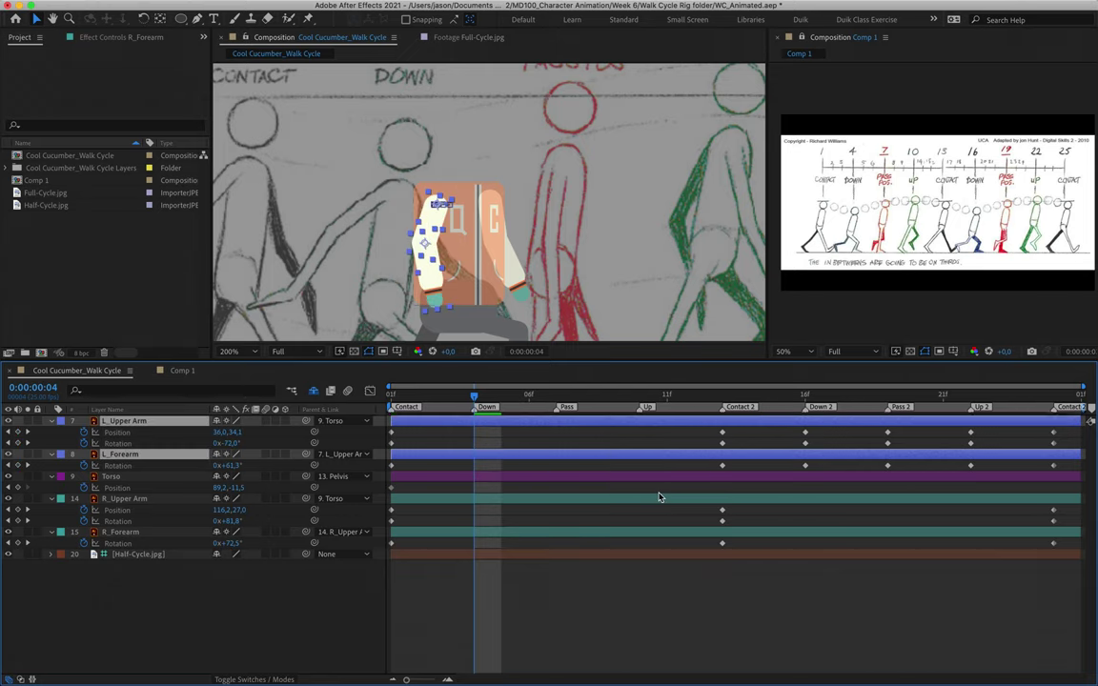
{"action": "left_click_drag", "start_coordinate": [784, 433], "coordinate": [986, 490]}
{"action": "key", "text": "Delete"}
{"action": "key", "text": "space"}
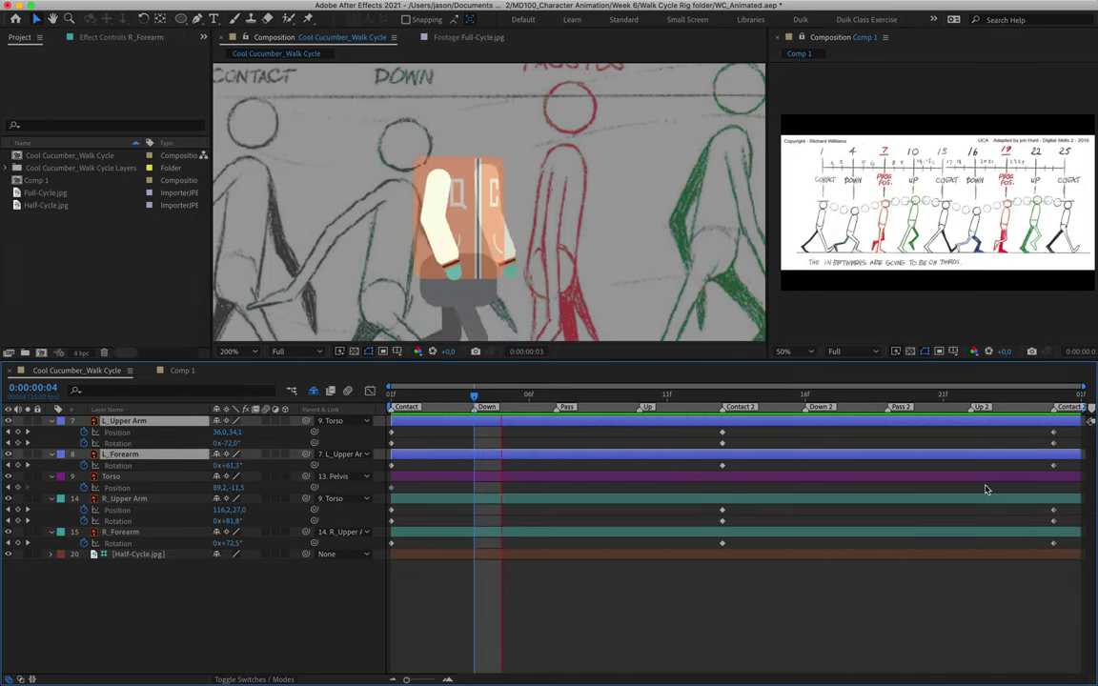
- Undo the deletion of the left arm's in-between keyframes and play the loop for comparison
{"action": "key", "text": "super+z"}
{"action": "key", "text": "super+v"}
{"action": "key", "text": "space"}
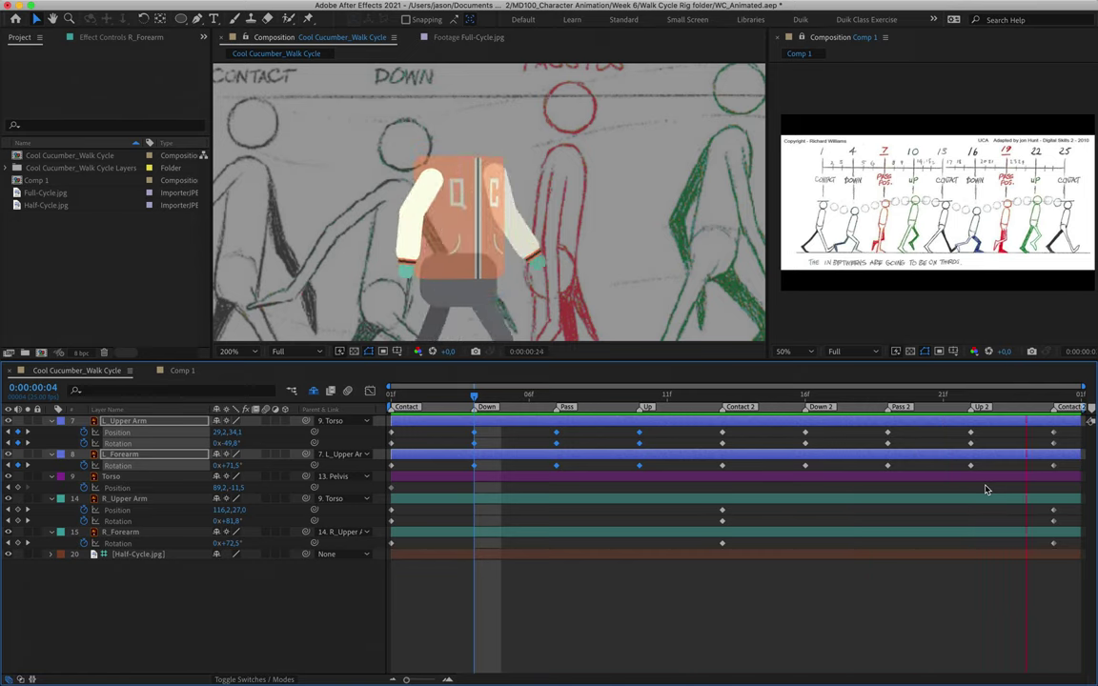
{"action": "key", "text": "space"}
- Collapse the arm and Torso layers' keyframe properties and set the Torso's Opacity to 100%
{"action": "scroll", "coordinate": [556, 255], "scroll_direction": "down", "scroll_amount": 2}
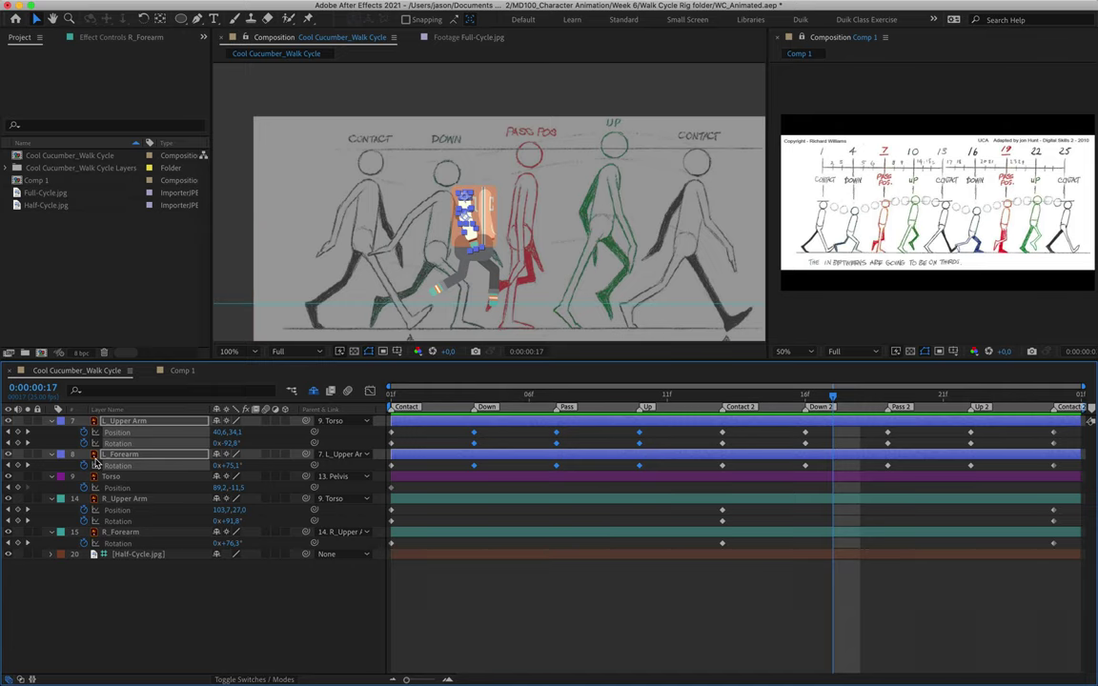
{"action": "left_click", "coordinate": [52, 422]}
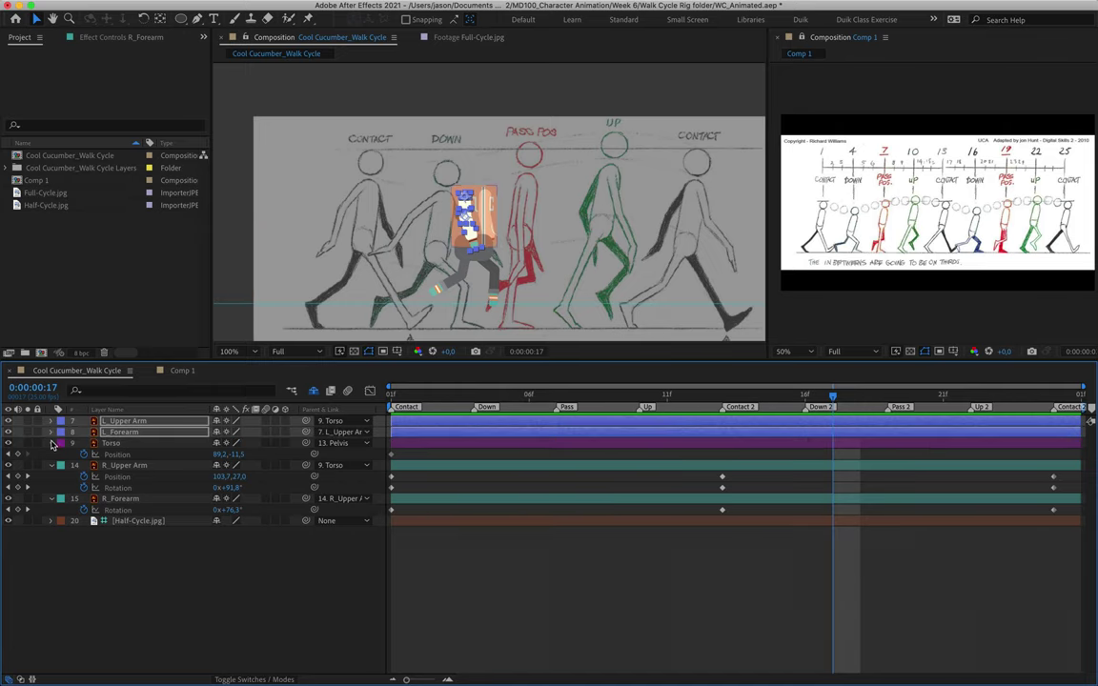
{"action": "left_click", "coordinate": [52, 444]}
{"action": "left_click", "coordinate": [51, 465]}
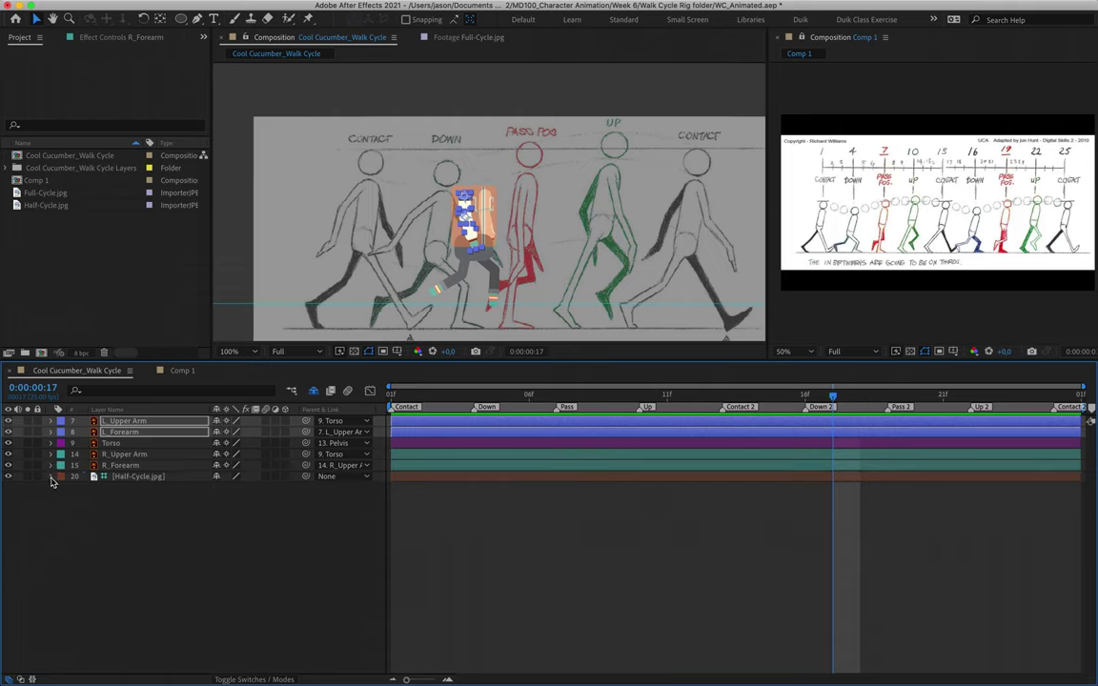
{"action": "left_click", "coordinate": [136, 445]}
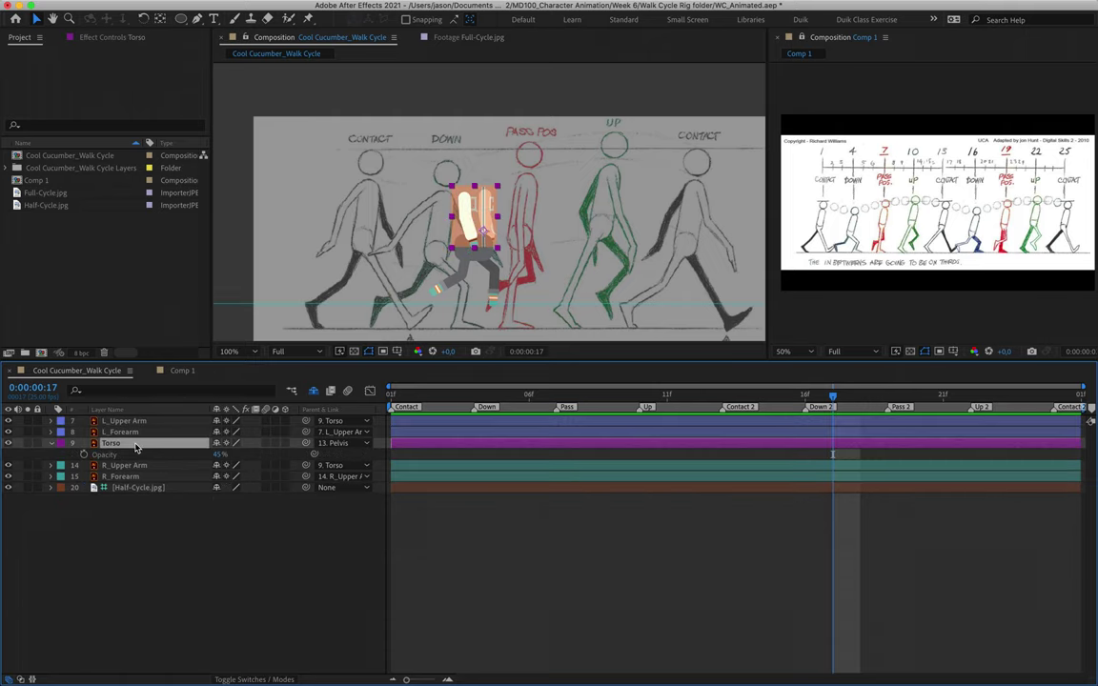
{"action": "key", "text": "t"}
{"action": "left_click_drag", "start_coordinate": [234, 455], "coordinate": [423, 408]}
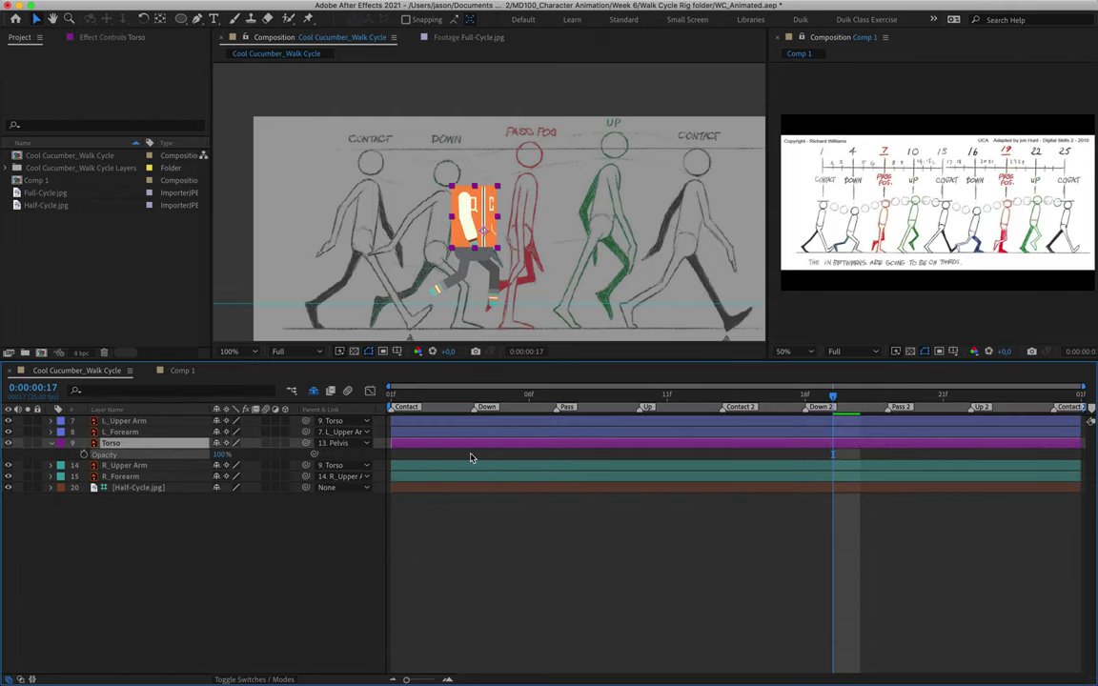
- From the first Contact keyframe, animate the Torso's Position, lowering it to 89,2, -5,5 at the Down marker, frame 4
{"action": "key", "text": "Home"}
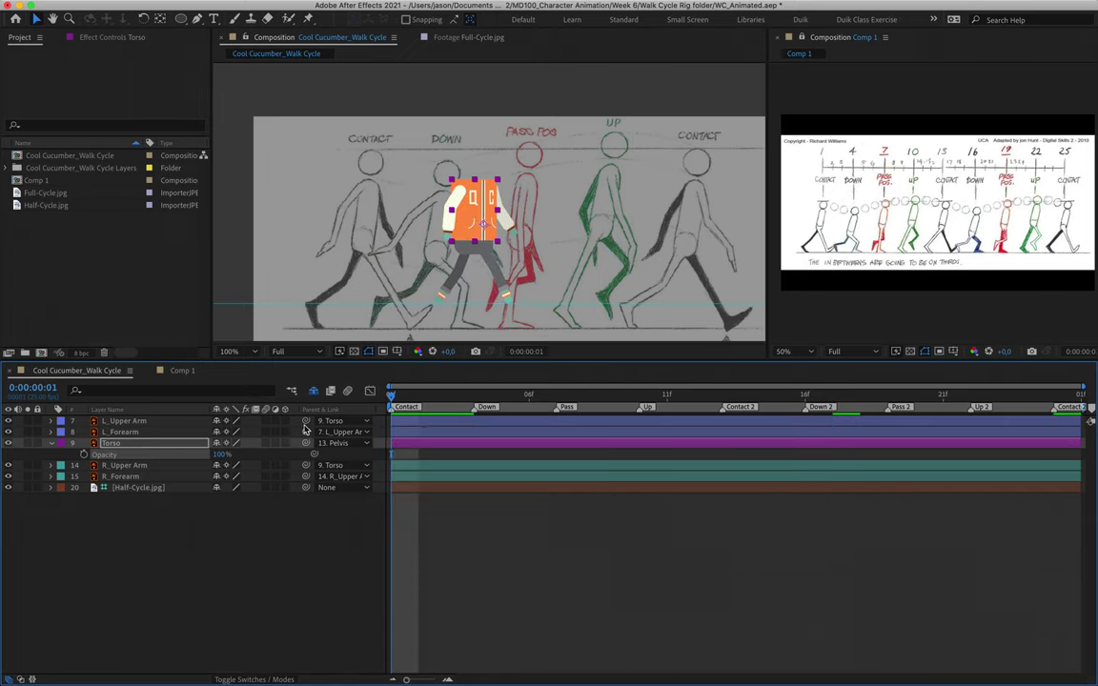
{"action": "key", "text": "p"}
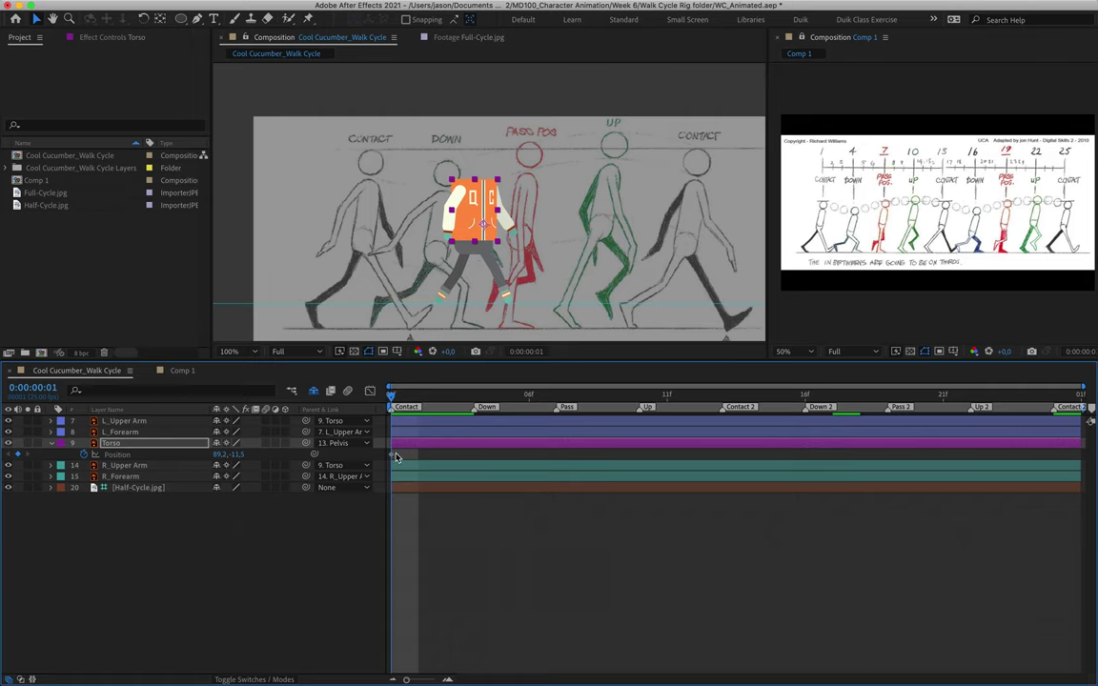
{"action": "left_click", "coordinate": [473, 391]}
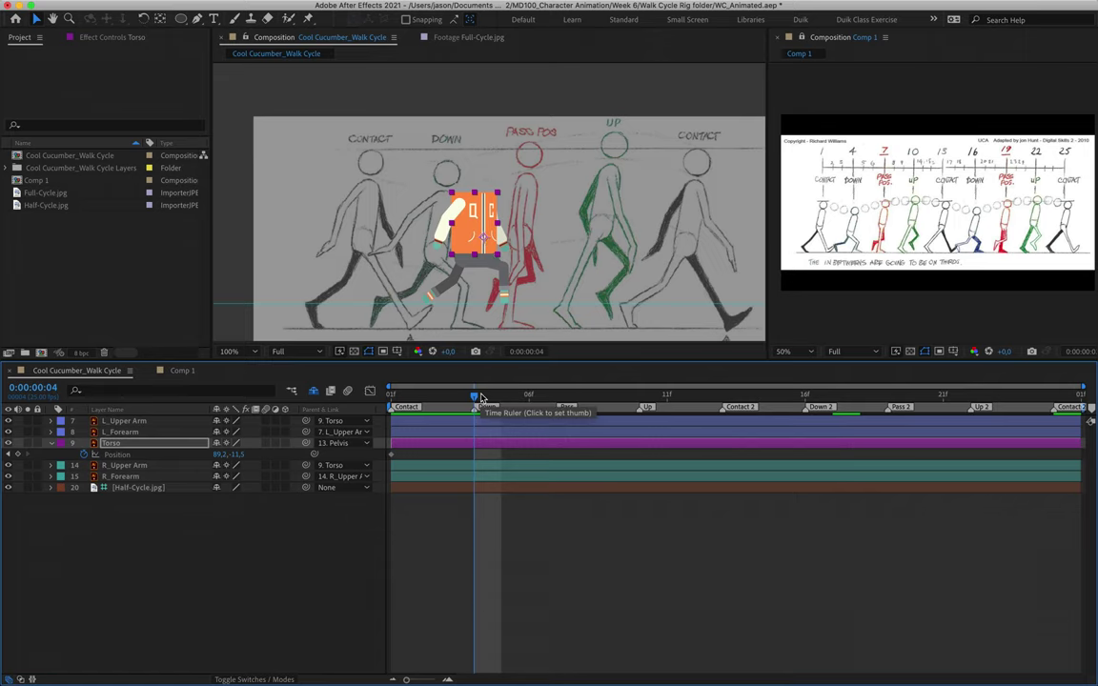
{"action": "key", "text": "Down"}
{"action": "key", "text": "Down"}
{"action": "key", "text": "Down"}
{"action": "key", "text": "Down"}
{"action": "key", "text": "Down"}
{"action": "key", "text": "Down"}
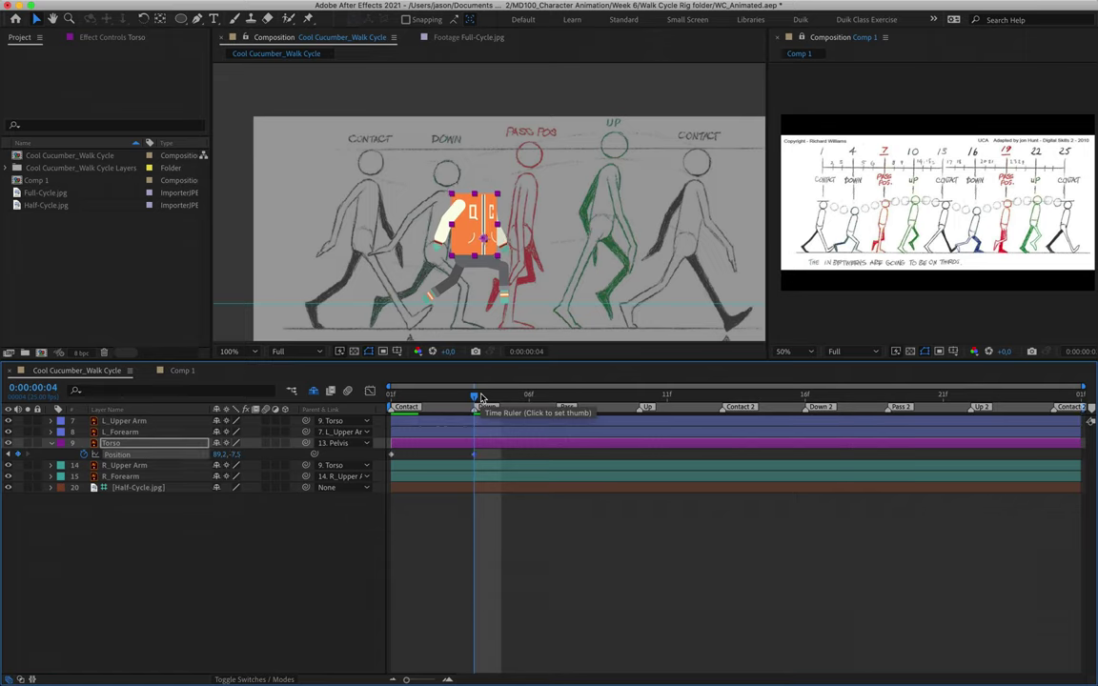
- Raise the Torso's Position to 89,2, -13,5 at the Pass marker, frame 7
{"action": "key", "text": "Page_Down"}
{"action": "key", "text": "Page_Down"}
{"action": "key", "text": "Page_Down"}
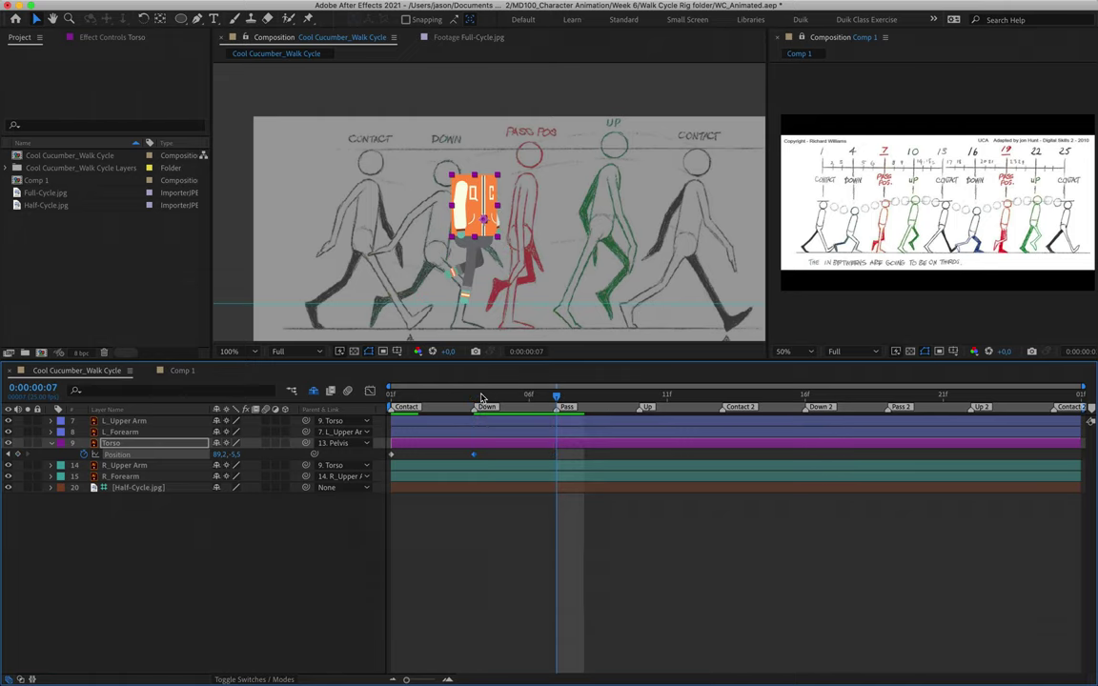
{"action": "key", "text": "Up"}
{"action": "key", "text": "Up"}
{"action": "key", "text": "Up"}
{"action": "key", "text": "Up"}
{"action": "key", "text": "Up"}
{"action": "key", "text": "Up"}
{"action": "key", "text": "Up"}
{"action": "key", "text": "Up"}
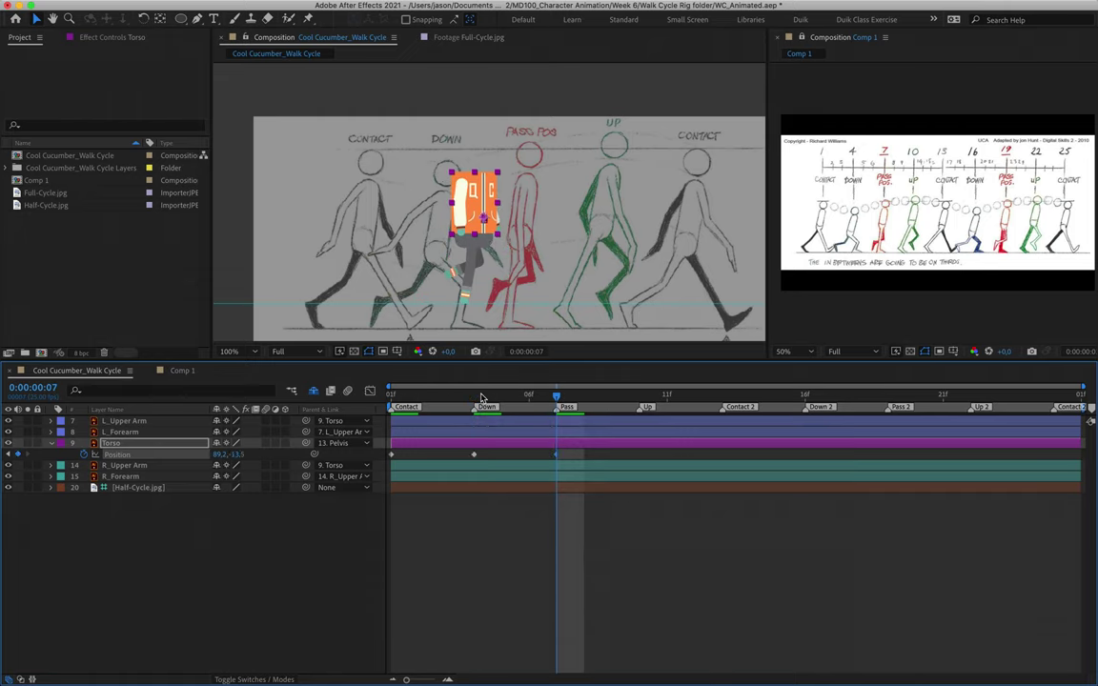
- Raise the Torso's Position to 89,2, -17,5 at the Up marker, frame 10
{"action": "key", "text": "Page_Down"}
{"action": "key", "text": "Page_Down"}
{"action": "key", "text": "Page_Down"}
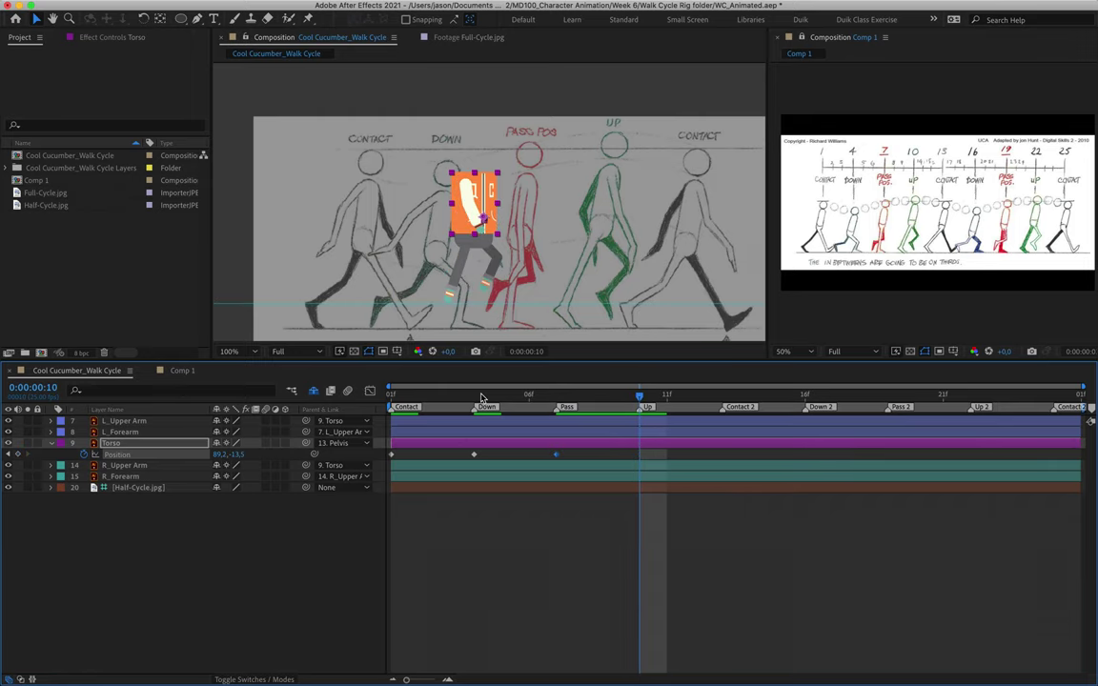
{"action": "key", "text": "Up"}
{"action": "key", "text": "Up"}
{"action": "key", "text": "Up"}
{"action": "key", "text": "Up"}
- Copy the Torso's four Position keyframes to the second half of the cycle, starting at the Contact 2 marker, frame 13
{"action": "key", "text": "Page_Down"}
{"action": "key", "text": "Page_Down"}
{"action": "key", "text": "Page_Down"}
{"action": "left_click_drag", "start_coordinate": [662, 454], "coordinate": [377, 477]}
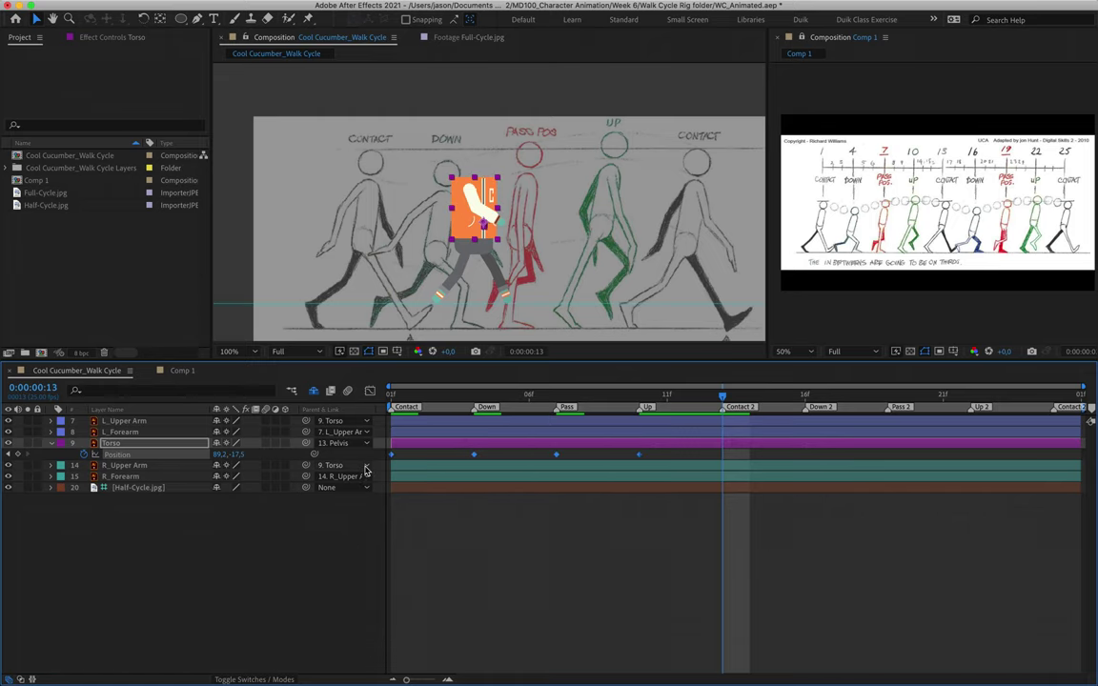
{"action": "key", "text": "ctrl+c"}
{"action": "key", "text": "ctrl+v"}
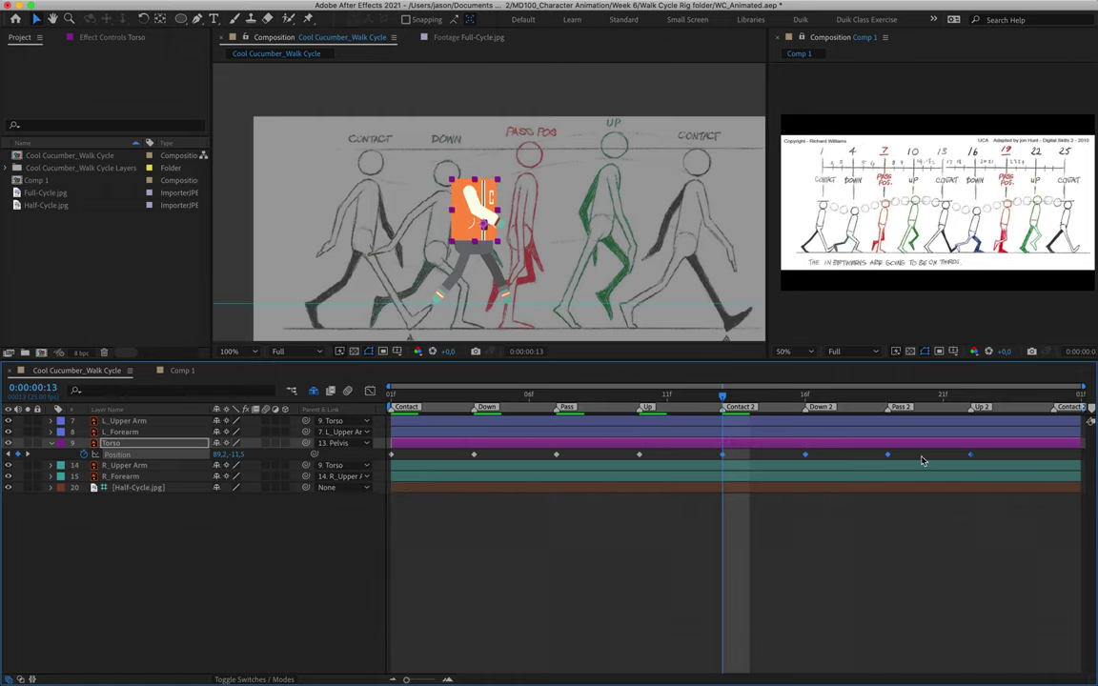
- Copy the Torso's first Position keyframe to the final Contact marker, 0:00:01:00, and play the loop
{"action": "left_click", "coordinate": [644, 552]}
{"action": "key", "text": "End"}
{"action": "left_click", "coordinate": [390, 455]}
{"action": "key", "text": "ctrl+c"}
{"action": "key", "text": "ctrl+v"}
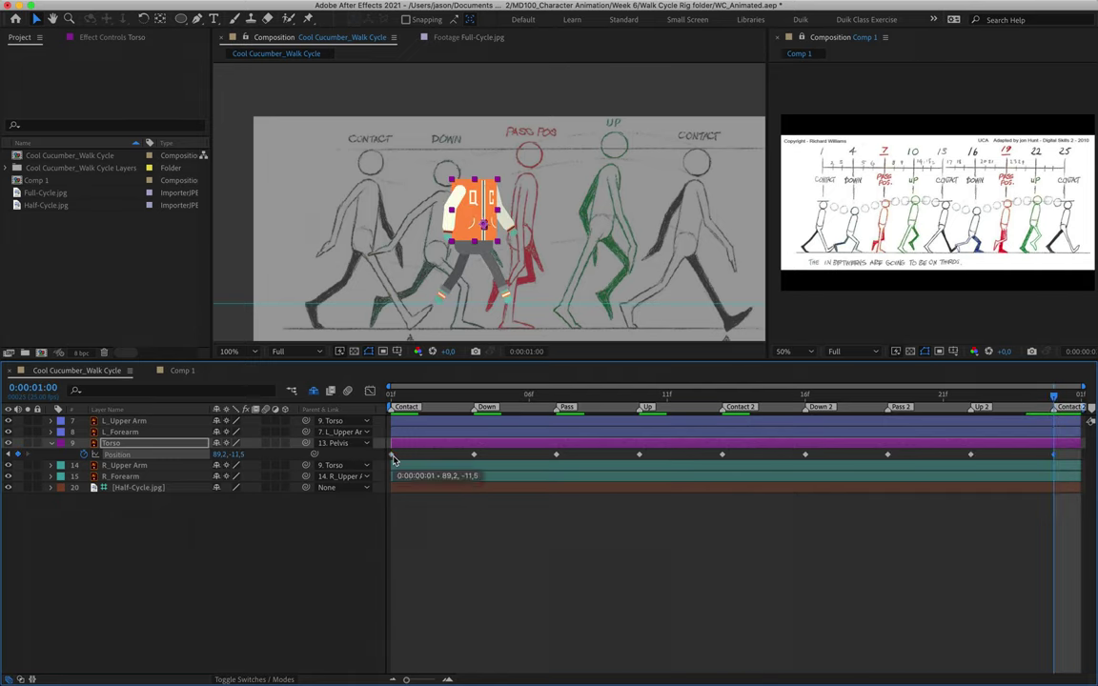
{"action": "key", "text": "space"}
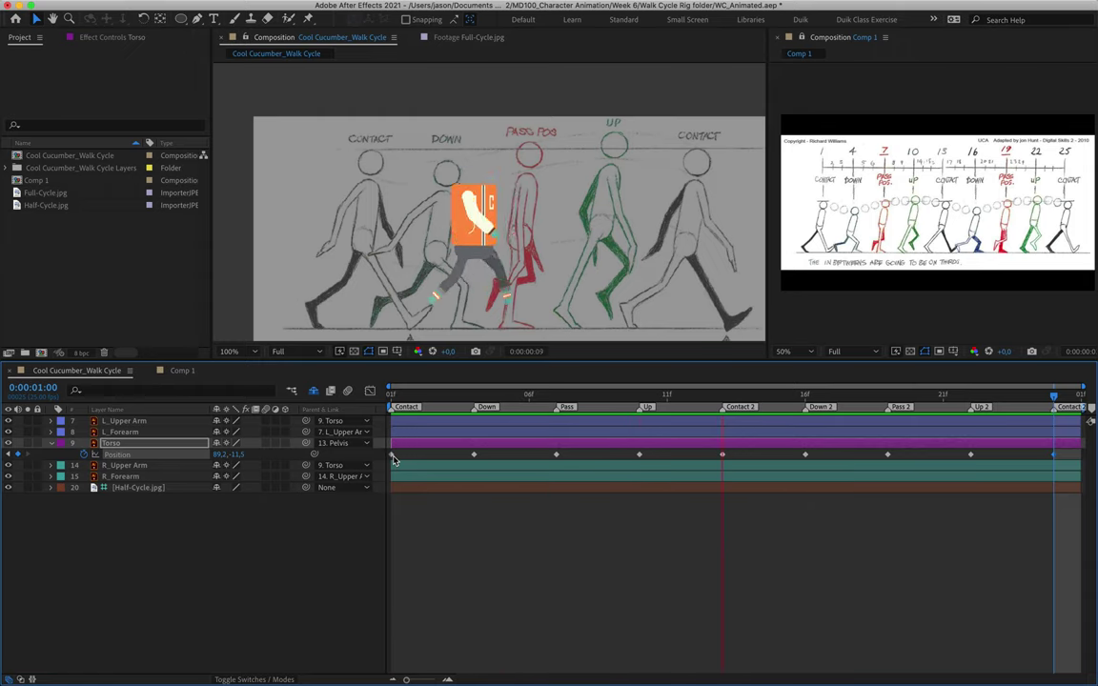
{"action": "key", "text": "space"}
- Collapse the Torso's properties, reveal the shy layers, and make the head, collar, hat, shades and other face layers visible
{"action": "left_click", "coordinate": [411, 398]}
{"action": "key", "text": "u"}
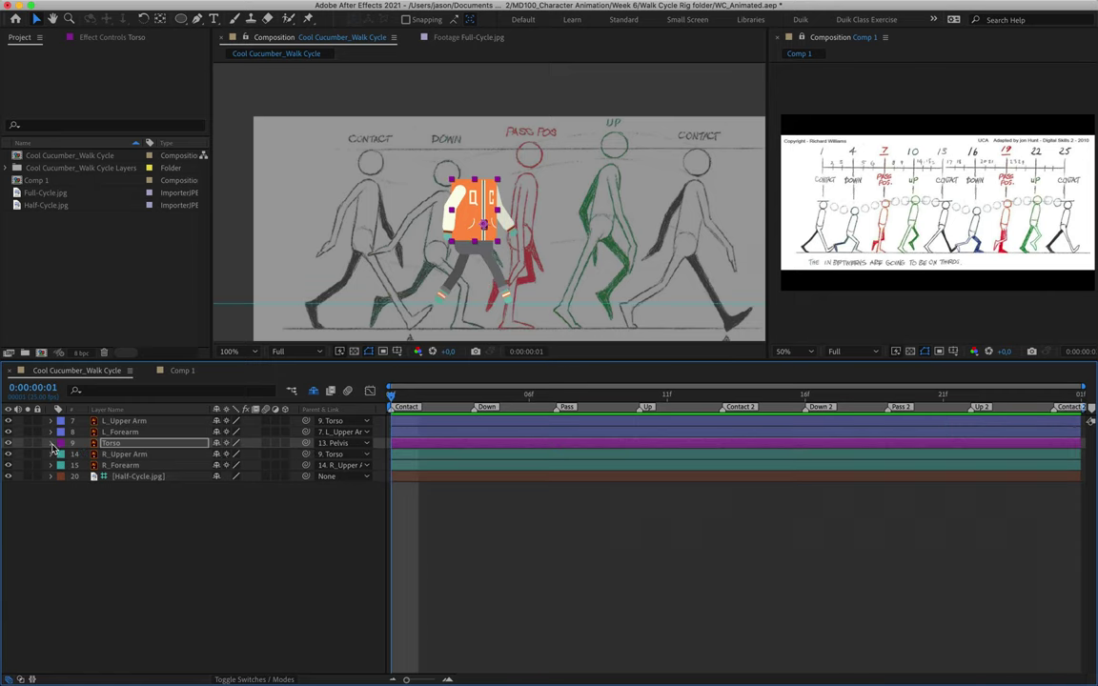
{"action": "left_click", "coordinate": [314, 392]}
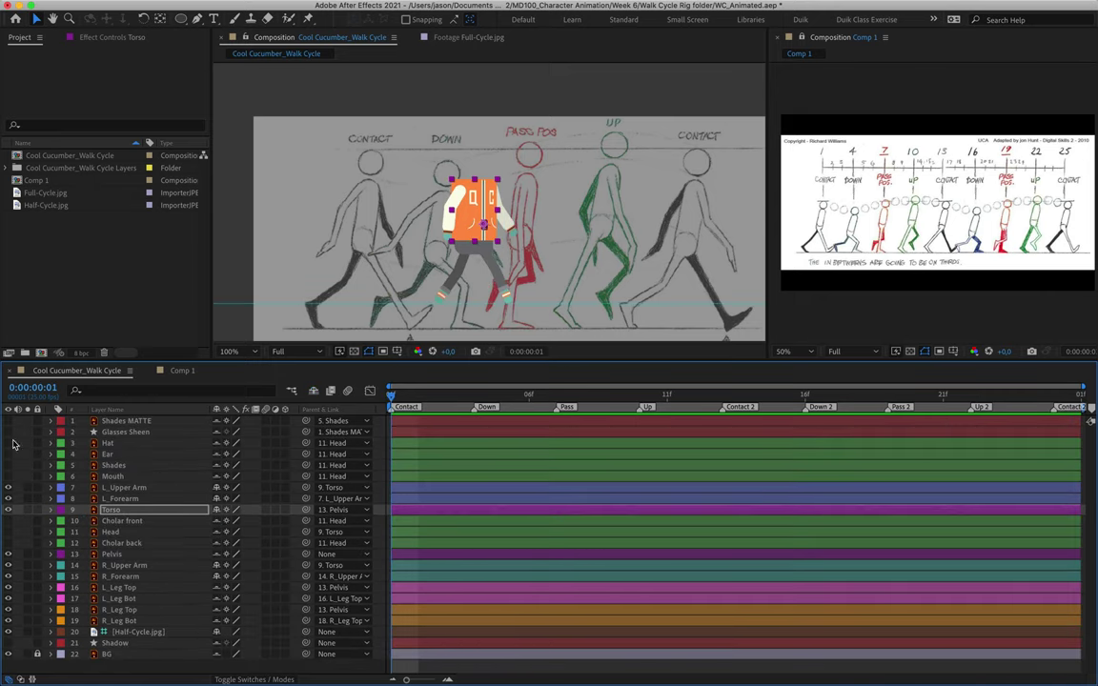
{"action": "left_click_drag", "start_coordinate": [8, 426], "coordinate": [7, 494]}
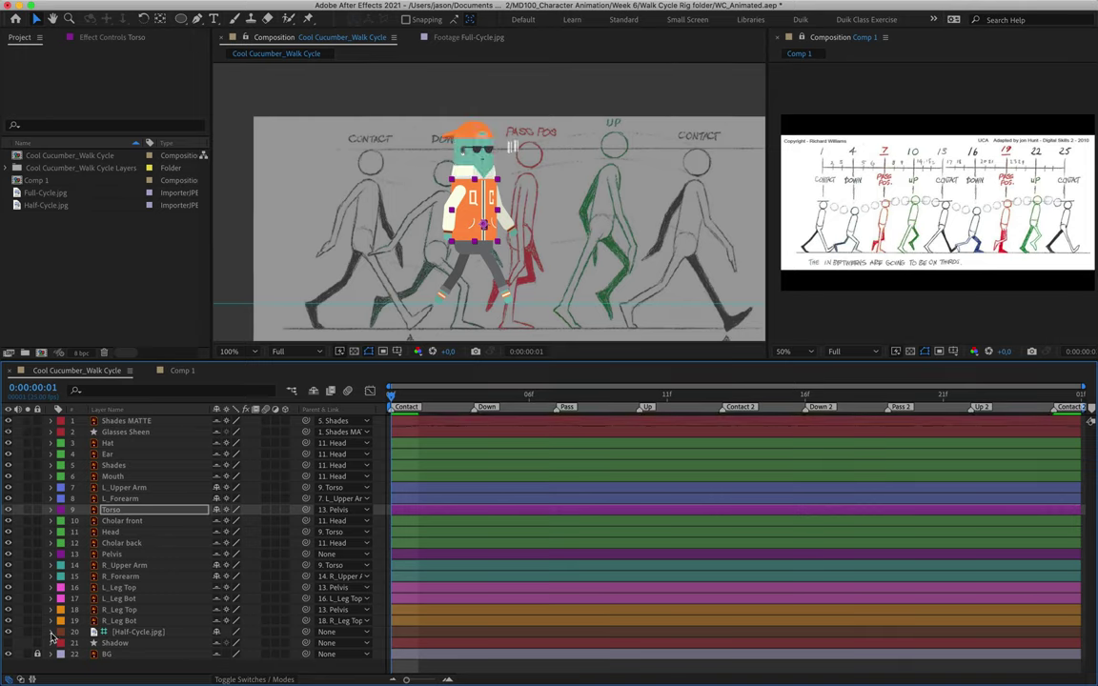
- Hide the Half-Cycle.jpg reference layer and play the walk cycle with the full character
{"action": "left_click", "coordinate": [126, 633]}
{"action": "left_click", "coordinate": [8, 632]}
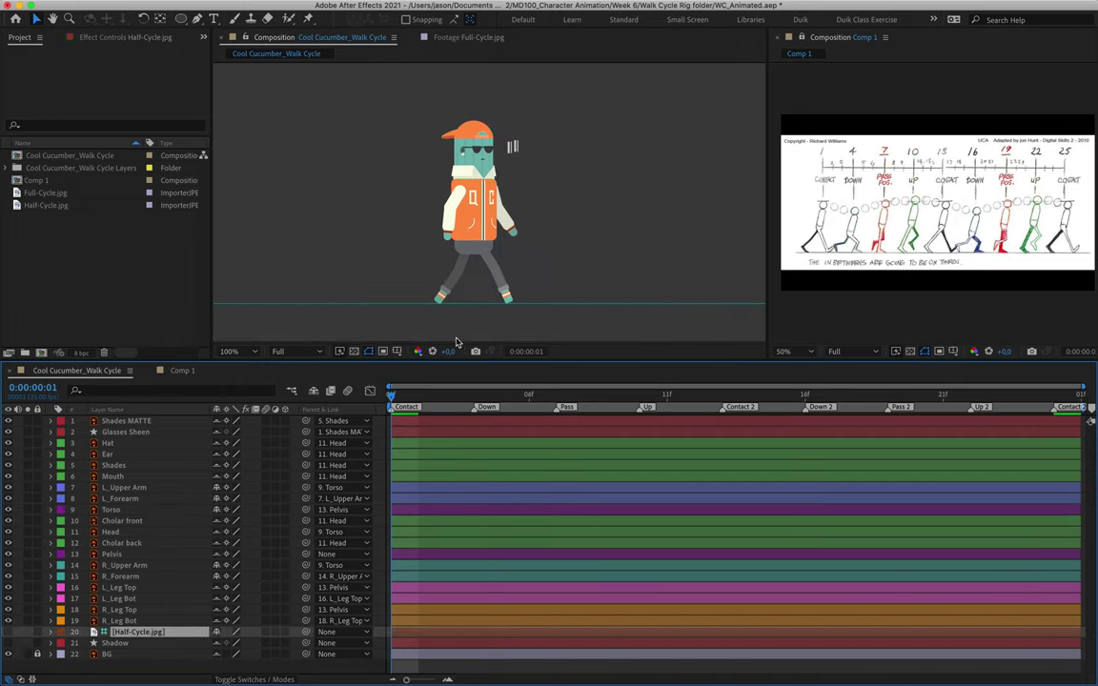
{"action": "key", "text": "space"}
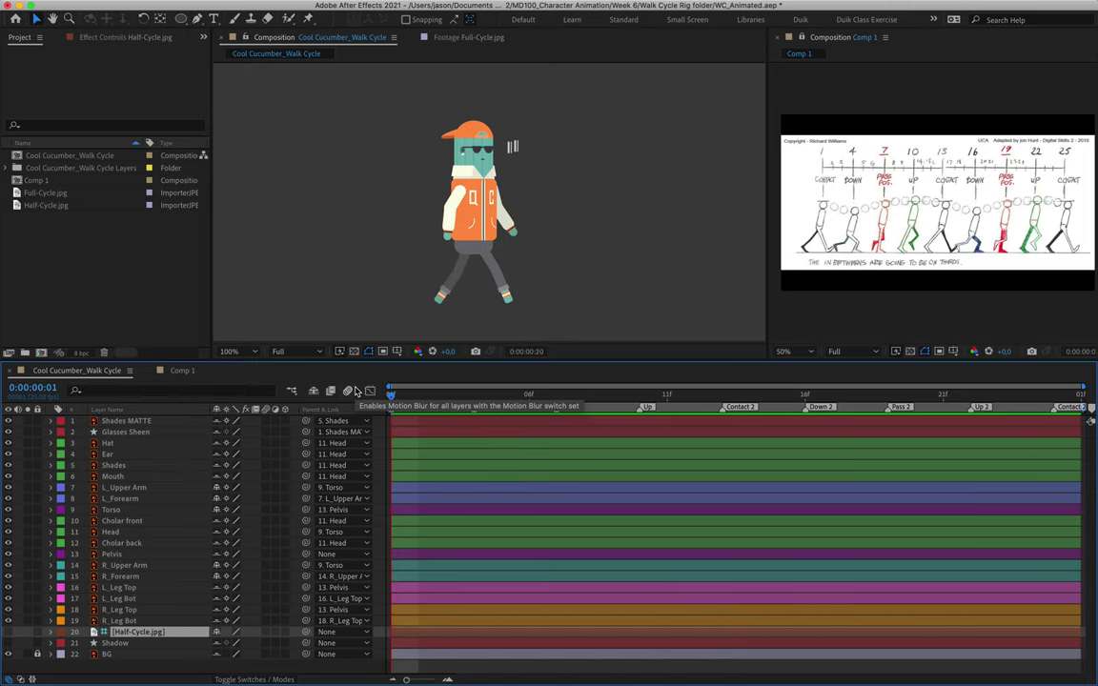
{"action": "key", "text": "space"}
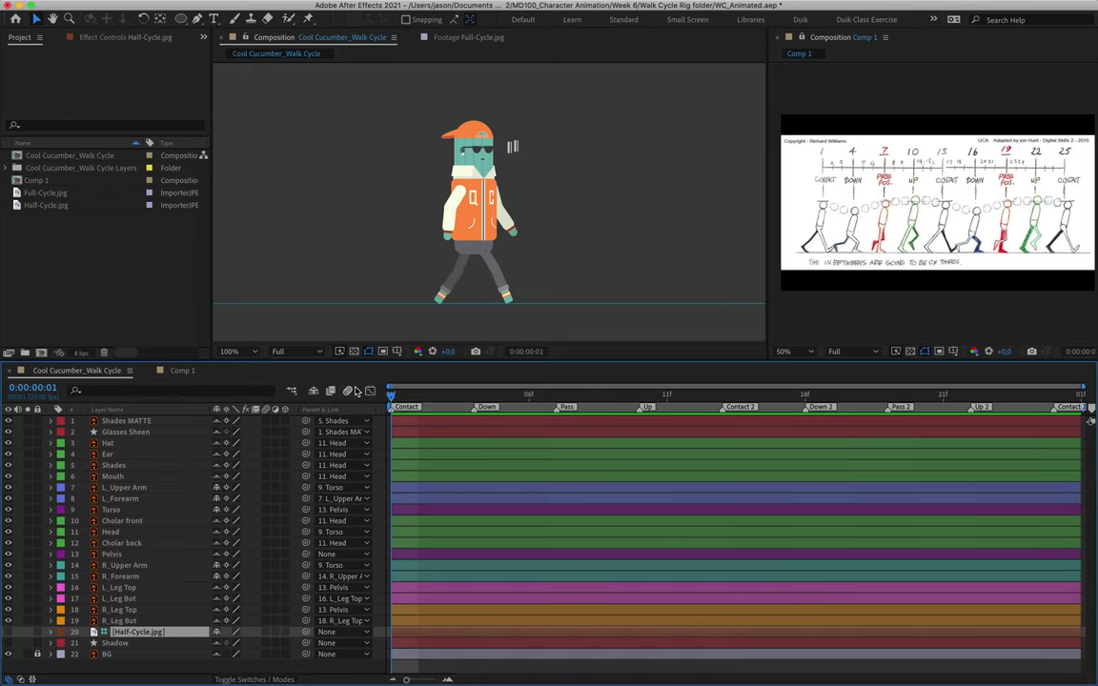
- Reveal the keyframes of all layers and apply Easy Ease to every arm, torso, pelvis and leg keyframe
{"action": "key", "text": "super+a"}
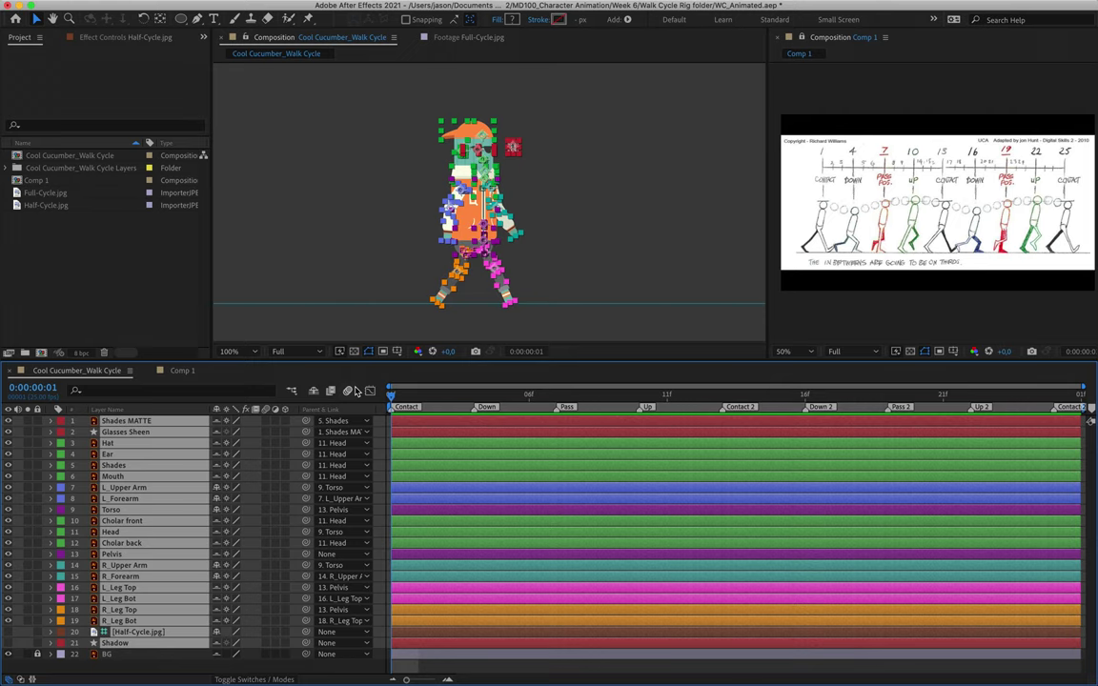
{"action": "key", "text": "u"}
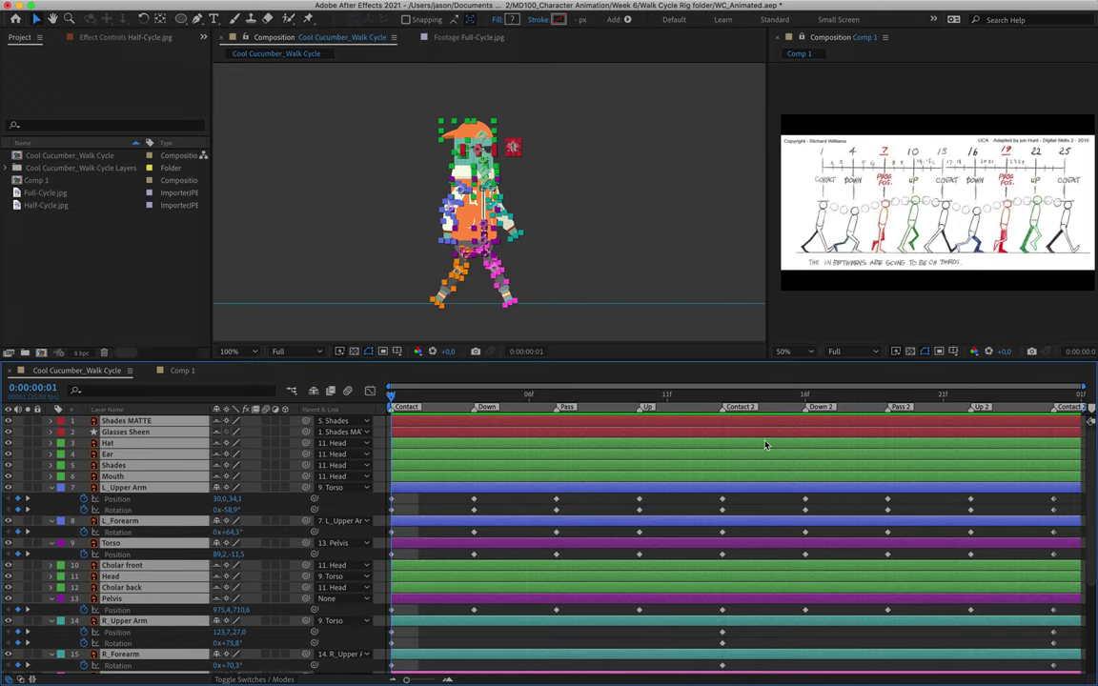
{"action": "left_click_drag", "start_coordinate": [745, 360], "coordinate": [768, 99]}
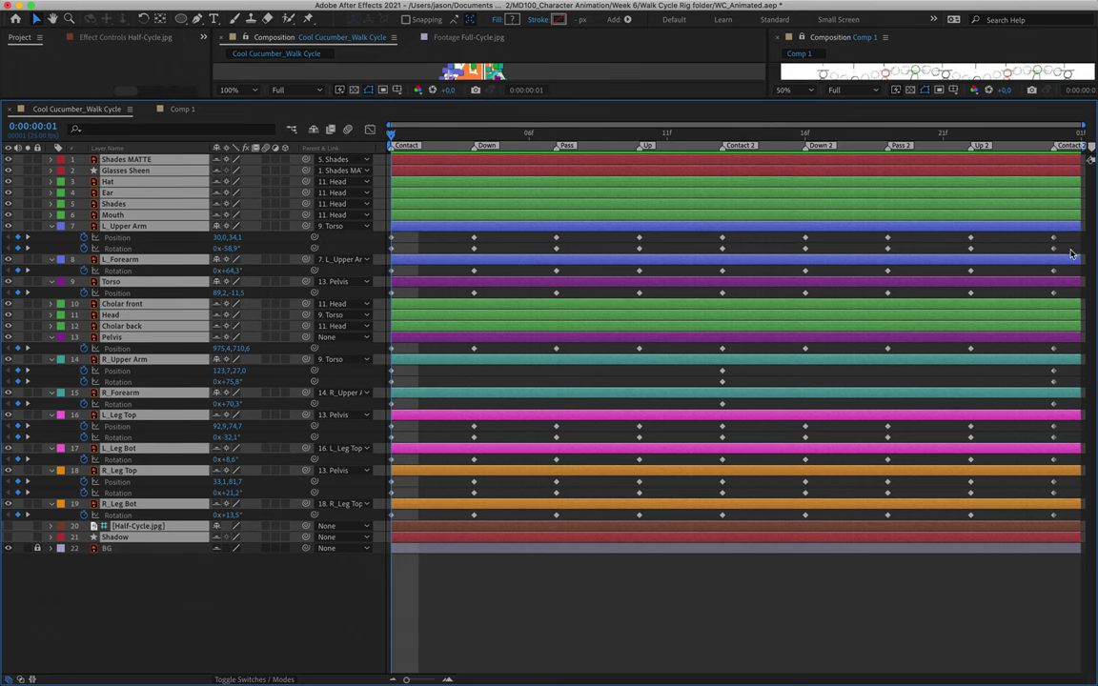
{"action": "left_click_drag", "start_coordinate": [1081, 236], "coordinate": [347, 618]}
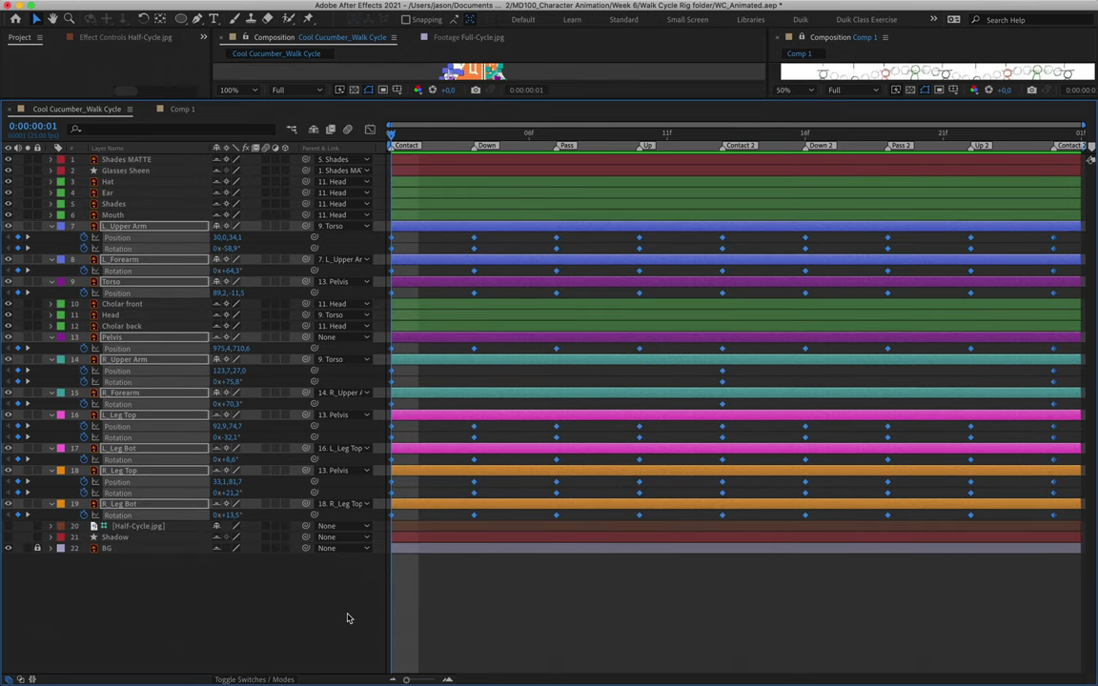
{"action": "key", "text": "F9"}
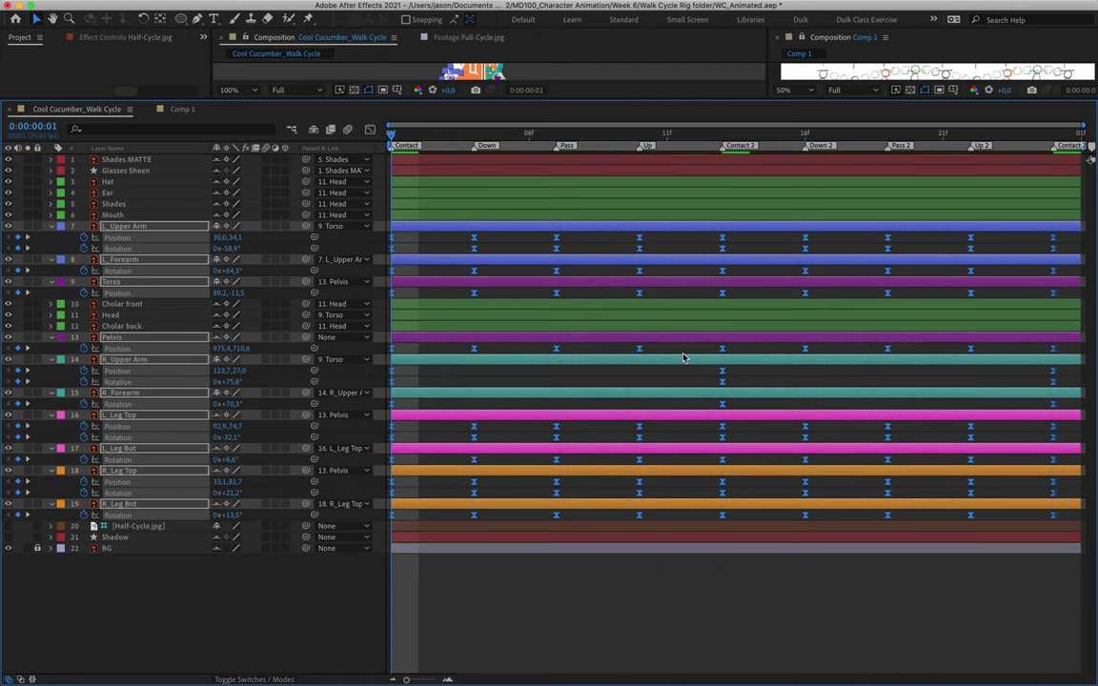
{"action": "left_click_drag", "start_coordinate": [617, 99], "coordinate": [599, 403]}
- Play the eased walk cycle and replay it from the first frame to examine the motion
{"action": "key", "text": "space"}
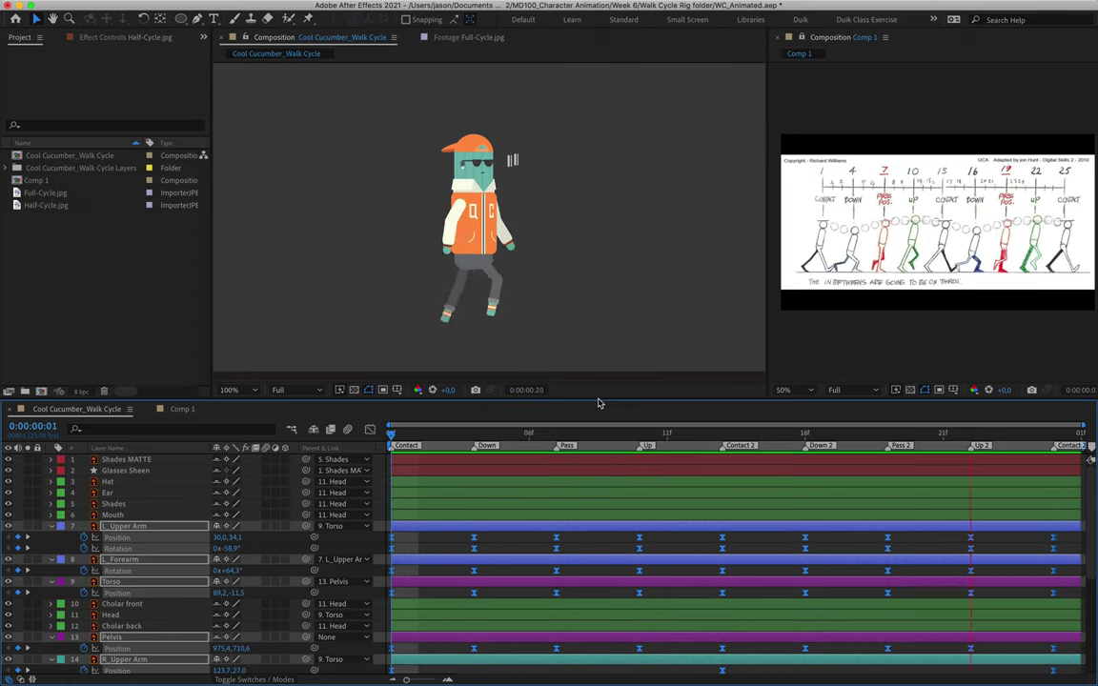
{"action": "key", "text": "space"}
{"action": "left_click", "coordinate": [454, 540]}
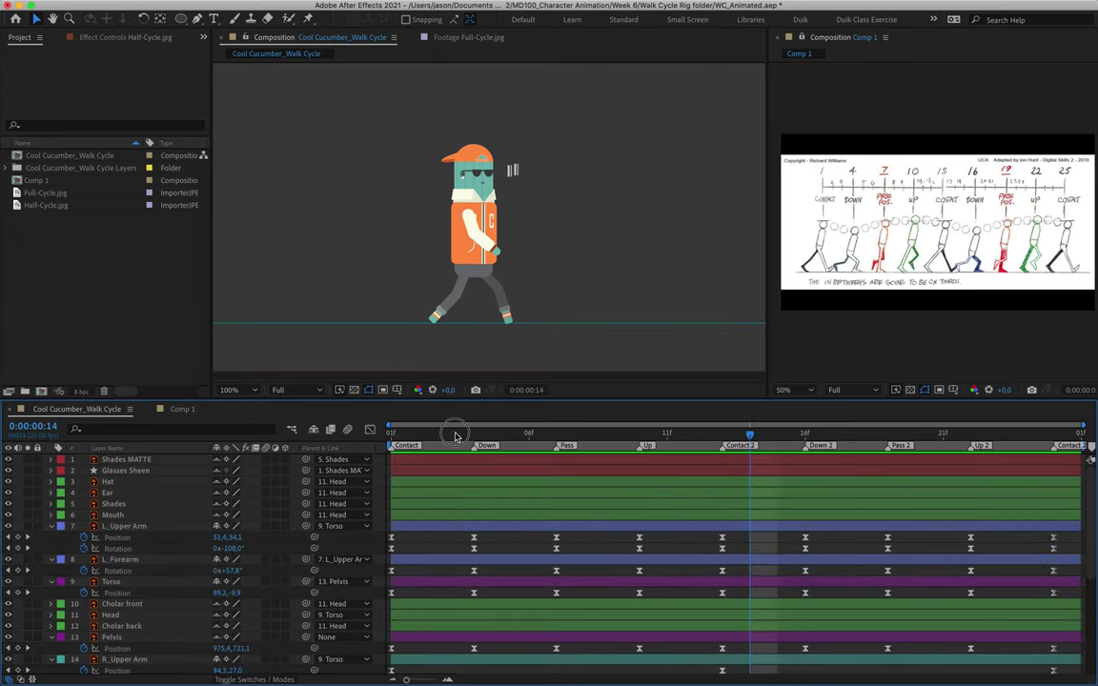
{"action": "left_click_drag", "start_coordinate": [409, 433], "coordinate": [370, 434]}
{"action": "key", "text": "space"}
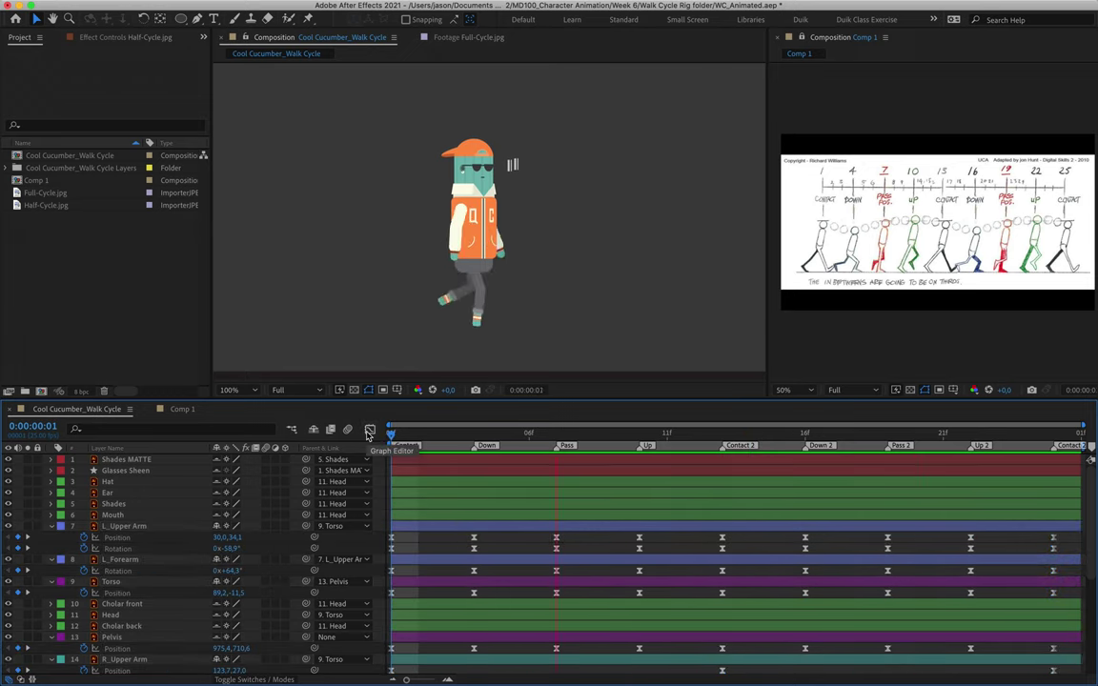
{"action": "key", "text": "space"}
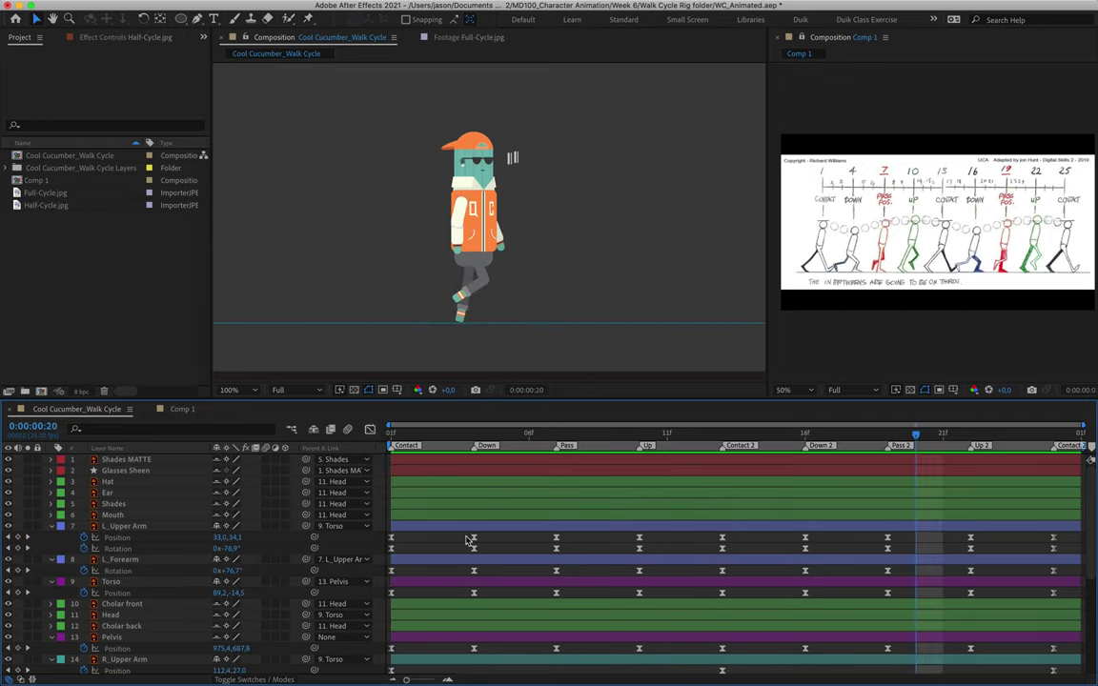
- Delete the L_Upper Arm and L_Forearm keyframes between the three Contact markers, and play the simplified arm swing
{"action": "left_click", "coordinate": [464, 529]}
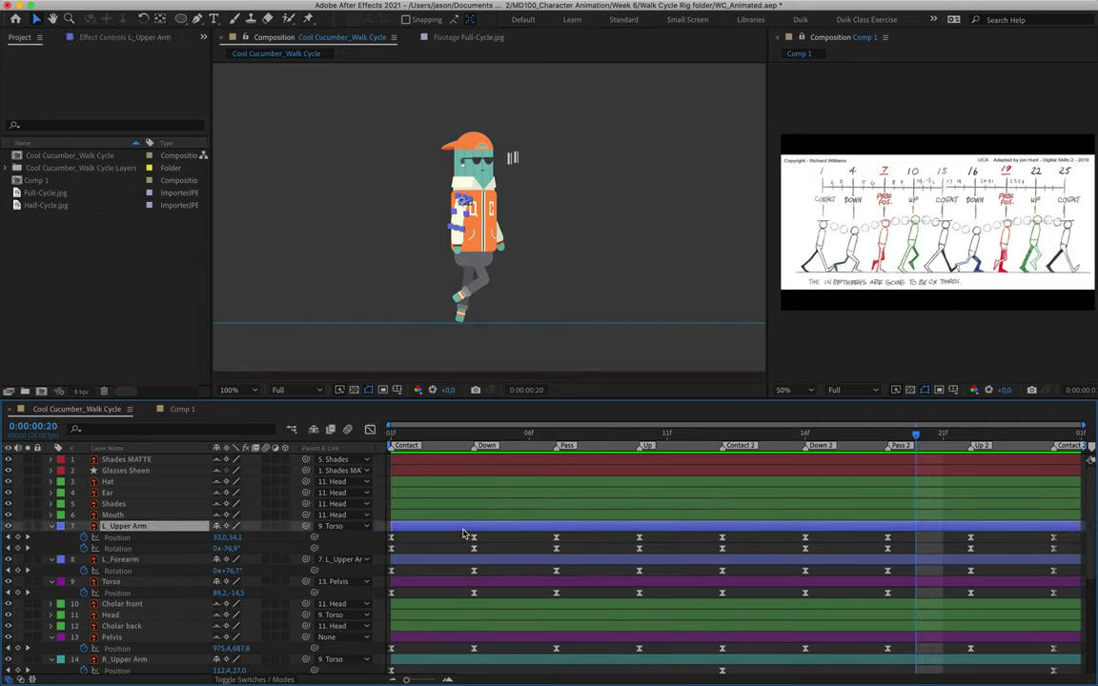
{"action": "left_click_drag", "start_coordinate": [459, 536], "coordinate": [653, 606]}
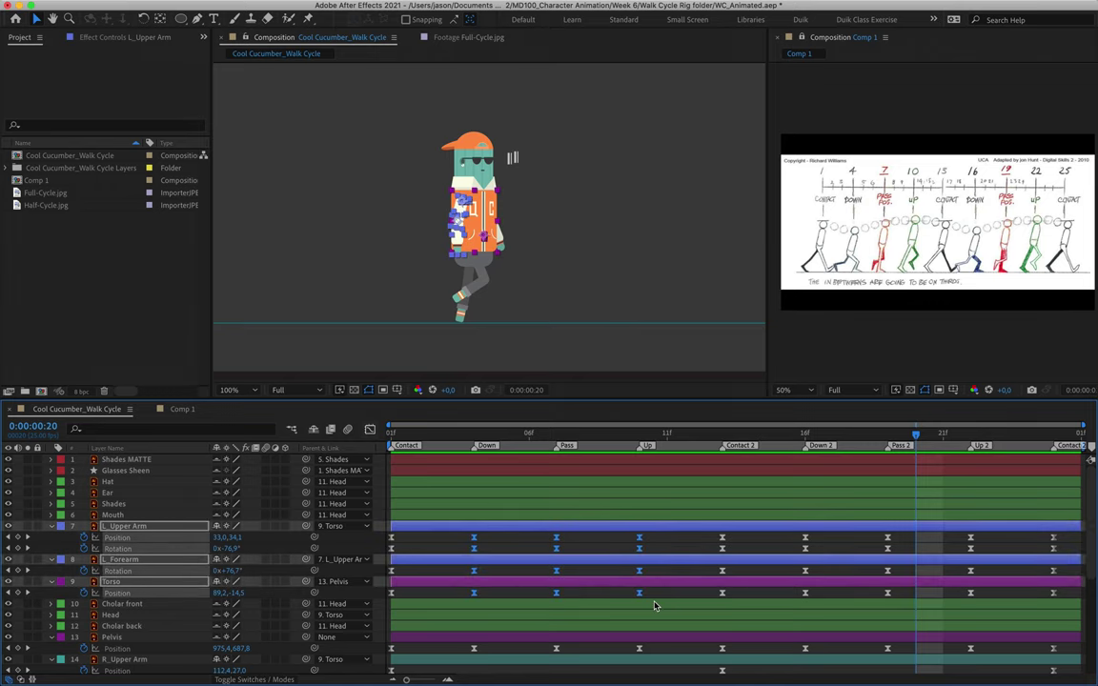
{"action": "left_click_drag", "start_coordinate": [466, 539], "coordinate": [680, 583]}
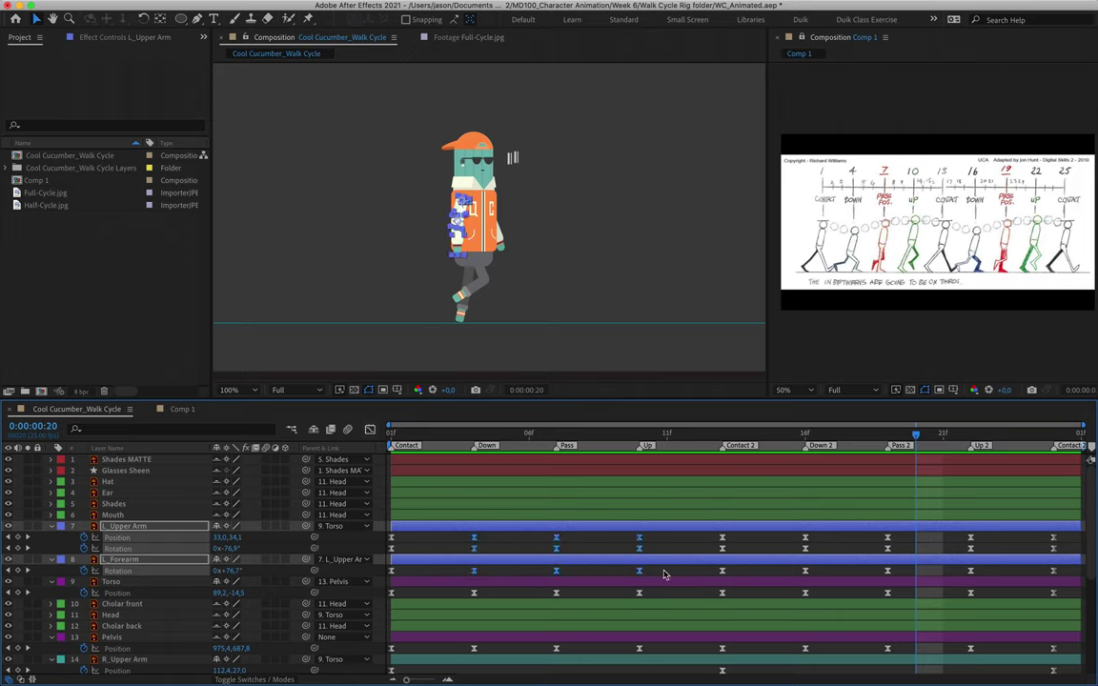
{"action": "key", "text": "Delete"}
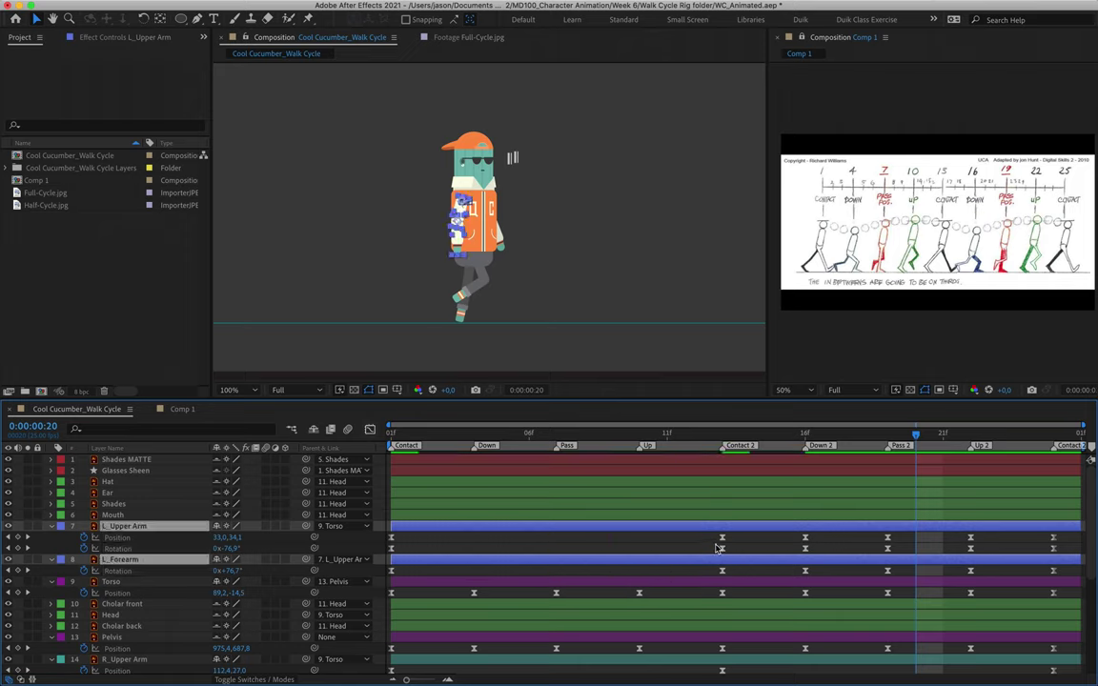
{"action": "left_click_drag", "start_coordinate": [791, 530], "coordinate": [991, 577]}
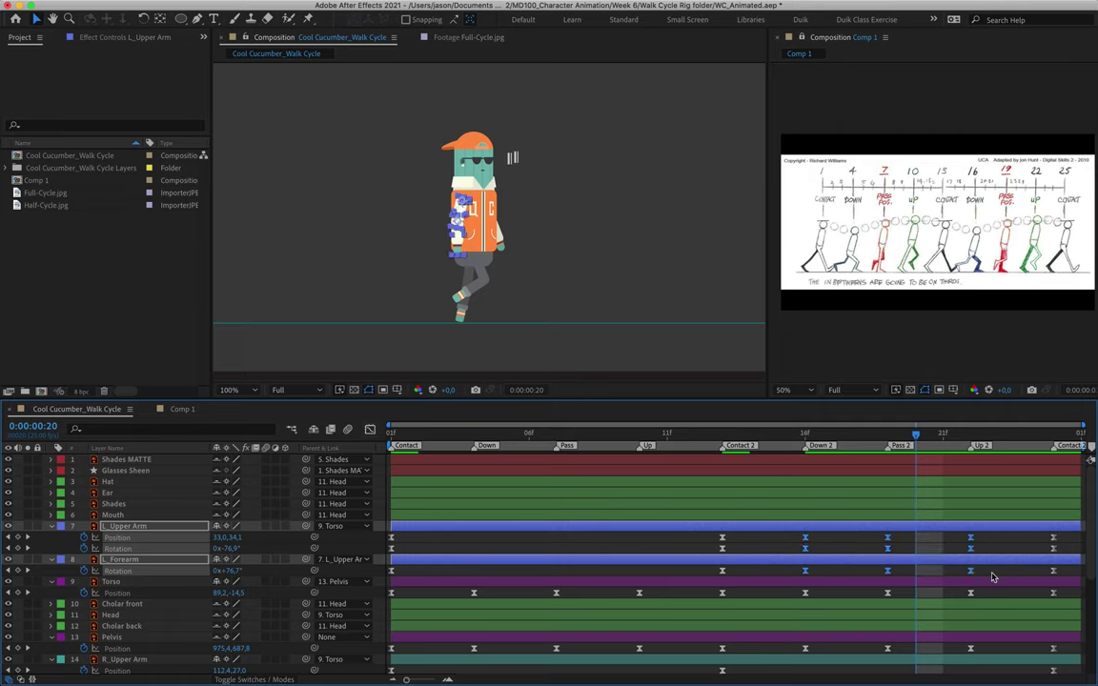
{"action": "key", "text": "Delete"}
{"action": "key", "text": "space"}
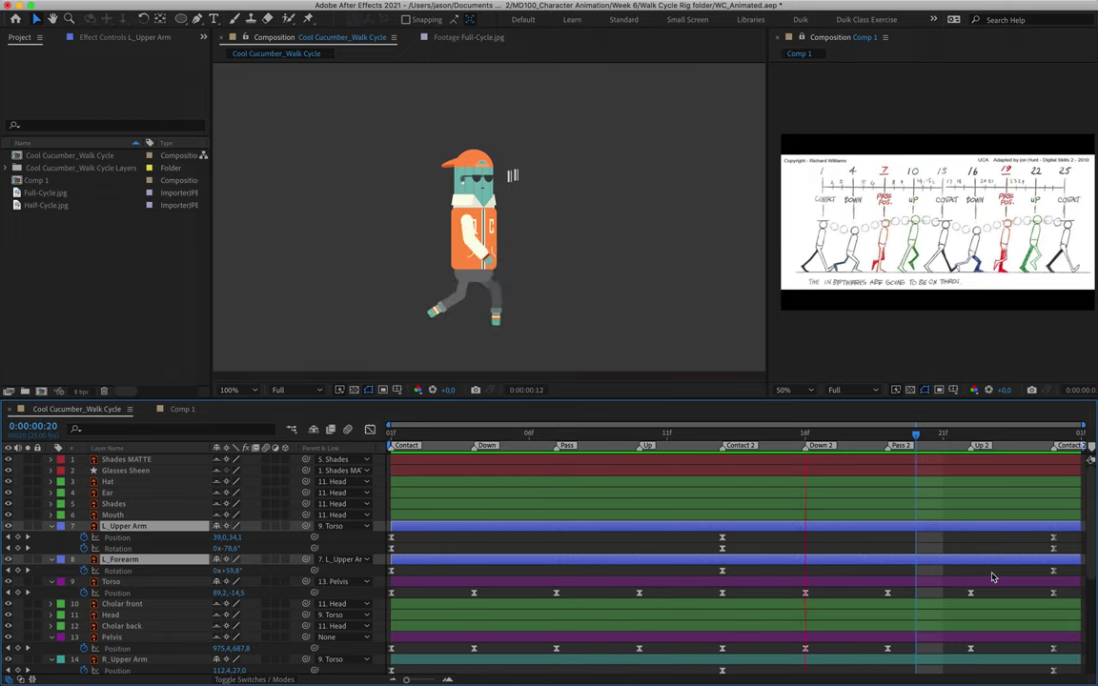
{"action": "key", "text": "space"}
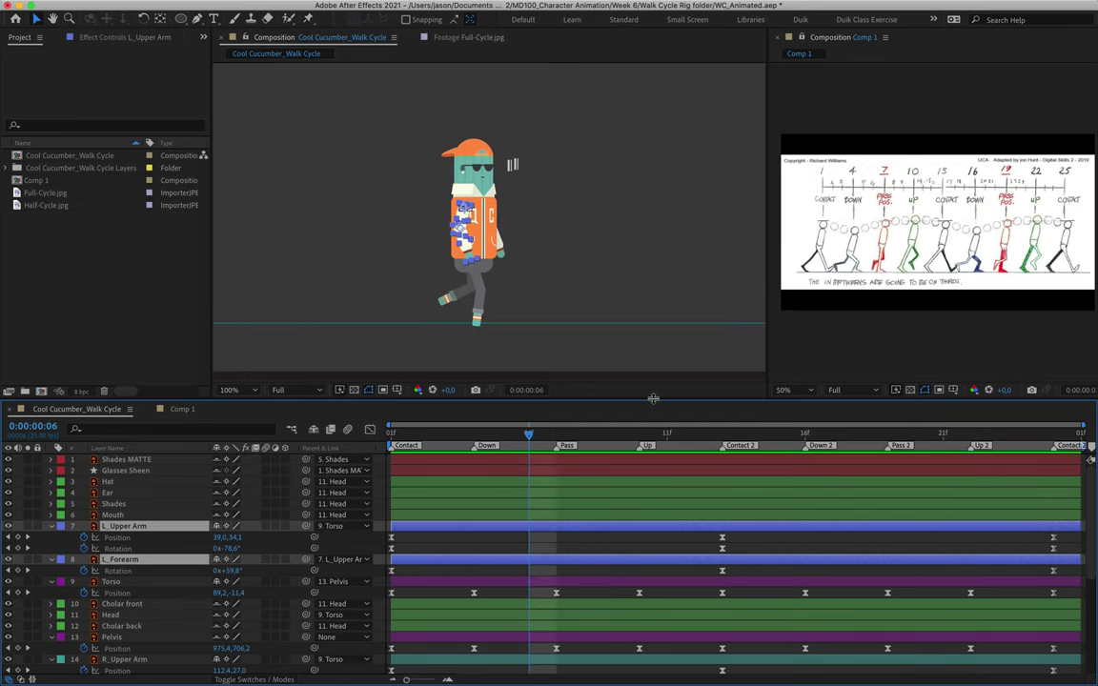
- Offset all of the Torso's Position keyframes one frame later, so they start at 0:00:00:02, and play the loop
{"action": "left_click_drag", "start_coordinate": [667, 398], "coordinate": [670, 193]}
{"action": "left_click_drag", "start_coordinate": [528, 236], "coordinate": [417, 236]}
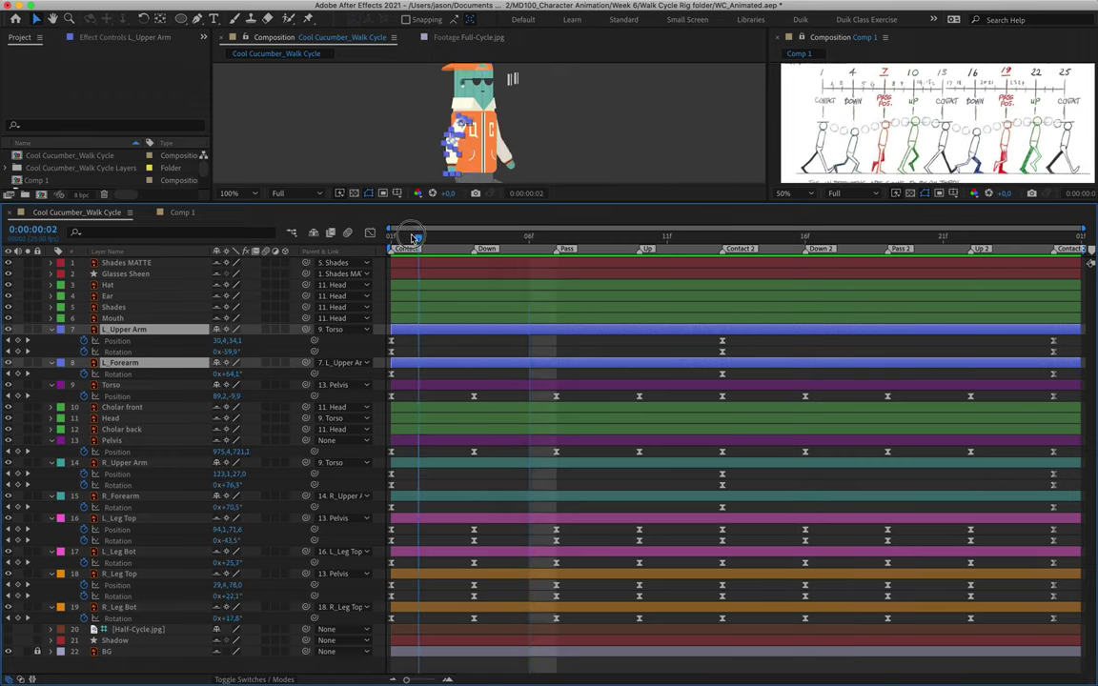
{"action": "left_click", "coordinate": [1066, 396]}
{"action": "left_click_drag", "start_coordinate": [1069, 388], "coordinate": [419, 397]}
{"action": "left_click_drag", "start_coordinate": [486, 202], "coordinate": [488, 347]}
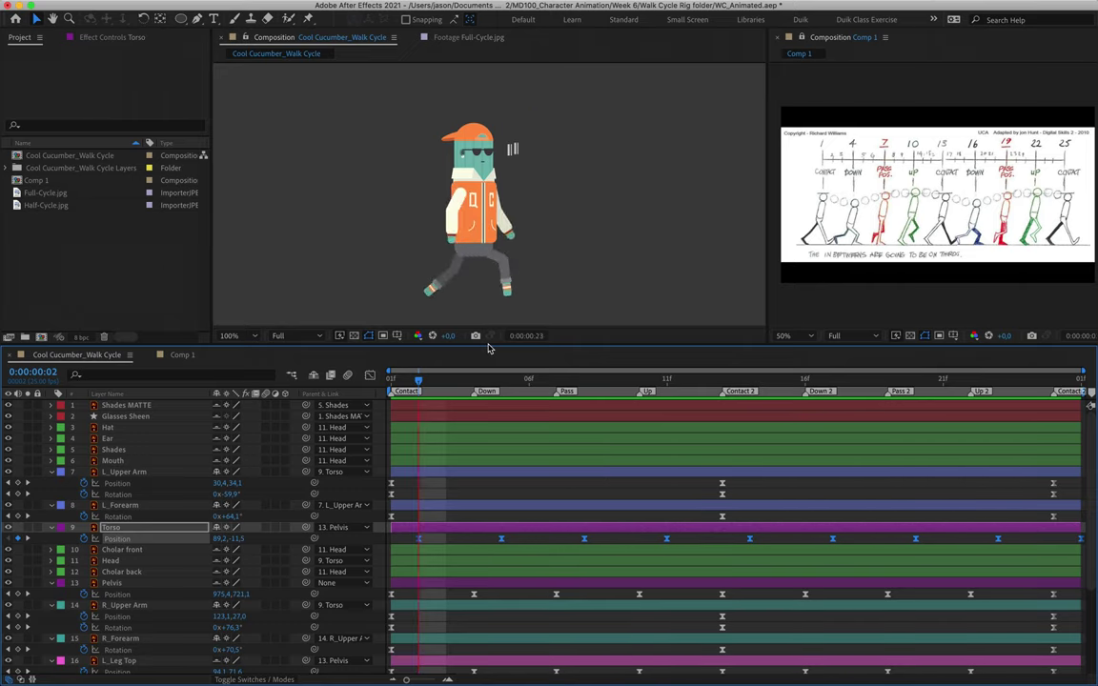
- Play the walk cycle loop, return to the first frame, and collapse the properties of all layers
{"action": "key", "text": "super+a"}
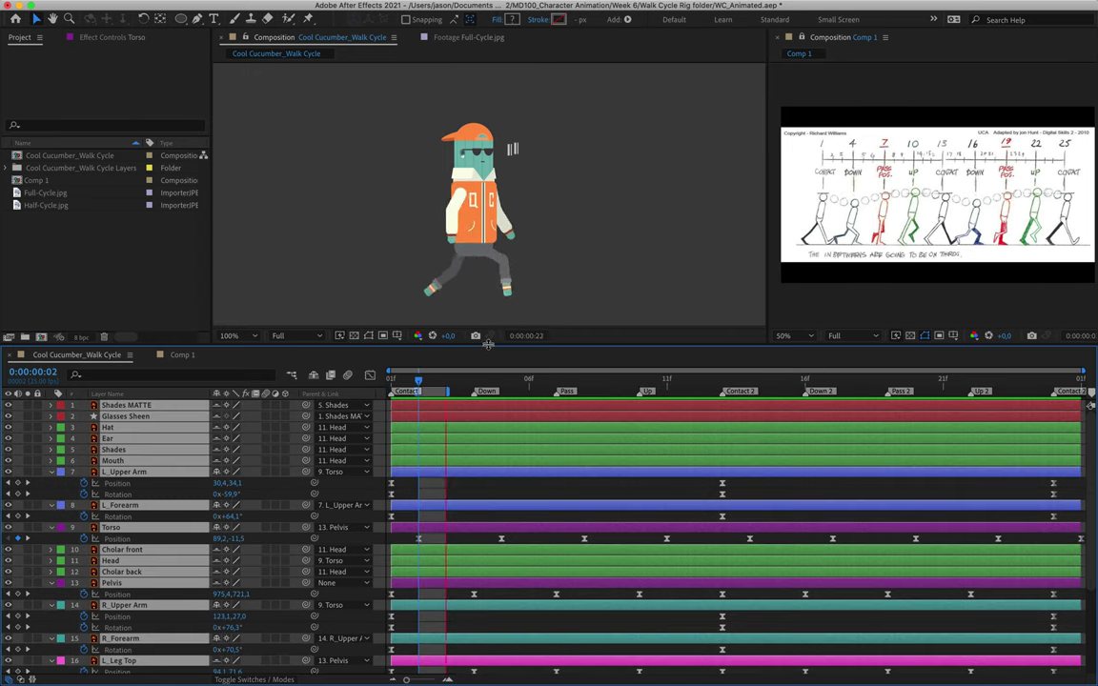
{"action": "key", "text": "space"}
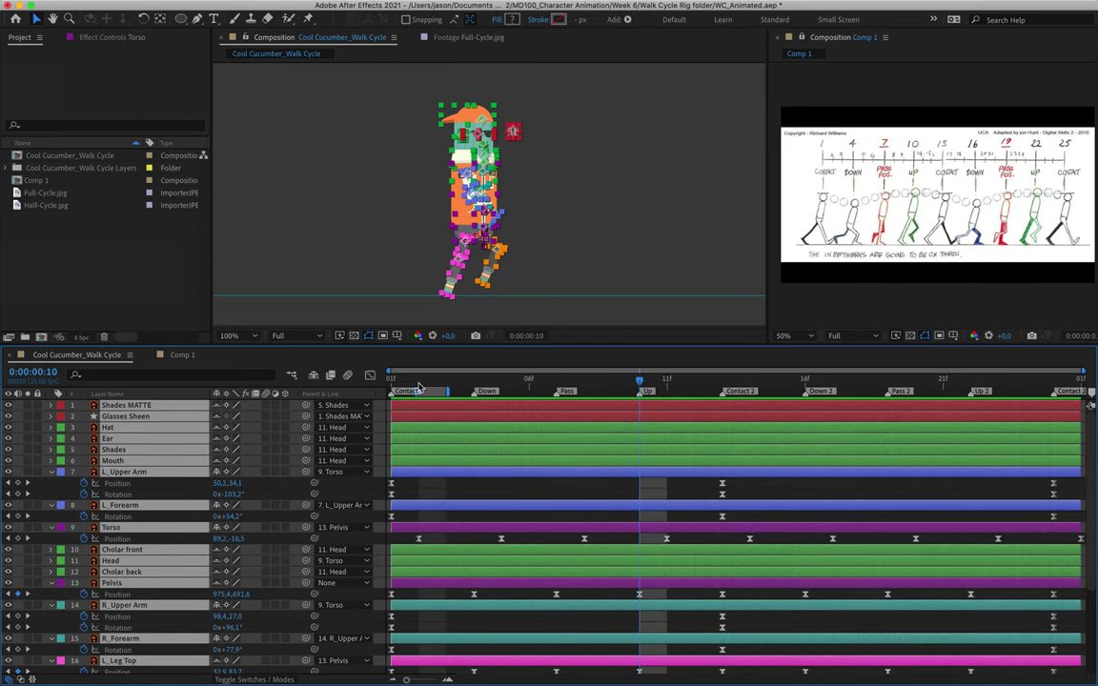
{"action": "key", "text": "space"}
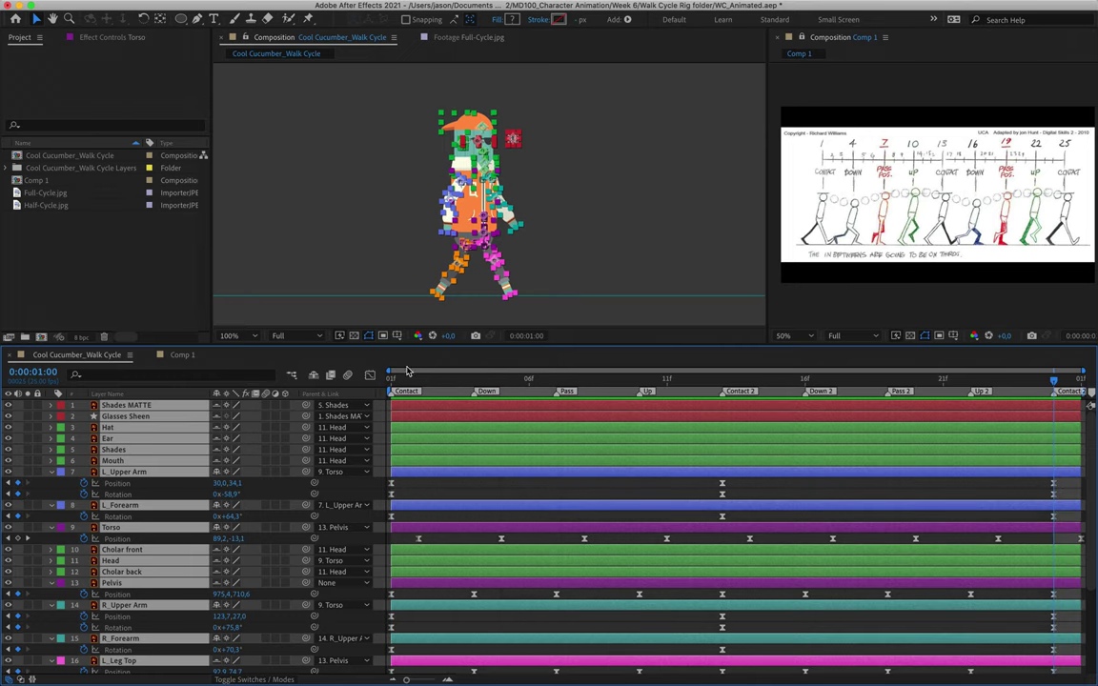
{"action": "left_click", "coordinate": [402, 381]}
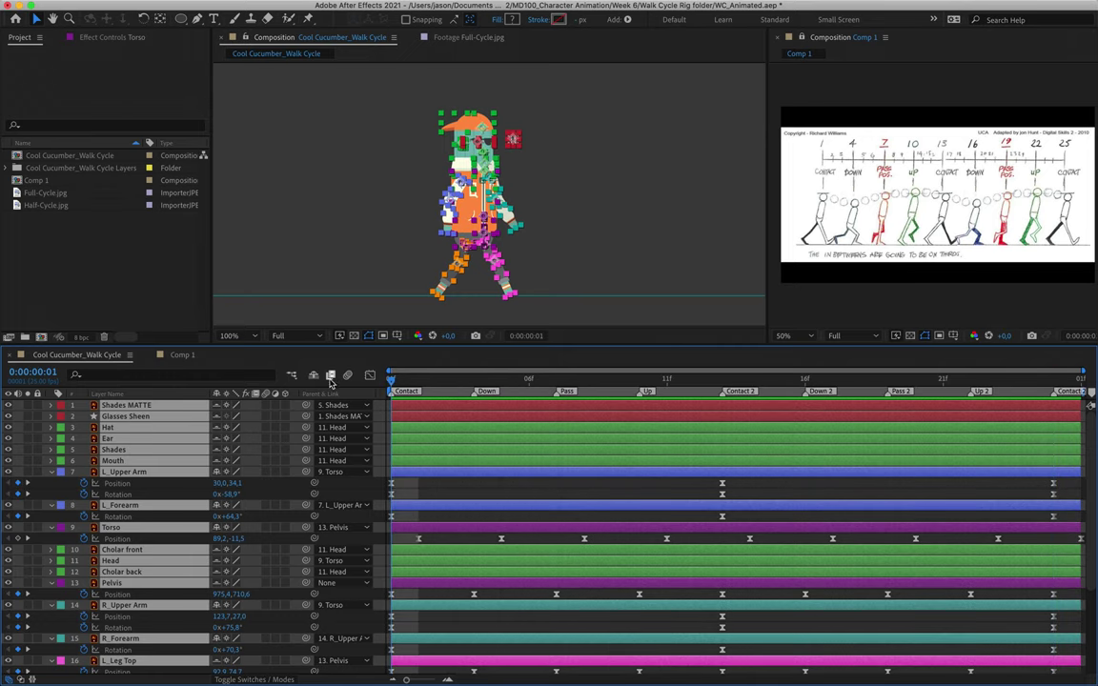
{"action": "left_click", "coordinate": [52, 473]}
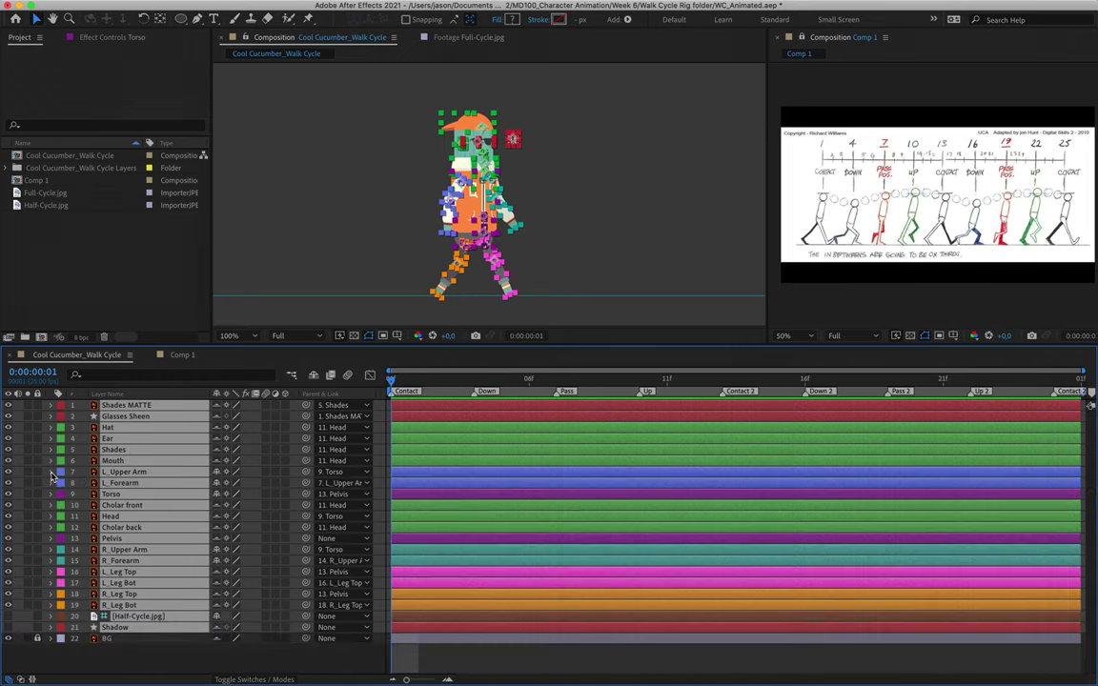
{"action": "left_click", "coordinate": [134, 648]}
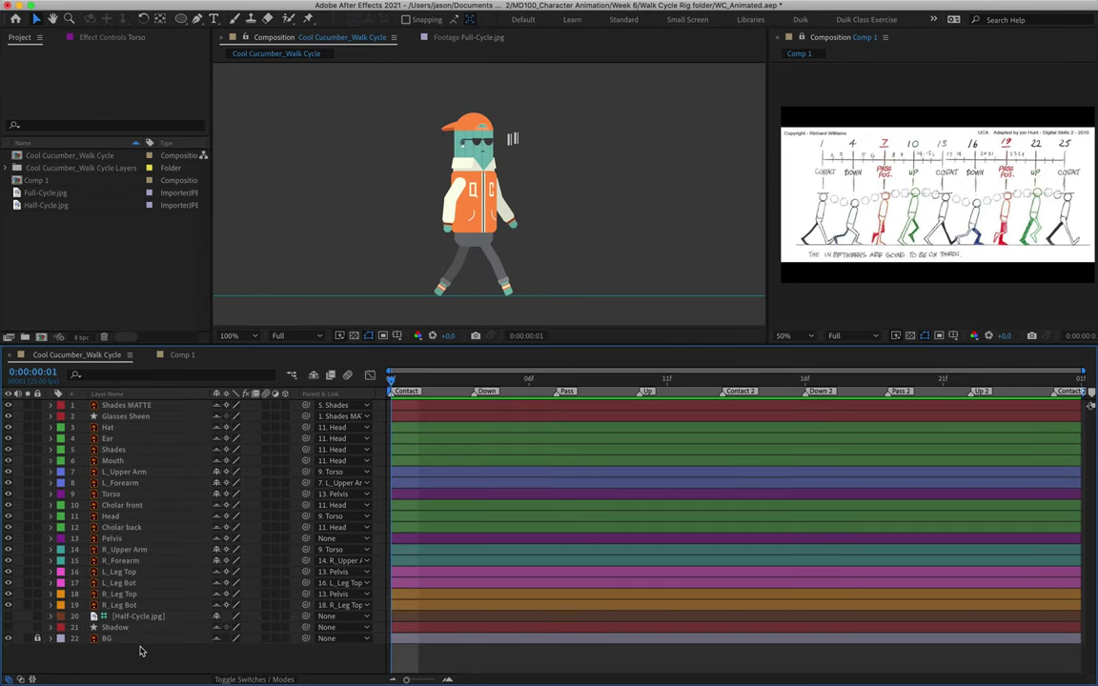
- Mark every layer except Shades MATTE and Glasses Sheen as shy, and hide the shy layers
{"action": "scroll", "coordinate": [479, 169], "scroll_direction": "up", "scroll_amount": 4}
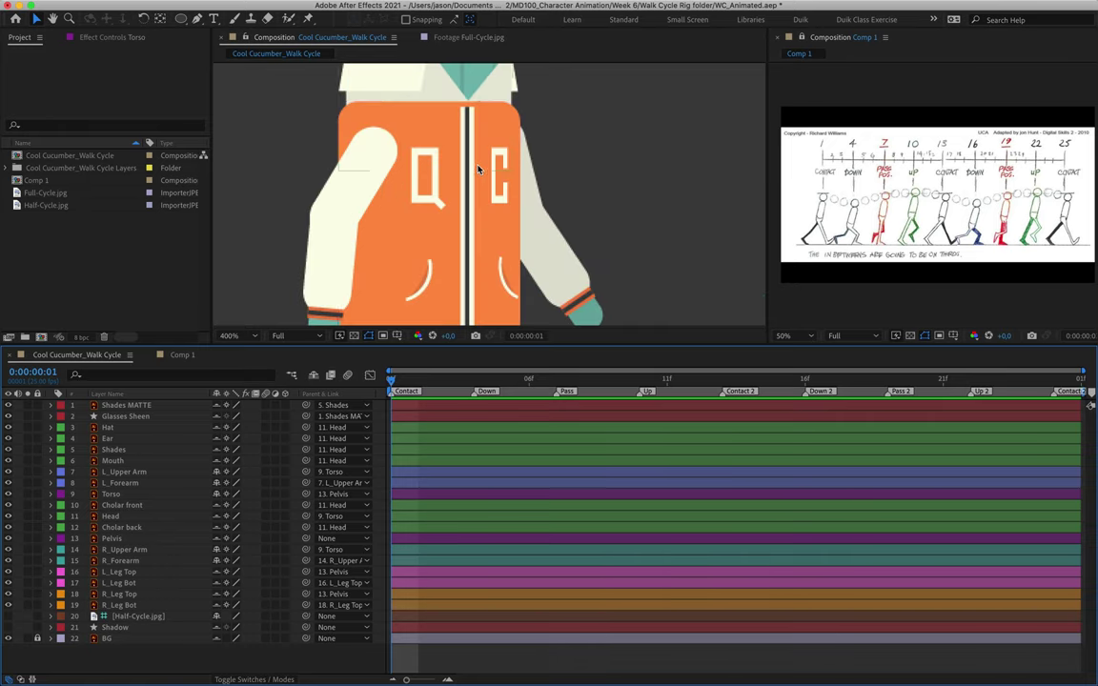
{"action": "scroll", "coordinate": [478, 169], "scroll_direction": "up", "scroll_amount": 5}
{"action": "left_click", "coordinate": [617, 150]}
{"action": "left_click_drag", "start_coordinate": [618, 150], "coordinate": [592, 172]}
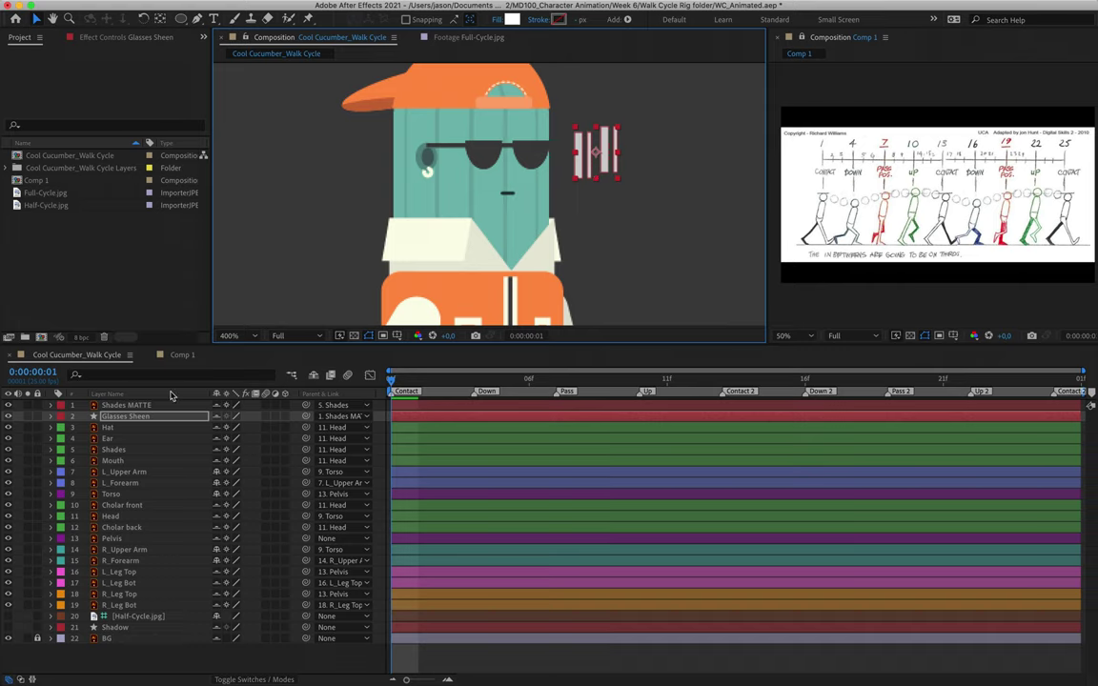
{"action": "left_click", "coordinate": [131, 429]}
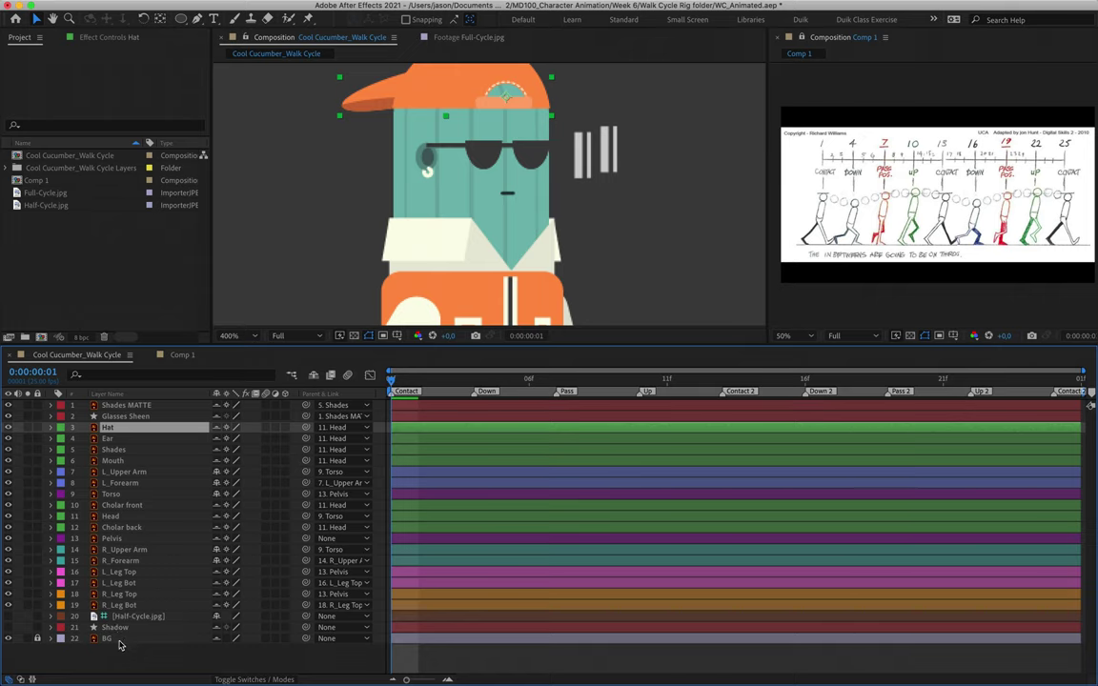
{"action": "left_click", "coordinate": [191, 618], "text": "shift"}
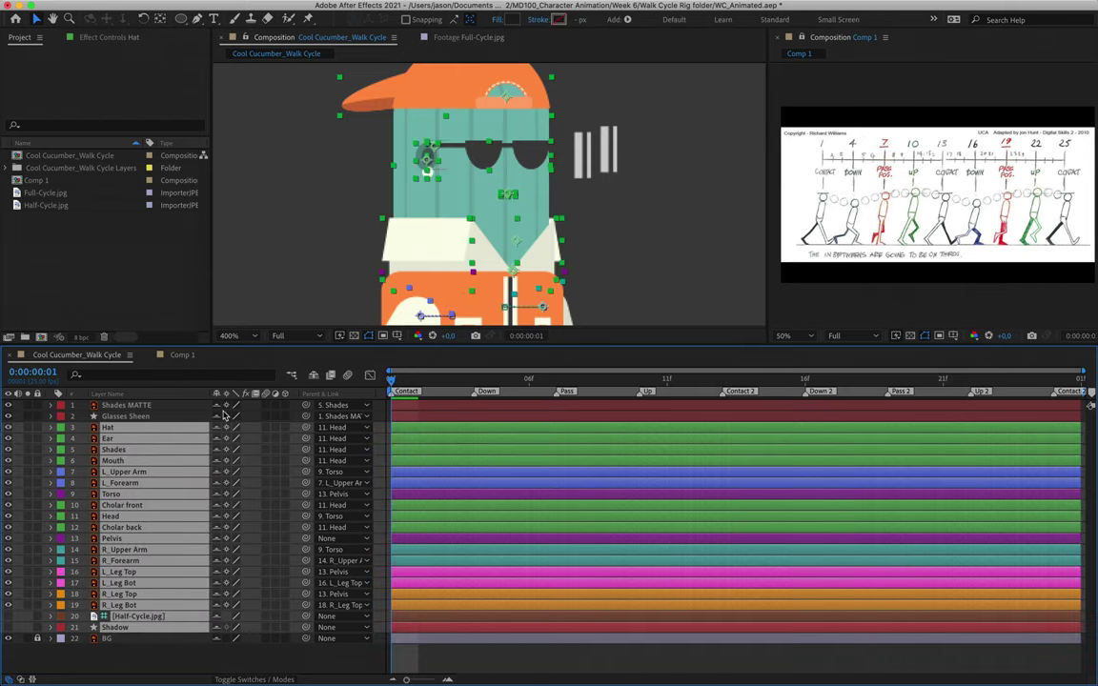
{"action": "key", "text": "F2"}
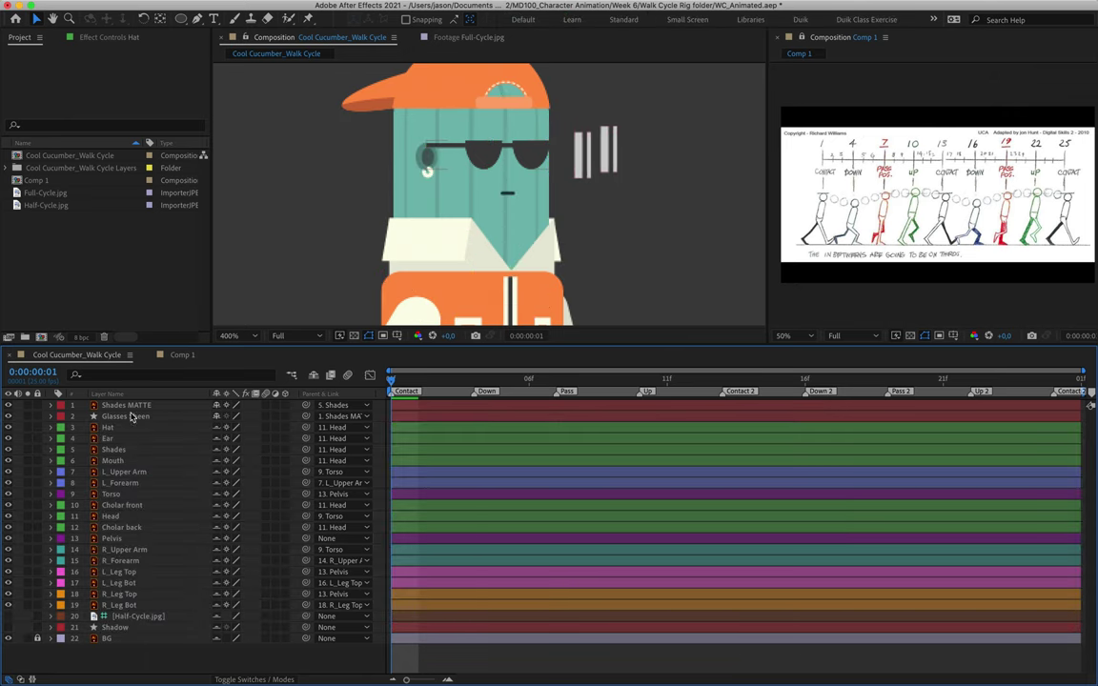
{"action": "left_click", "coordinate": [313, 375]}
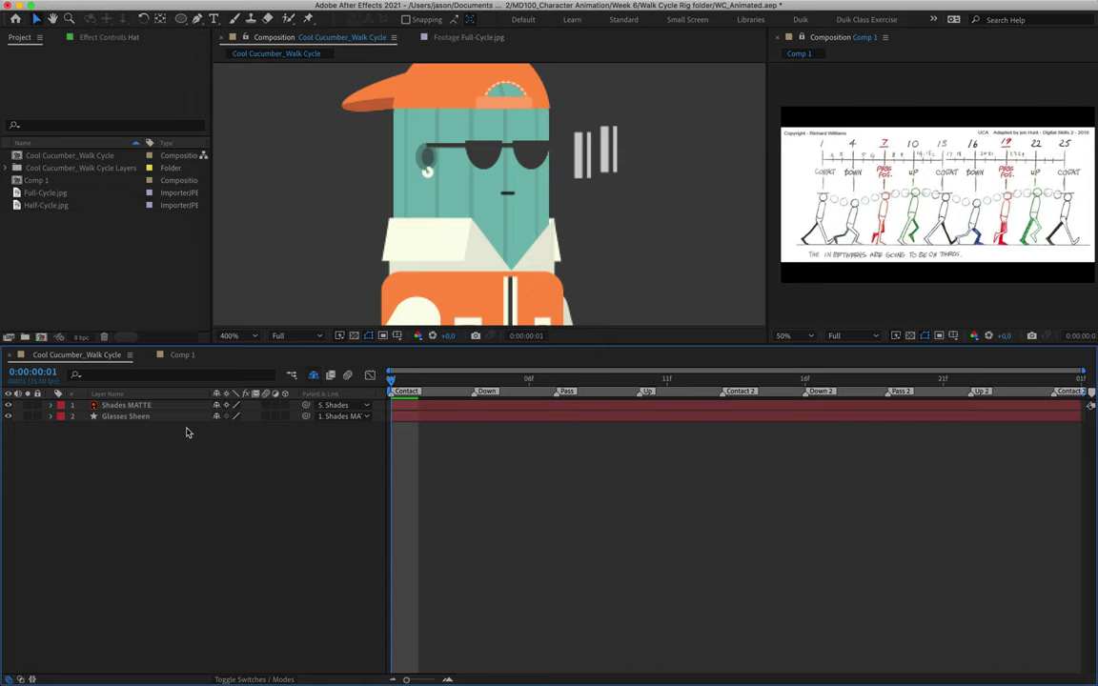
- Nudge the Shades MATTE layer up to compare it with the Shades layer beneath, and return it to its place with the shy layers hidden
{"action": "left_click", "coordinate": [124, 405]}
{"action": "left_click", "coordinate": [122, 417]}
{"action": "left_click", "coordinate": [122, 407]}
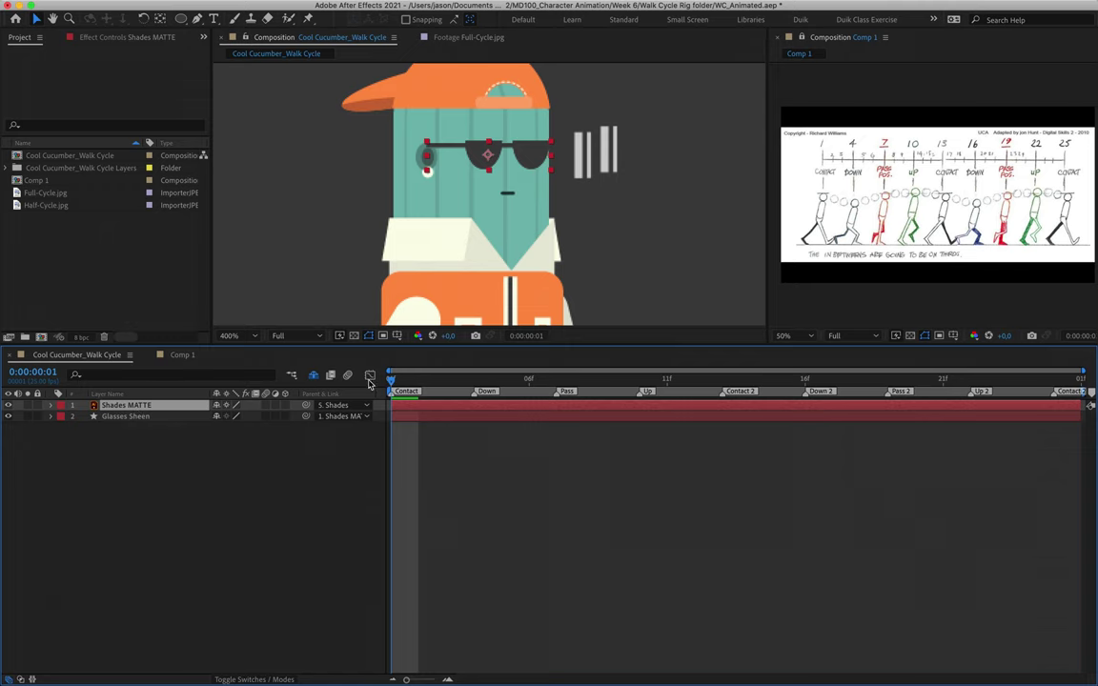
{"action": "left_click", "coordinate": [121, 451]}
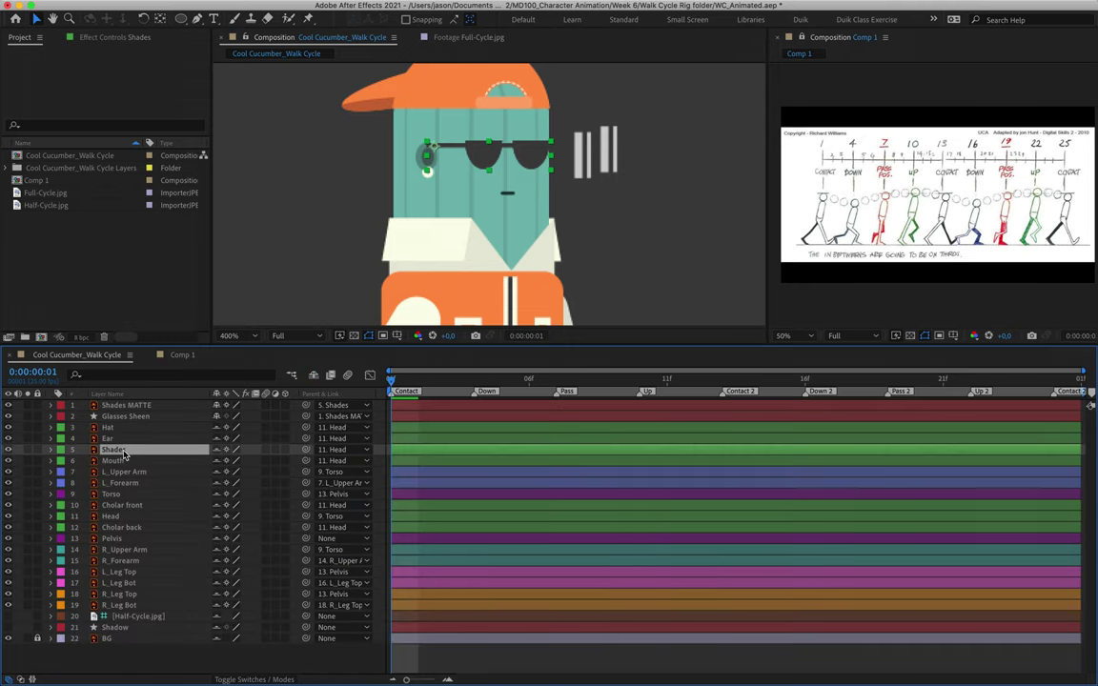
{"action": "left_click", "coordinate": [177, 407]}
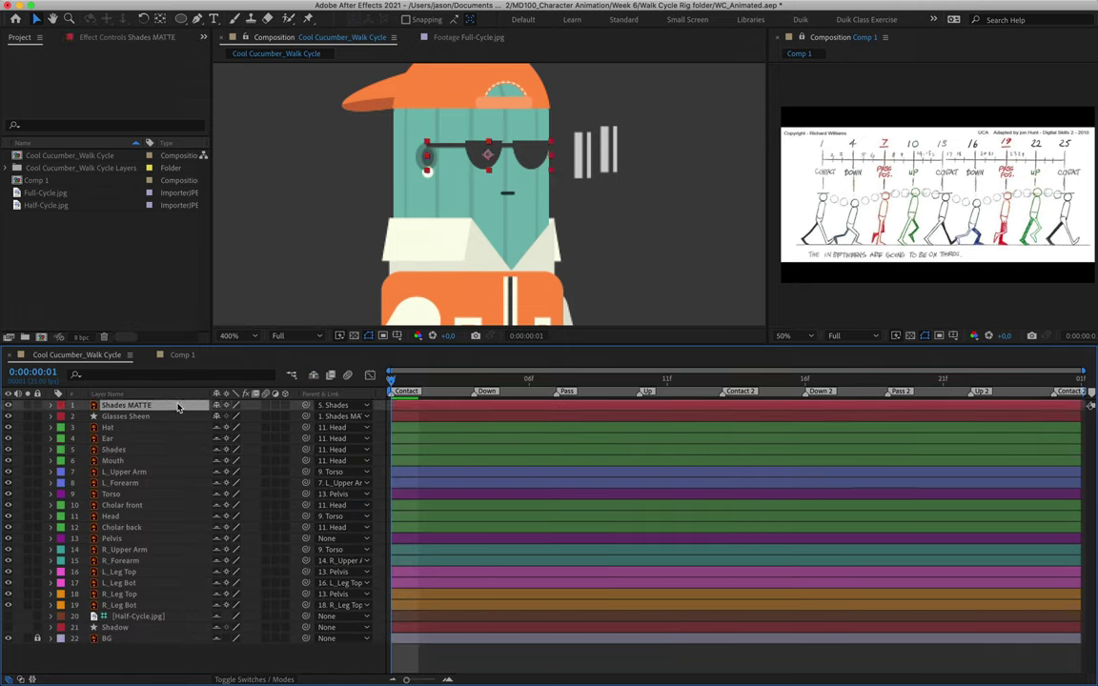
{"action": "key", "text": "Up"}
{"action": "key", "text": "Up"}
{"action": "key", "text": "Up"}
{"action": "key", "text": "Up"}
{"action": "key", "text": "Up"}
{"action": "key", "text": "Up"}
{"action": "key", "text": "Up"}
{"action": "key", "text": "Up"}
{"action": "key", "text": "Up"}
{"action": "key", "text": "Up"}
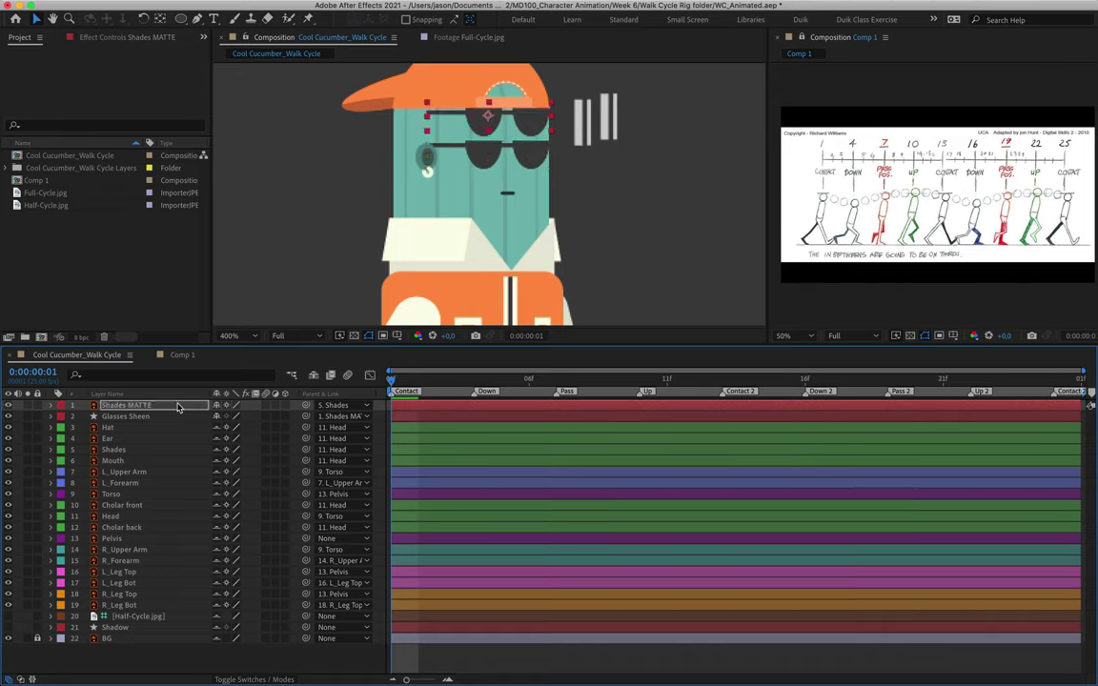
{"action": "key", "text": "Down"}
{"action": "key", "text": "Down"}
{"action": "key", "text": "Down"}
{"action": "key", "text": "Down"}
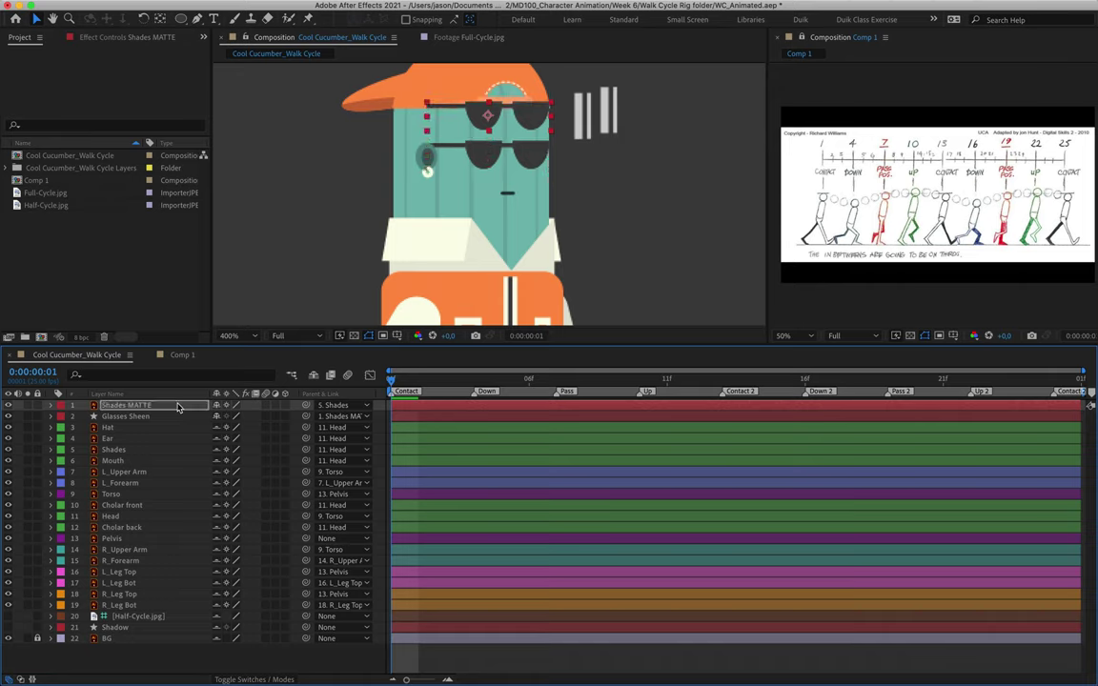
{"action": "key", "text": "Down"}
{"action": "key", "text": "Down"}
{"action": "key", "text": "Down"}
{"action": "key", "text": "Down"}
{"action": "key", "text": "Down"}
{"action": "key", "text": "Down"}
{"action": "key", "text": "Down"}
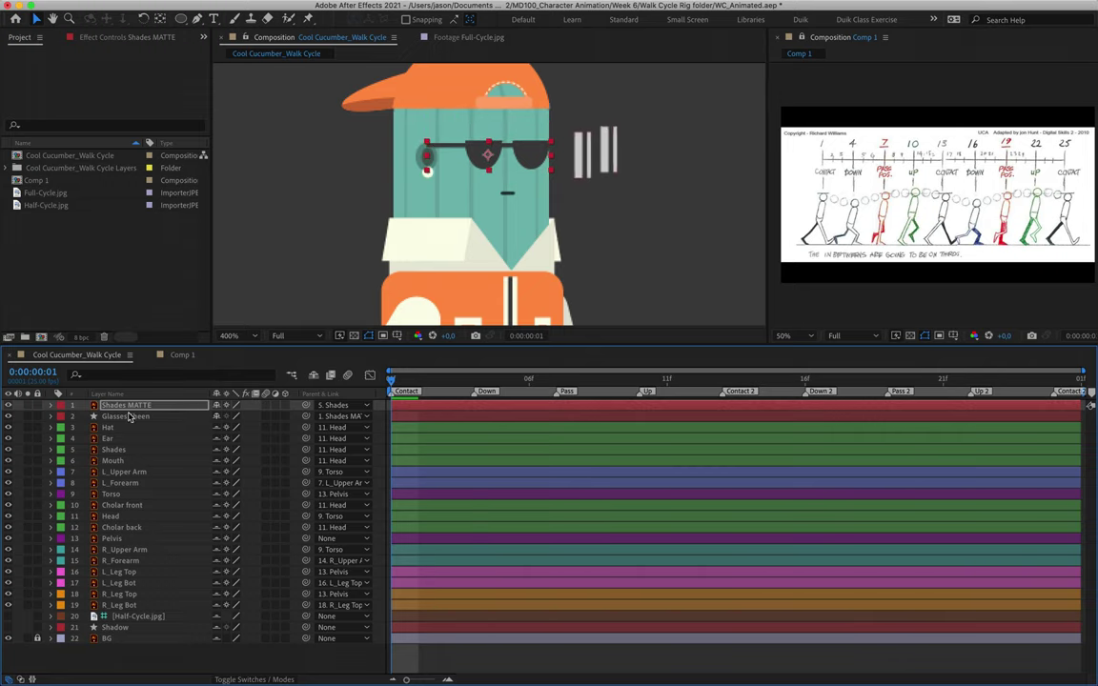
{"action": "left_click", "coordinate": [314, 375]}
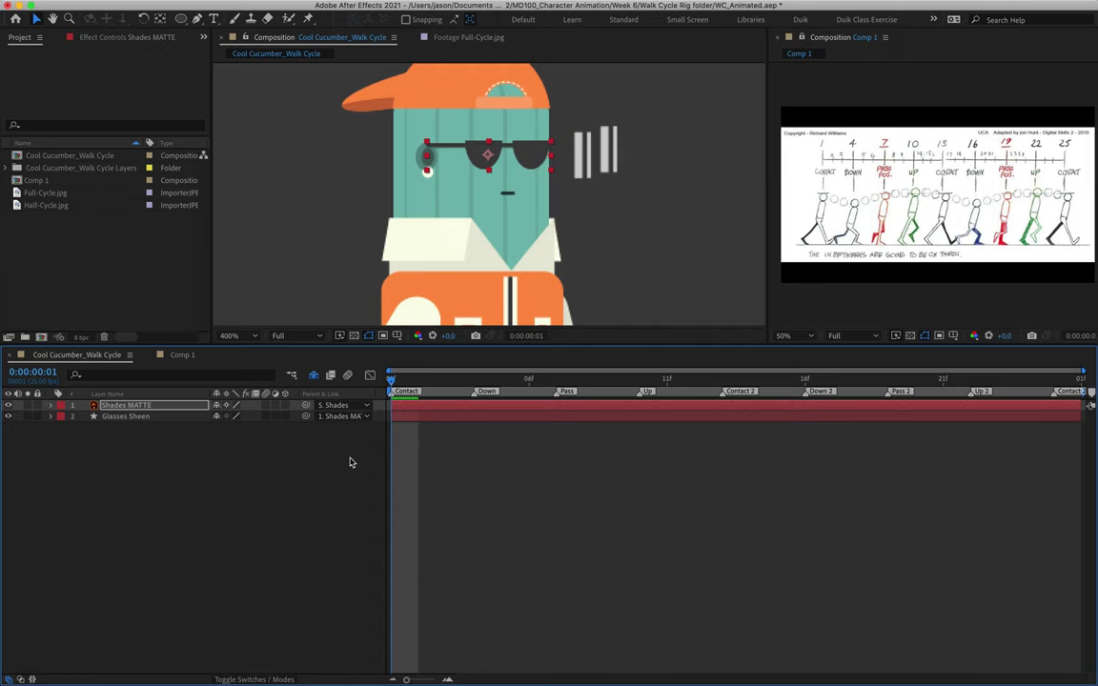
- Draw a closed four-point Pen tool mask on the Shades MATTE layer around the temple arm of the sunglasses
{"action": "left_click", "coordinate": [135, 408]}
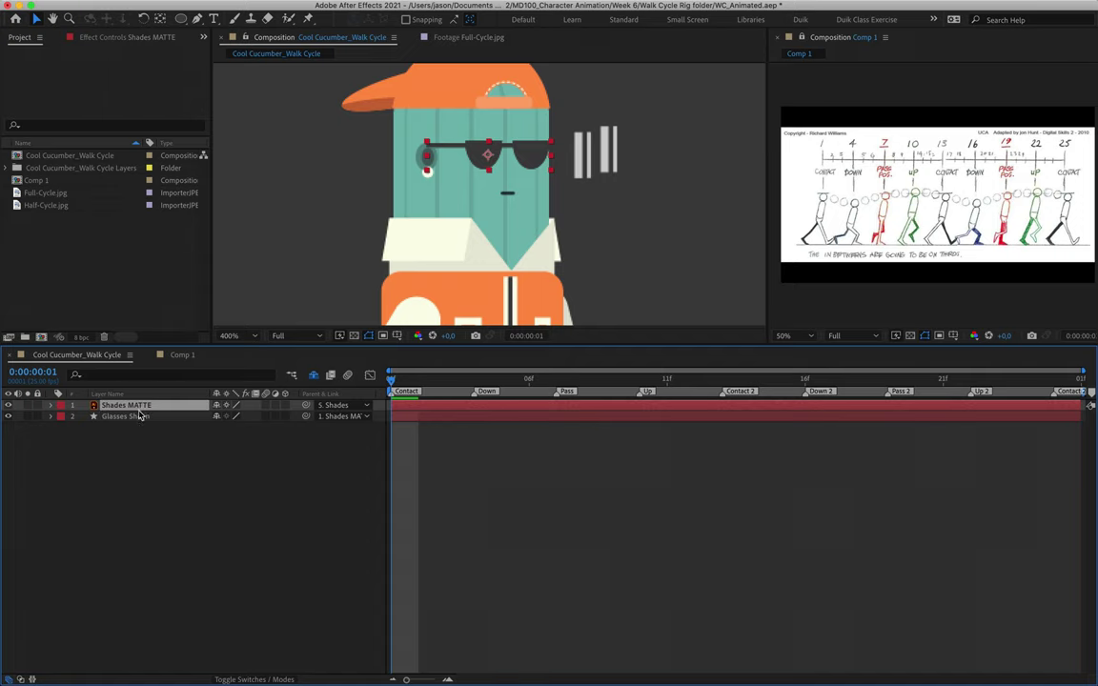
{"action": "key", "text": "period"}
{"action": "scroll", "coordinate": [476, 181], "scroll_direction": "up", "scroll_amount": 2}
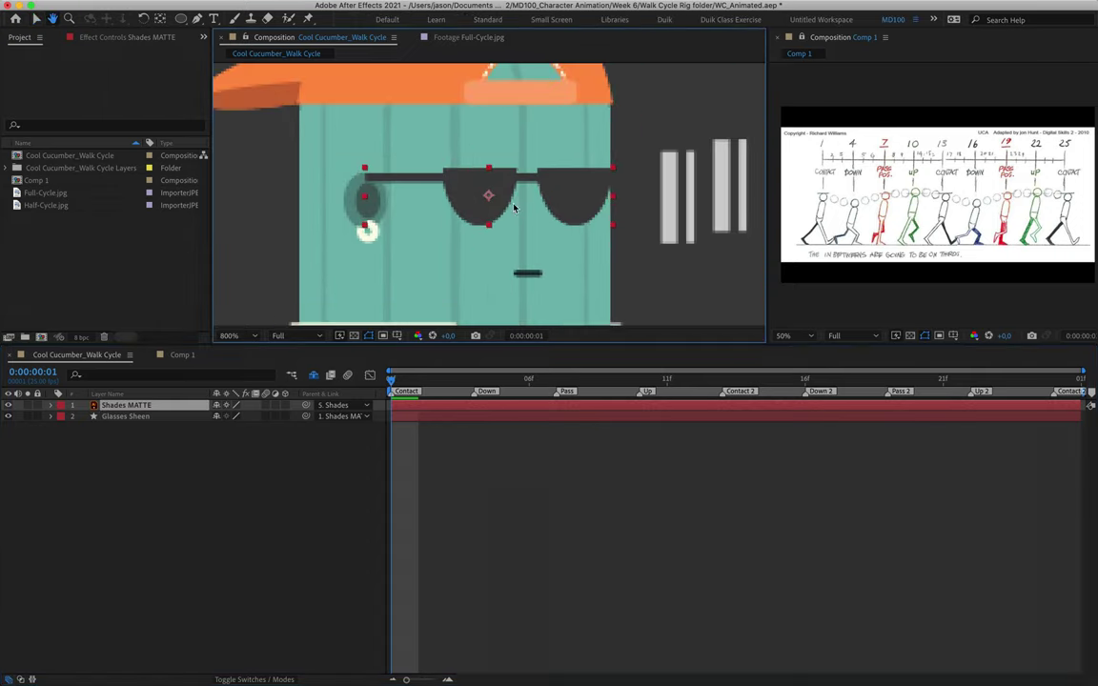
{"action": "left_click", "coordinate": [196, 20]}
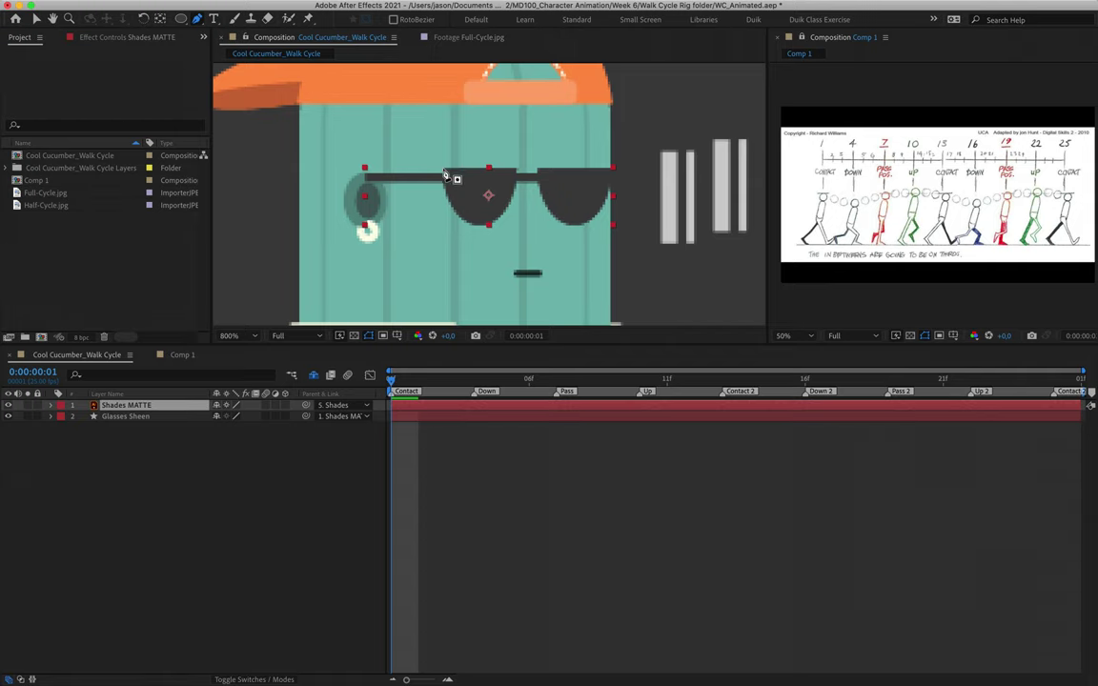
{"action": "left_click", "coordinate": [443, 172]}
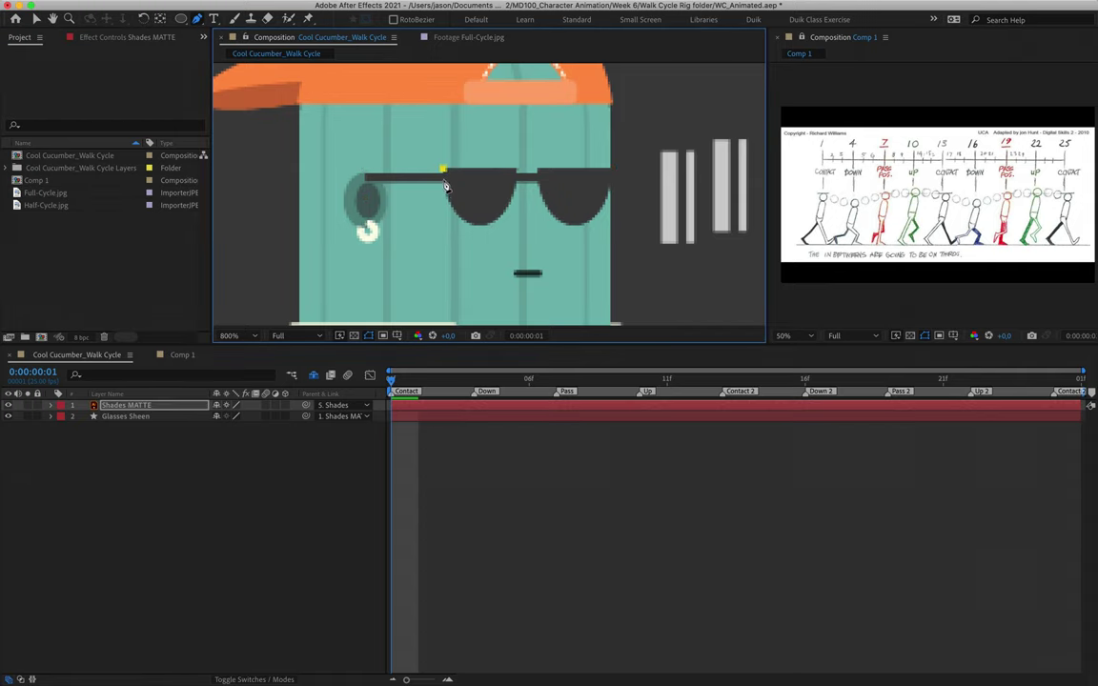
{"action": "left_click_drag", "start_coordinate": [443, 172], "coordinate": [443, 188]}
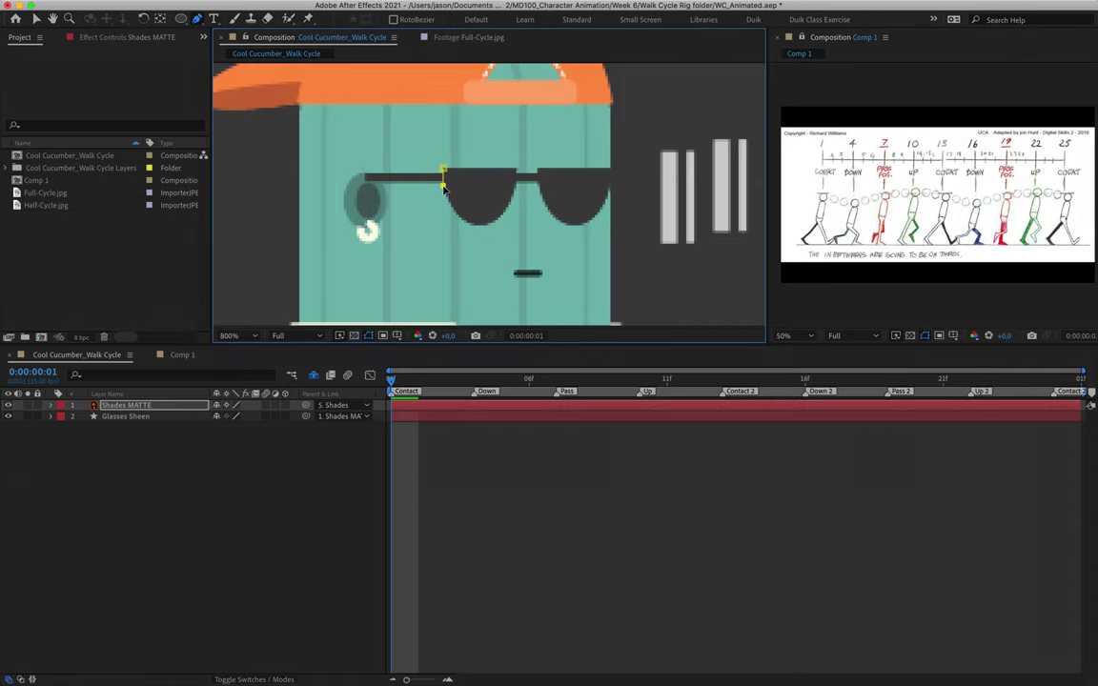
{"action": "left_click", "coordinate": [359, 185]}
{"action": "left_click", "coordinate": [357, 170]}
{"action": "left_click", "coordinate": [443, 174]}
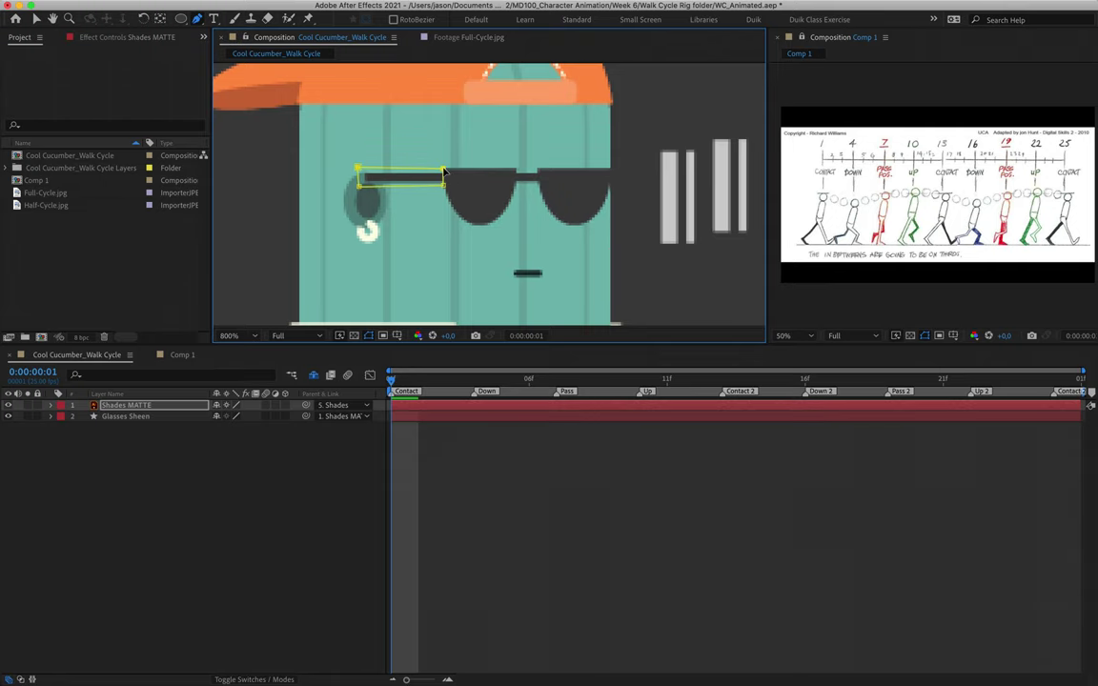
- Turn off the visibility of the Shades layer, leaving only the two sheen layers listed in the timeline
{"action": "left_click", "coordinate": [316, 375]}
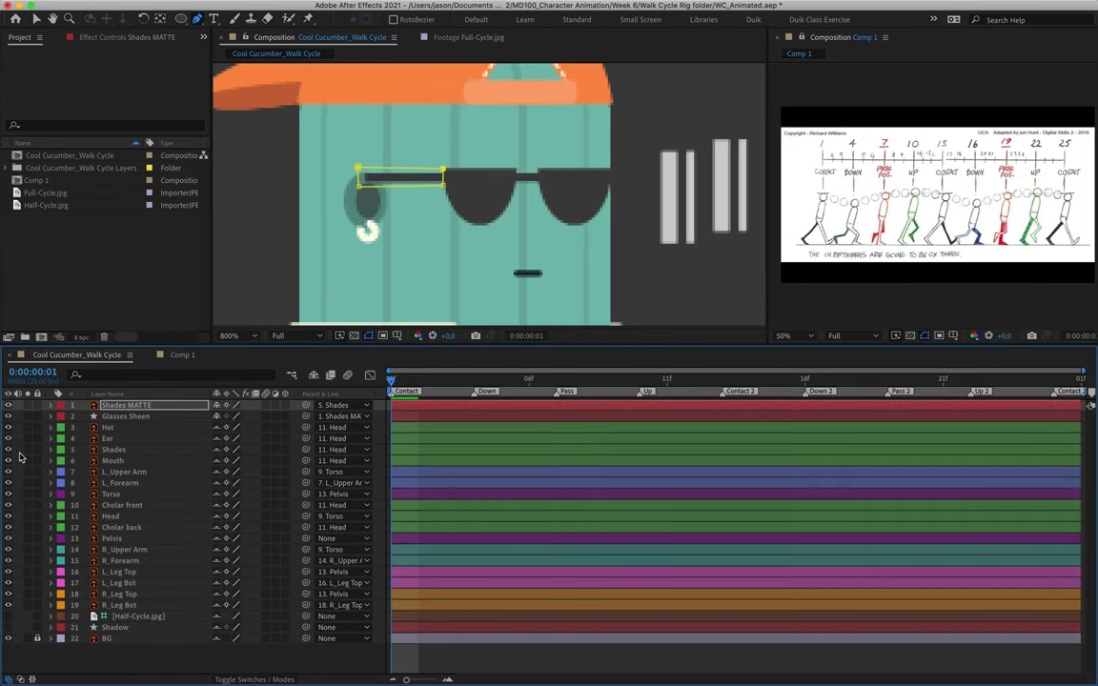
{"action": "left_click", "coordinate": [8, 406]}
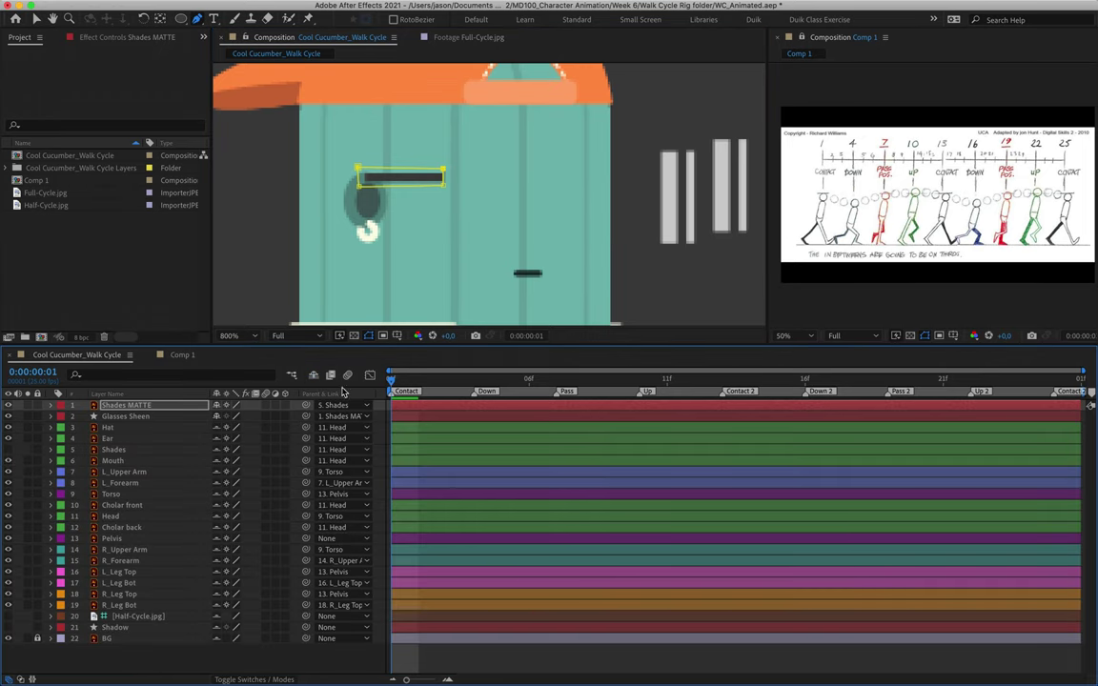
{"action": "left_click", "coordinate": [315, 375]}
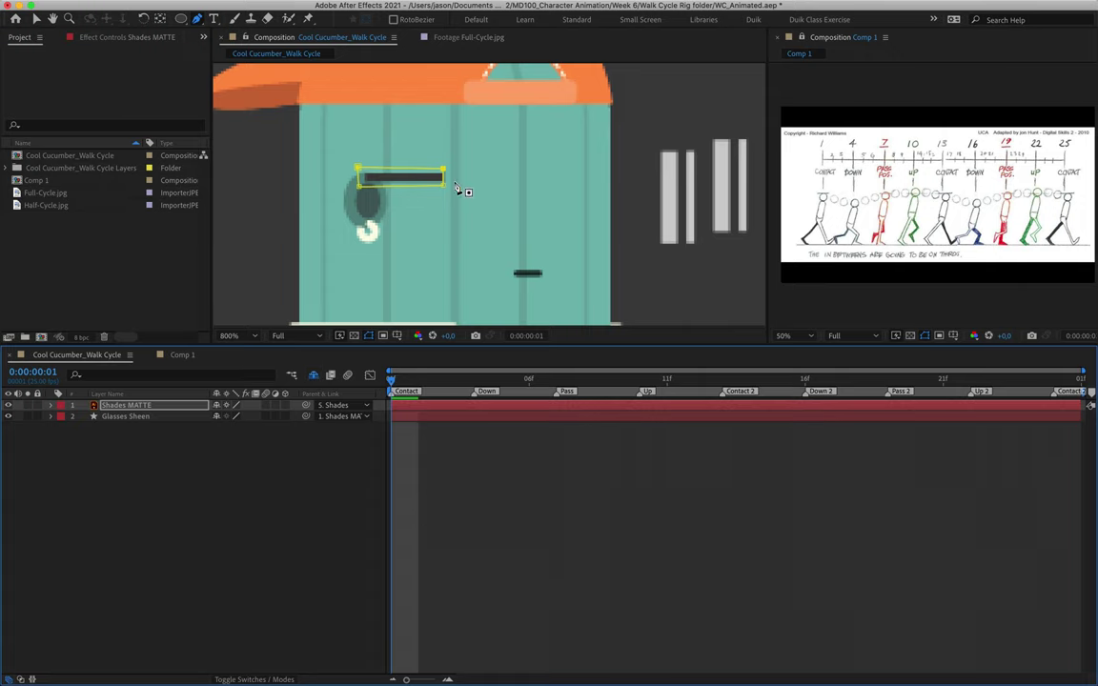
- Reveal the Shades MATTE layer's mask and set Mask 1 to Subtract
{"action": "left_click", "coordinate": [160, 407]}
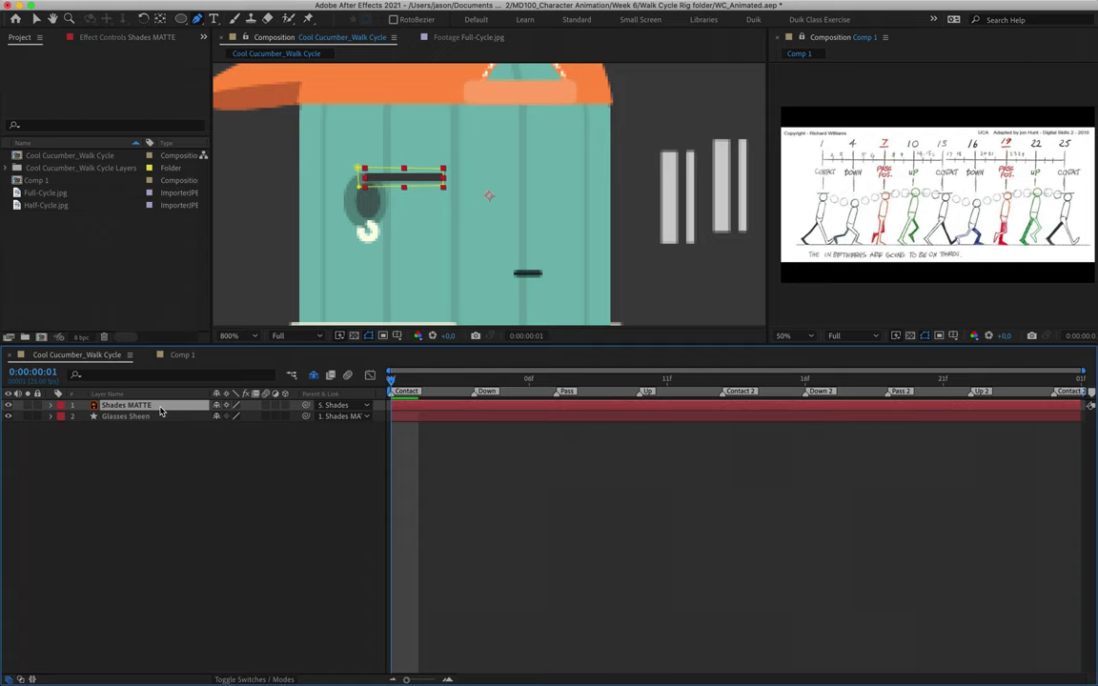
{"action": "key", "text": "m"}
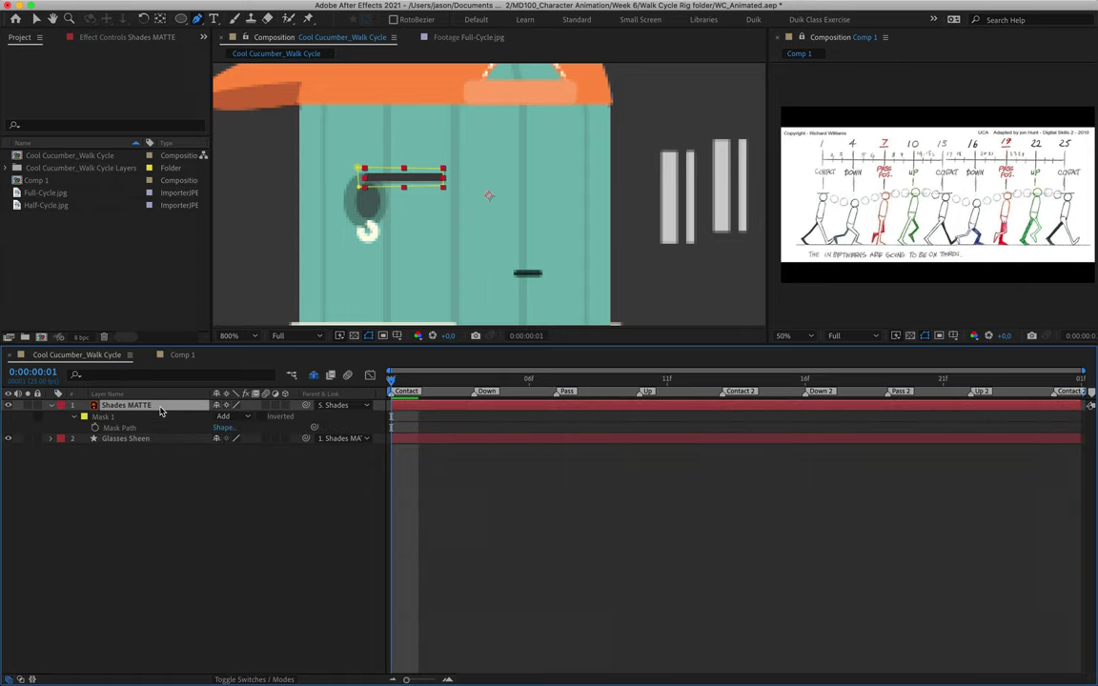
{"action": "left_click", "coordinate": [116, 417]}
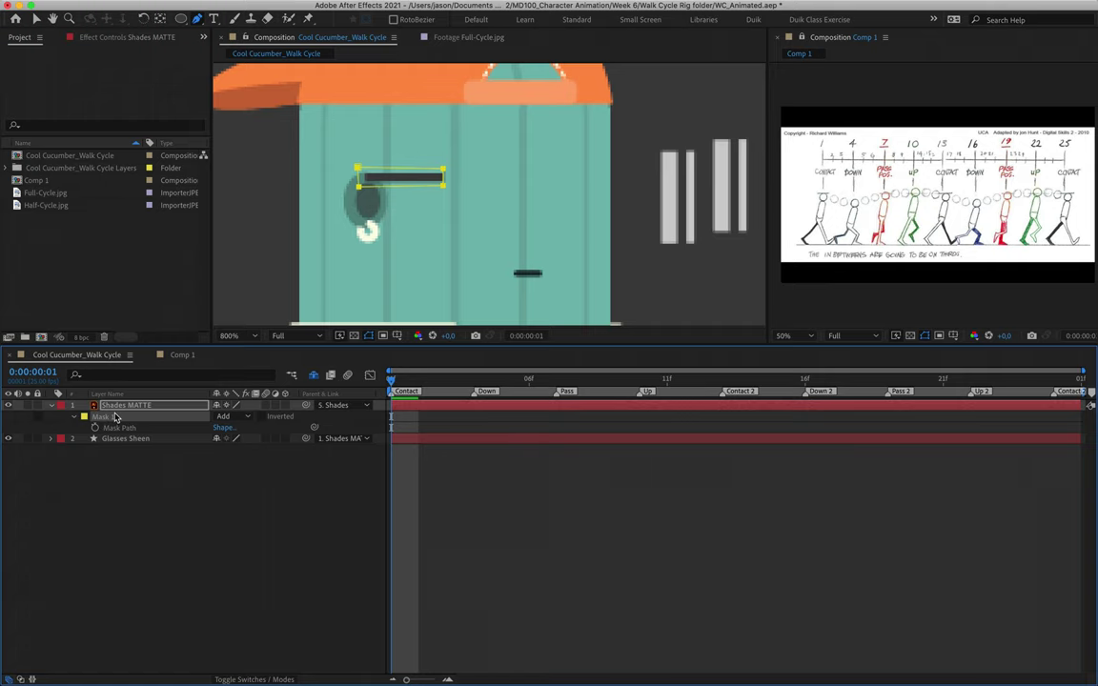
{"action": "left_click", "coordinate": [235, 420]}
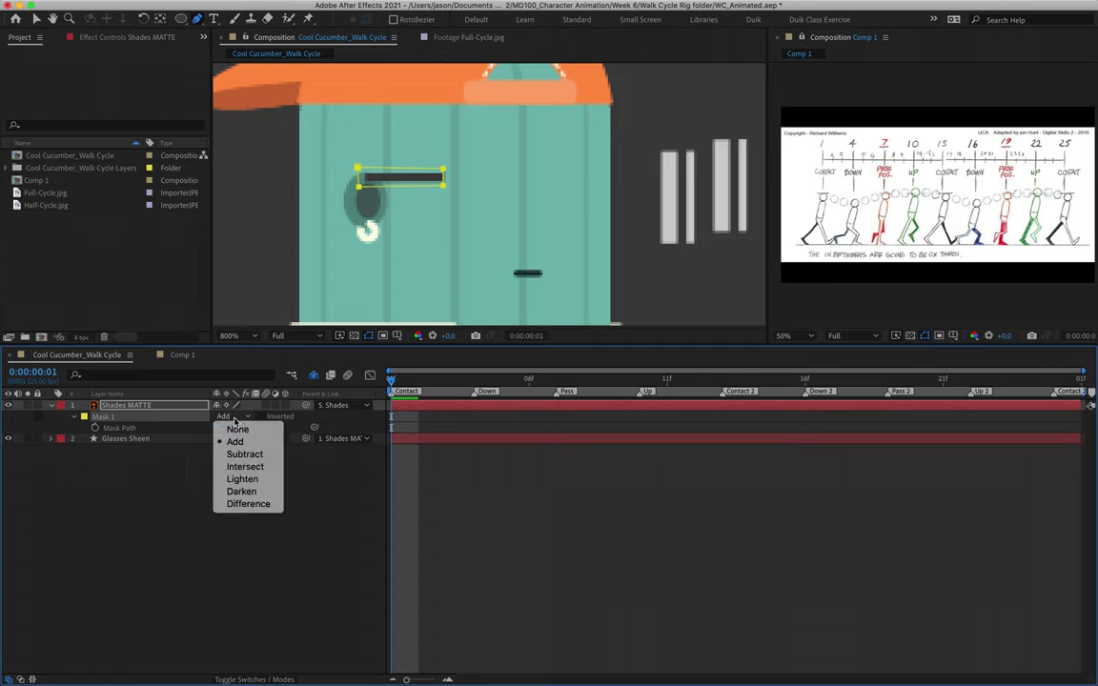
{"action": "left_click", "coordinate": [244, 454]}
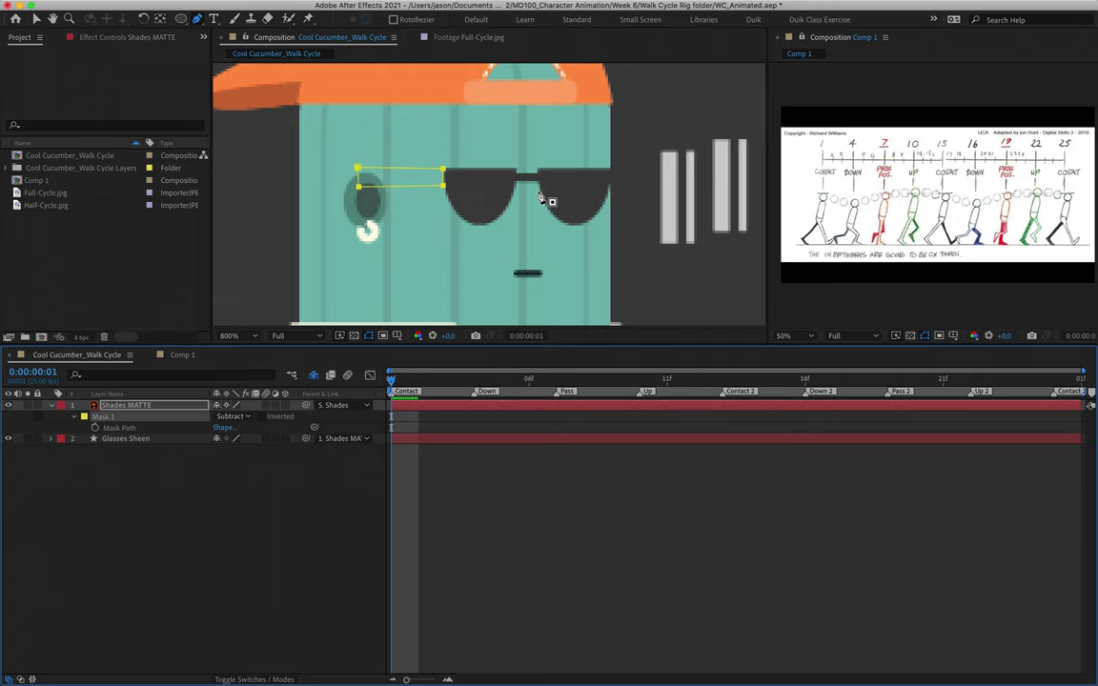
- Draw a closed four-point Pen tool mask on the Shades MATTE layer around the bridge between the two lenses
{"action": "left_click", "coordinate": [145, 406]}
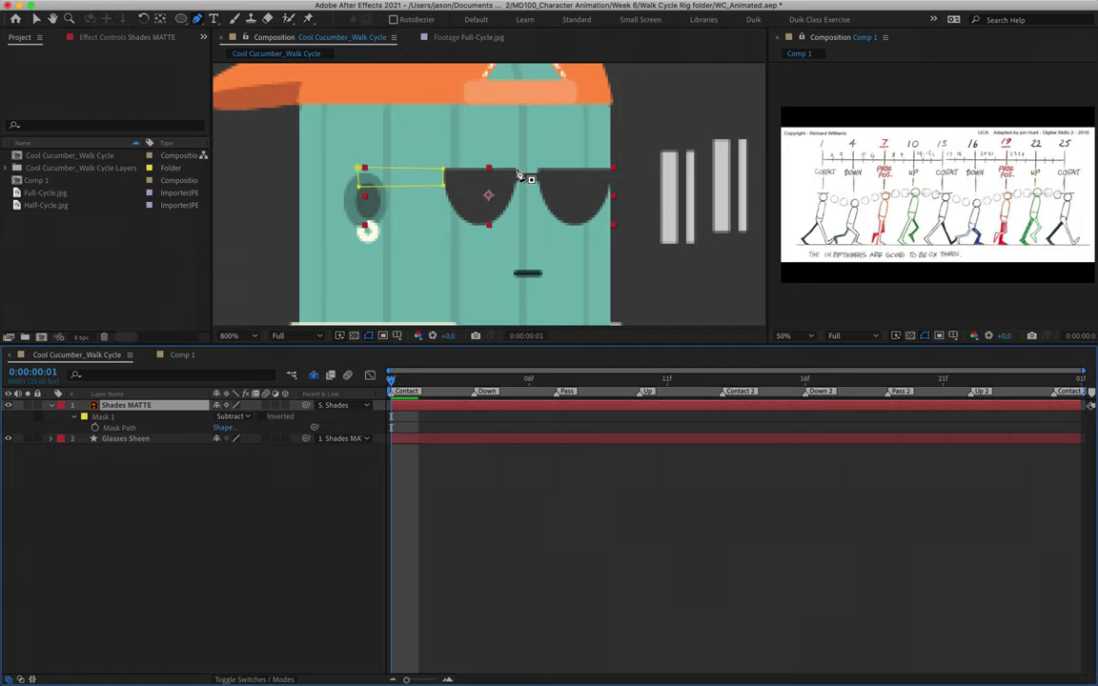
{"action": "left_click", "coordinate": [516, 169]}
{"action": "left_click", "coordinate": [516, 180]}
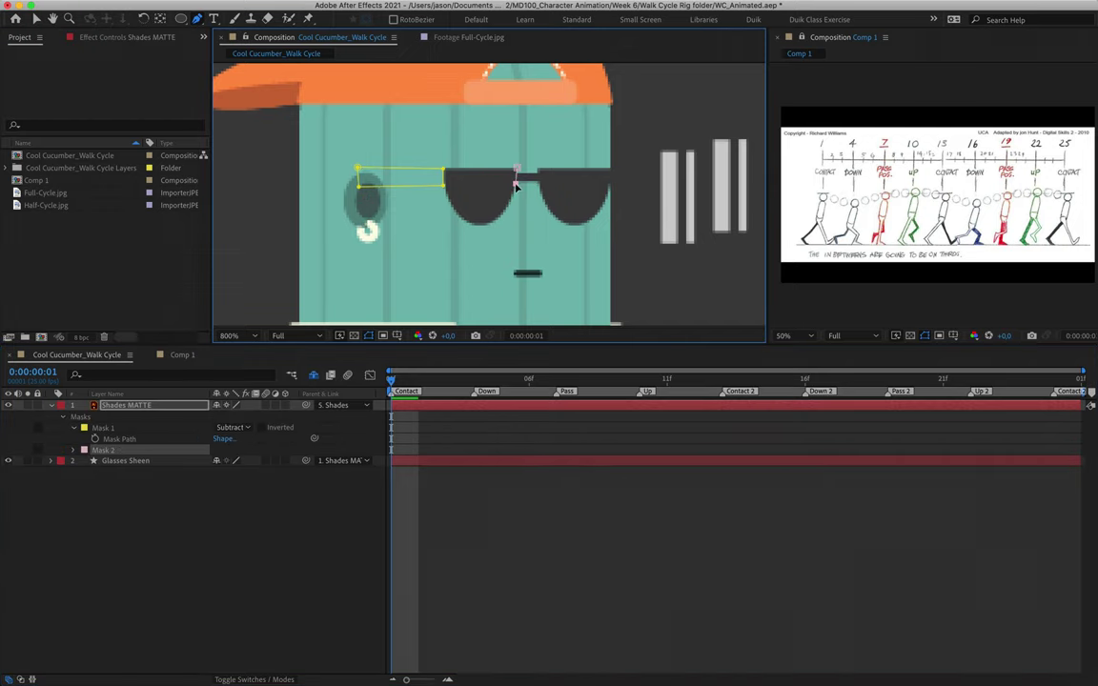
{"action": "left_click", "coordinate": [538, 182]}
{"action": "left_click", "coordinate": [538, 171]}
{"action": "left_click", "coordinate": [515, 169]}
- Set Mask 2 of Shades MATTE to Subtract and collapse the layer's properties
{"action": "left_click", "coordinate": [105, 449]}
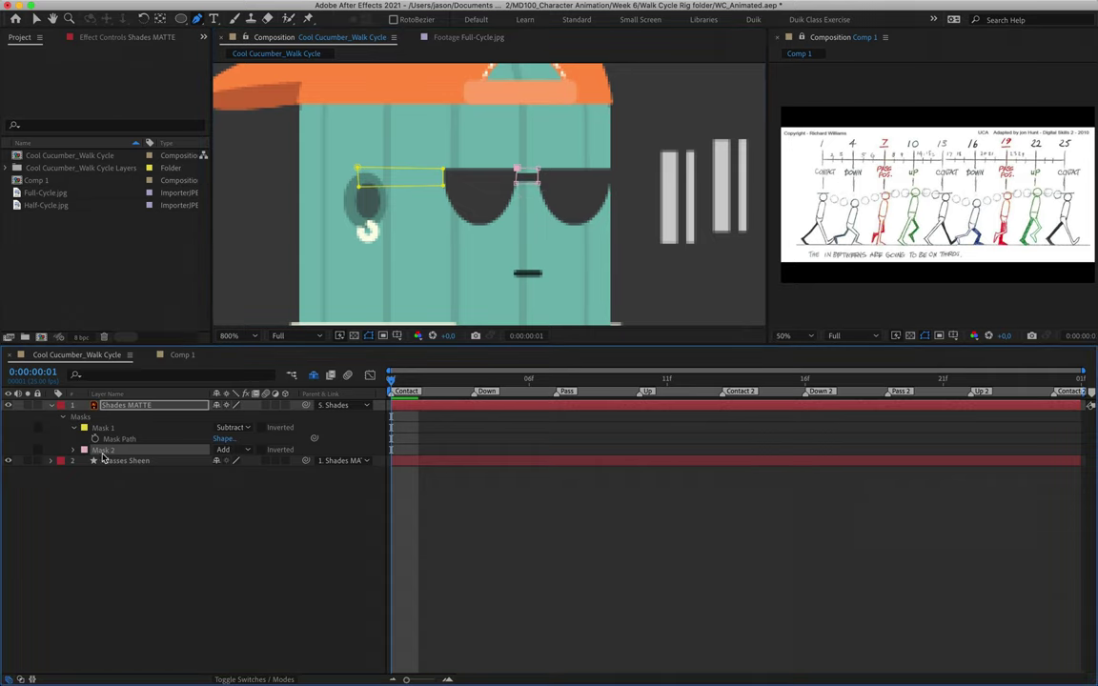
{"action": "left_click", "coordinate": [222, 450]}
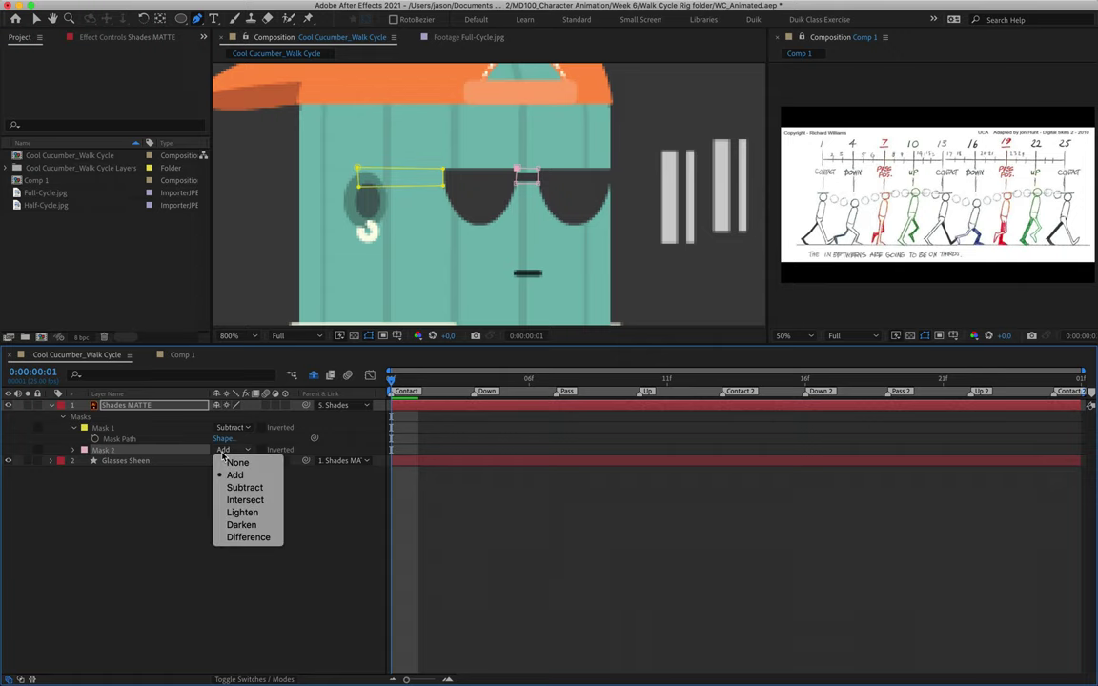
{"action": "left_click", "coordinate": [240, 487]}
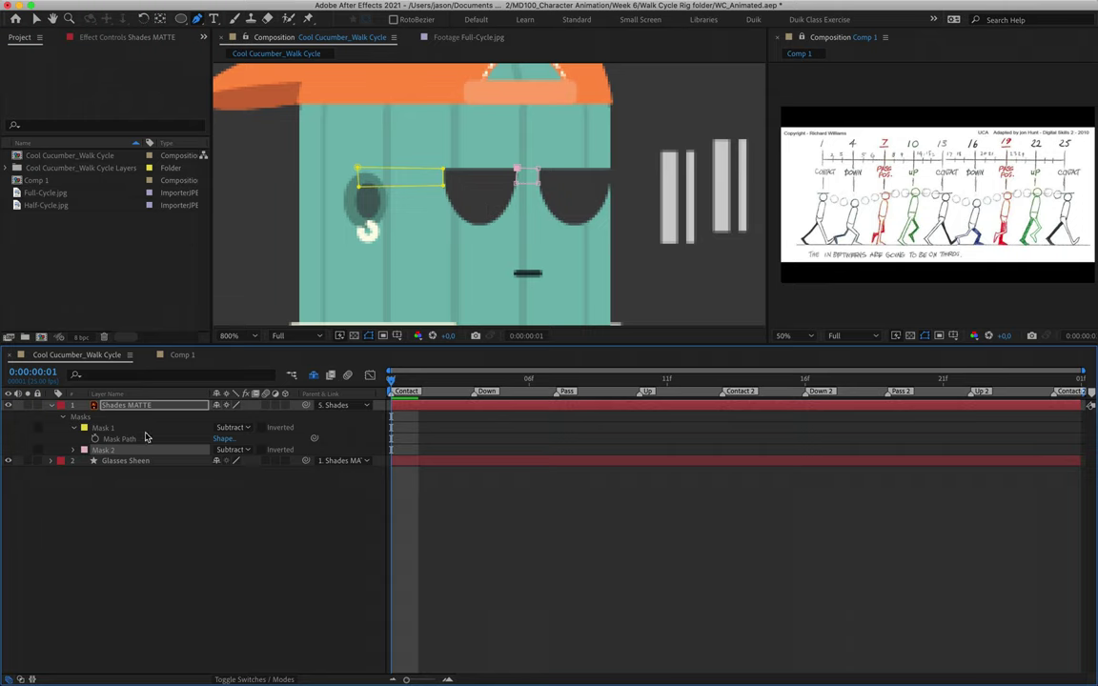
{"action": "left_click", "coordinate": [52, 406]}
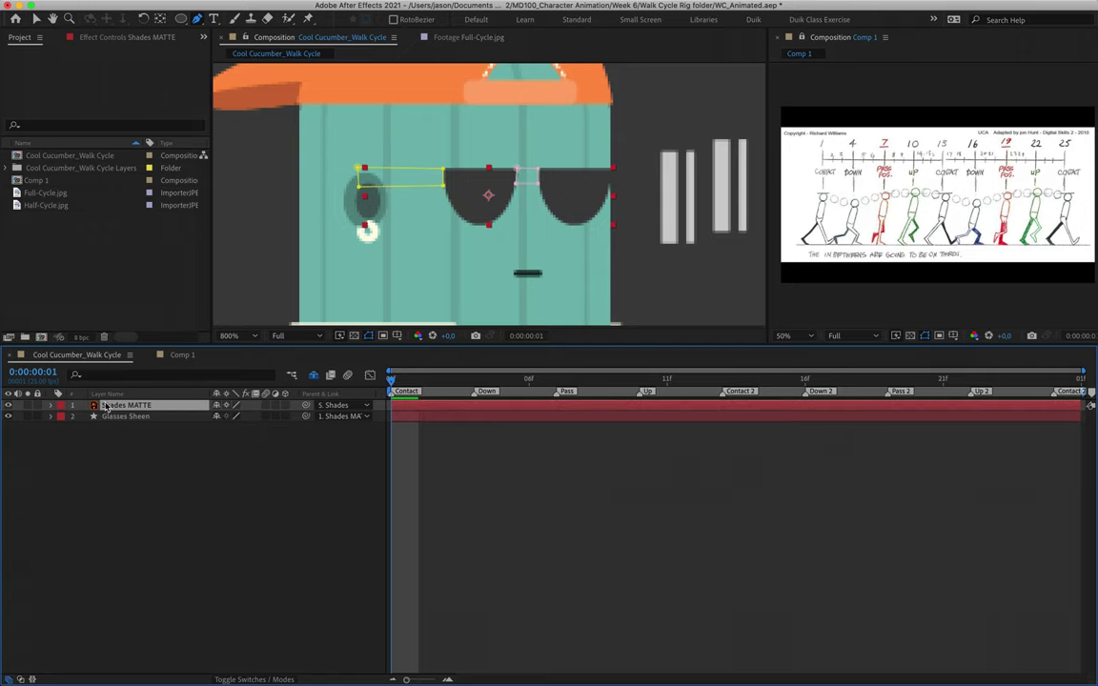
- Move the Glasses Sheen bars closer to the front edge of the character's face with the Selection tool
{"action": "left_click", "coordinate": [153, 406]}
{"action": "left_click", "coordinate": [152, 417]}
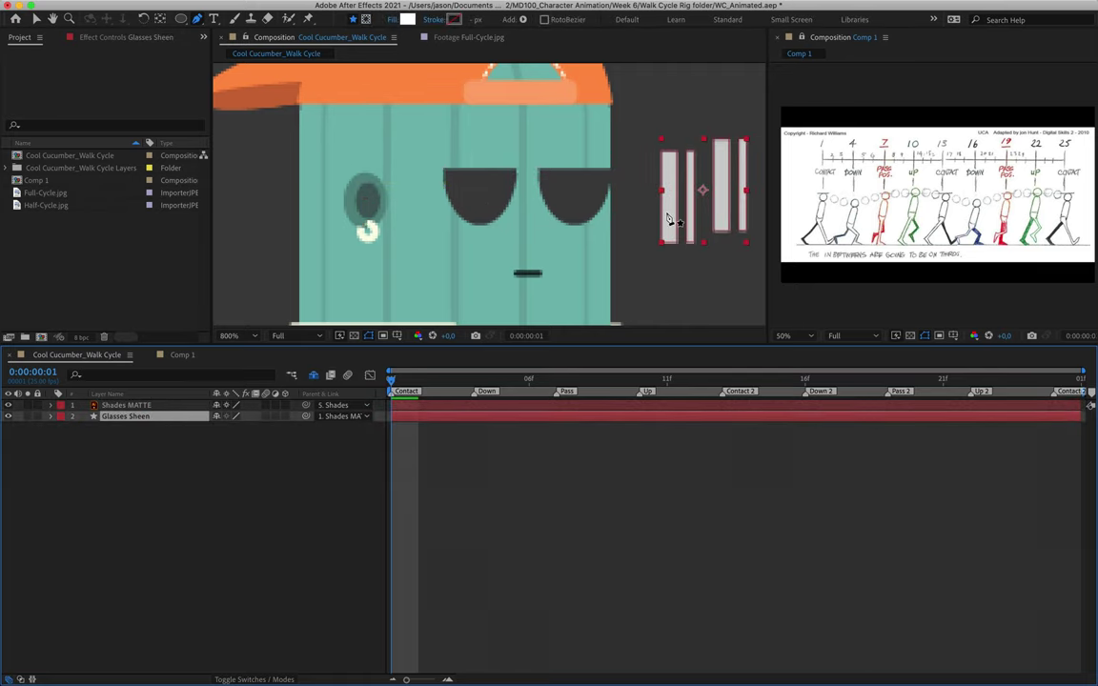
{"action": "key", "text": "v"}
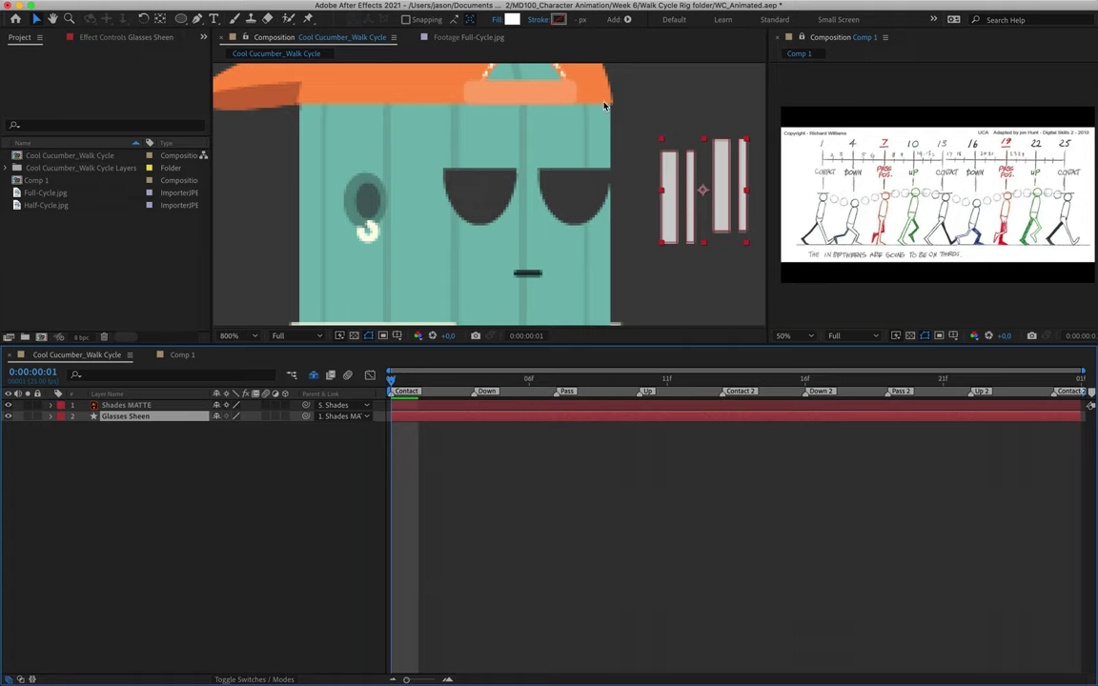
{"action": "left_click_drag", "start_coordinate": [673, 183], "coordinate": [640, 177]}
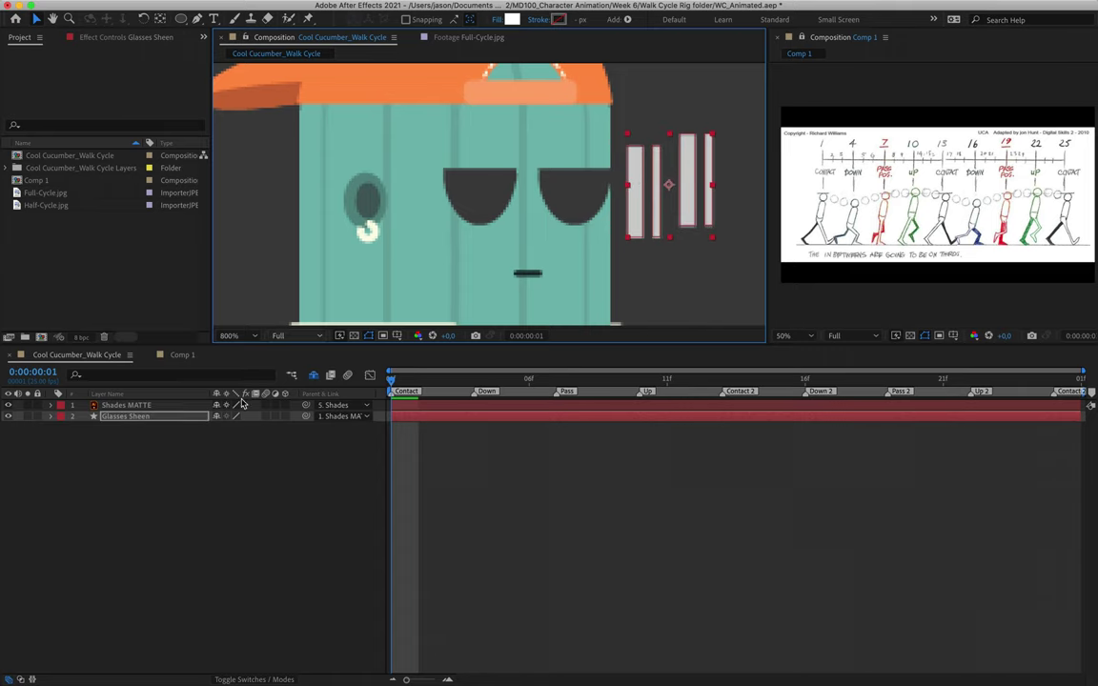
- Reveal the shy layers, turn the Shades layer's visibility back on, and hide the shy layers again
{"action": "left_click", "coordinate": [142, 405]}
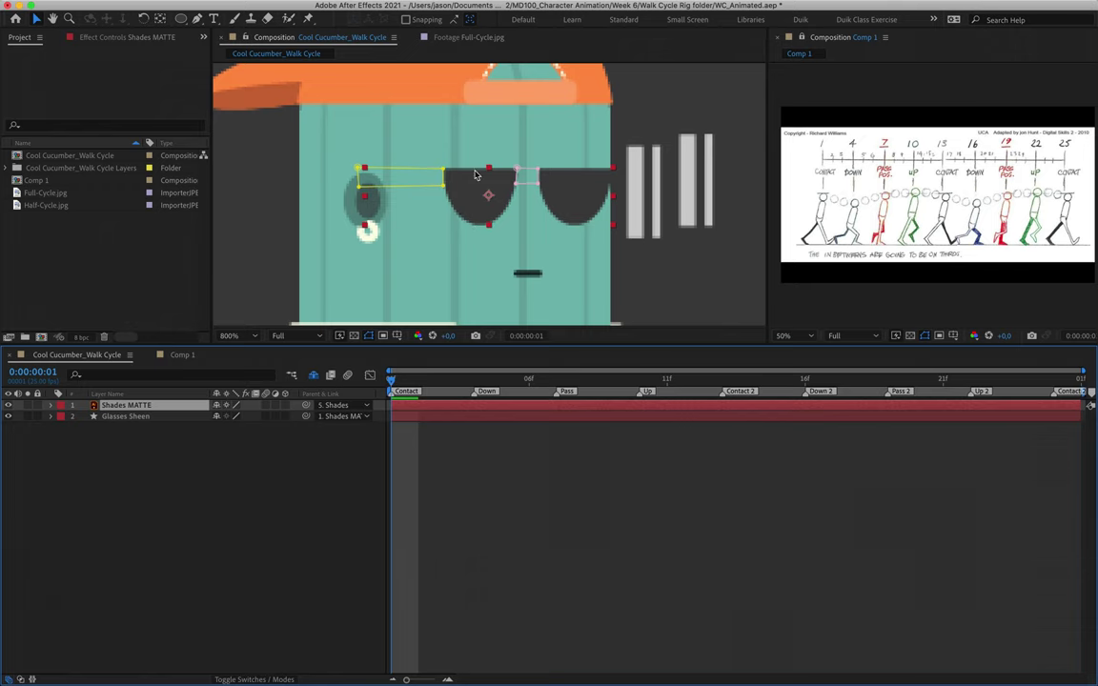
{"action": "left_click", "coordinate": [313, 375]}
{"action": "left_click", "coordinate": [112, 450]}
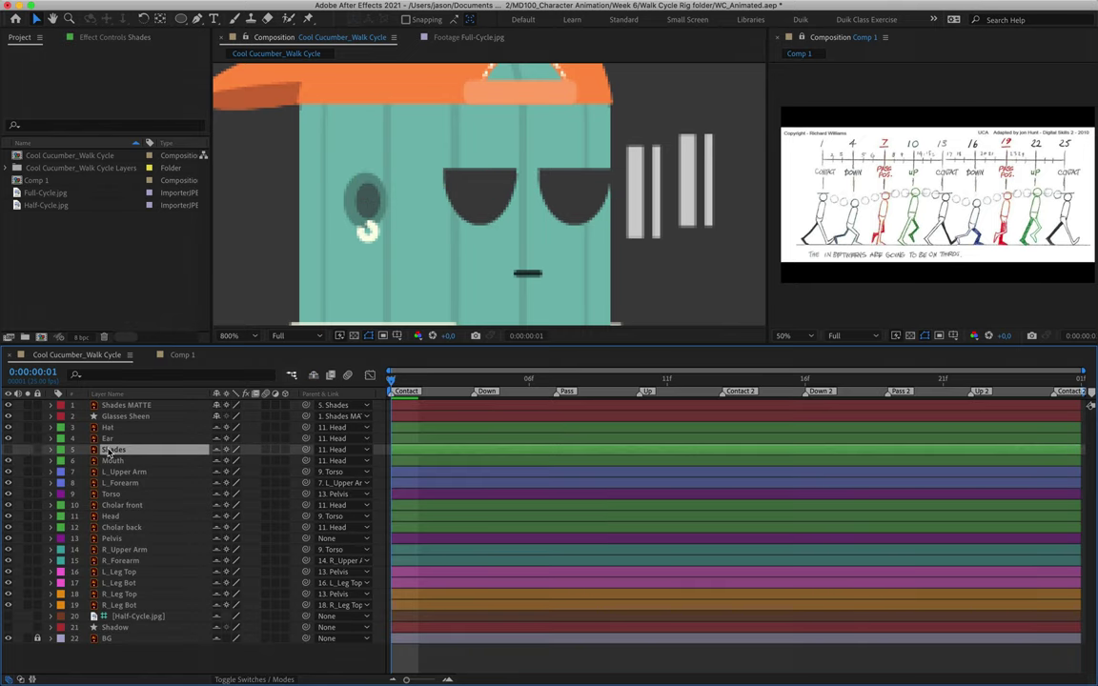
{"action": "left_click", "coordinate": [8, 450]}
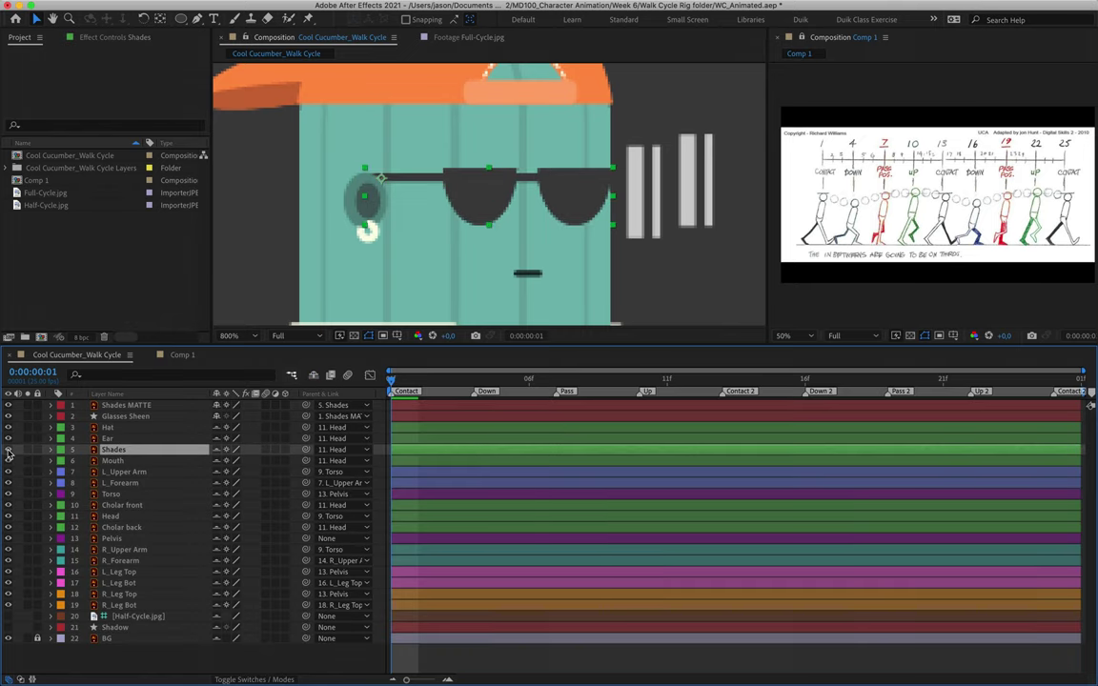
{"action": "left_click", "coordinate": [312, 374]}
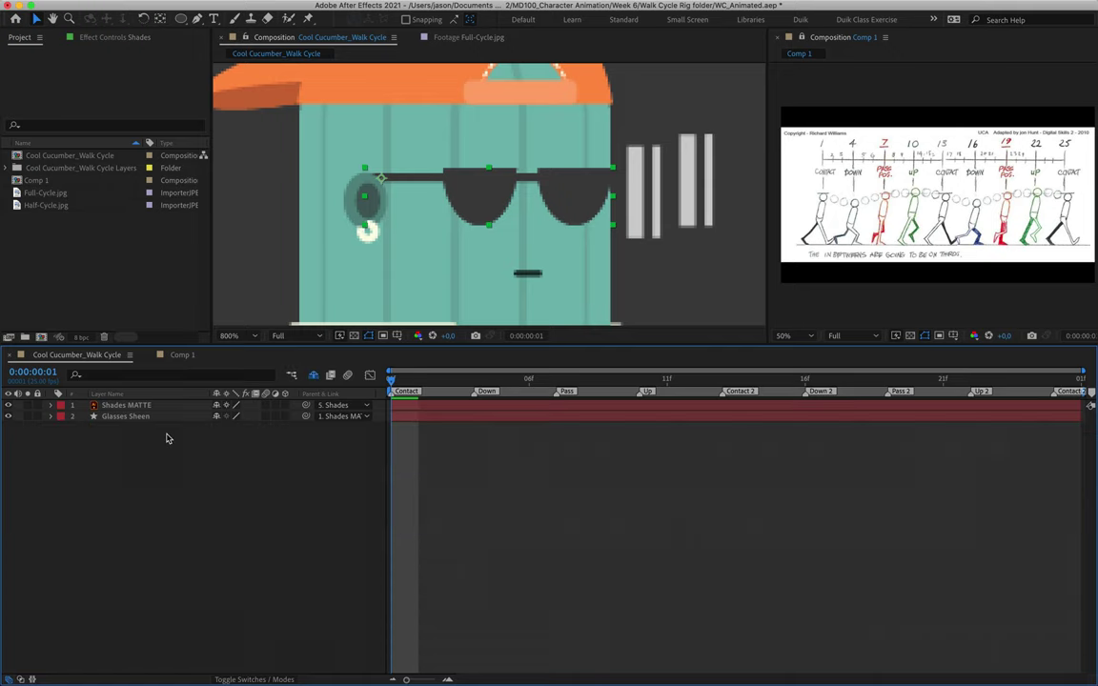
- Set the Glasses Sheen layer's track matte to Alpha Matte "Shades MATTE"
{"action": "left_click", "coordinate": [143, 417]}
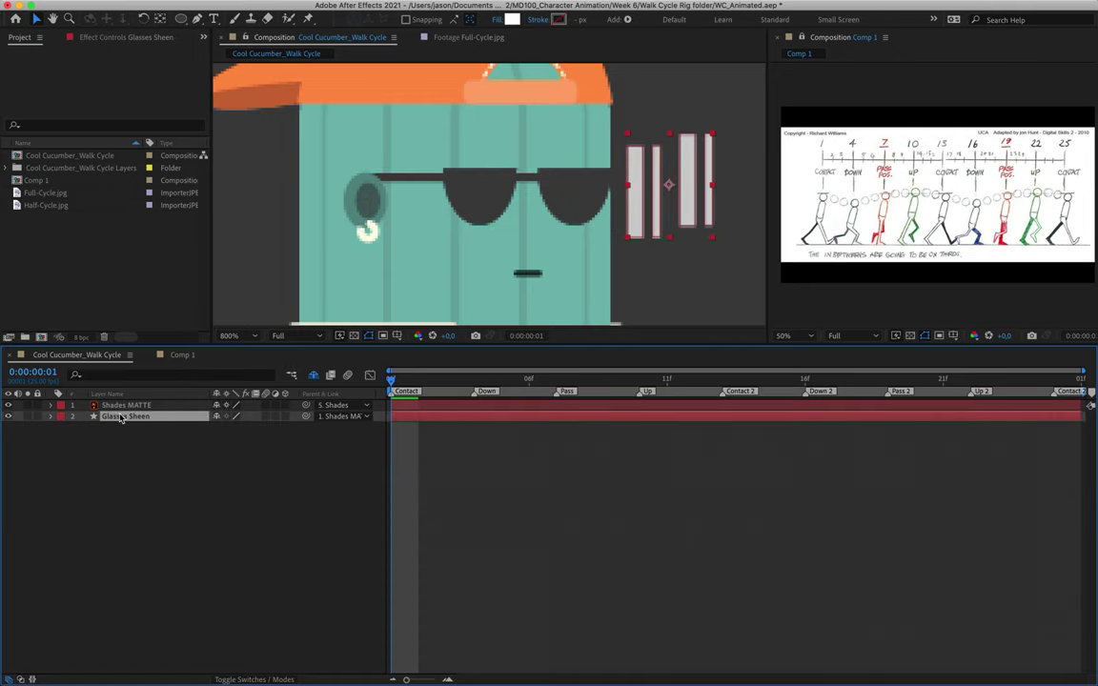
{"action": "left_click", "coordinate": [277, 680]}
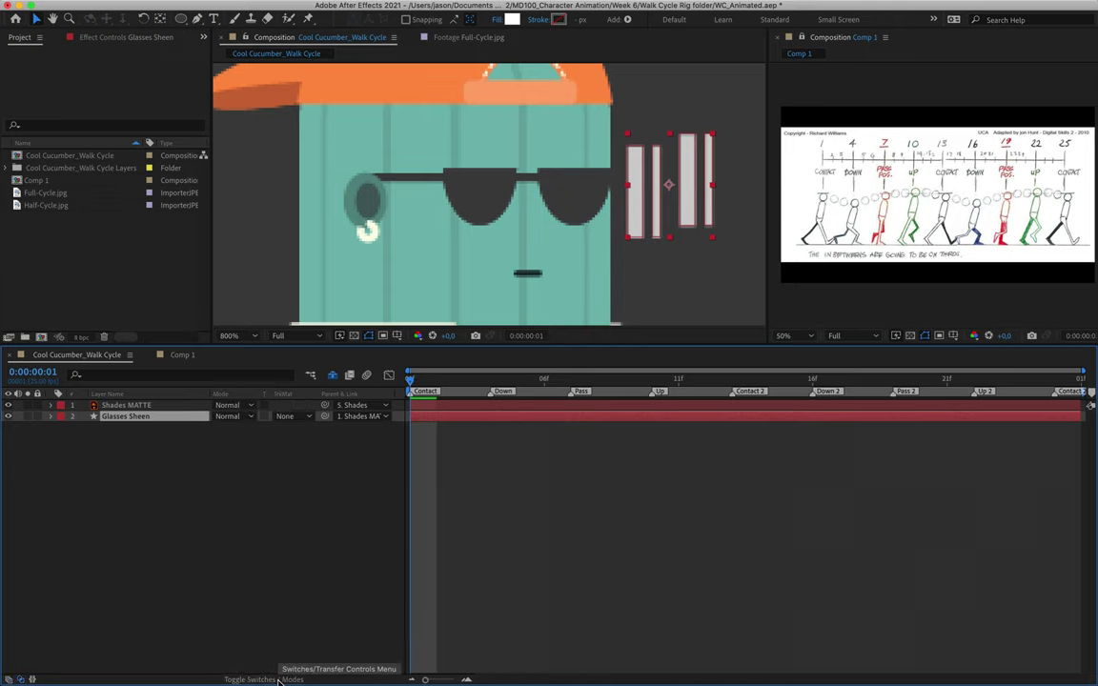
{"action": "left_click", "coordinate": [287, 417]}
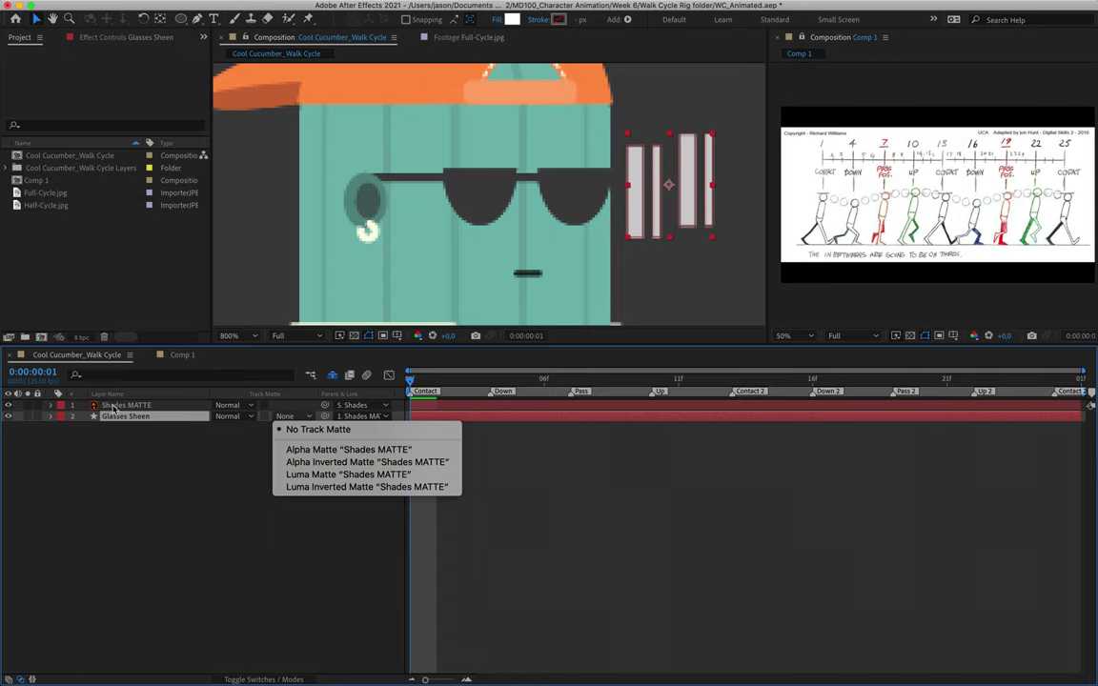
{"action": "left_click", "coordinate": [319, 450]}
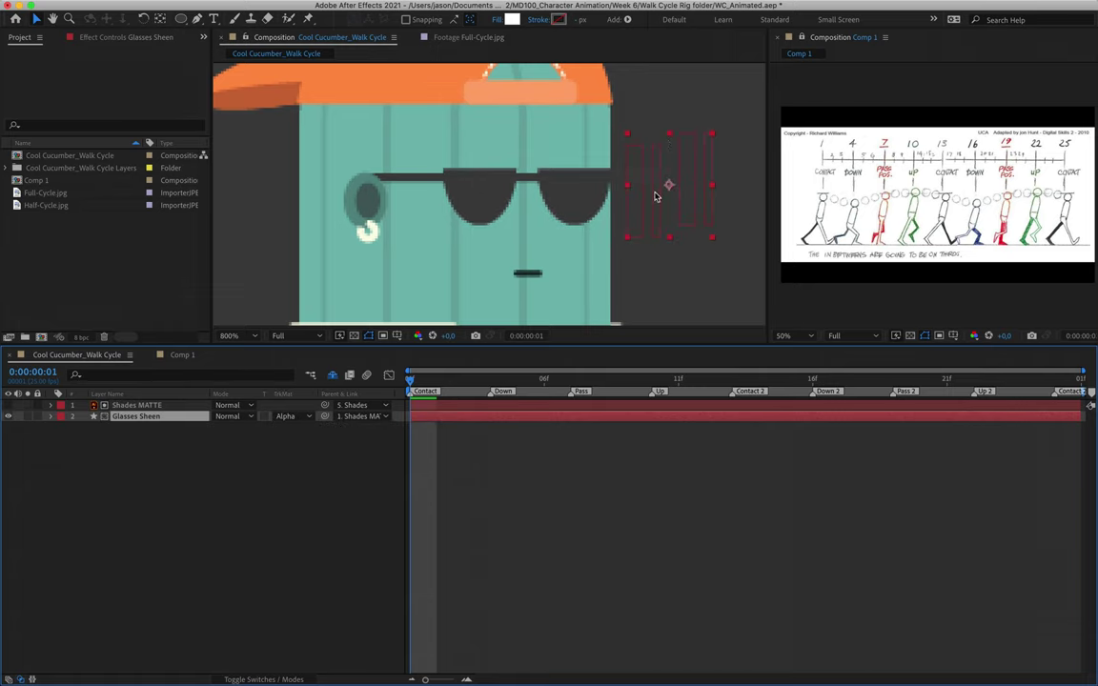
- Slide Glasses Sheen over the lenses to test the matte, and place it back beyond the front of the face
{"action": "left_click_drag", "start_coordinate": [655, 198], "coordinate": [458, 199]}
{"action": "left_click", "coordinate": [143, 405]}
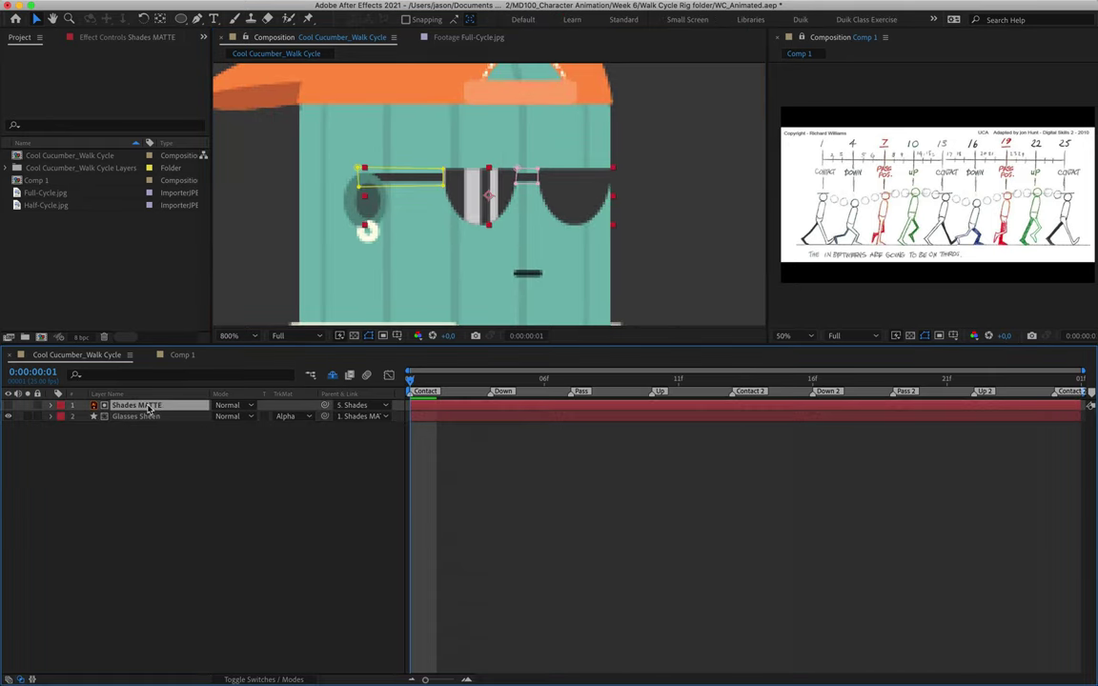
{"action": "left_click", "coordinate": [152, 416]}
{"action": "left_click_drag", "start_coordinate": [420, 201], "coordinate": [667, 201]}
{"action": "key", "text": "Return"}
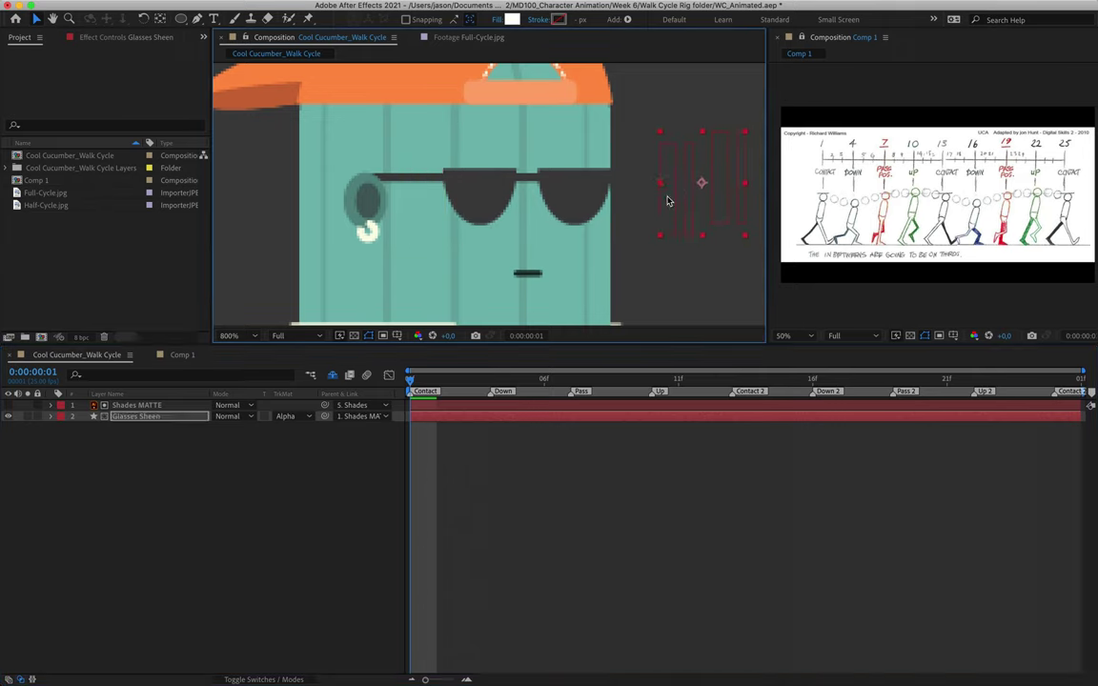
- Keyframe Glasses Sheen's Position from 129.1, 6.2 at 0:00:00:01 to -3.4, 6.2 at 0:00:01:00, moving it across the lenses to the ear
{"action": "key", "text": "p"}
{"action": "left_click", "coordinate": [84, 428]}
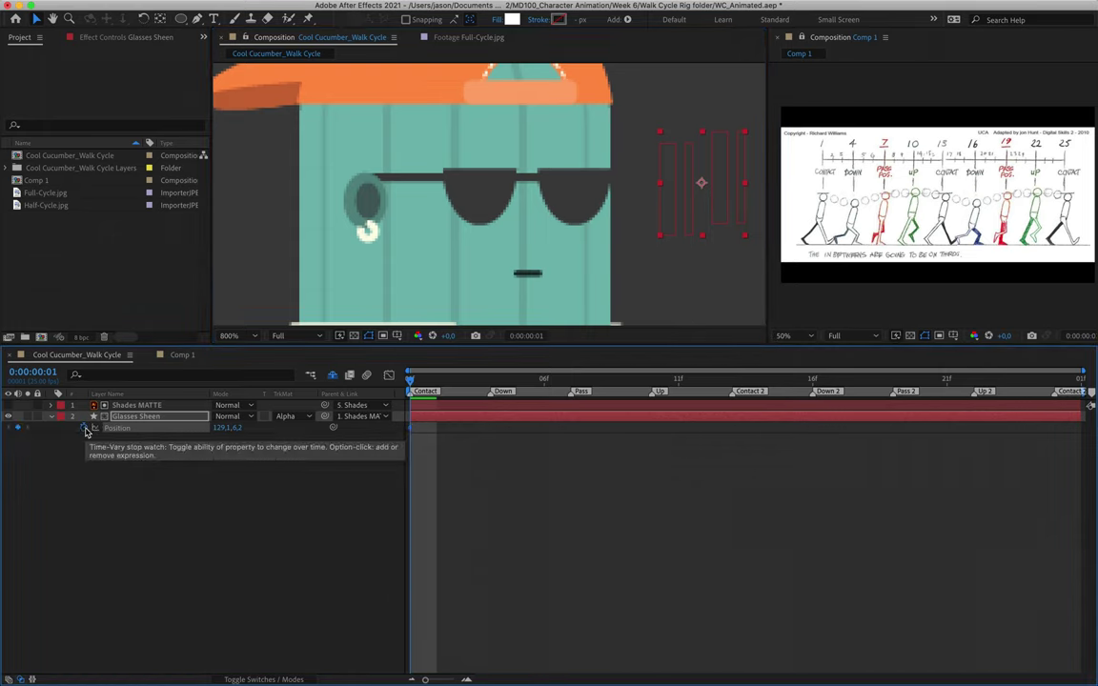
{"action": "left_click", "coordinate": [1054, 378]}
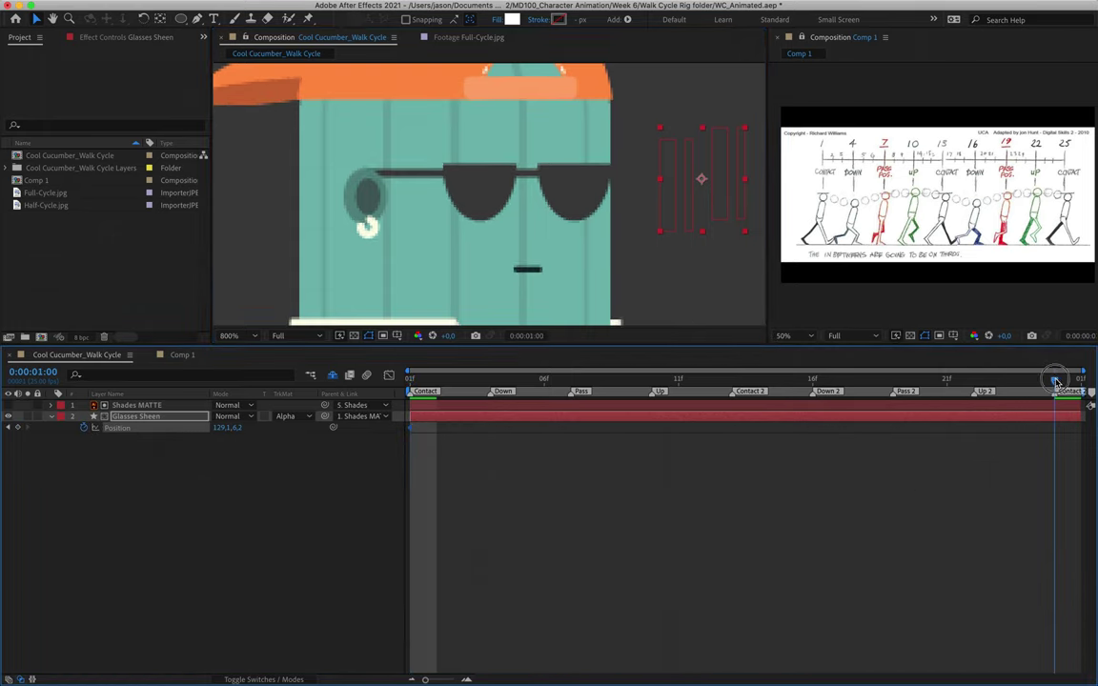
{"action": "left_click_drag", "start_coordinate": [721, 173], "coordinate": [365, 175]}
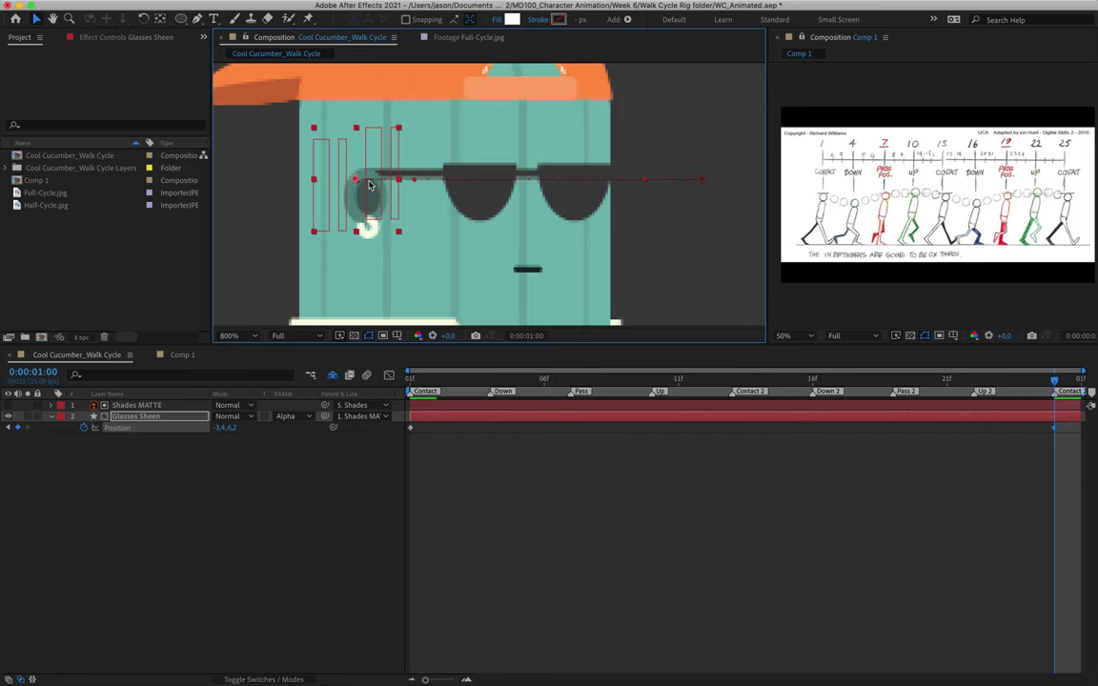
- Play back the sheen crossing the sunglasses and check how it reads on the whole character
{"action": "key", "text": "space"}
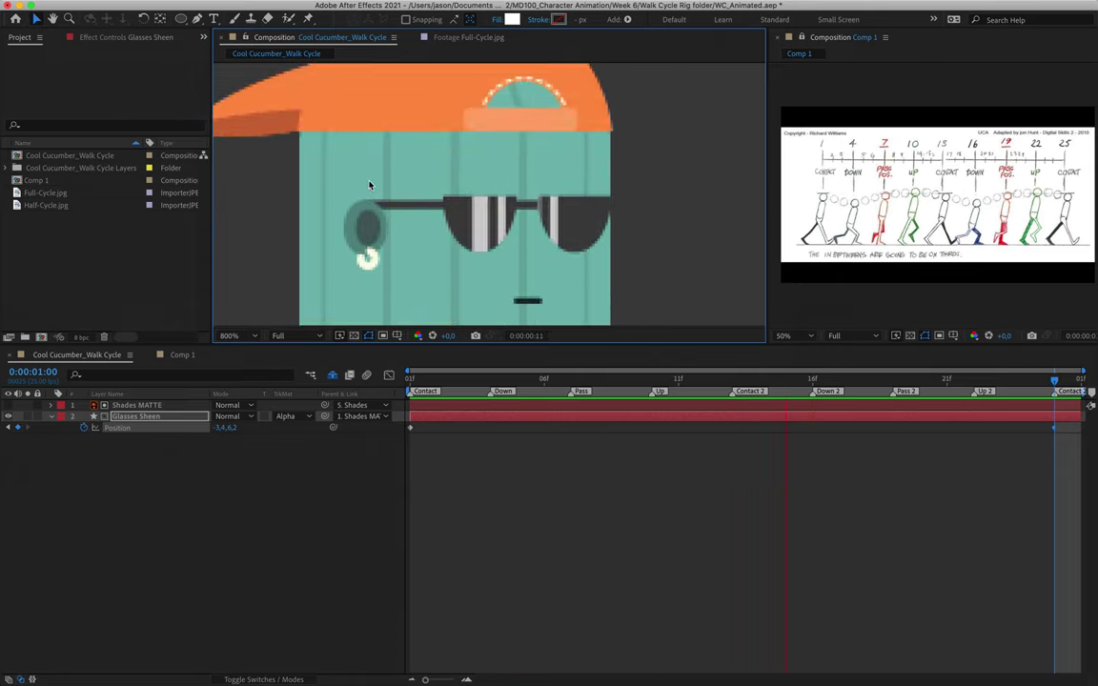
{"action": "key", "text": "space"}
{"action": "key", "text": "comma"}
{"action": "key", "text": "comma"}
{"action": "key", "text": "comma"}
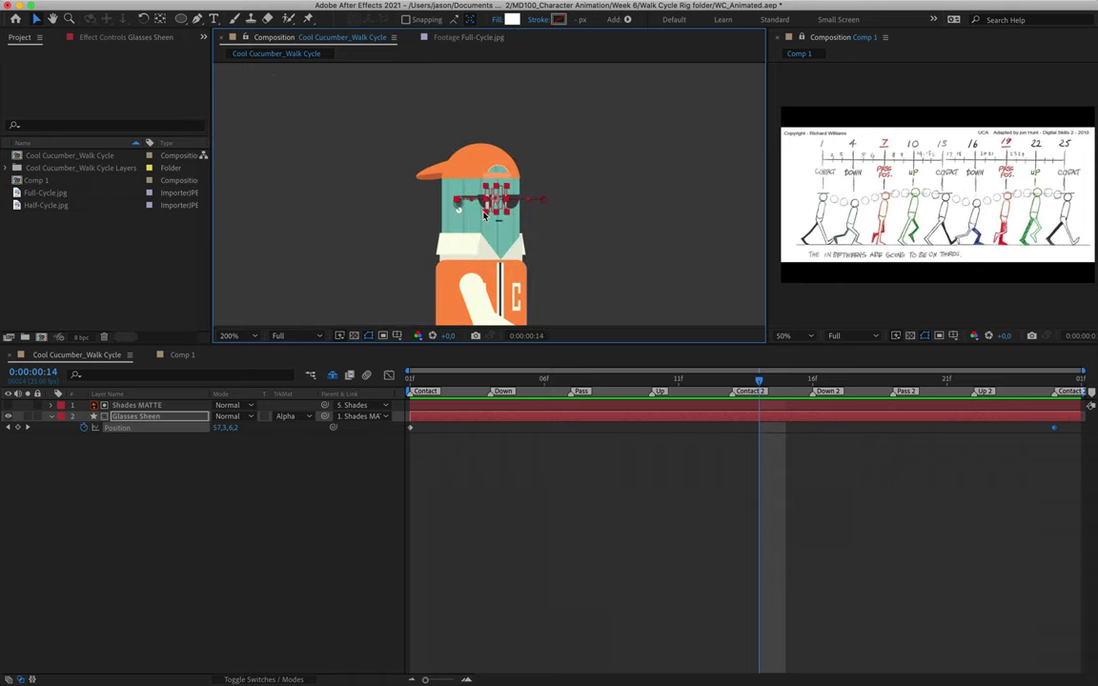
{"action": "scroll", "coordinate": [488, 224], "scroll_direction": "down", "scroll_amount": 3}
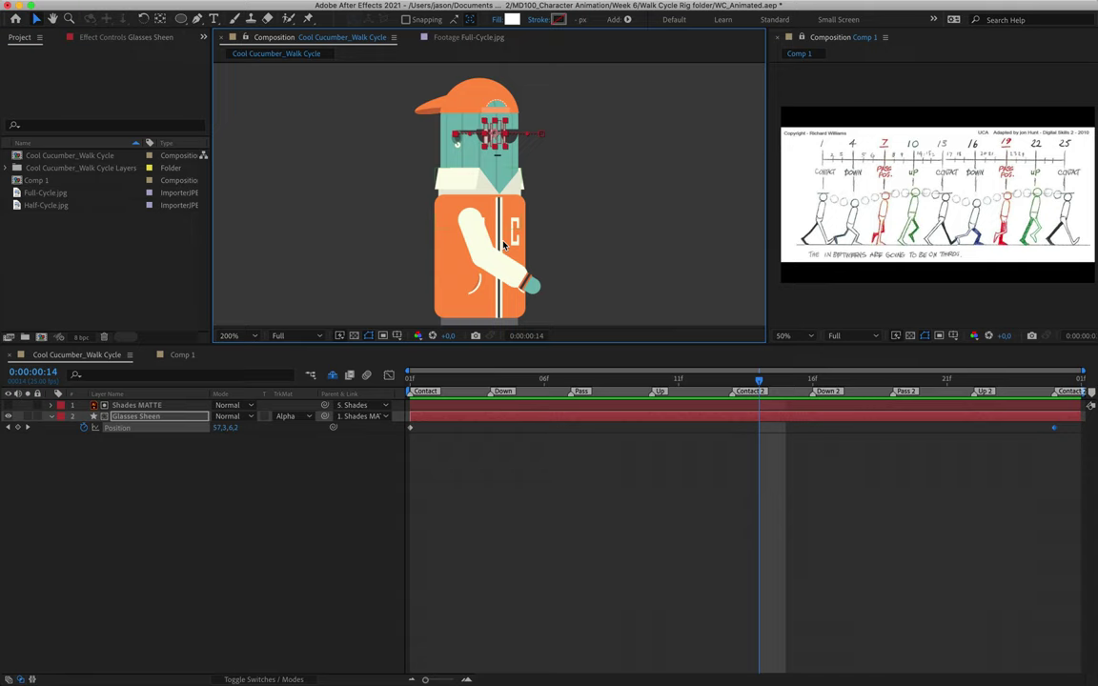
- Rotate Glasses Sheen with the Rotation tool so its bars slant diagonally across the lenses
{"action": "key", "text": "period"}
{"action": "key", "text": "period"}
{"action": "key", "text": "period"}
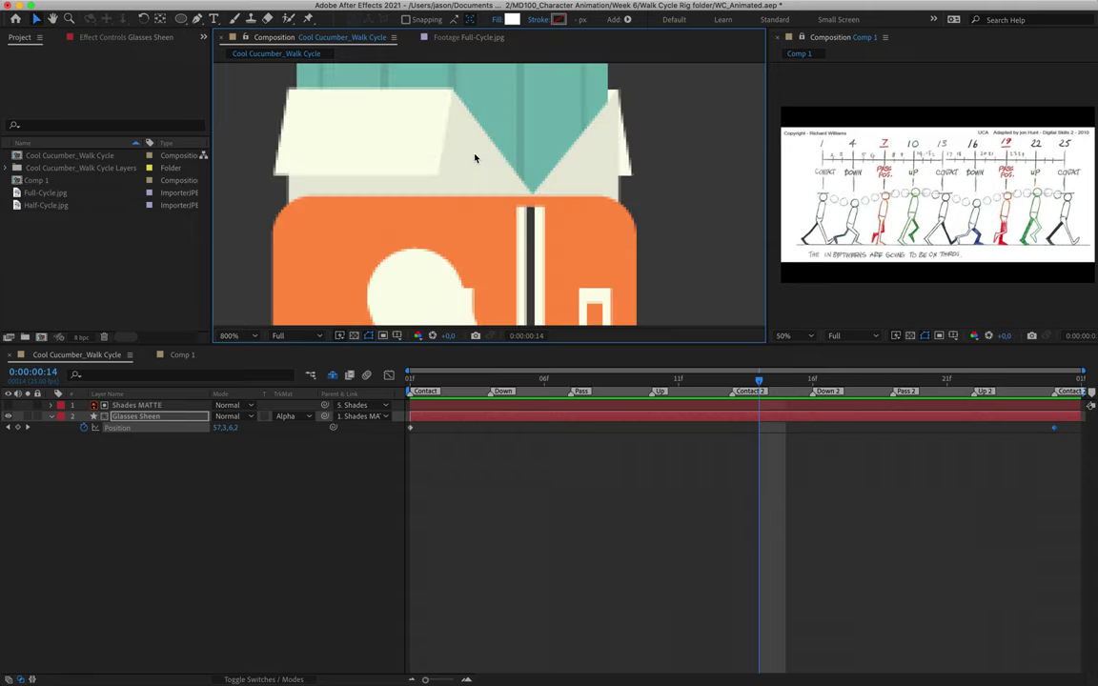
{"action": "left_click_drag", "start_coordinate": [473, 153], "coordinate": [495, 270]}
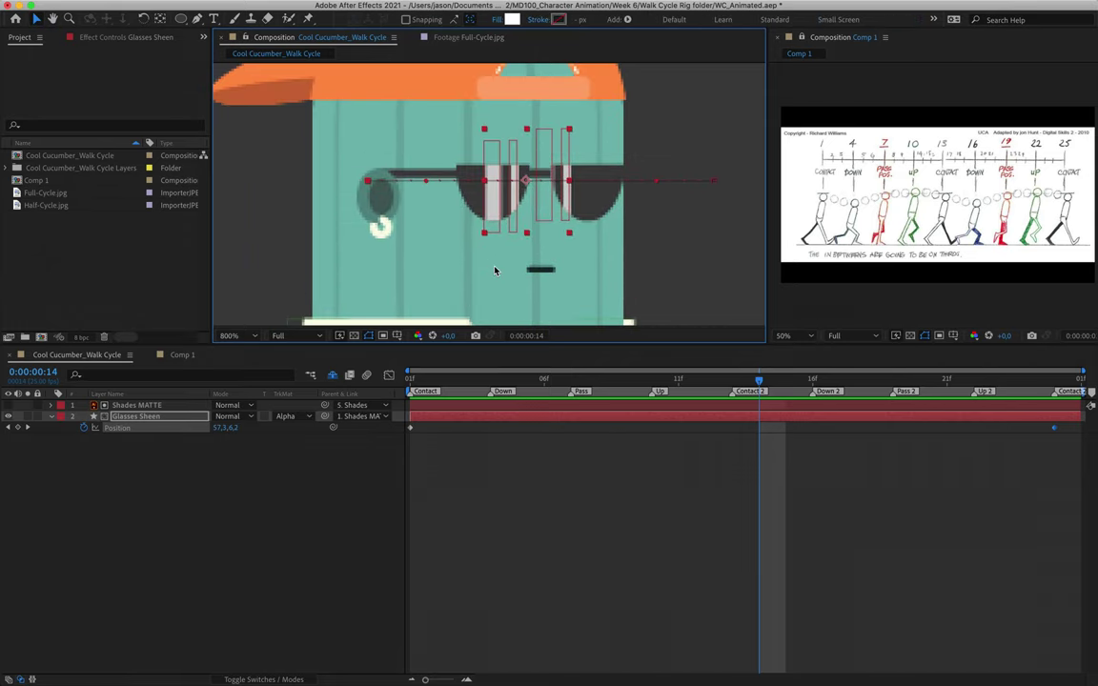
{"action": "key", "text": "w"}
{"action": "left_click_drag", "start_coordinate": [497, 185], "coordinate": [510, 170]}
- Preview the full walk cycle with the slanted sheen at a reduced magnification
{"action": "key", "text": "space"}
{"action": "key", "text": "comma"}
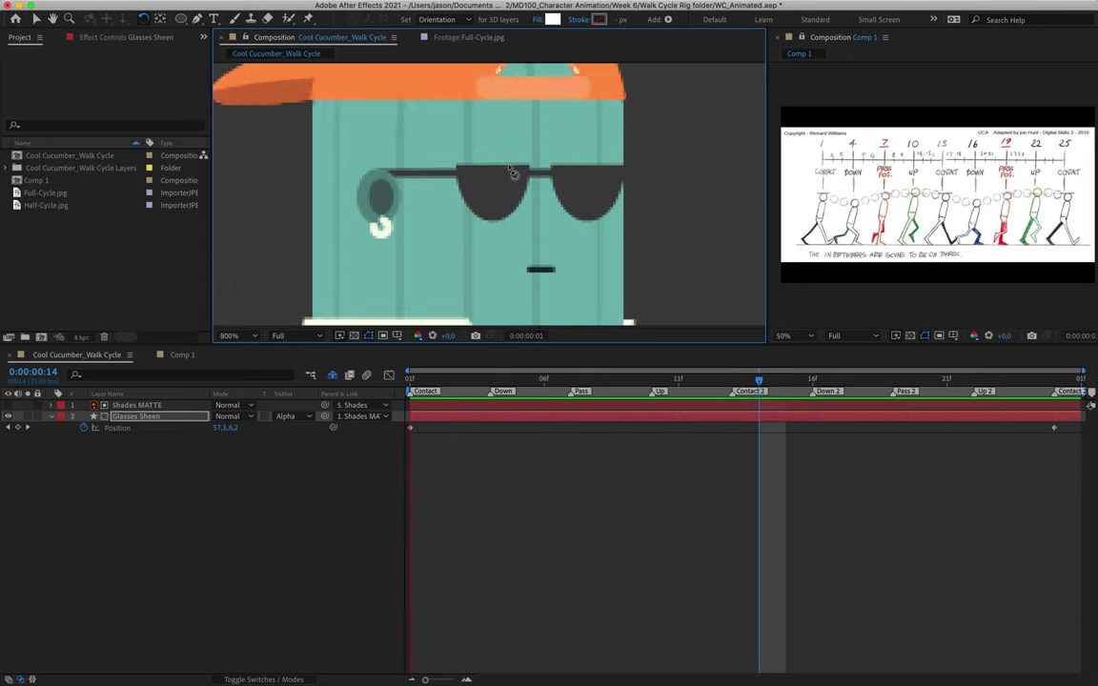
{"action": "key", "text": "comma"}
{"action": "key", "text": "comma"}
{"action": "key", "text": "comma"}
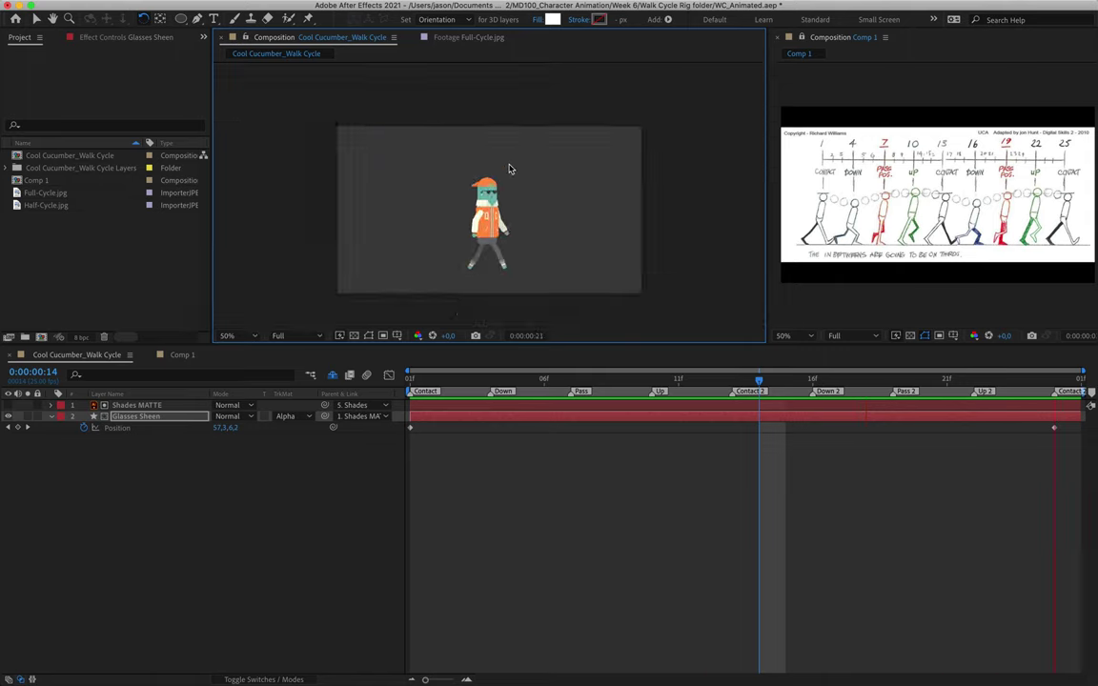
{"action": "key", "text": "period"}
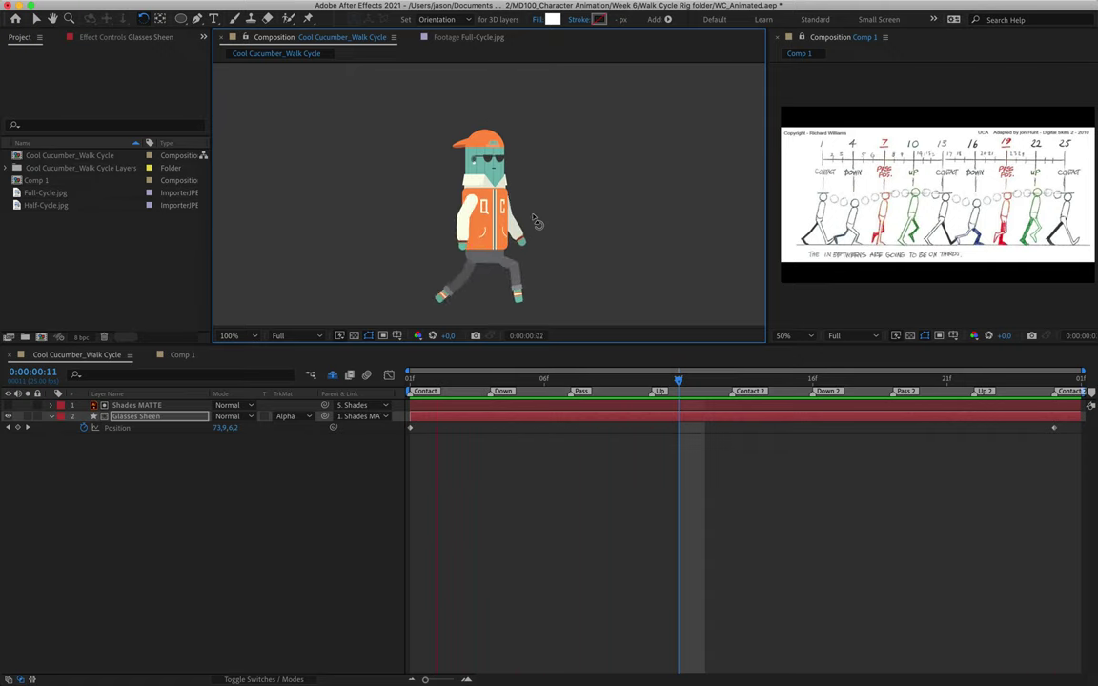
{"action": "key", "text": "space"}
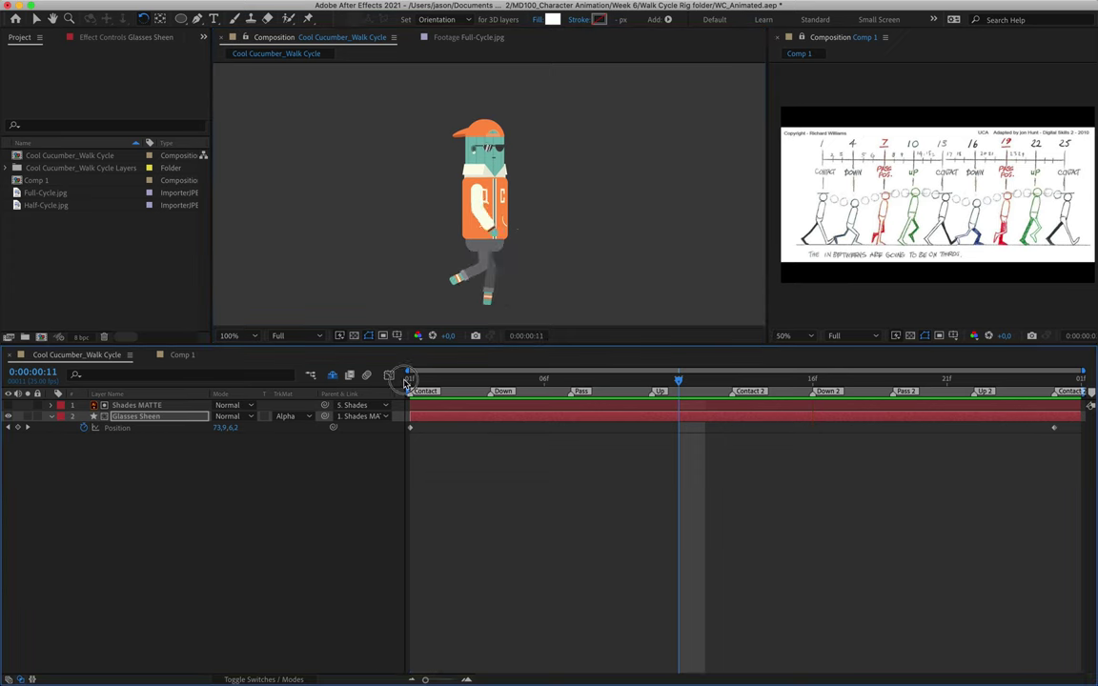
- Reveal the shy layers, collapse Glasses Sheen's properties, and turn on the Shadow layer's visibility
{"action": "left_click", "coordinate": [332, 376]}
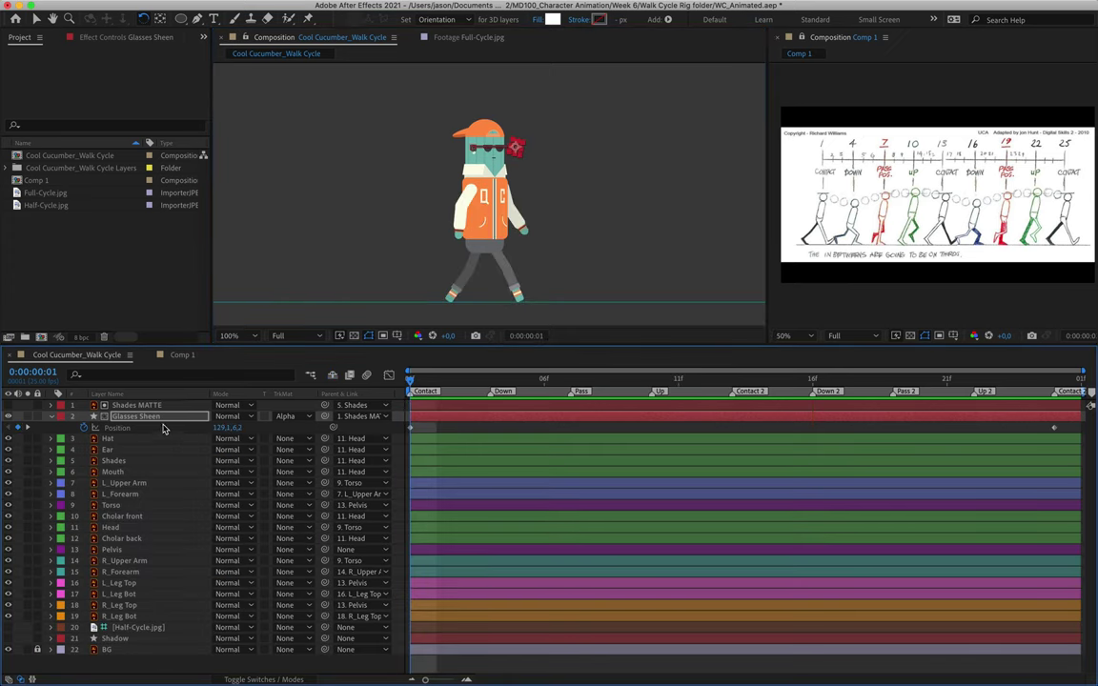
{"action": "left_click", "coordinate": [51, 417]}
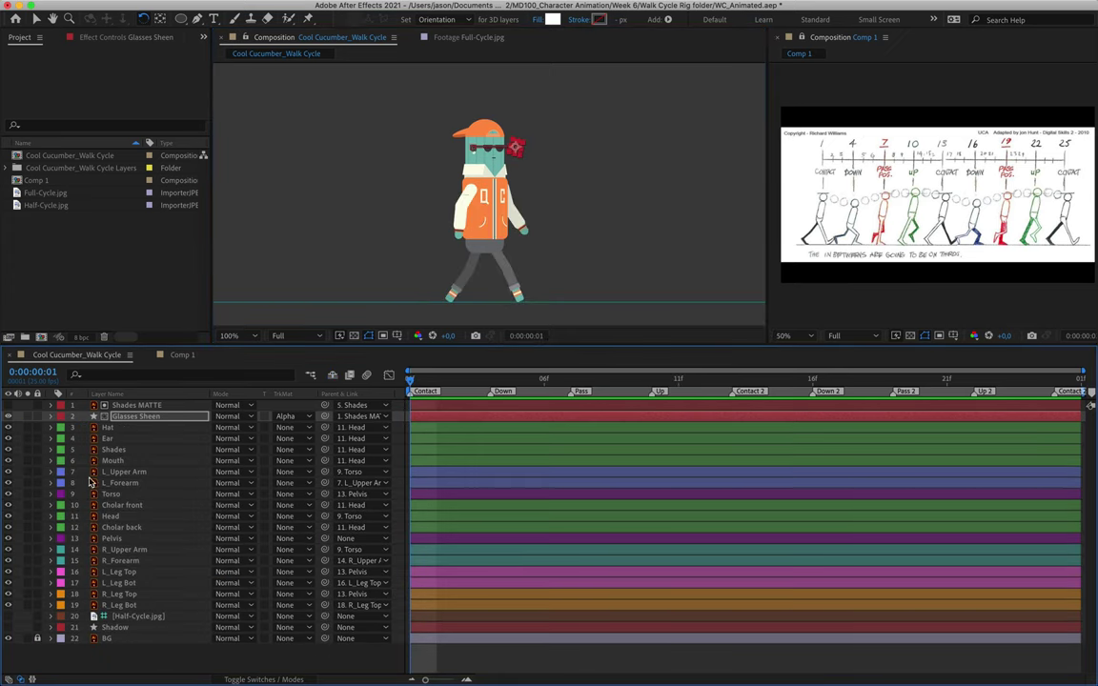
{"action": "left_click", "coordinate": [114, 627]}
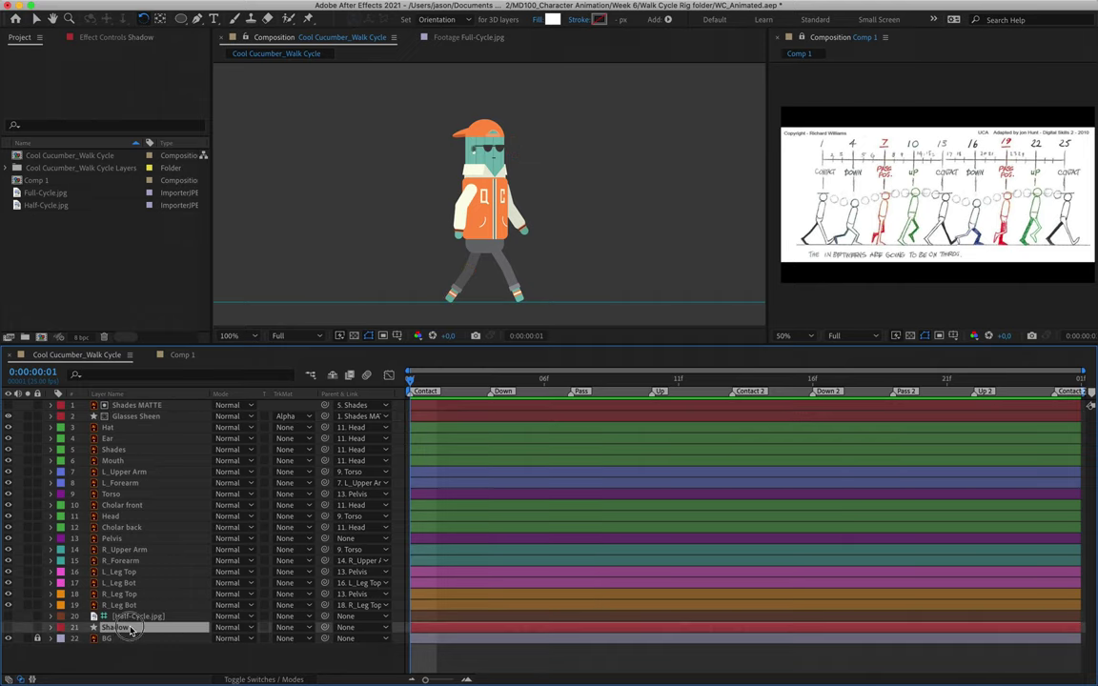
{"action": "left_click", "coordinate": [8, 628]}
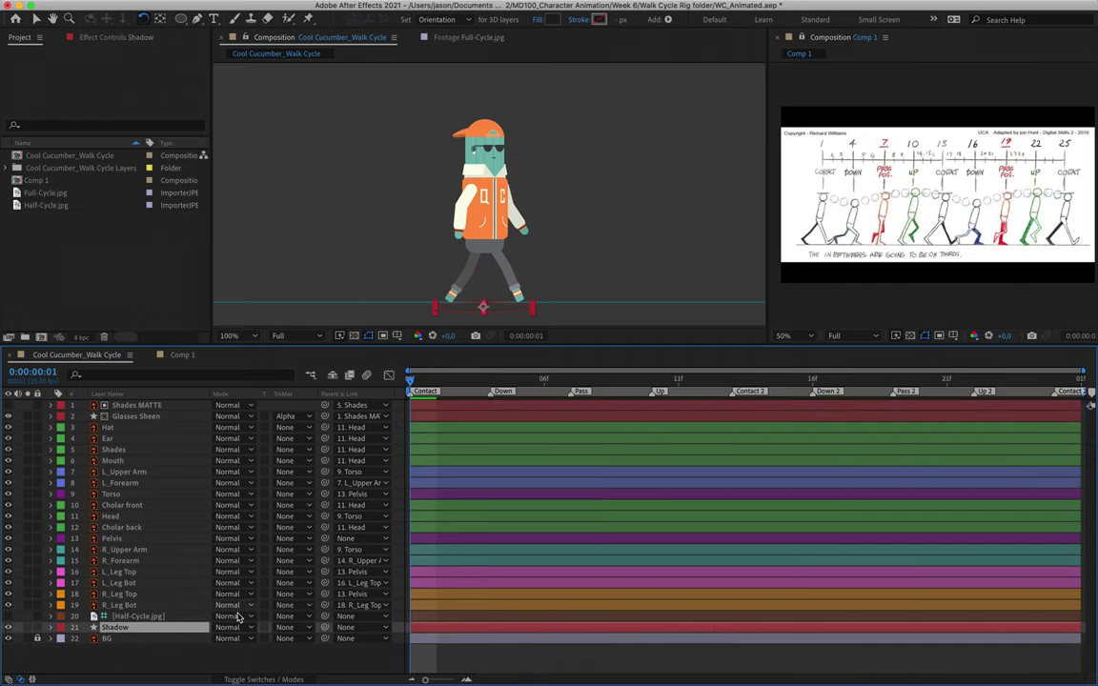
- Mark every layer except Shadow as shy and hide the shy layers from the timeline
{"action": "left_click", "coordinate": [240, 678]}
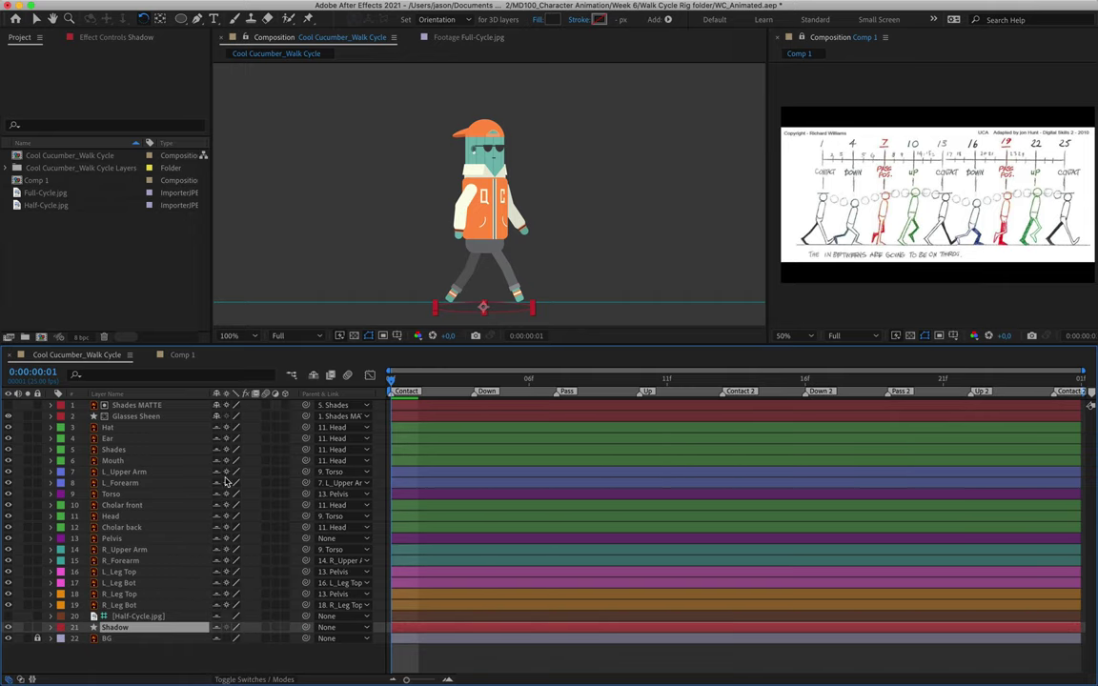
{"action": "left_click_drag", "start_coordinate": [217, 616], "coordinate": [226, 552]}
{"action": "left_click", "coordinate": [218, 617]}
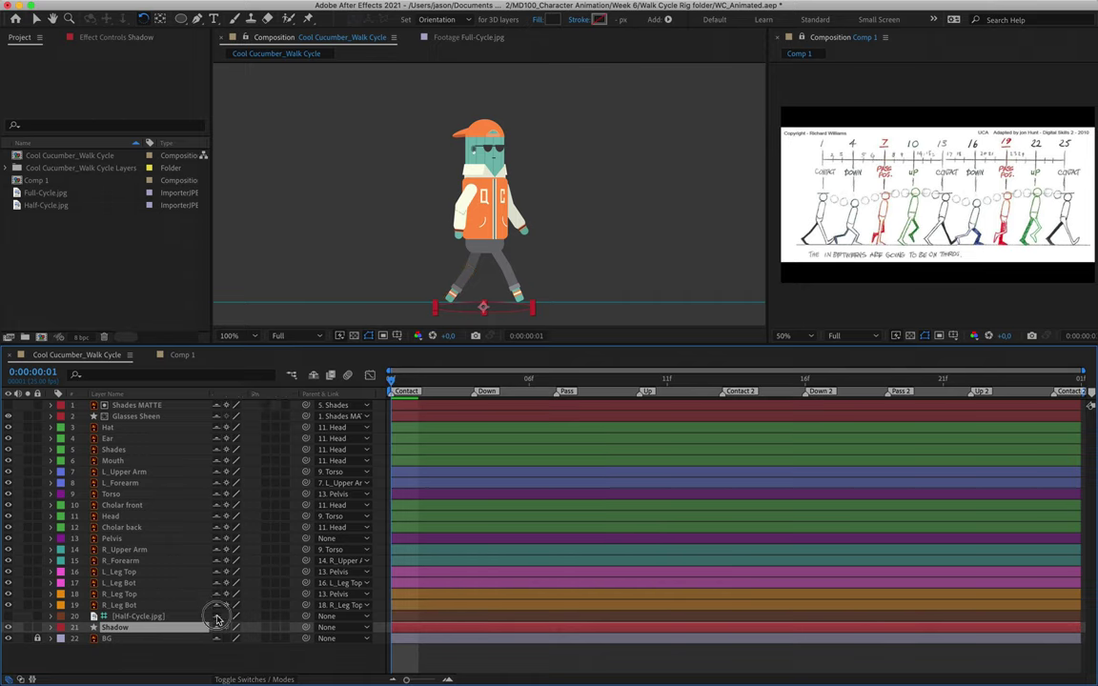
{"action": "left_click", "coordinate": [267, 678]}
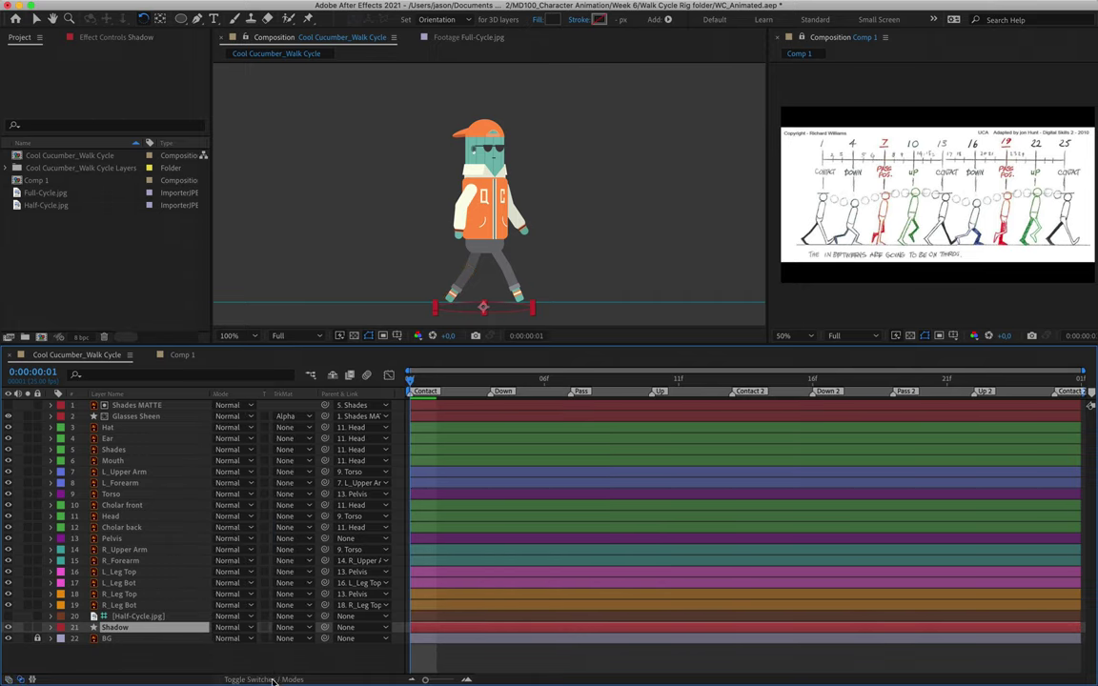
{"action": "left_click", "coordinate": [273, 680]}
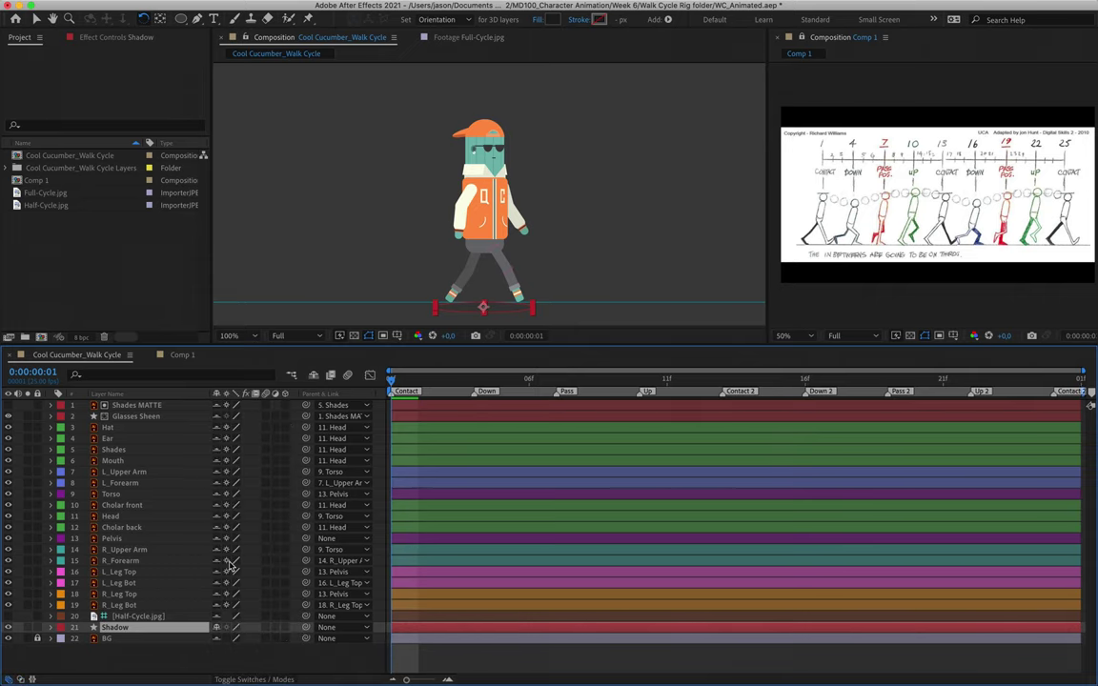
{"action": "left_click", "coordinate": [321, 375]}
- Stretch the Shadow ellipse to about 132% vertical scale and place it under the feet at about 940.3, 907.5
{"action": "key", "text": "period"}
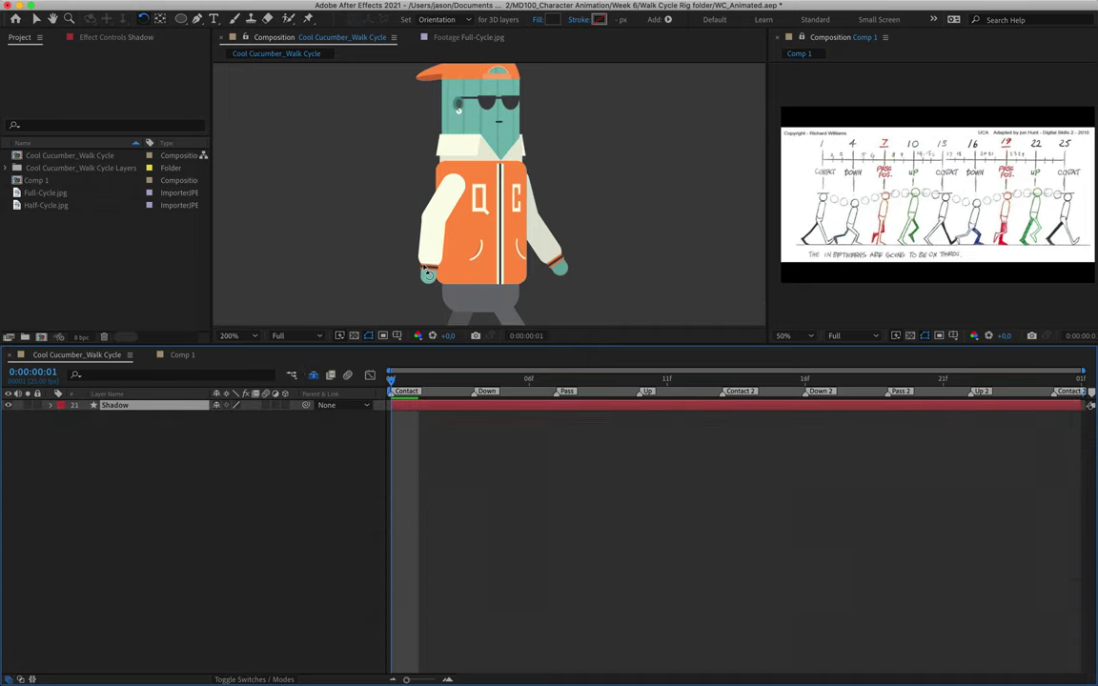
{"action": "key", "text": "h"}
{"action": "left_click_drag", "start_coordinate": [435, 245], "coordinate": [436, 163]}
{"action": "left_click_drag", "start_coordinate": [476, 278], "coordinate": [477, 234]}
{"action": "key", "text": "v"}
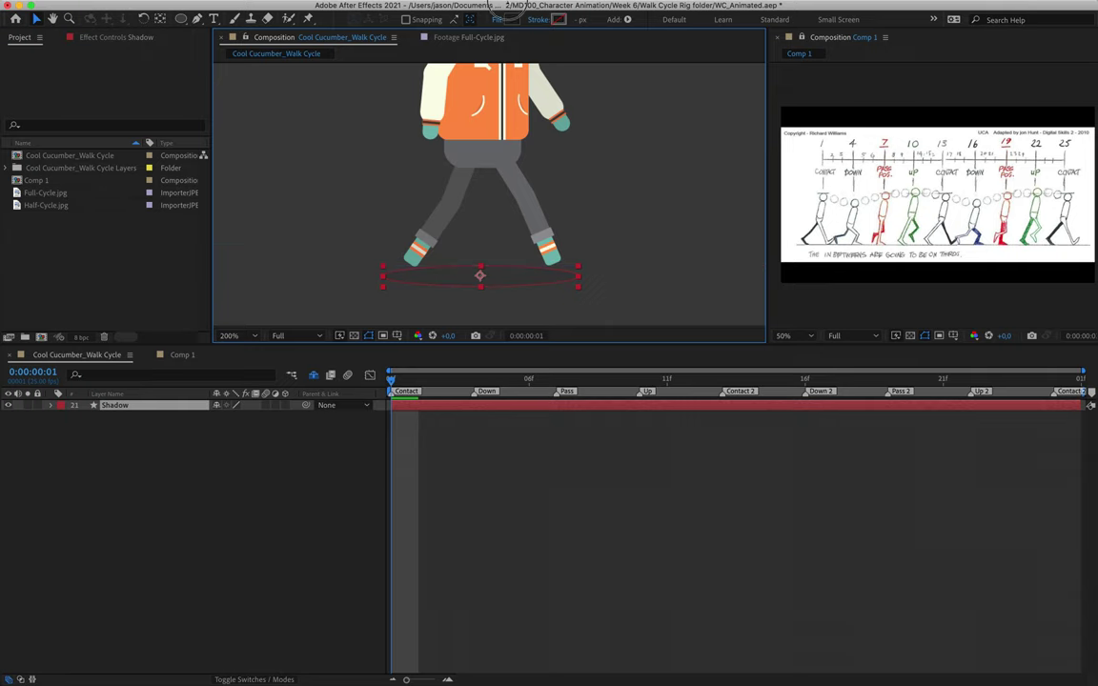
{"action": "left_click", "coordinate": [481, 274]}
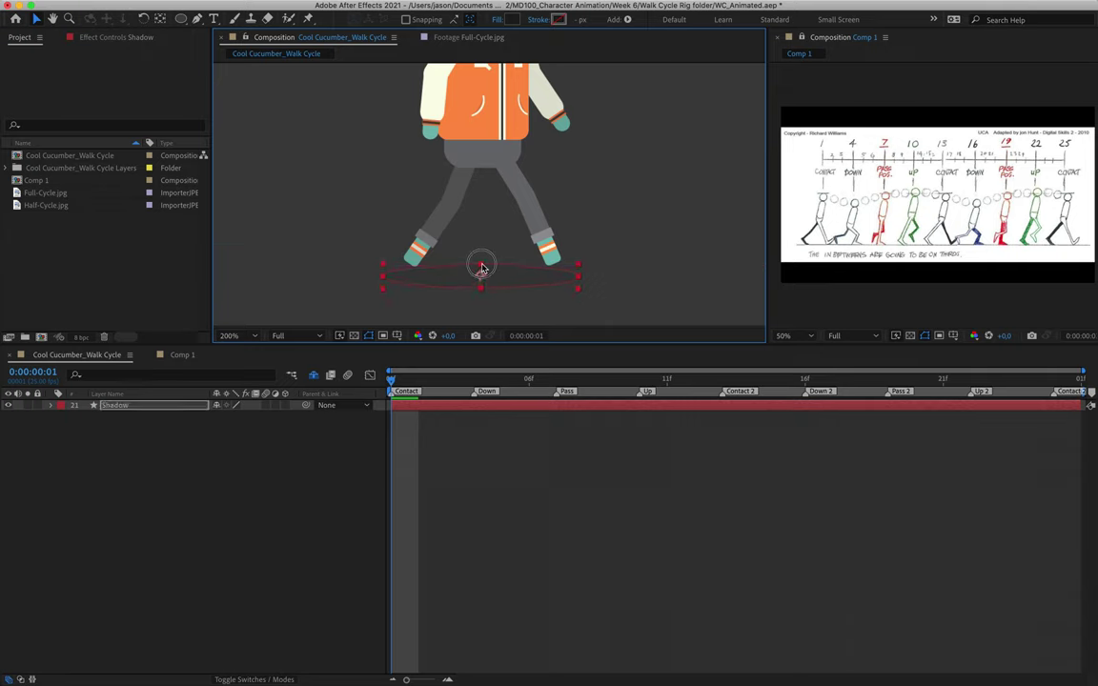
{"action": "left_click_drag", "start_coordinate": [497, 276], "coordinate": [500, 269]}
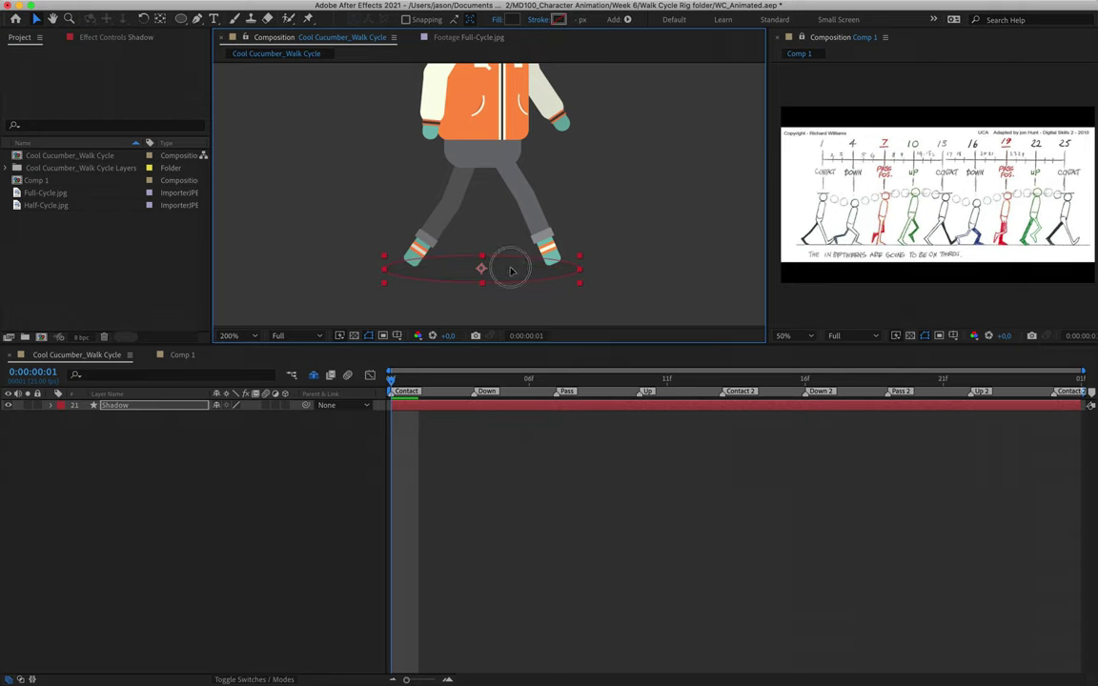
{"action": "left_click_drag", "start_coordinate": [391, 381], "coordinate": [326, 412]}
{"action": "left_click_drag", "start_coordinate": [513, 278], "coordinate": [510, 279]}
- Reveal Shadow's Position and Opacity and enable keyframing for both at the first Contact marker
{"action": "key", "text": "p"}
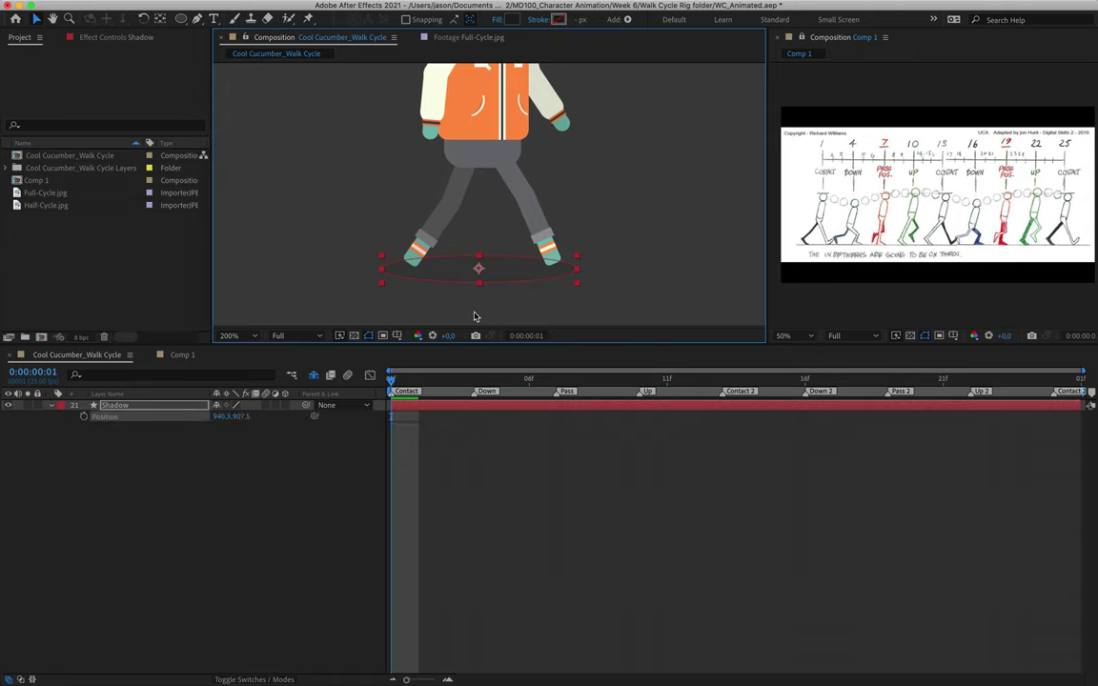
{"action": "key", "text": "shift+t"}
{"action": "left_click", "coordinate": [83, 416]}
{"action": "left_click", "coordinate": [82, 428]}
{"action": "left_click", "coordinate": [142, 490]}
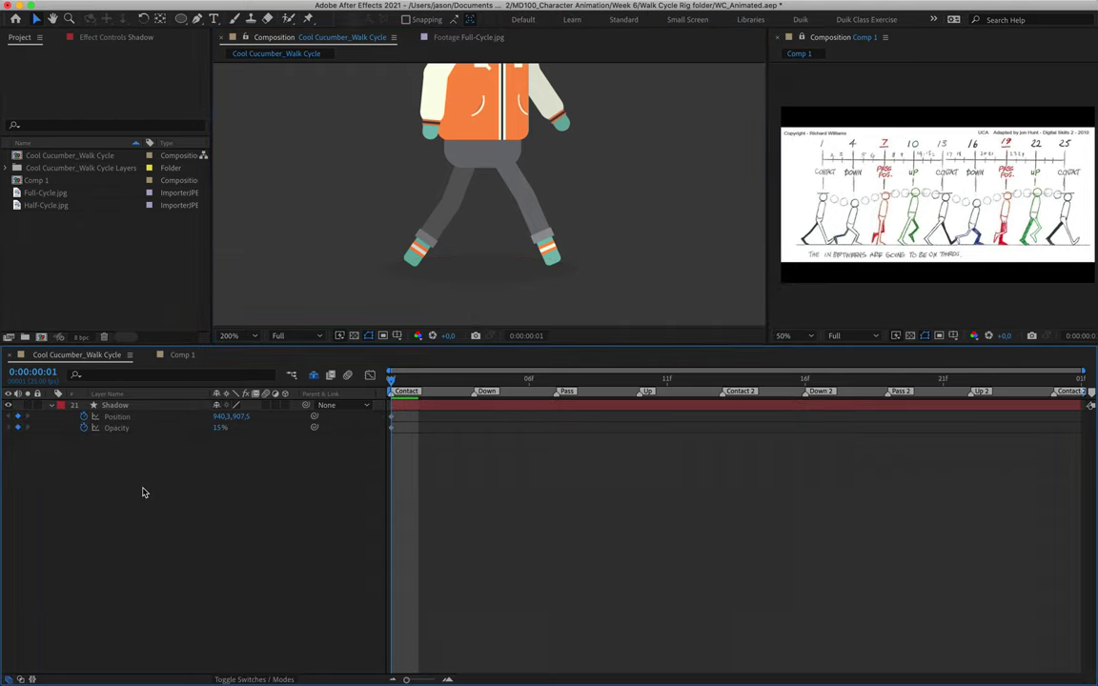
- Remove Shadow's Position keyframing and set a Scale keyframe at the first Contact marker alongside the Opacity one
{"action": "key", "text": "space"}
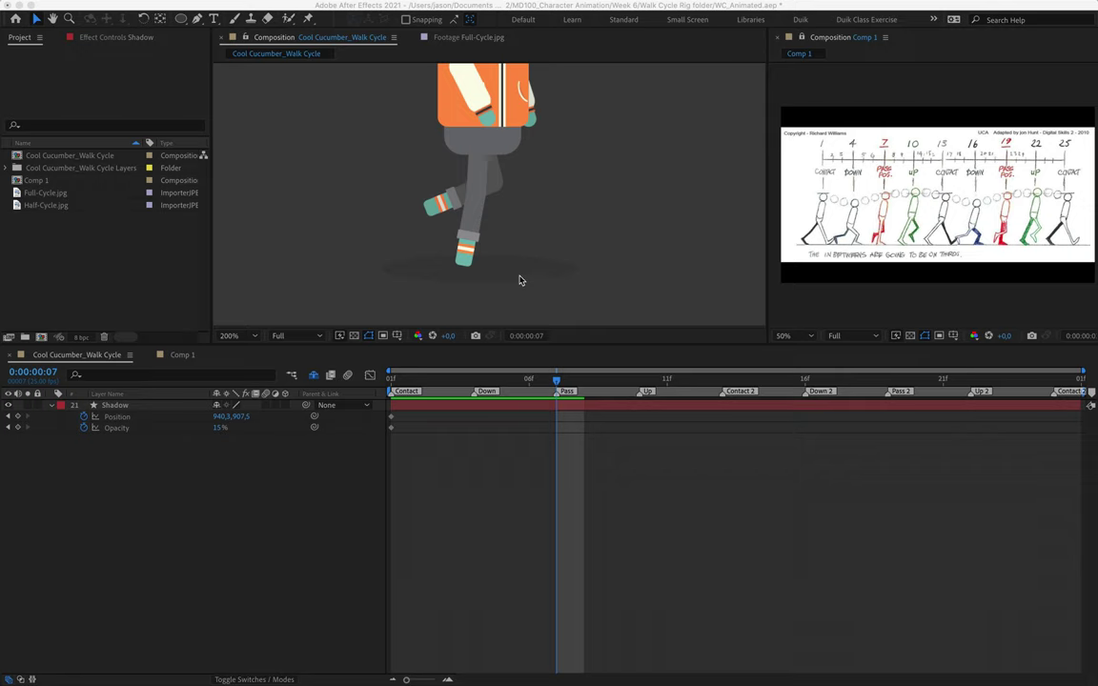
{"action": "left_click", "coordinate": [131, 419]}
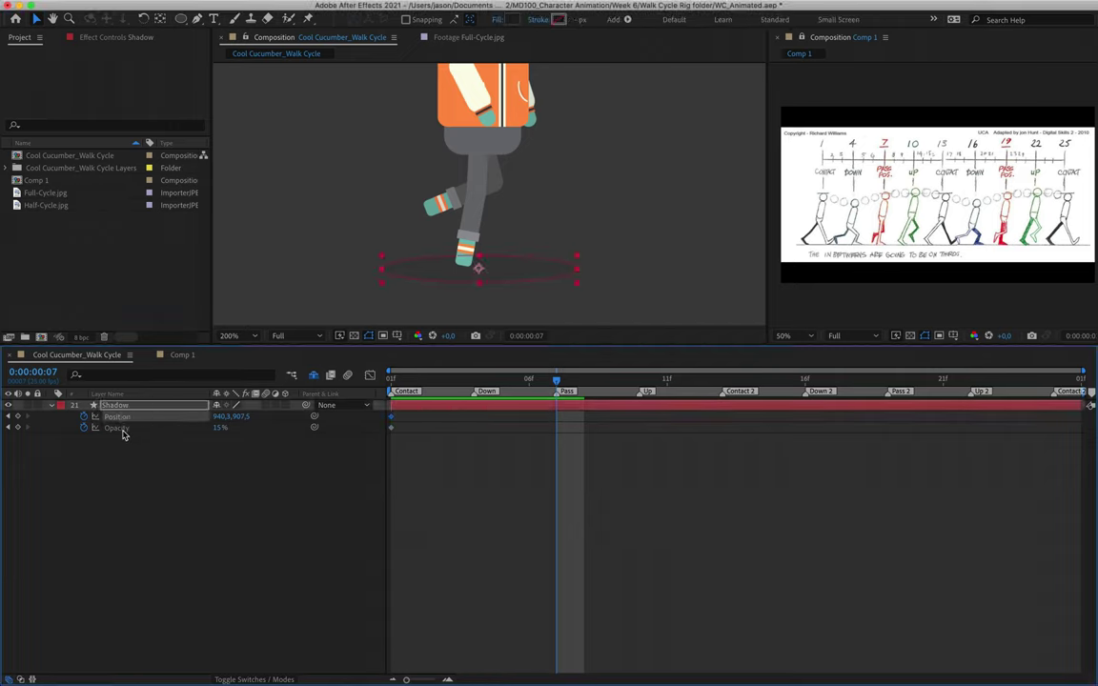
{"action": "left_click", "coordinate": [84, 418]}
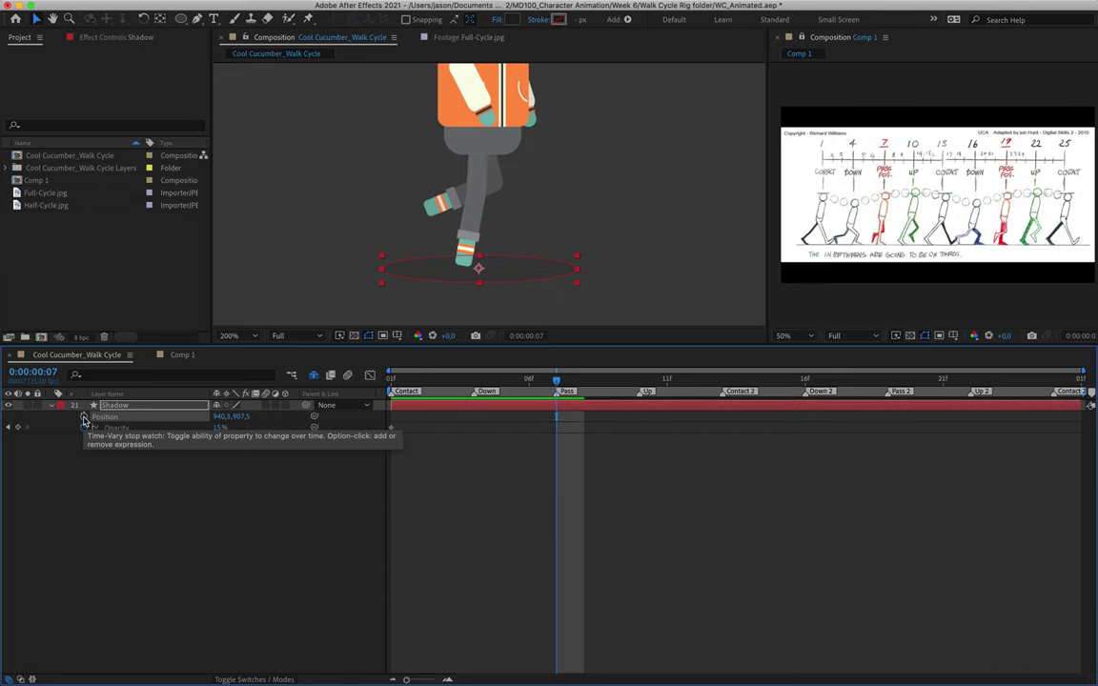
{"action": "key", "text": "t"}
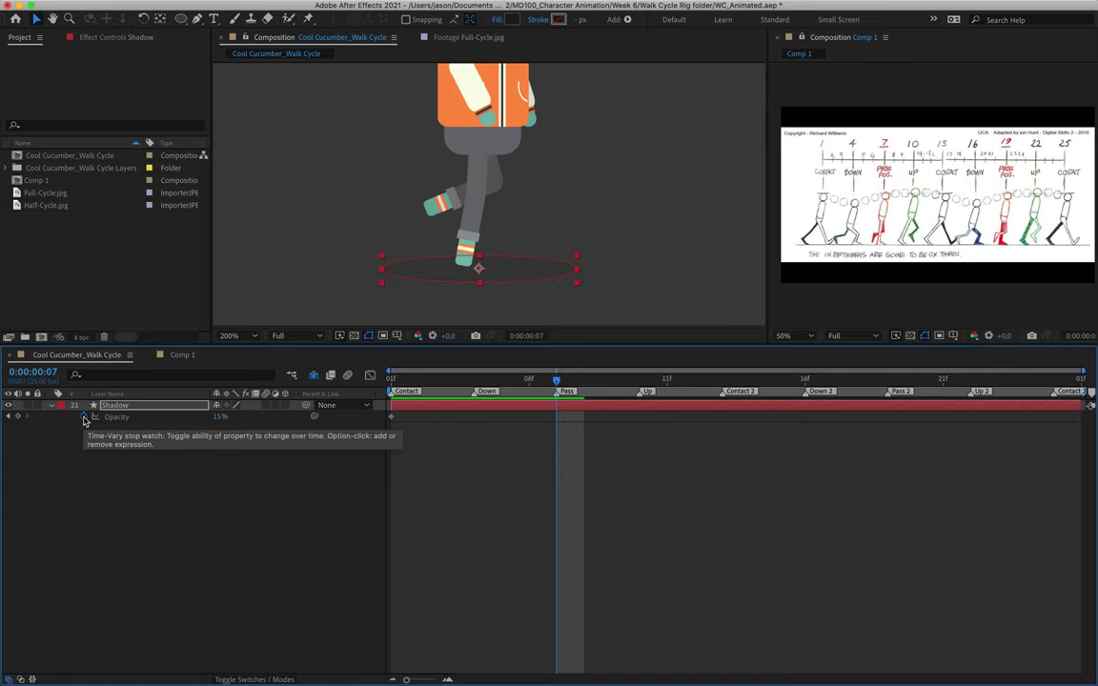
{"action": "key", "text": "shift+s"}
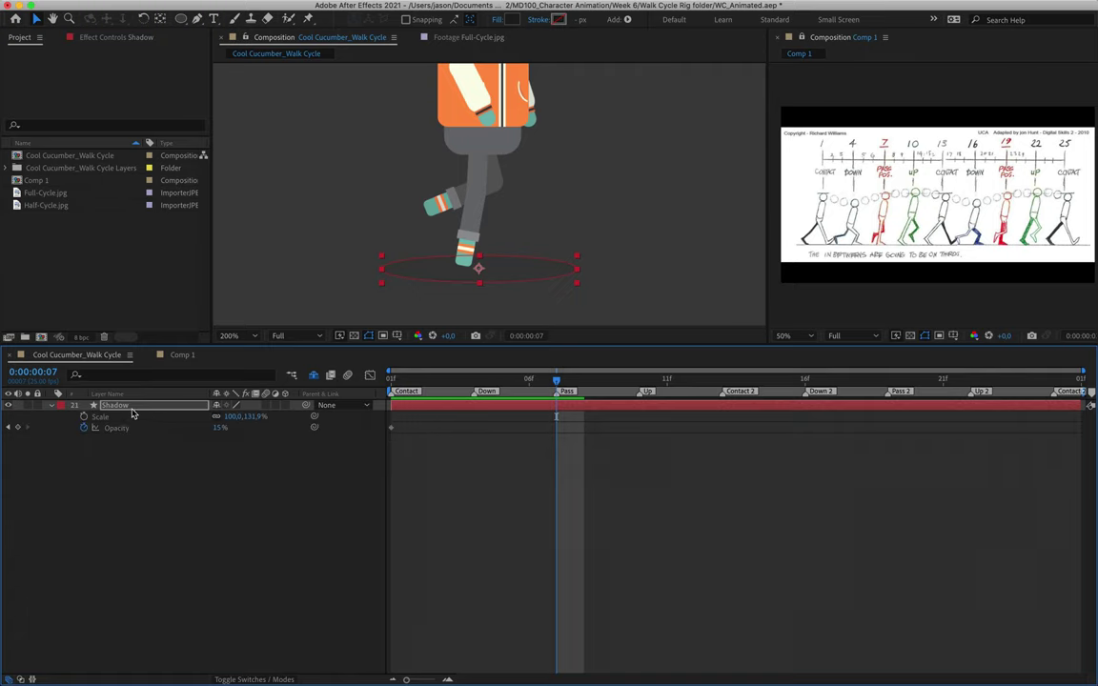
{"action": "left_click", "coordinate": [83, 416]}
{"action": "left_click_drag", "start_coordinate": [557, 417], "coordinate": [392, 417]}
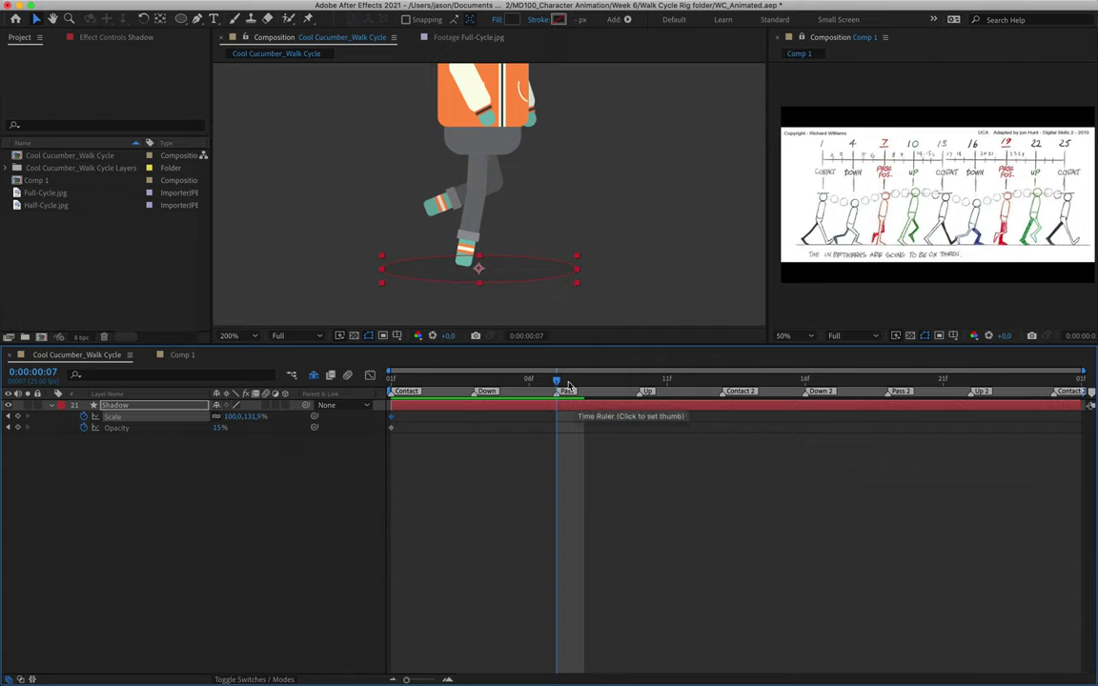
- At the Pass marker, frame 7, set Shadow's Opacity to 10% and shrink its Scale to about 66.6, 87.9%
{"action": "left_click", "coordinate": [220, 428]}
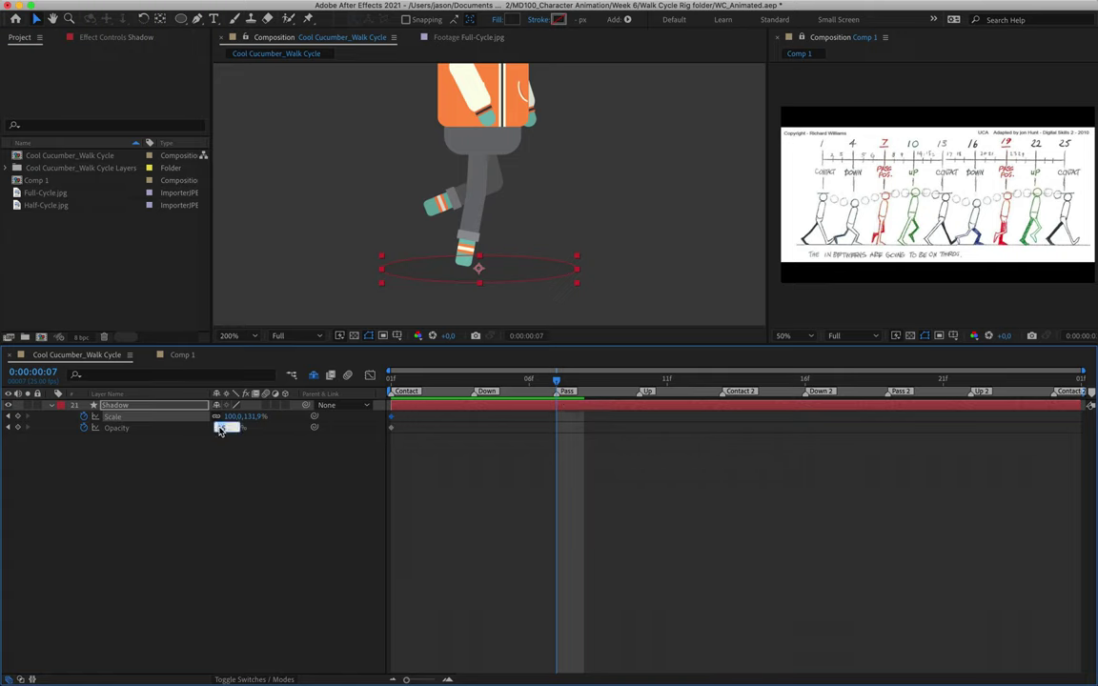
{"action": "type", "text": "10"}
{"action": "key", "text": "Return"}
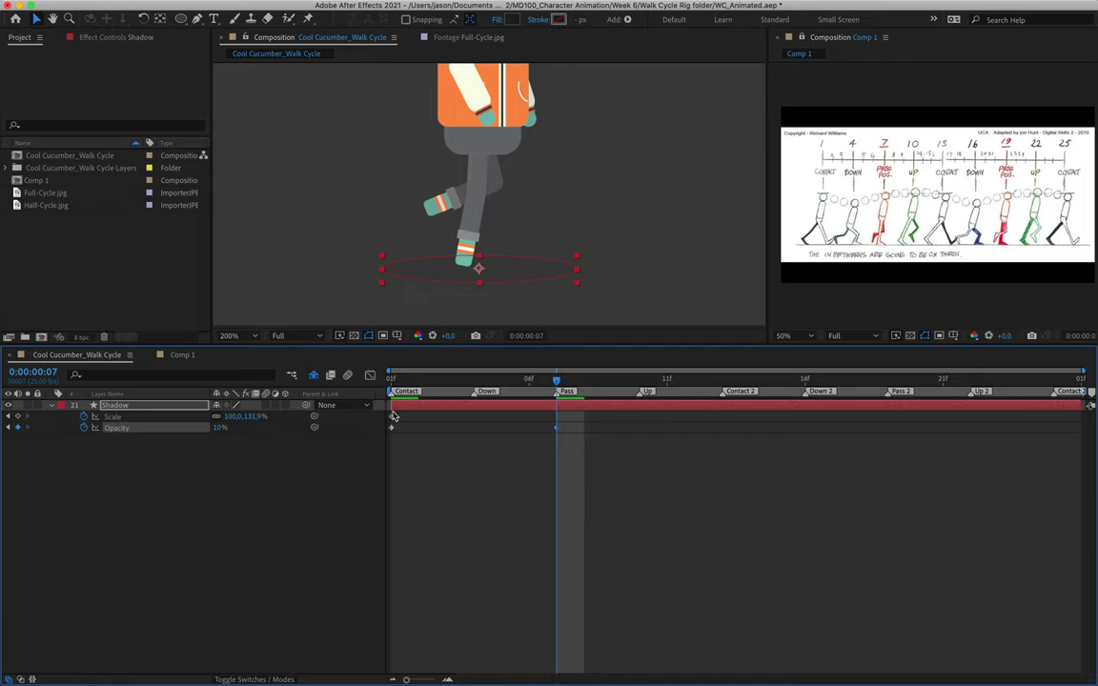
{"action": "left_click_drag", "start_coordinate": [250, 416], "coordinate": [228, 422]}
{"action": "left_click", "coordinate": [262, 460]}
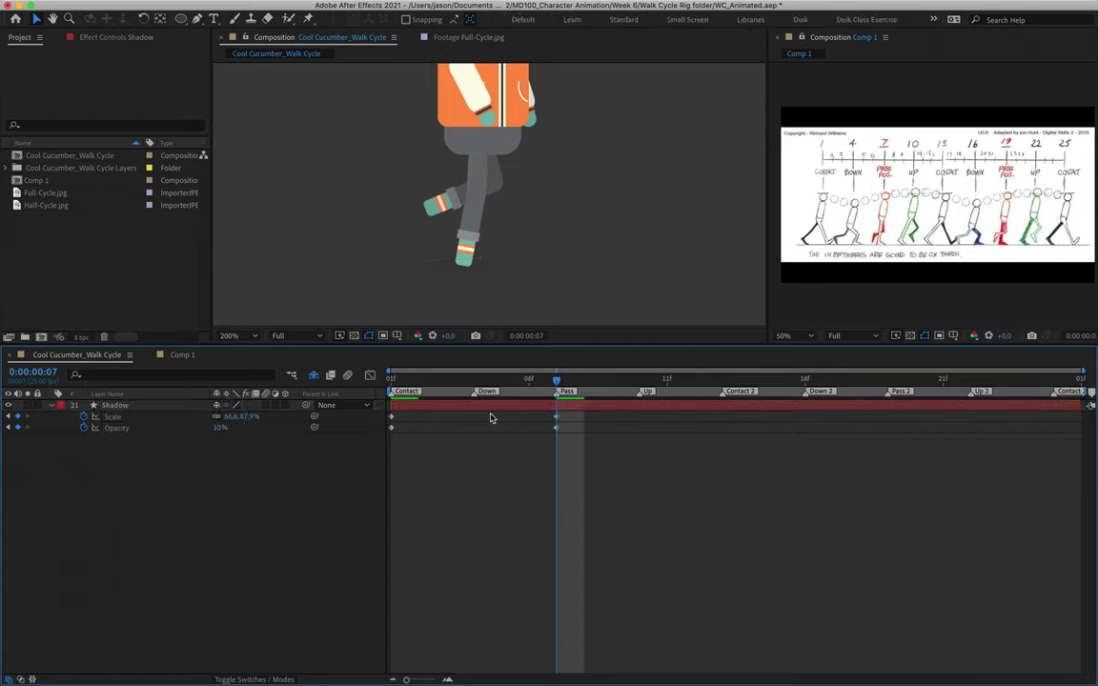
- Scrub and play back the shadow shrinking and fading between the first Contact and Pass poses
{"action": "left_click", "coordinate": [508, 382]}
{"action": "left_click", "coordinate": [391, 382]}
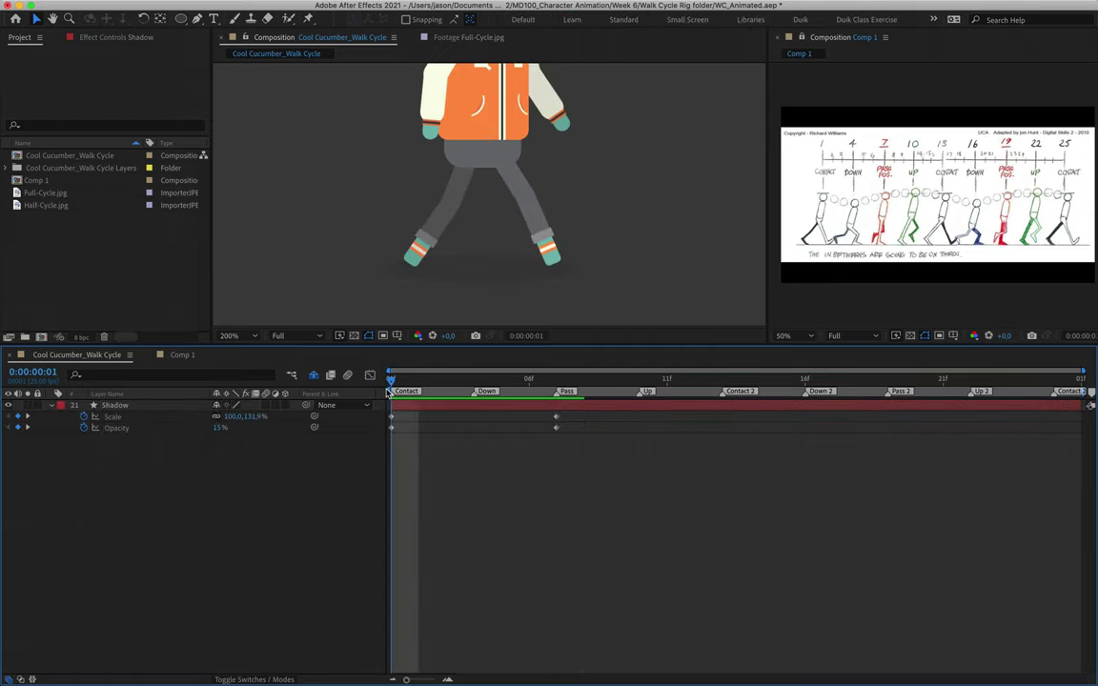
{"action": "key", "text": "space"}
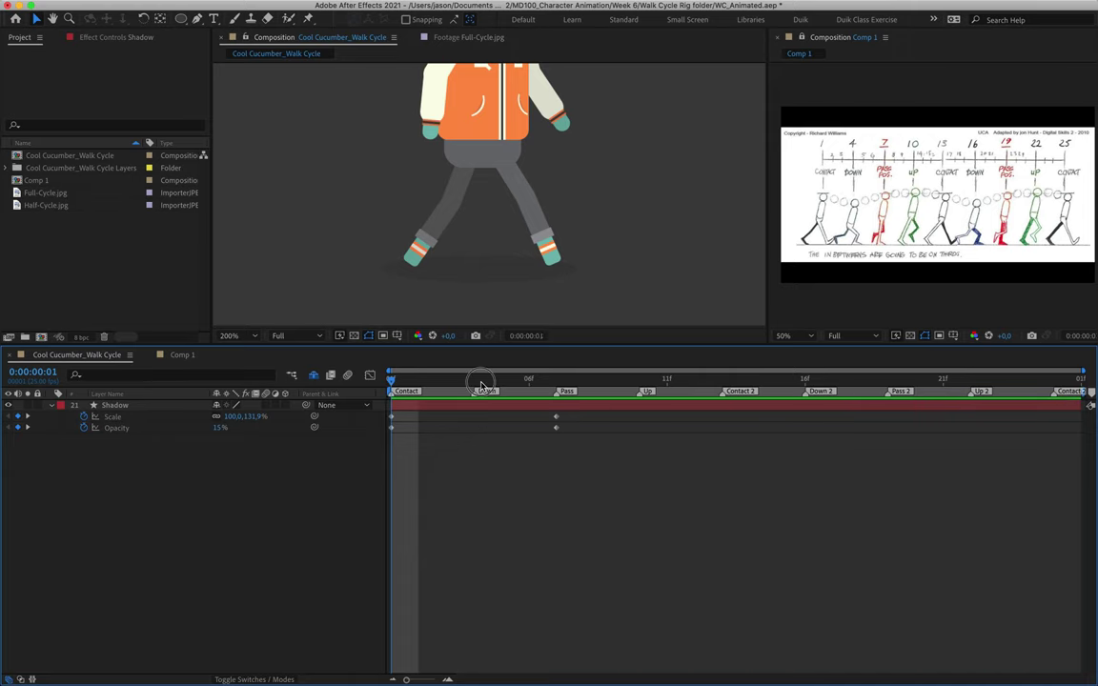
{"action": "left_click", "coordinate": [529, 380]}
{"action": "key", "text": "space"}
- Copy Shadow's Contact Scale and Opacity keyframes to Contact 2 and its Pass keyframes to Pass 2
{"action": "left_click_drag", "start_coordinate": [563, 409], "coordinate": [720, 408]}
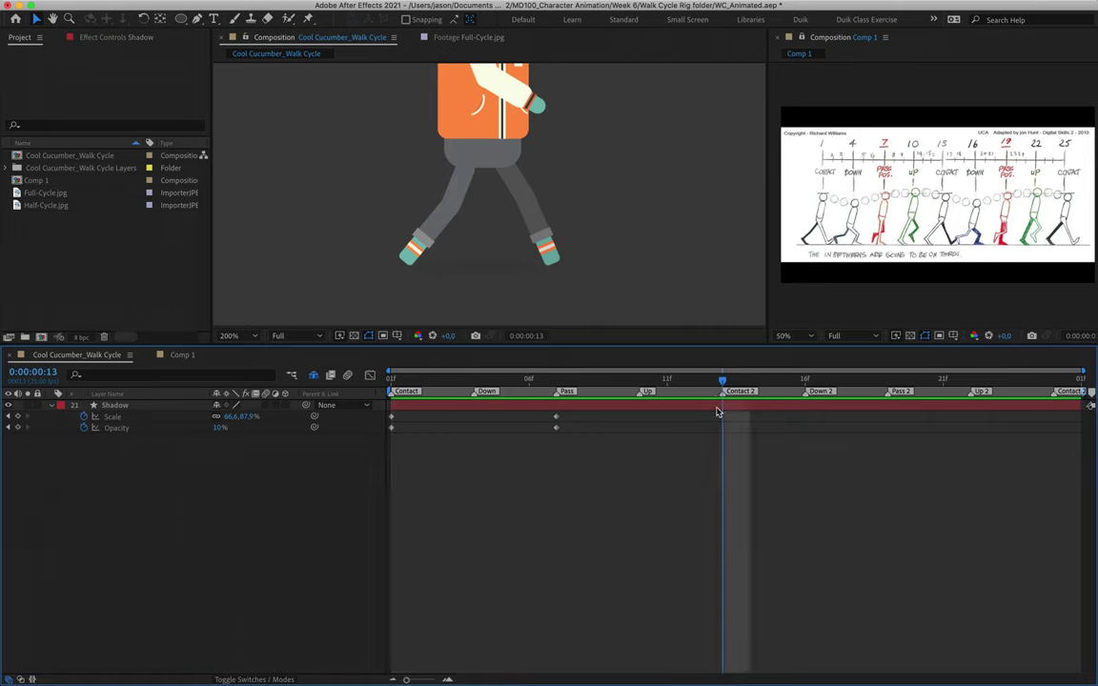
{"action": "key", "text": "super+v"}
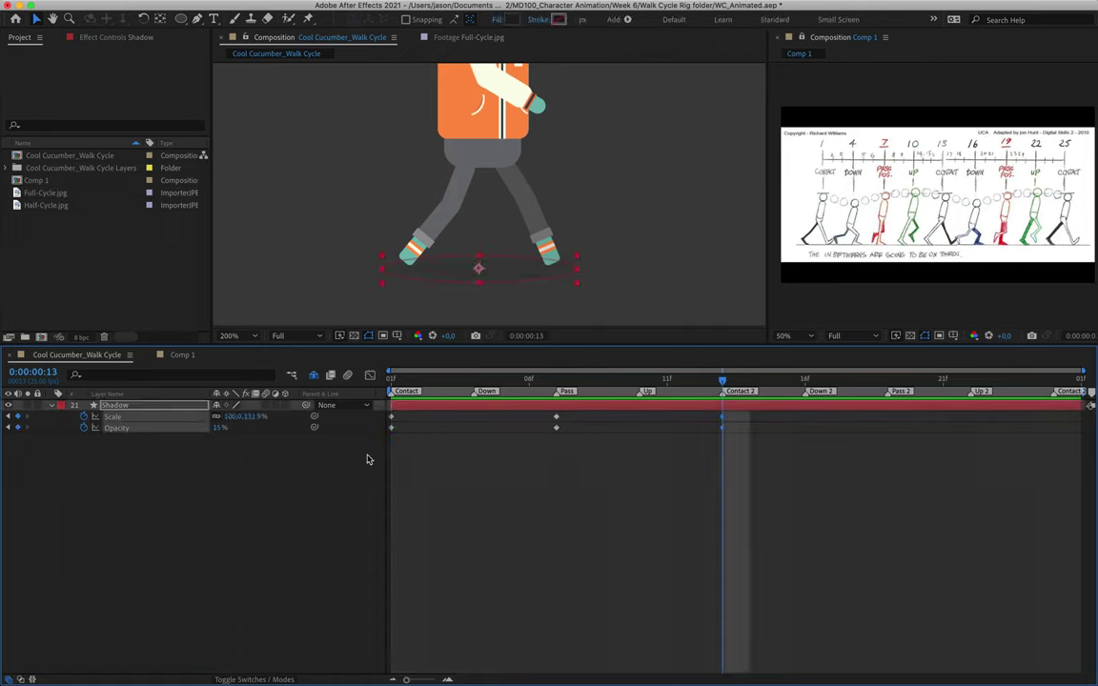
{"action": "left_click_drag", "start_coordinate": [849, 380], "coordinate": [886, 381]}
{"action": "left_click_drag", "start_coordinate": [540, 458], "coordinate": [584, 416]}
{"action": "key", "text": "super+c"}
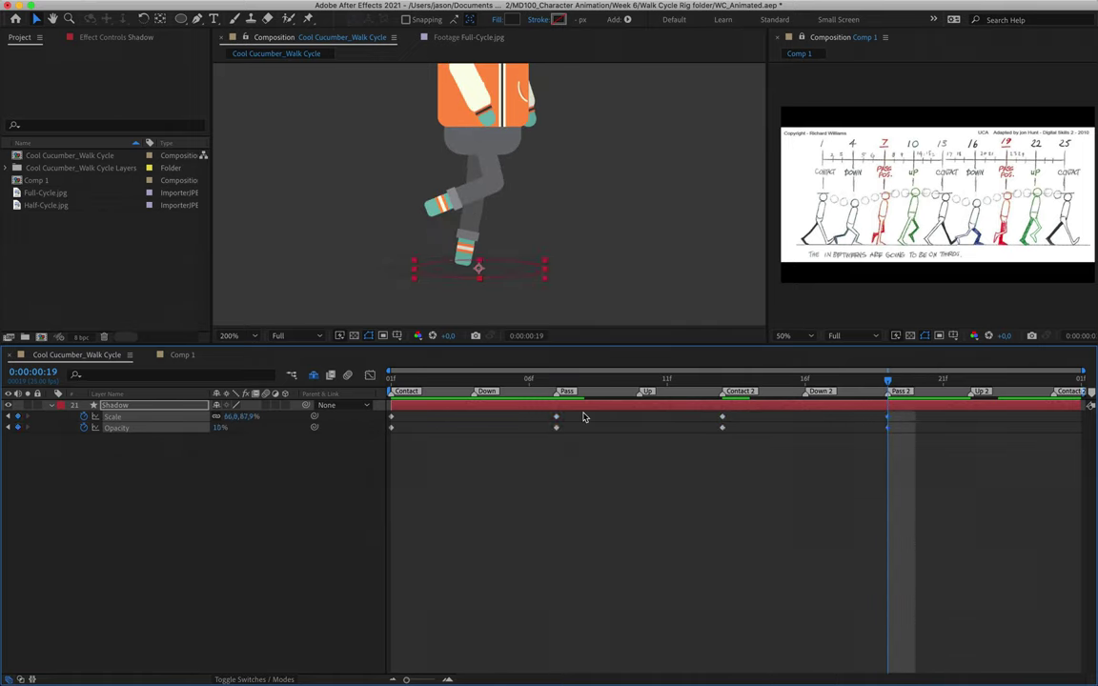
{"action": "key", "text": "super+v"}
- Copy Shadow's first Contact Scale and Opacity keyframes to the final Contact marker at 0:00:01:00
{"action": "left_click_drag", "start_coordinate": [886, 380], "coordinate": [1093, 381]}
{"action": "left_click_drag", "start_coordinate": [367, 424], "coordinate": [395, 410]}
{"action": "key", "text": "super+c"}
{"action": "key", "text": "super+v"}
- Play the walk cycle with its pulsing shadow and check the whole character at 50% magnification
{"action": "key", "text": "space"}
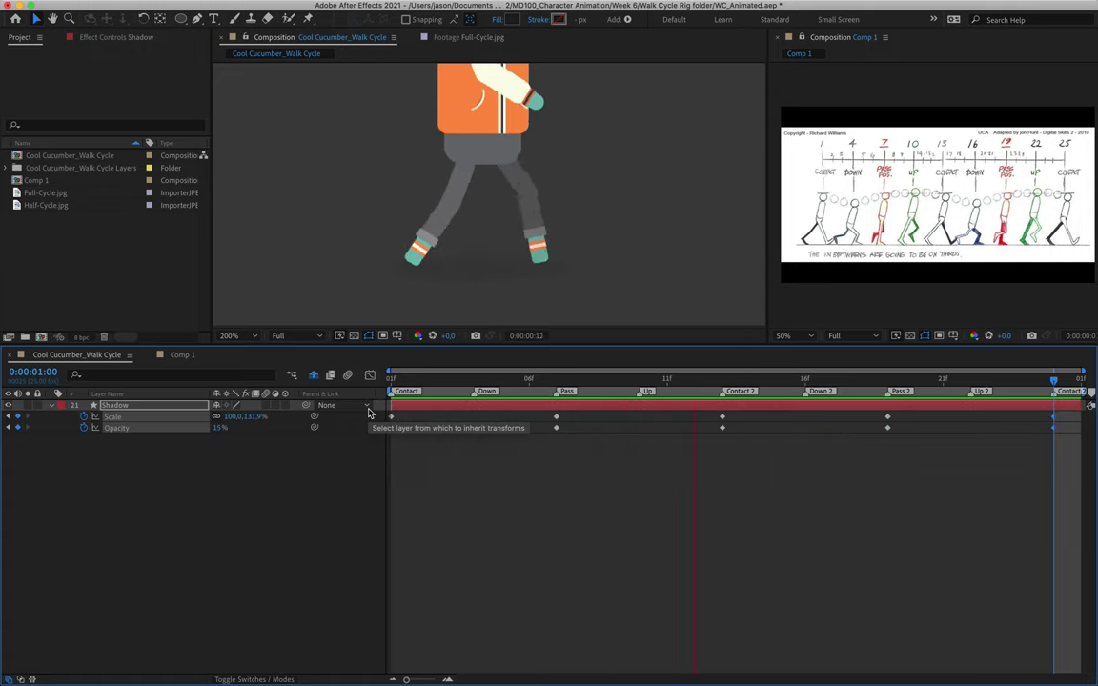
{"action": "key", "text": "comma"}
{"action": "key", "text": "comma"}
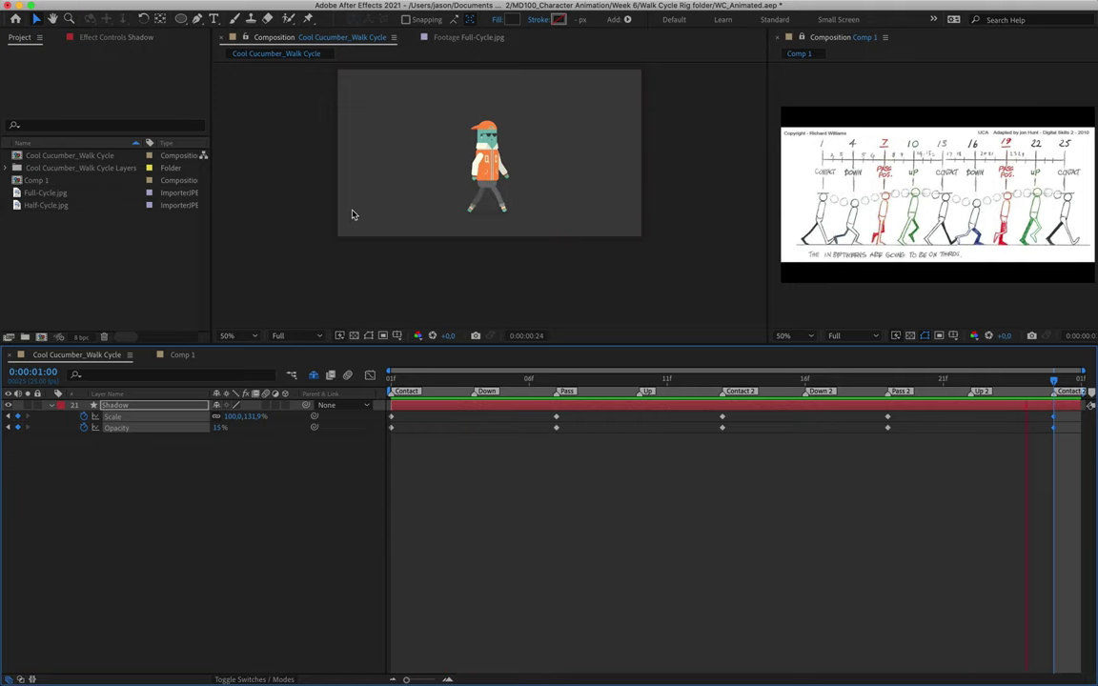
{"action": "key", "text": "space"}
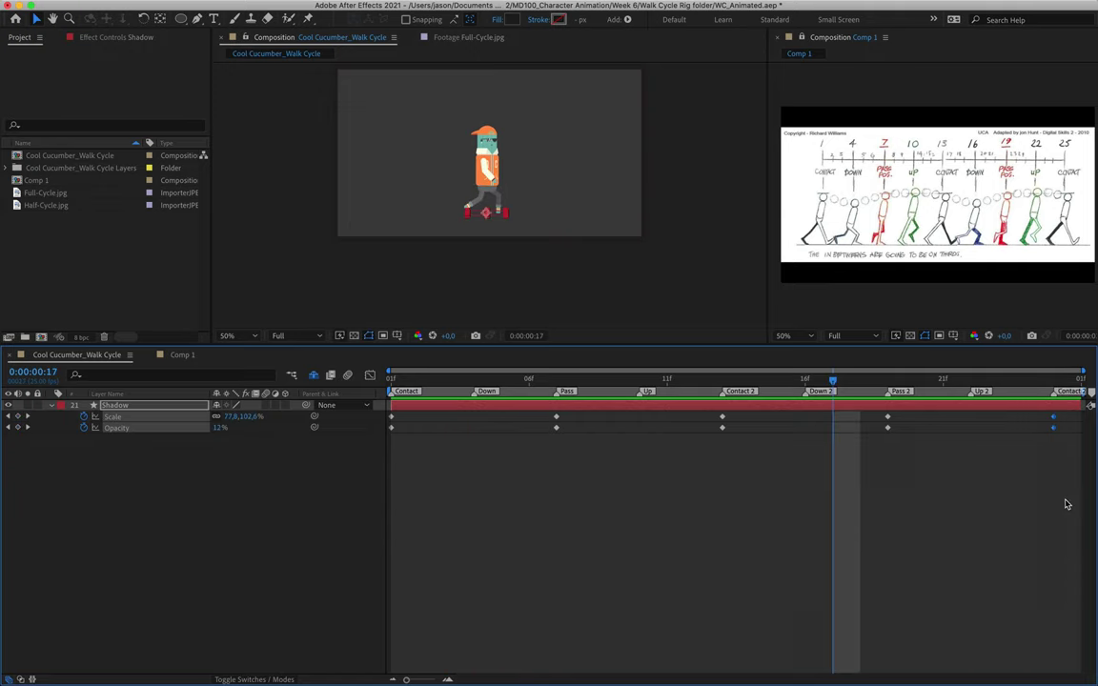
- Apply Easy Ease to all of Shadow's Scale and Opacity keyframes and preview the loop
{"action": "left_click_drag", "start_coordinate": [1081, 483], "coordinate": [358, 377]}
{"action": "key", "text": "F9"}
{"action": "key", "text": "space"}
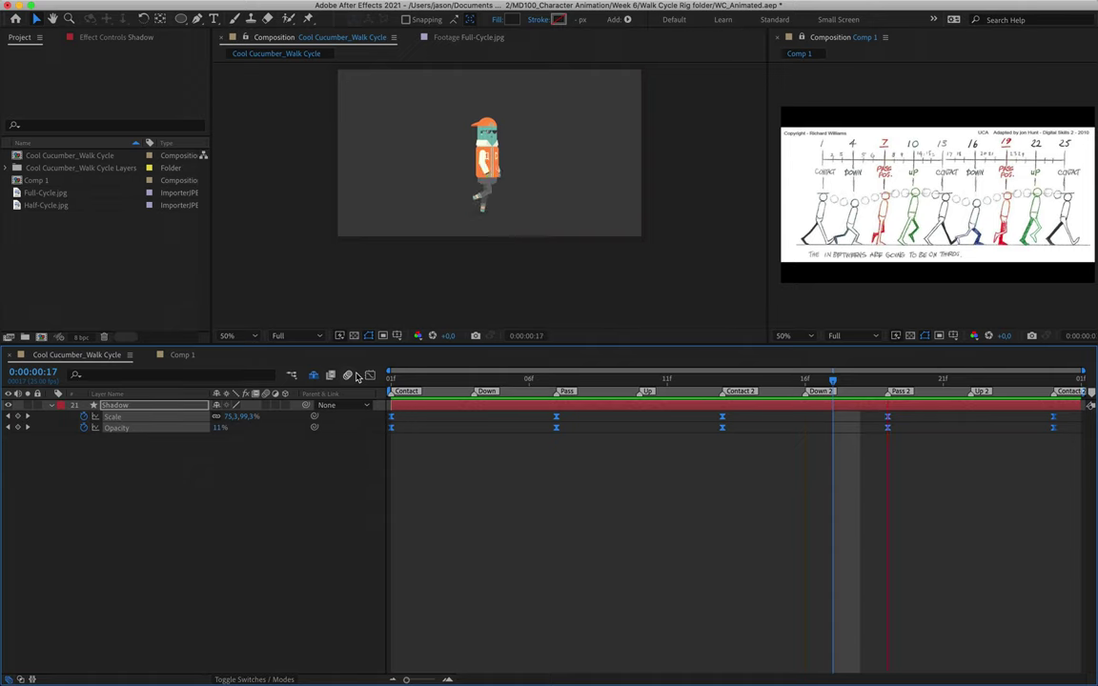
- Switch to Safari and highlight the Record Walk Cycle Reference Footage task on the Week 6 Walk Cycle Animation page
{"action": "key", "text": "ctrl+Right"}
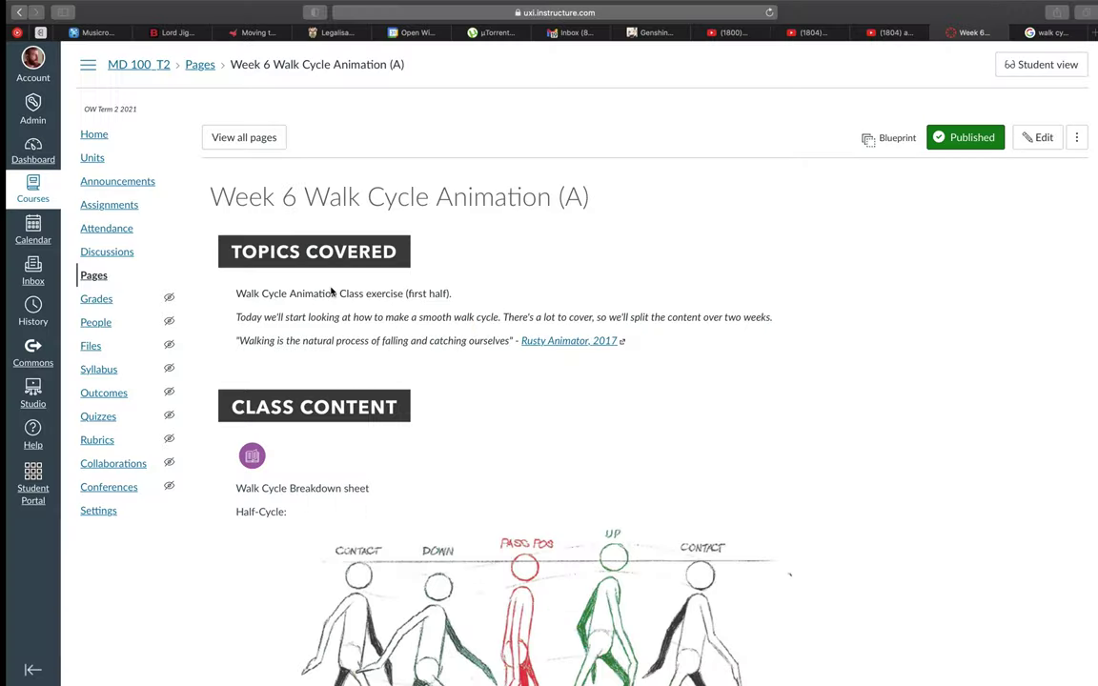
{"action": "scroll", "coordinate": [524, 435], "scroll_direction": "down", "scroll_amount": 10}
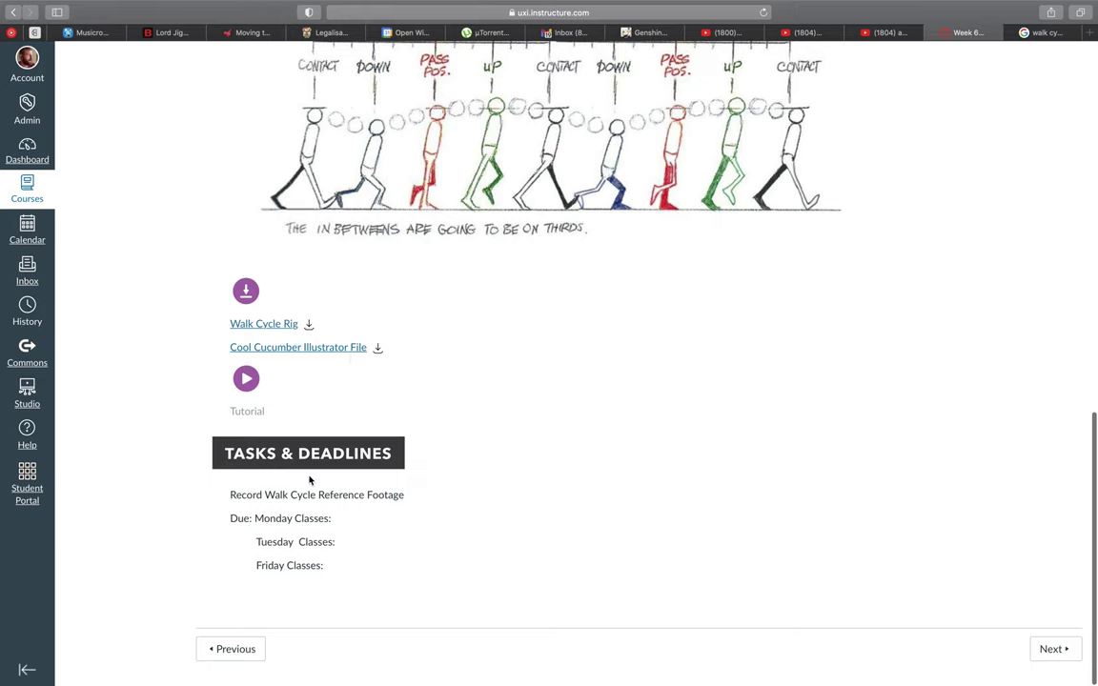
{"action": "left_click_drag", "start_coordinate": [231, 495], "coordinate": [407, 499]}
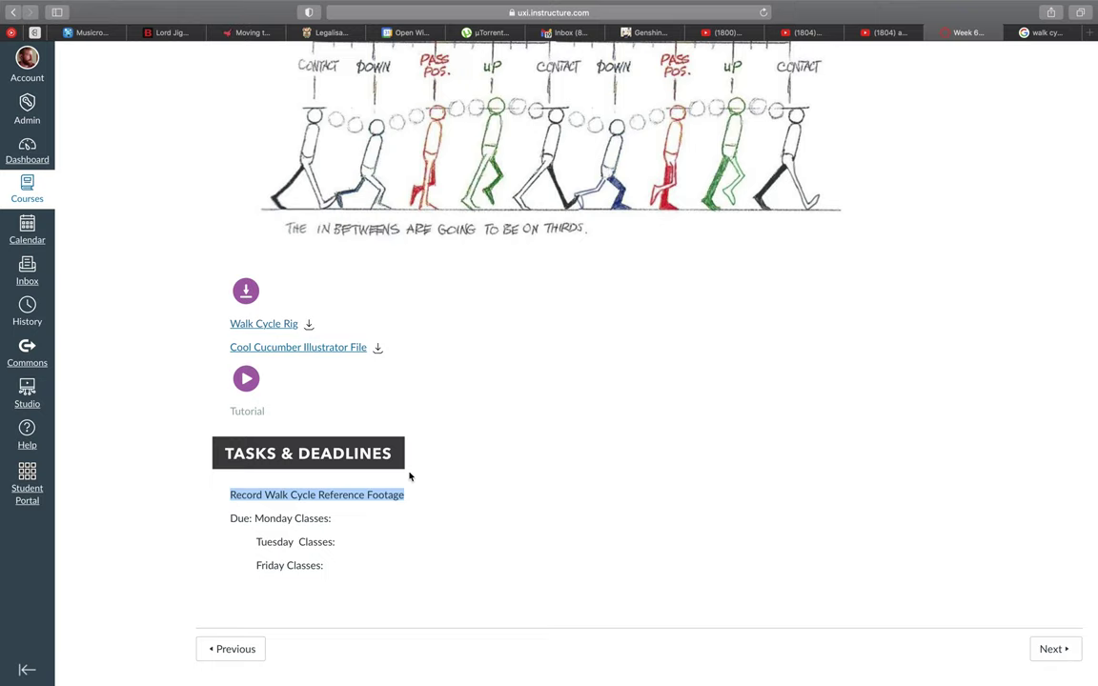
{"action": "mouse_move", "coordinate": [351, 3]}
{"action": "left_click", "coordinate": [772, 10]}
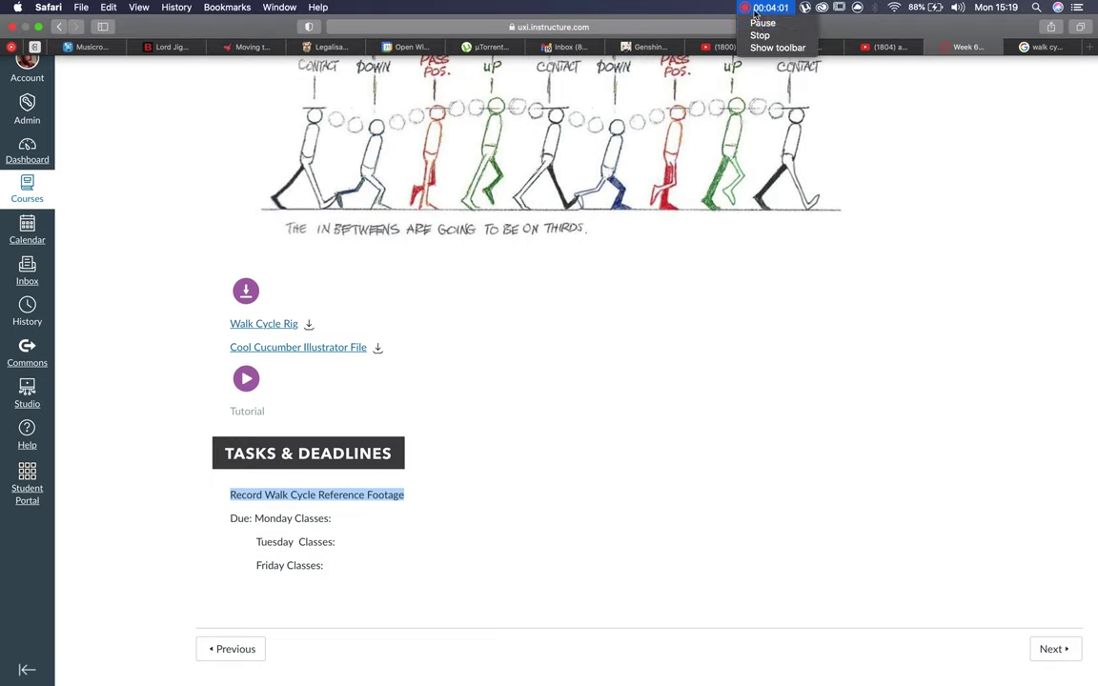